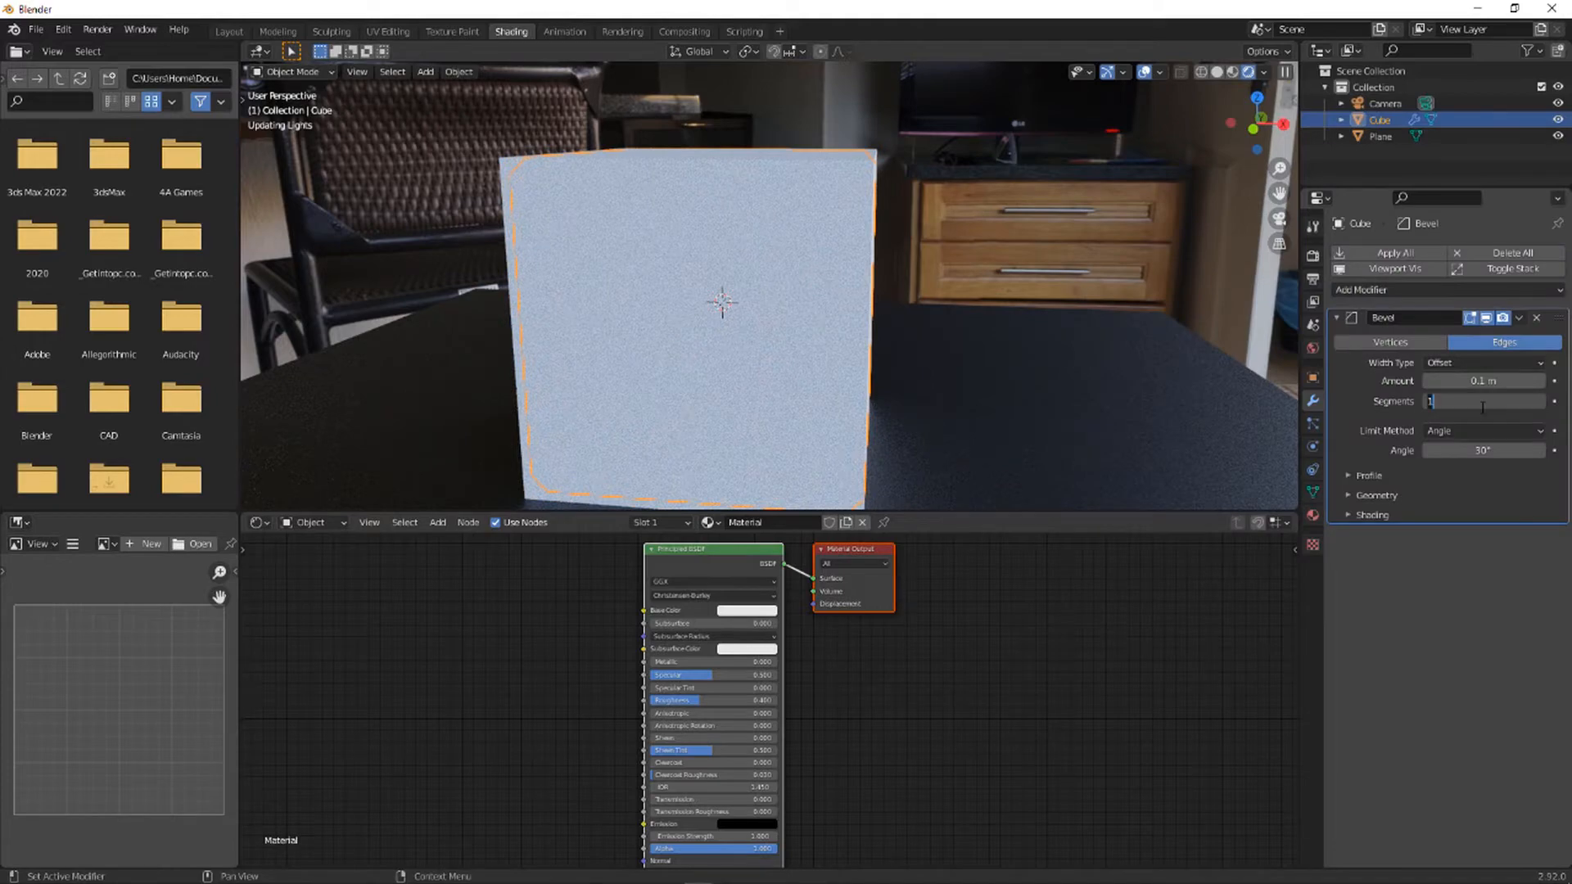
- Set the cube's Bevel modifier to 4 segments and an amount of 0.025 m
click(1482, 402)
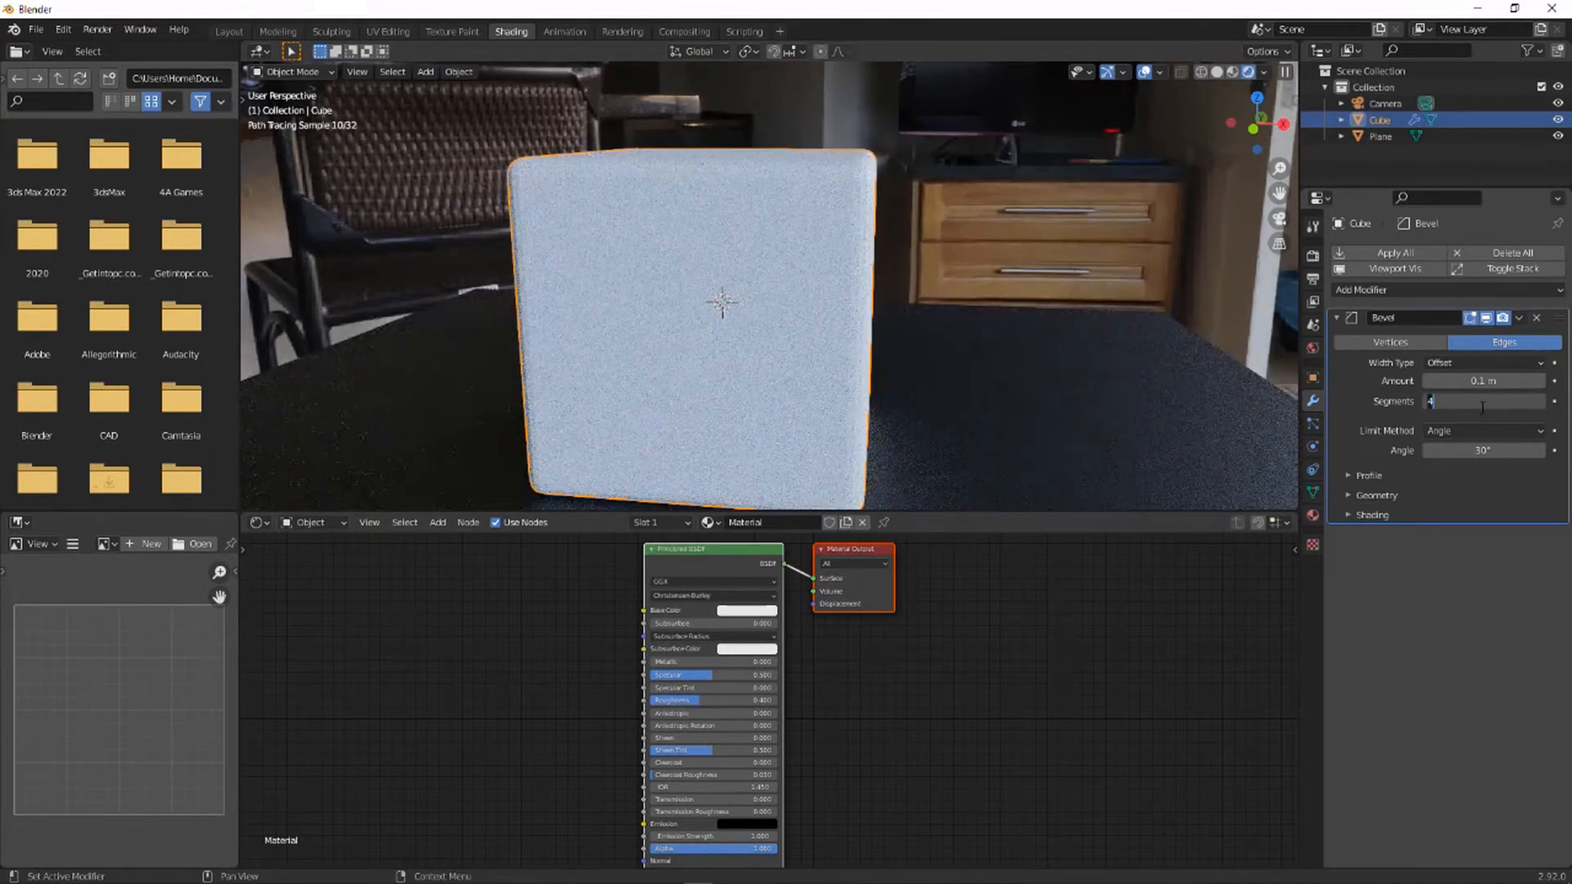
click(1501, 379)
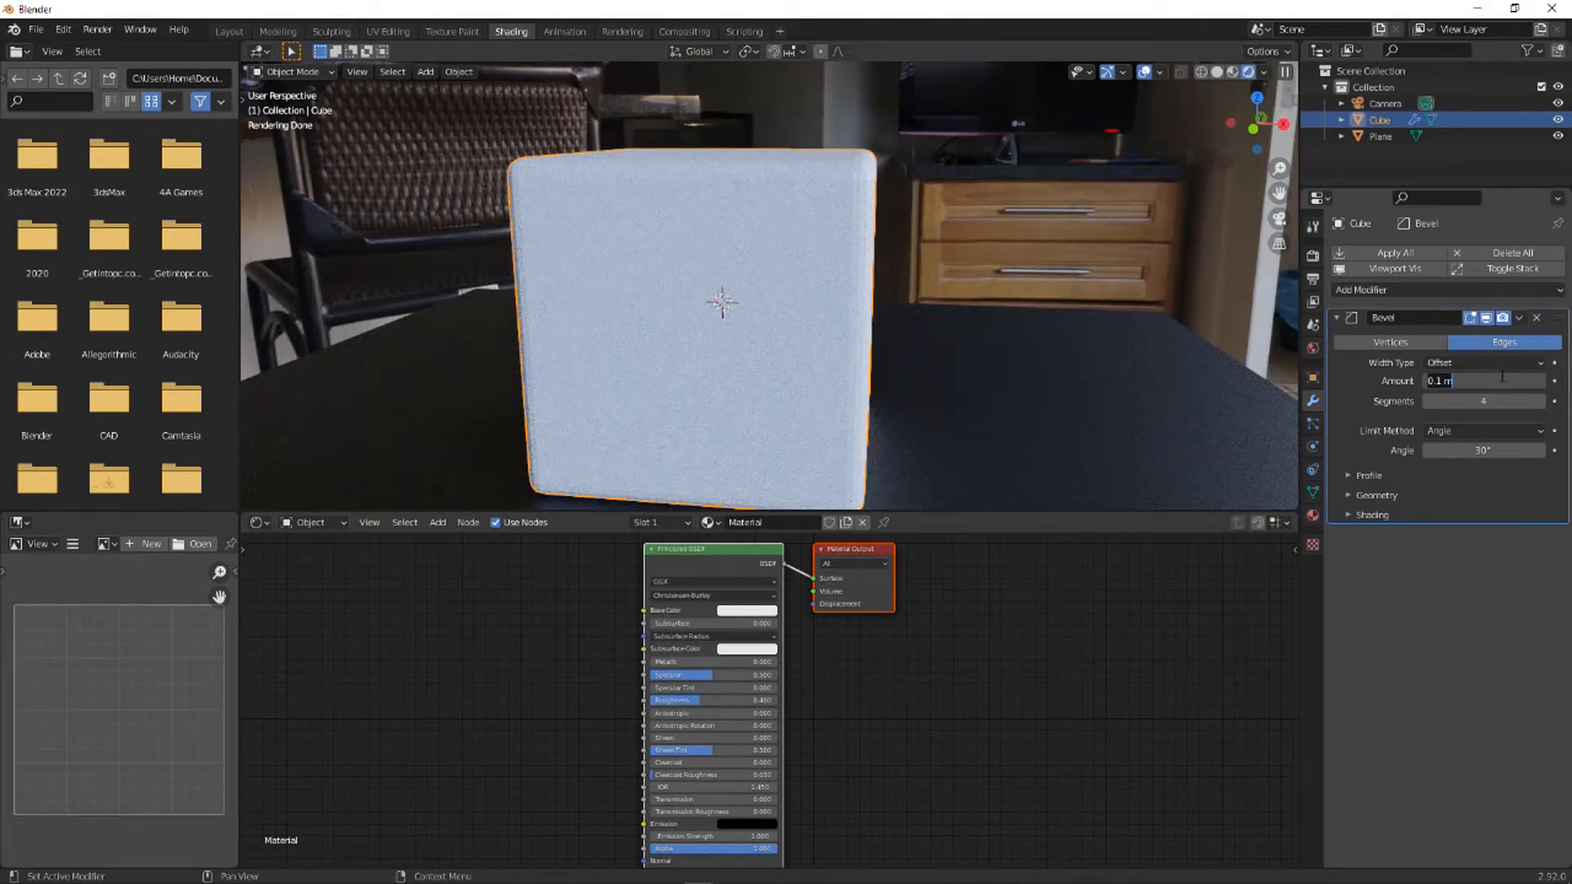
text(.025)
key(Return)
right_click(818, 149)
click(818, 149)
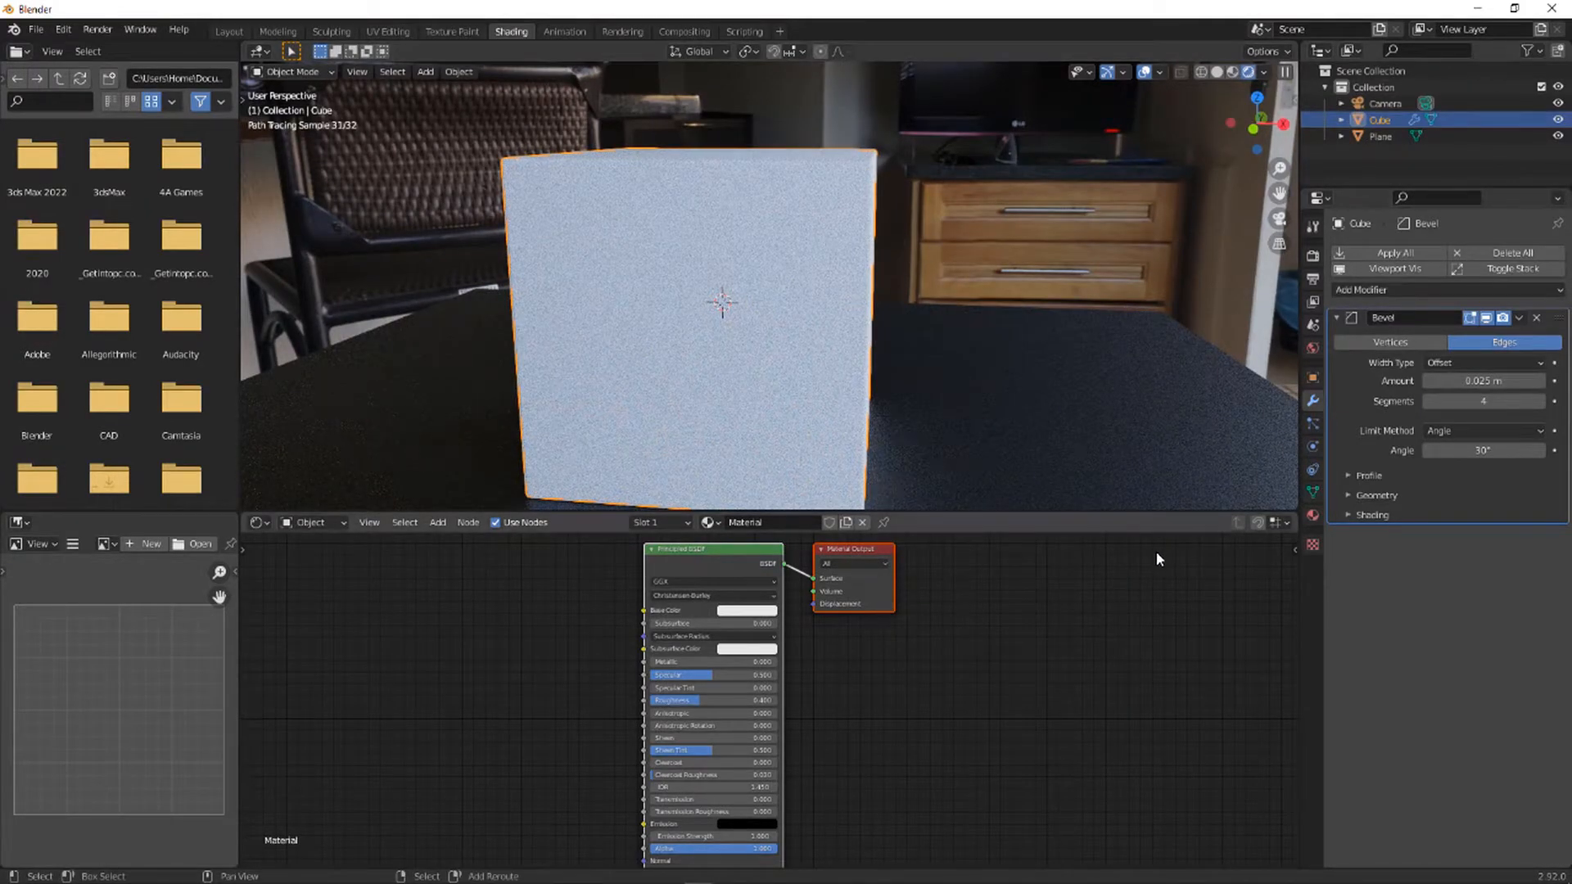
- Add a Noise Texture node to the cube's material, in free space ahead of the Principled BSDF
middle_drag(648, 612, 909, 621)
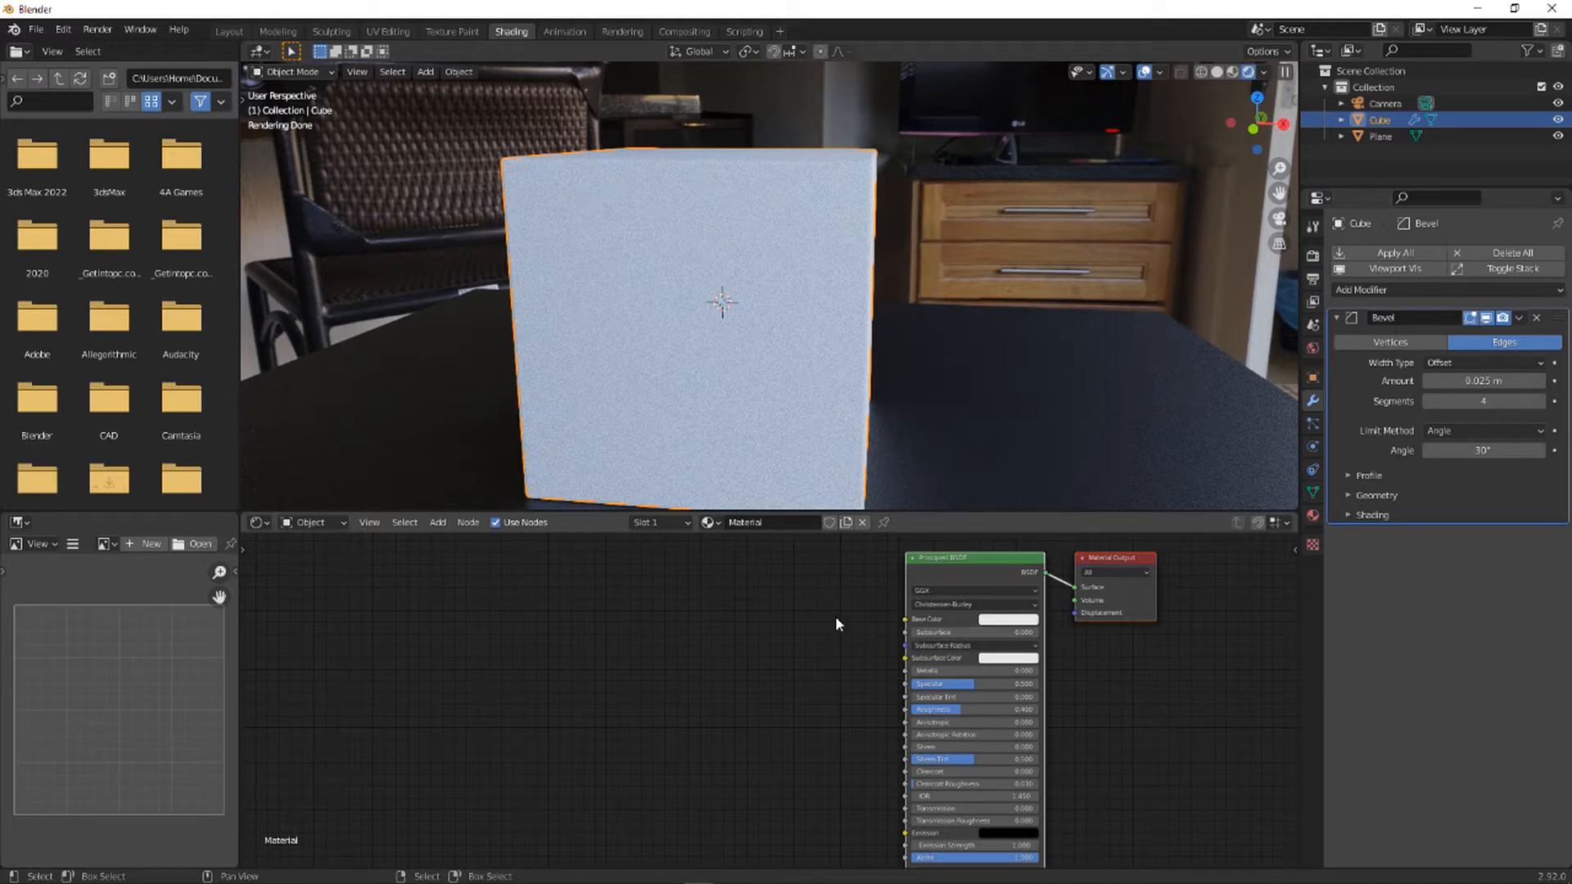
middle_drag(835, 616, 886, 614)
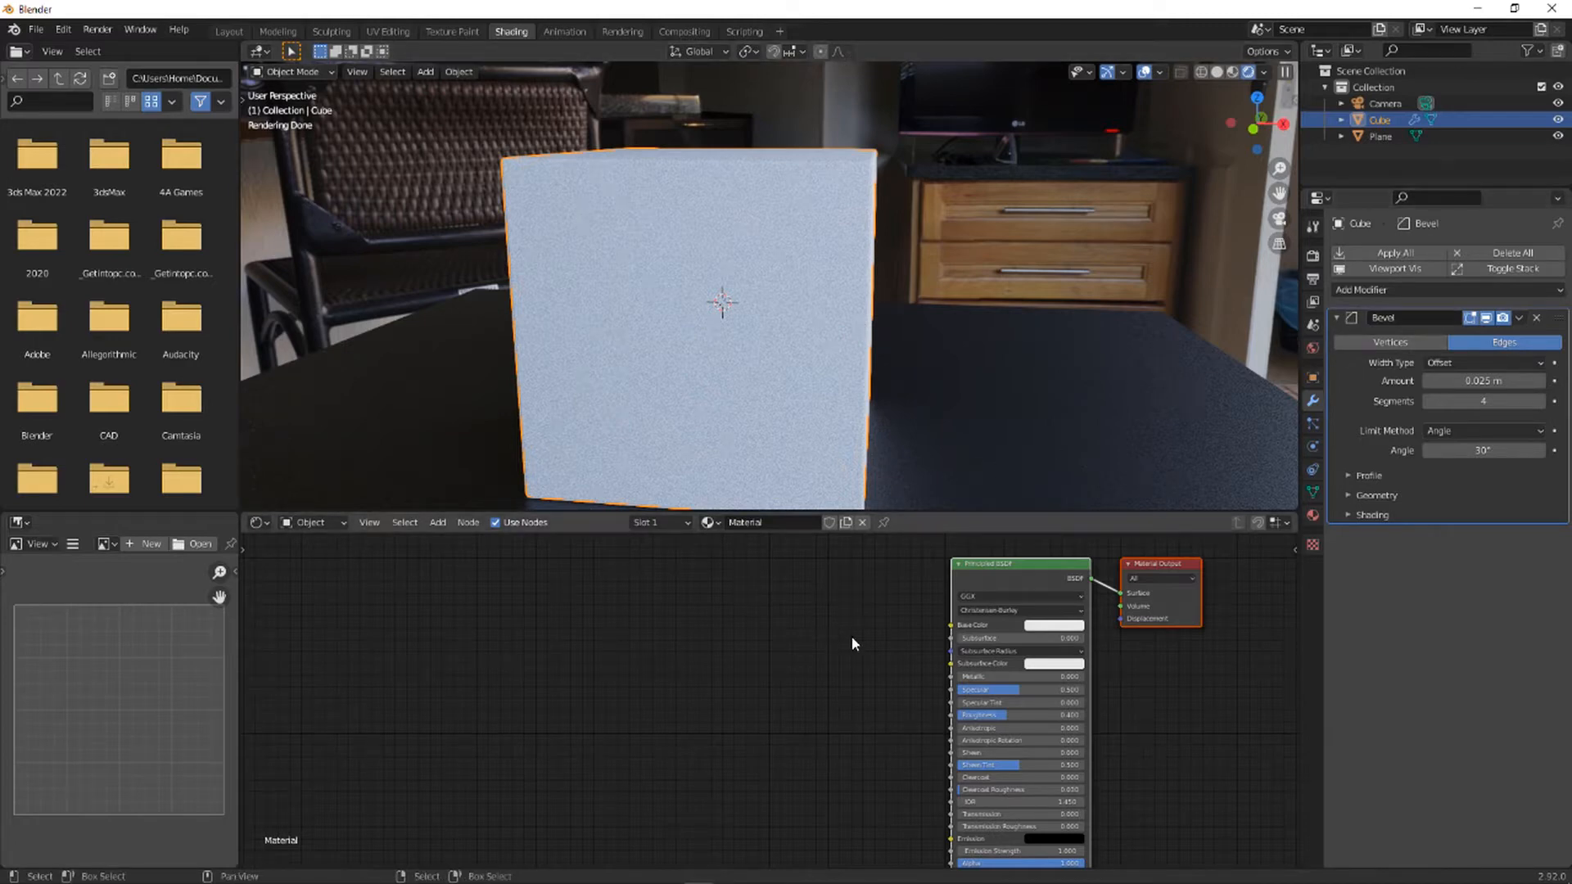
scroll(848, 632, up, 2)
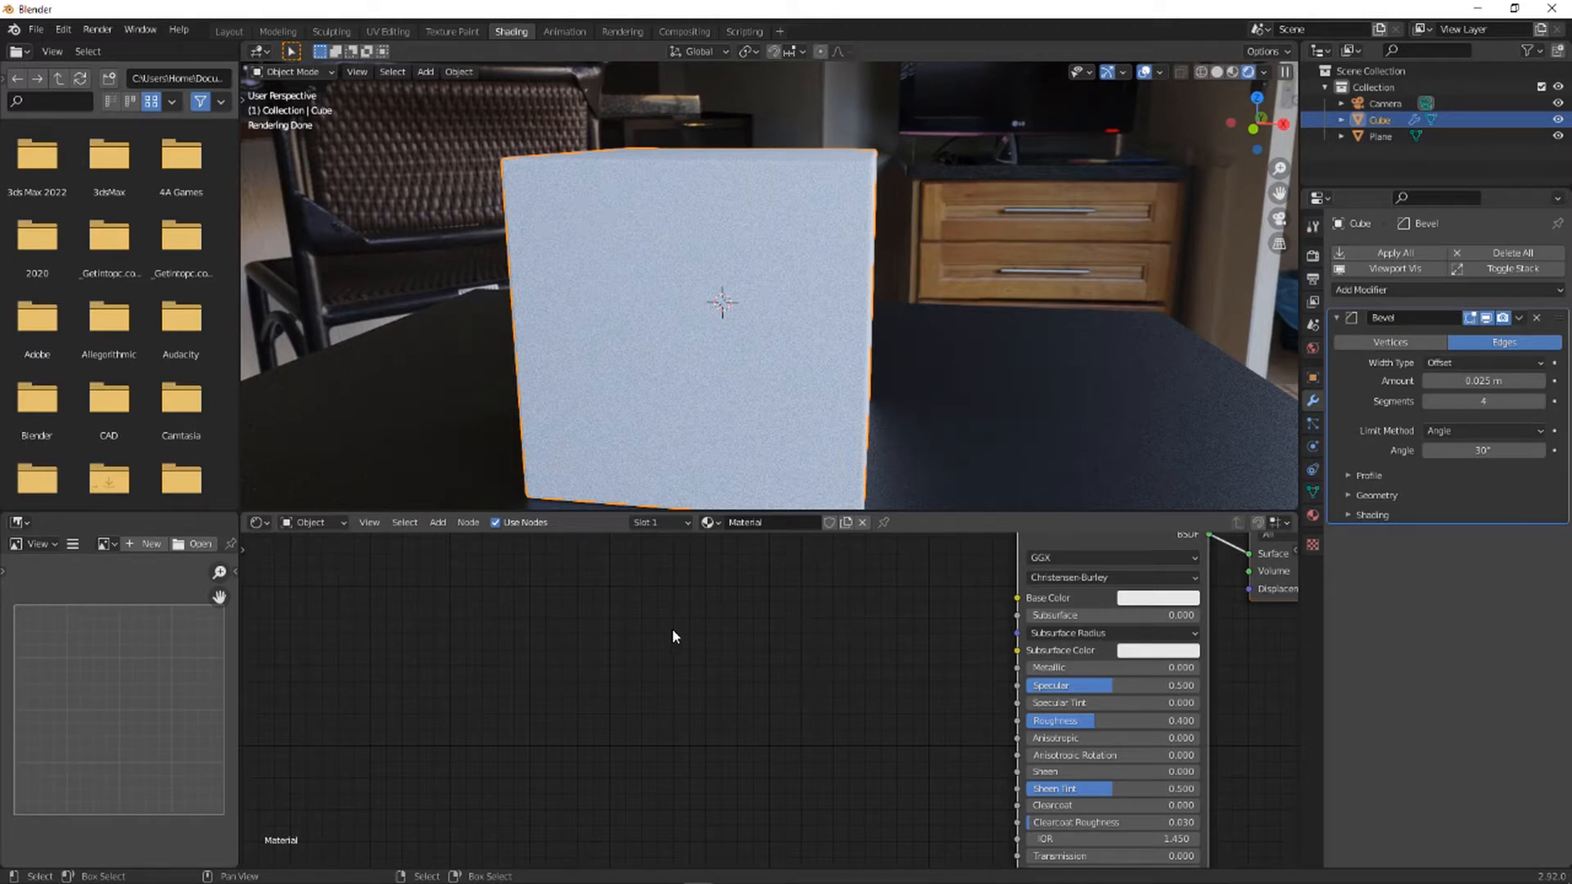
middle_drag(867, 606, 926, 588)
scroll(926, 588, up, 1)
middle_drag(1068, 588, 988, 617)
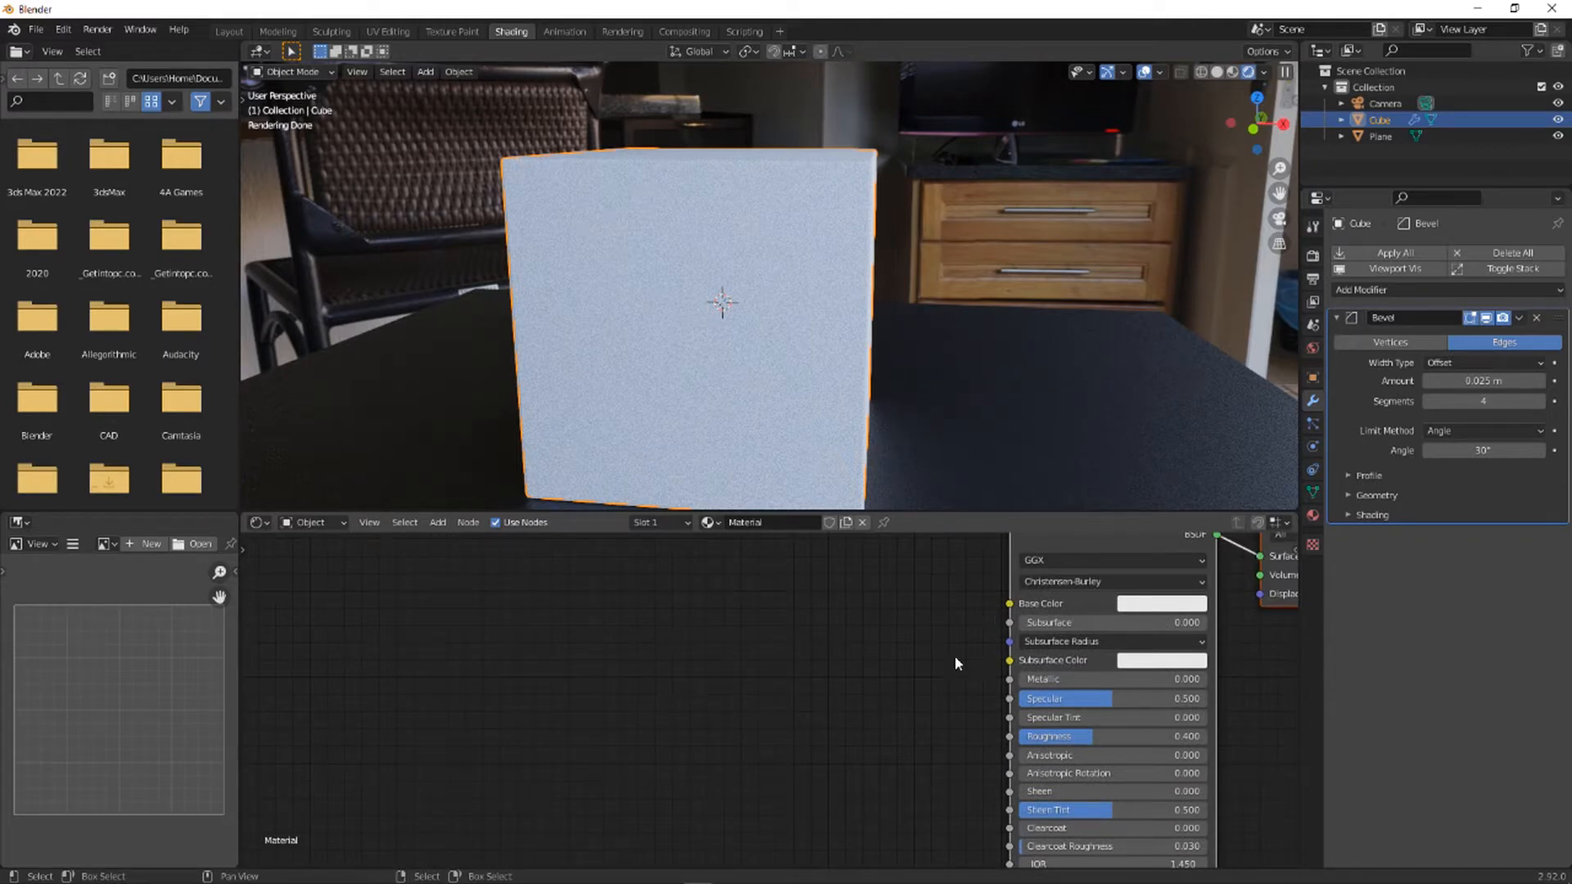
key(shift+a)
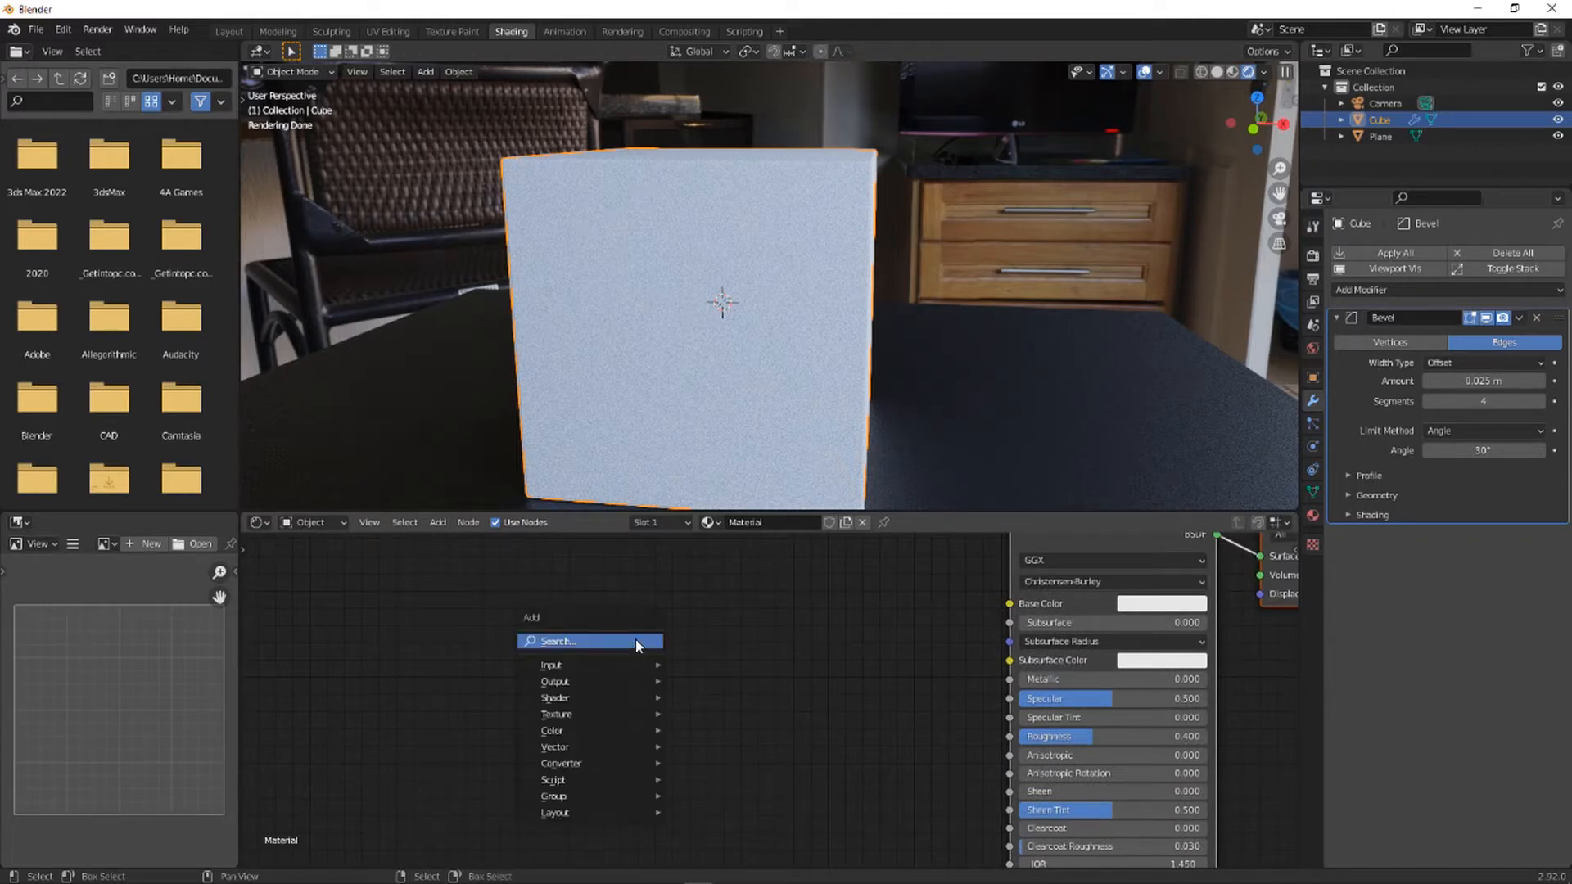
mouse_move(635, 640)
text(noise)
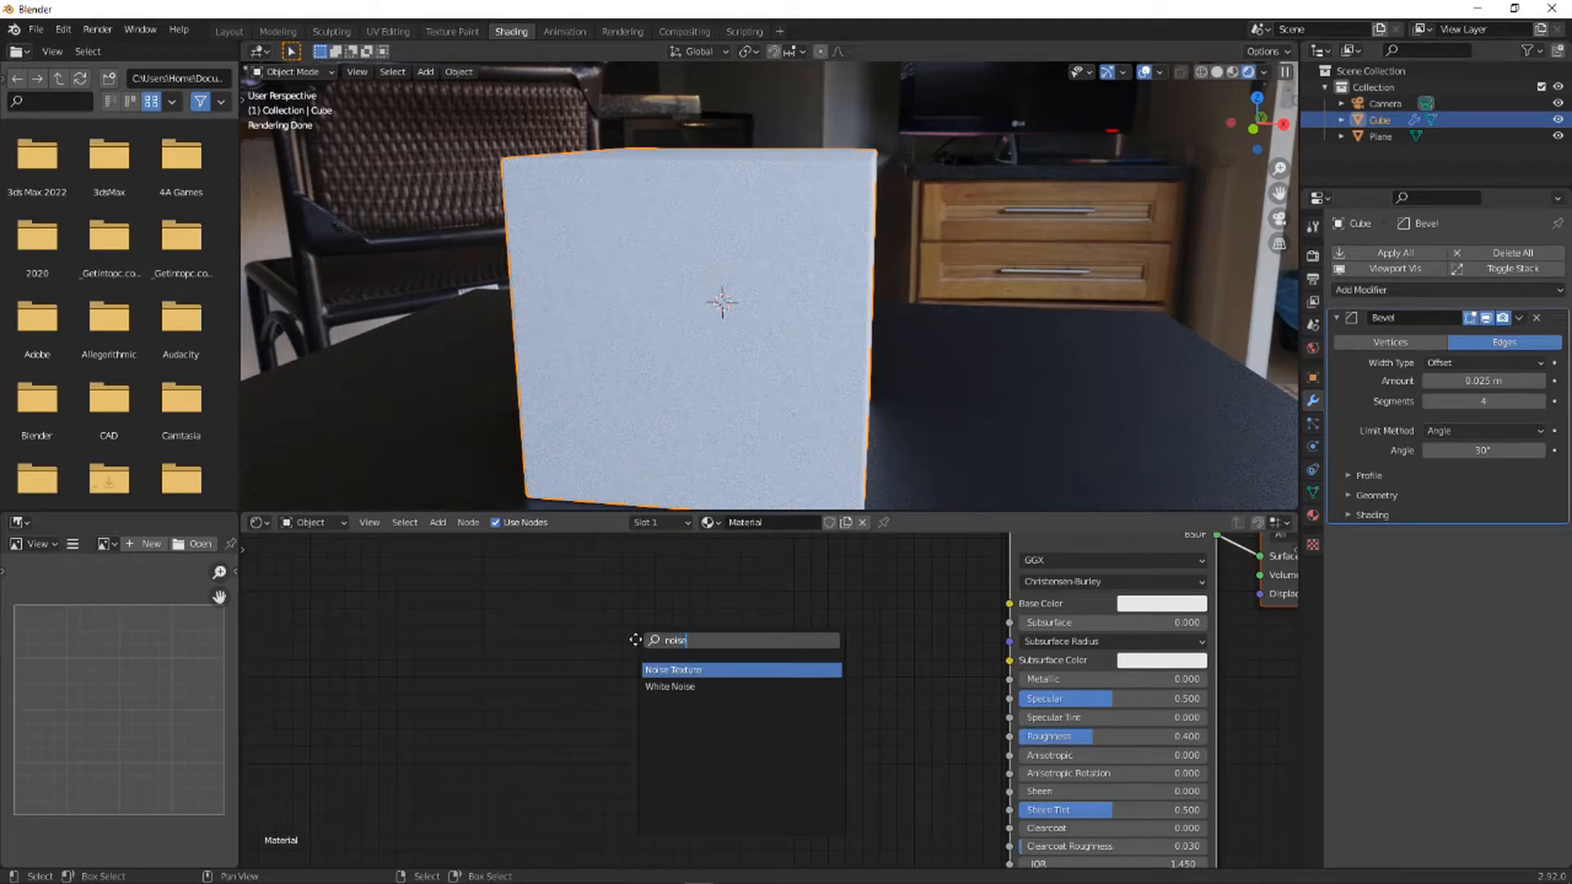
key(Return)
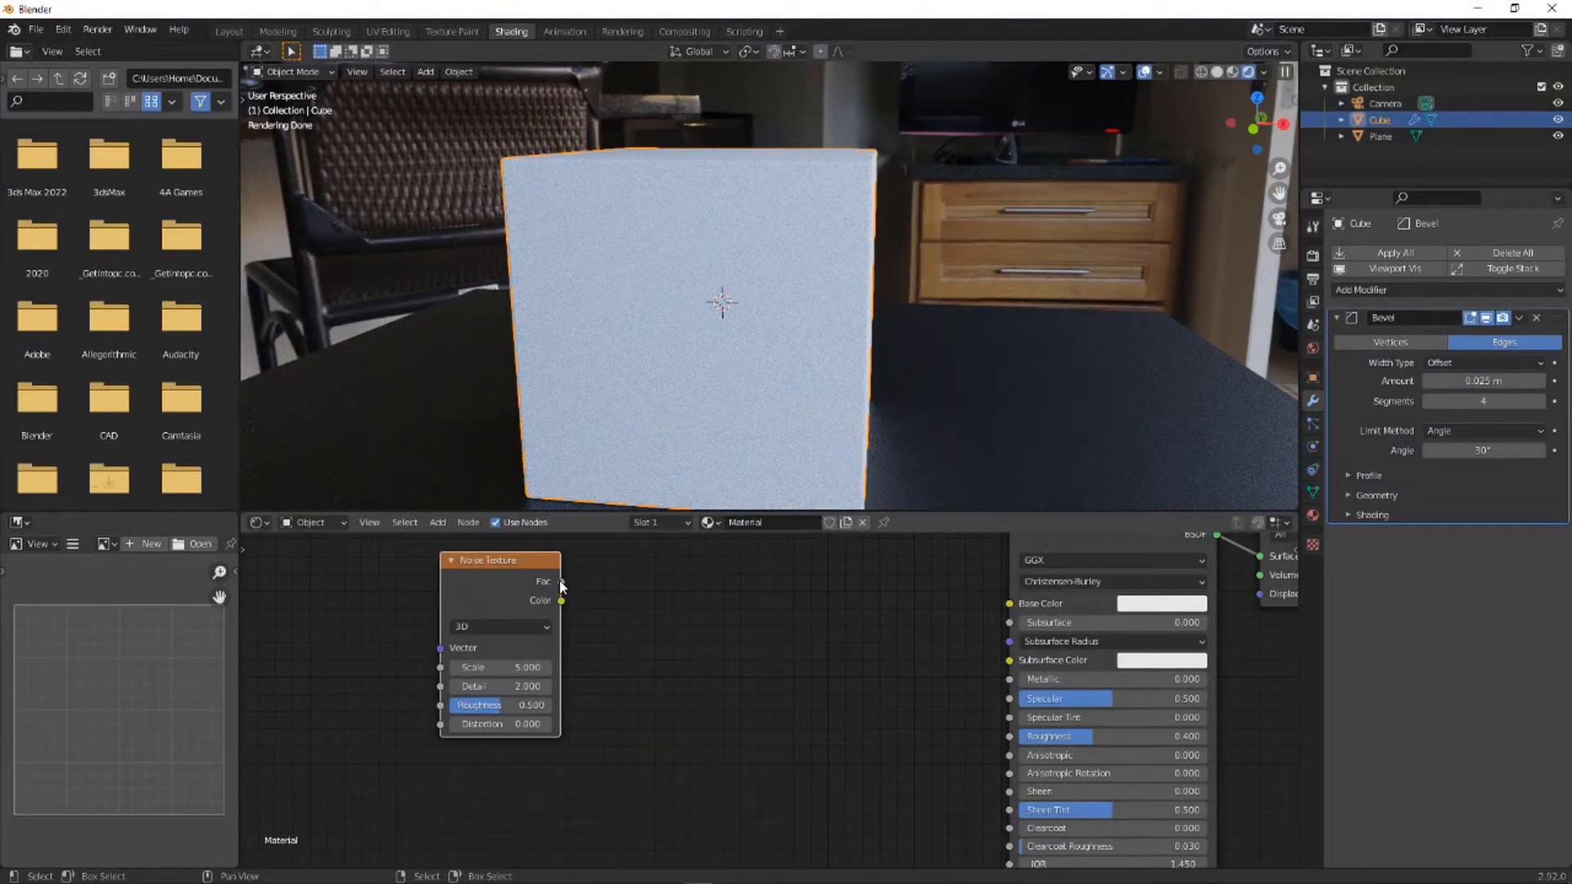
- Connect the noise Fac output to the Principled BSDF's Base Color, space the noise node farther away, and hide the viewport overlays
drag(561, 581, 1010, 604)
drag(526, 566, 432, 602)
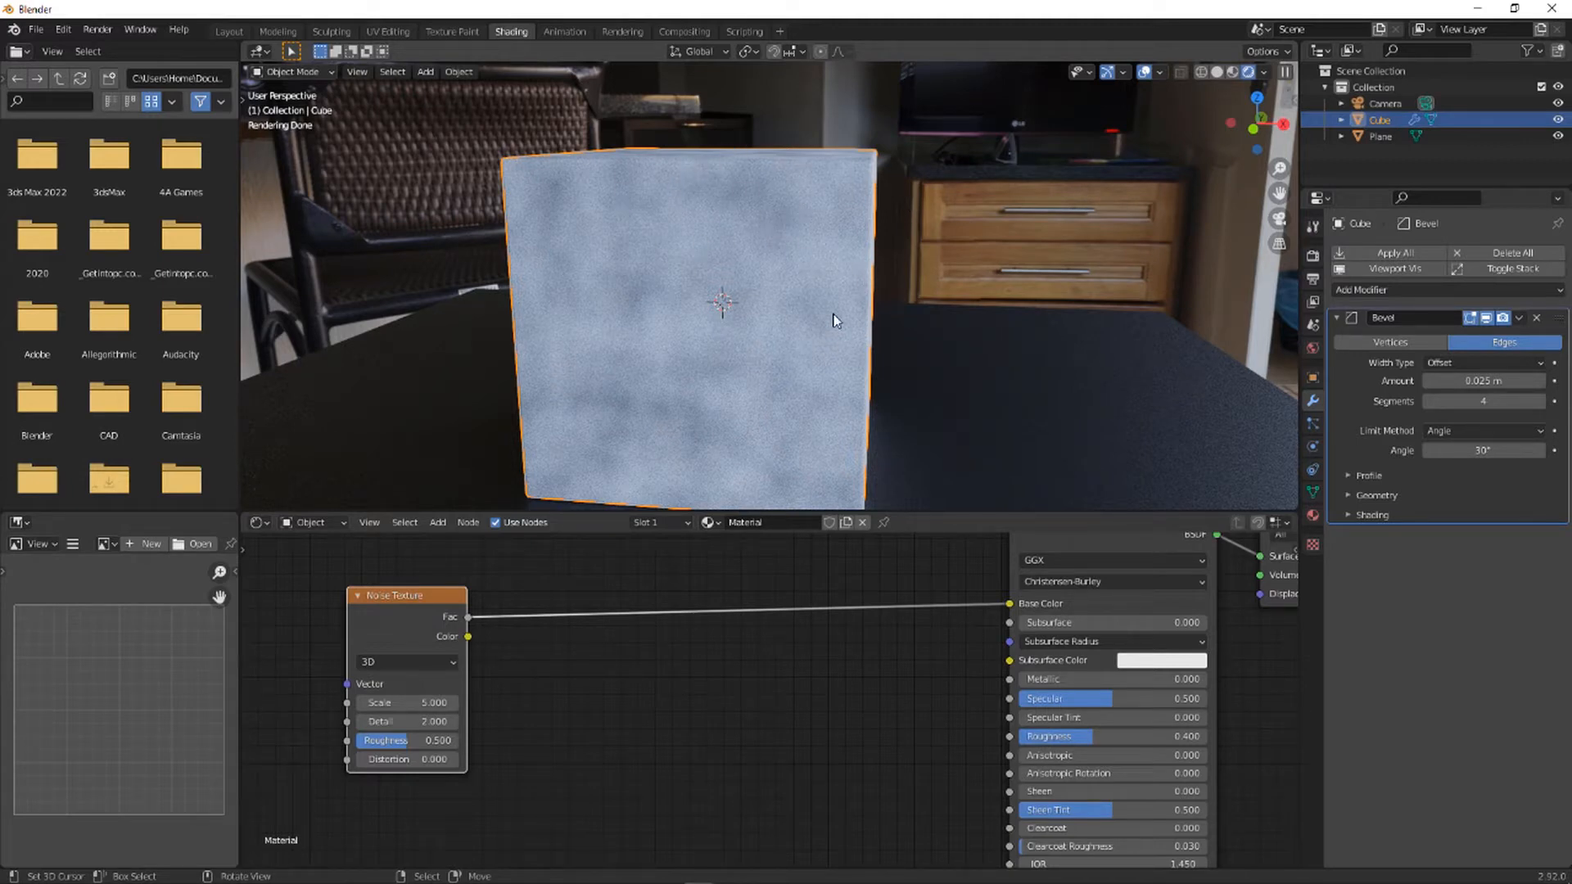
click(1144, 72)
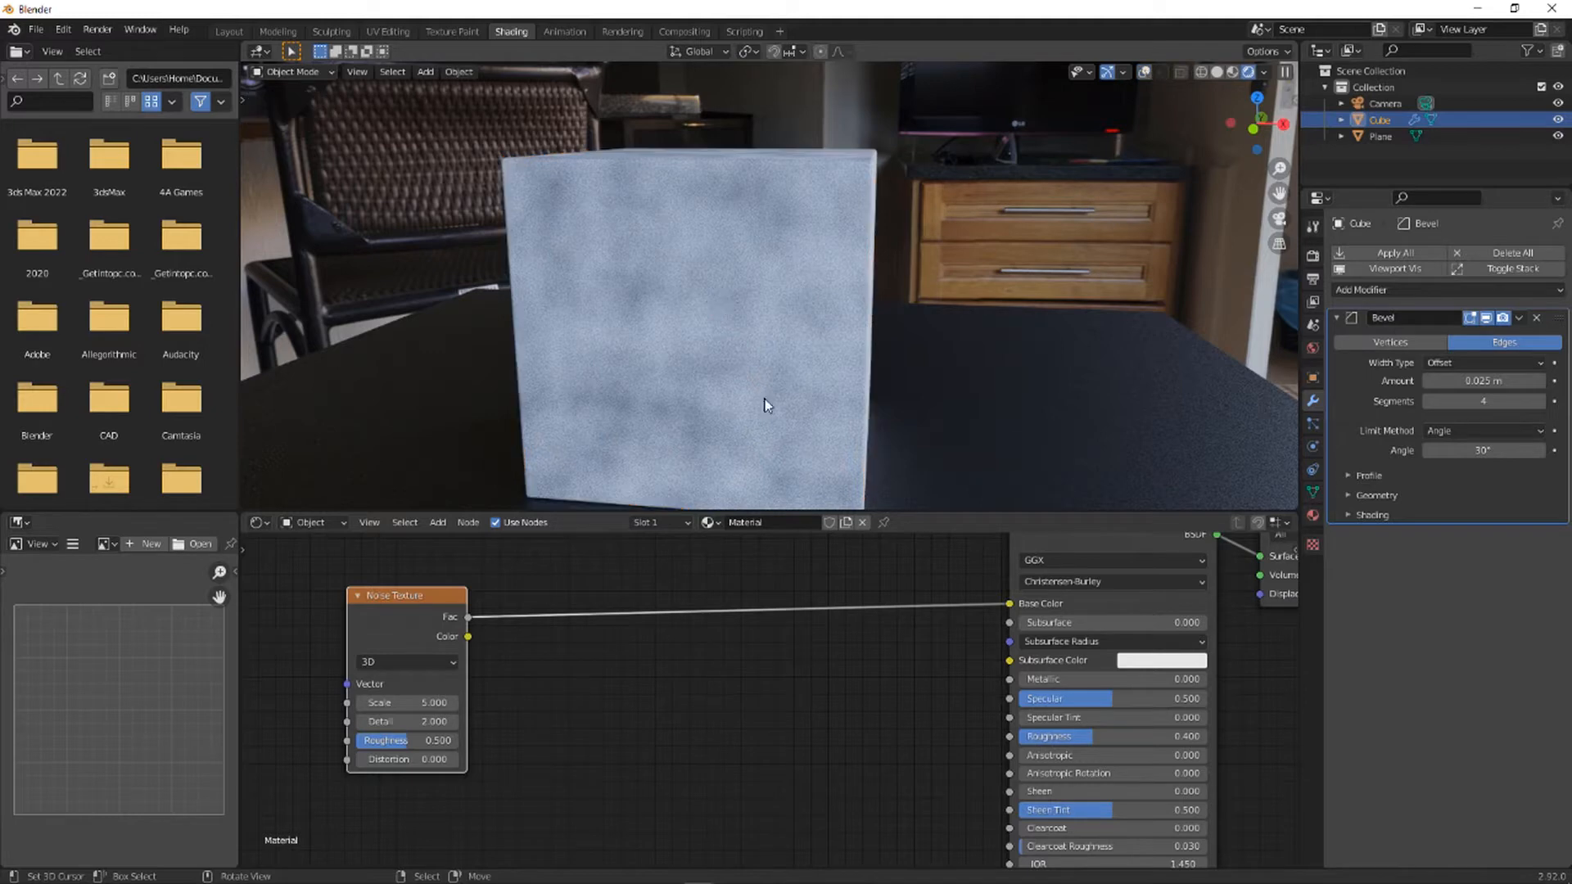
- Insert a MixRGB node between the Noise Texture and Base Color, with the noise Fac output driving the mix's Fac input
key(shift+a)
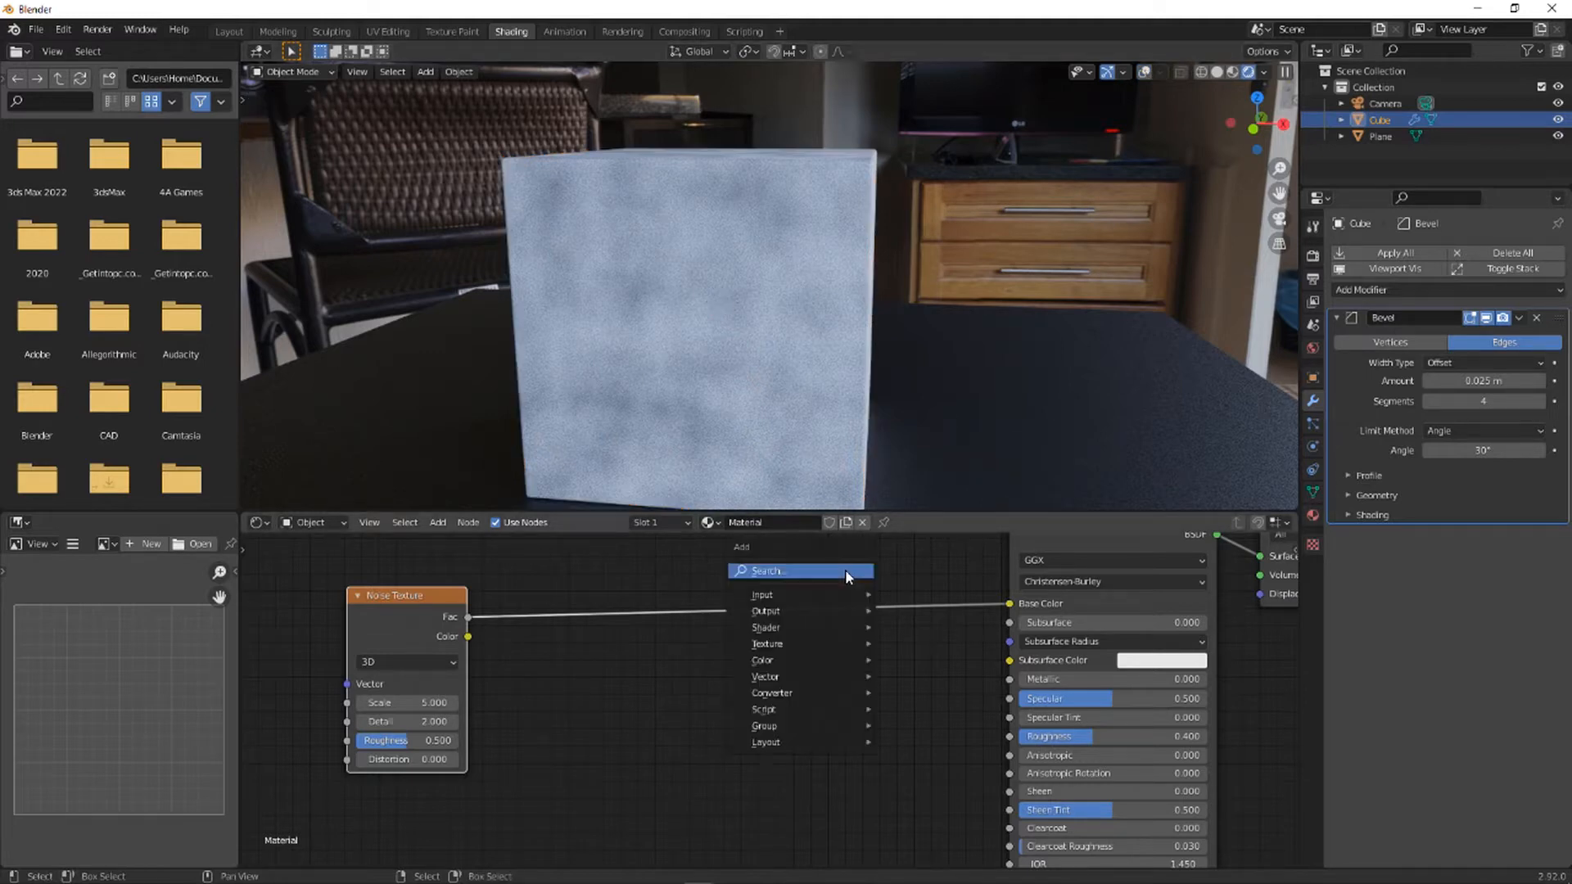
click(848, 573)
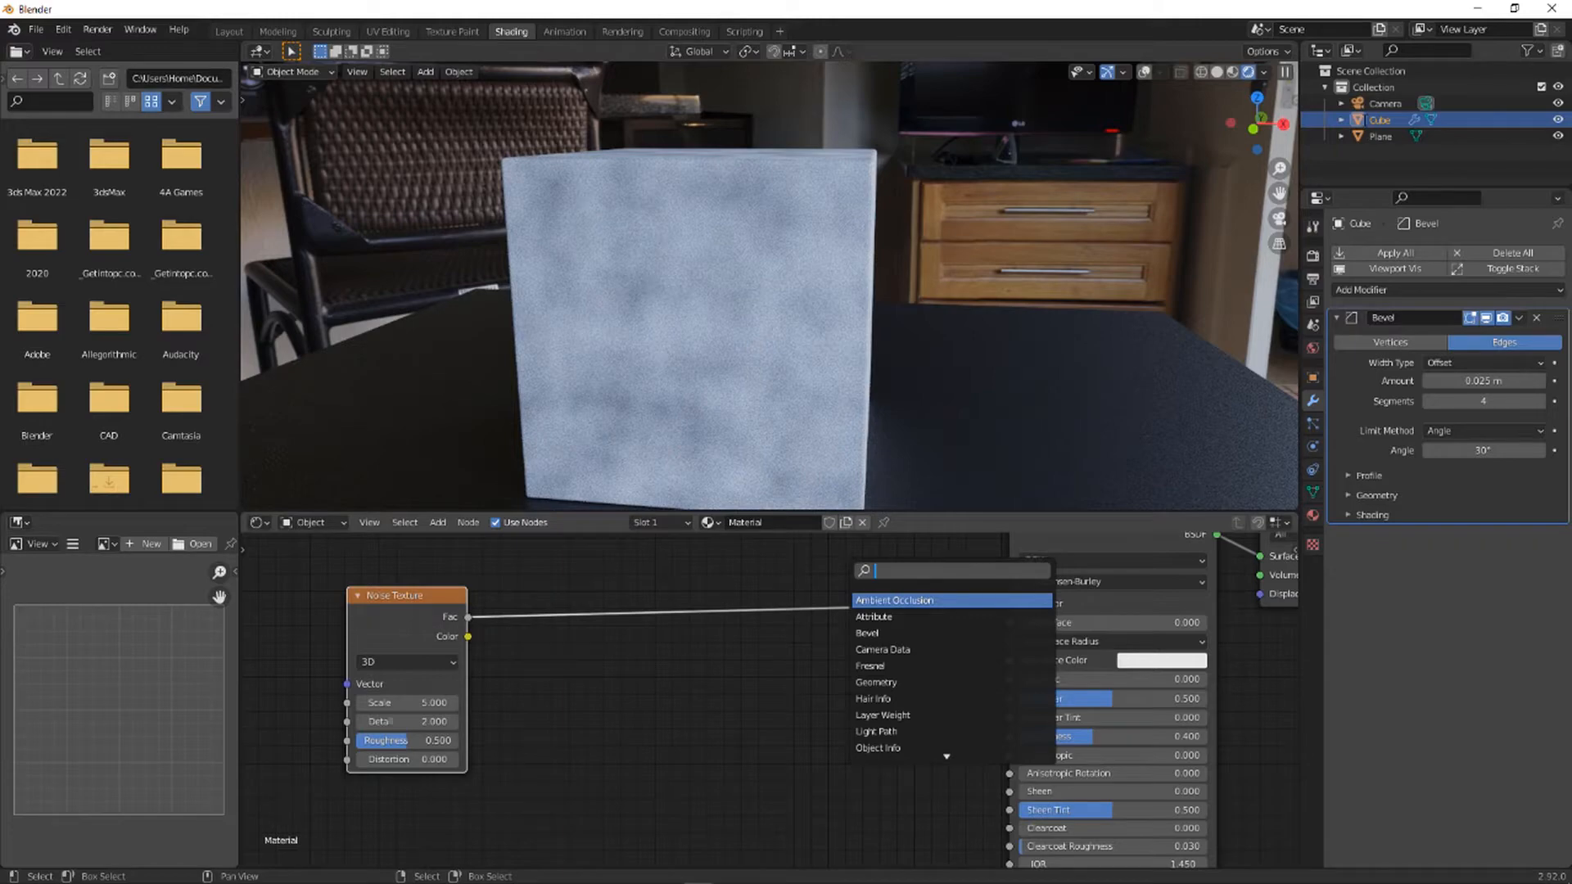
text(mix)
key(Down)
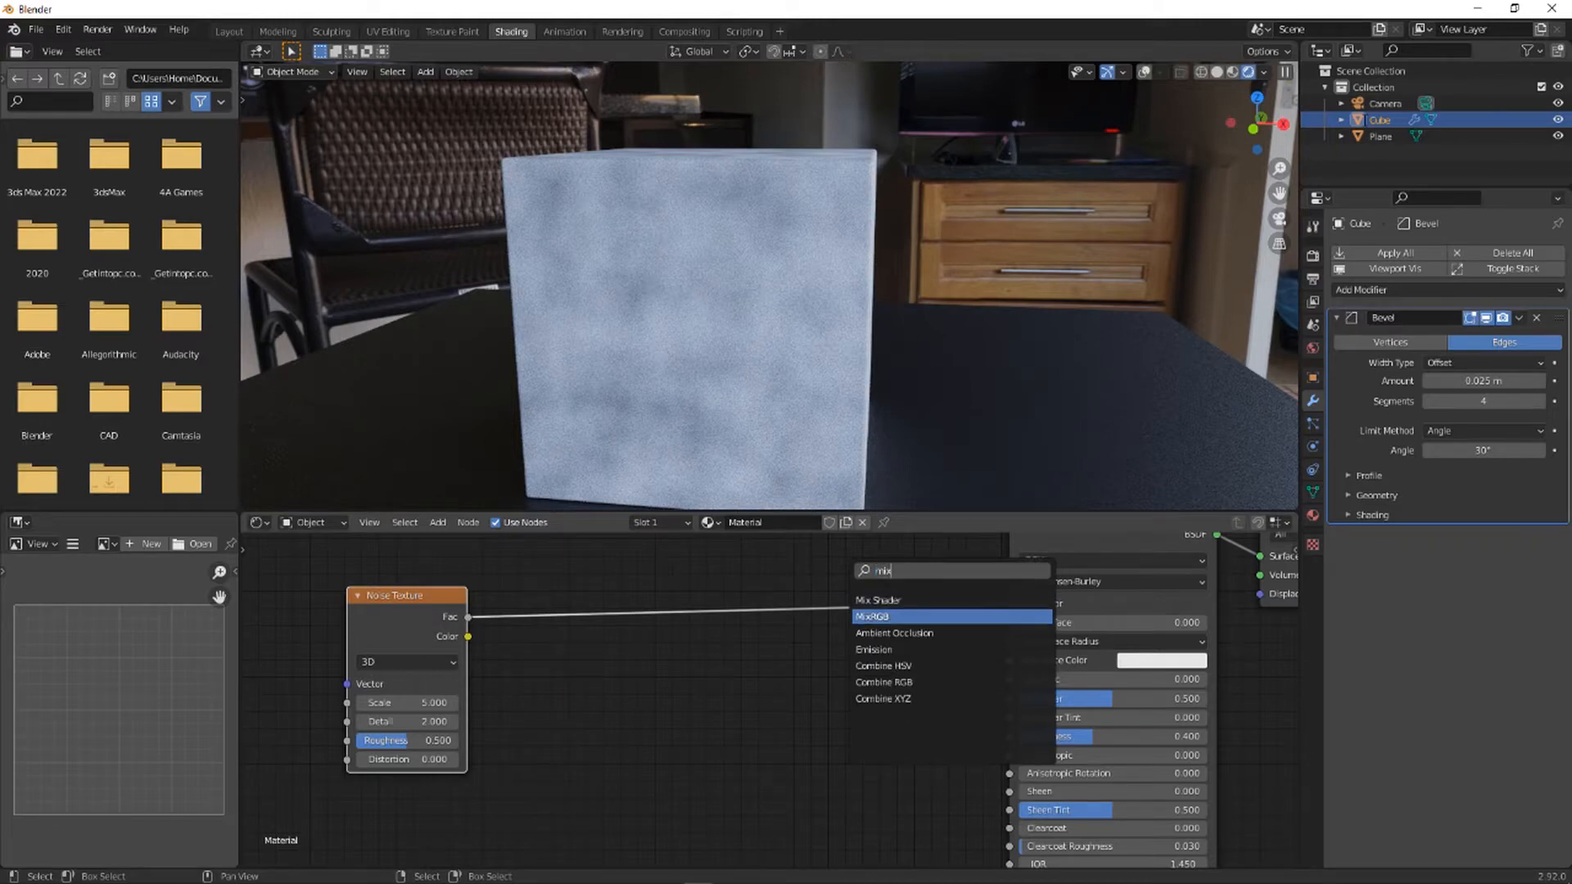
key(Return)
click(823, 694)
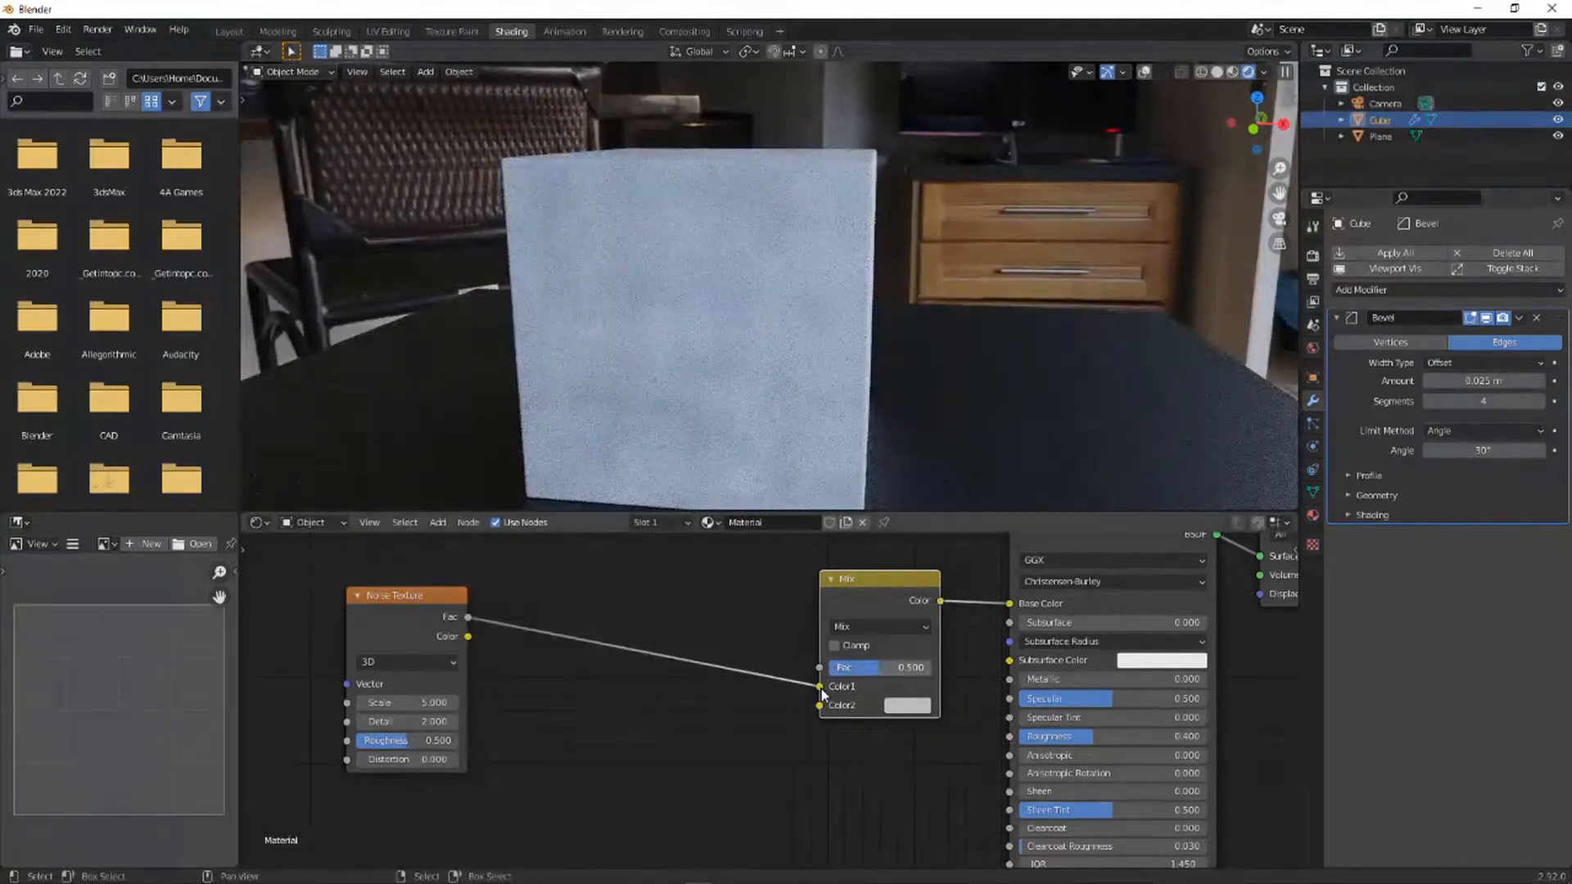
drag(821, 687, 821, 667)
drag(899, 578, 801, 558)
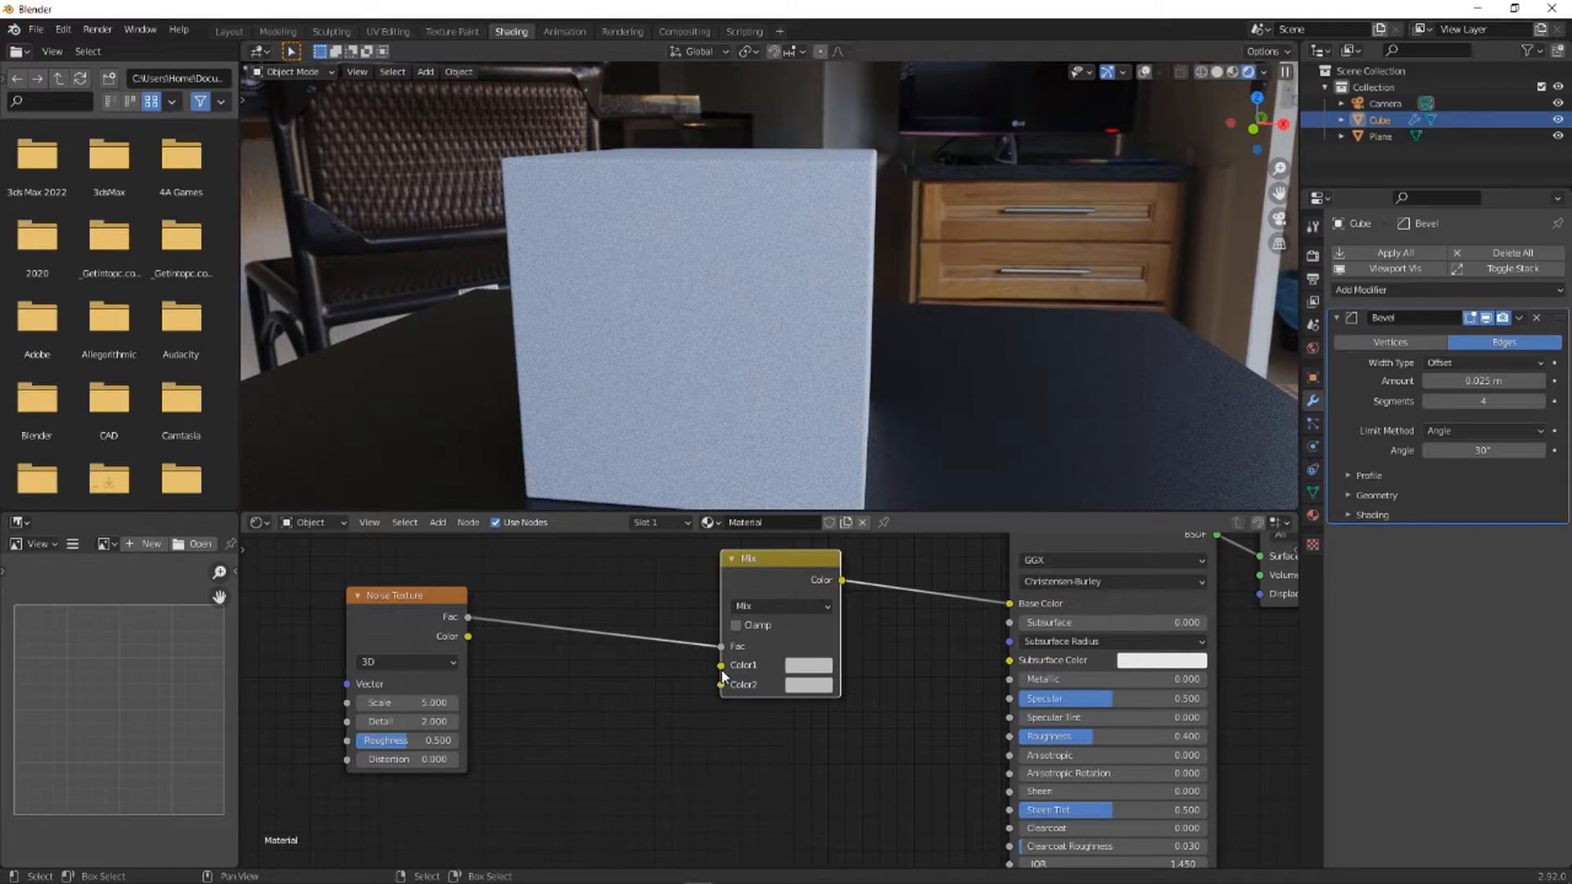
- Set the Mix node's Color1 to blue and Color2 to red
middle_drag(794, 705, 923, 714)
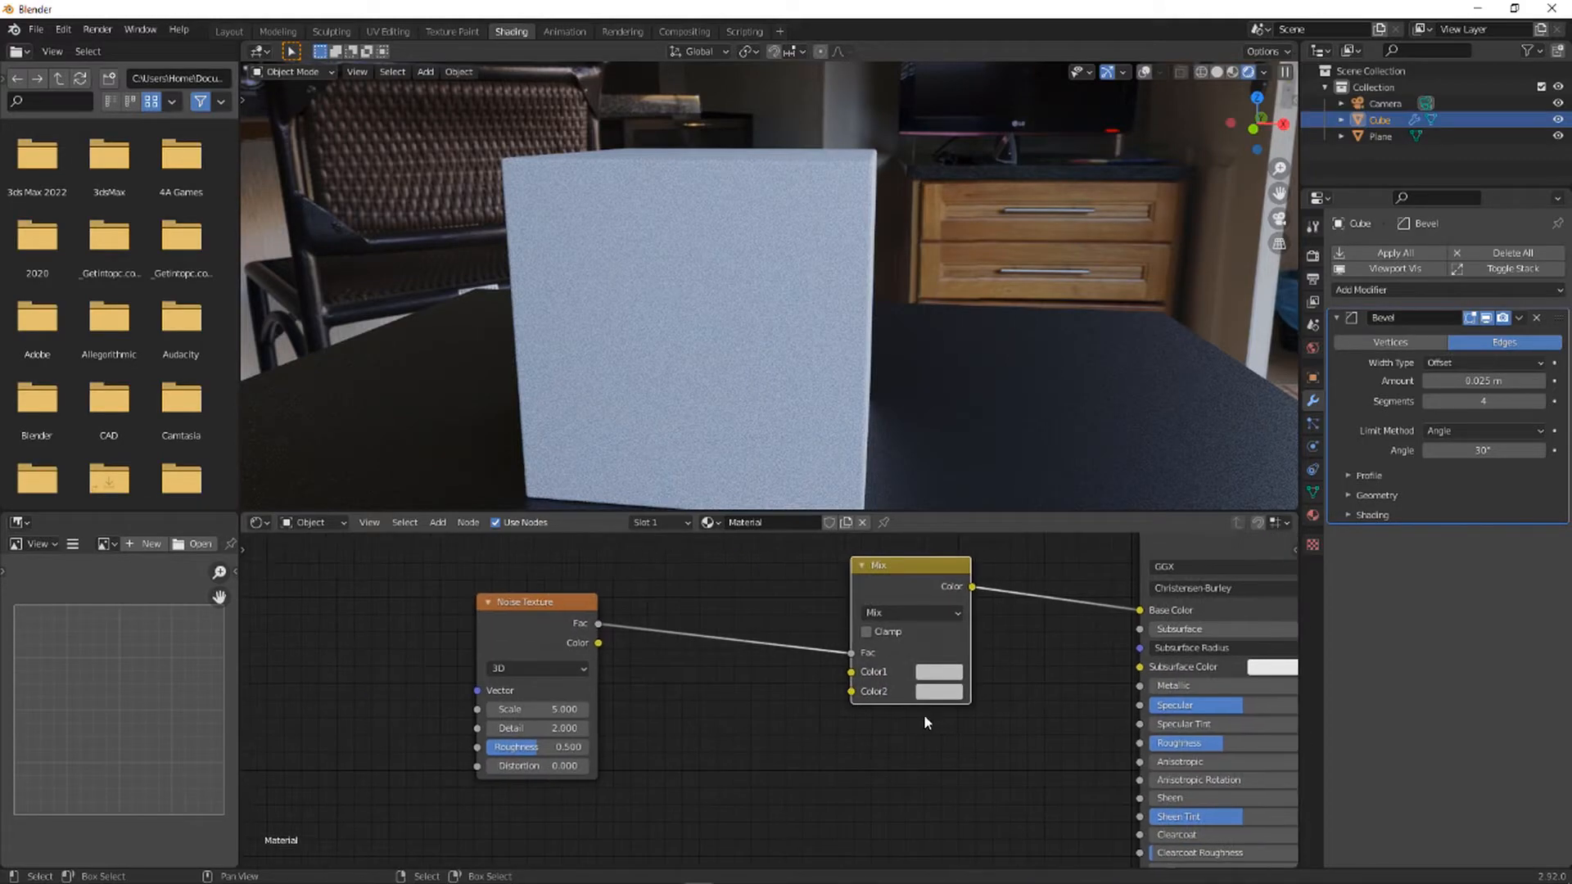
click(938, 673)
click(1039, 469)
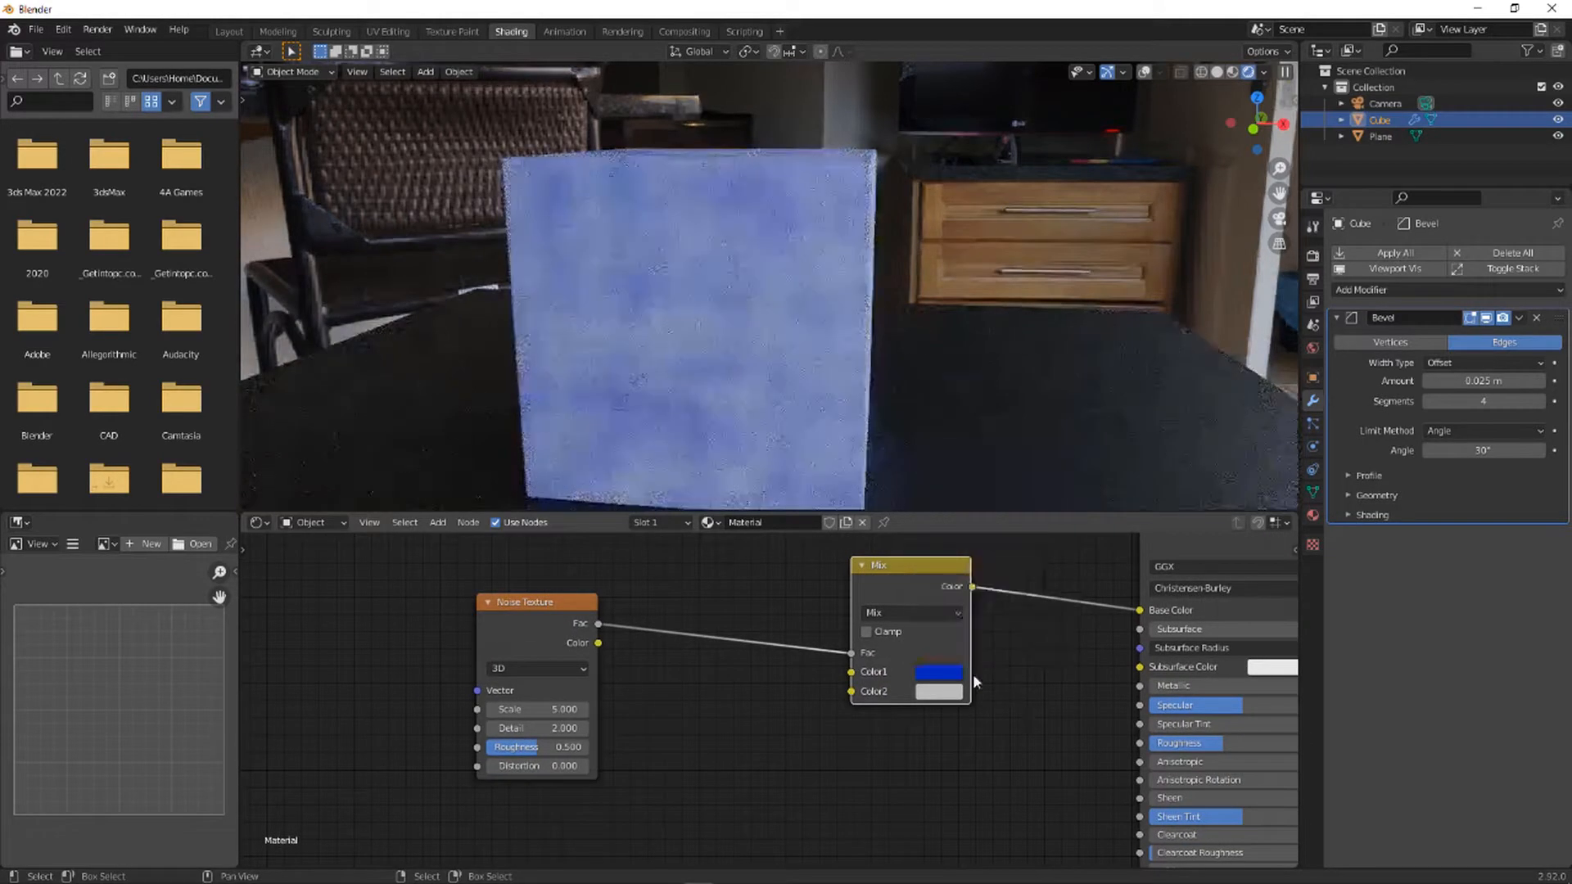
click(948, 698)
click(985, 567)
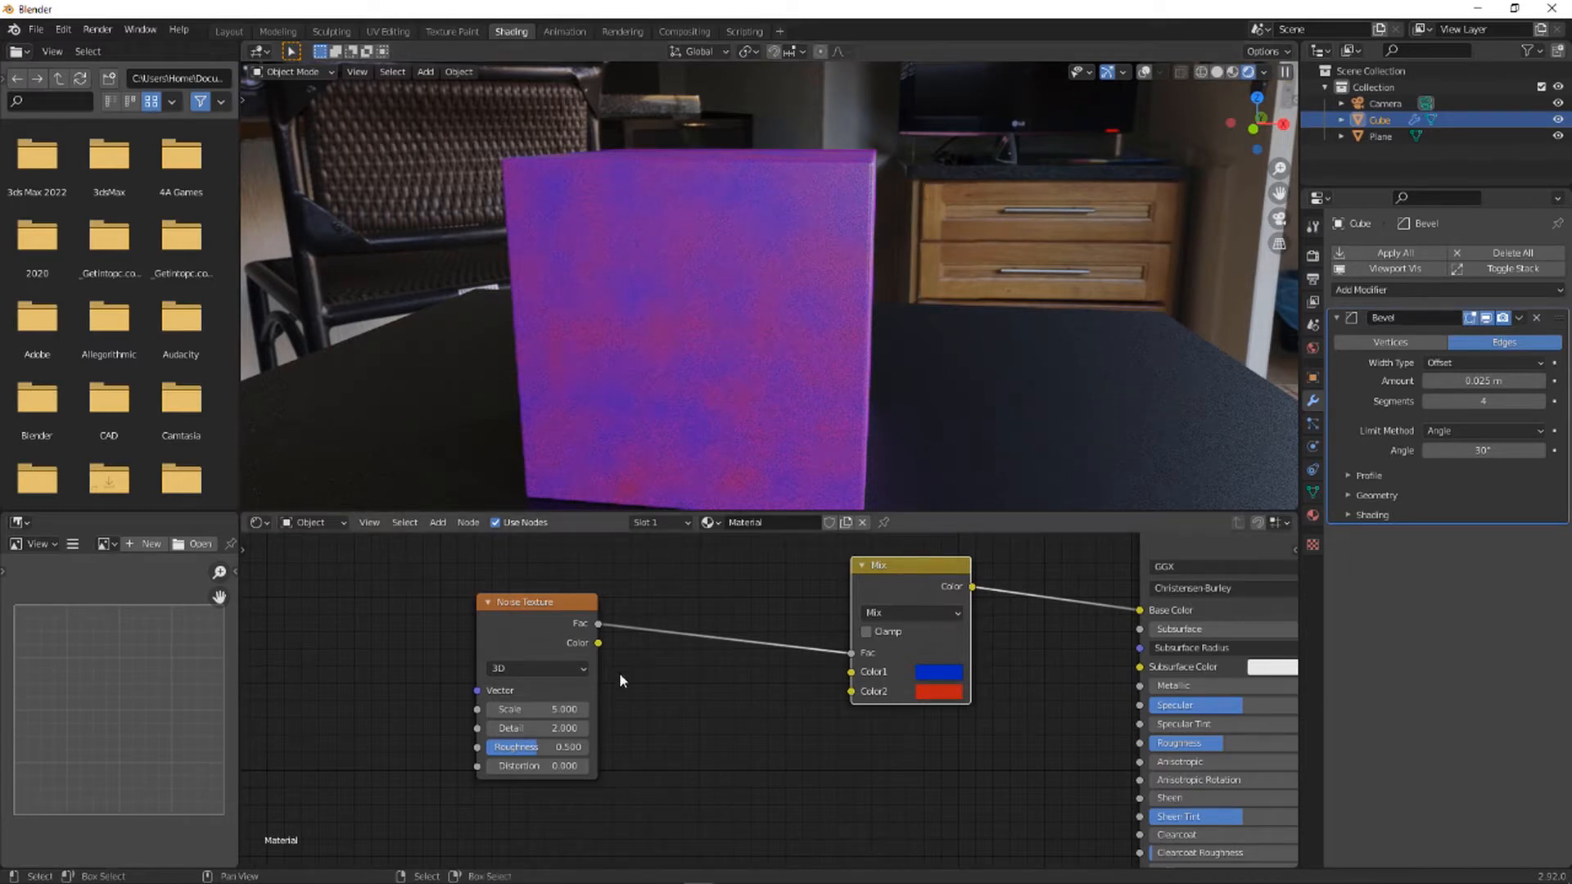
- Make room beside the Noise Texture and insert a ColorRamp node on its link to the Mix node's Fac
drag(569, 637, 486, 623)
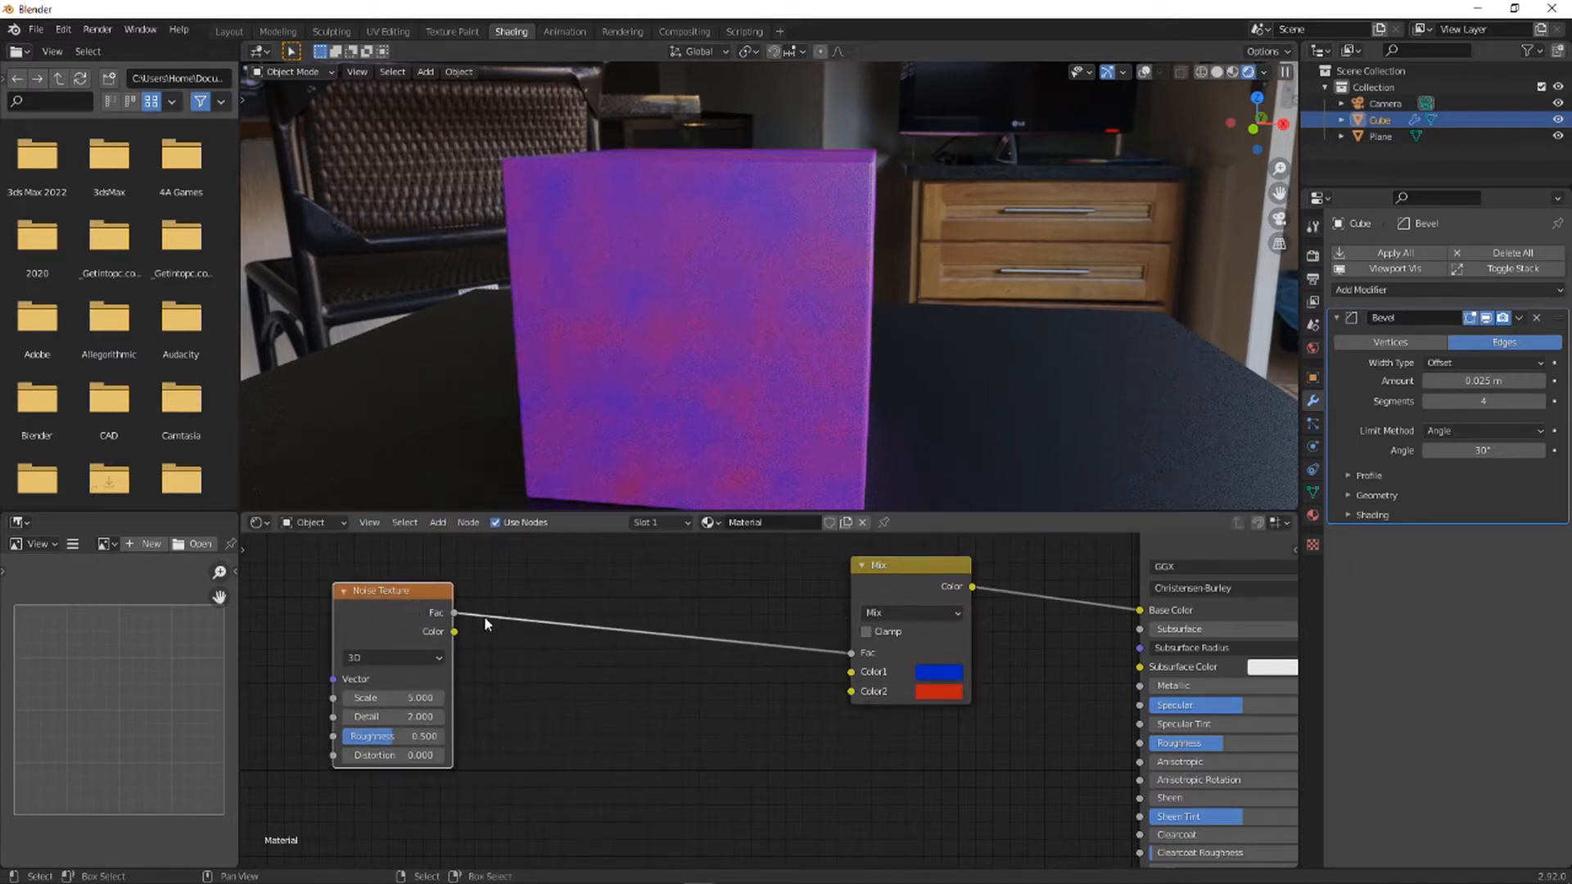
key(shift+a)
click(693, 579)
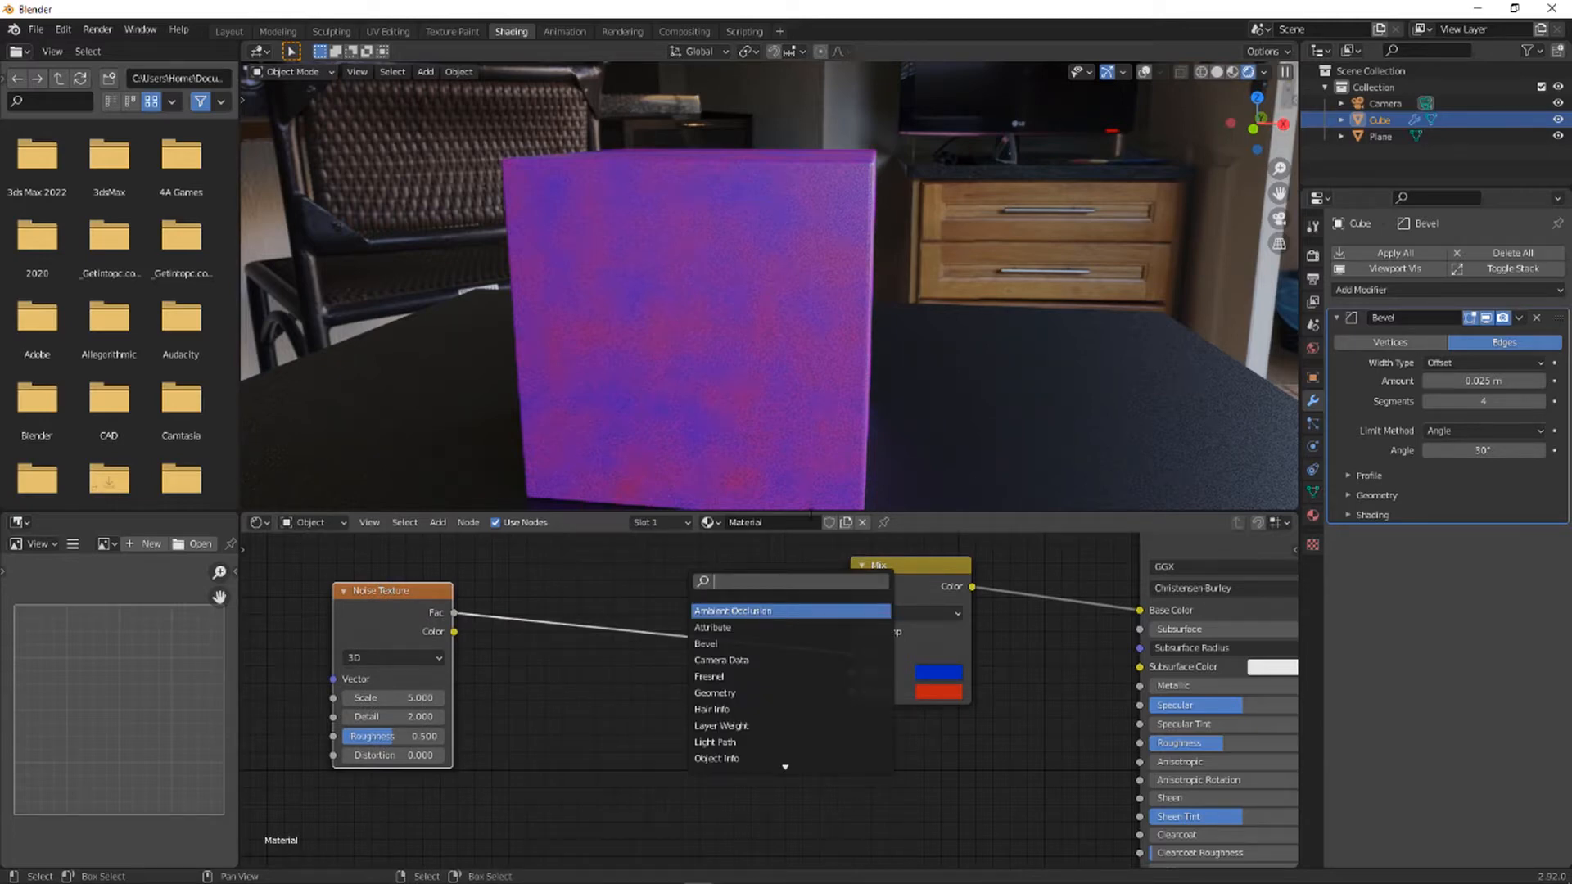
text(colo)
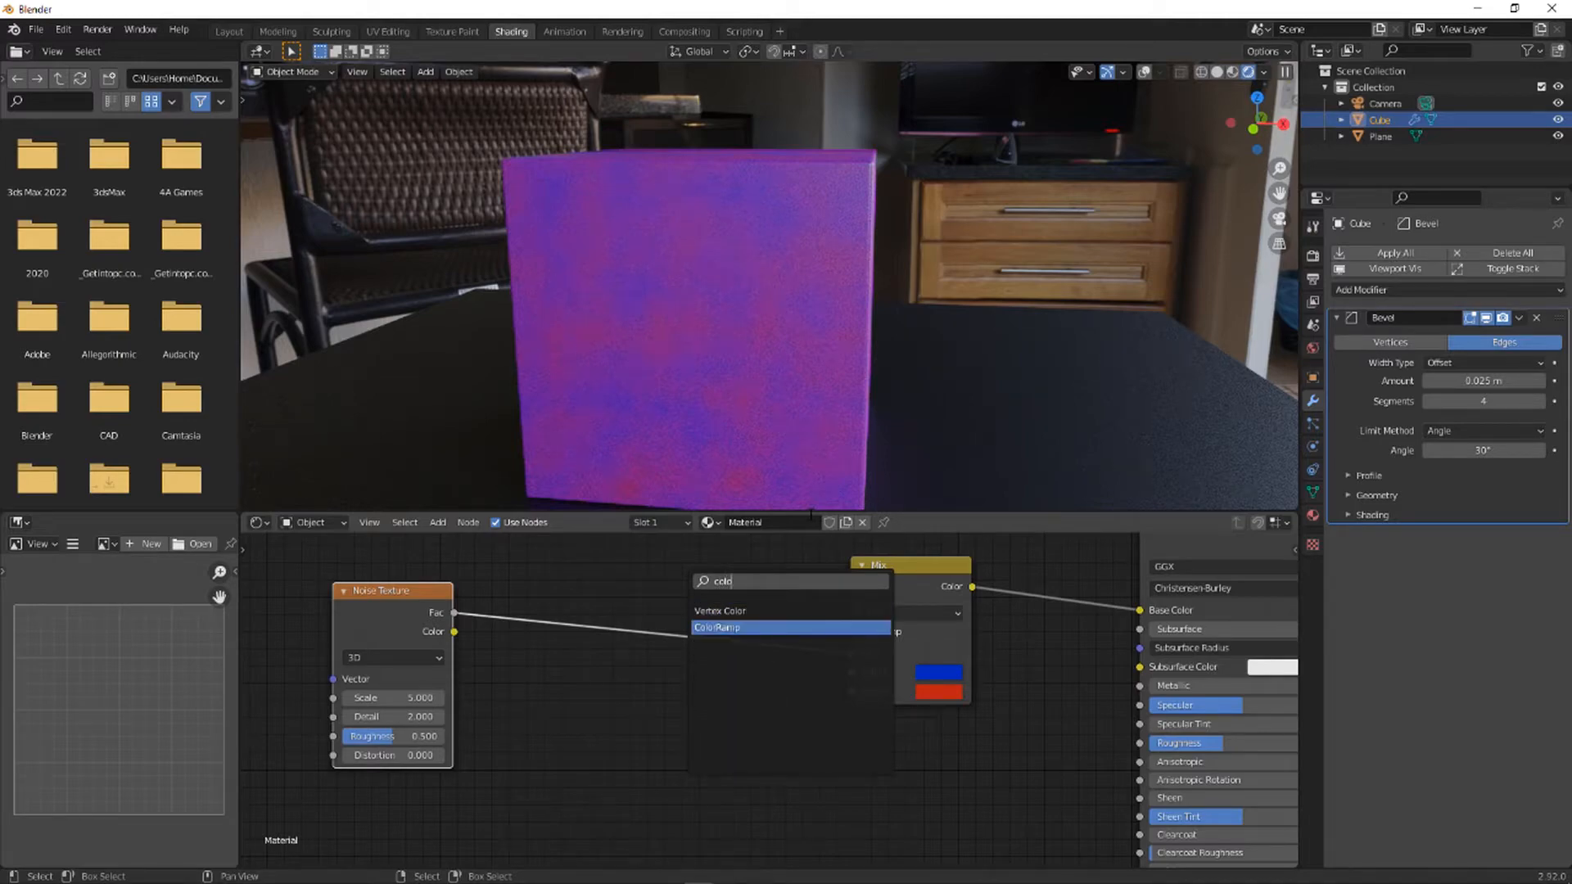
click(717, 627)
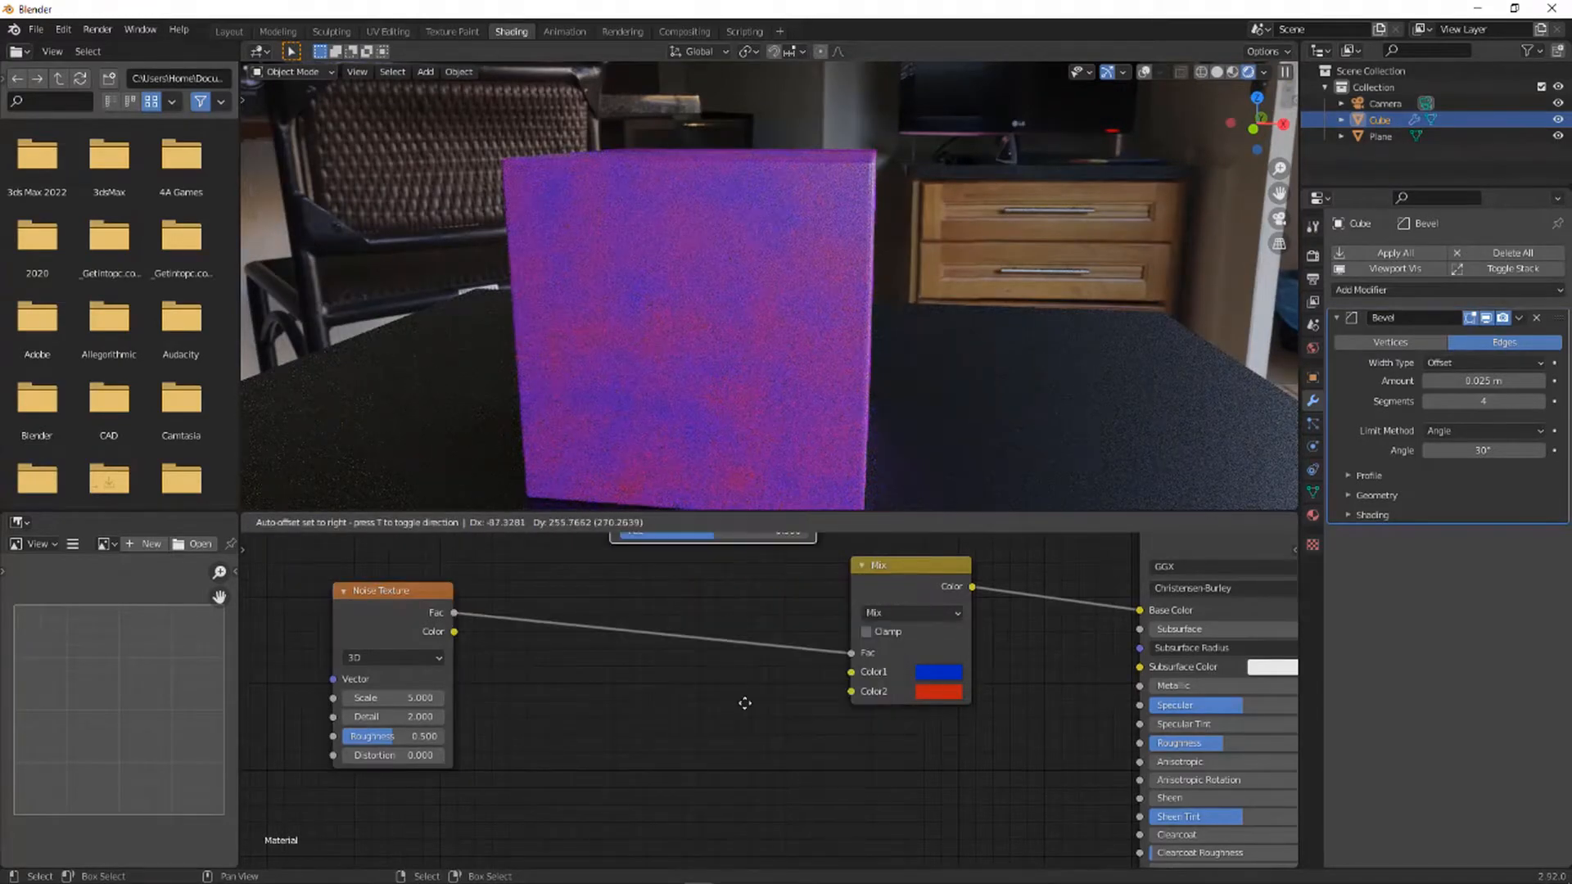
click(741, 701)
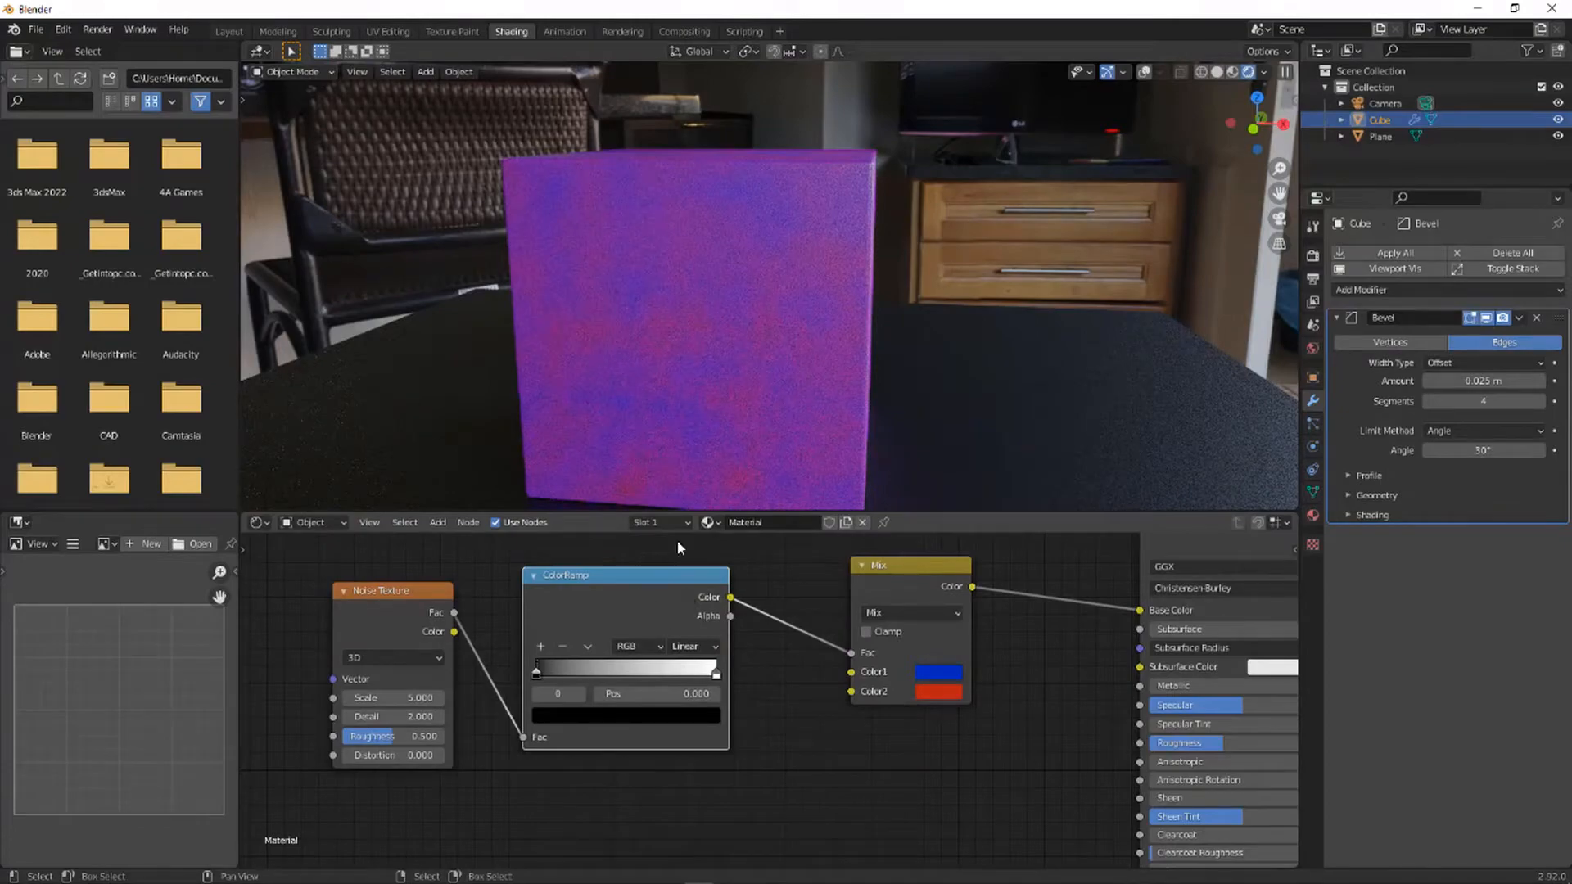
- Enlarge the node editor and sharpen the ColorRamp by placing the black stop at 0.491 and the white stop at 0.509
drag(710, 513, 727, 424)
middle_drag(667, 534, 752, 548)
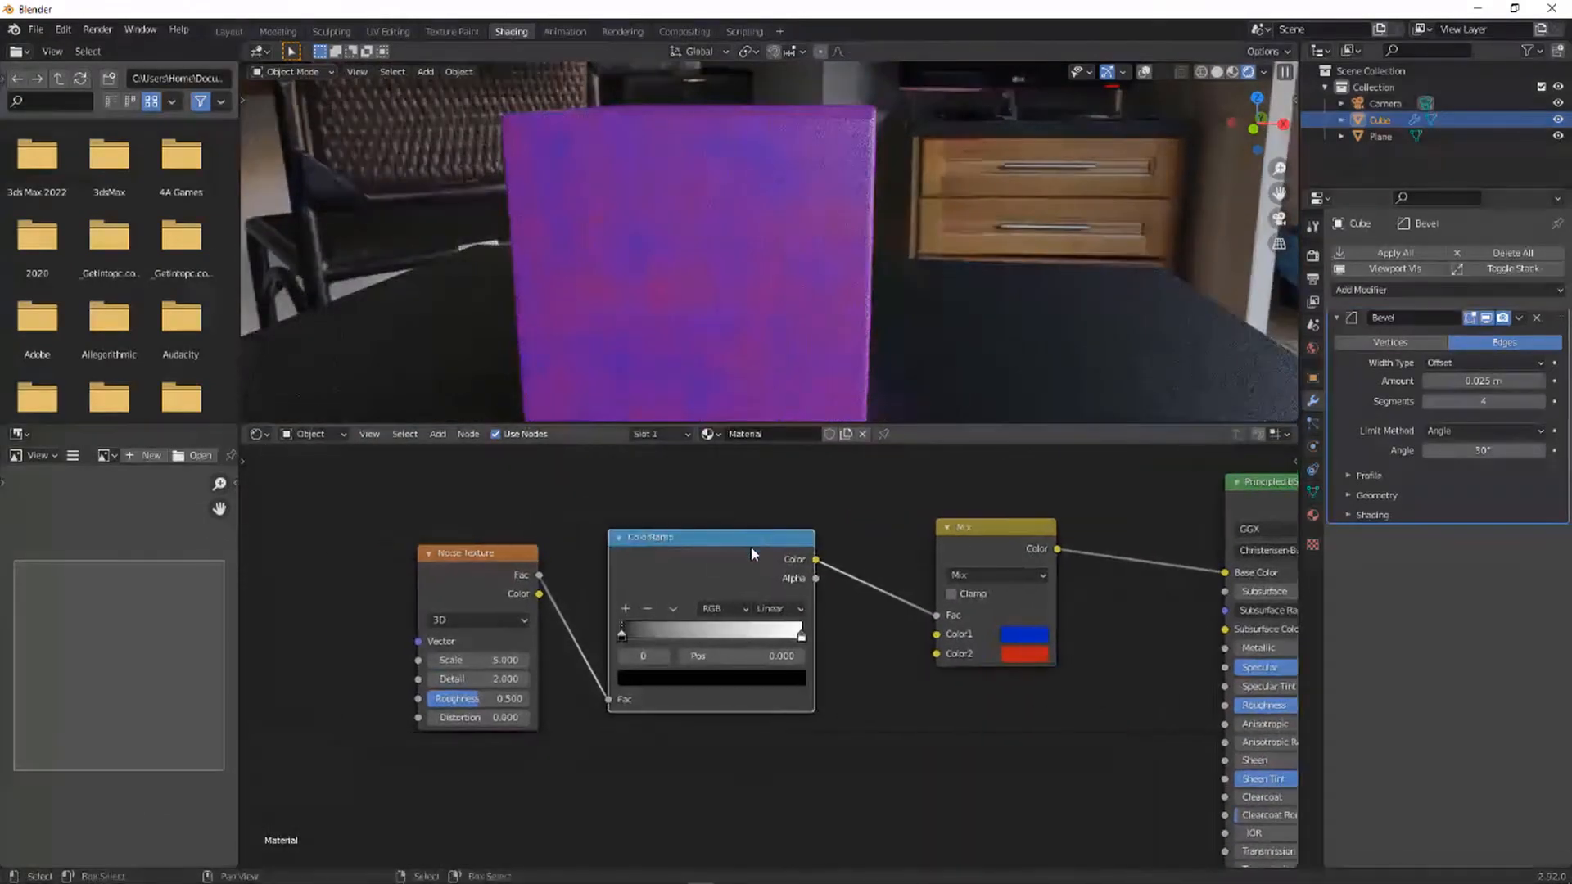
scroll(737, 549, up, 2)
drag(612, 657, 729, 651)
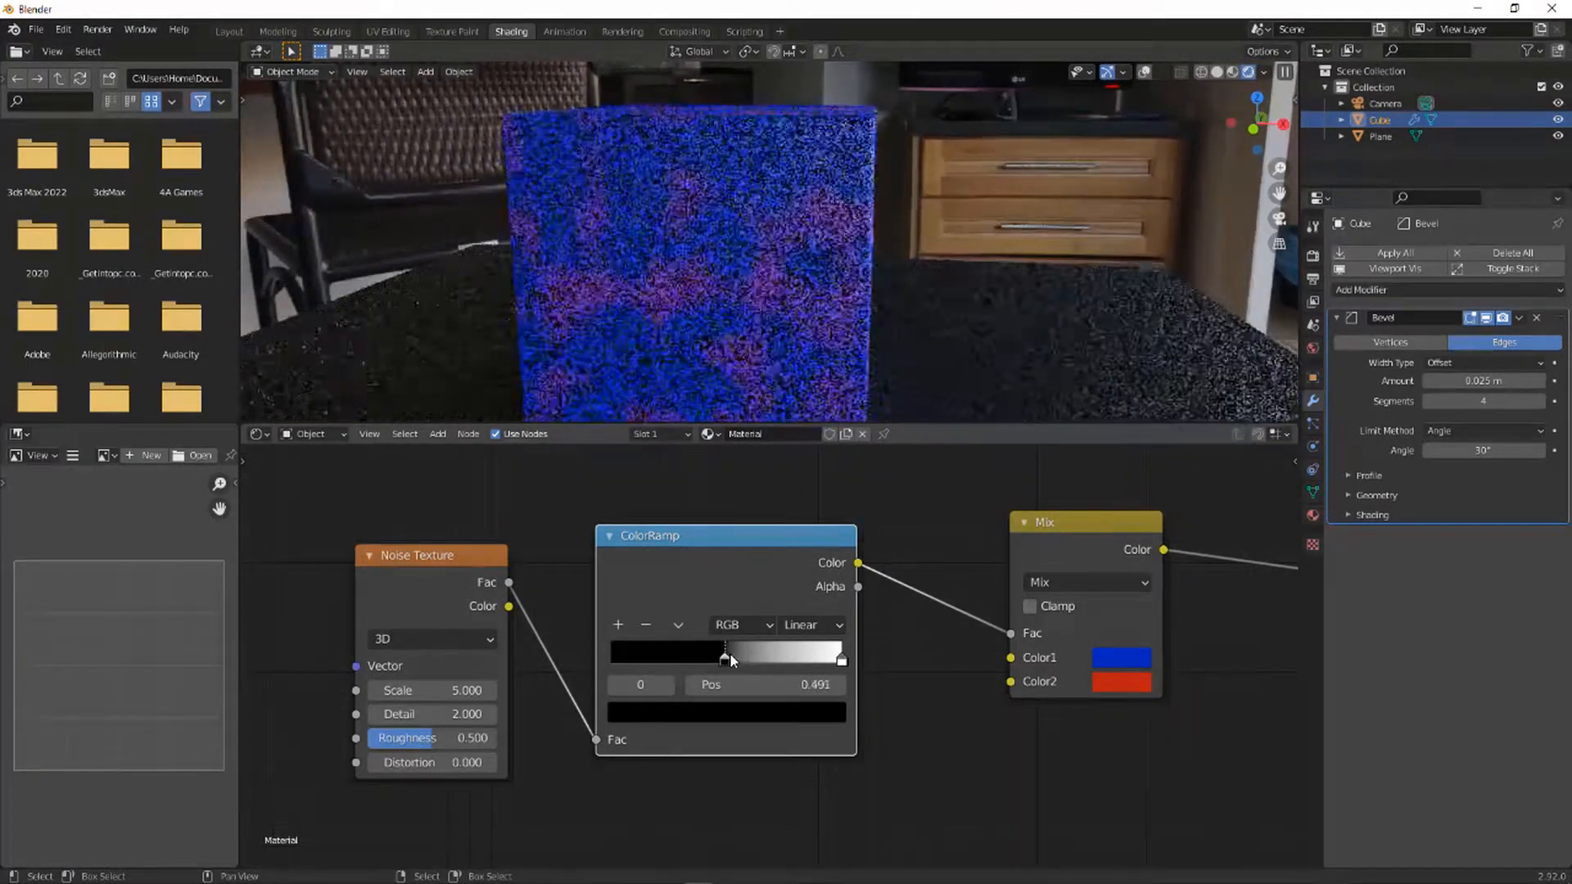
click(843, 658)
drag(842, 660, 728, 663)
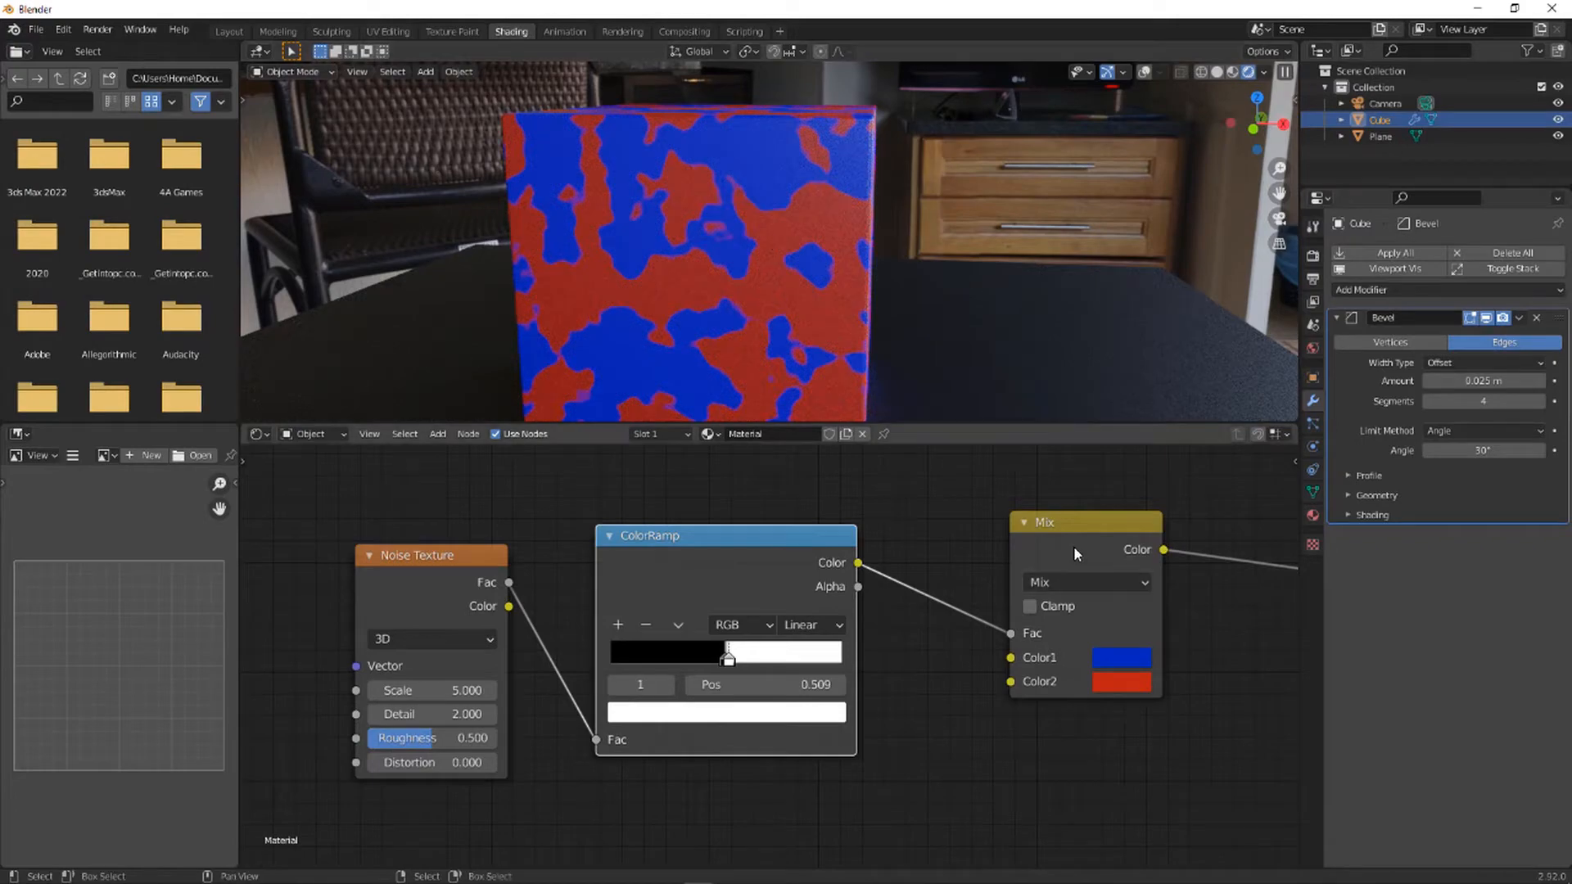
- Change the Mix node's Color1 to black and Color2 to white, and move the node slightly up
middle_drag(1078, 548, 908, 538)
click(958, 650)
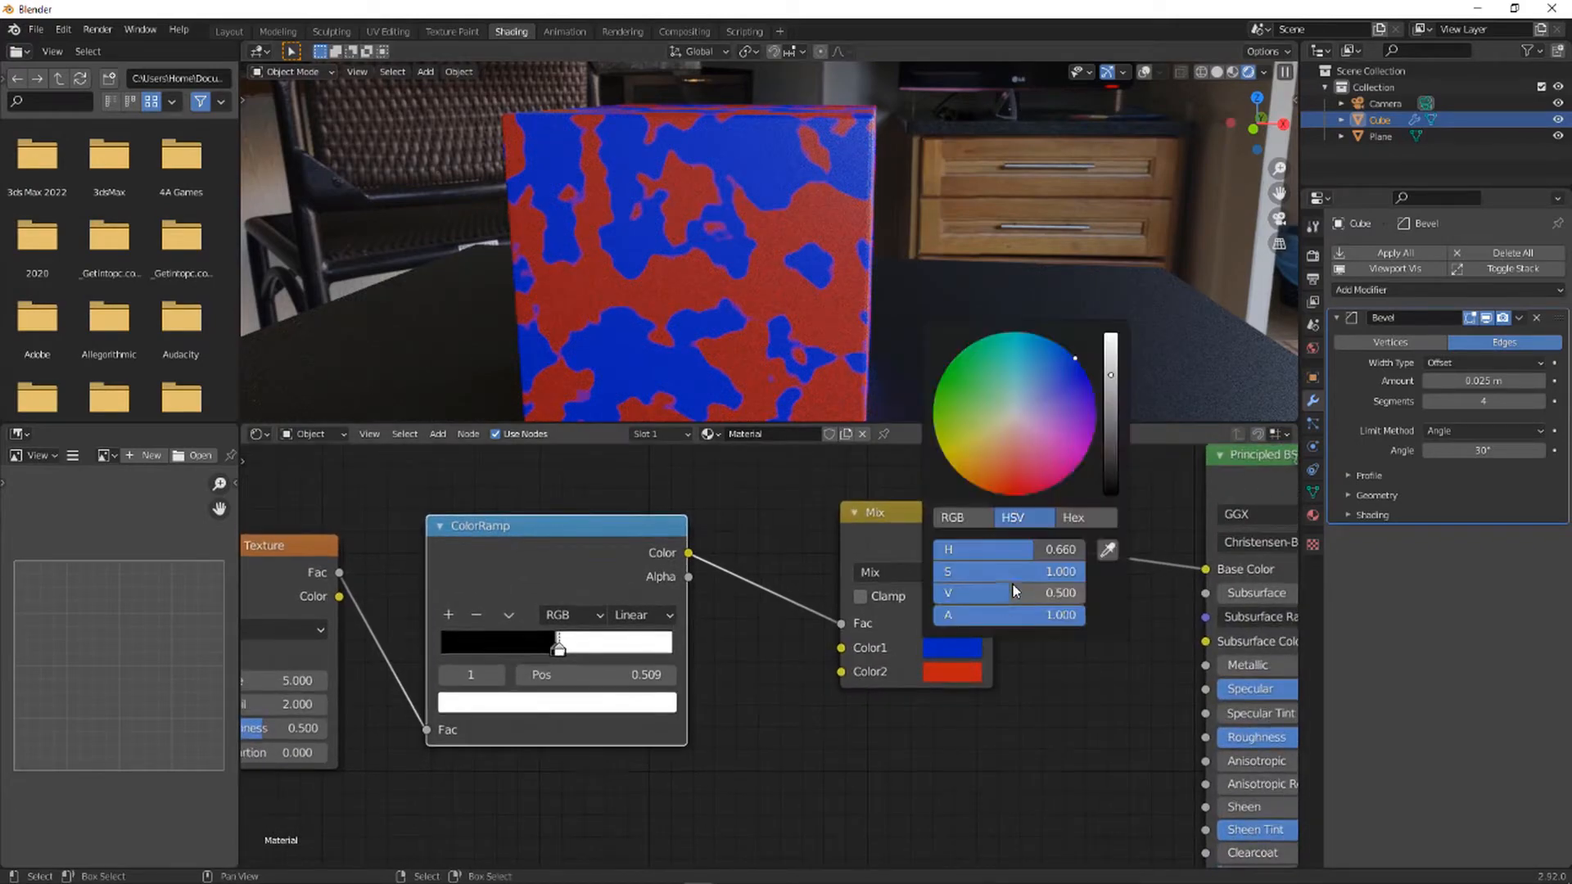
key(BackSpace)
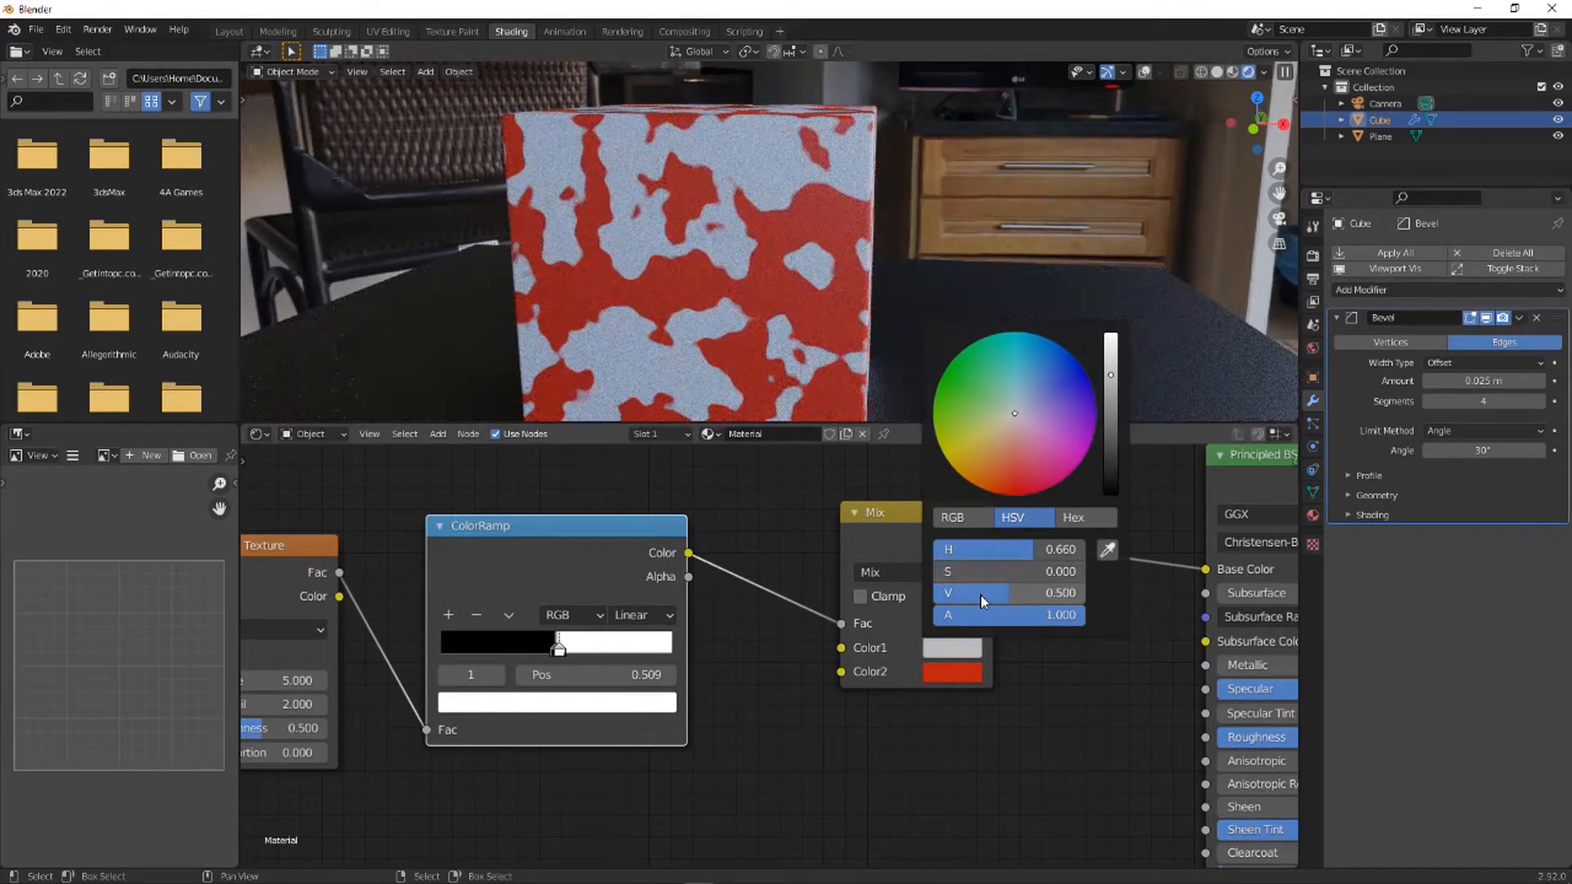
mouse_move(964, 596)
mouse_down()
mouse_move(1085, 594)
mouse_move(933, 593)
mouse_up()
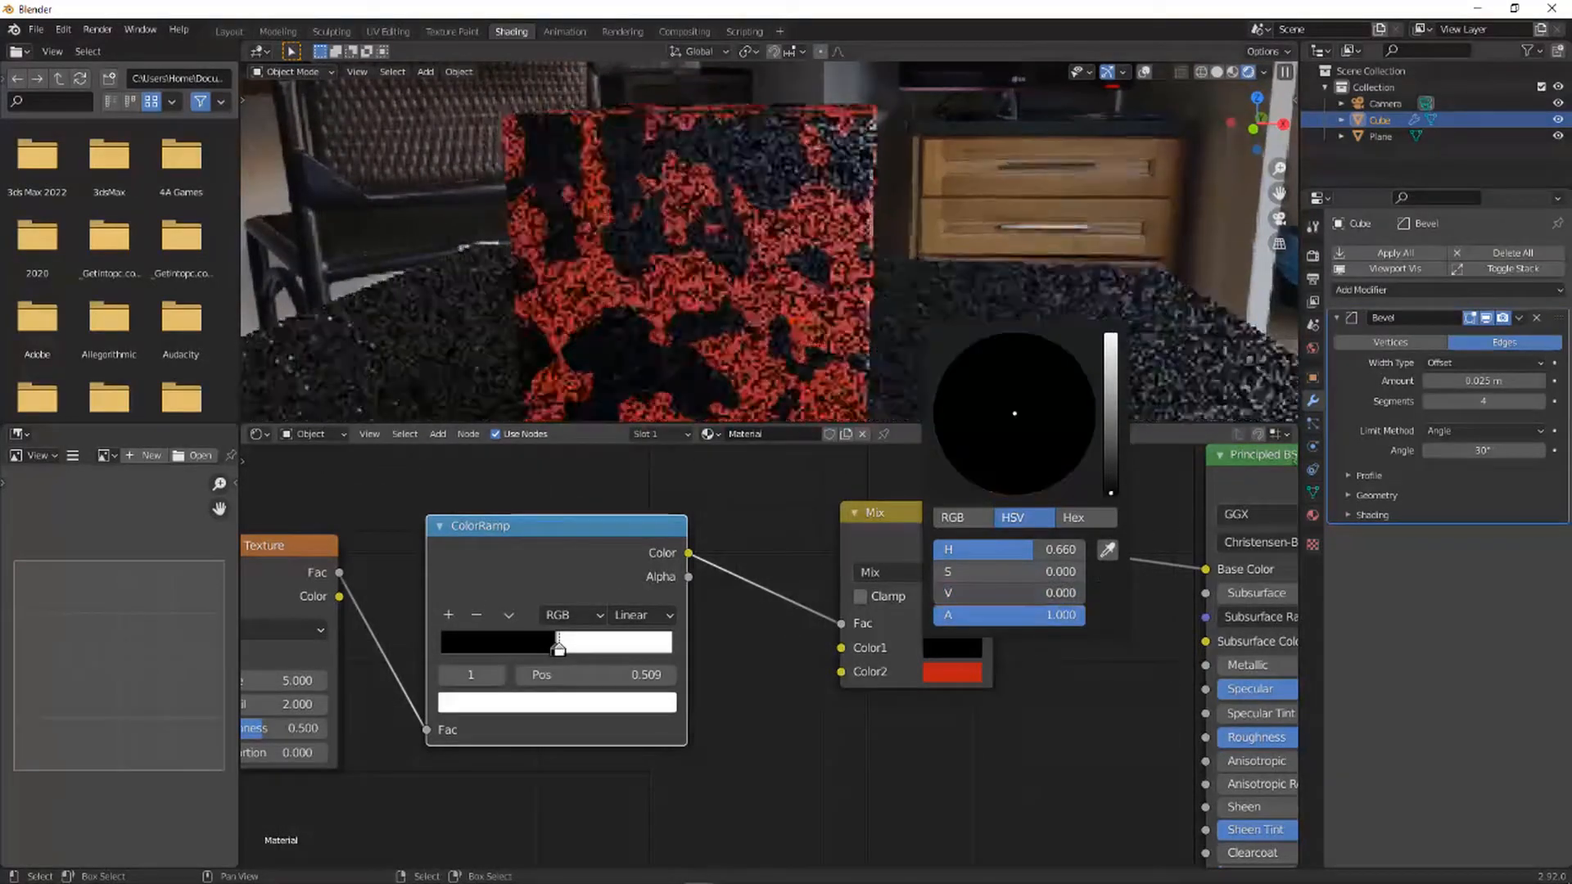
click(950, 671)
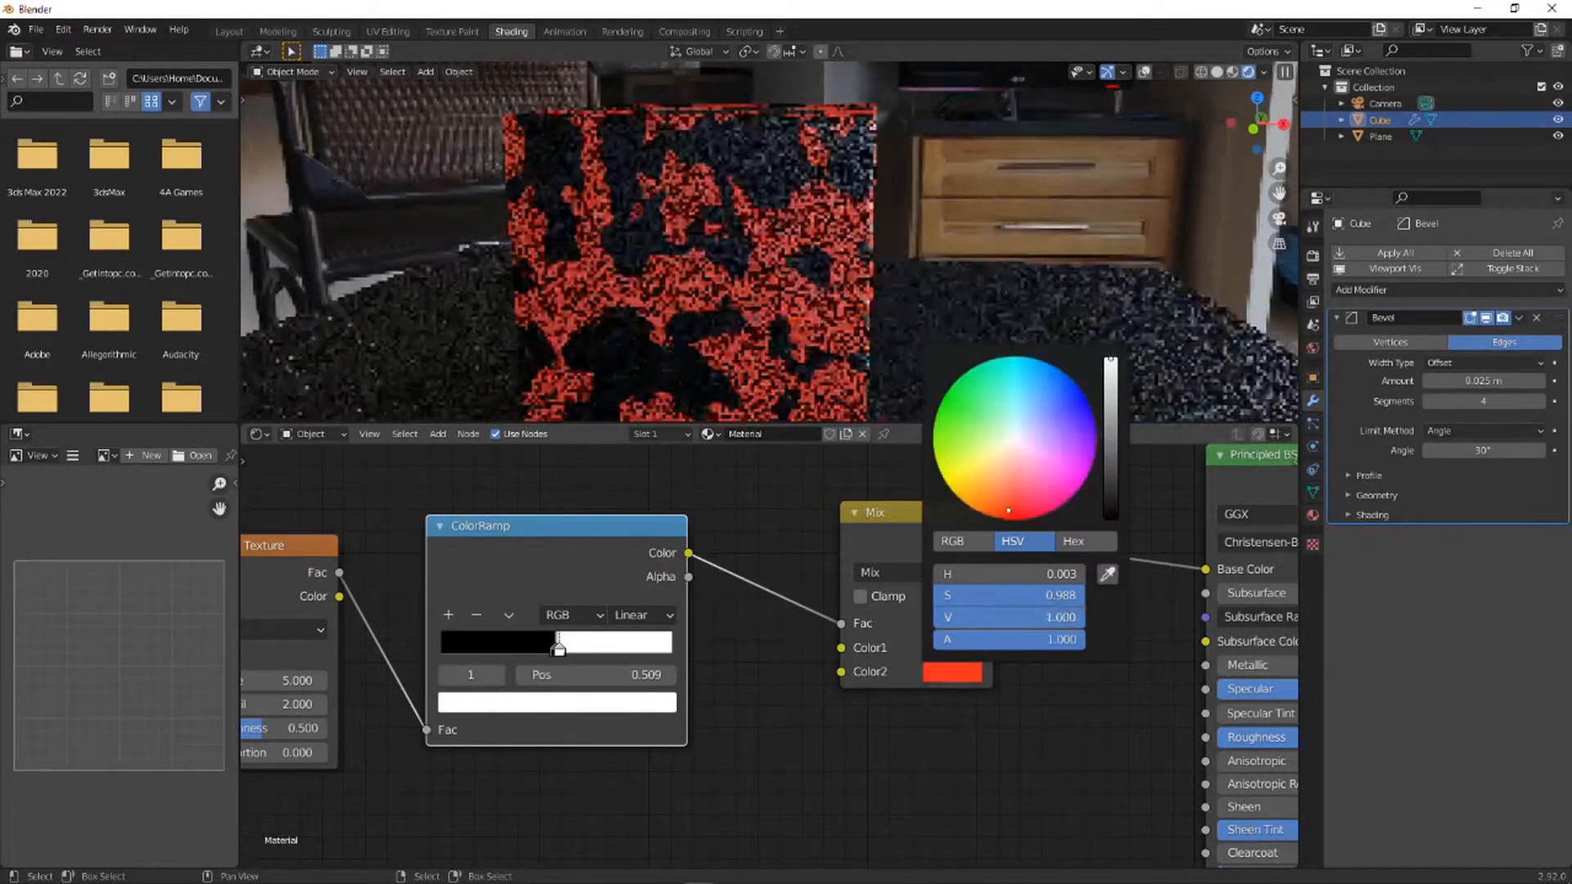
drag(1053, 596, 938, 596)
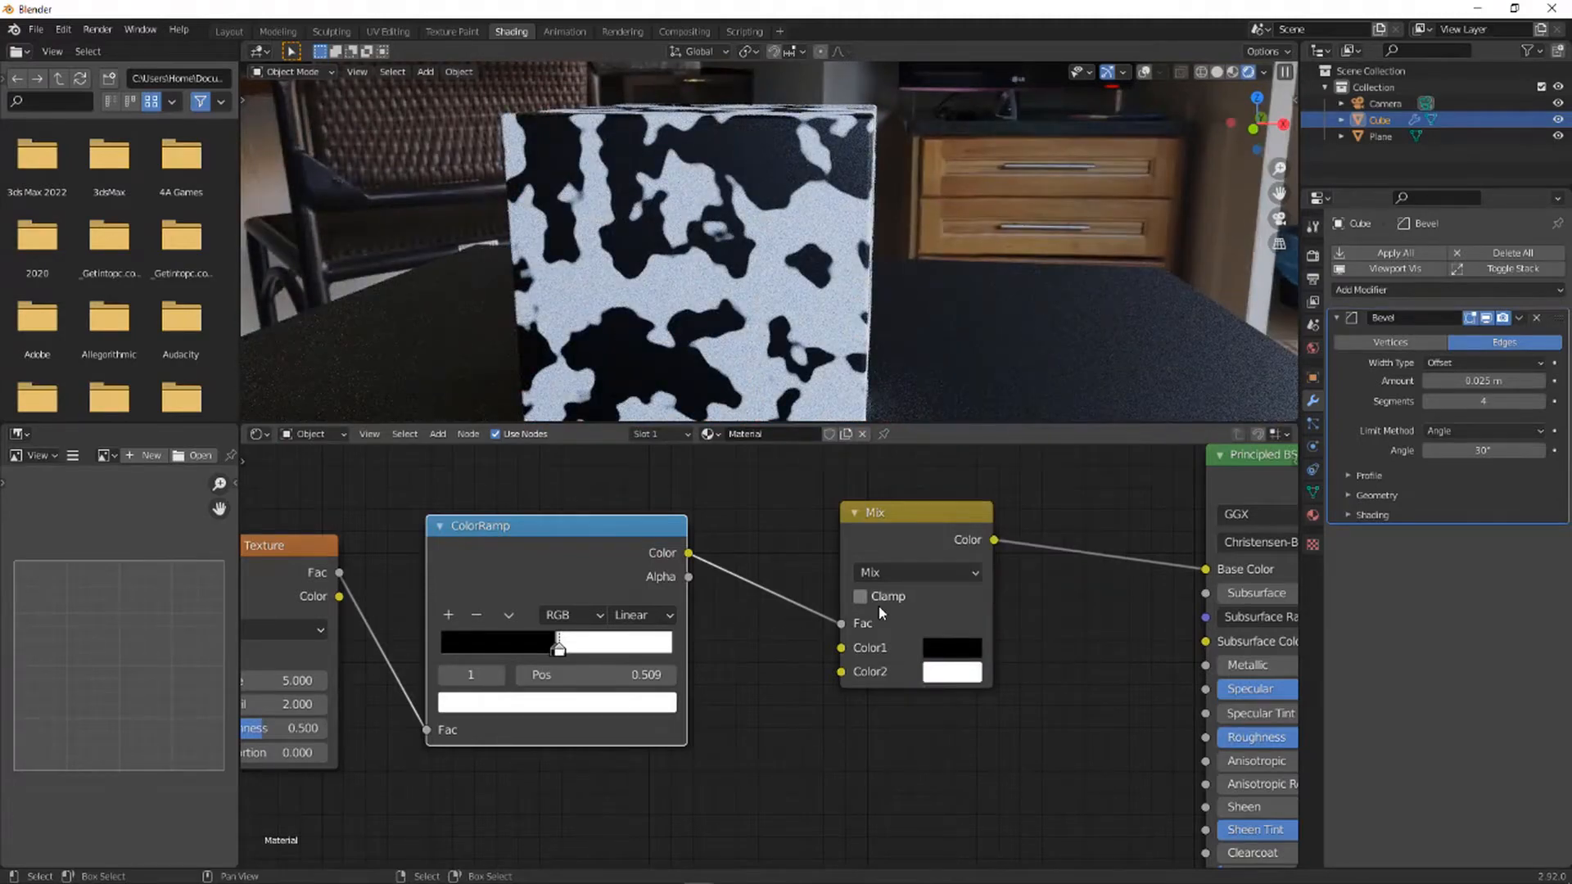
scroll(880, 612, down, 2)
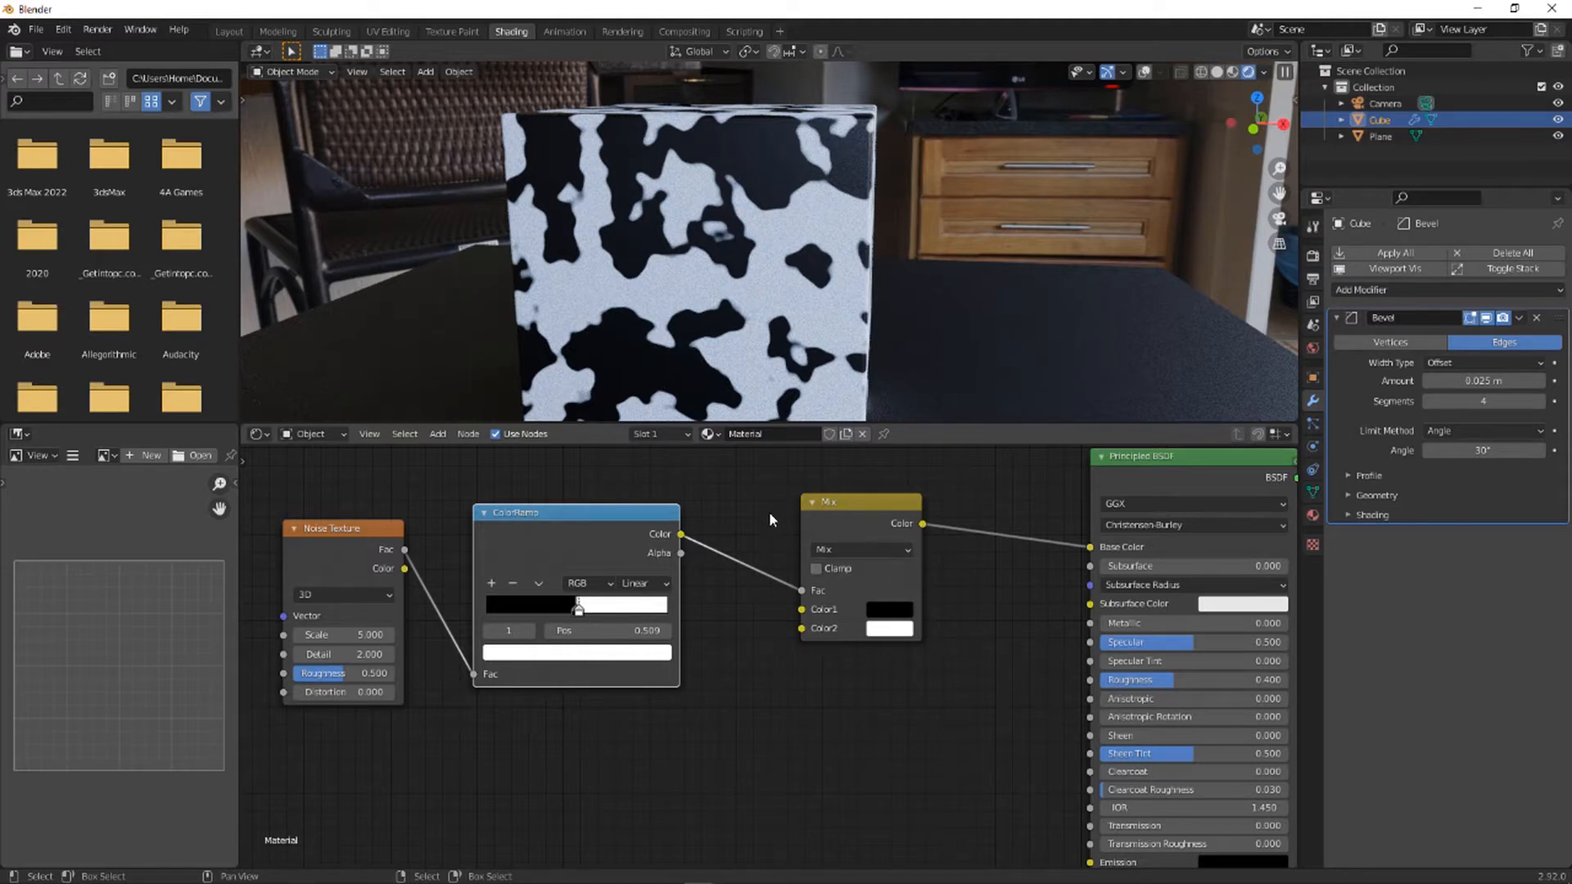
drag(852, 524, 876, 480)
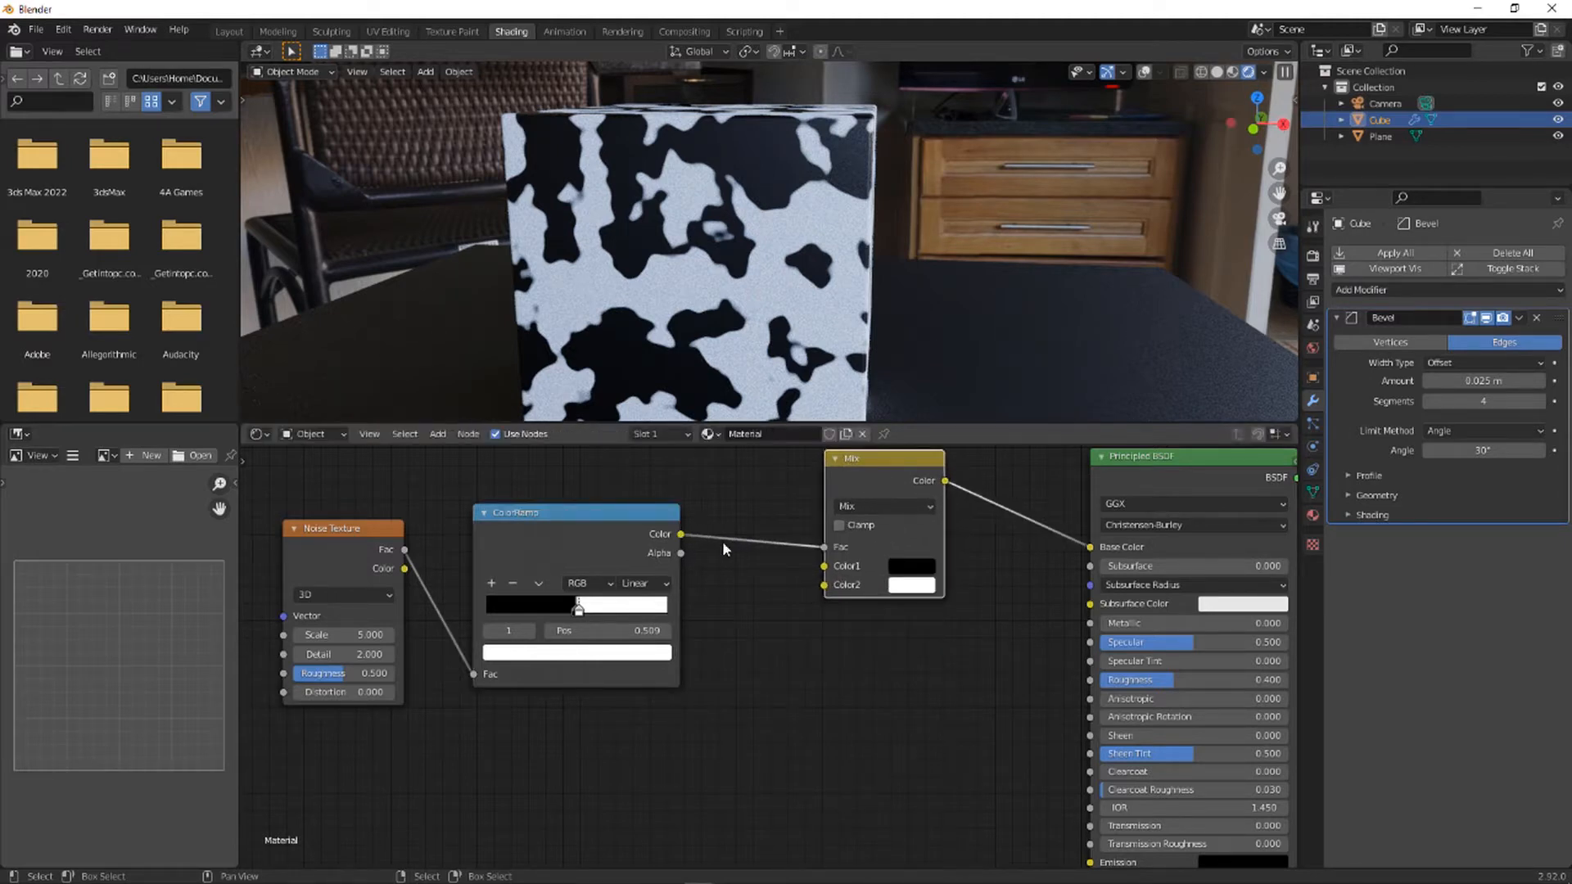
- Connect the ColorRamp's Color output to the Principled BSDF's Metallic input, move the Mix node up out of the way, and inspect the cube
drag(679, 537, 1092, 632)
drag(920, 484, 969, 454)
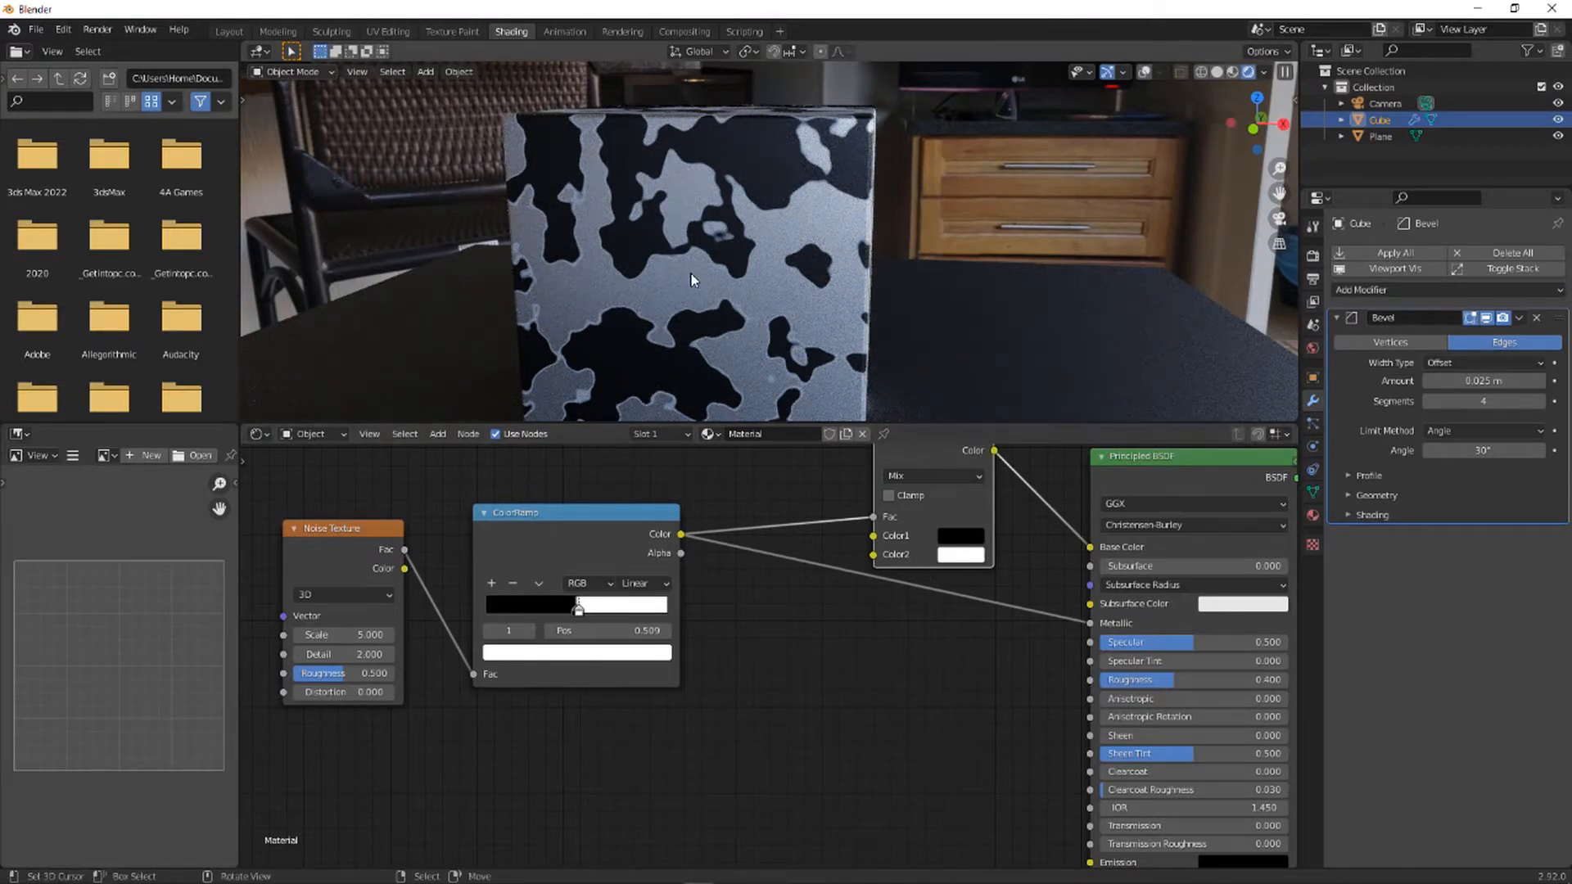
middle_drag(691, 273, 760, 260)
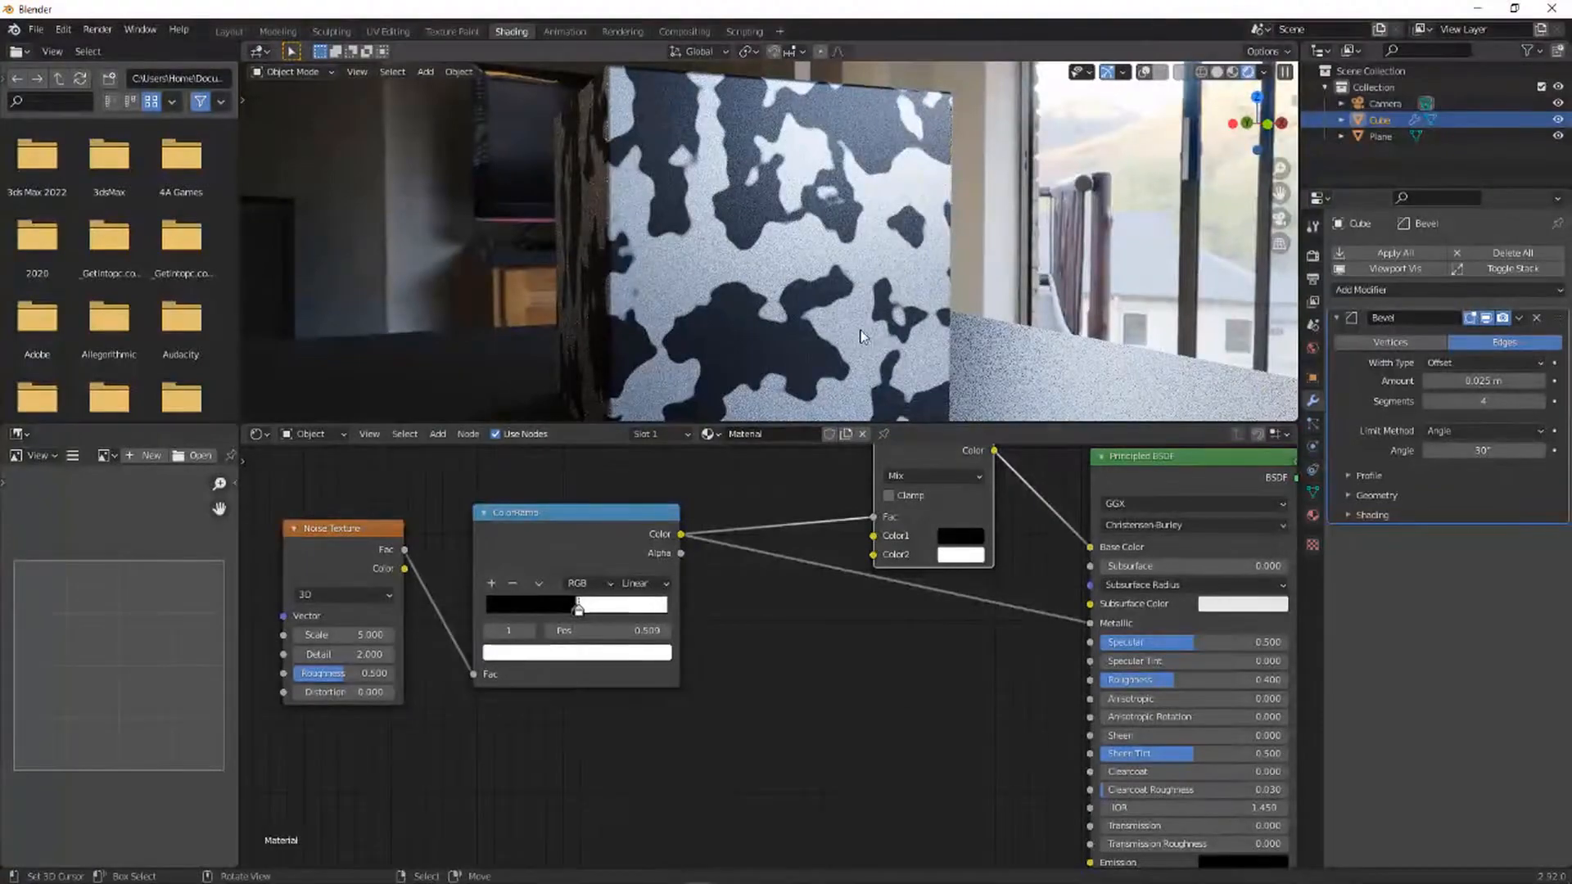
middle_drag(856, 242, 815, 267)
scroll(888, 267, down, 1)
scroll(906, 277, up, 3)
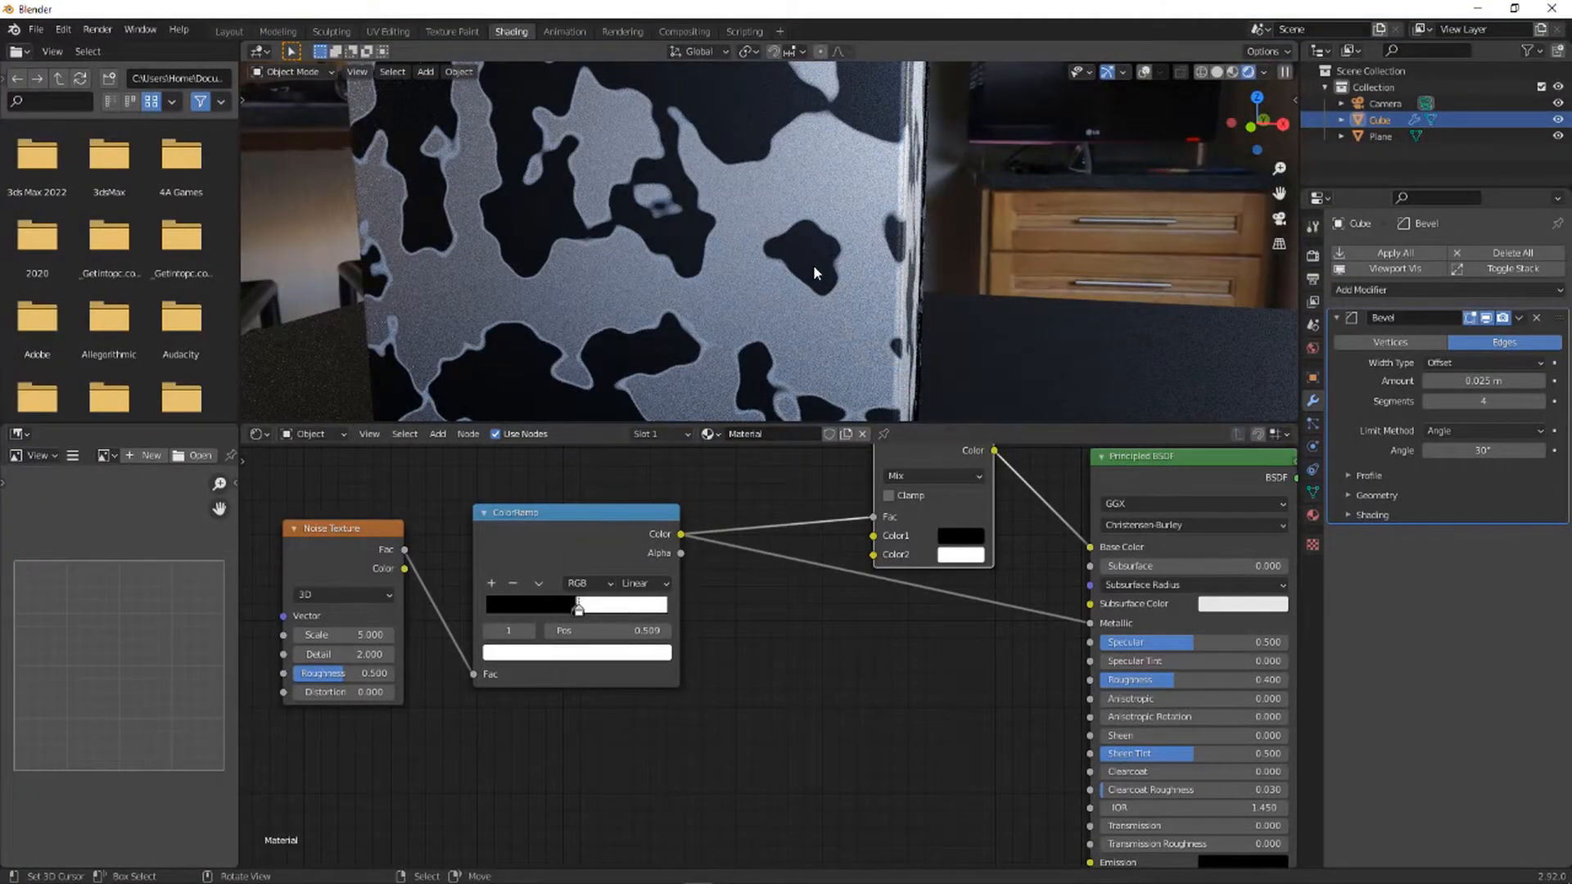
- Tighten the ColorRamp mask by placing the white stop at 0.500 and the black stop at 0.495
middle_drag(489, 555, 698, 522)
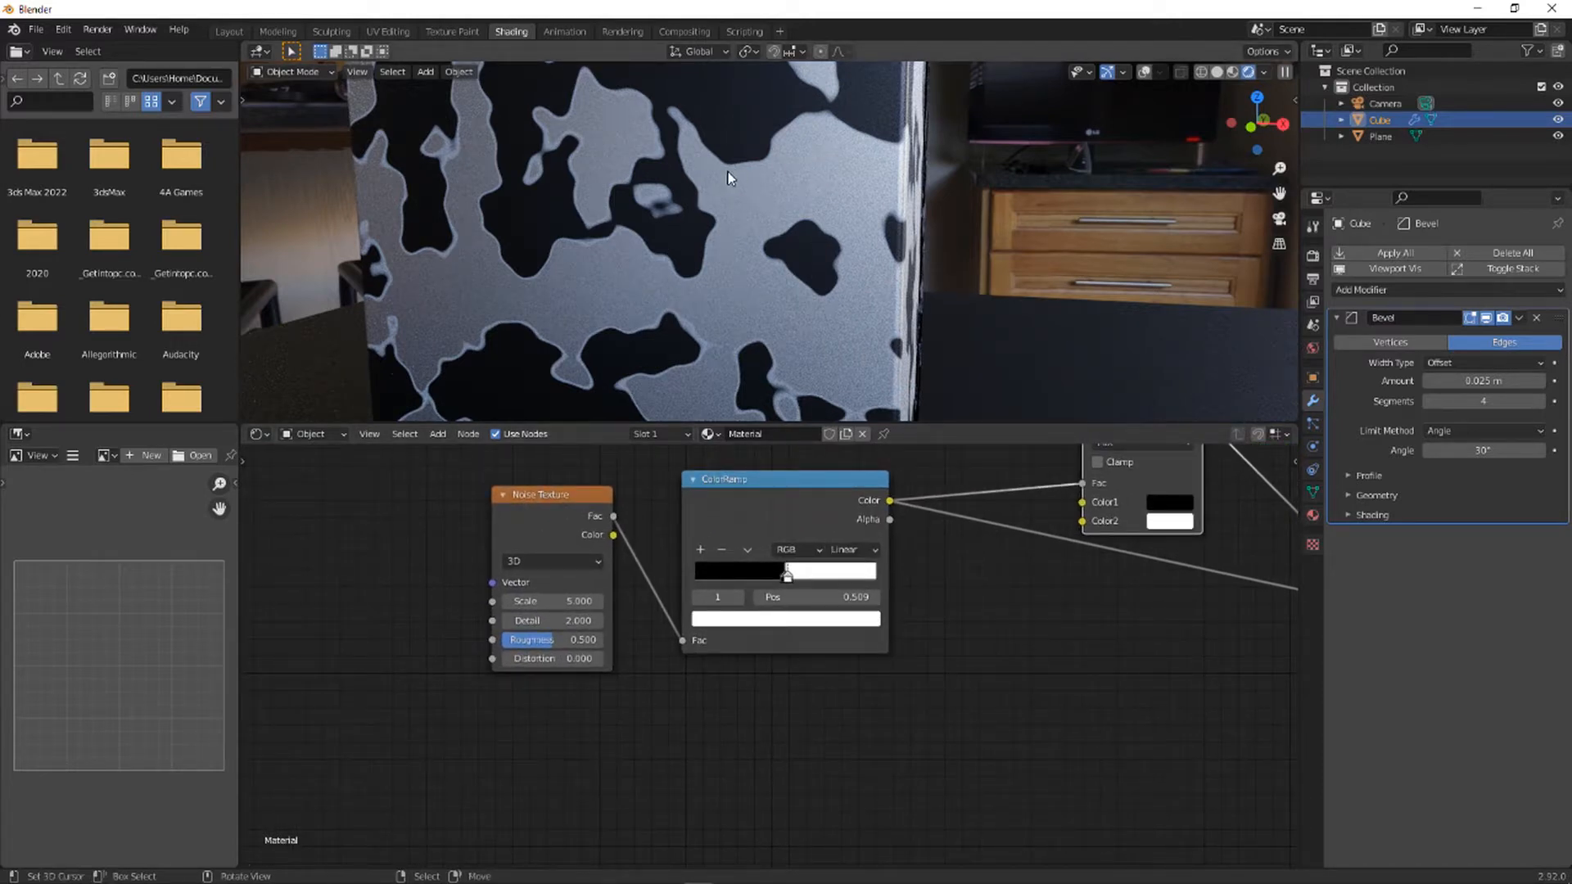
scroll(778, 561, up, 4)
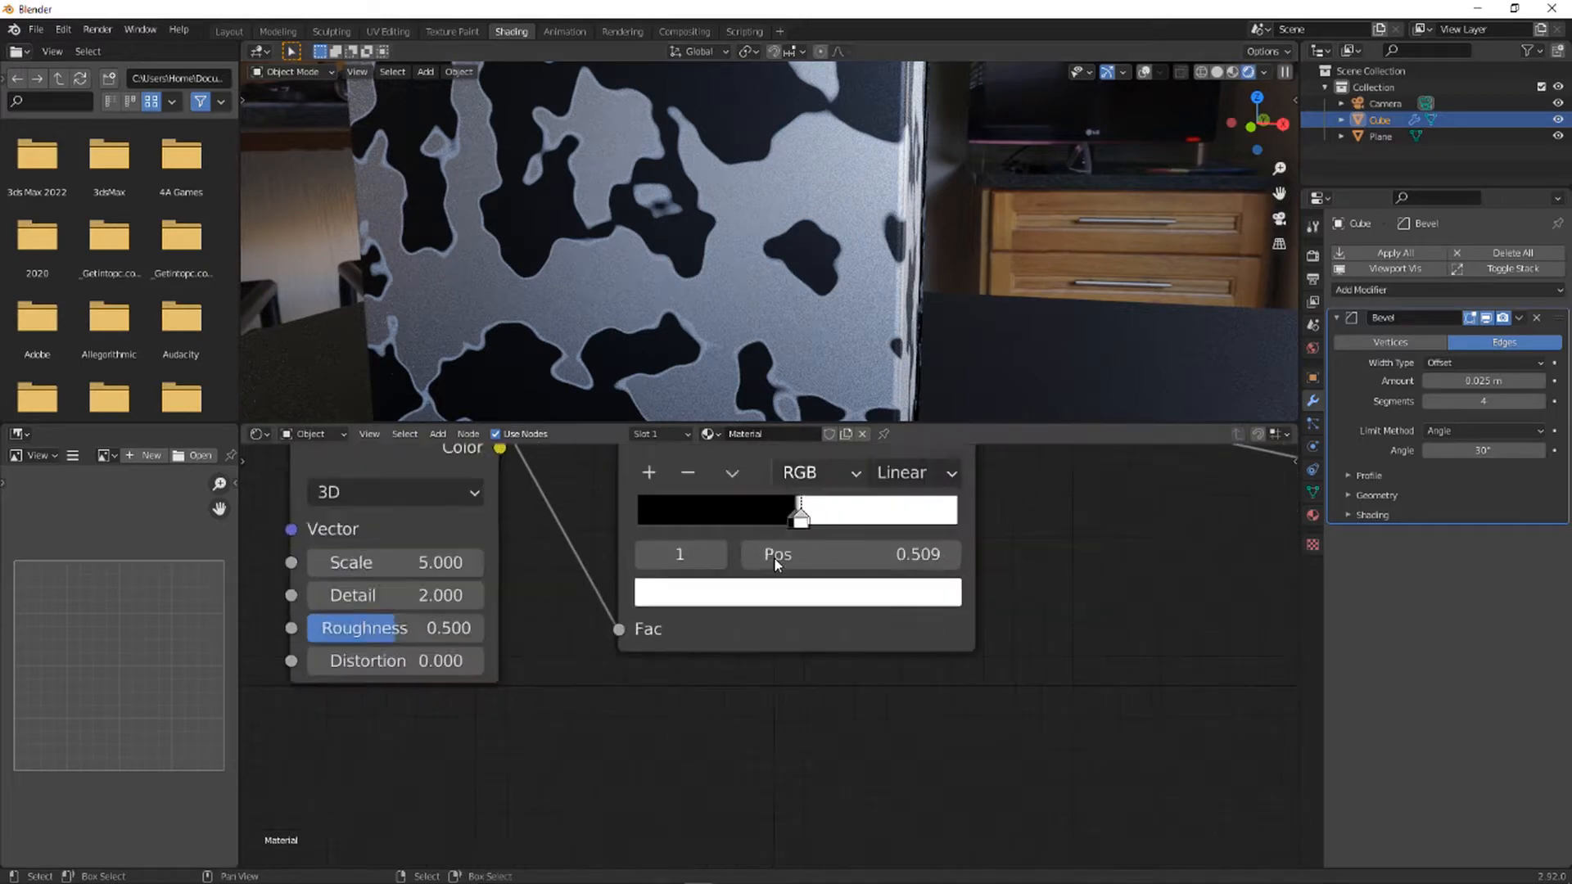
drag(801, 624, 787, 622)
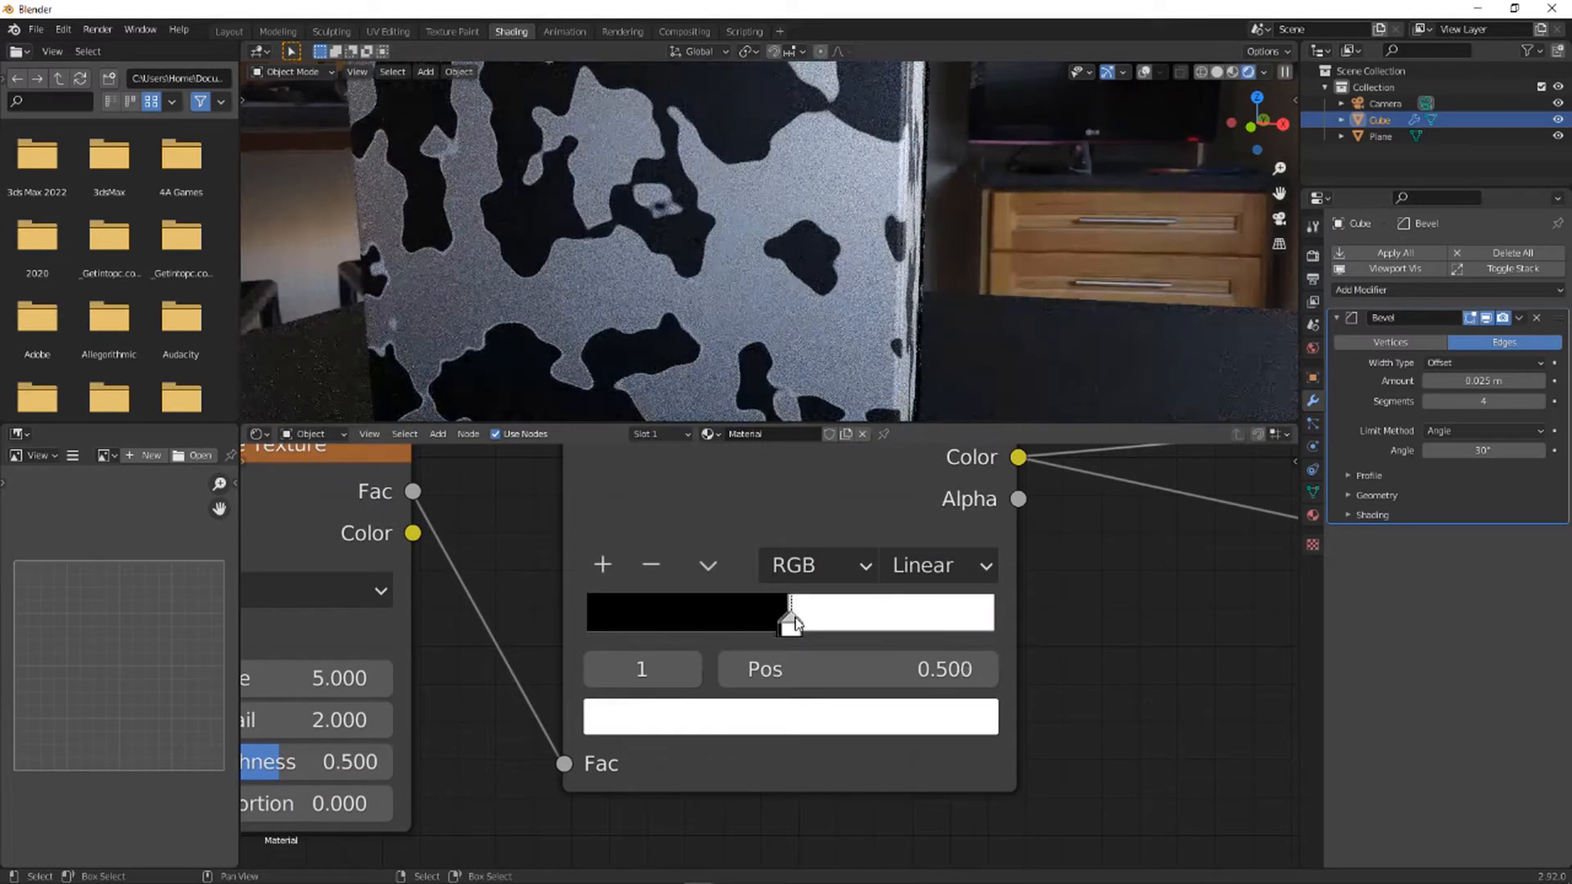
click(777, 620)
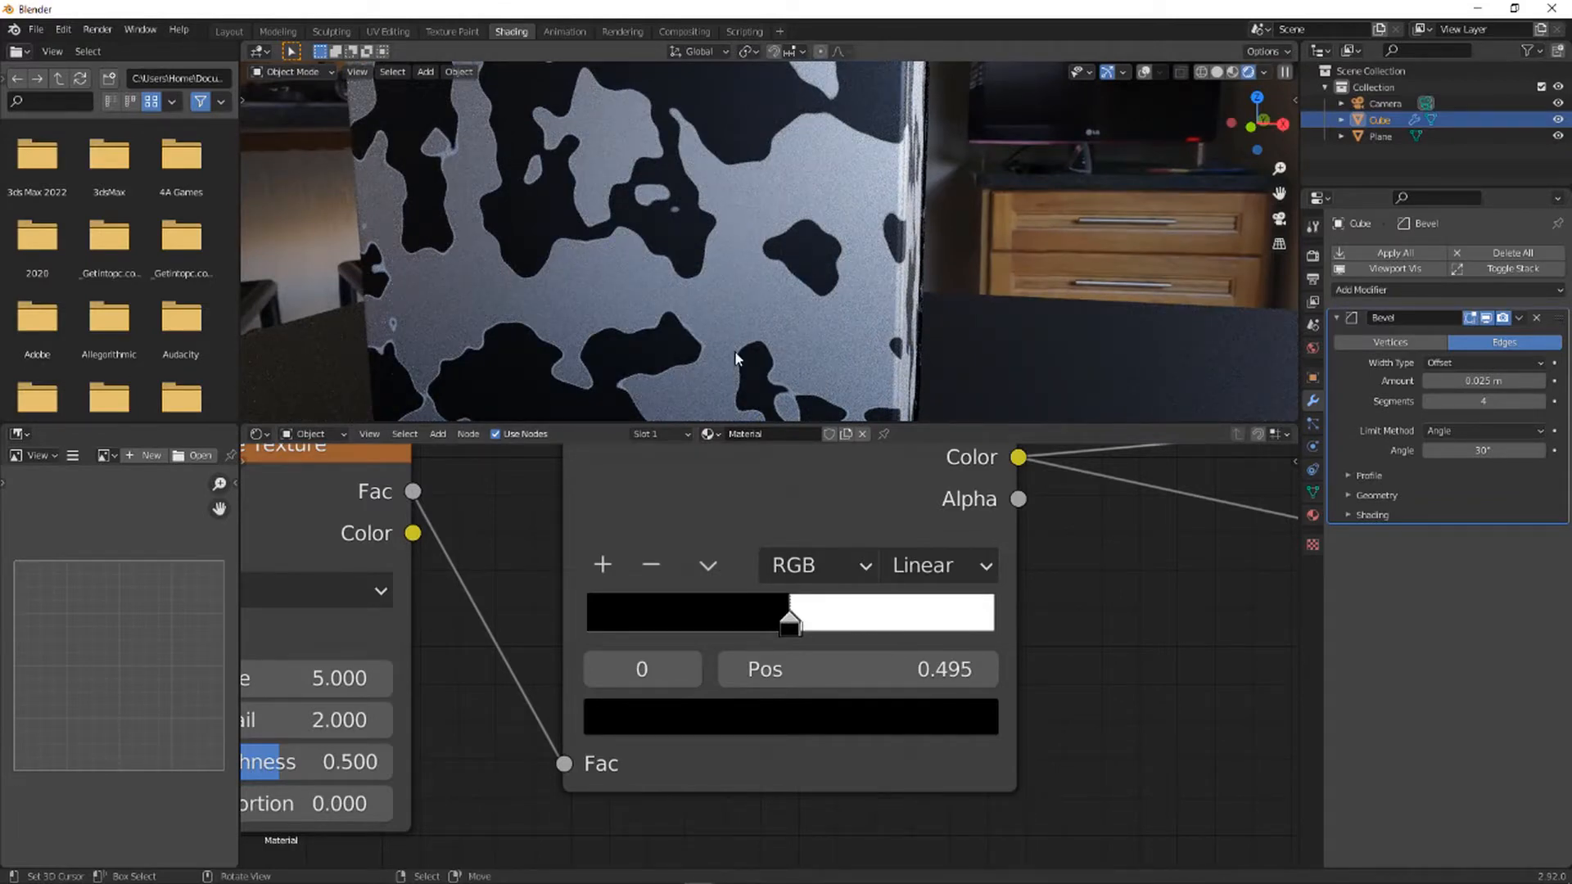
- Set the Noise Texture's Detail to 16, try Roughness at 1.000, and settle its Roughness at 0.533
scroll(499, 642, down, 2)
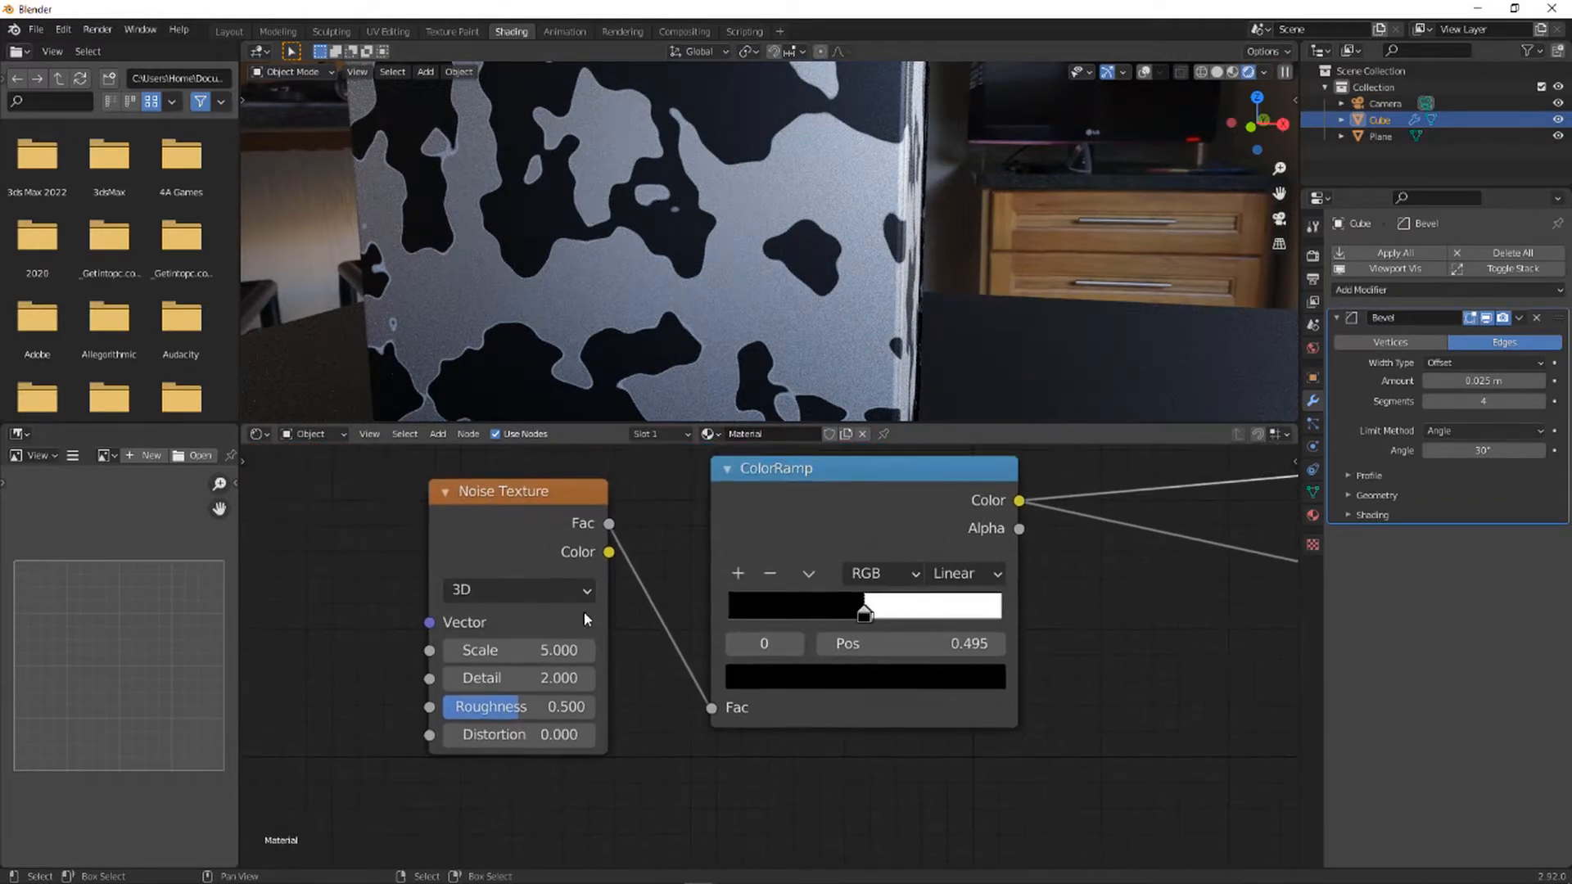
drag(484, 678, 638, 532)
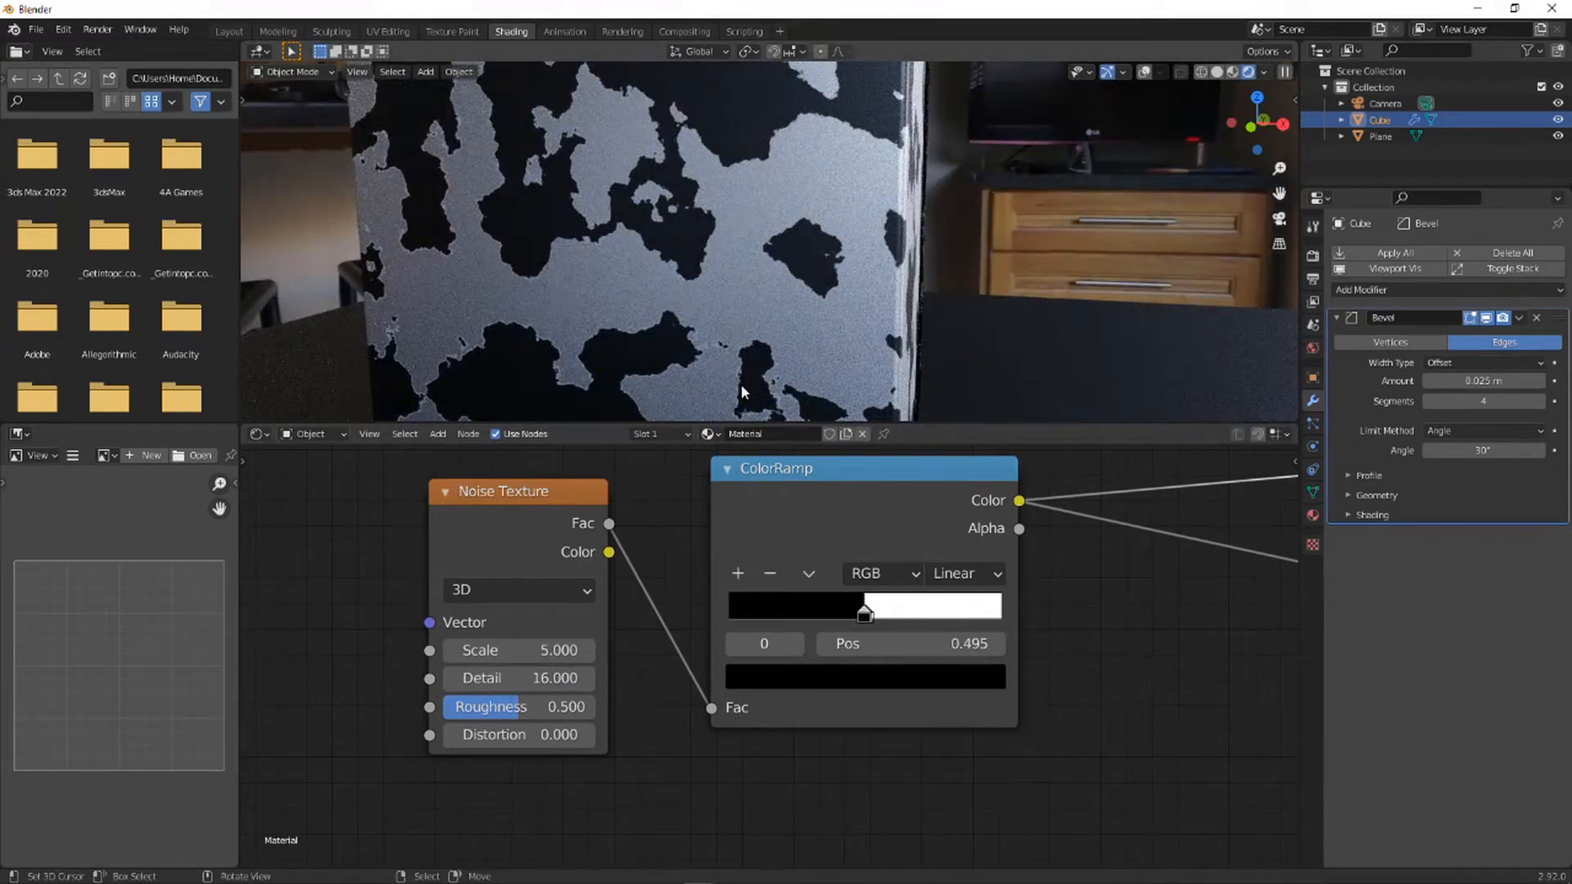
scroll(814, 317, down, 4)
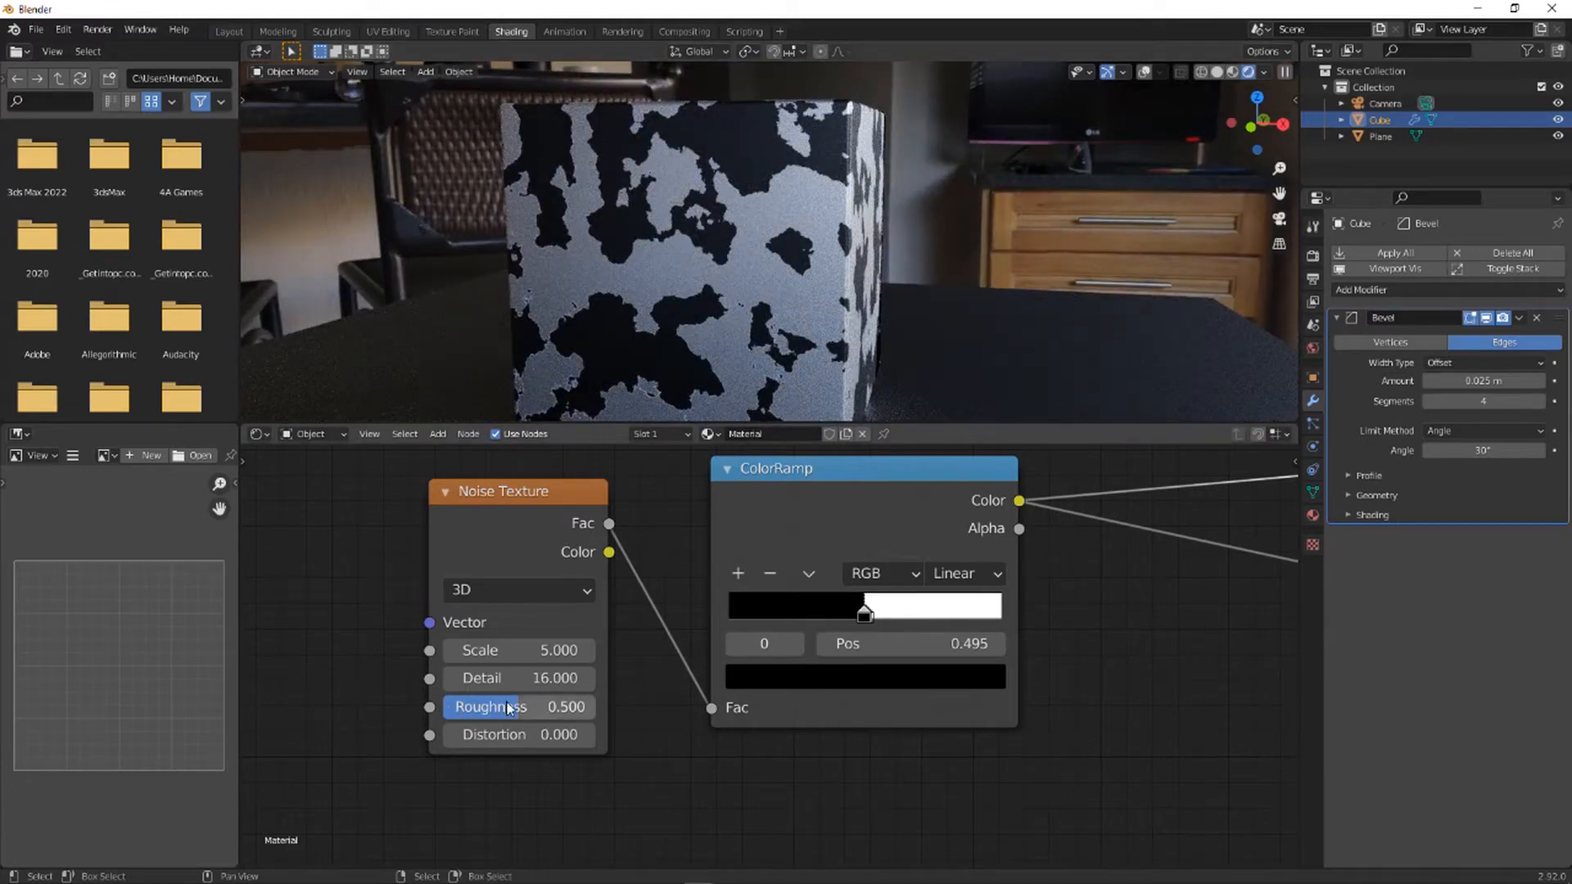
drag(491, 707, 553, 706)
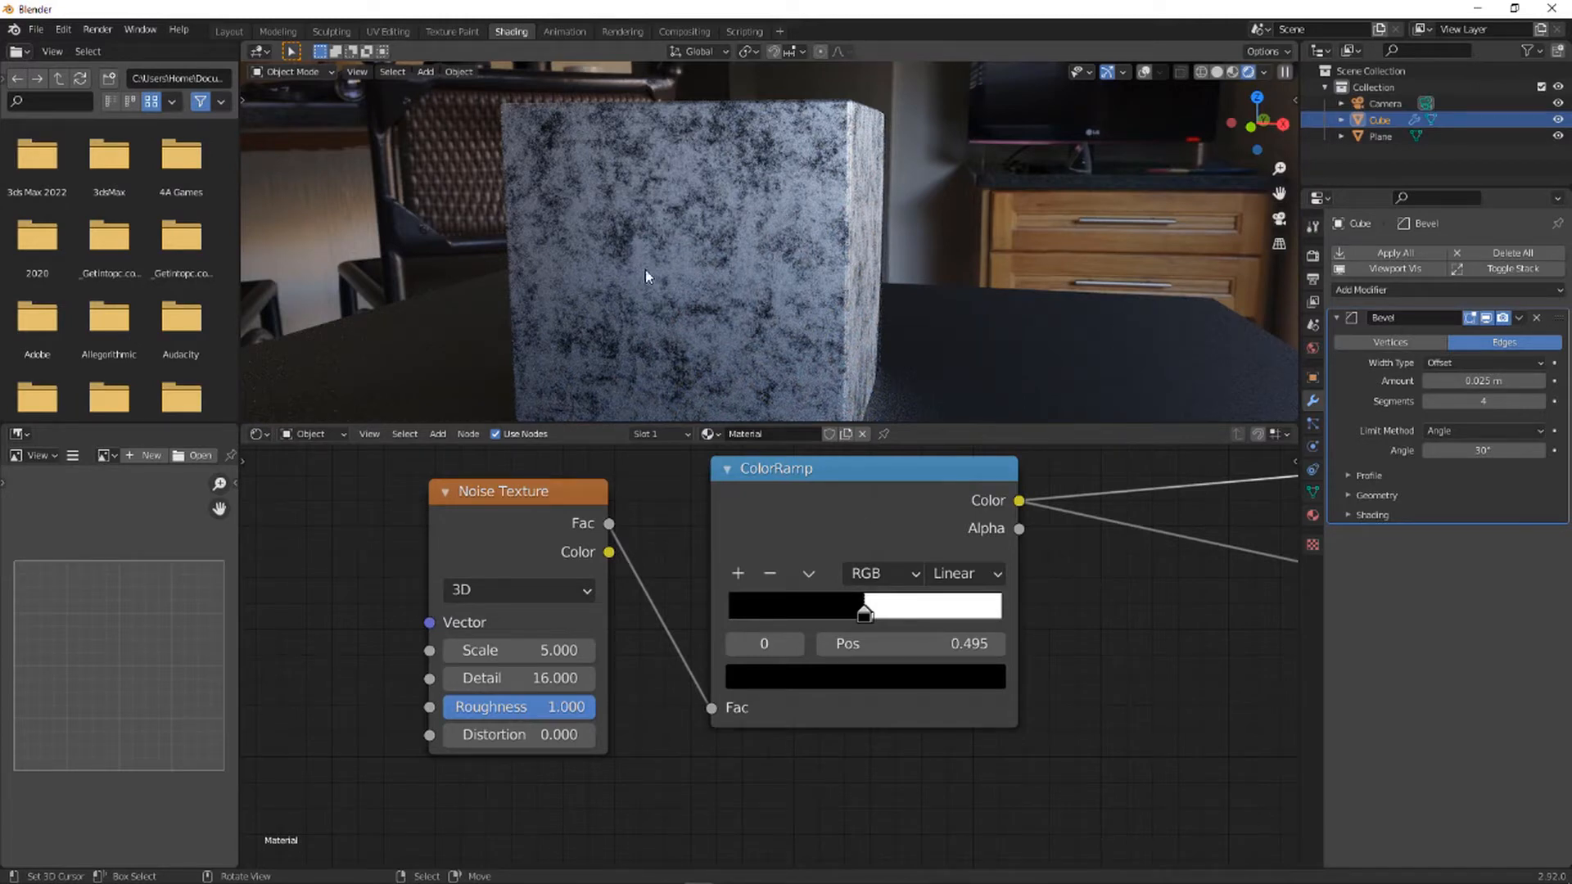
drag(564, 710, 491, 711)
scroll(1074, 608, down, 2)
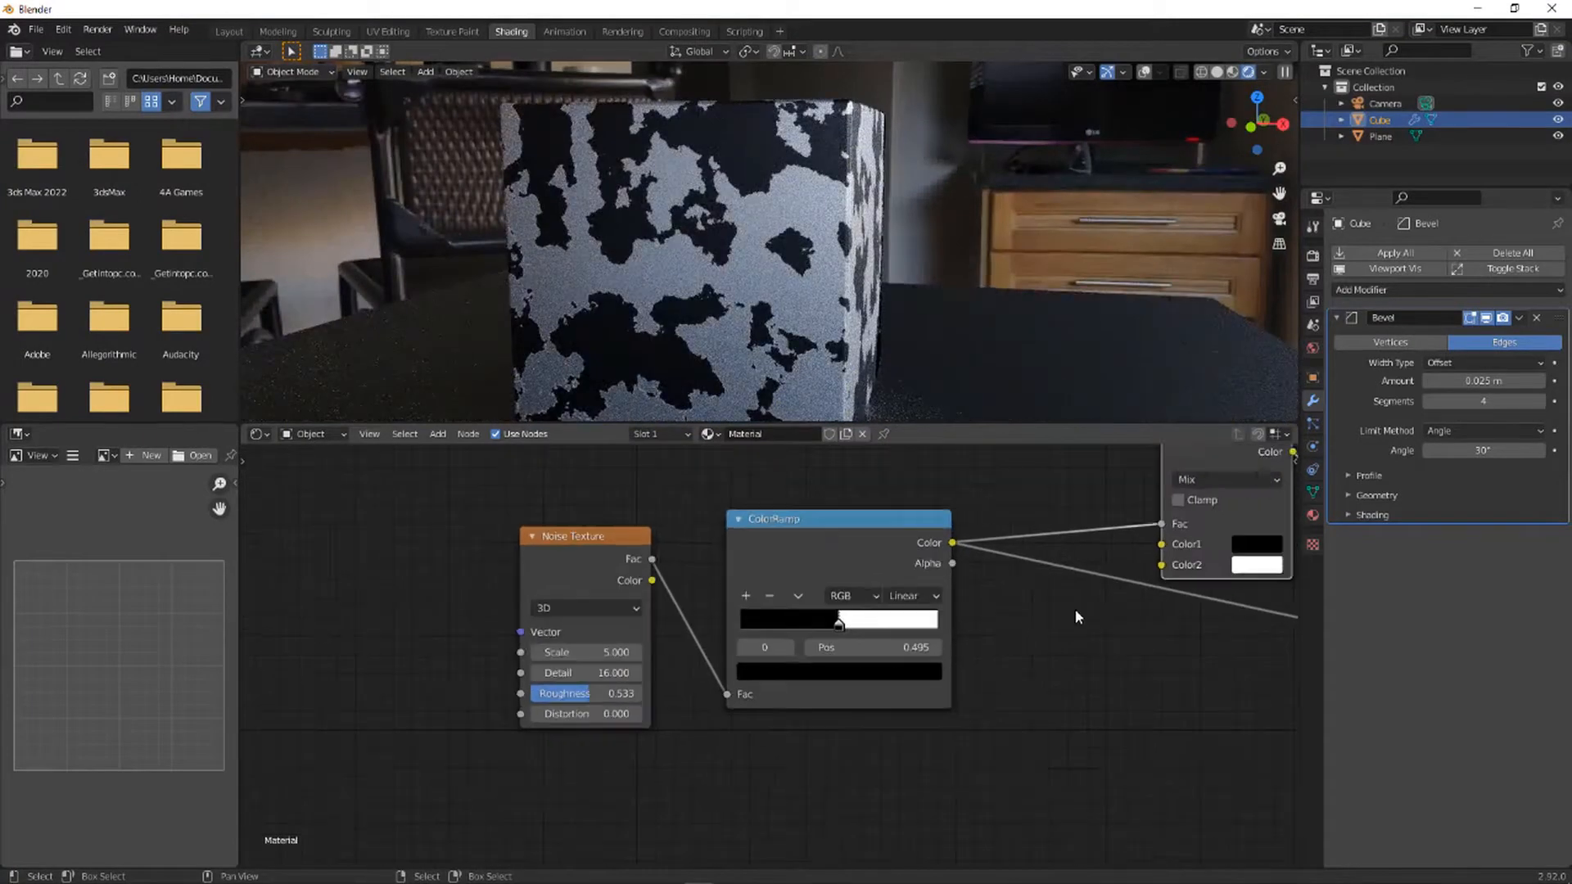
- Shift the Mix node slightly and change its Color1 to purple with hue 0.861, saturation 0.979 and value 0.171
middle_drag(1074, 608, 926, 656)
scroll(994, 575, down, 3)
scroll(926, 656, down, 1)
drag(947, 568, 923, 541)
scroll(969, 632, up, 3)
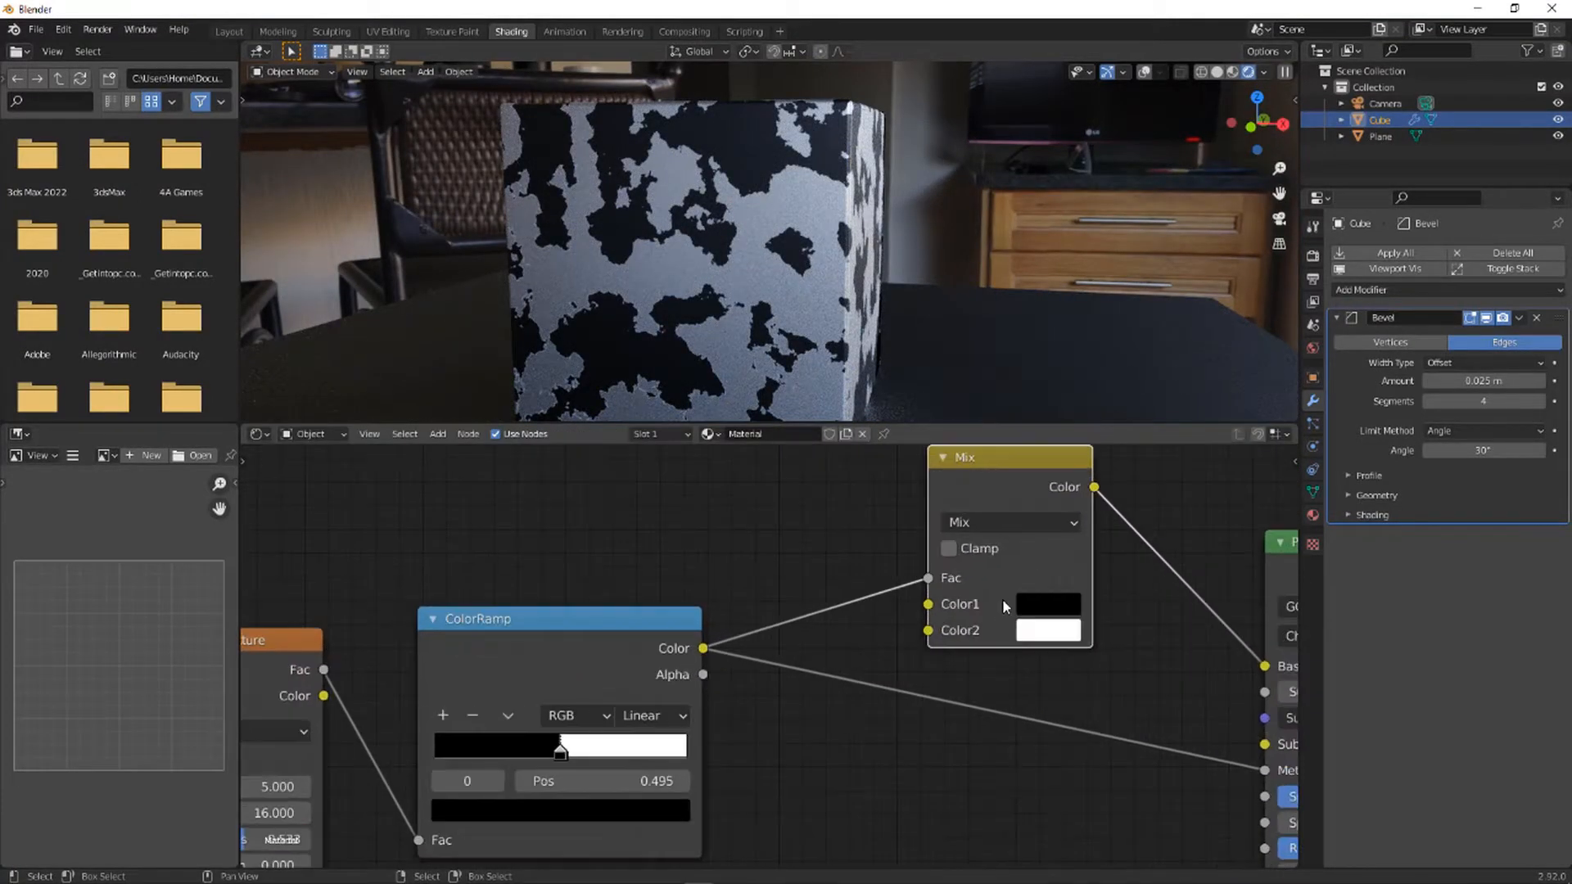
middle_drag(1003, 600, 785, 556)
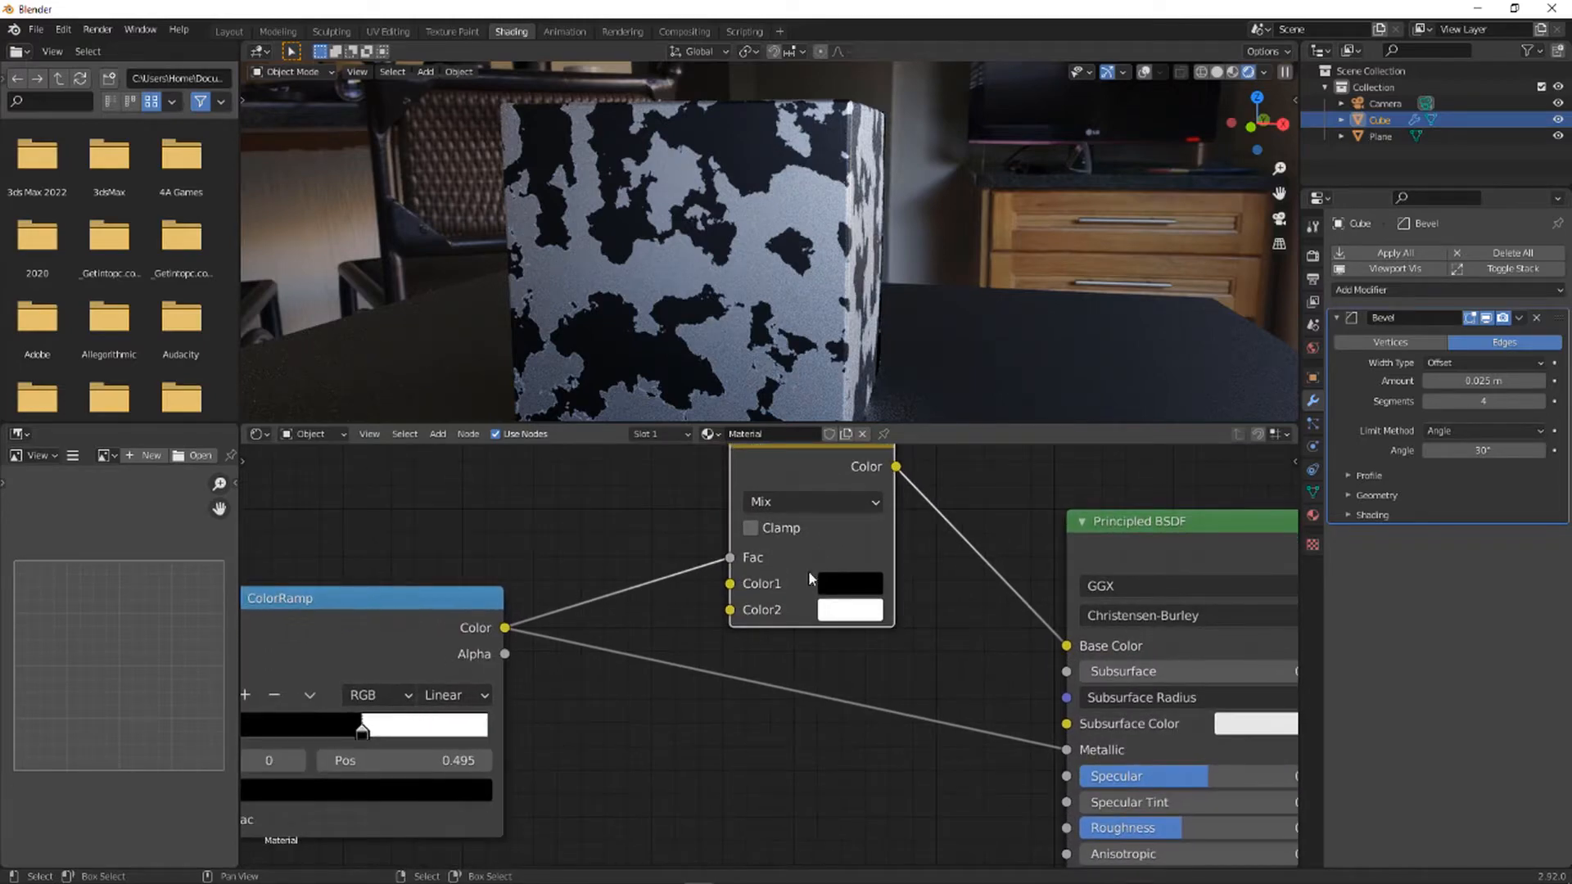
click(829, 581)
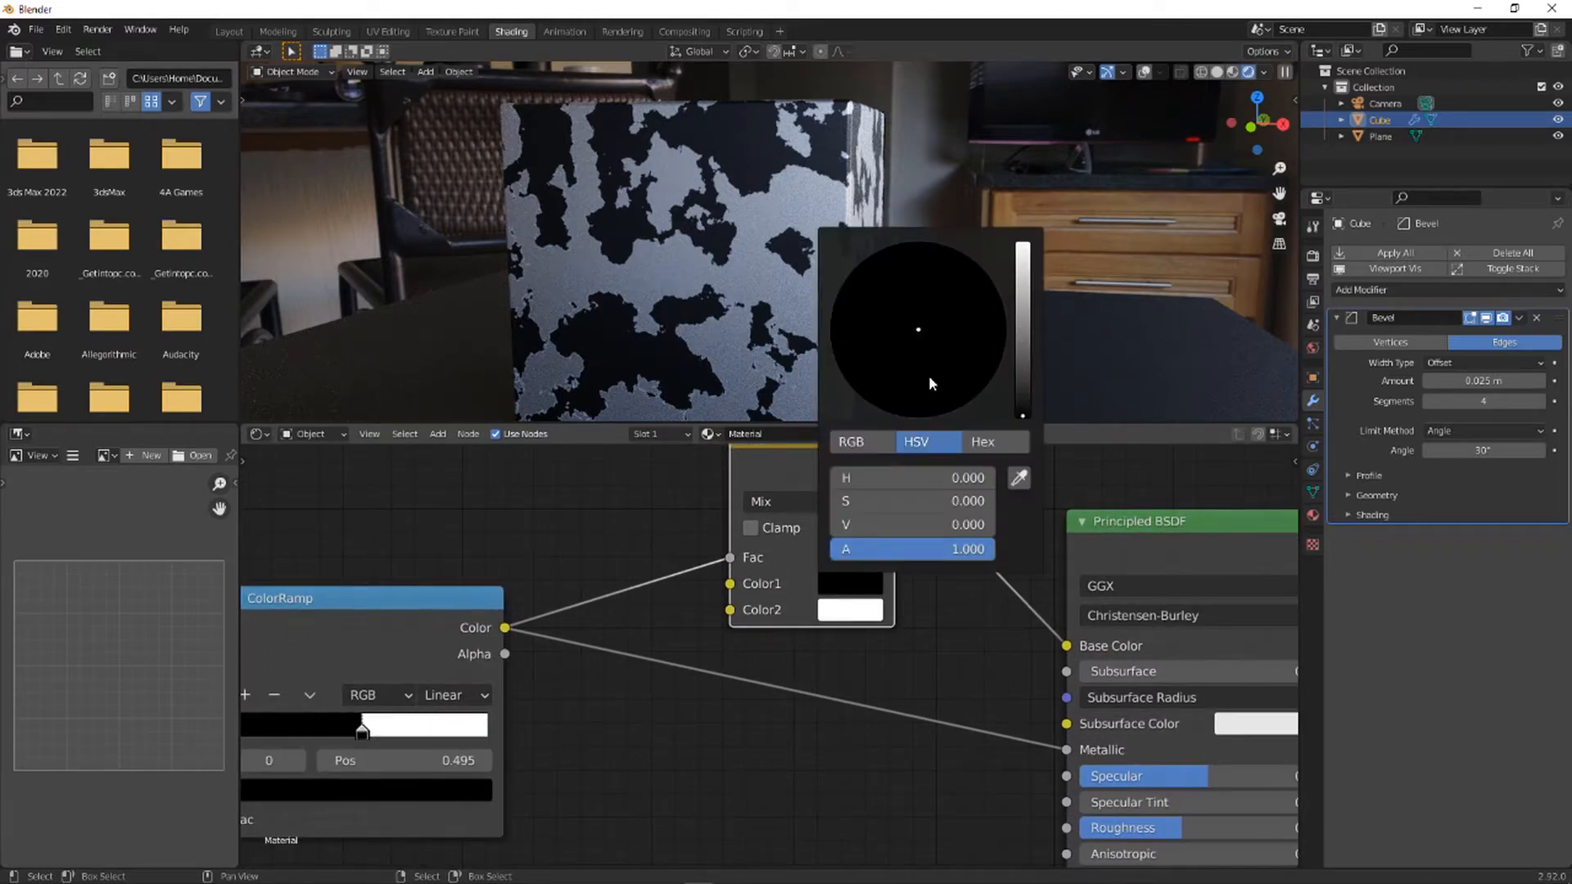
scroll(945, 392, up, 9)
mouse_move(945, 392)
mouse_down()
mouse_move(990, 360)
mouse_move(983, 376)
mouse_up()
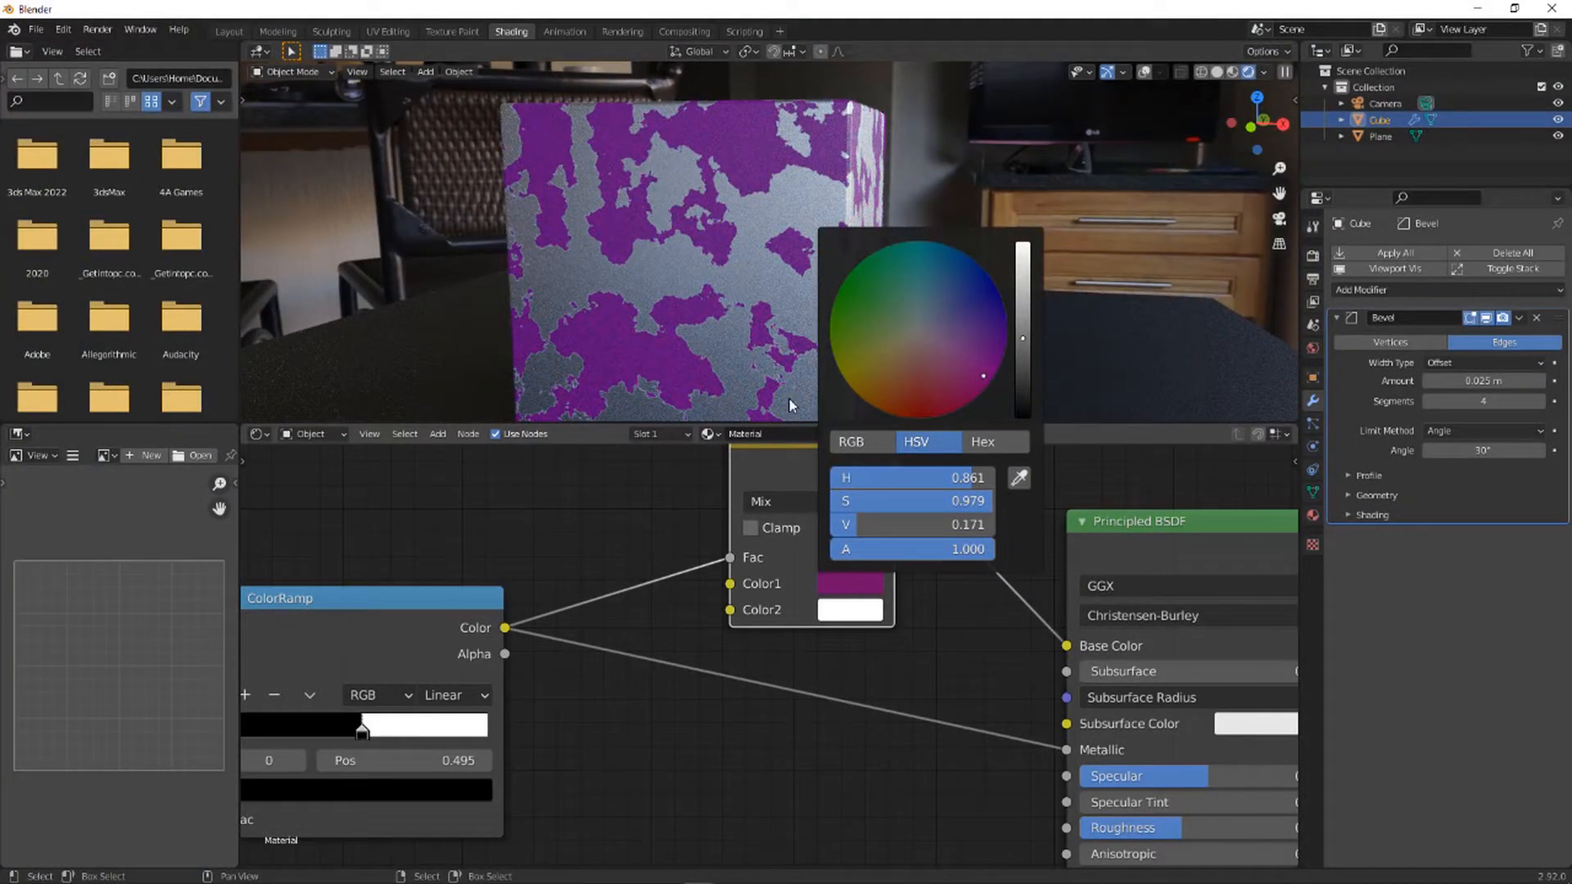
- Set the Principled BSDF's Roughness to 0 and inspect the reflections on the cube from several angles
scroll(999, 588, down, 3)
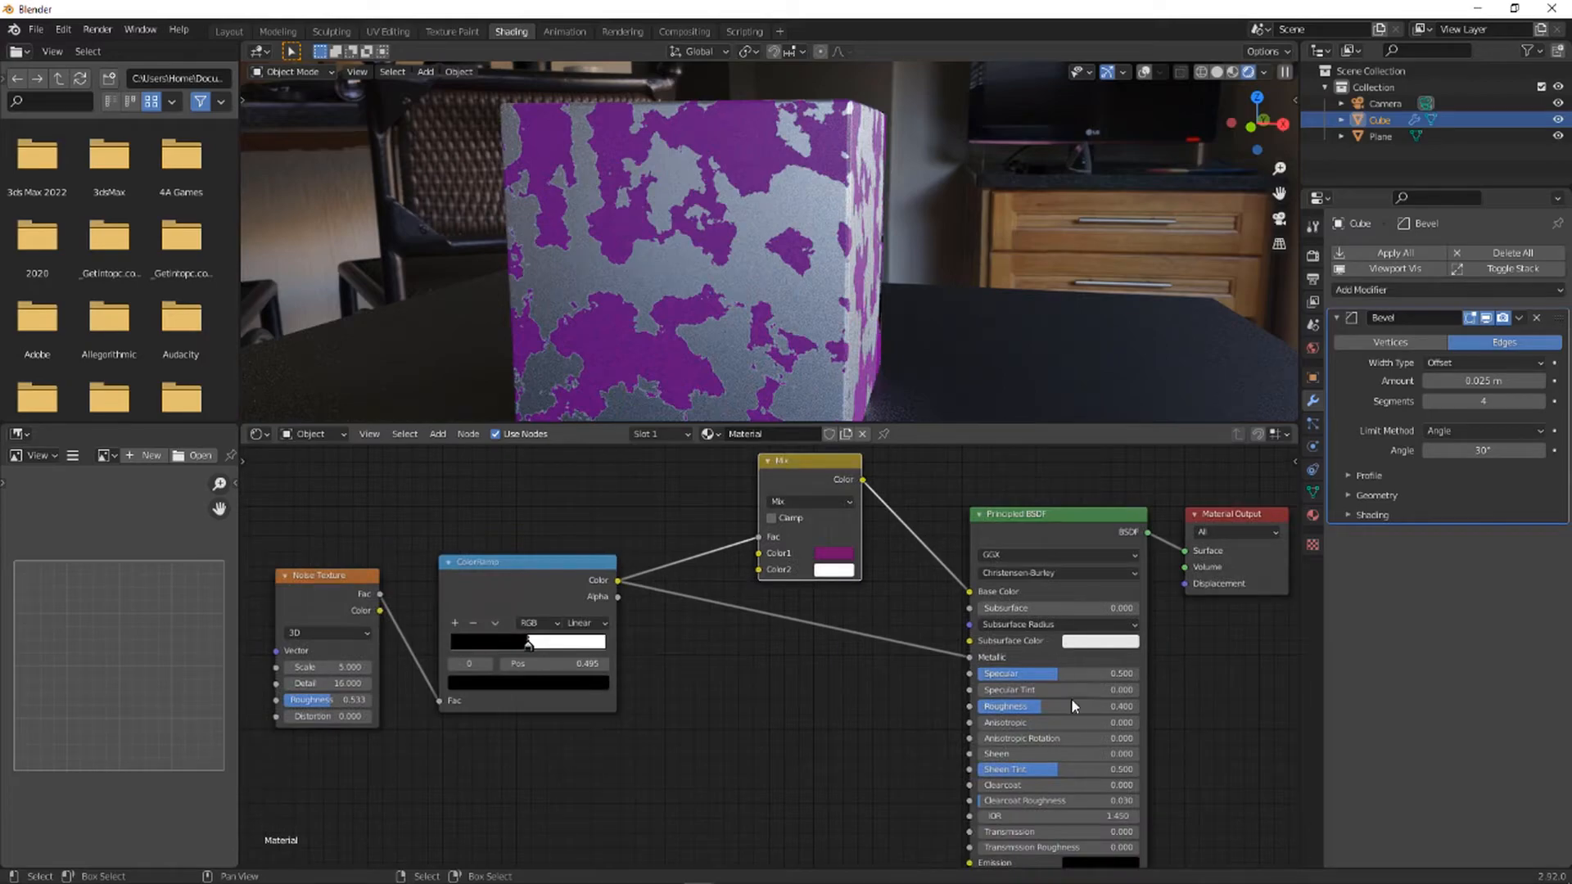
drag(1071, 706, 1006, 706)
middle_drag(776, 407, 901, 357)
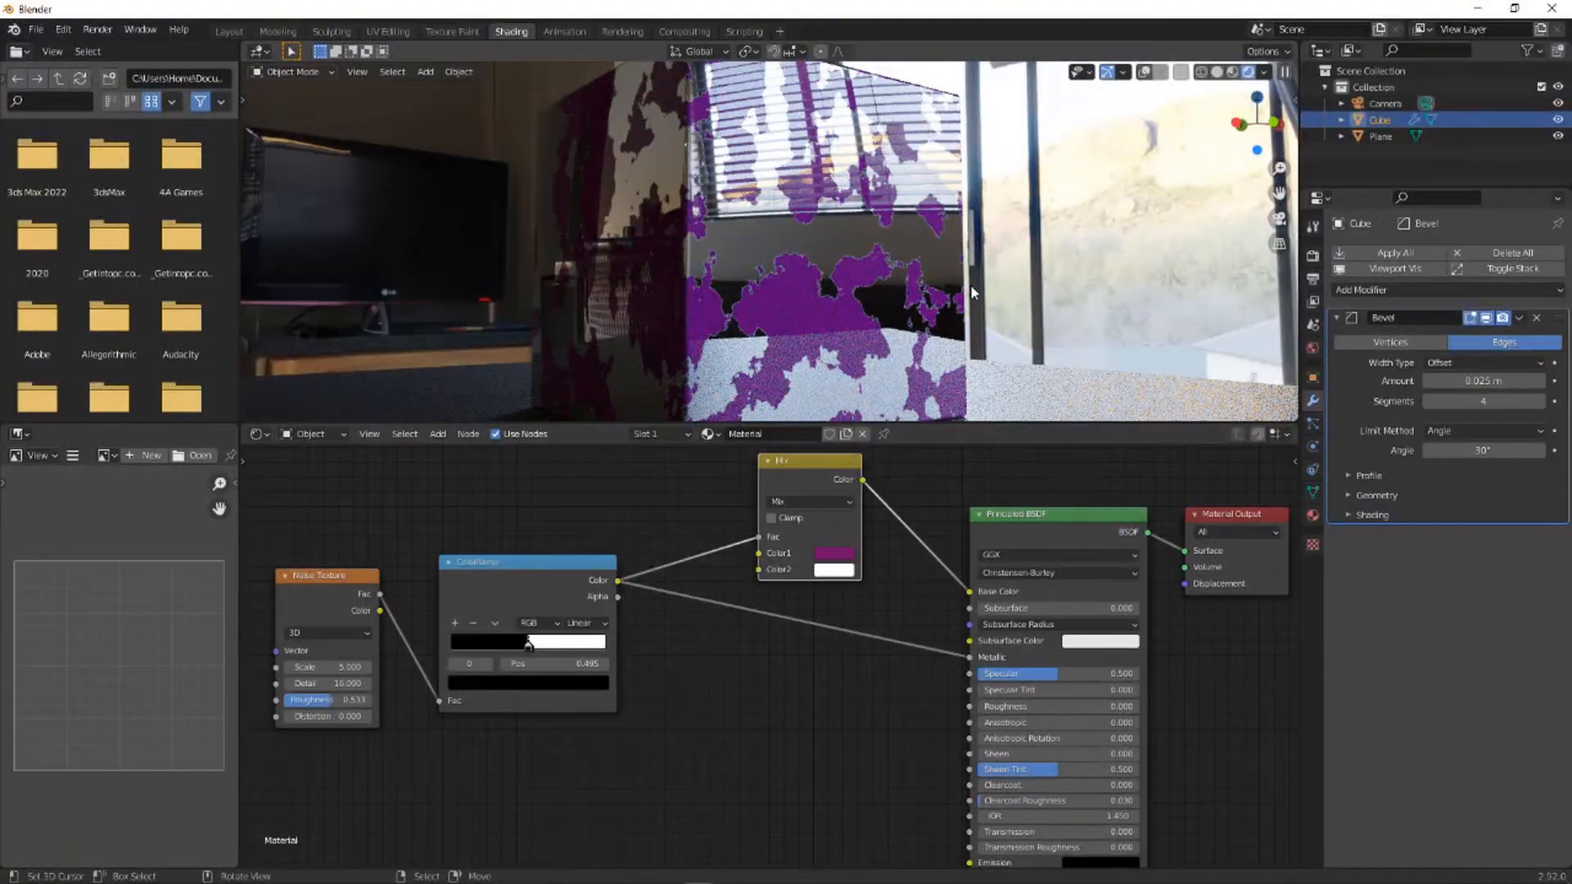
middle_drag(971, 284, 909, 282)
scroll(904, 293, down, 3)
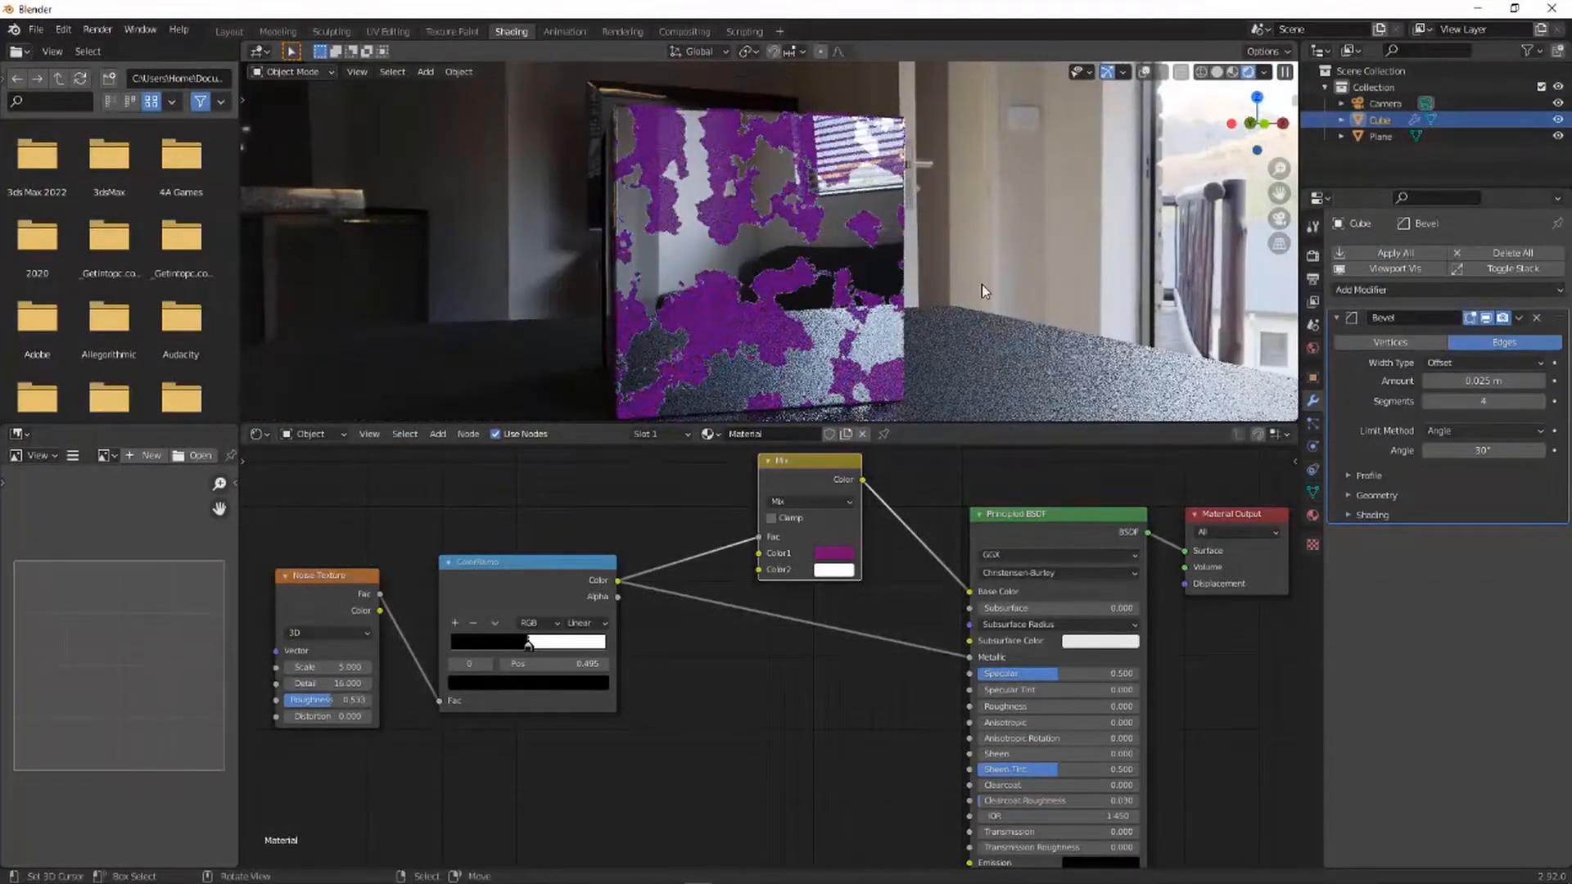
- Add a second MixRGB node below the first, with the ColorRamp's Color feeding its Fac and its output feeding the Principled BSDF's Roughness
drag(821, 474, 829, 456)
key(shift+a)
text(s)
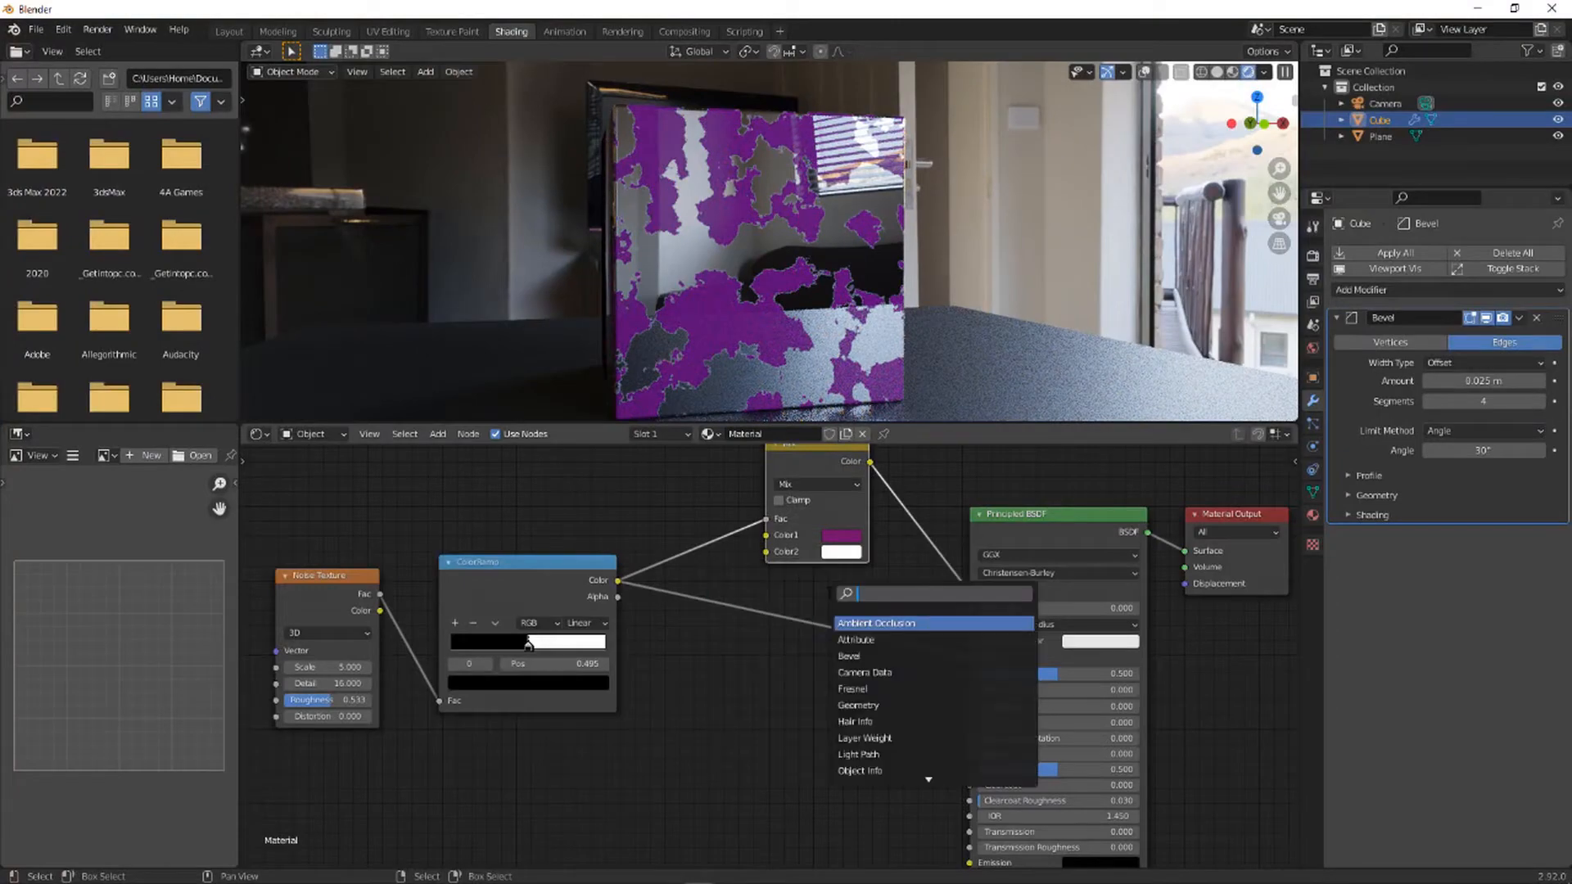
text(mix)
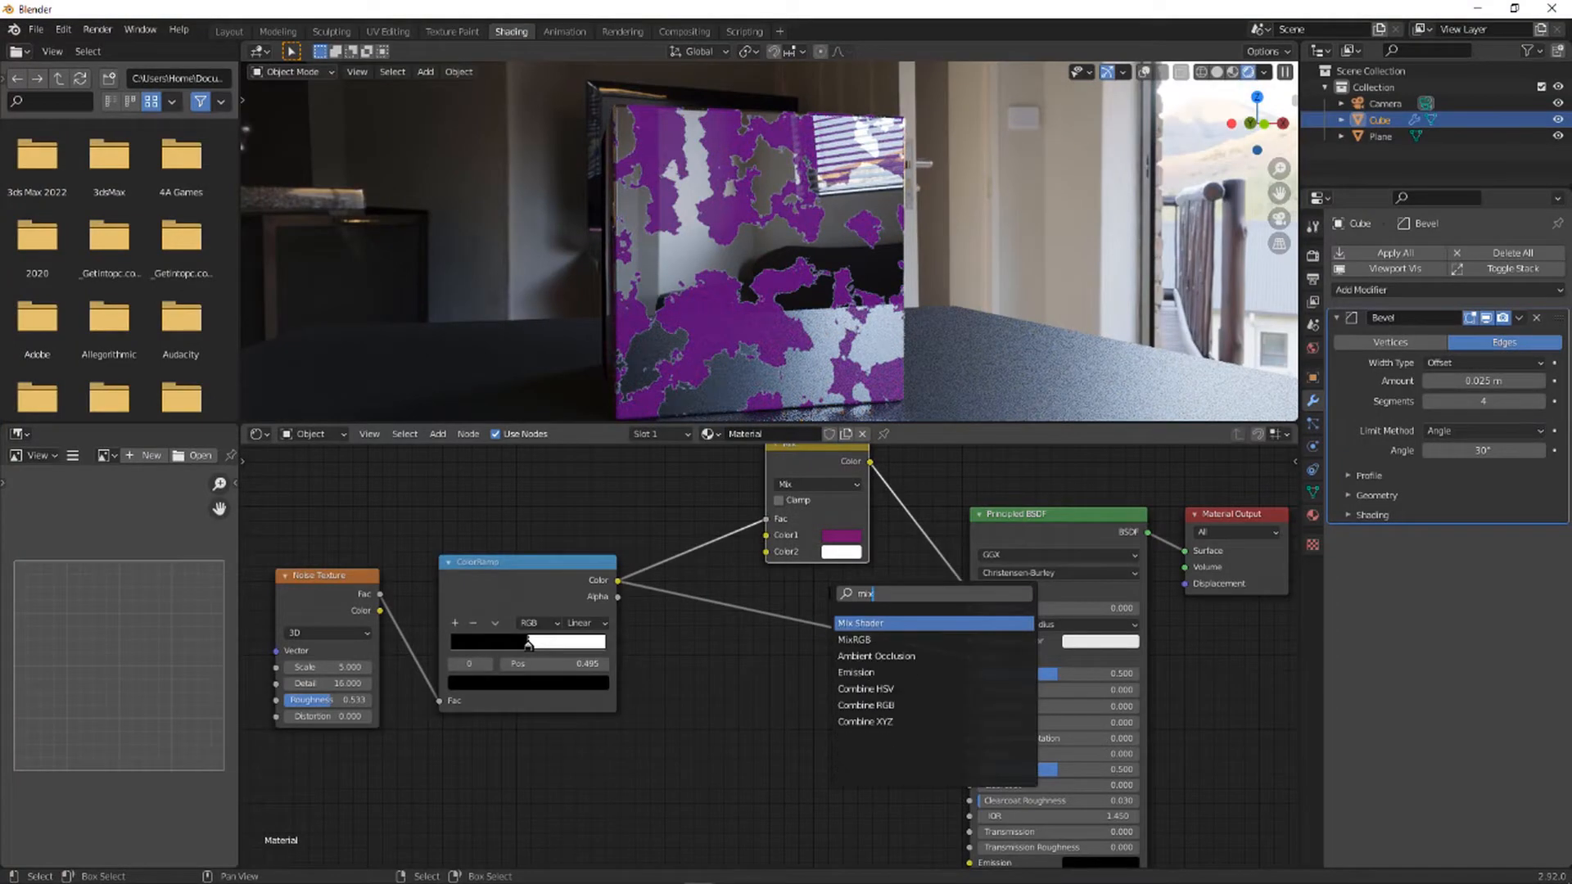
click(855, 640)
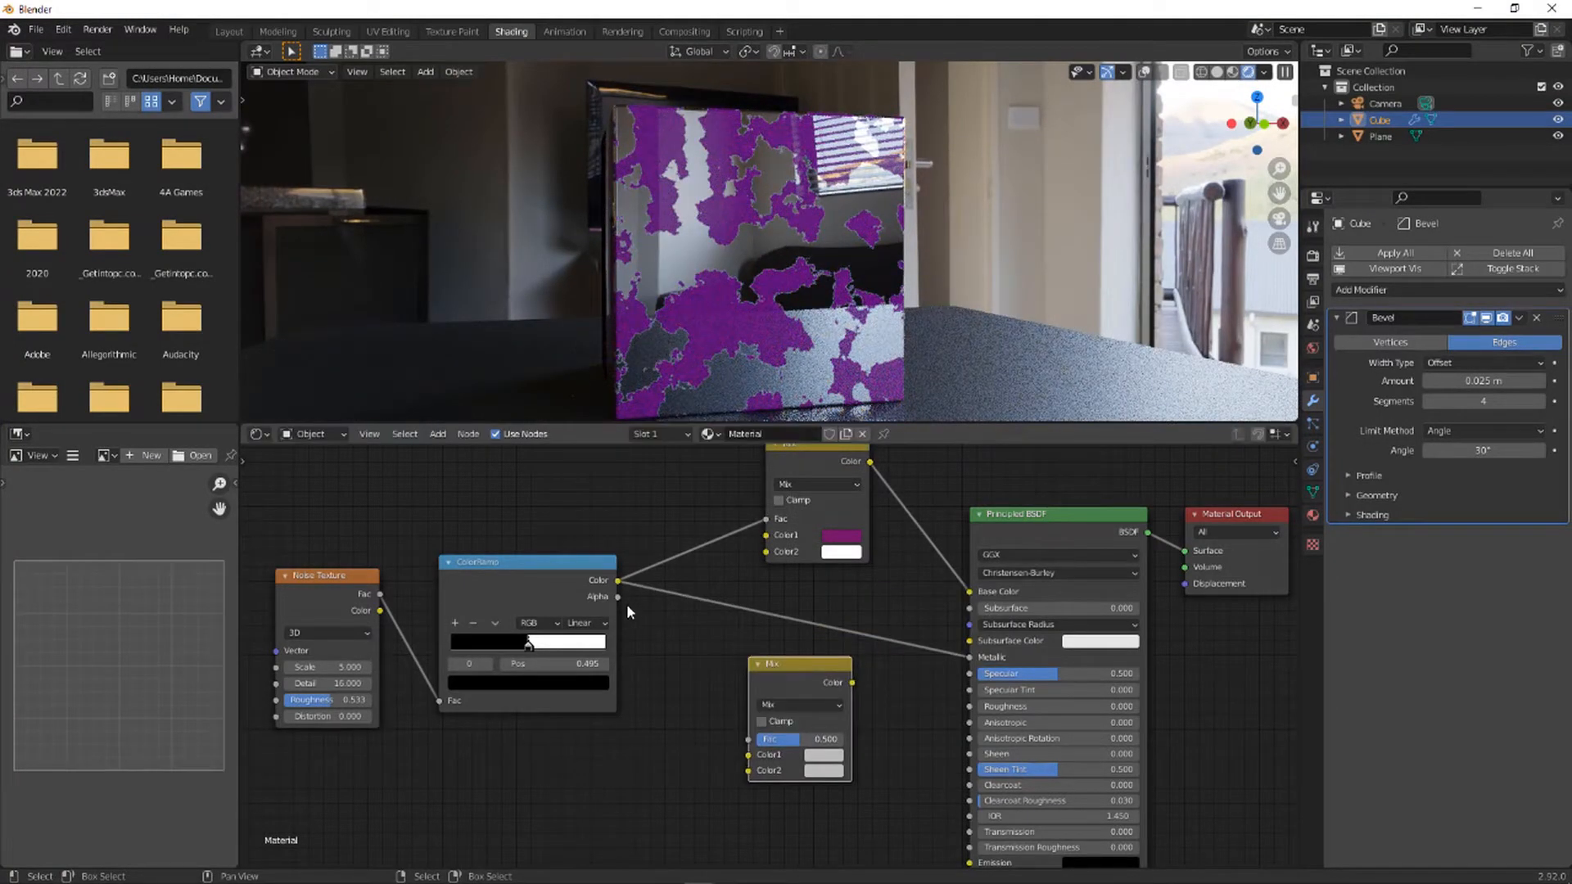
drag(618, 578, 748, 739)
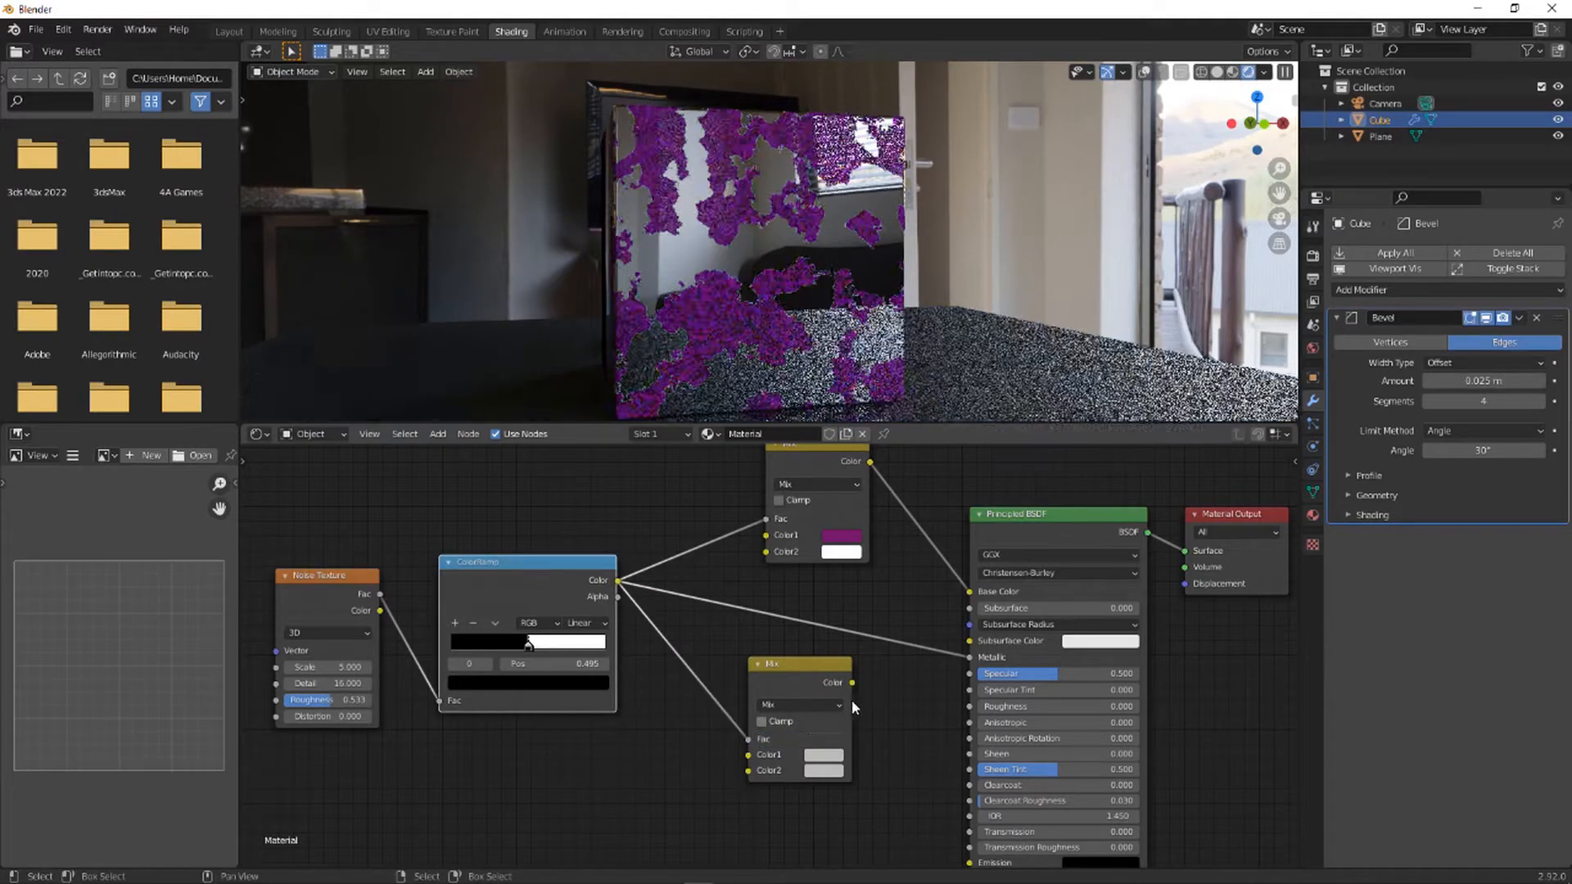
drag(852, 683, 969, 705)
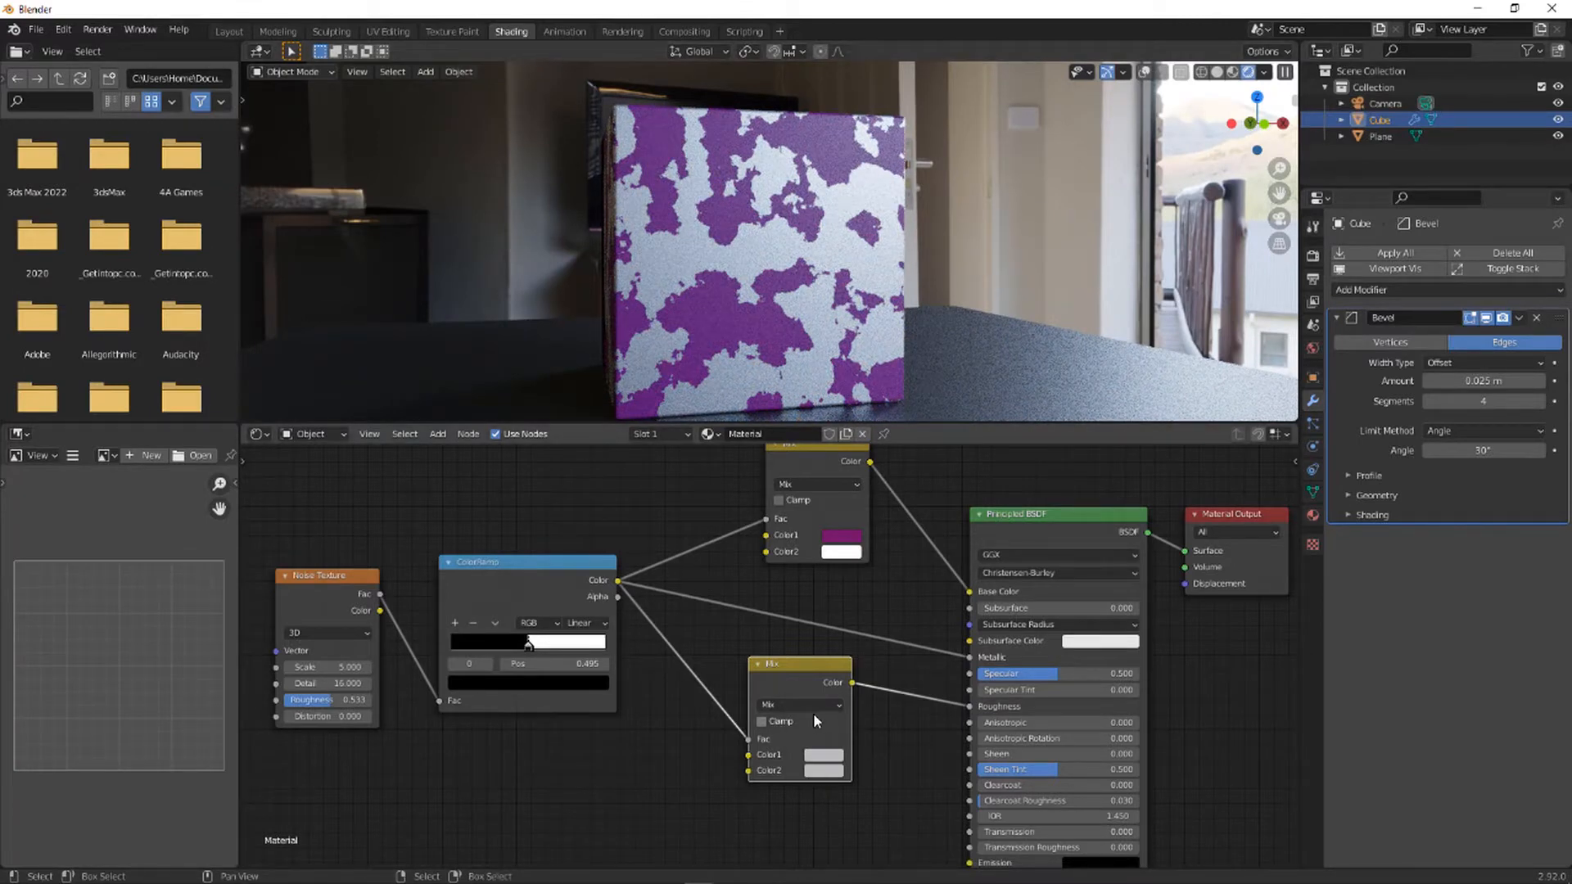
- Set the value of the second Mix node's Color2 to 0.250 and inspect the metallic areas of the cube up close
scroll(814, 714, up, 3)
scroll(824, 811, down, 1)
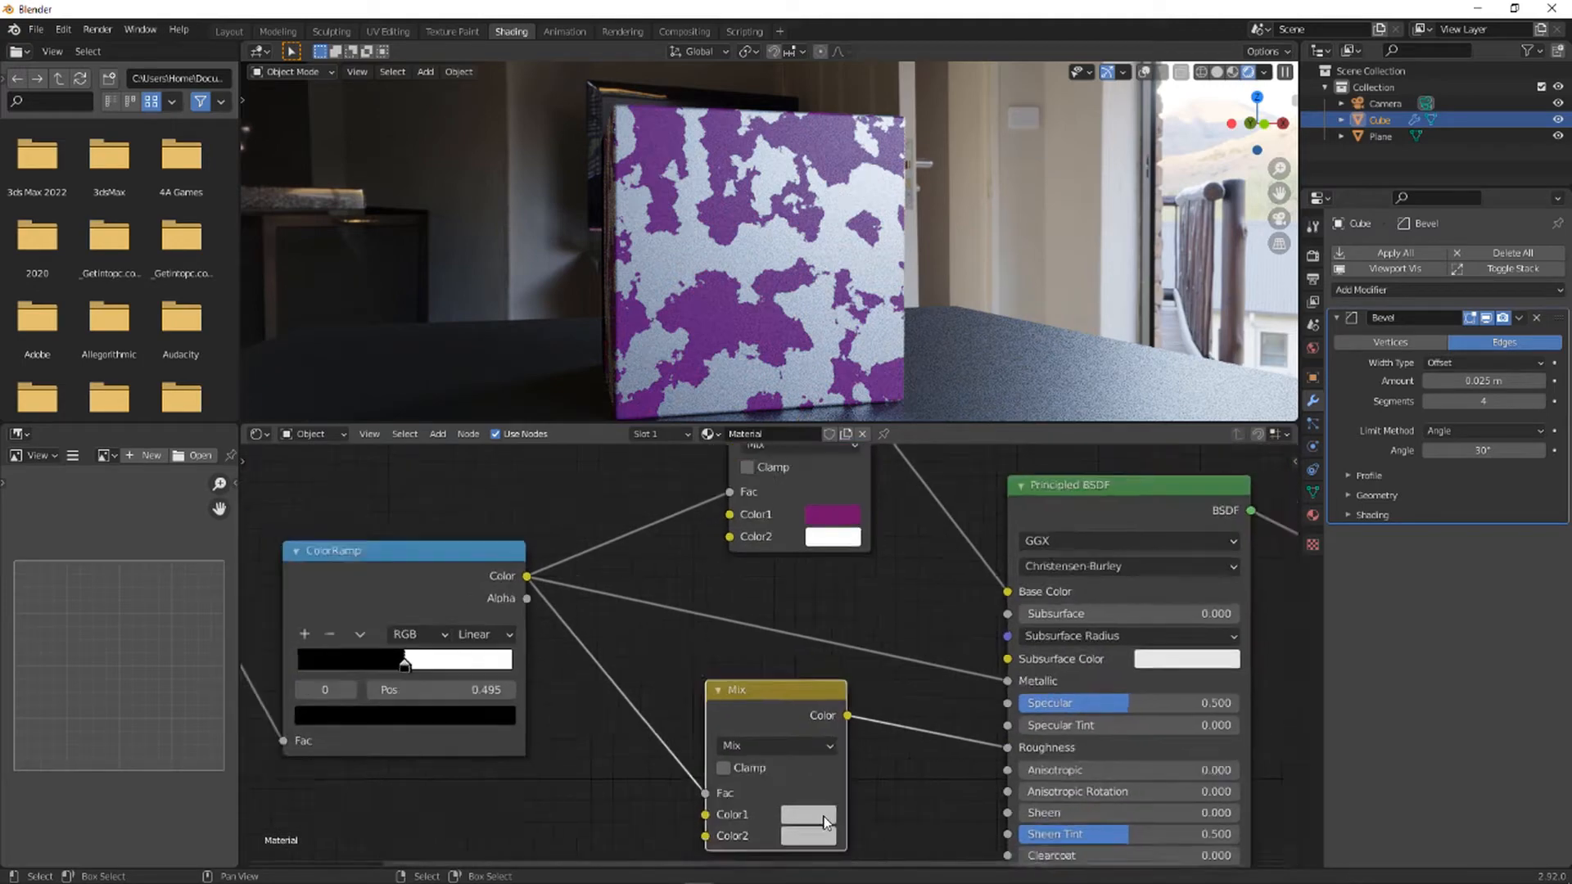
scroll(824, 817, down, 2)
click(806, 752)
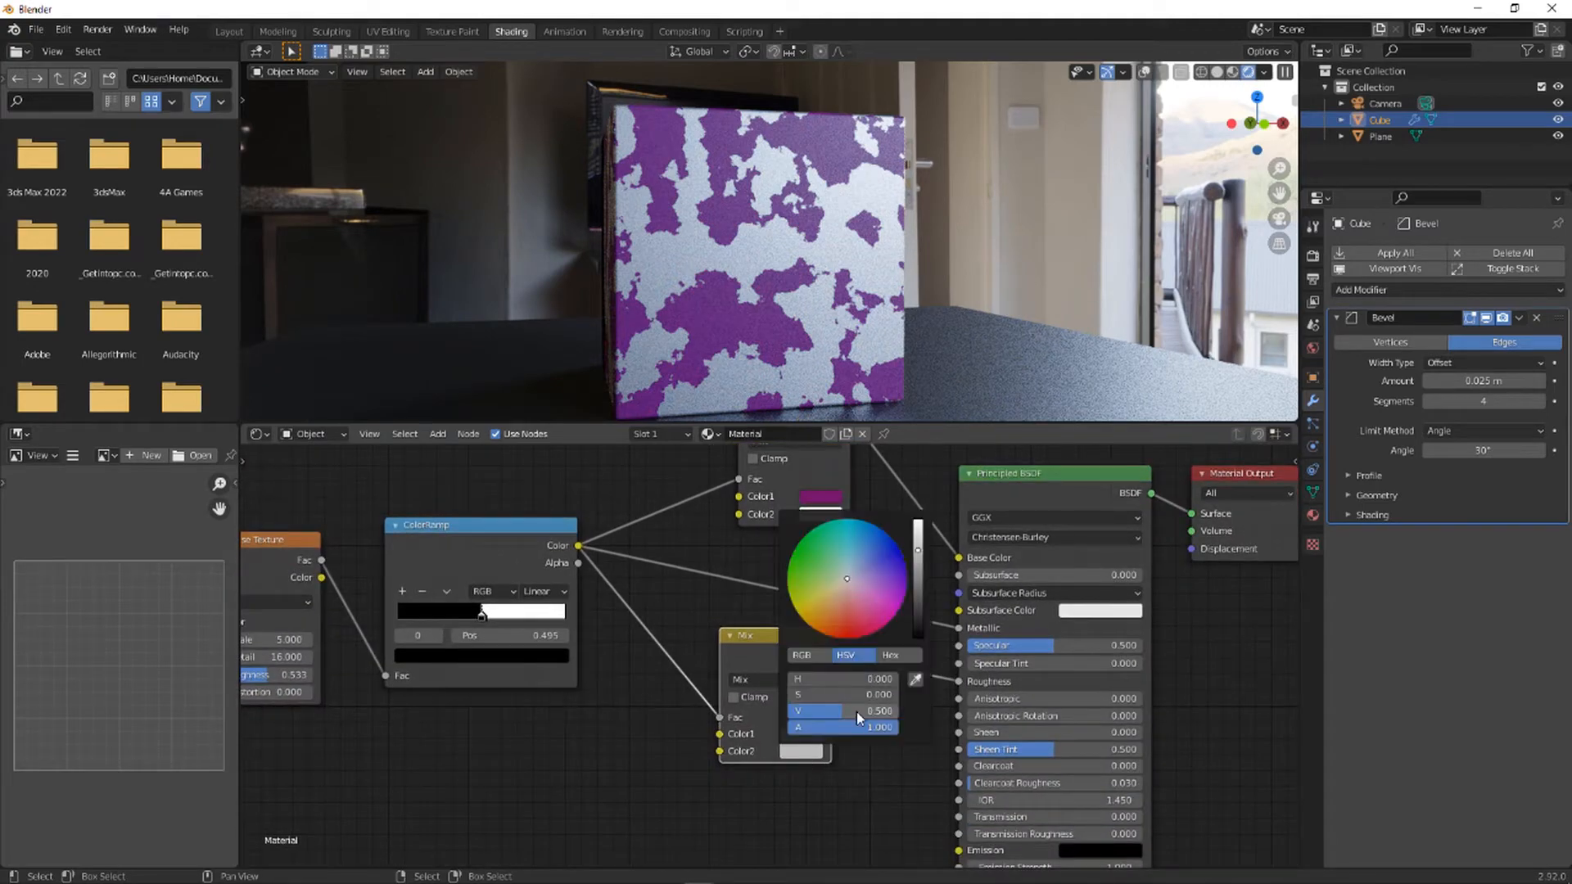
text(1)
key(Return)
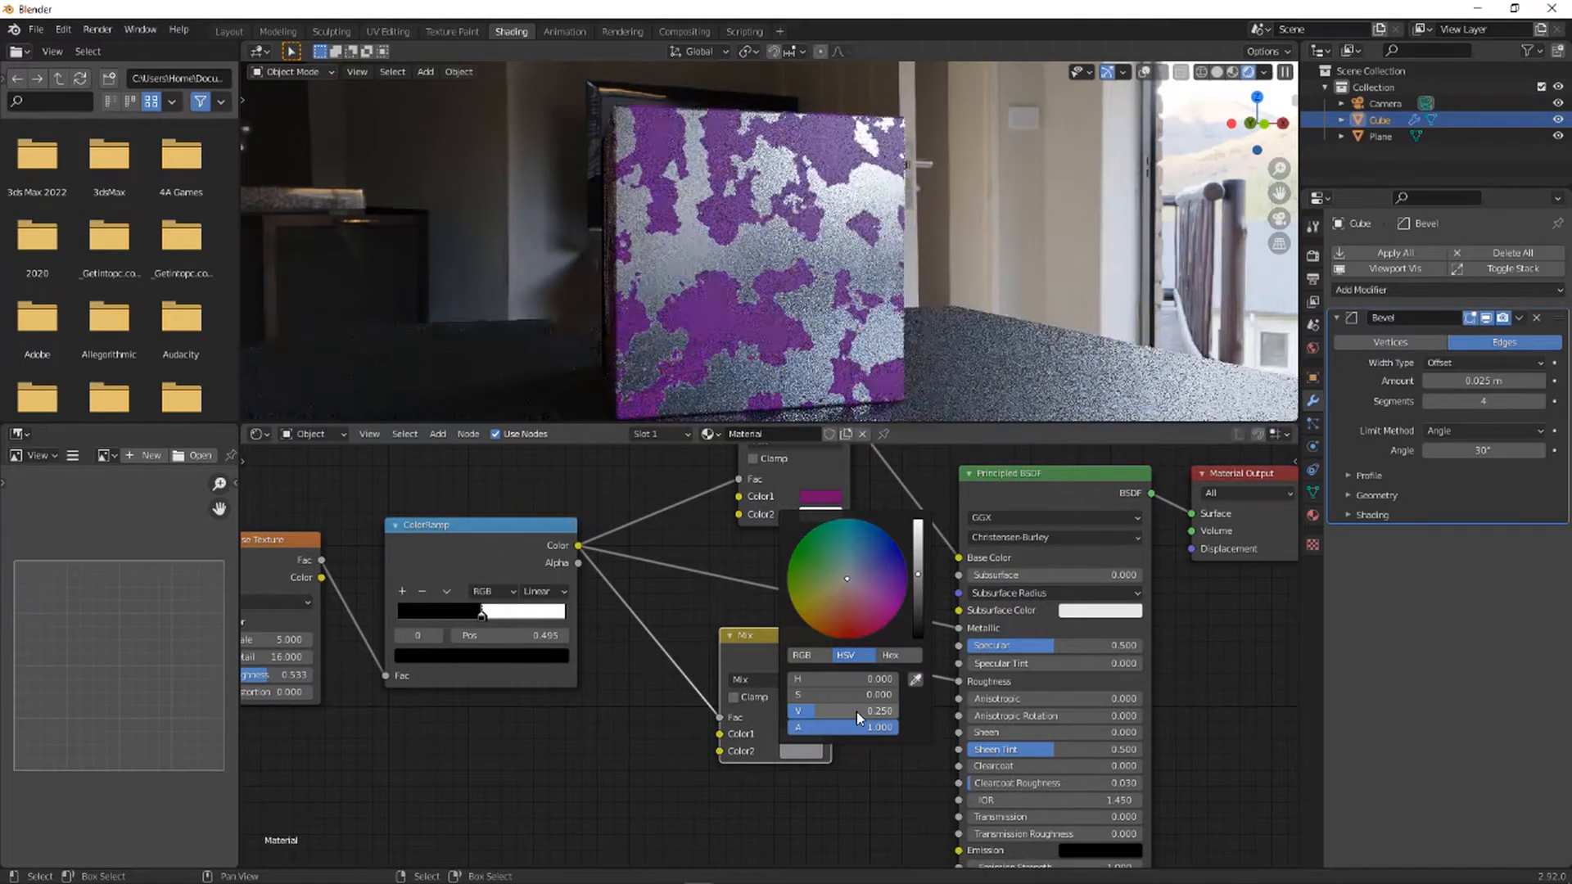
middle_drag(902, 269, 957, 278)
scroll(956, 279, up, 4)
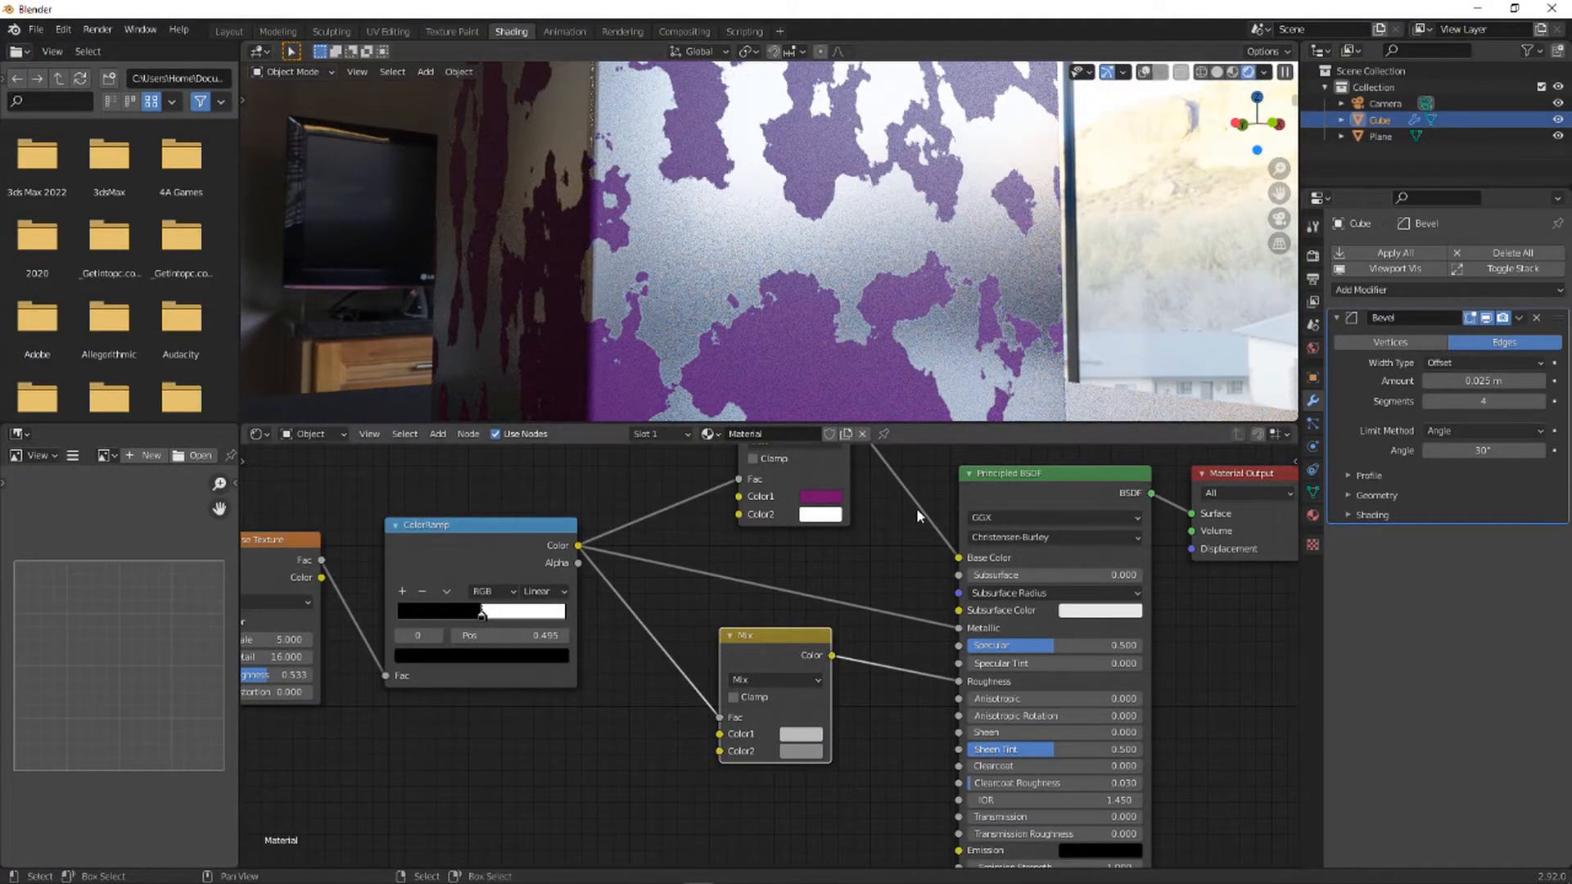
- Tidy the node layout by moving the Noise Texture and ColorRamp away from the Mix nodes and shifting the colour Mix and Principled BSDF up
scroll(734, 643, down, 4)
middle_drag(555, 592, 632, 630)
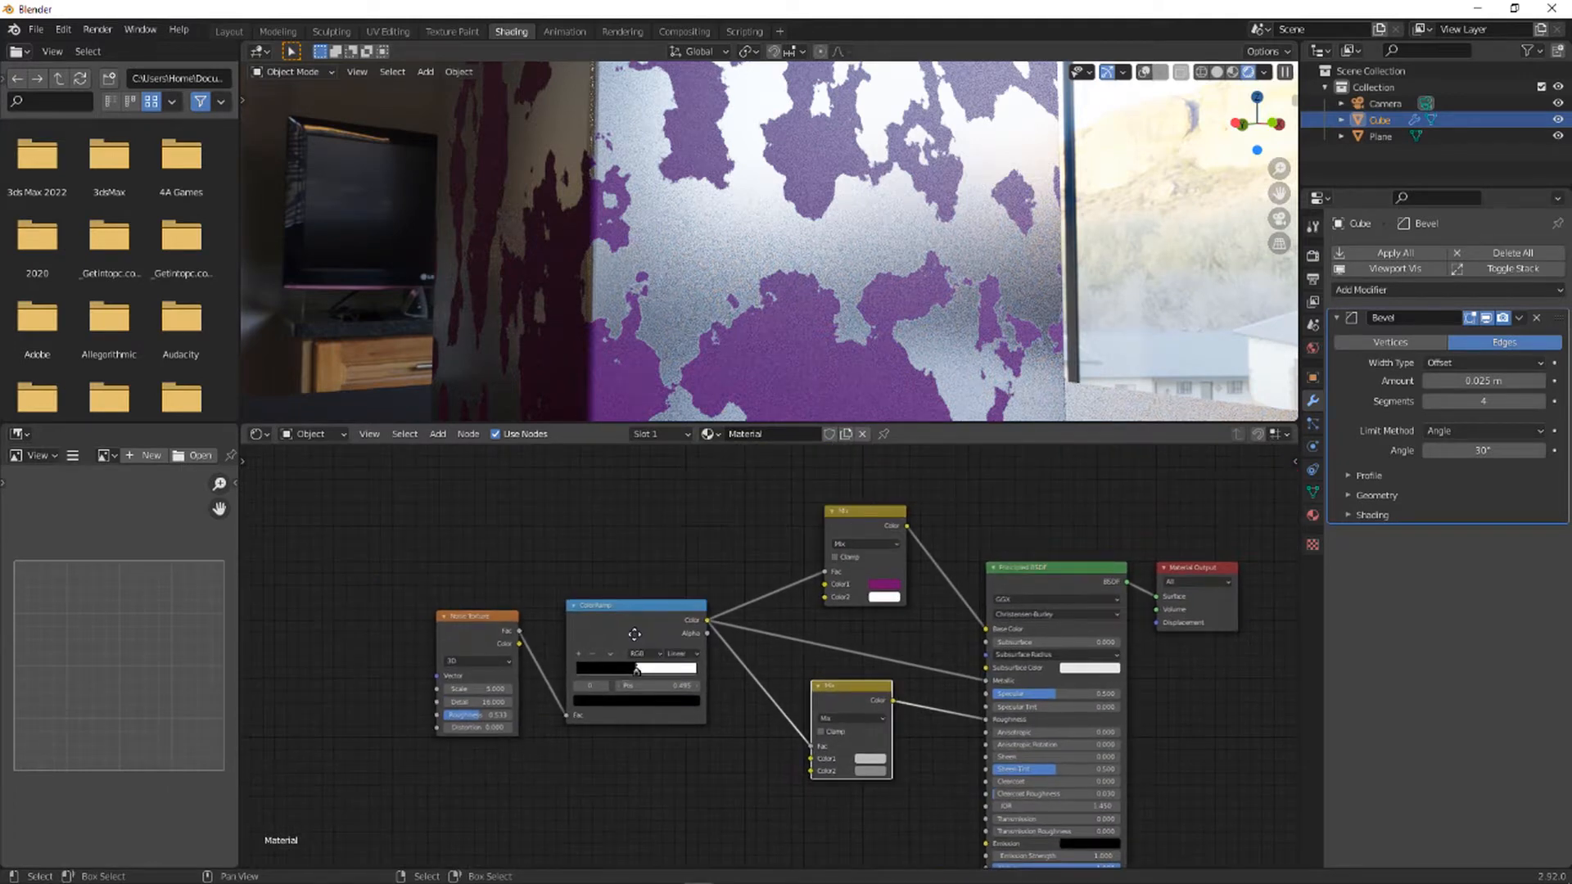
drag(673, 791, 470, 655)
key(g)
click(563, 773)
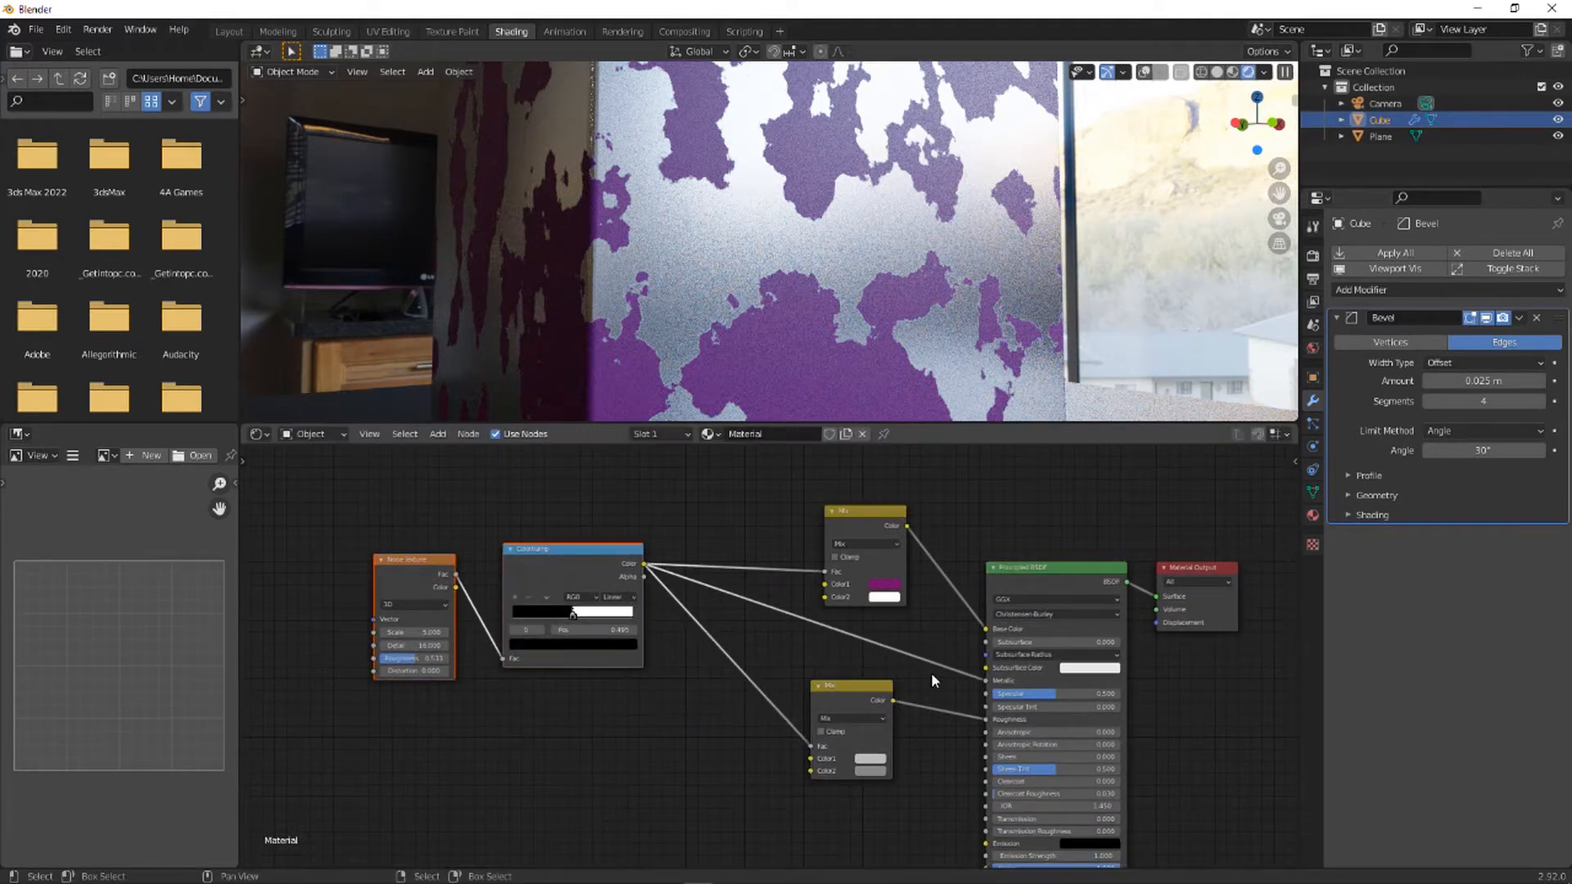
drag(850, 512, 849, 497)
drag(1022, 587, 1010, 535)
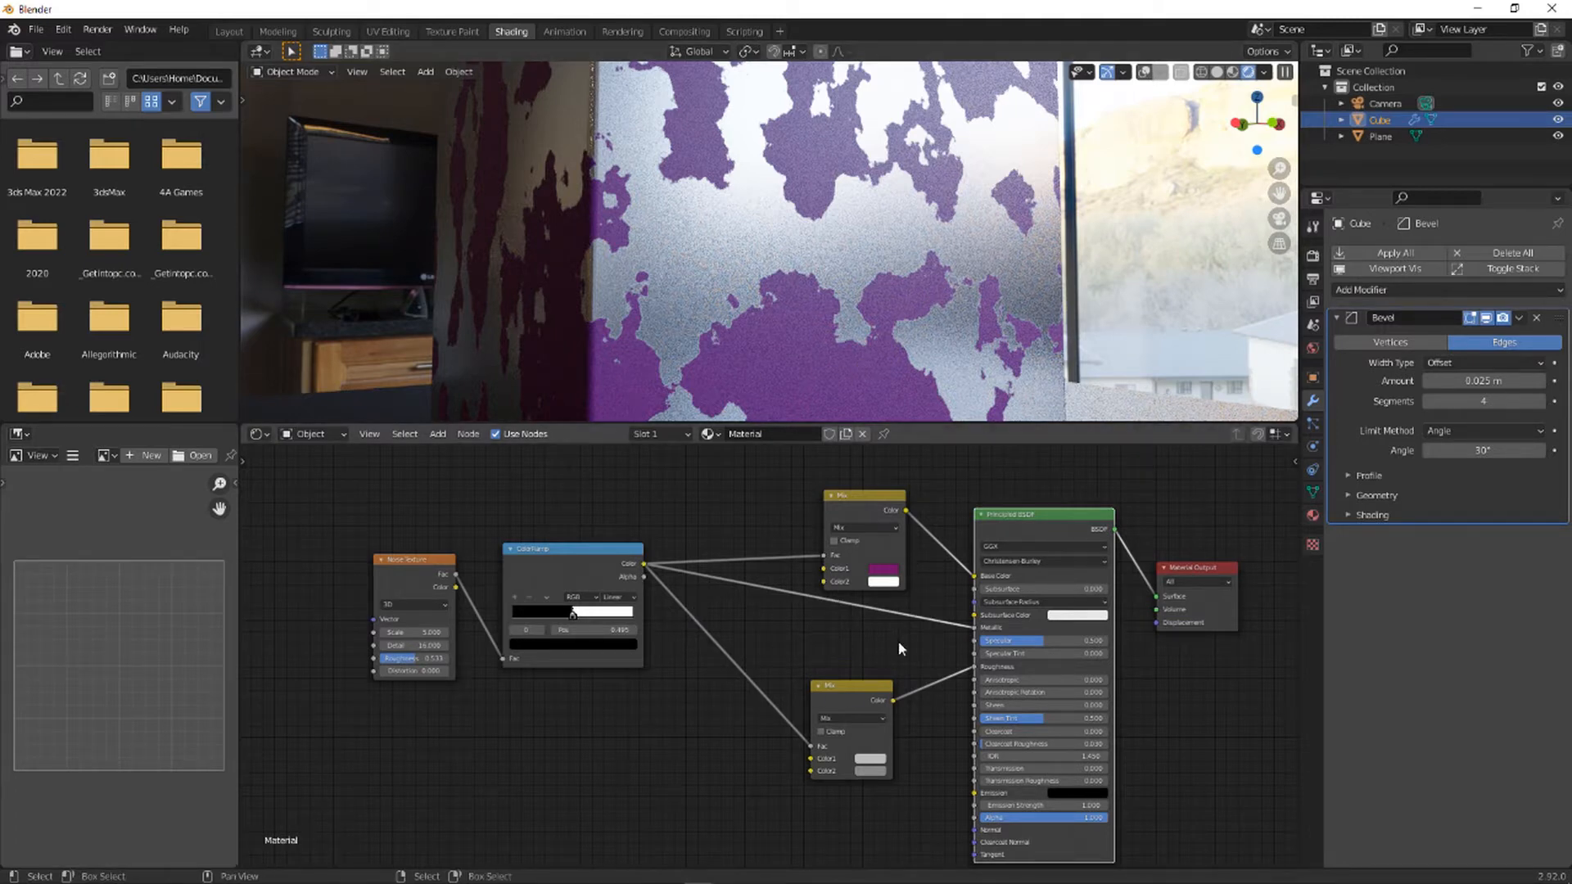
- Enable Adaptive Sampling in the Cycles render sampling settings
scroll(771, 659, up, 2)
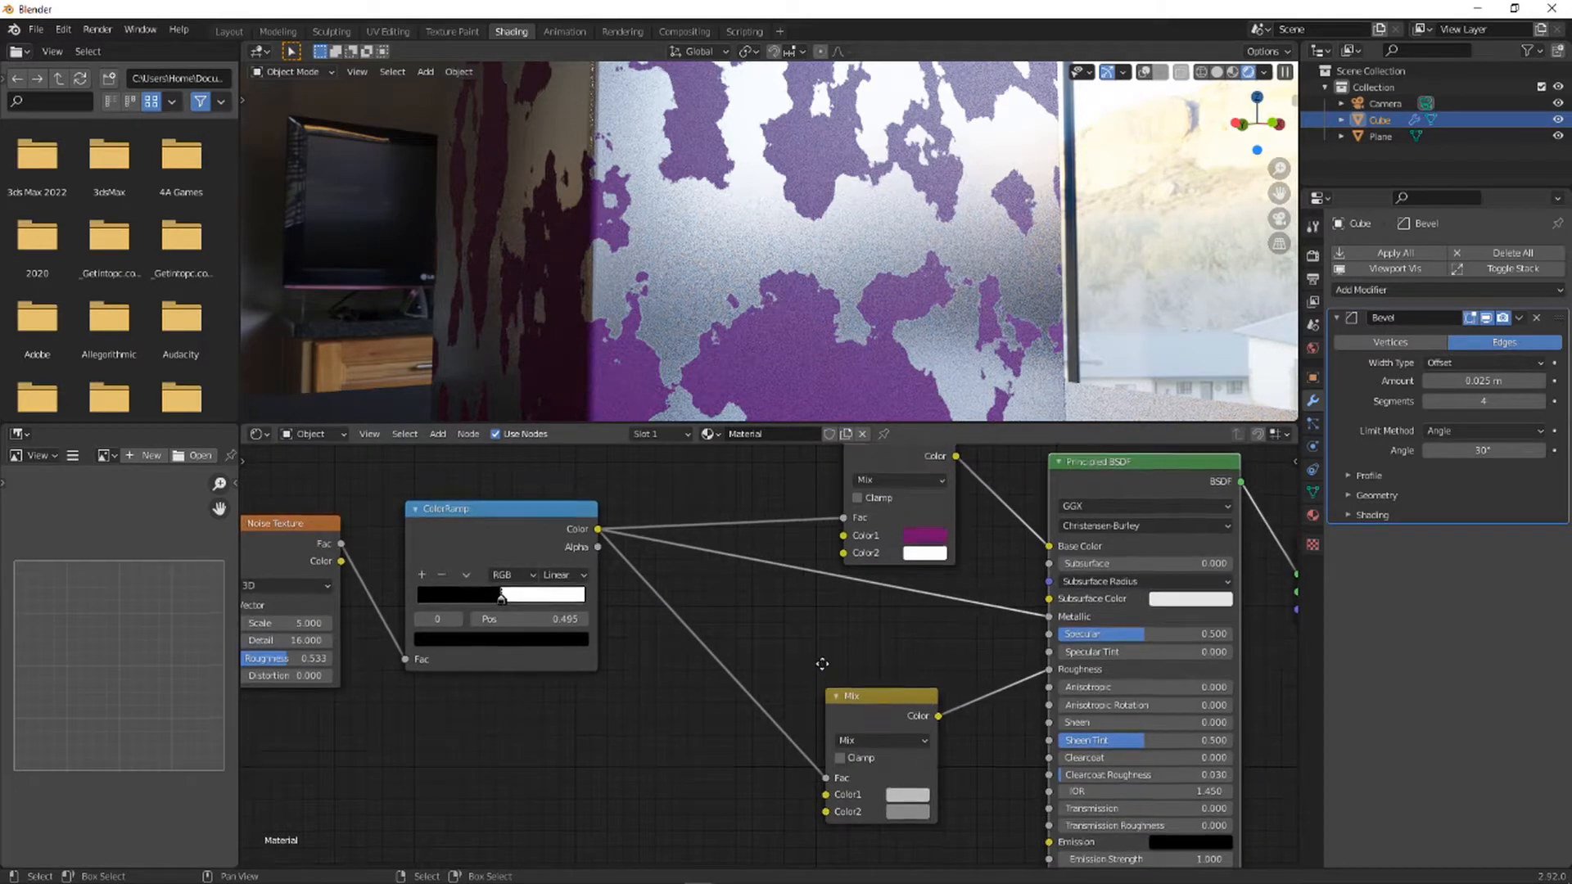
middle_drag(821, 663, 839, 576)
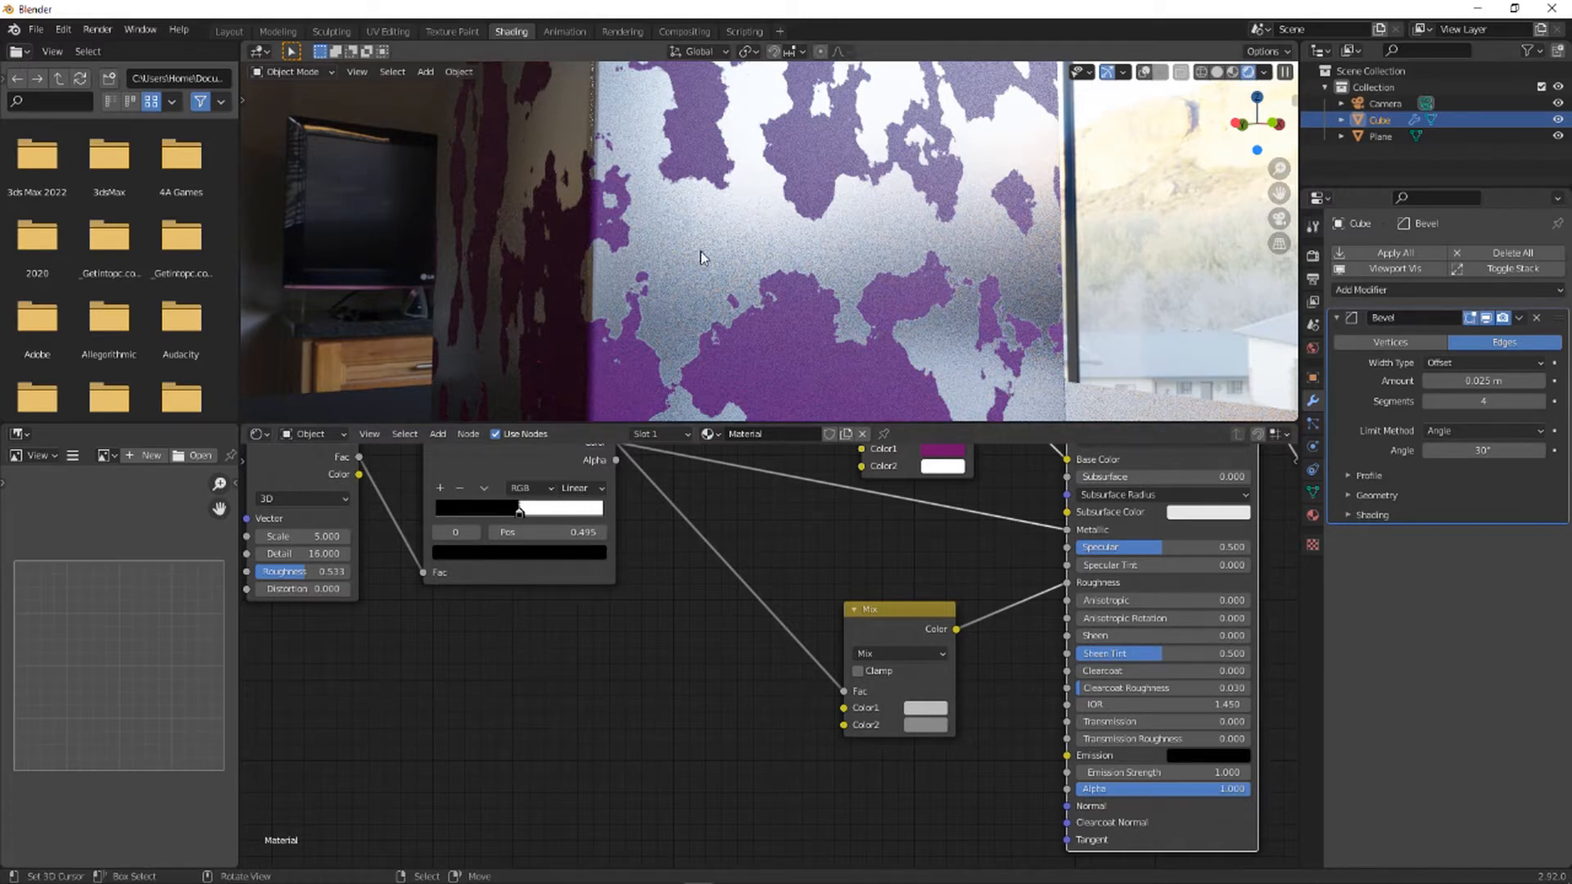
click(1313, 279)
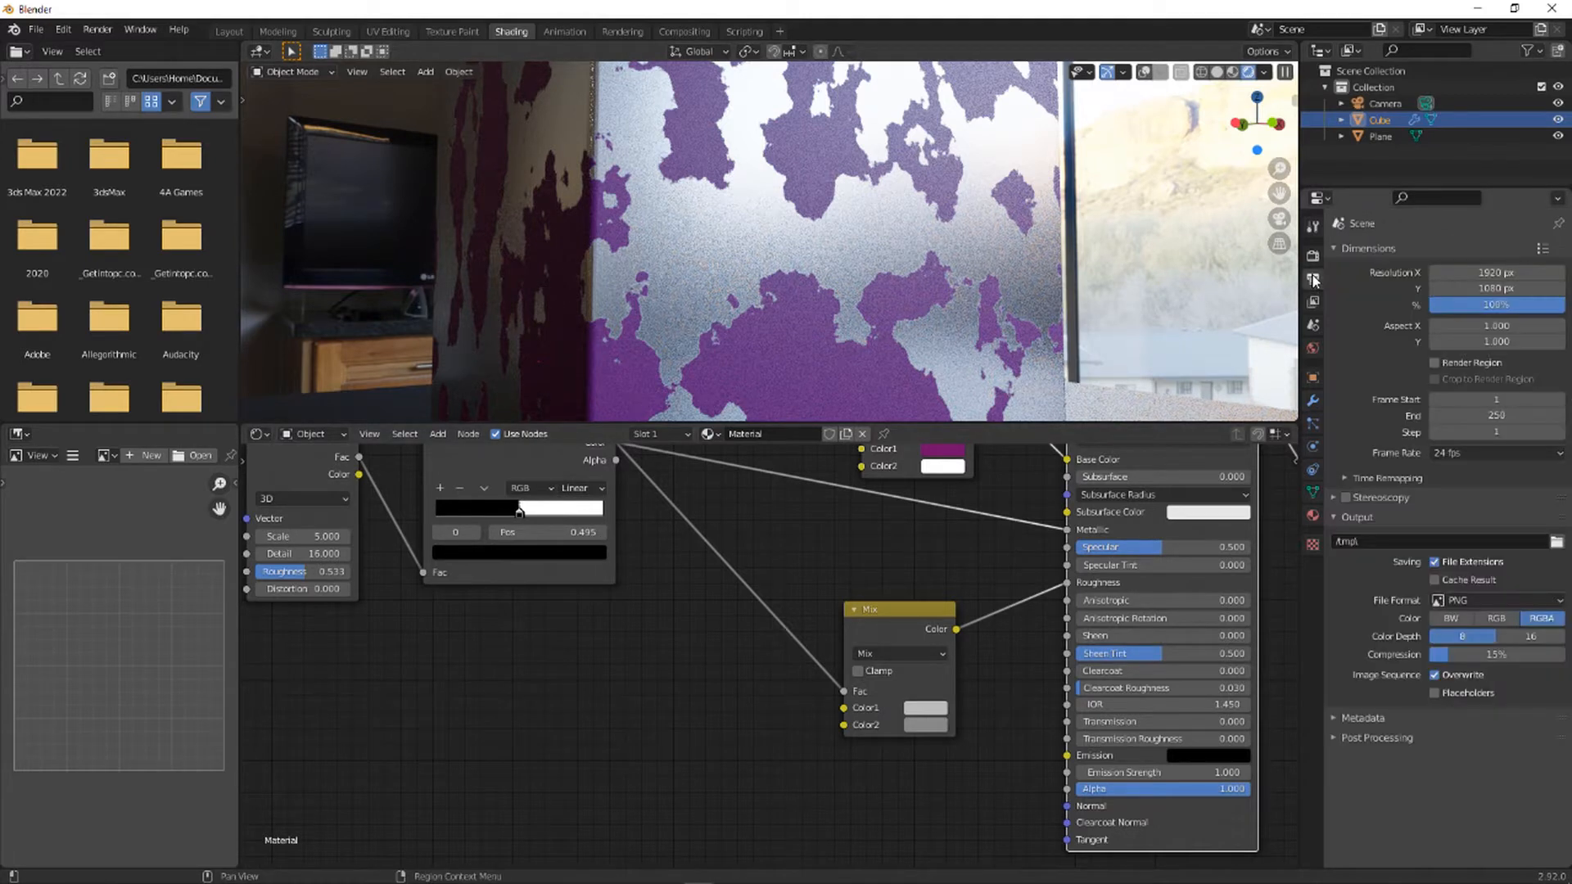
click(1313, 301)
click(1312, 255)
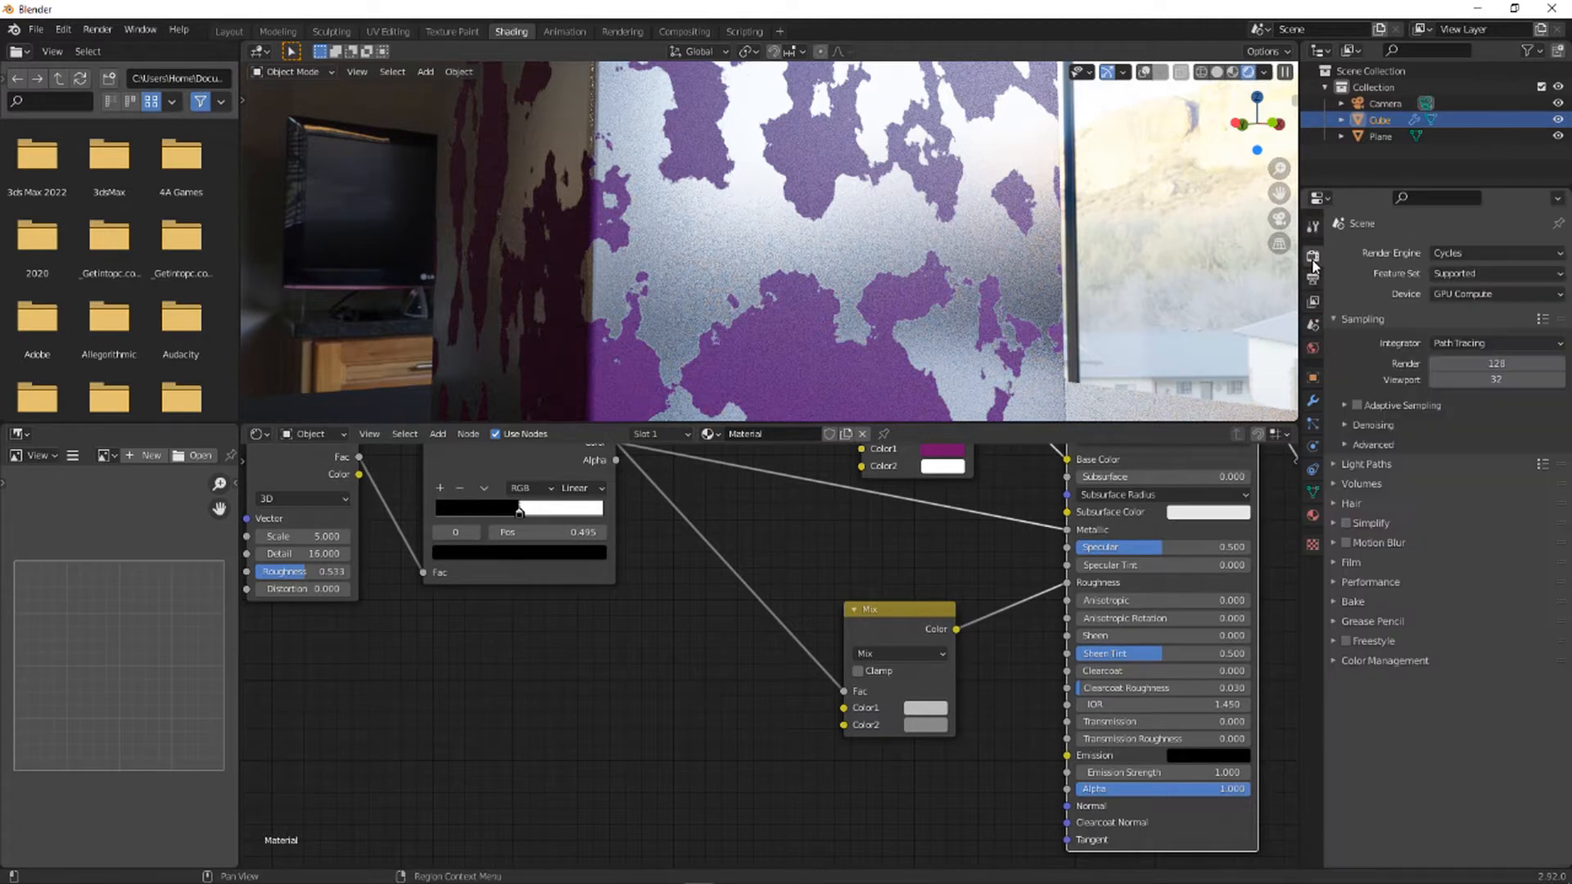
click(1357, 406)
click(1397, 407)
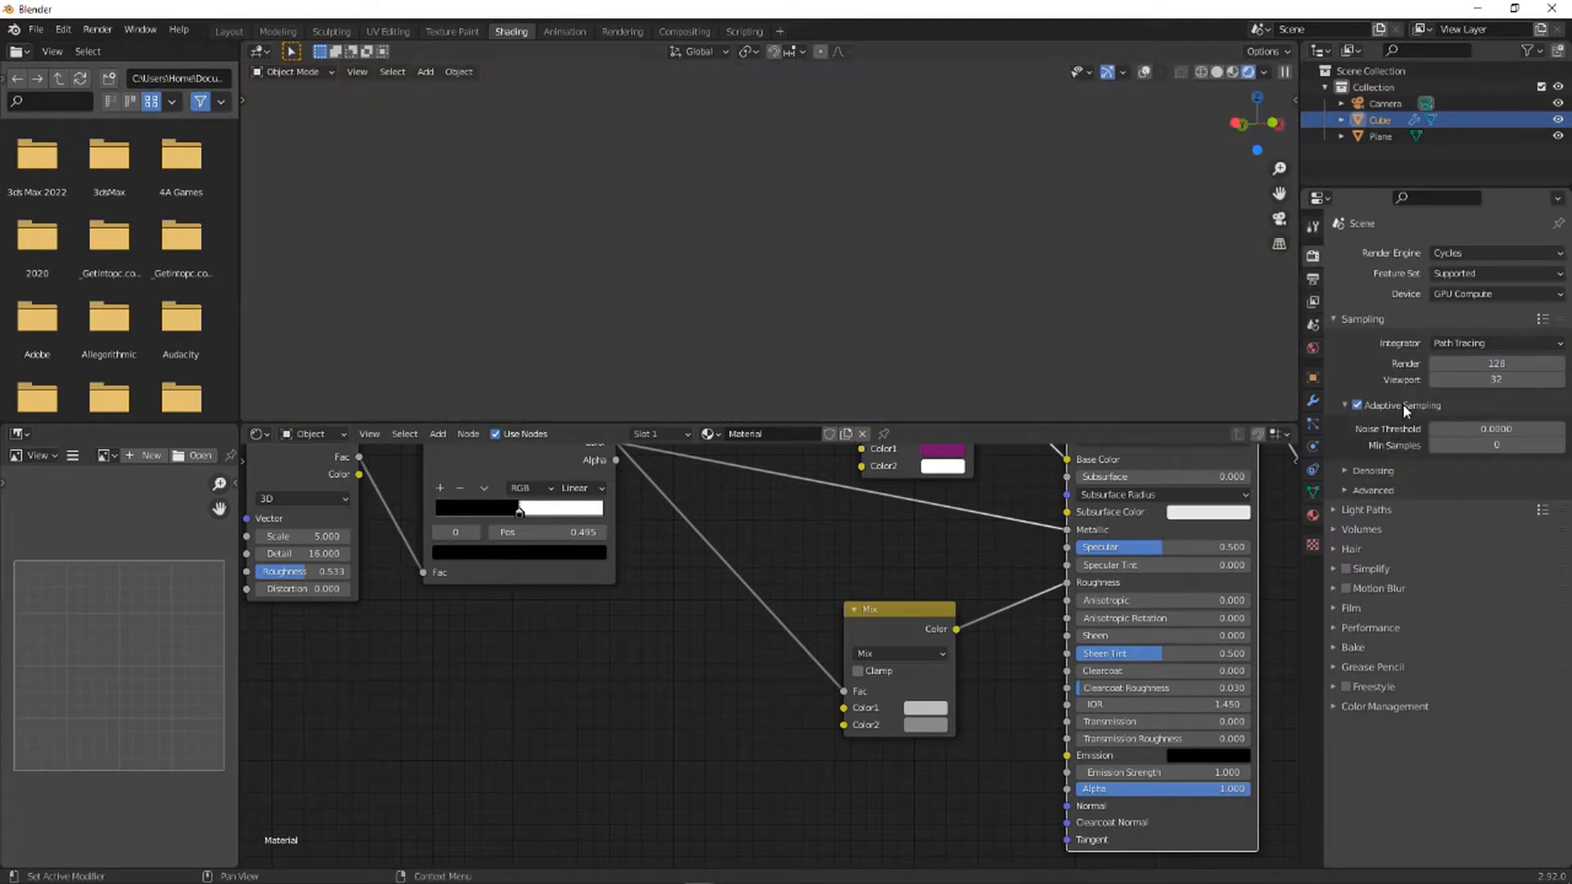
click(1403, 405)
- Enable viewport denoising with OpenImageDenoise and set its Start Sample to 10
click(1395, 423)
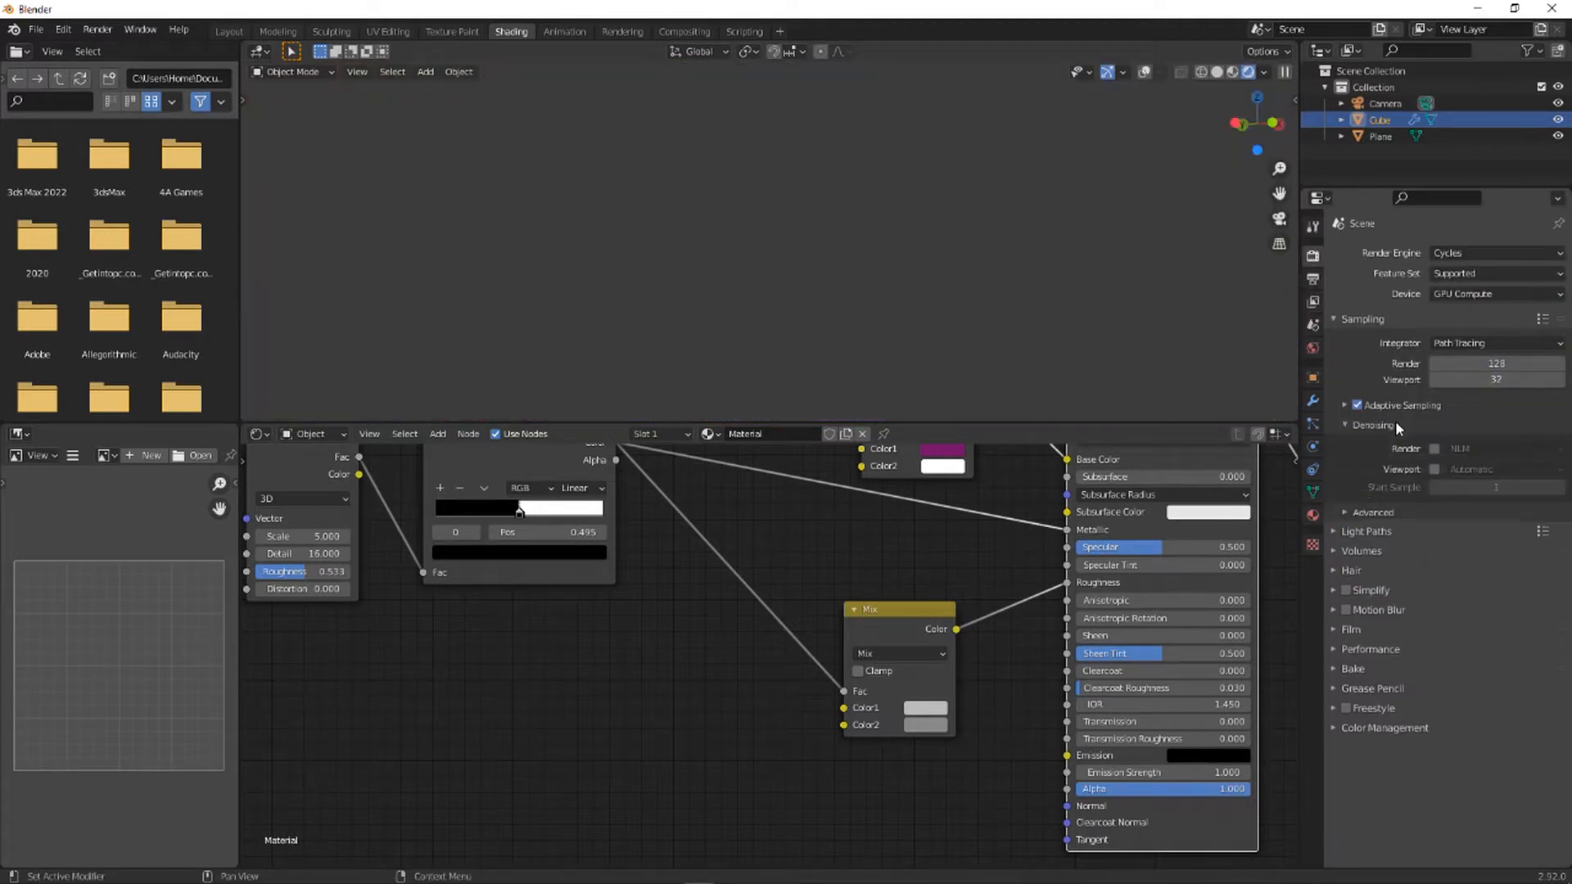
click(1434, 469)
click(1474, 470)
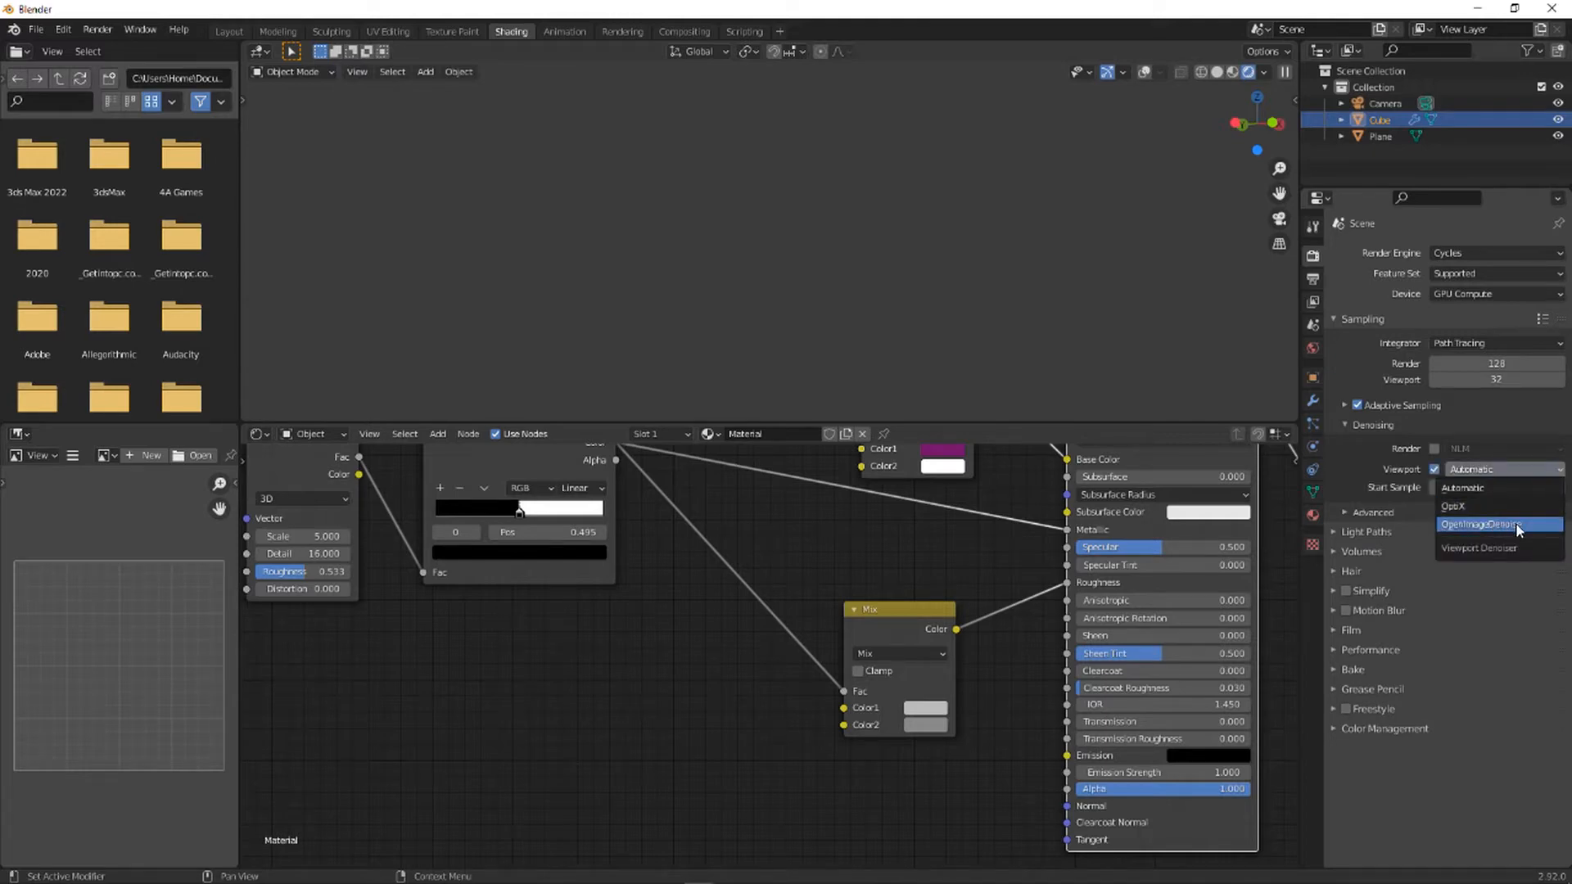
click(1519, 526)
click(1519, 490)
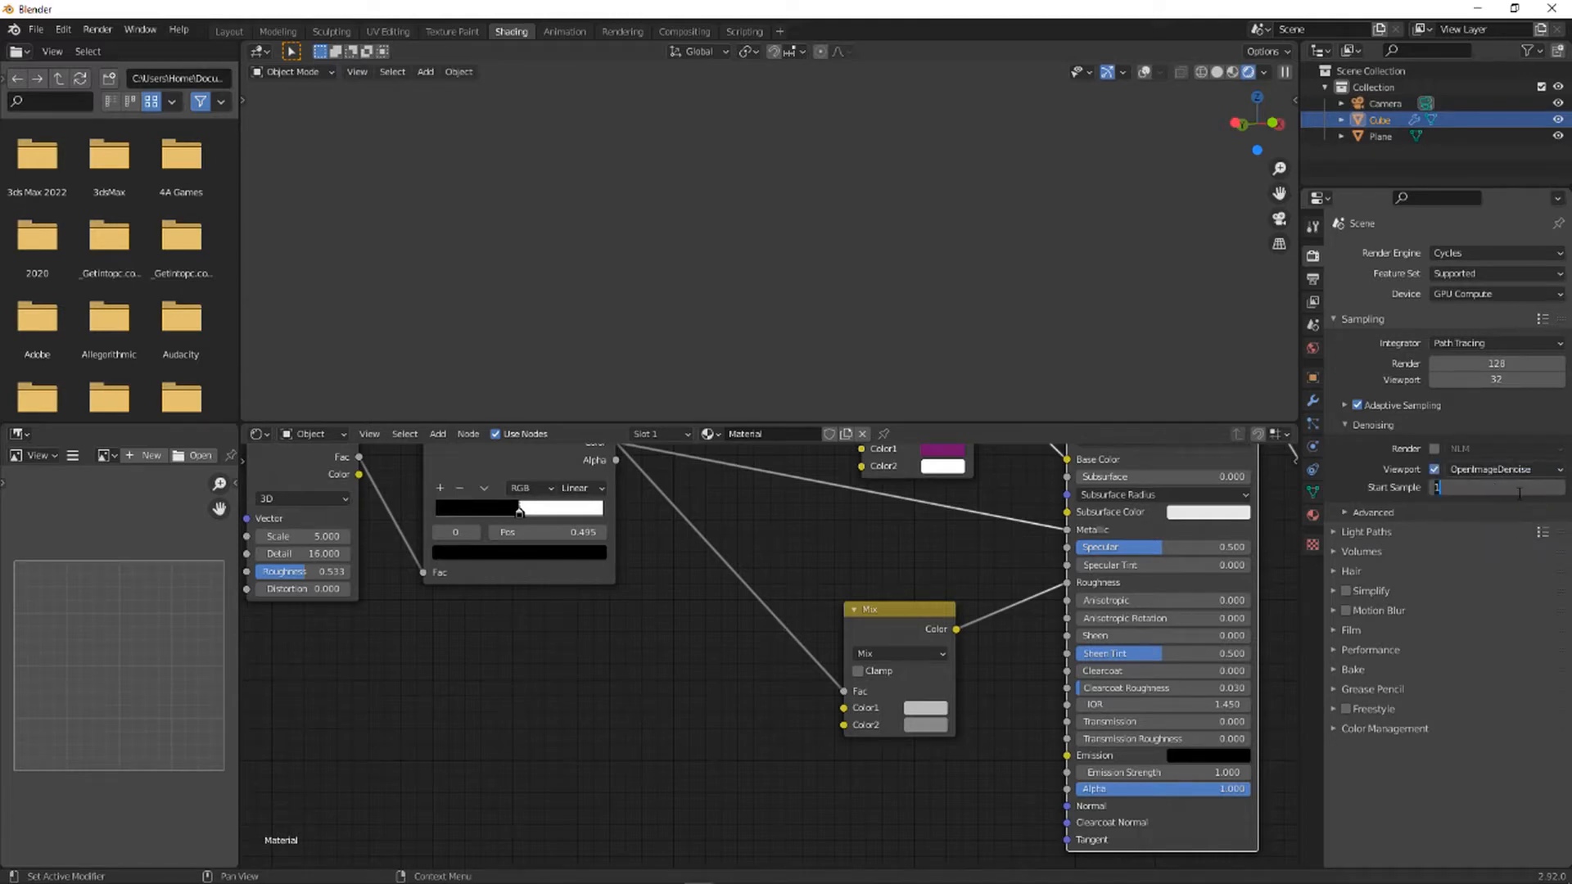
text(0)
key(Return)
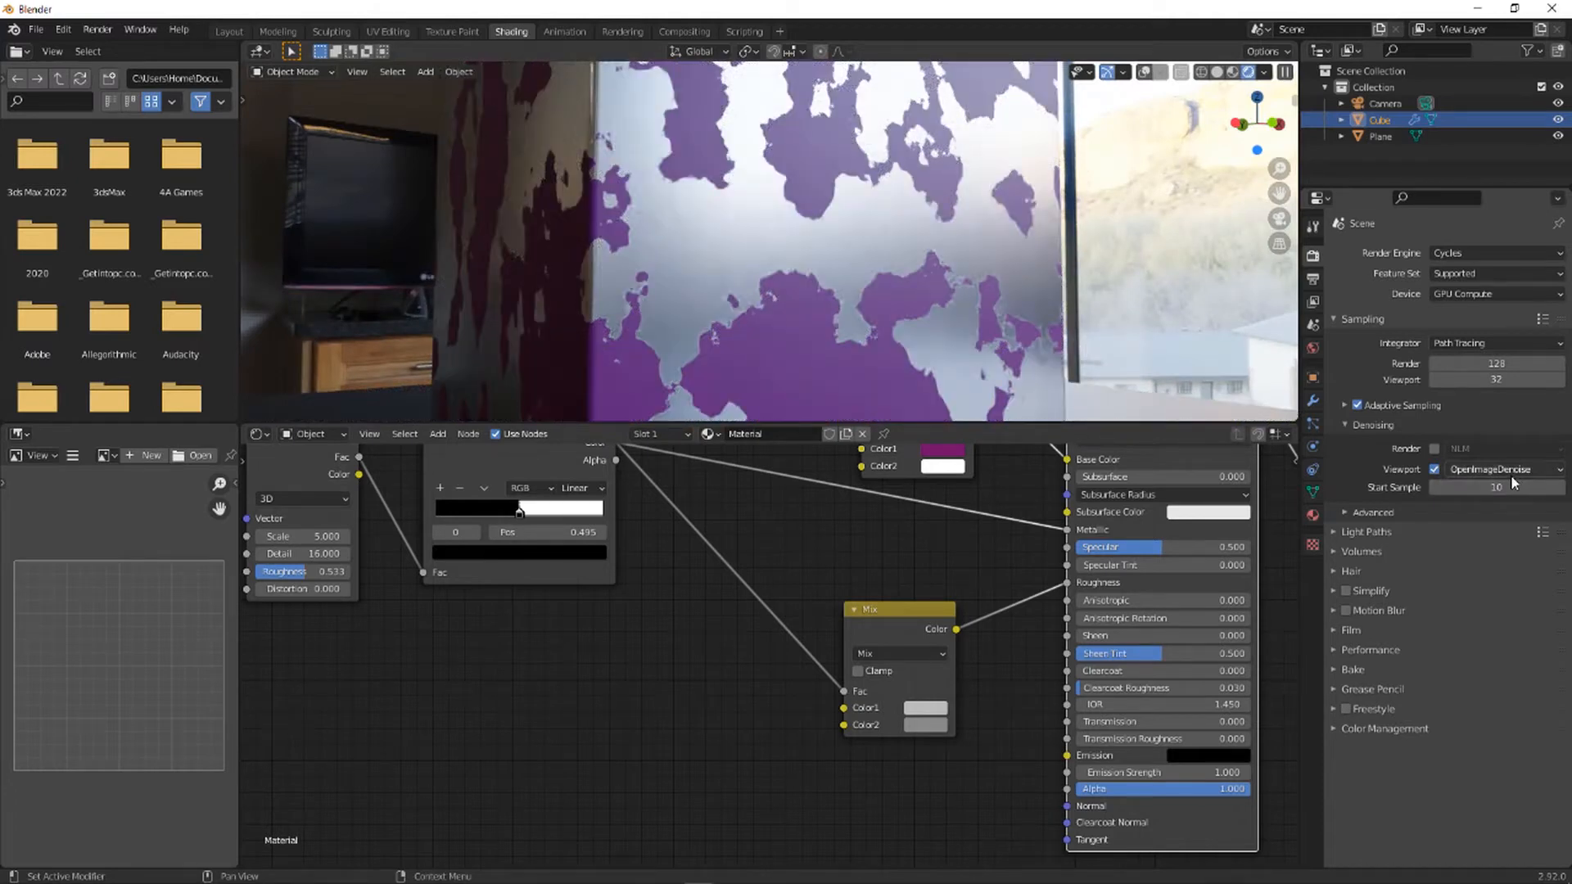
click(1510, 472)
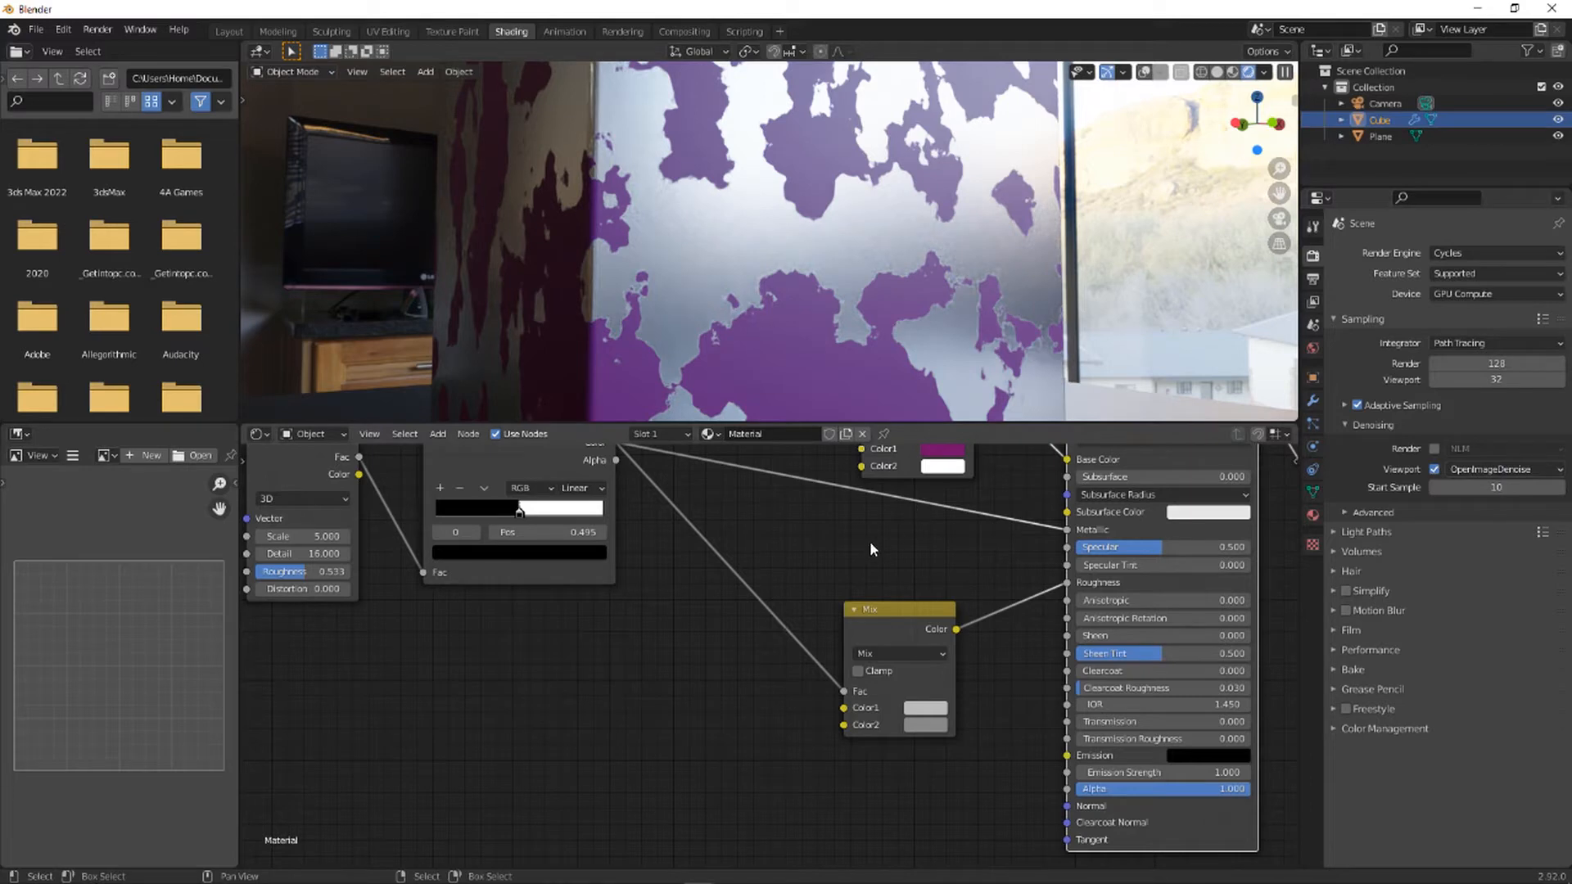
- Add a second Noise Texture below the existing nodes and connect its Fac to the roughness Mix node's Color2
scroll(844, 597, down, 4)
scroll(788, 592, up, 3)
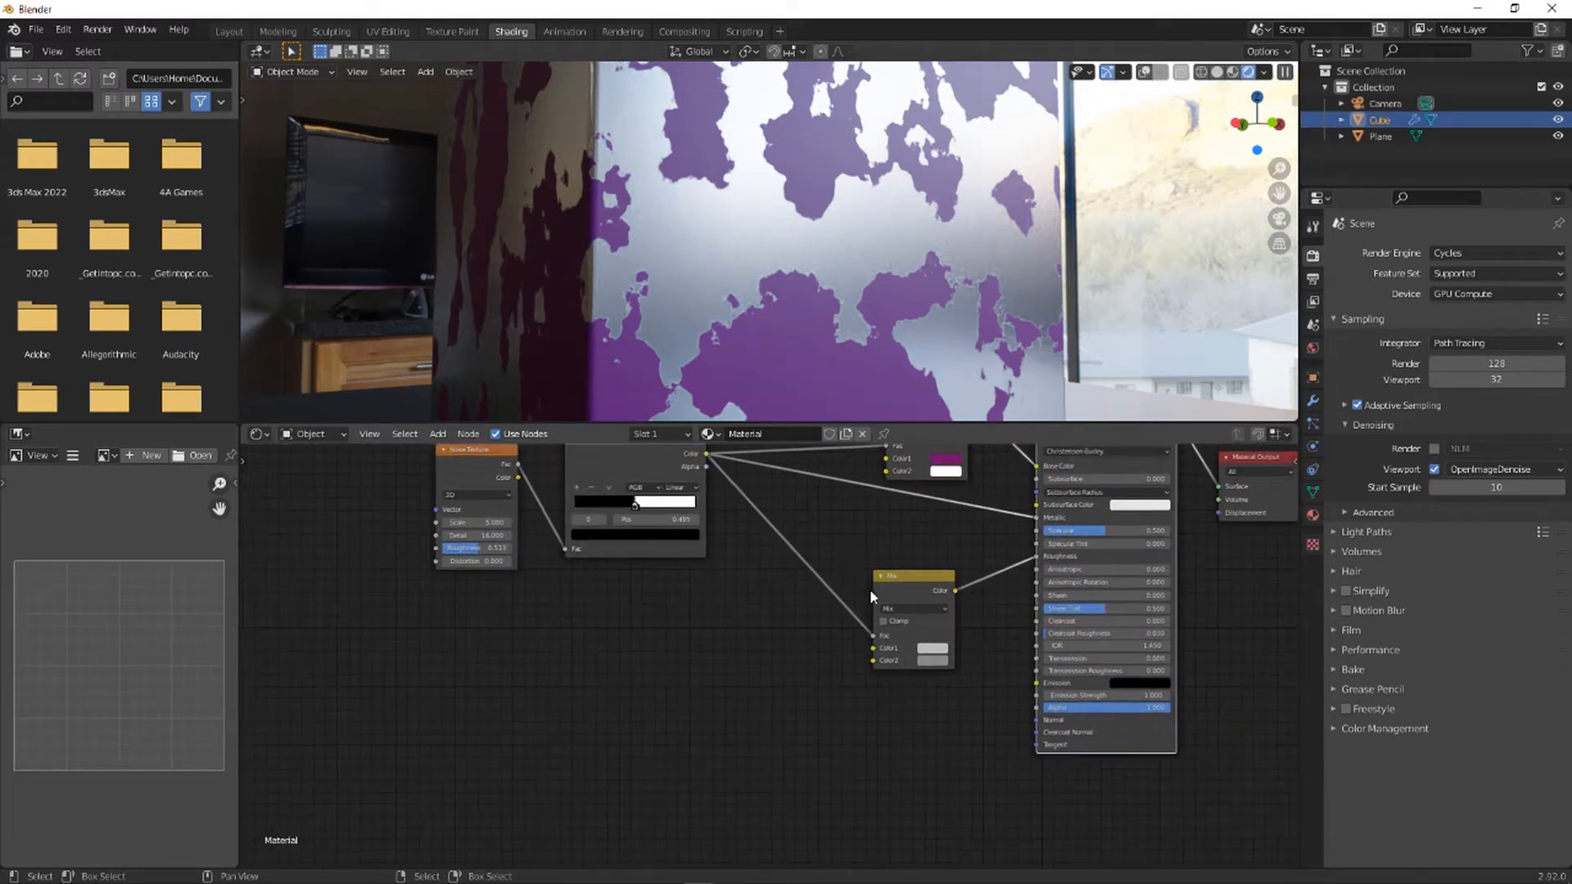
key(shift+a)
click(551, 665)
text(noise)
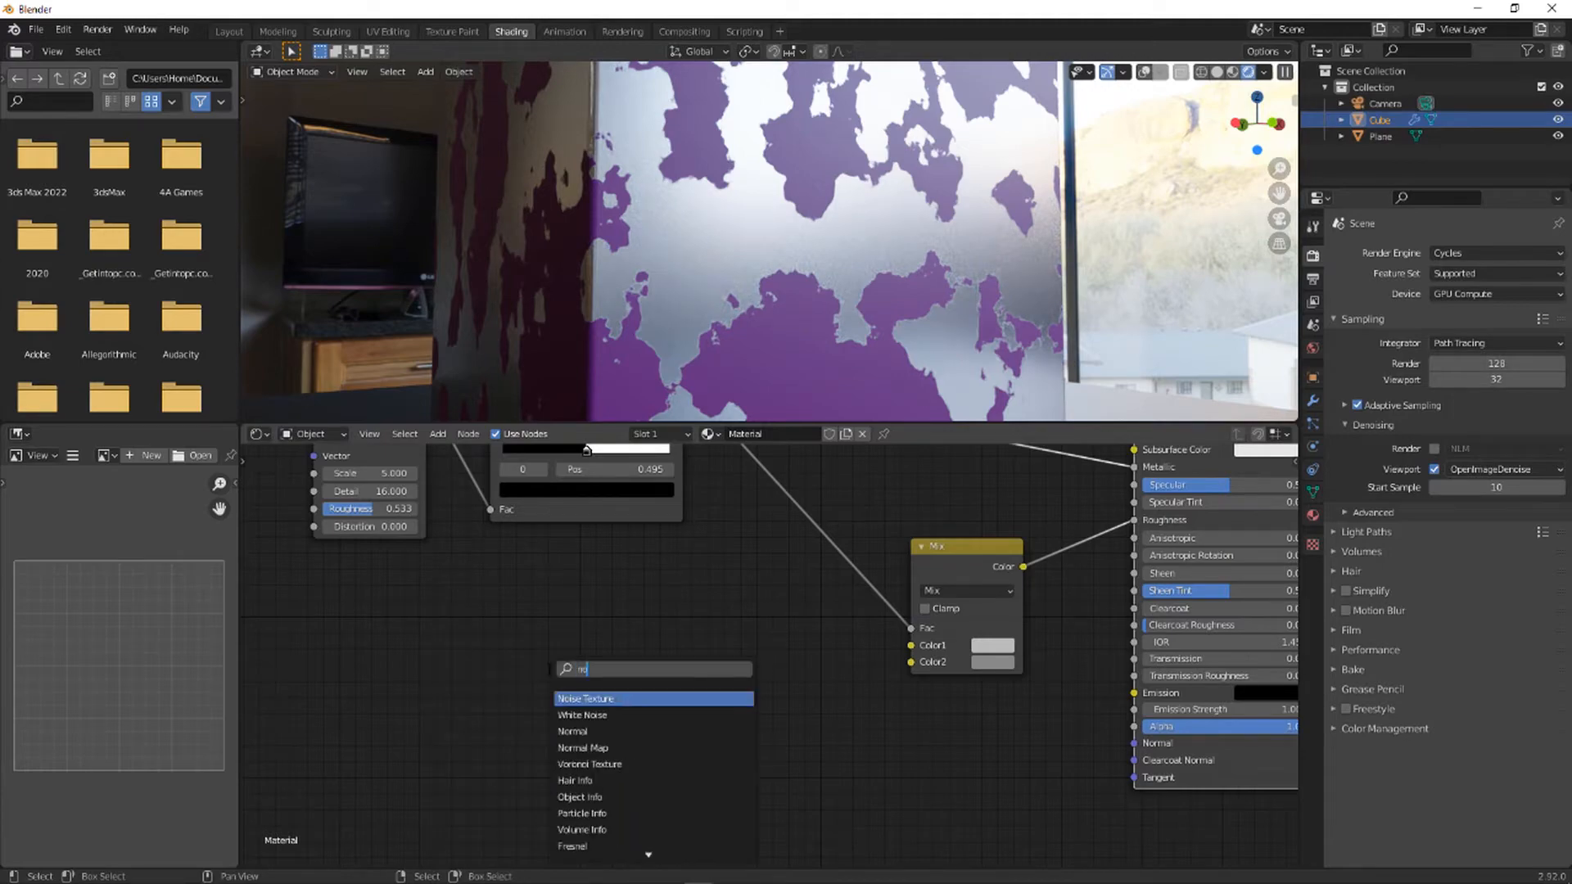
key(Return)
click(481, 664)
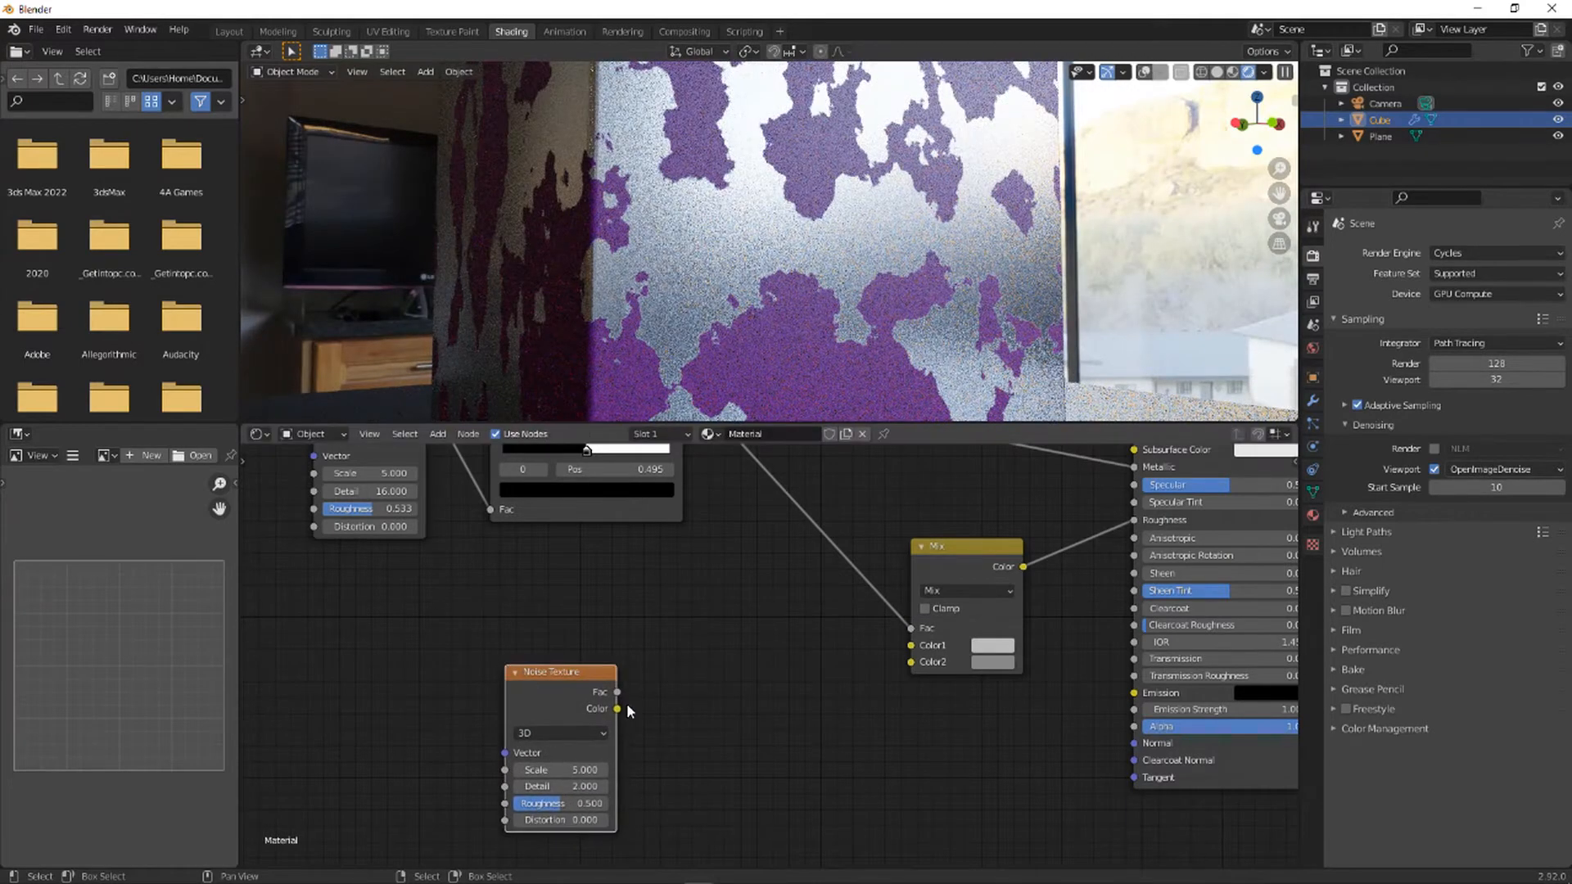
drag(617, 691, 913, 665)
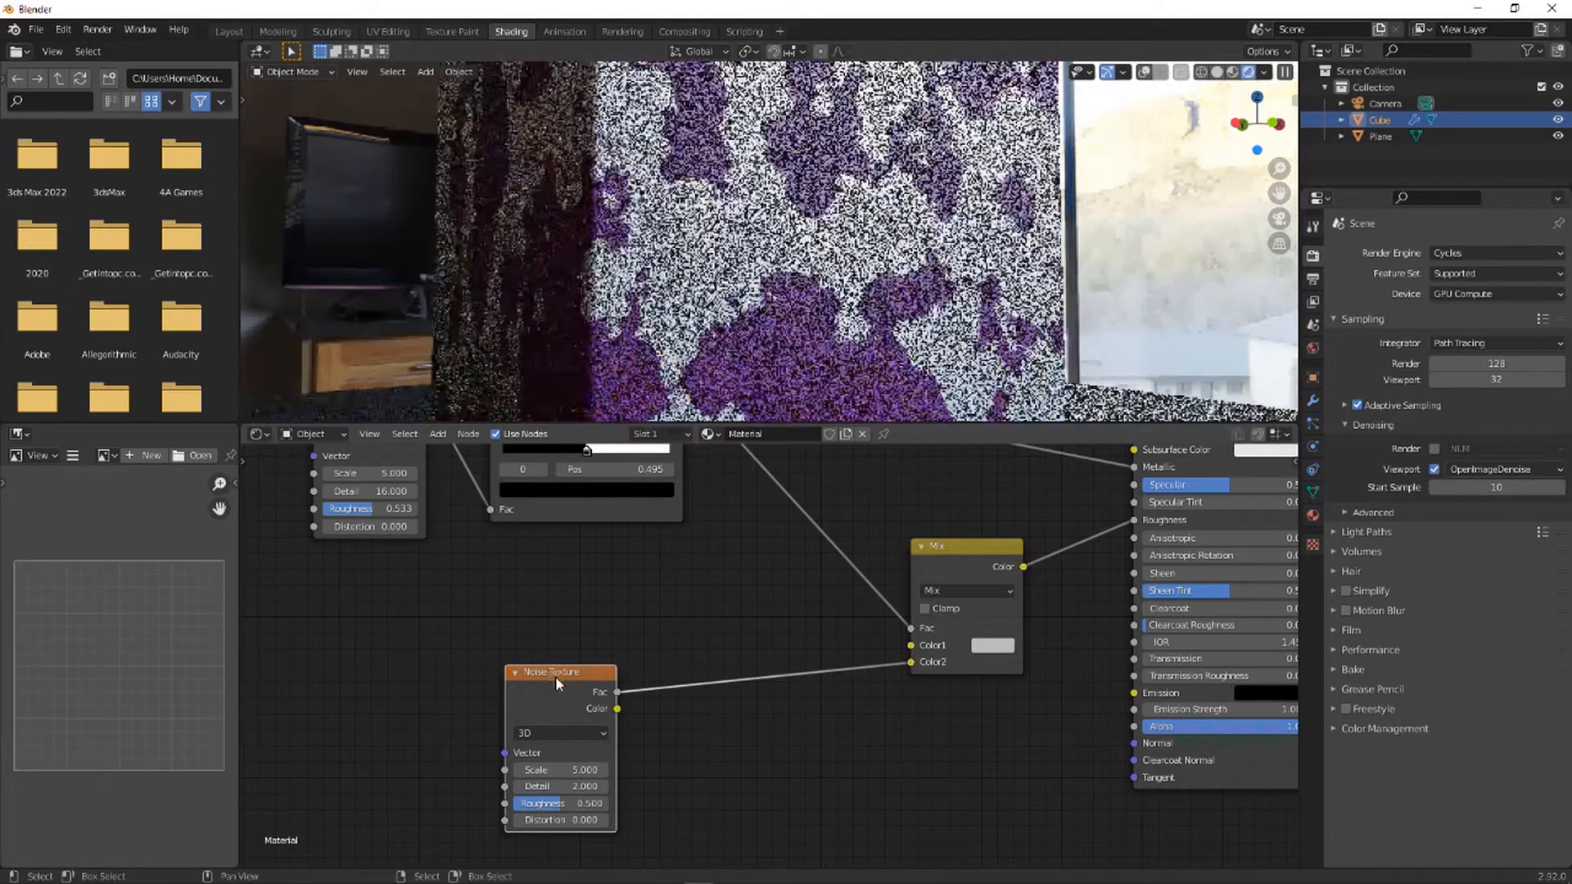
drag(555, 676, 487, 677)
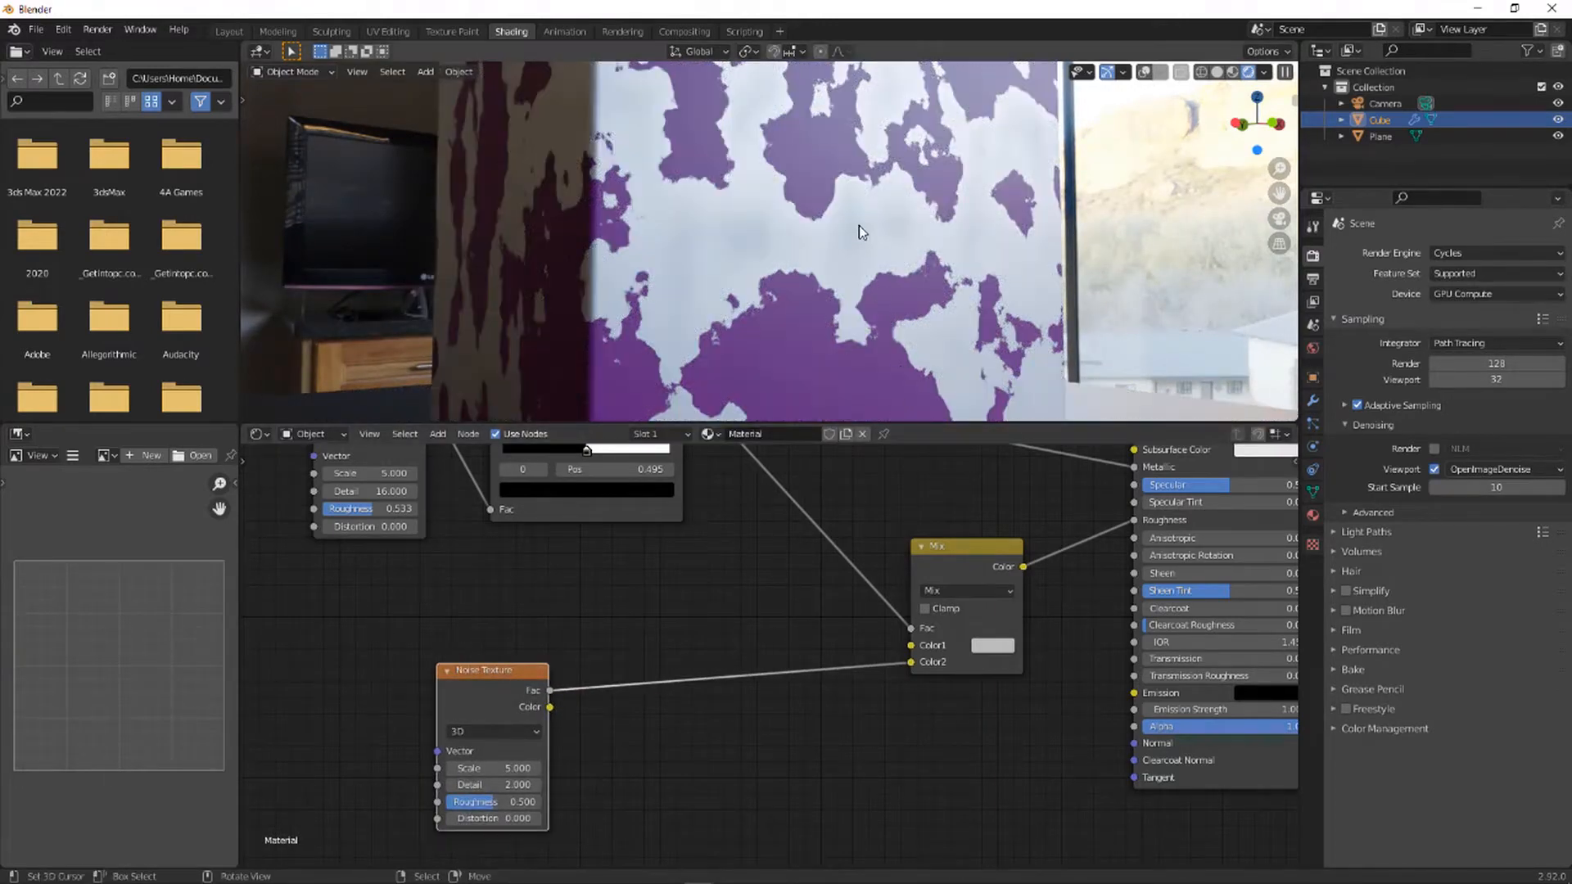
- Insert a ColorRamp between the new Noise Texture and the roughness Mix node's Color2, and space the two nodes out to the left
key(shift+a)
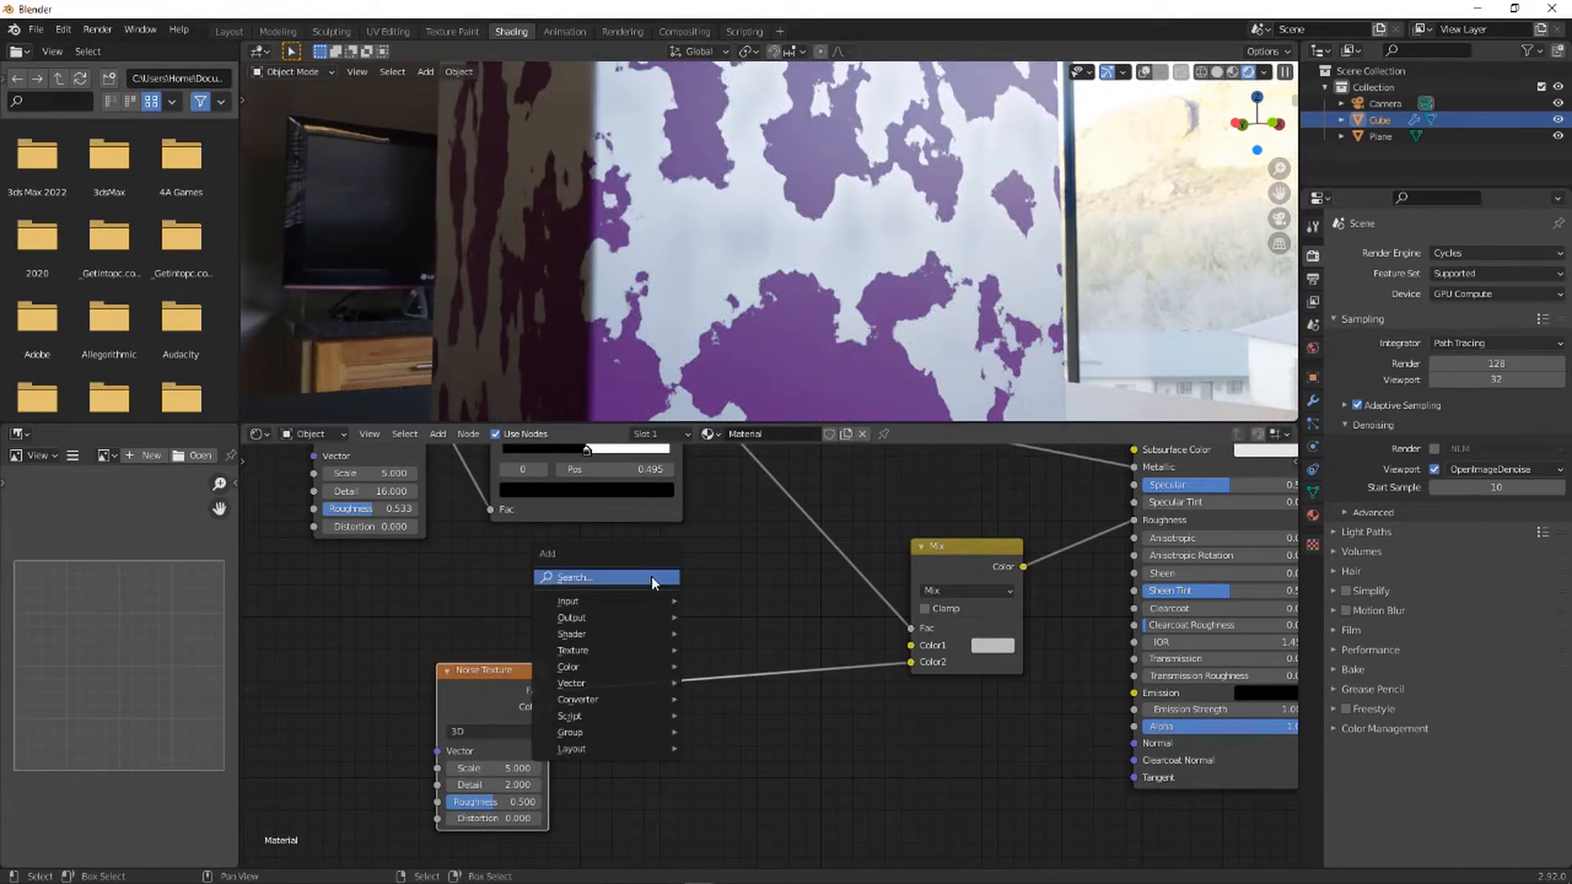
click(651, 577)
text(color)
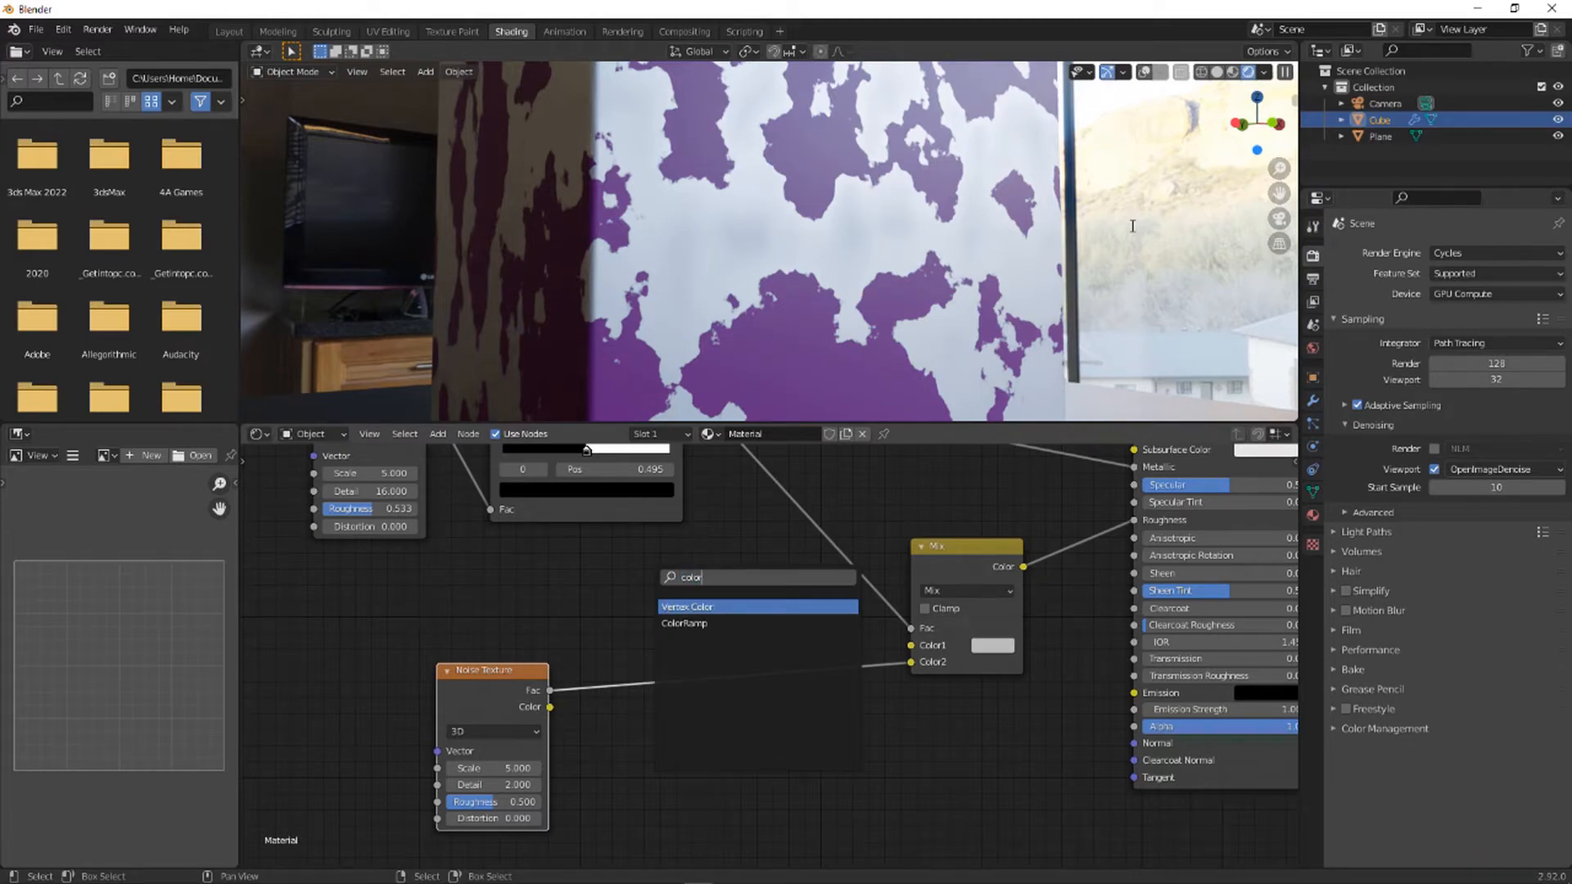
key(Down)
key(Return)
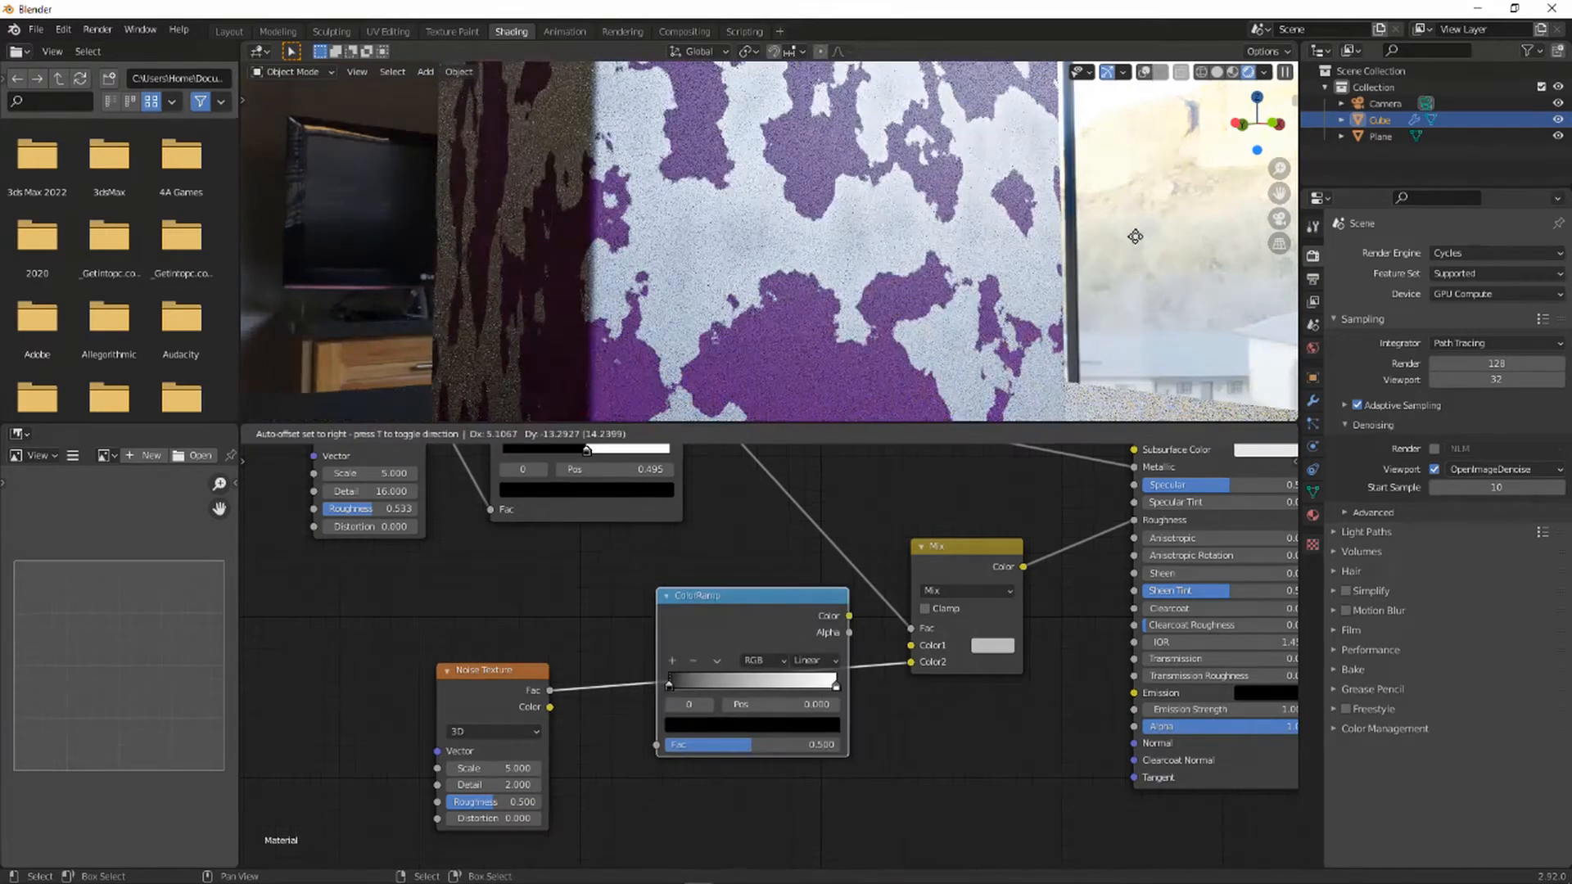
click(1026, 459)
drag(768, 607, 726, 622)
drag(524, 690, 416, 695)
drag(747, 641, 637, 652)
- Look up the Node Wrangler add-on in the preferences to check that it is enabled
click(63, 28)
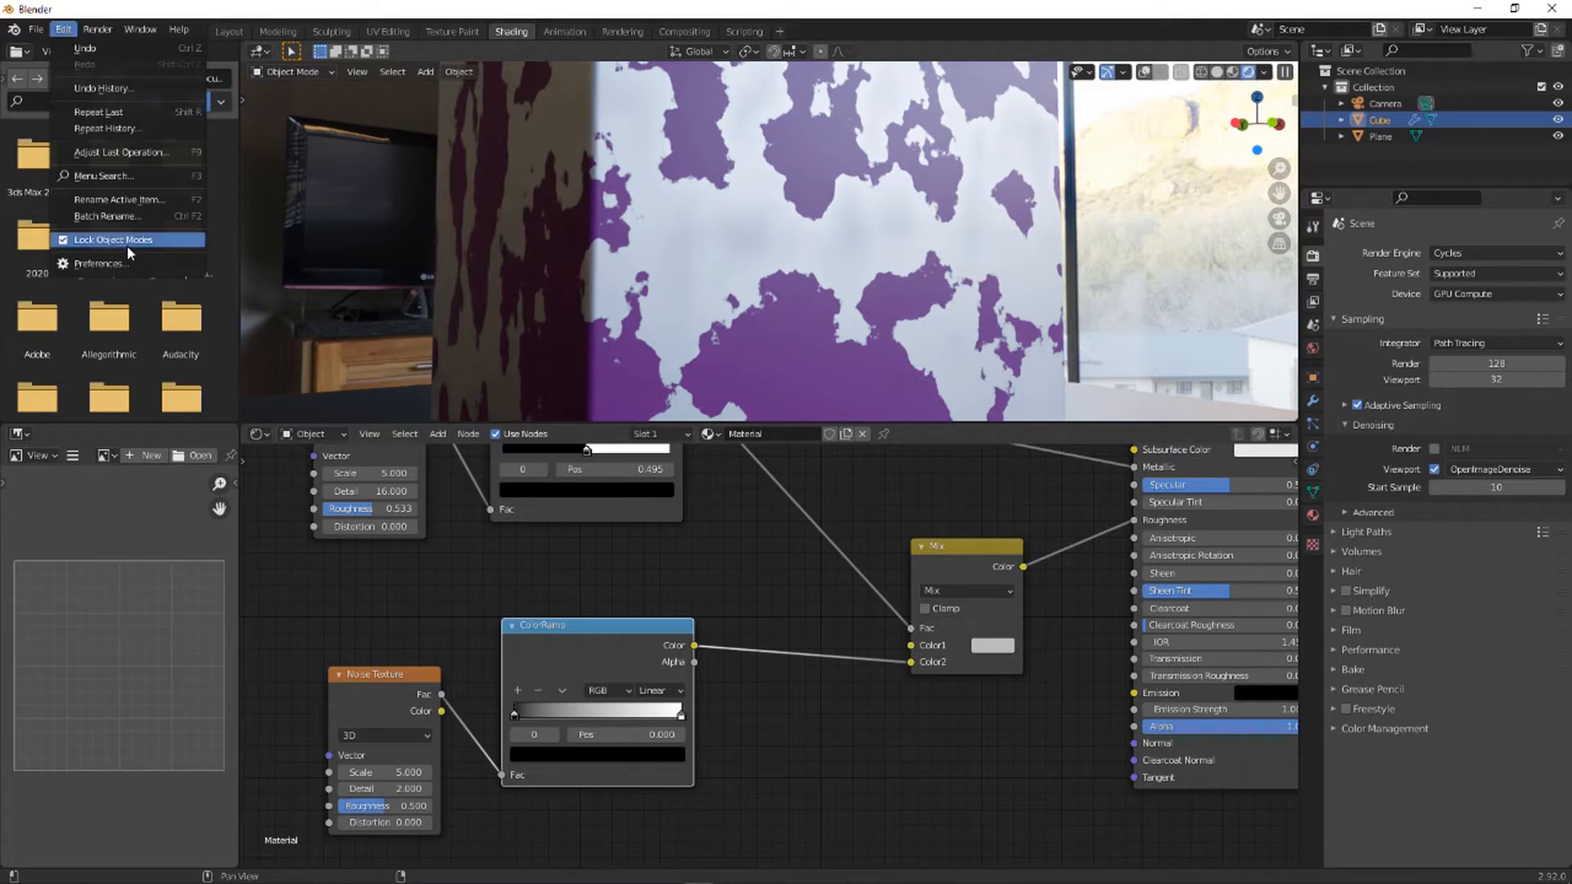
click(109, 264)
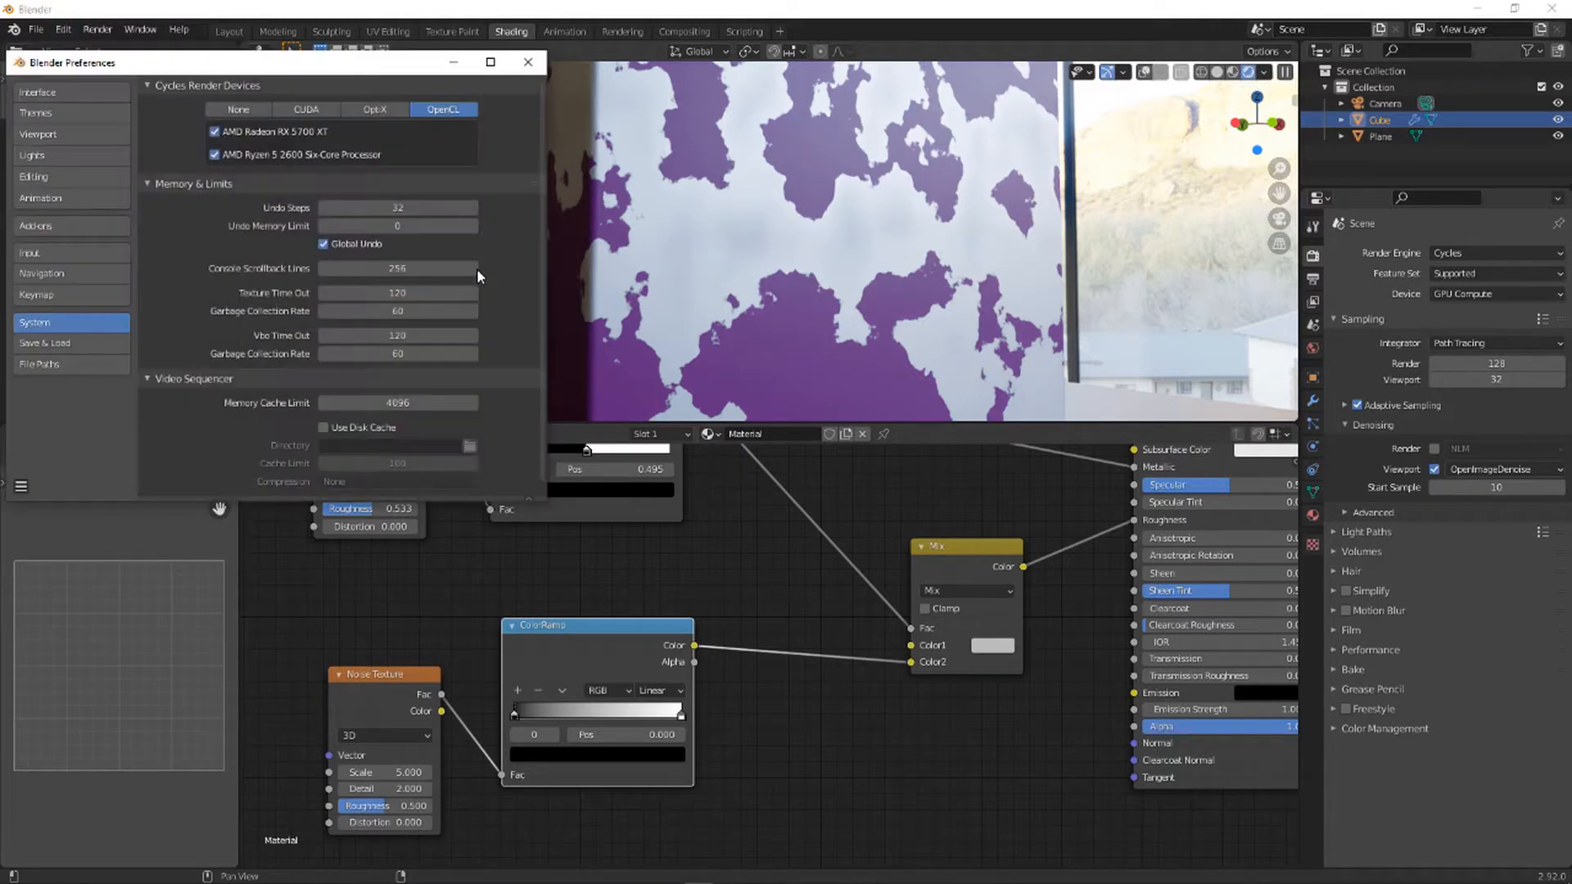
click(78, 223)
click(482, 112)
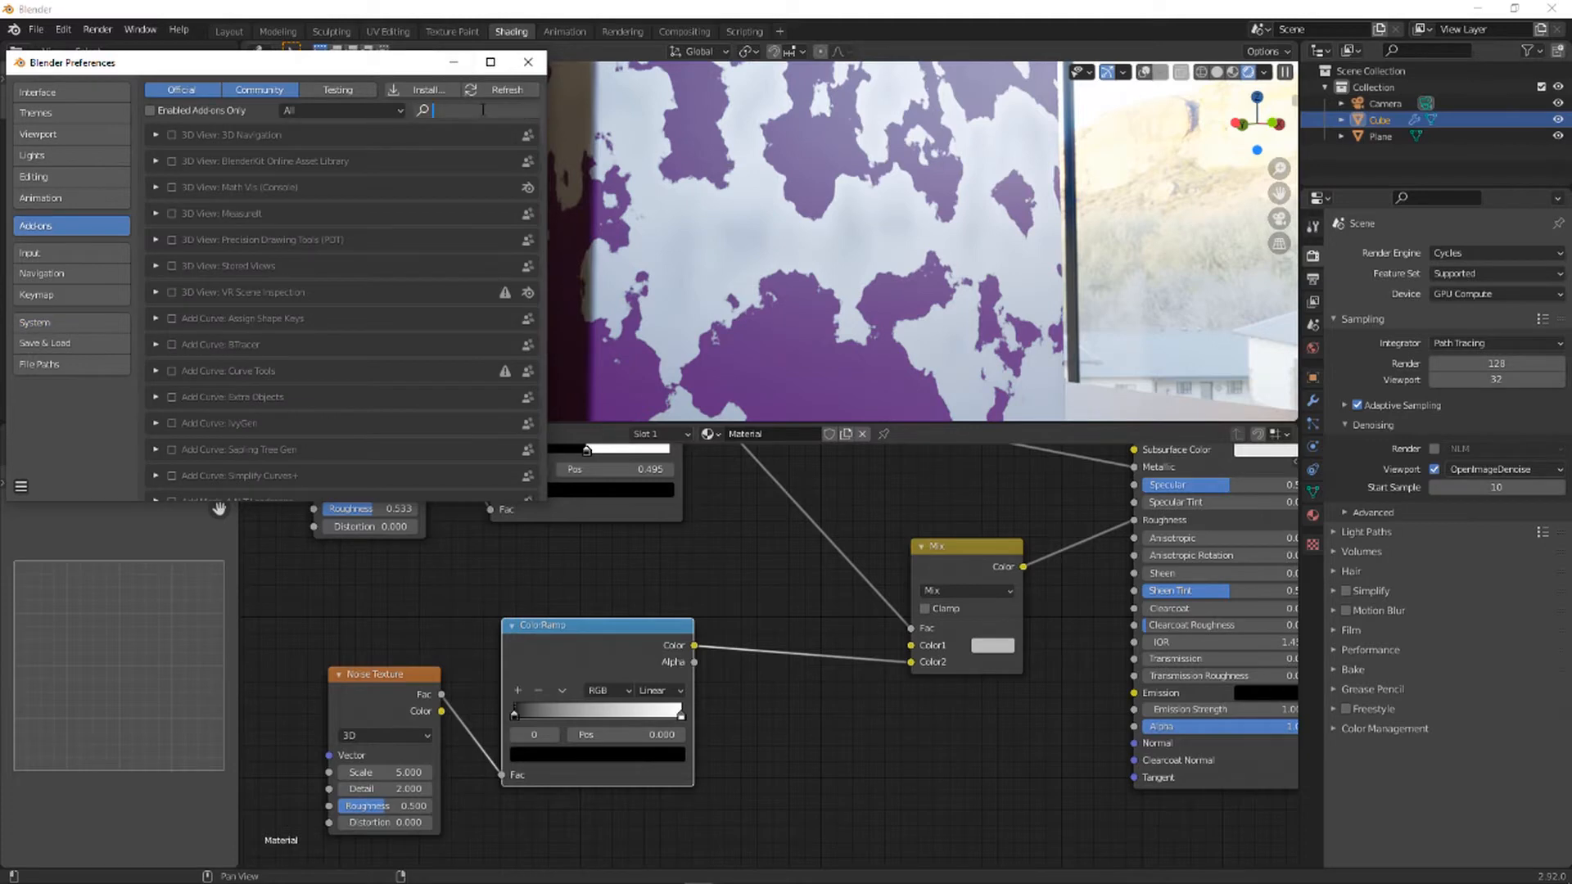
text(node)
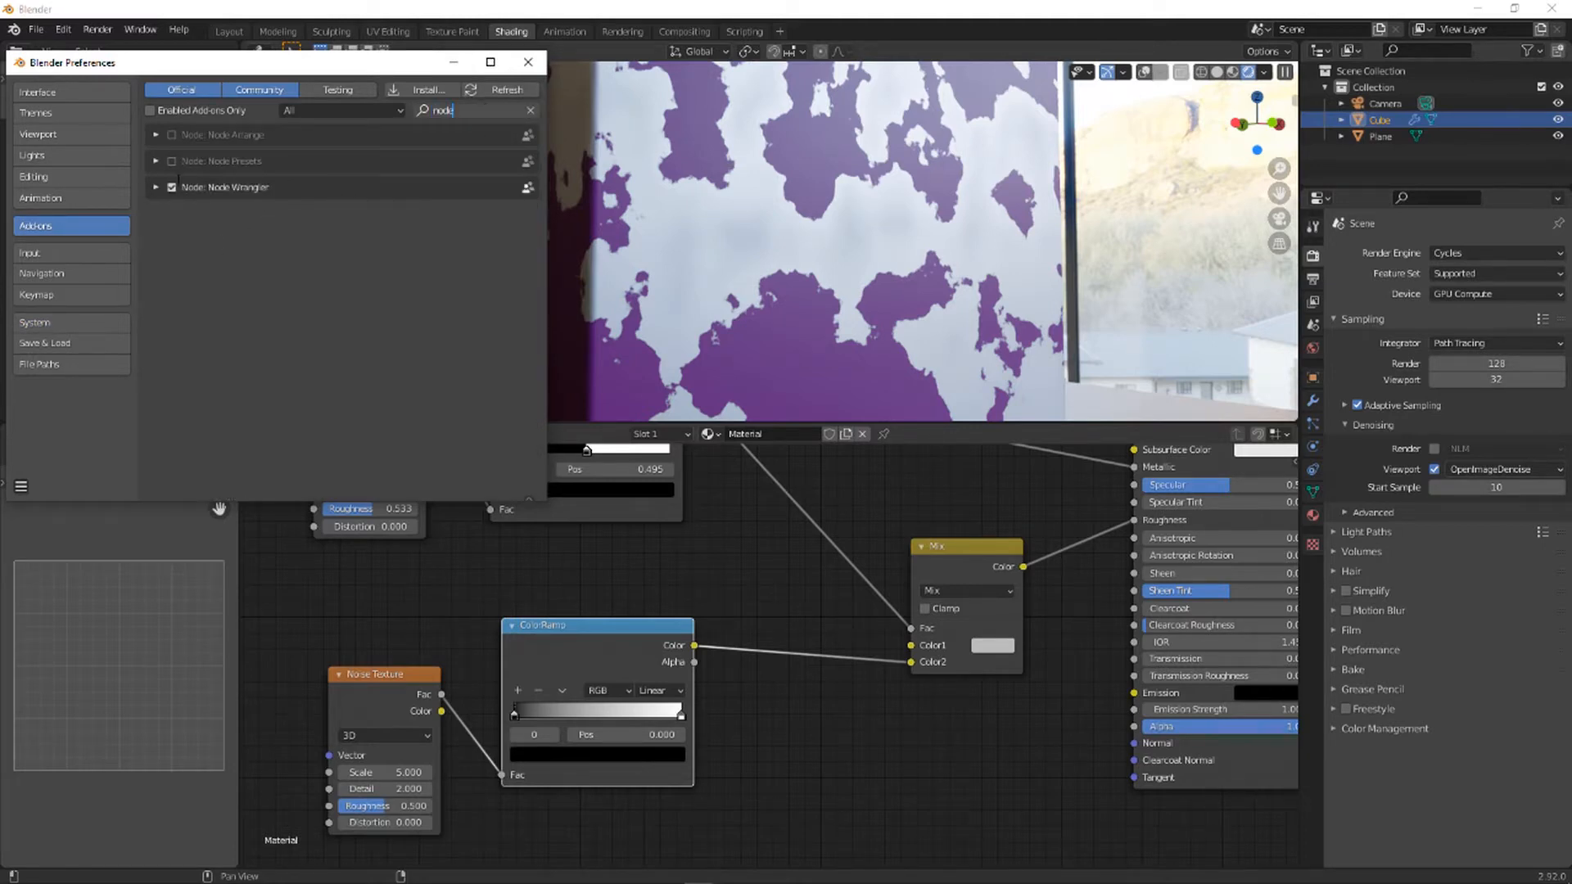
click(528, 62)
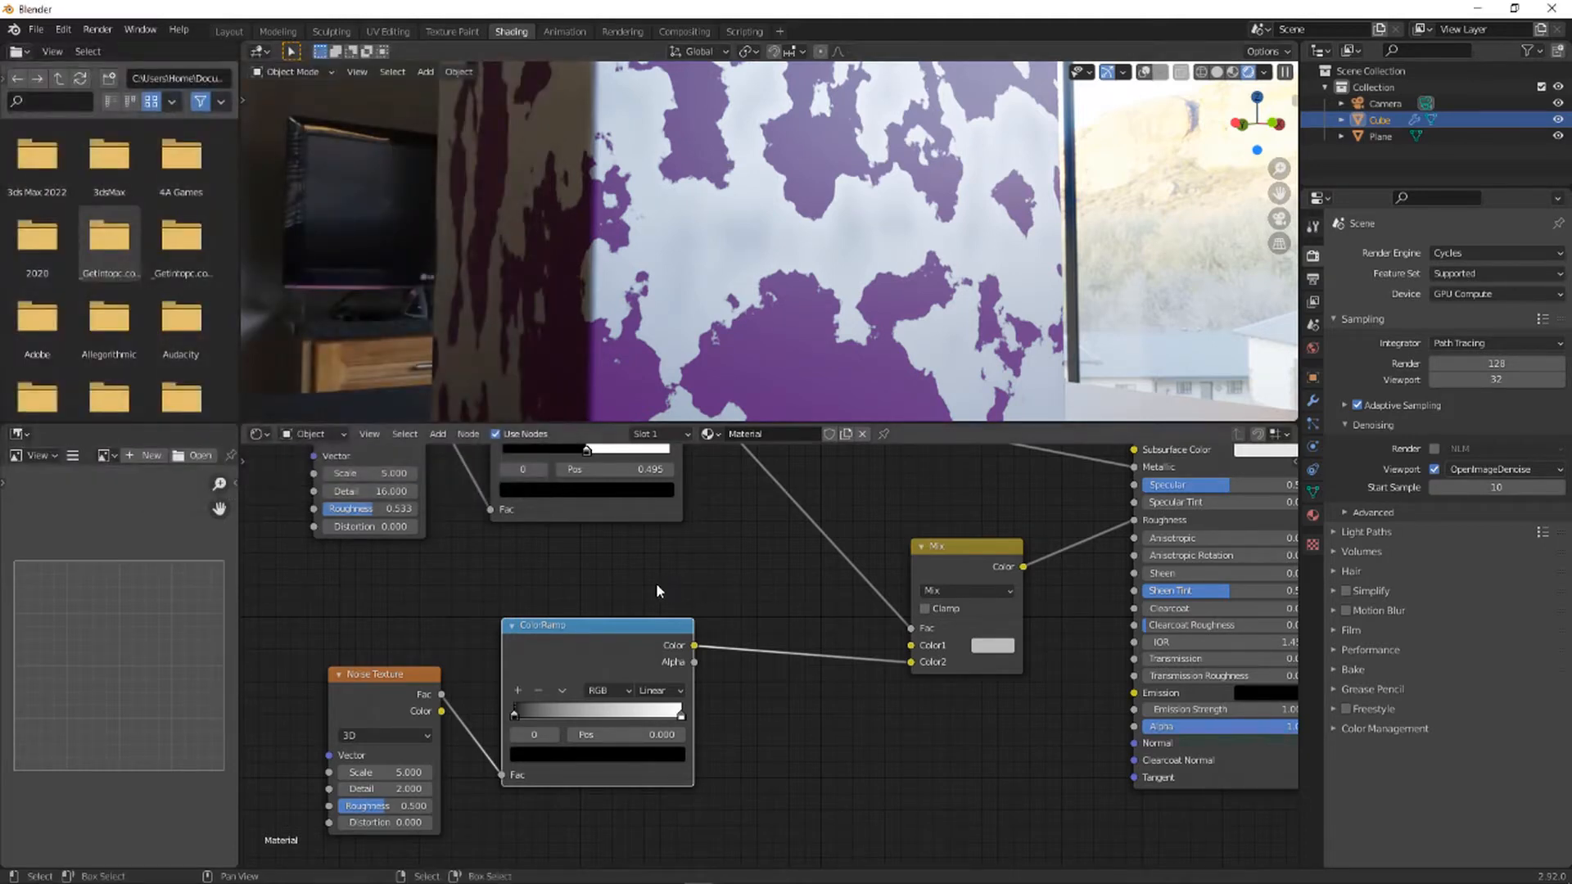
- Preview the new ColorRamp's output directly on the cube and set its Noise Texture's Scale to 15
ctrl+shift+click(603, 647)
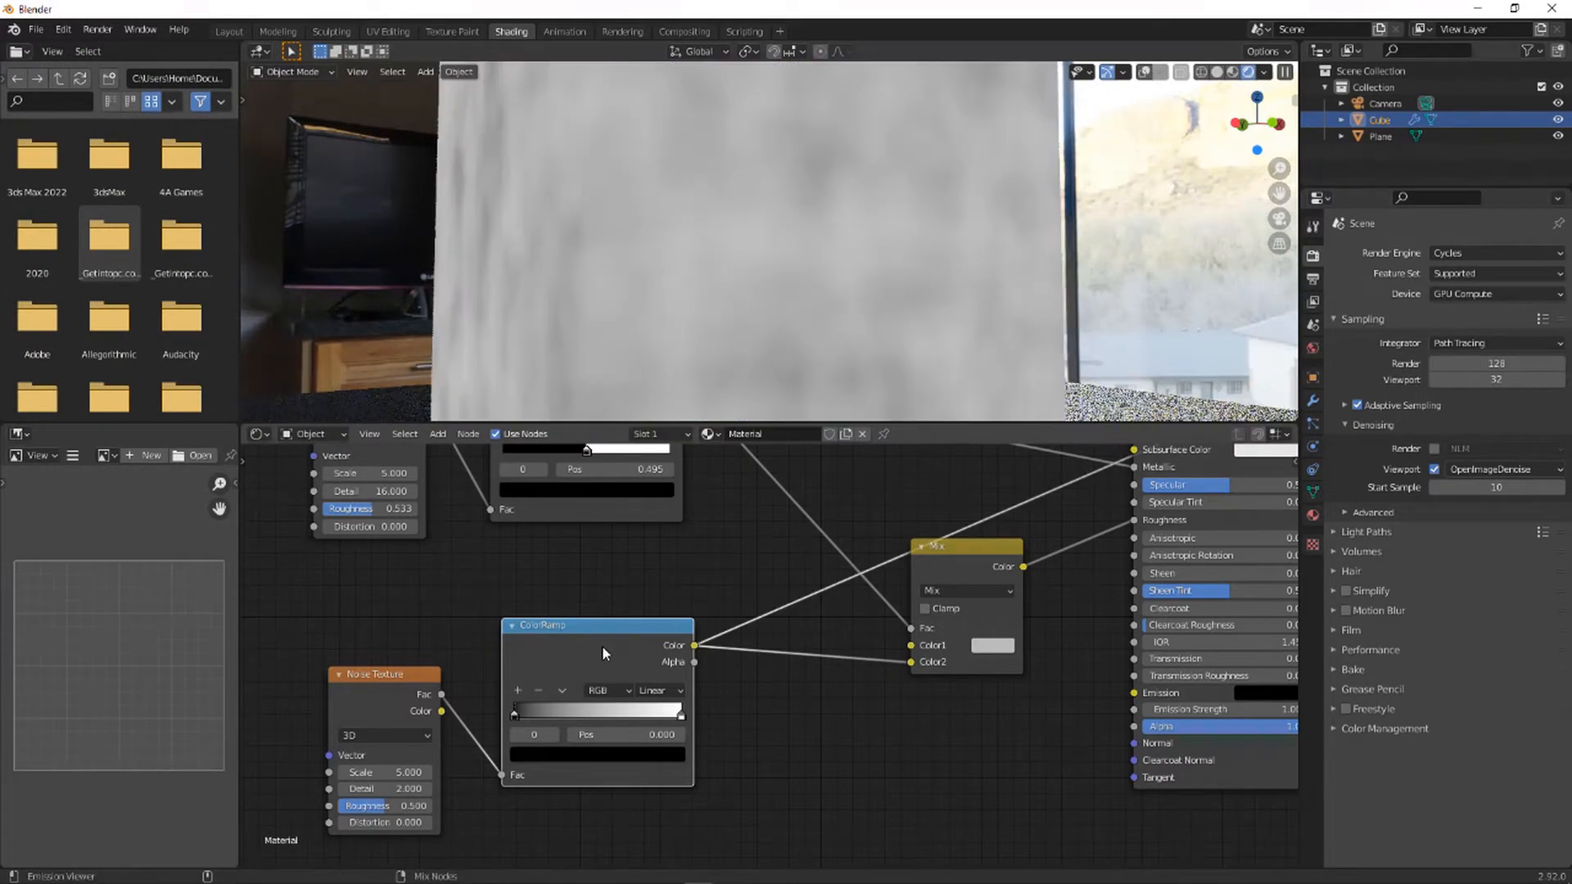
scroll(823, 513, down, 1)
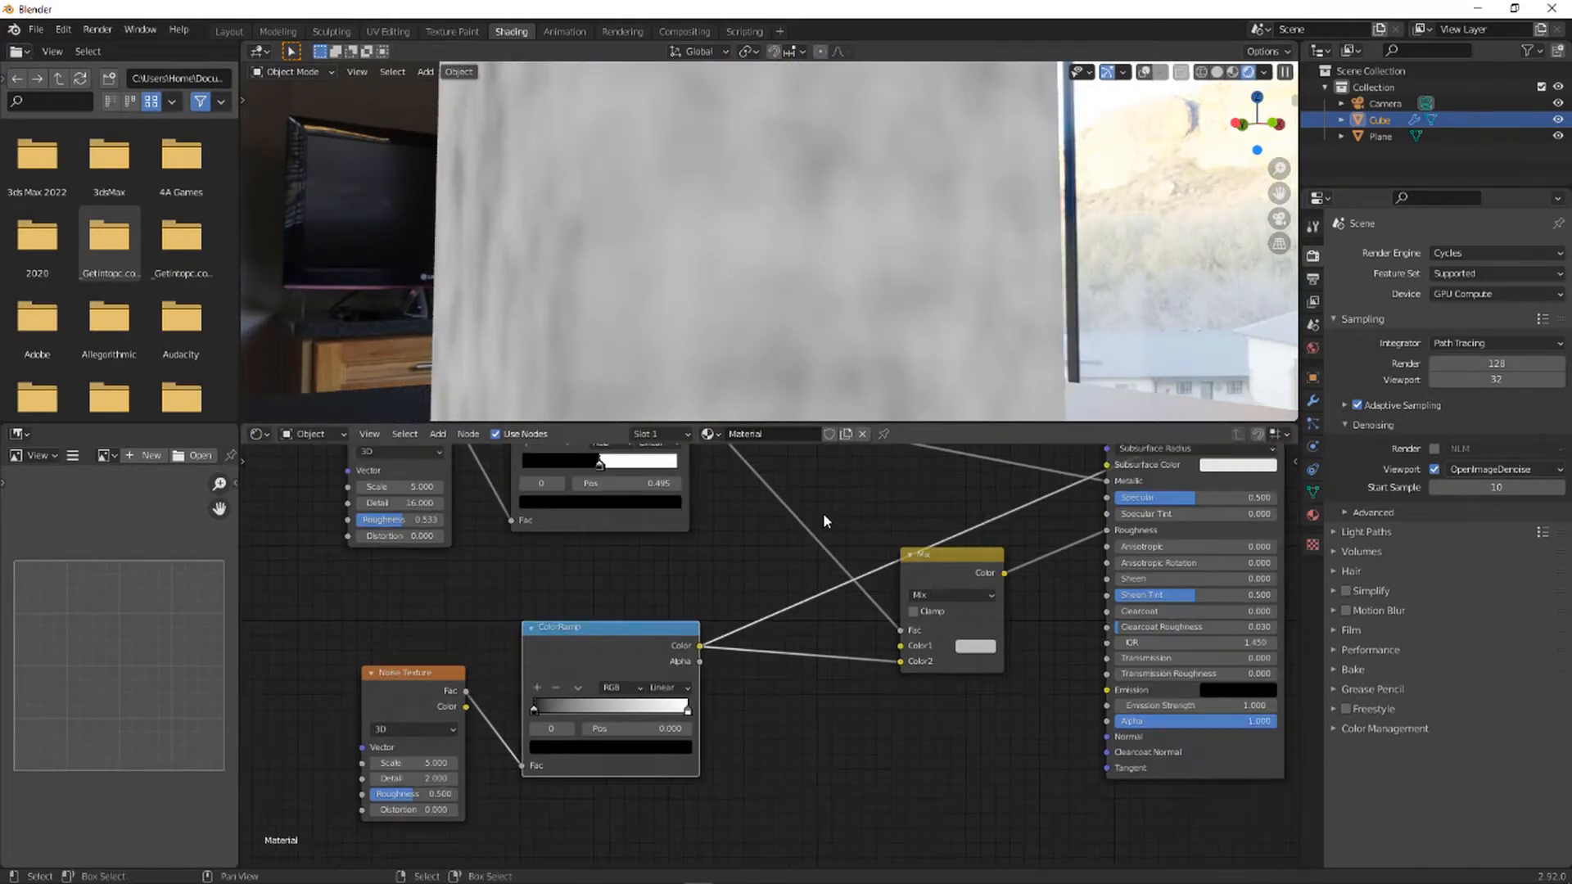
scroll(567, 665, up, 1)
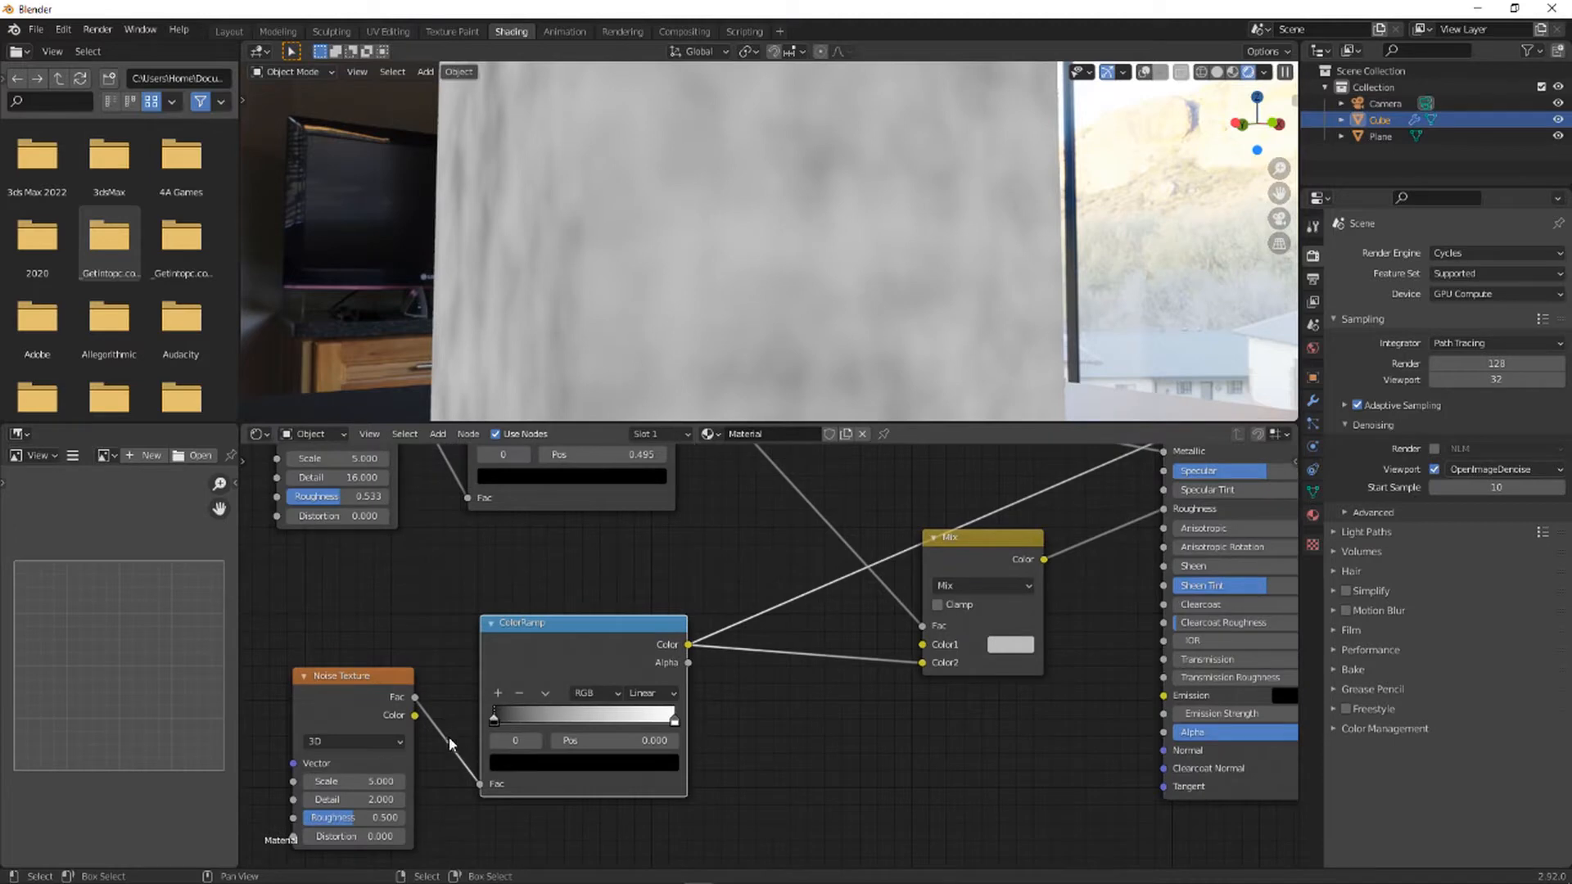
click(375, 782)
text(10)
key(BackSpace)
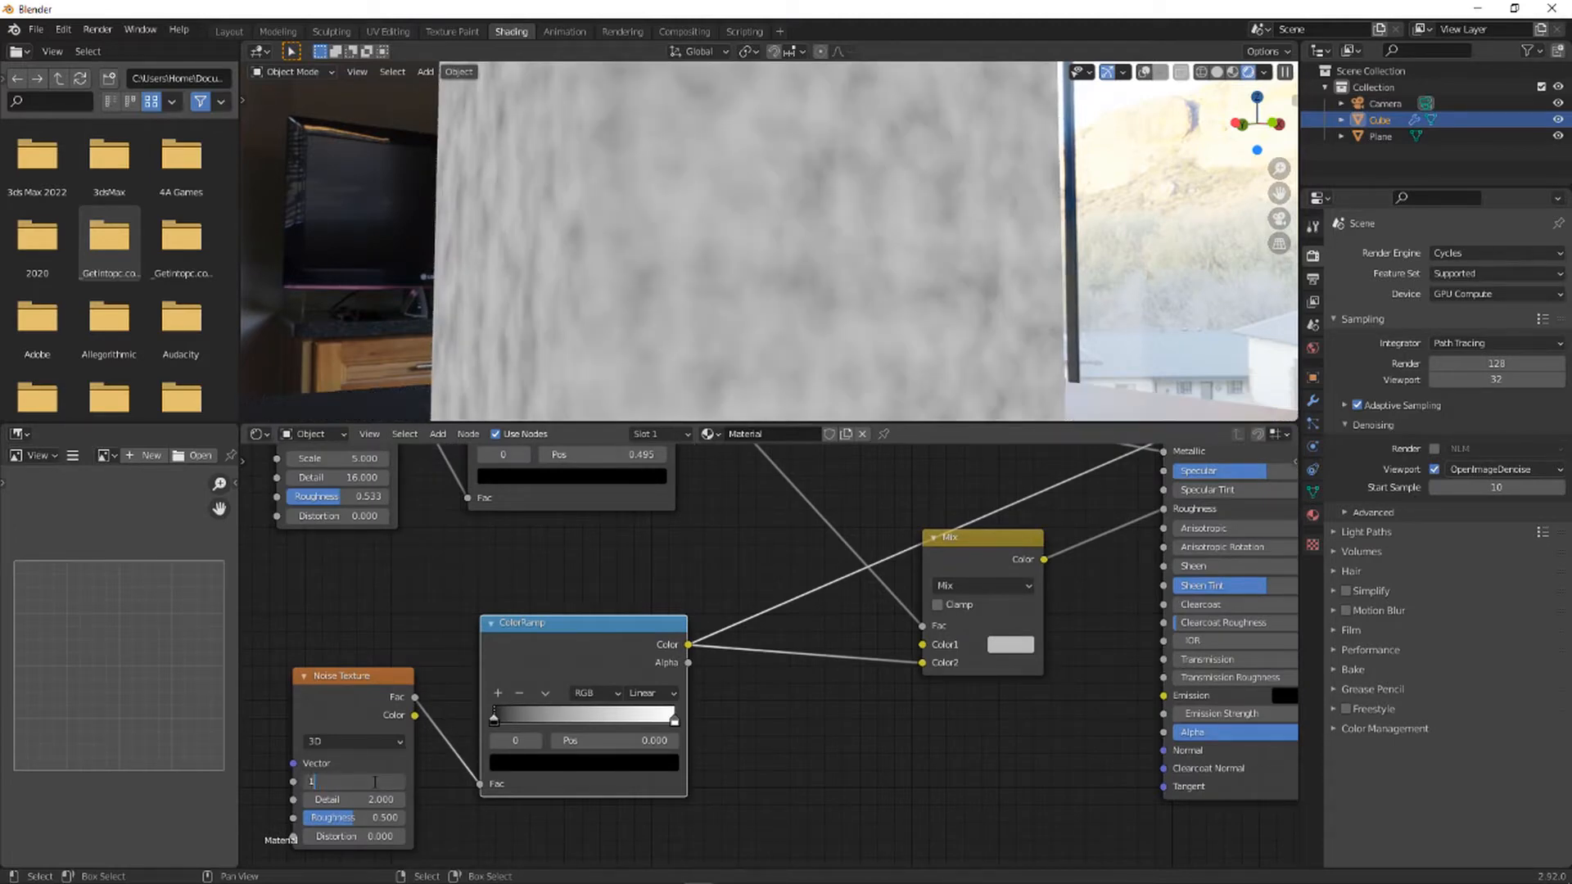
text(5)
key(Return)
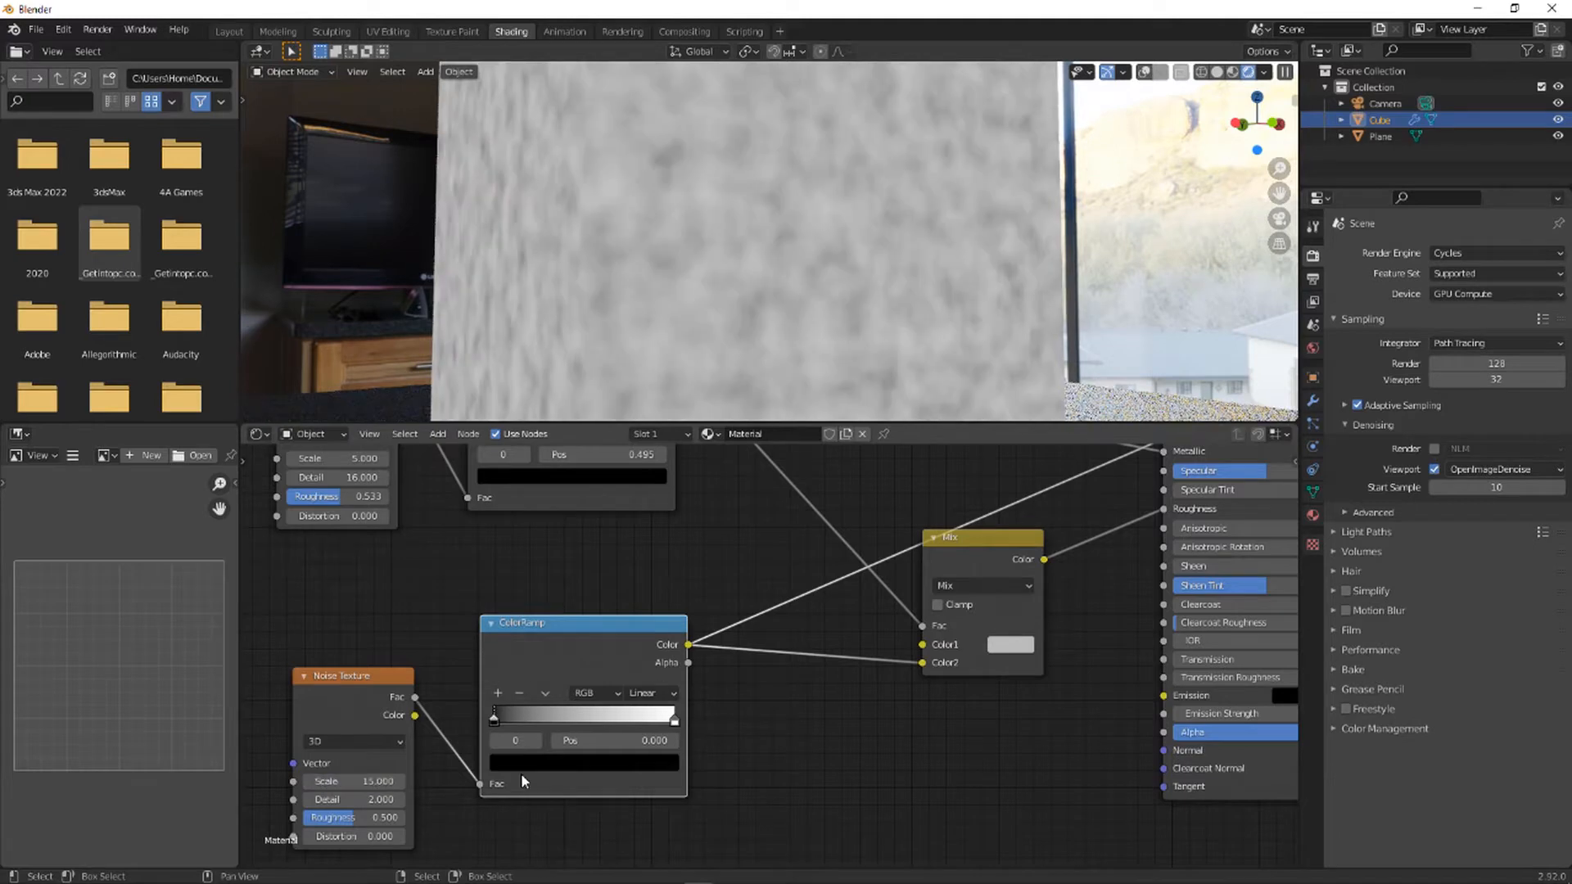
- Tighten the new ColorRamp by moving the black stop to about 0.218 and the white stop to 0.700
scroll(486, 723, up, 1)
drag(457, 725, 509, 717)
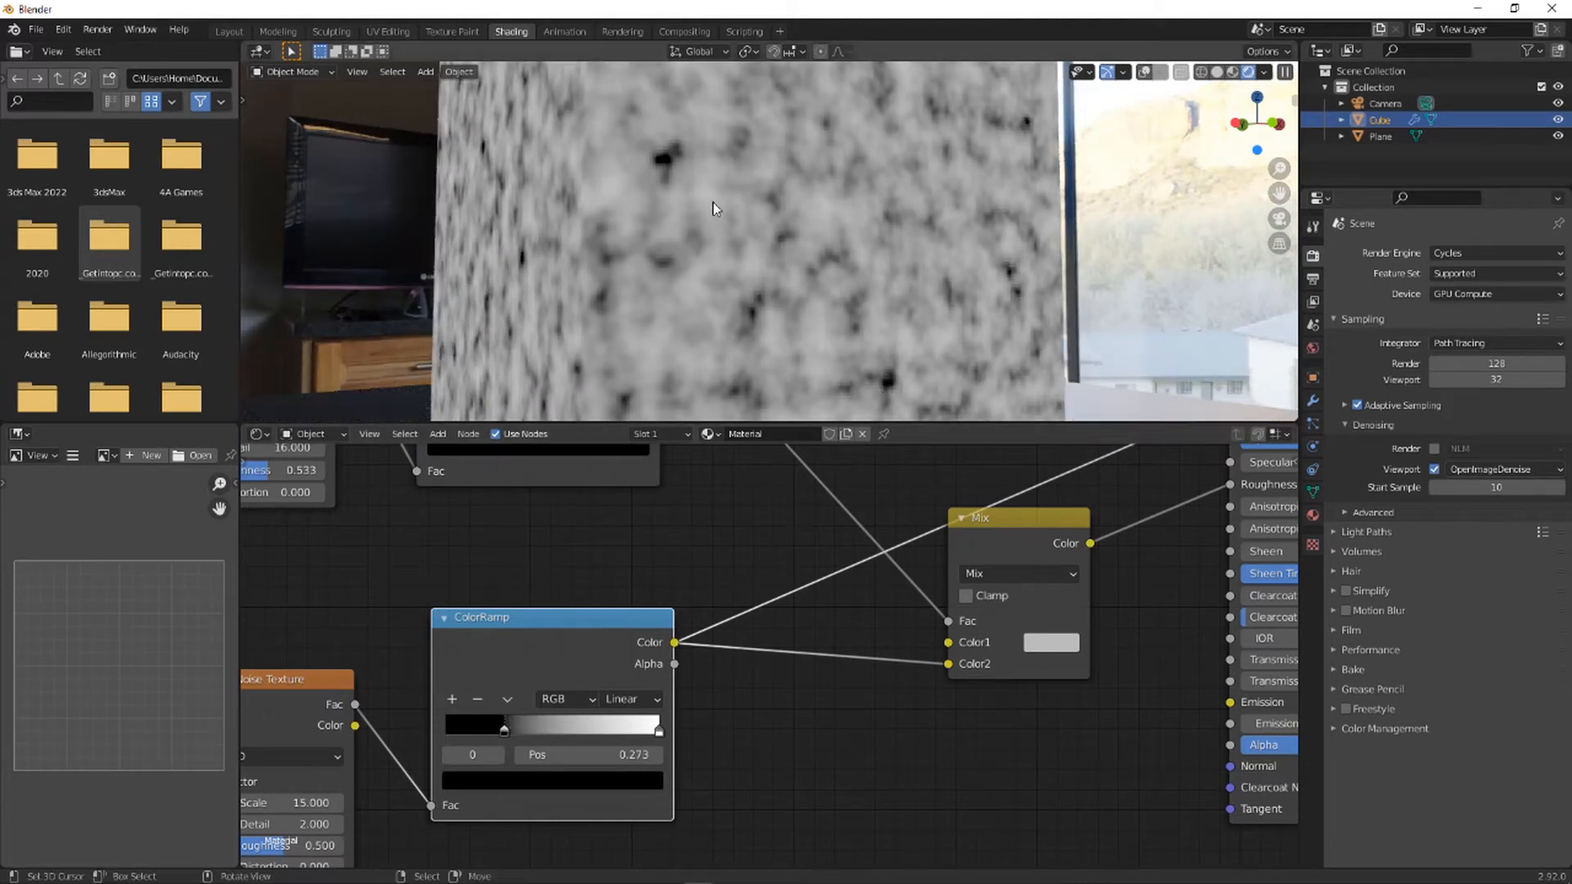
drag(507, 728, 496, 726)
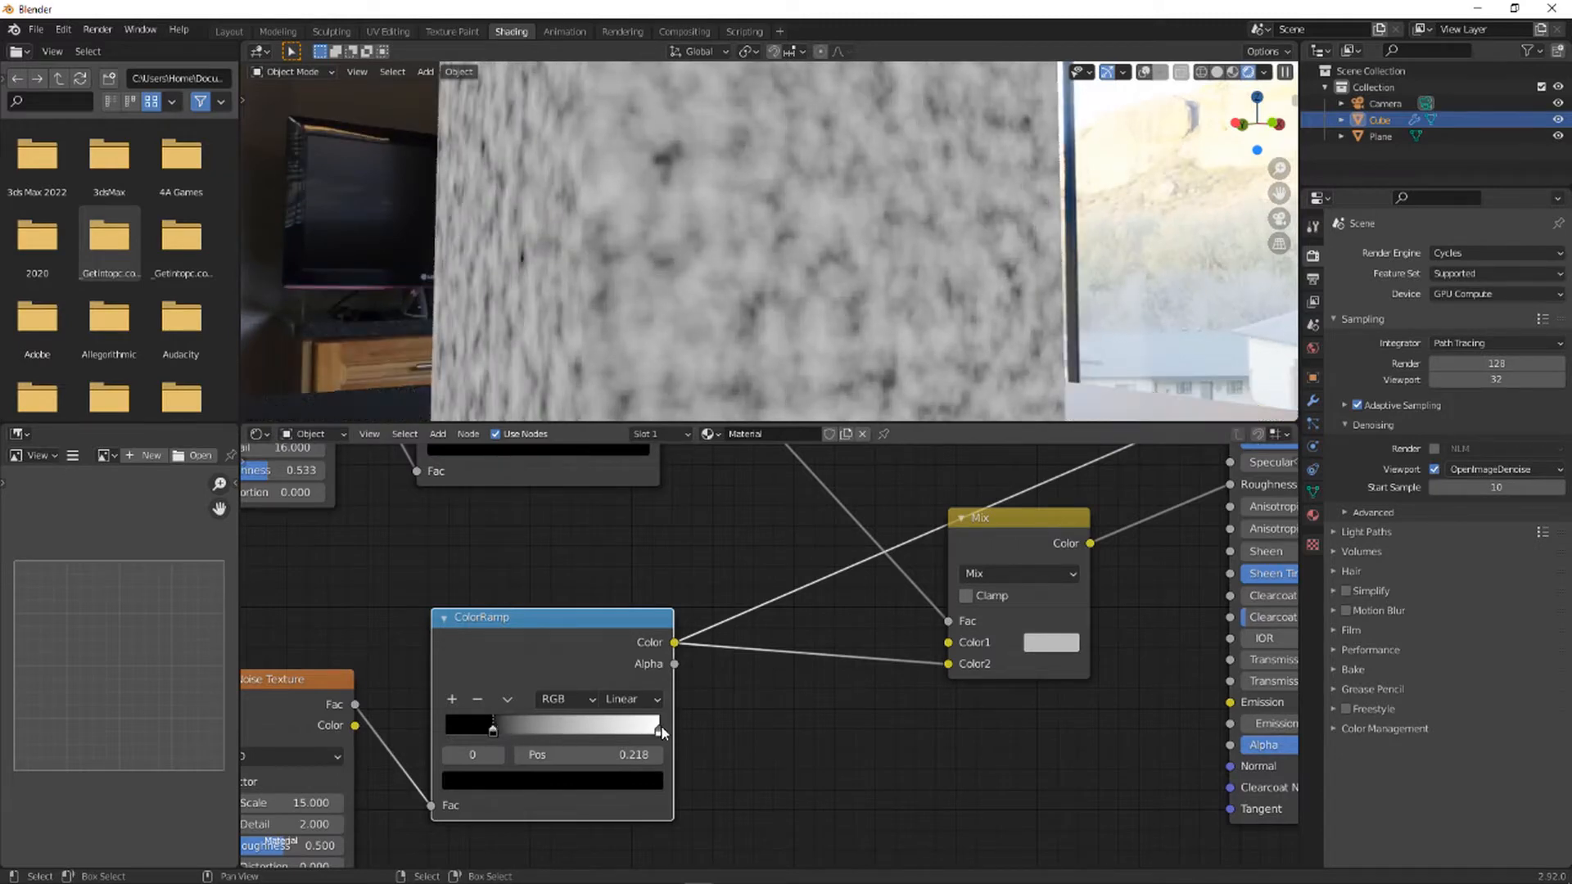
drag(655, 727, 595, 727)
- Set the second Noise Texture's Detail to 16 and its Roughness to 0.8
middle_drag(518, 762, 635, 694)
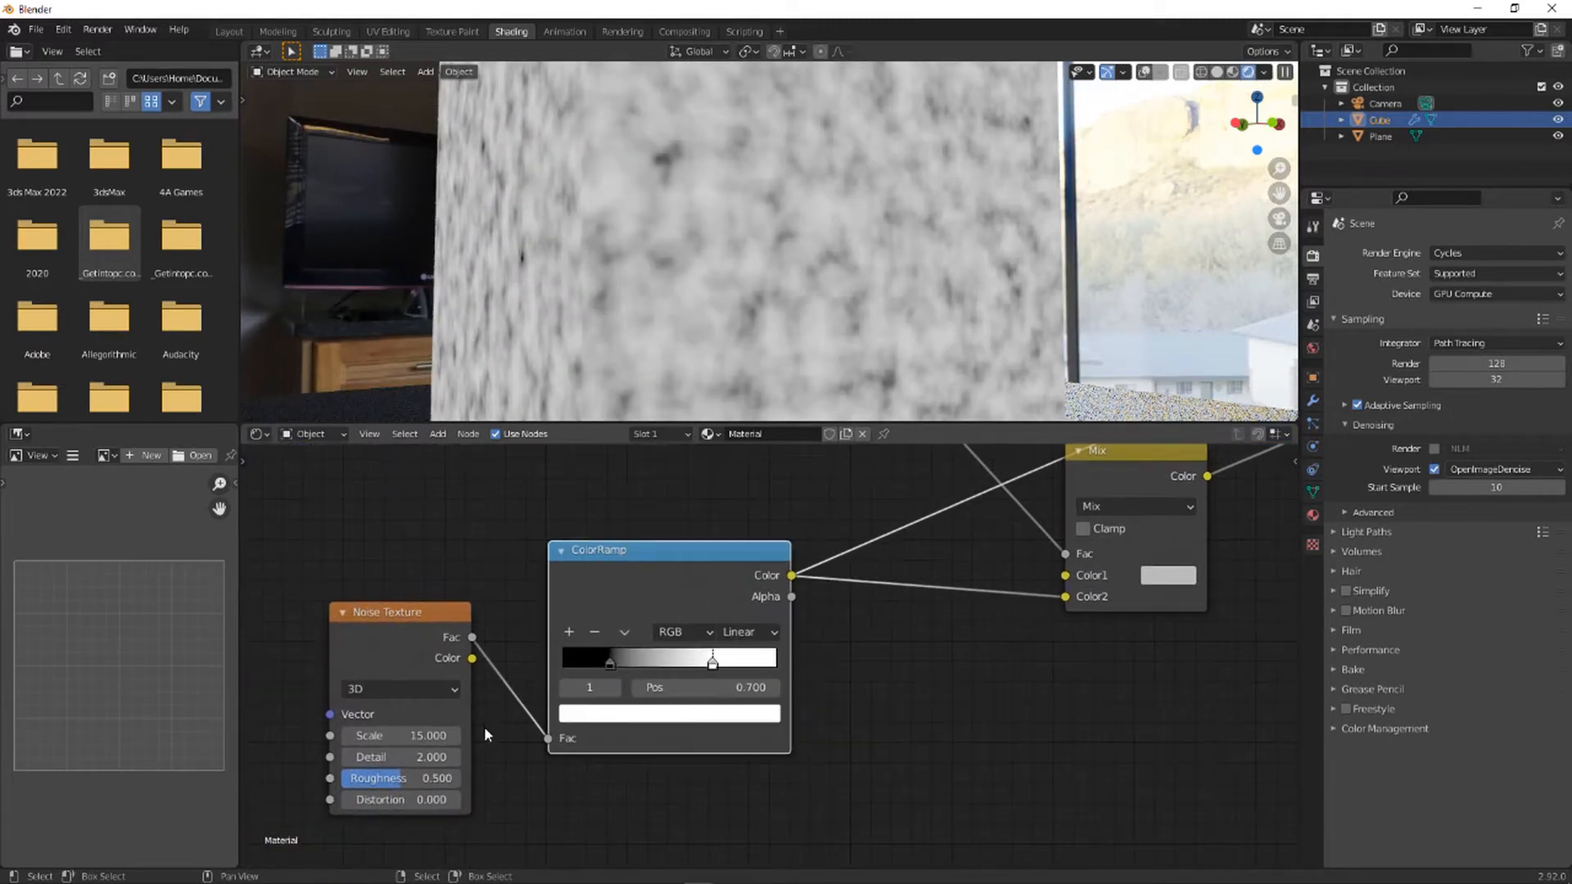
drag(391, 757, 437, 778)
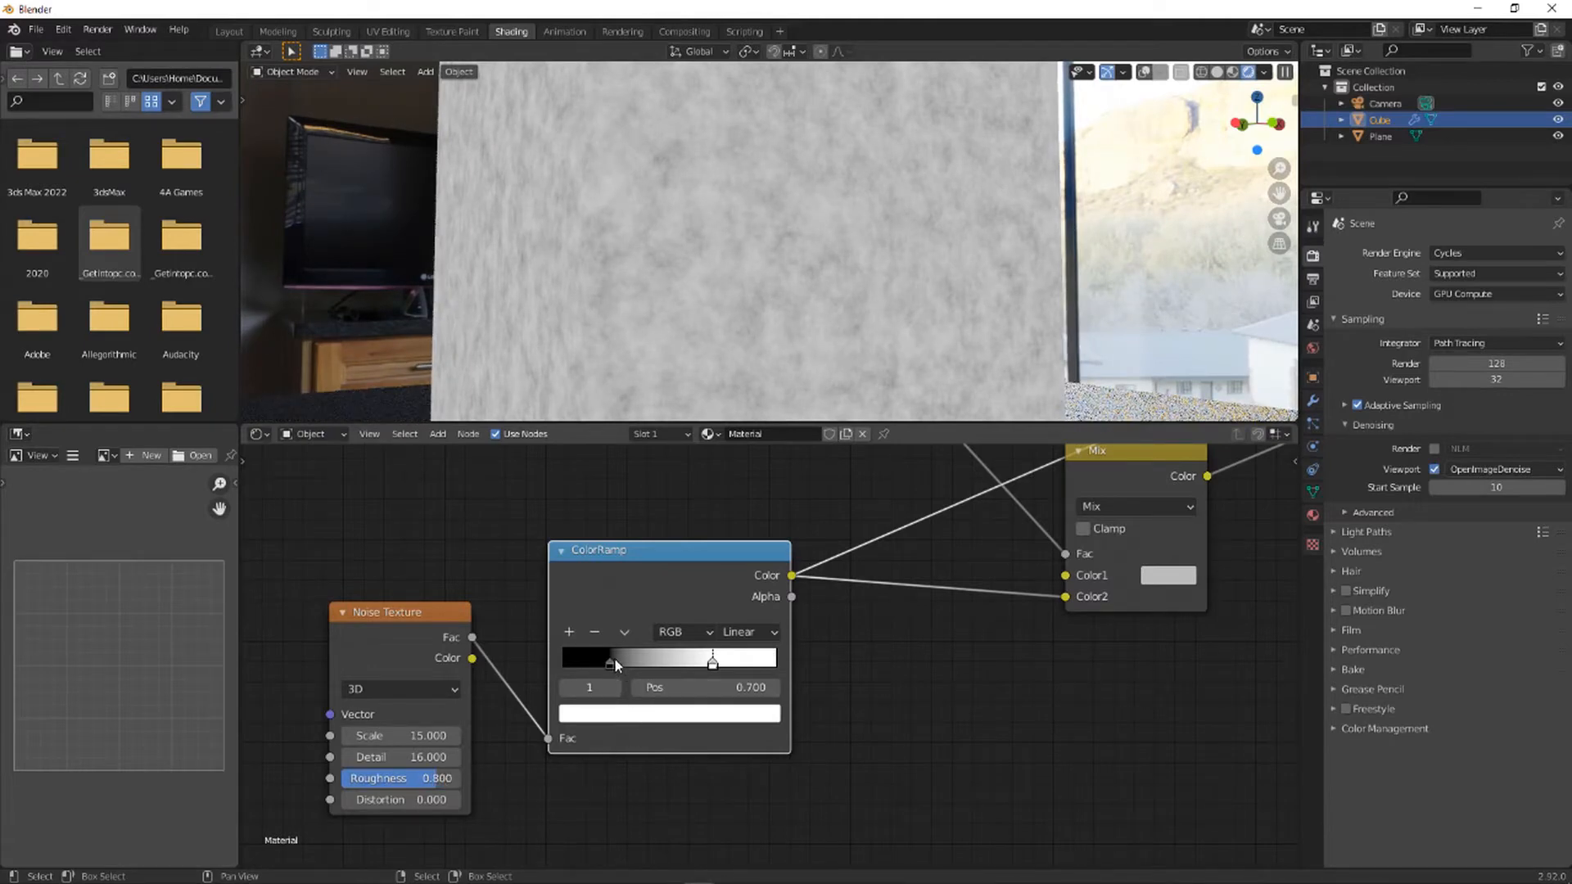
- Raise the roughness ColorRamp's contrast by moving the black stop to about 0.35, and darken its white stop to mid-grey
drag(615, 659, 647, 662)
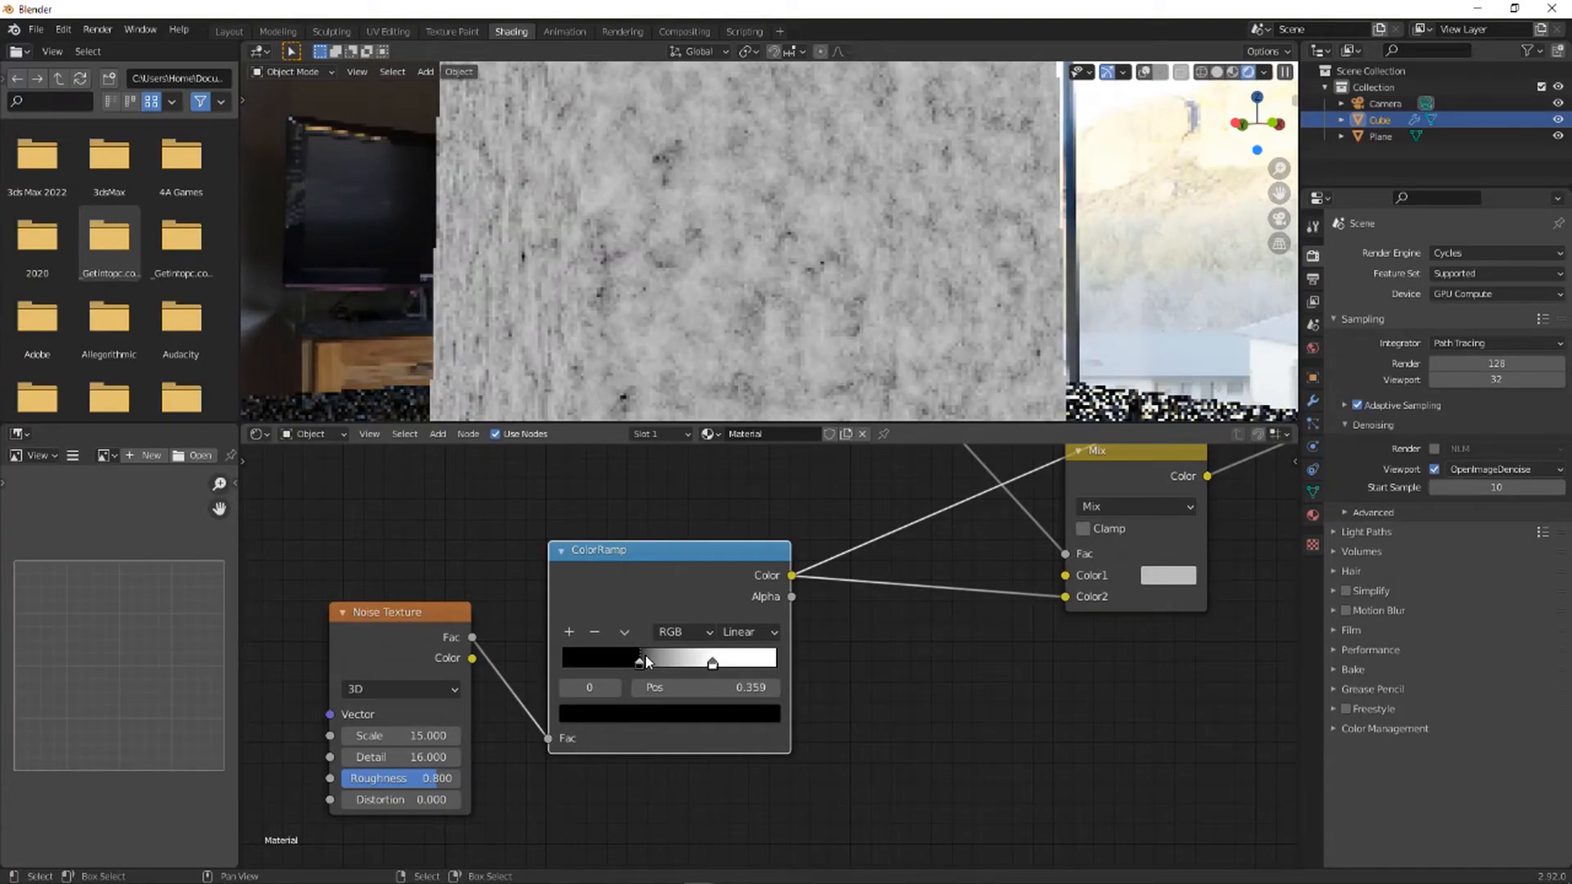
click(712, 661)
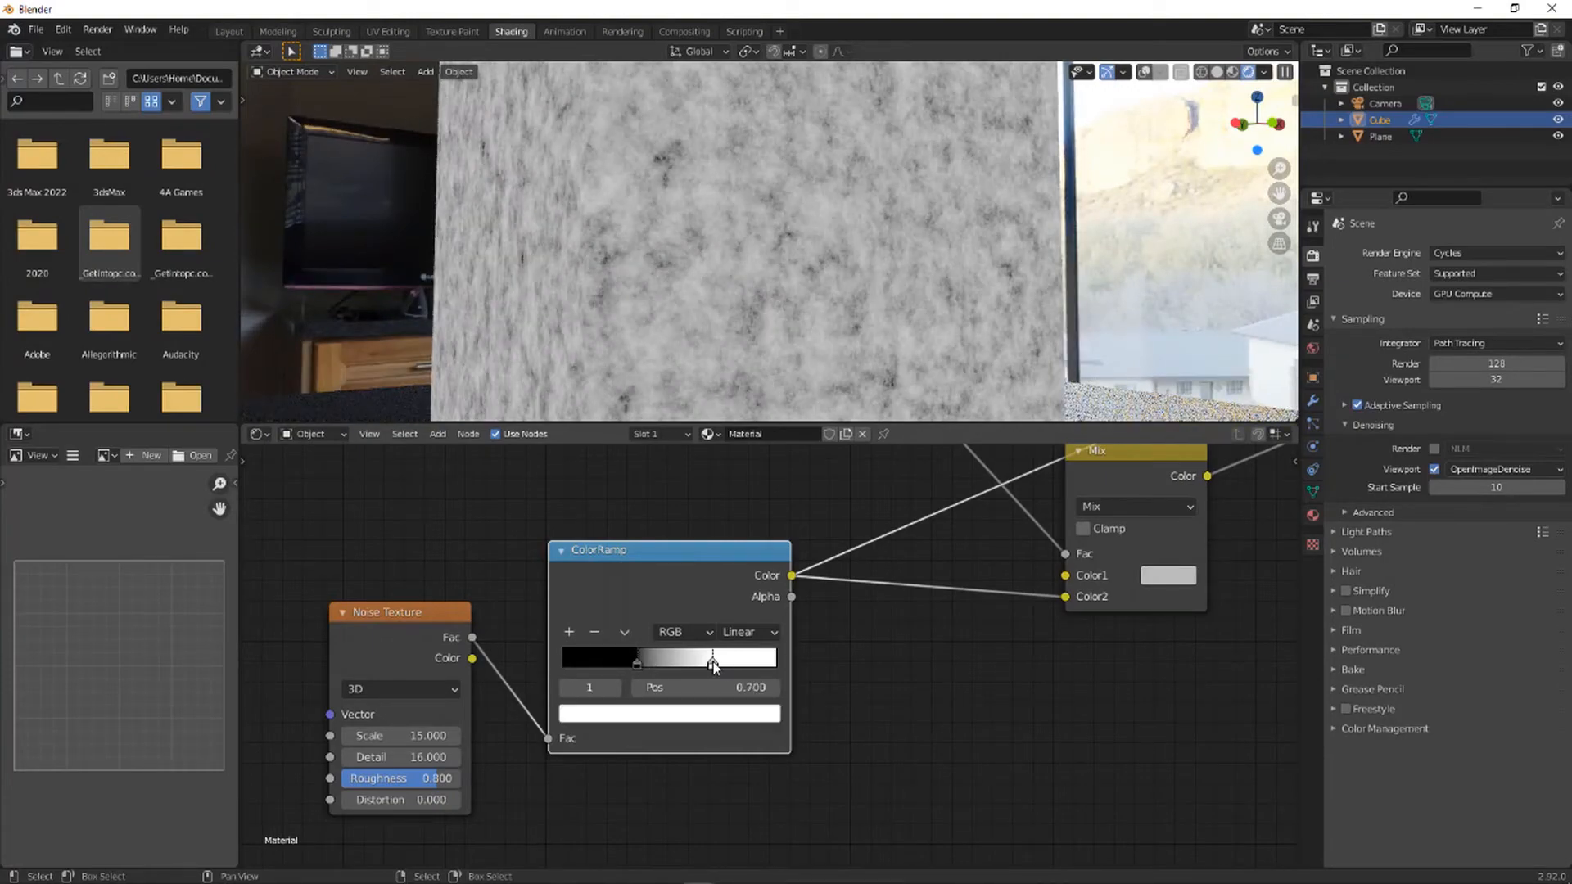
click(720, 713)
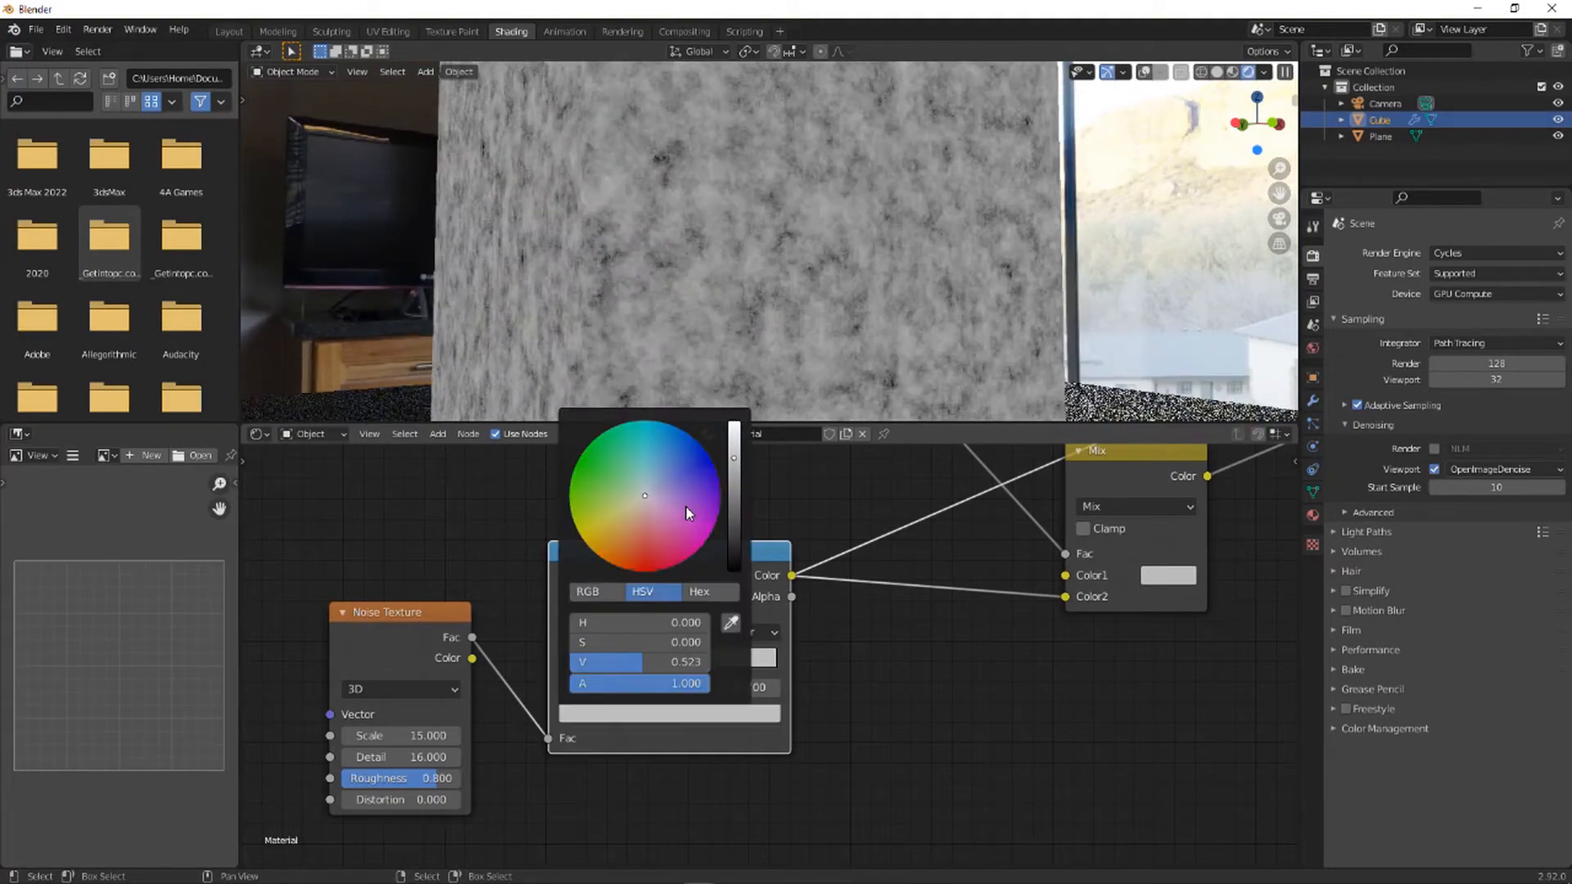
- Preview the full Principled BSDF shader on the cube again and inspect the metal's roughness variation from several angles
middle_drag(999, 598, 482, 656)
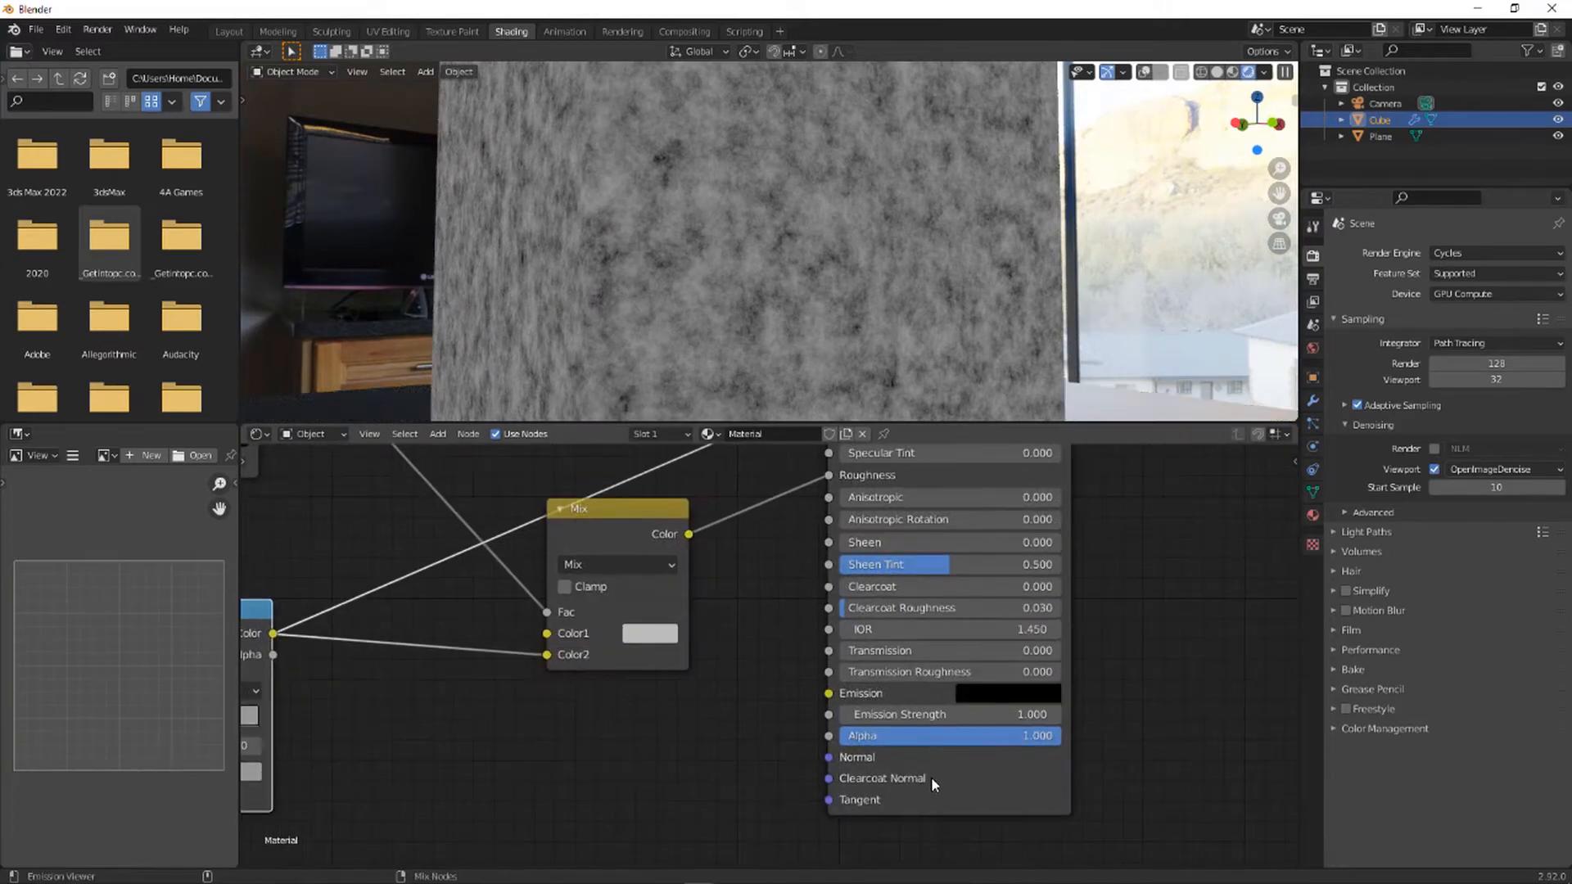
ctrl+shift+click(931, 778)
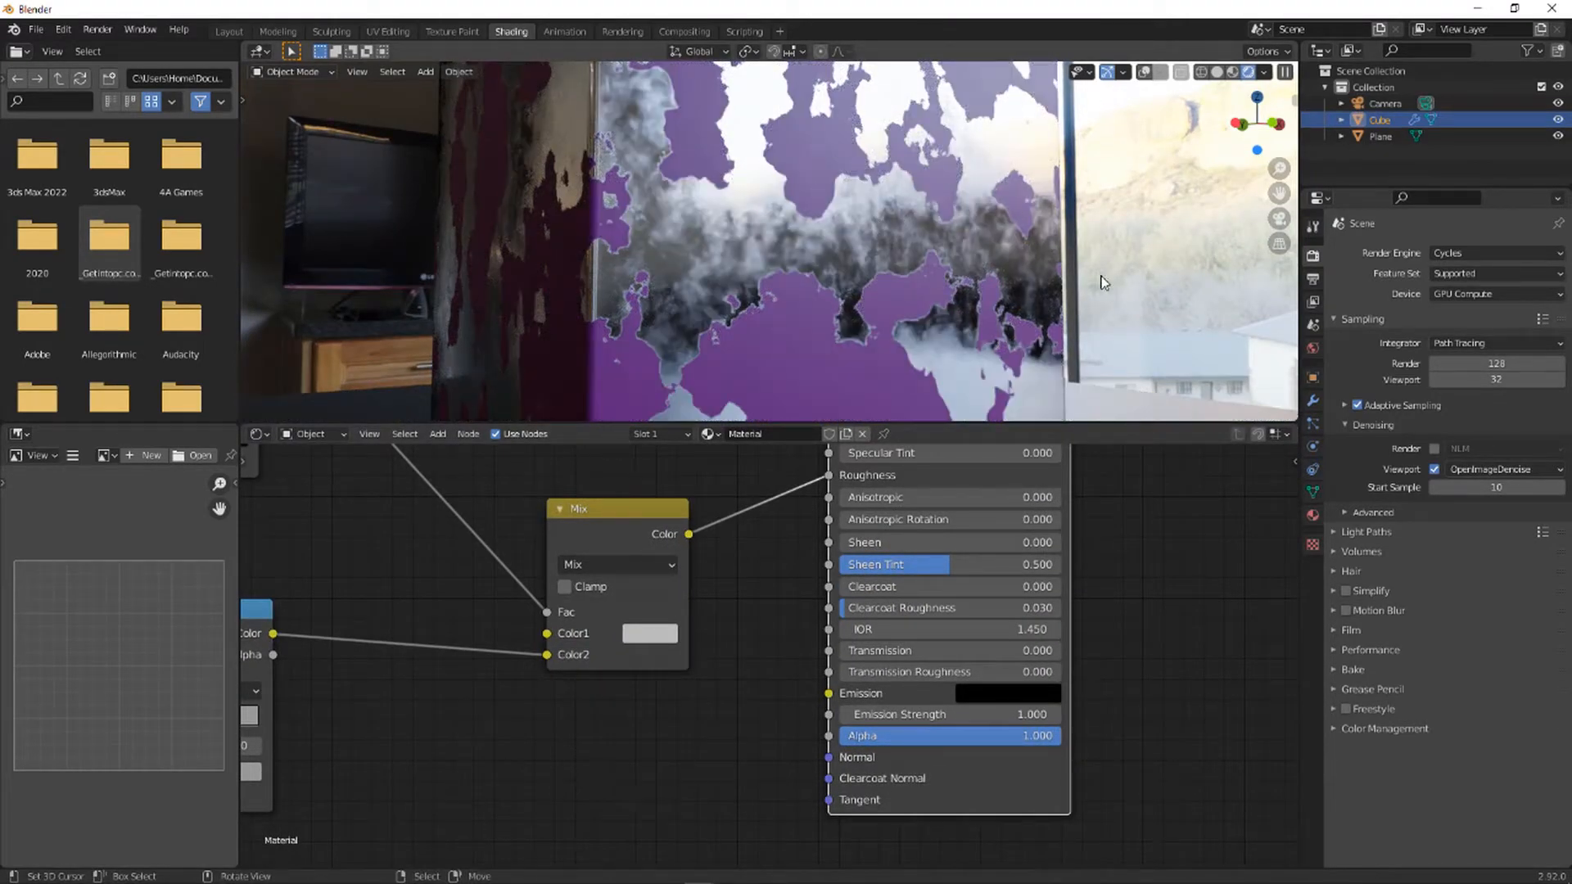
middle_drag(1056, 241, 1015, 275)
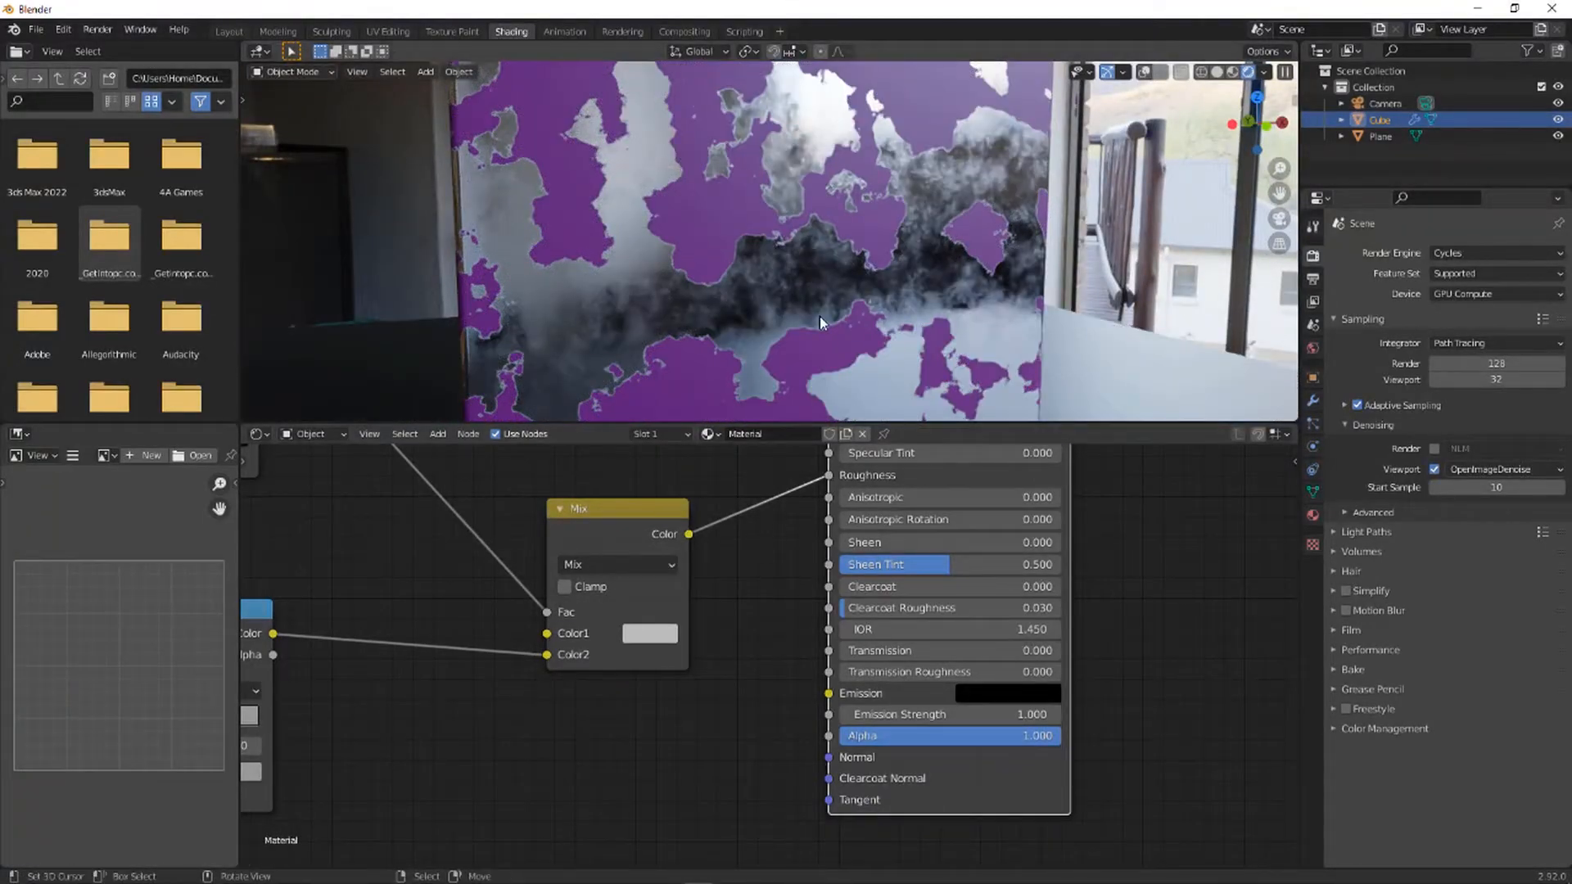
scroll(819, 316, down, 2)
middle_drag(822, 306, 834, 267)
middle_drag(854, 283, 784, 351)
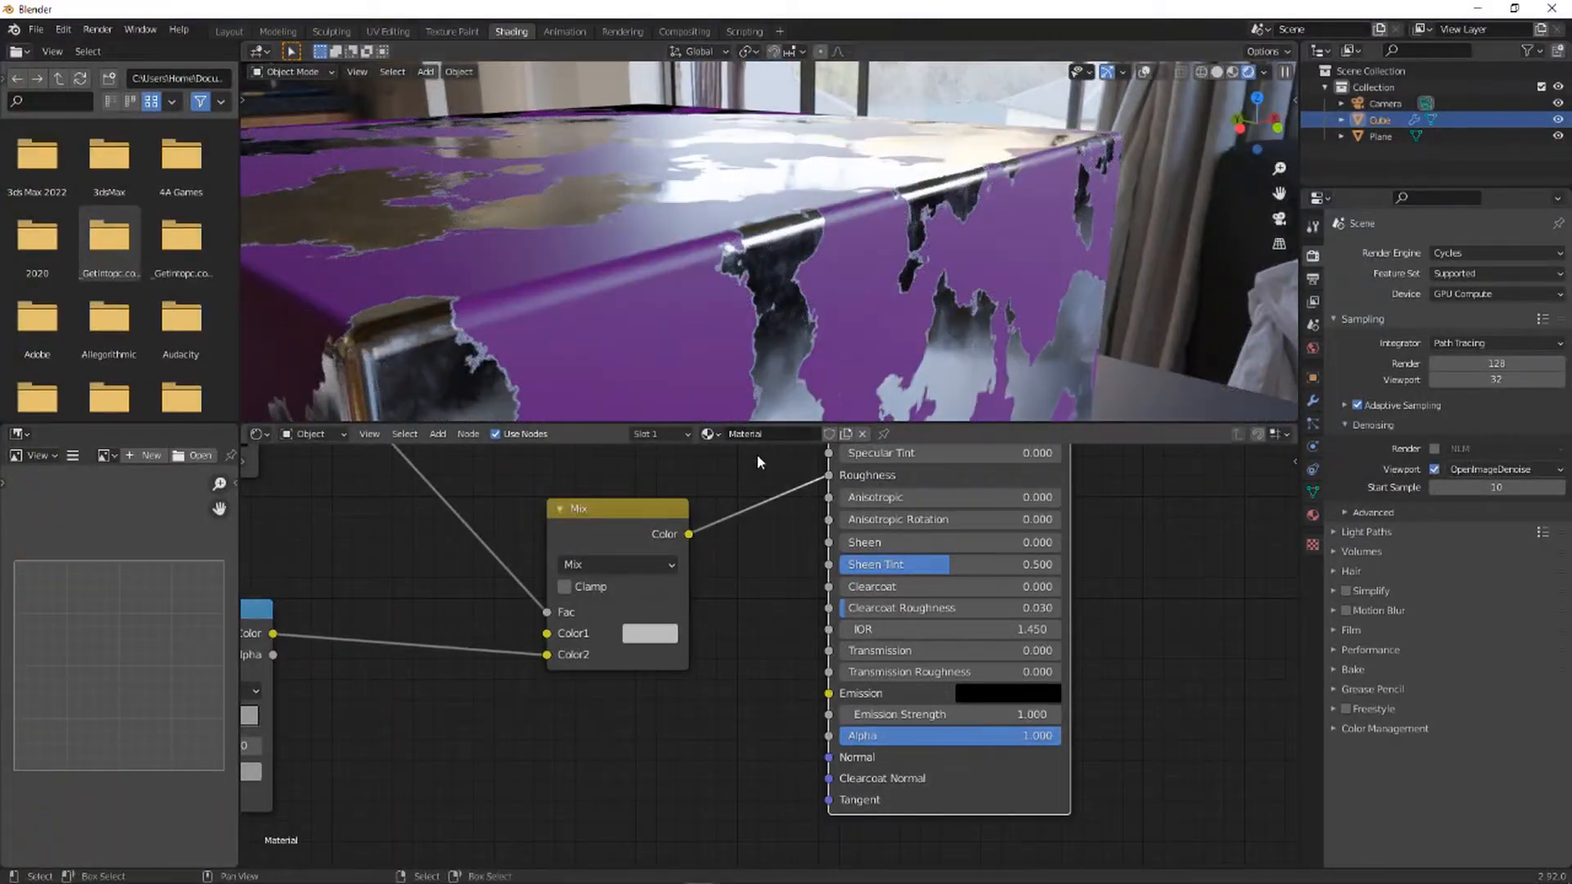
- Move the roughness Mix node closer to the ColorRamps and inspect the chipped paint edge on the cube up close
scroll(737, 491, down, 3)
middle_drag(664, 467, 756, 565)
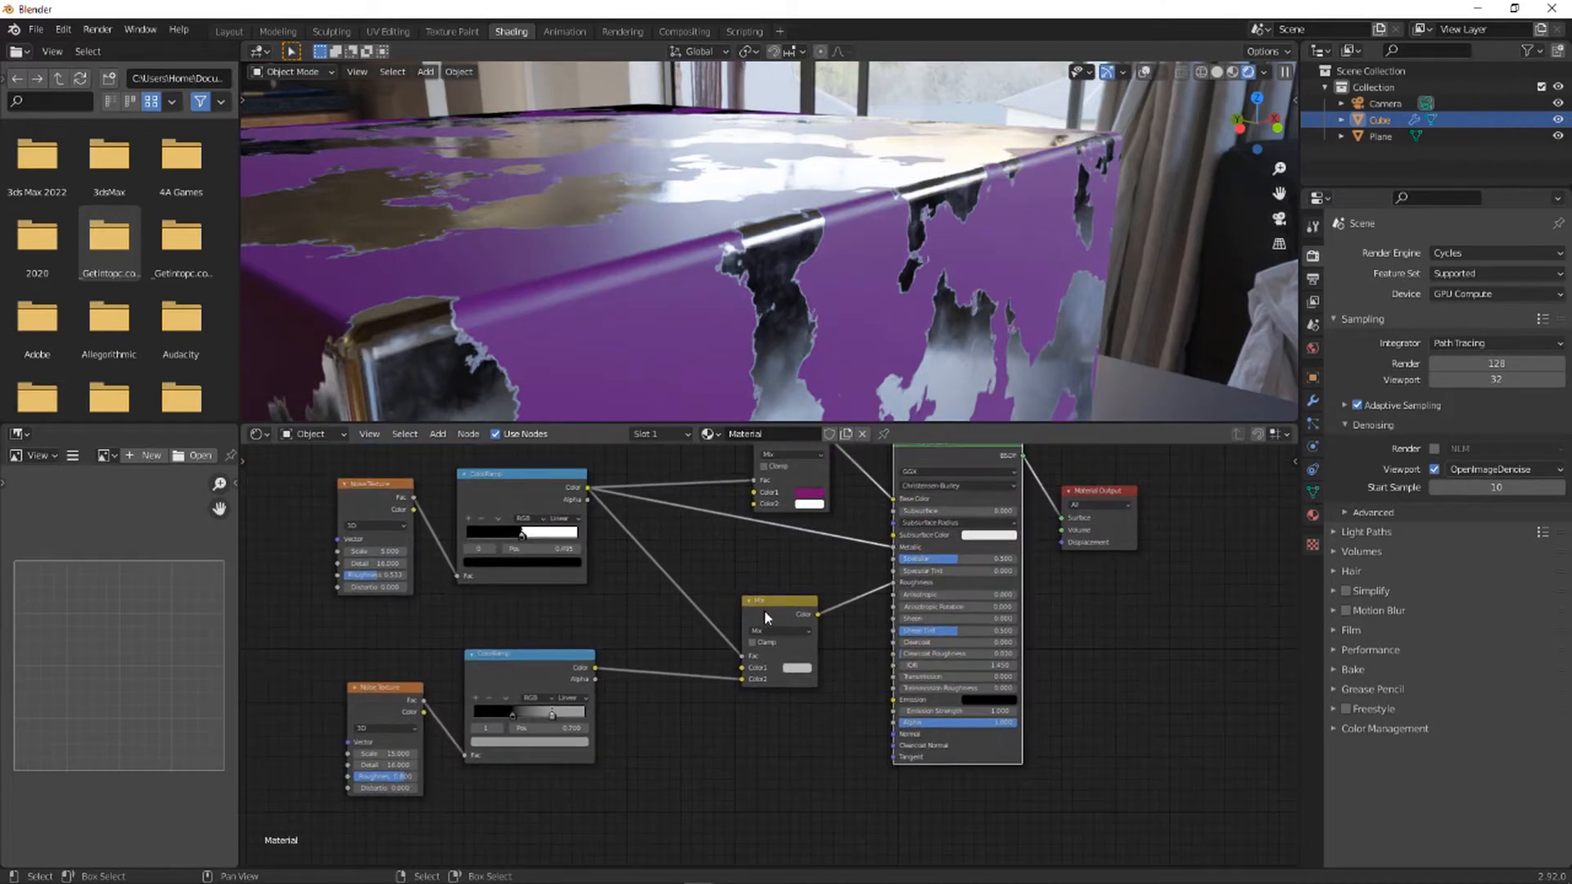
drag(764, 611, 702, 565)
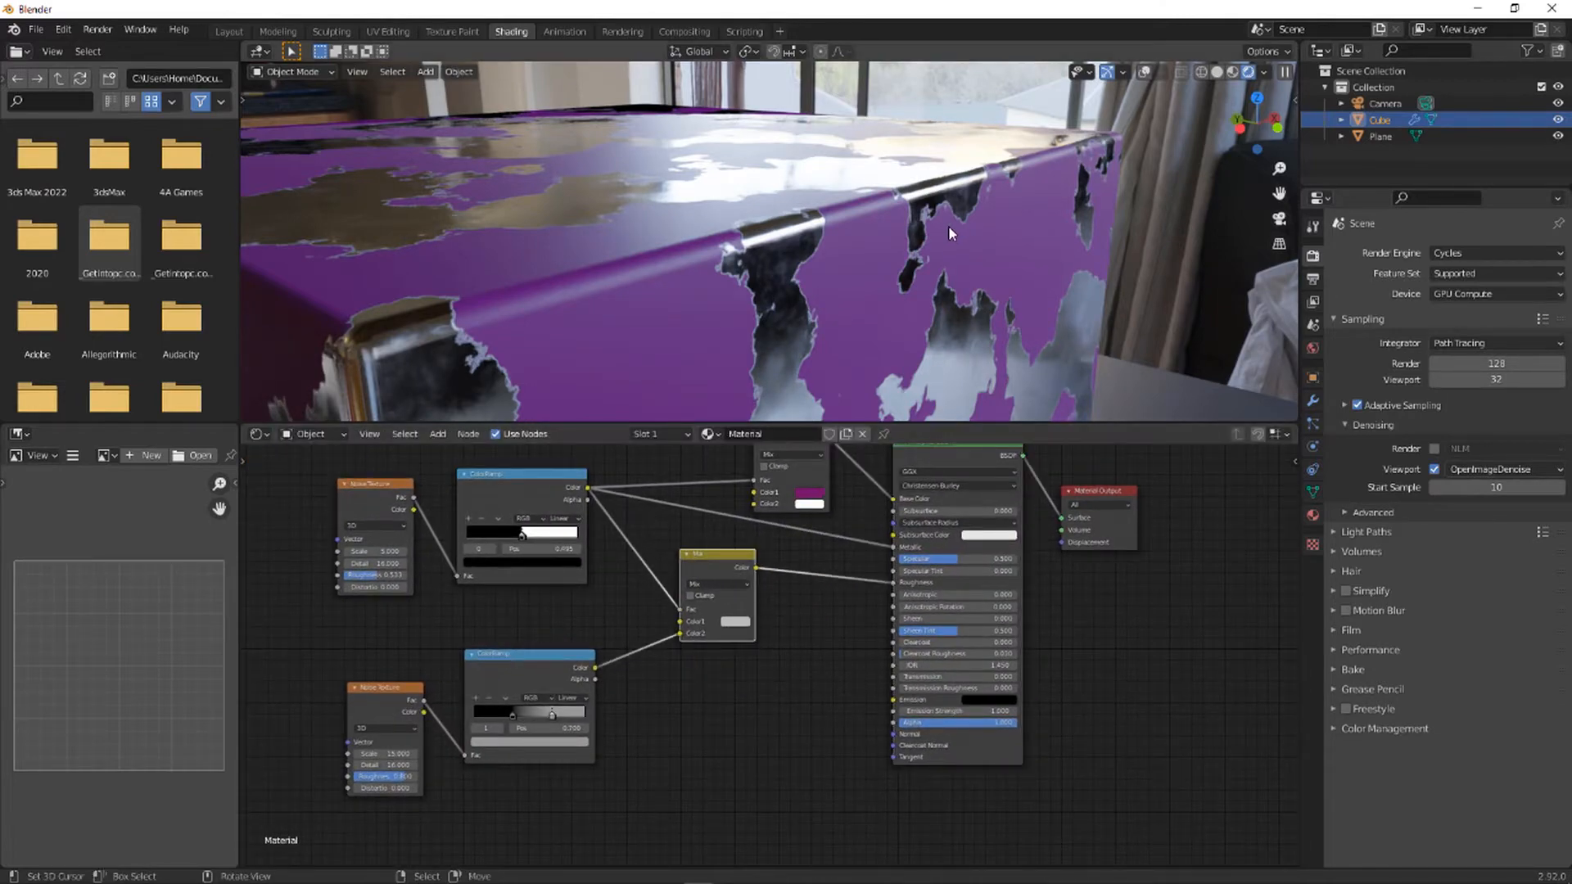
scroll(941, 225, up, 4)
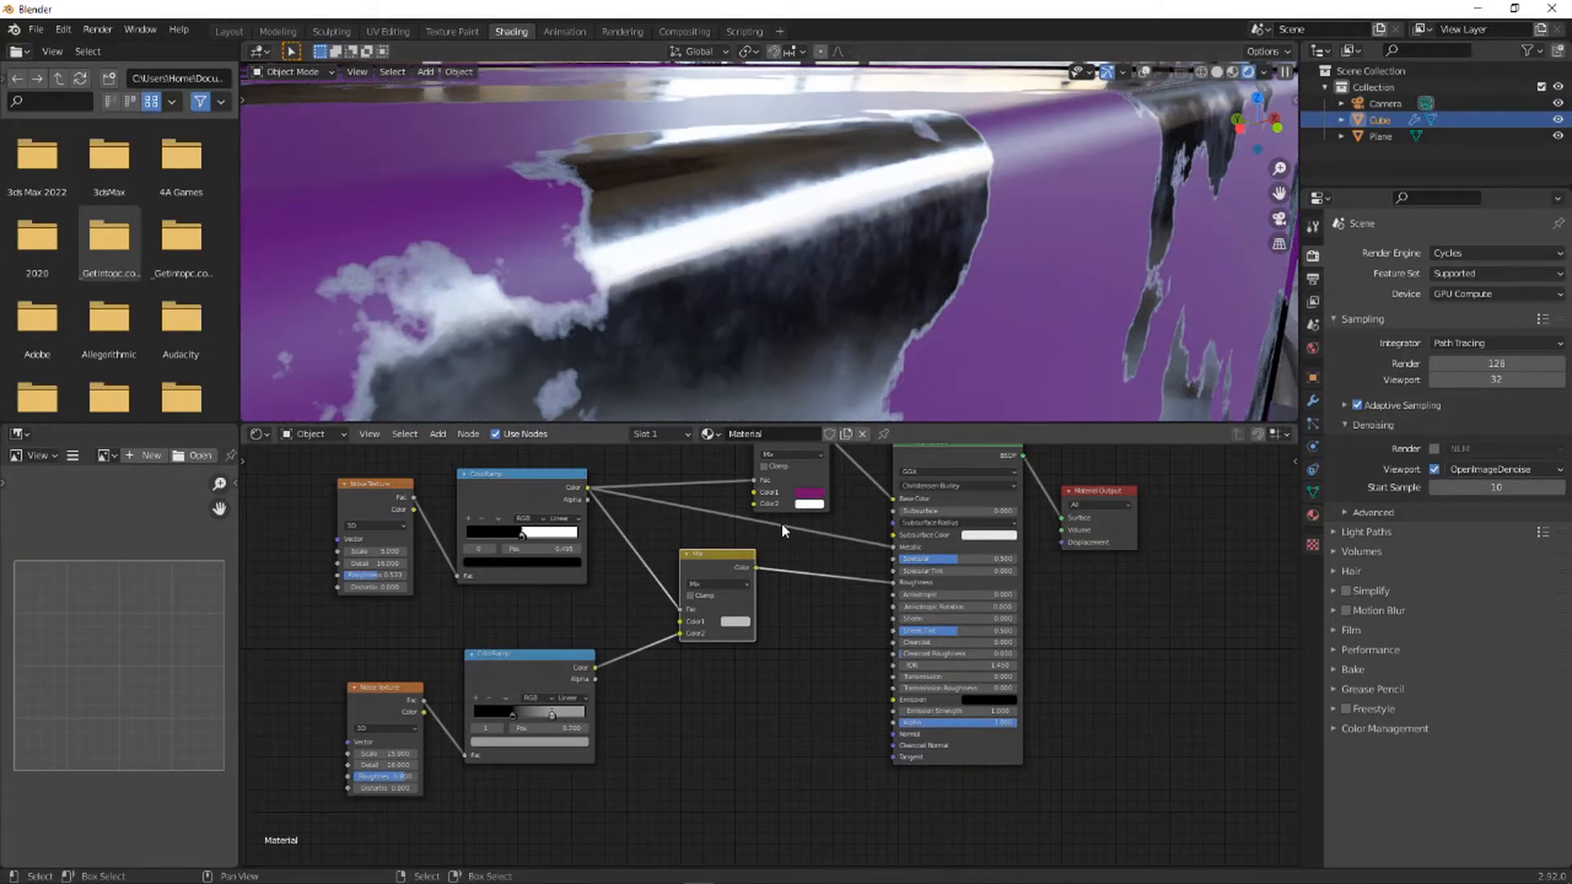
scroll(789, 563, down, 2)
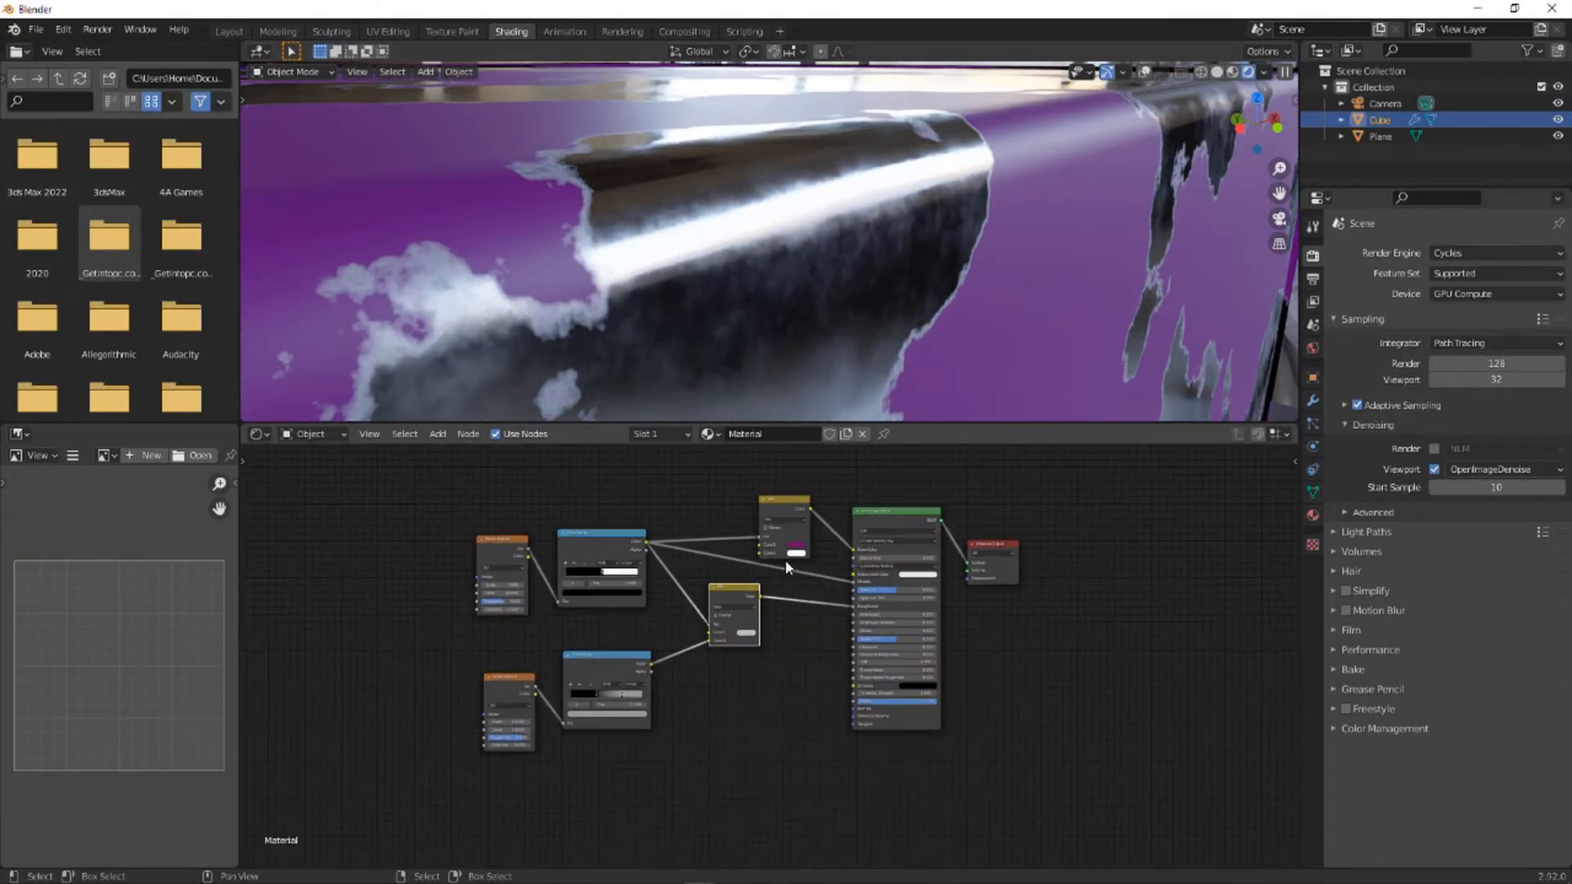
scroll(686, 576, up, 1)
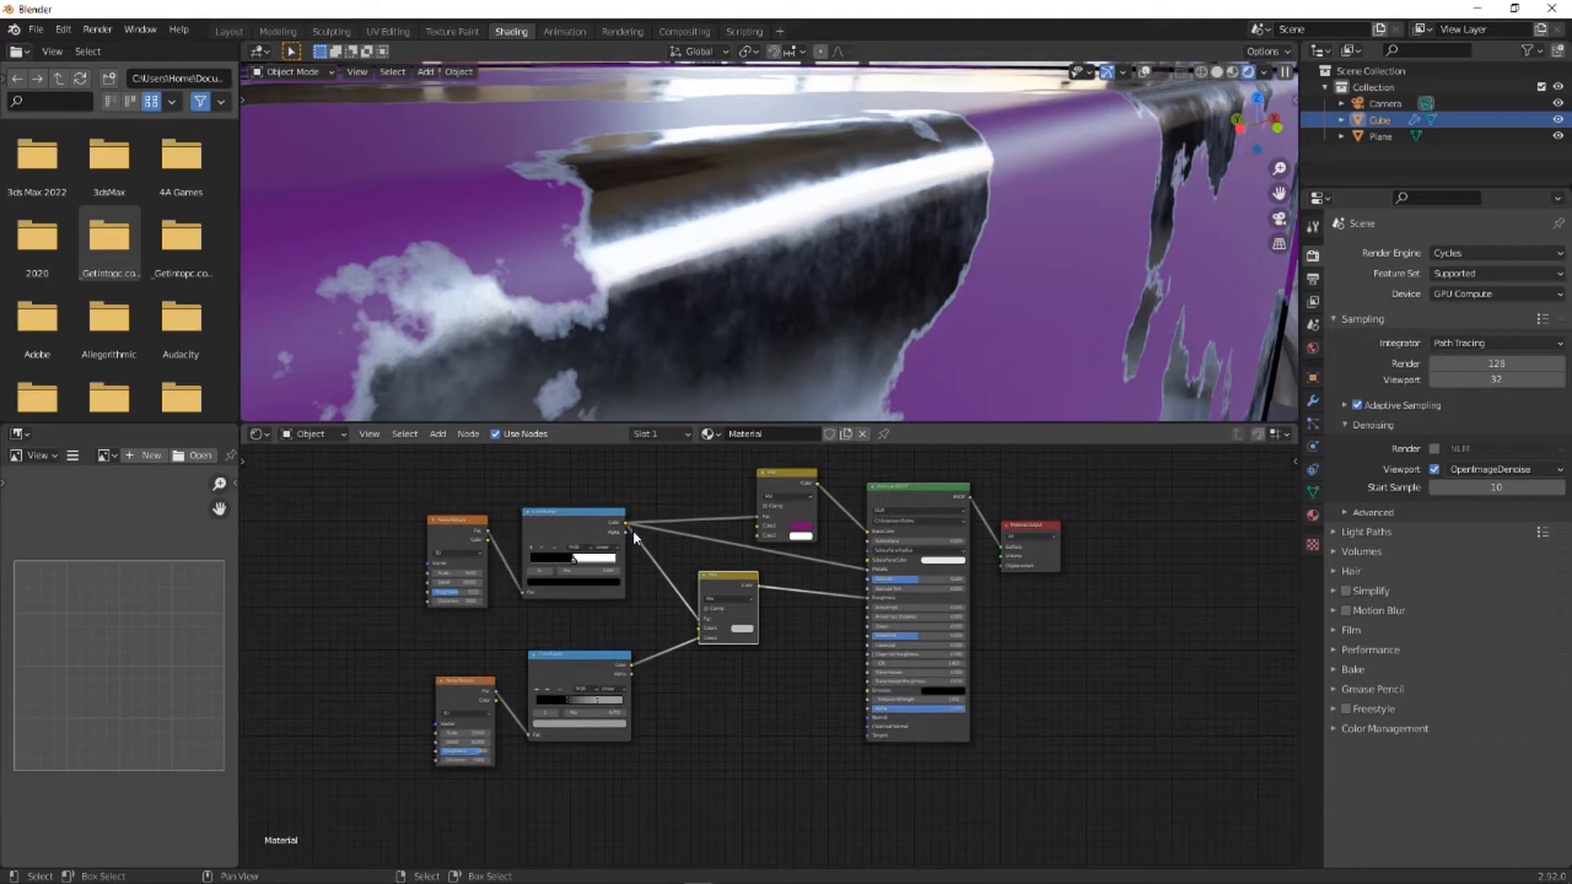
- Add a Bump node below the roughness Mix node and connect its Normal output to the Principled BSDF's Normal input
drag(626, 522, 643, 496)
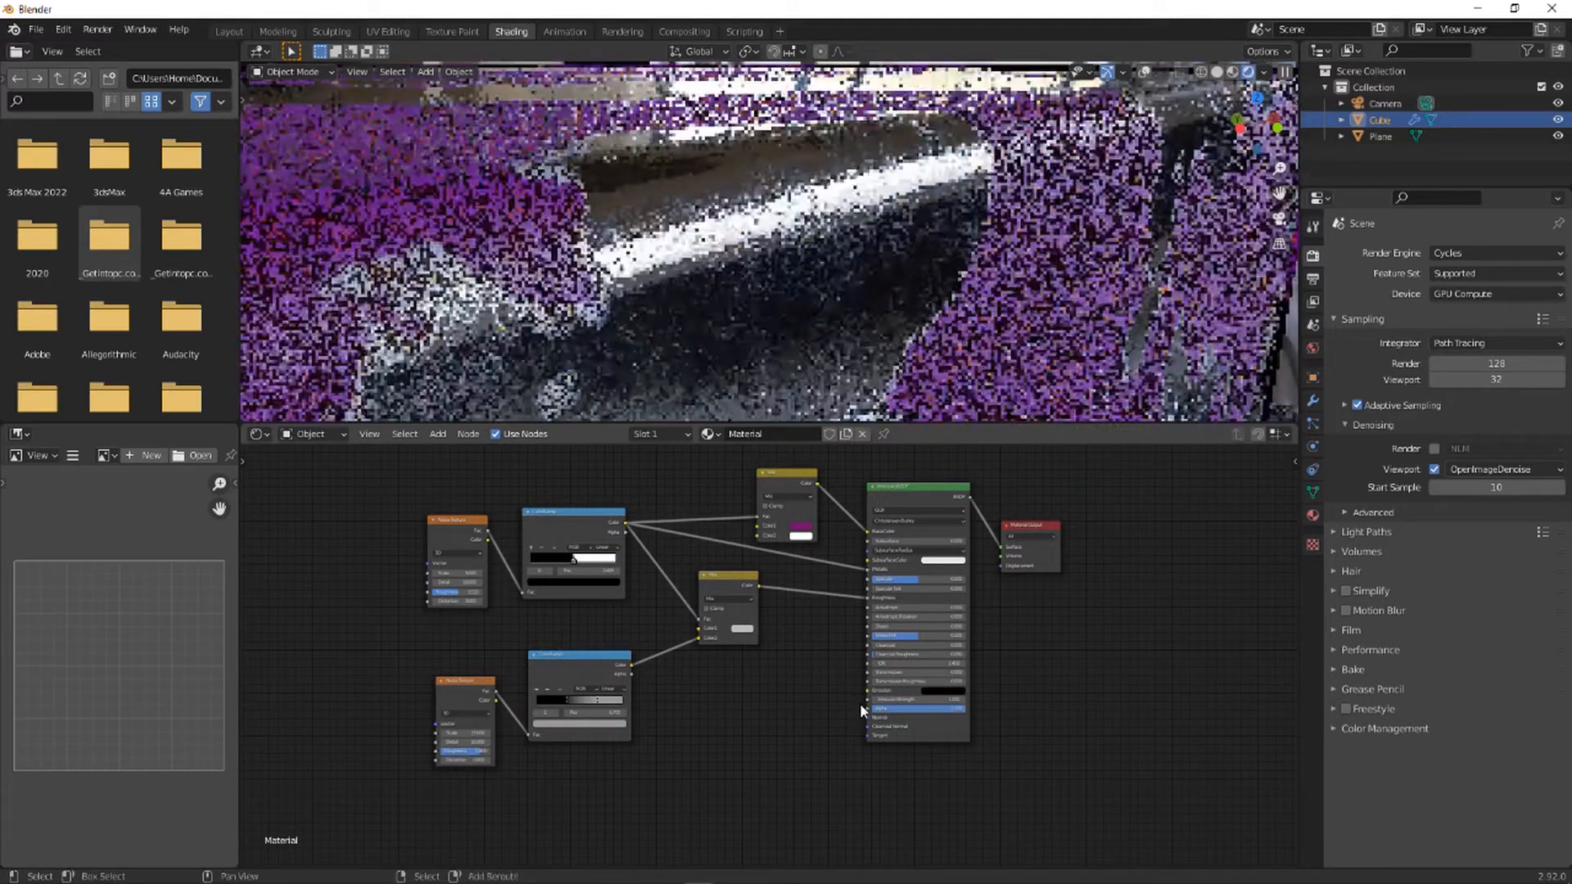
key(shift+a)
click(859, 700)
text(bu)
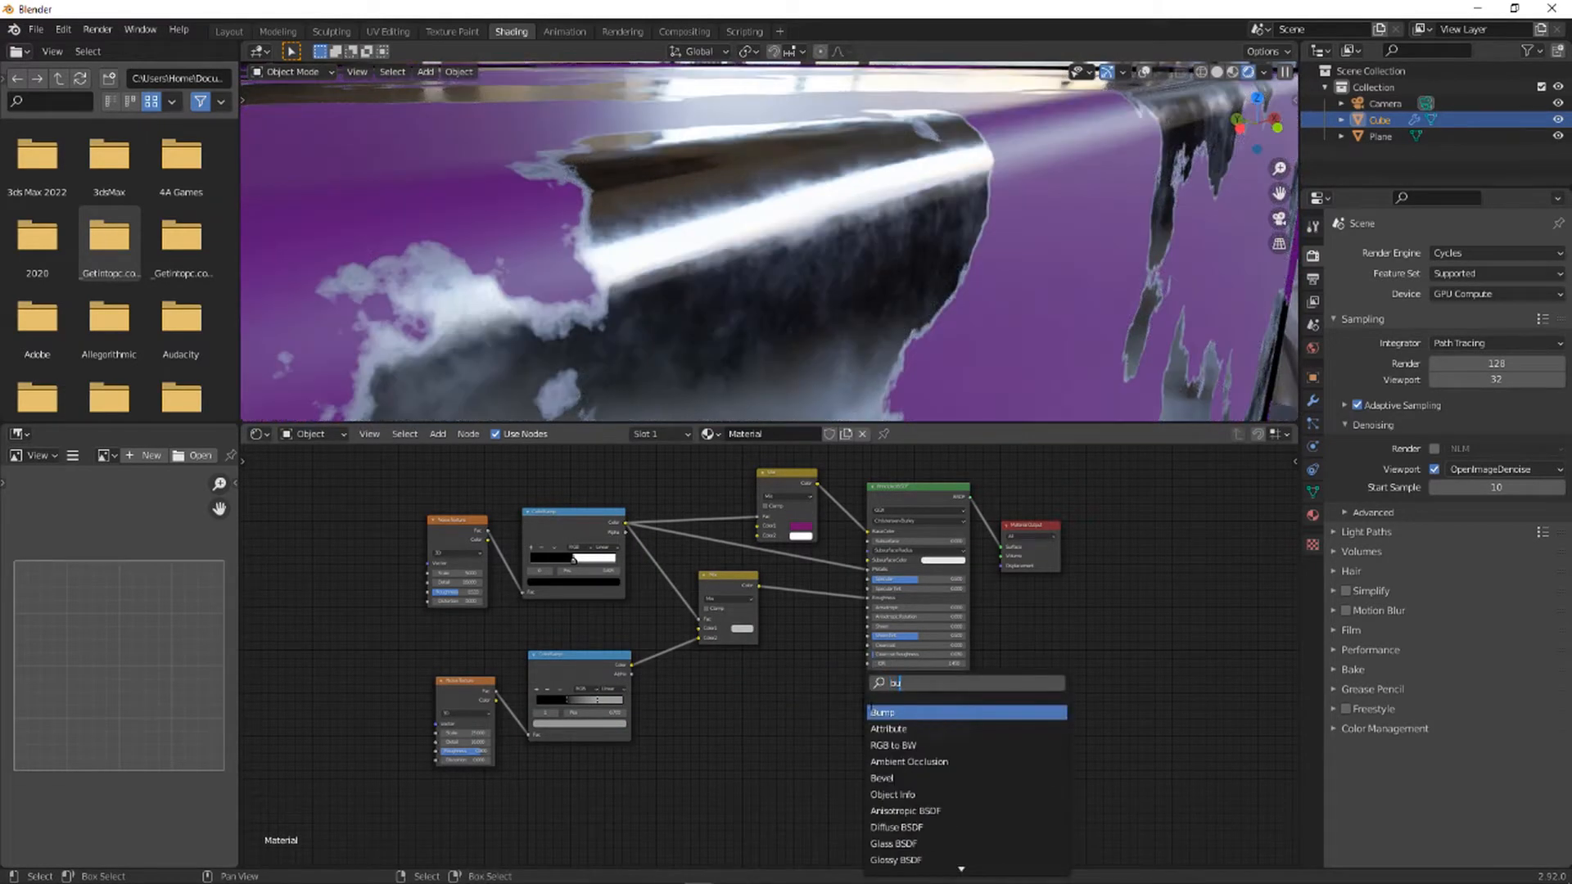
key(Return)
click(768, 706)
scroll(798, 715, up, 8)
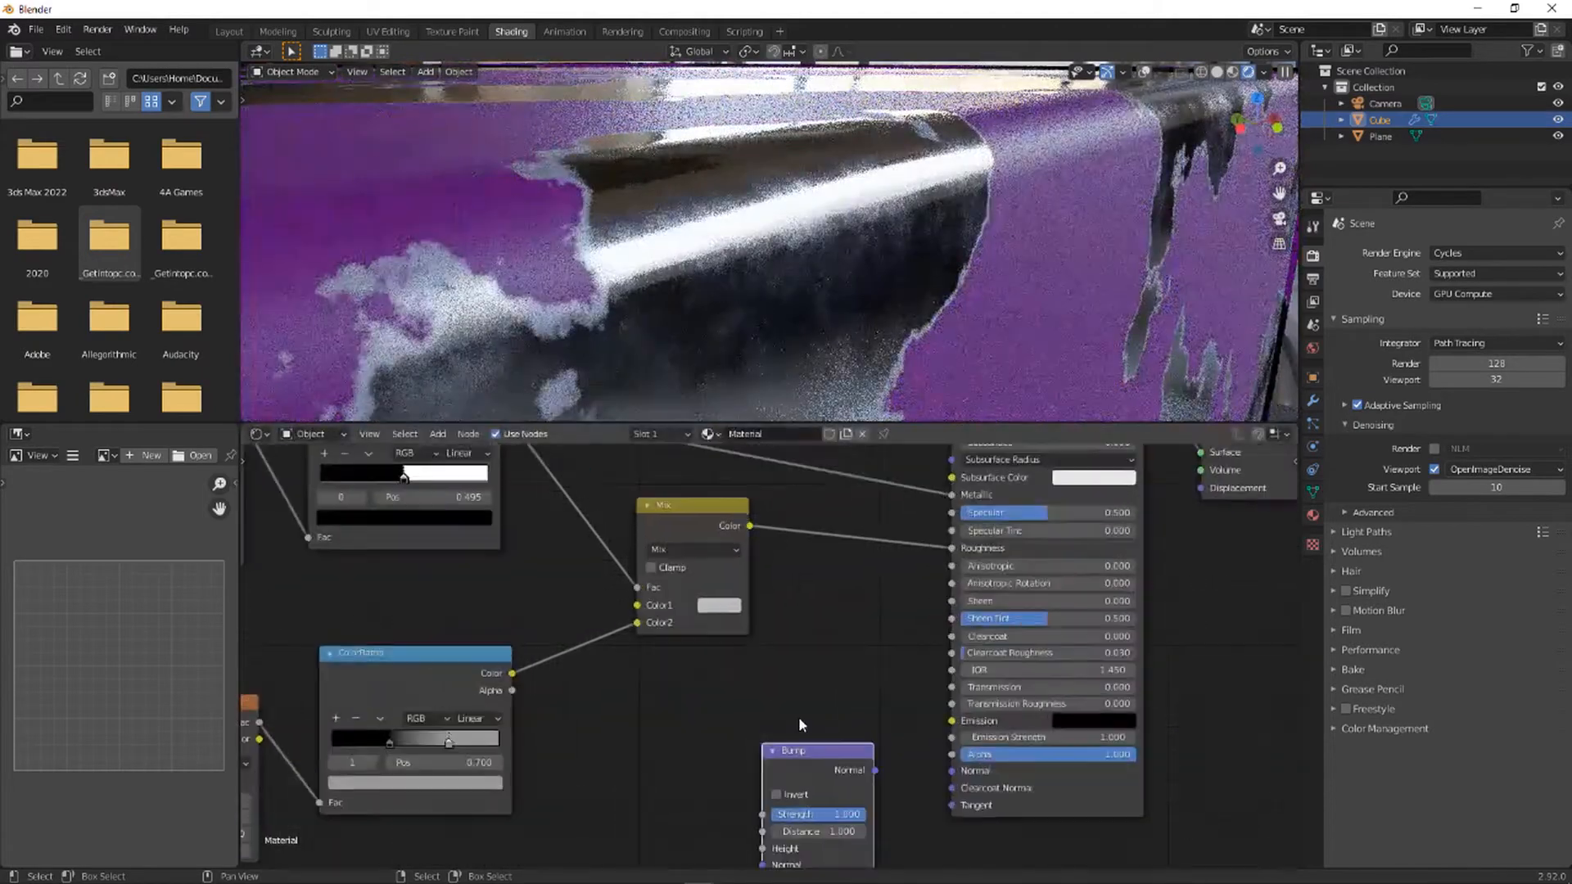
drag(866, 770, 954, 768)
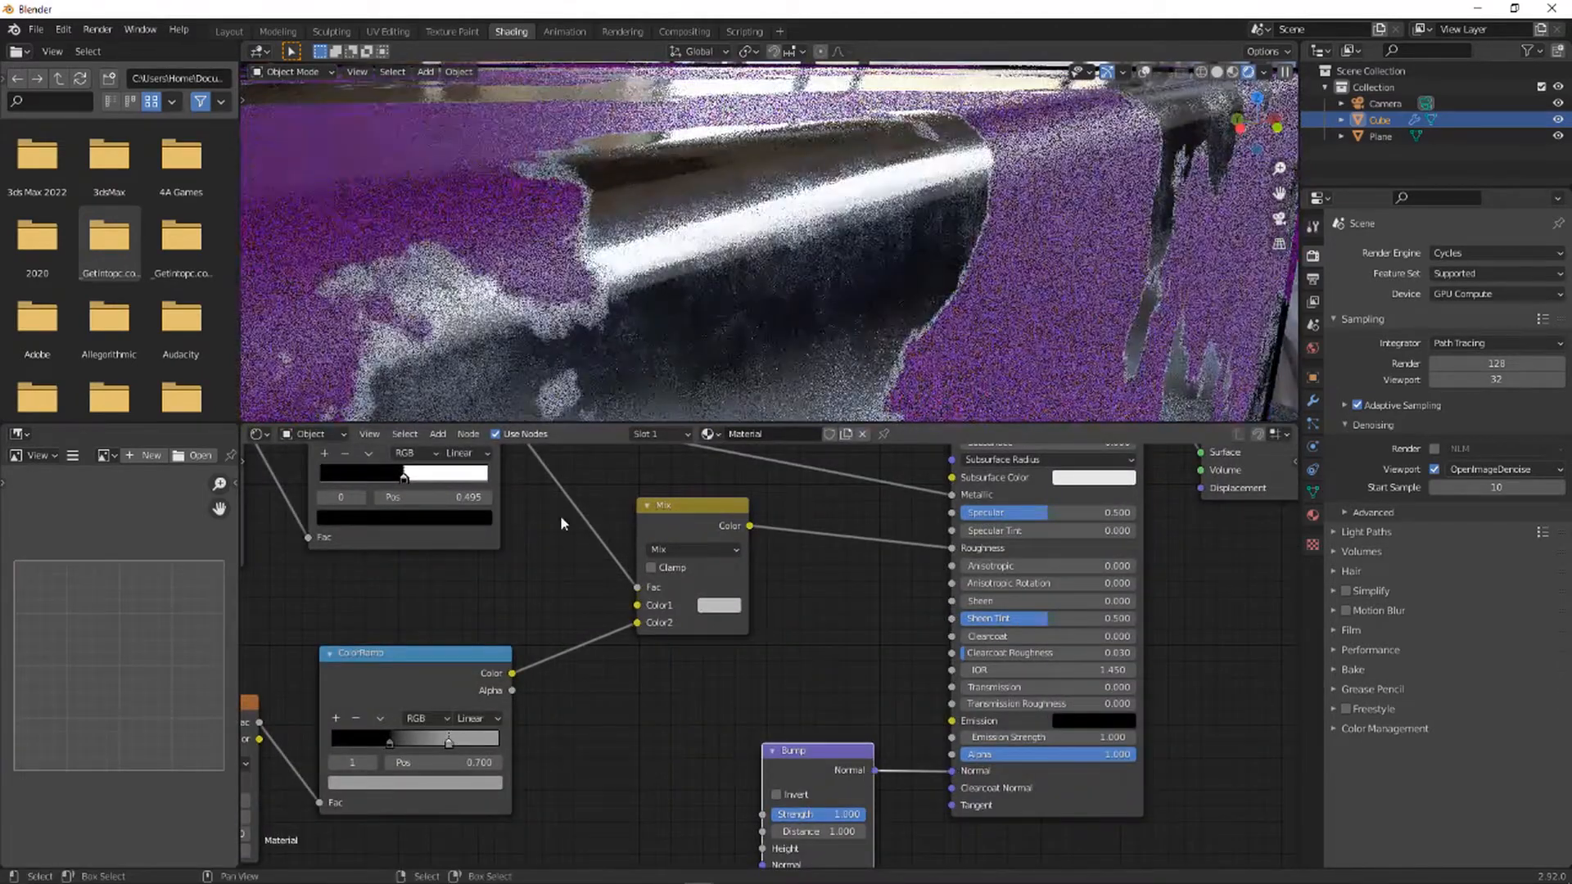
- Connect the paint-mask ColorRamp's Color output to the Bump node's Height and examine the relief along the paint edges
scroll(560, 512, down, 1)
drag(555, 460, 764, 807)
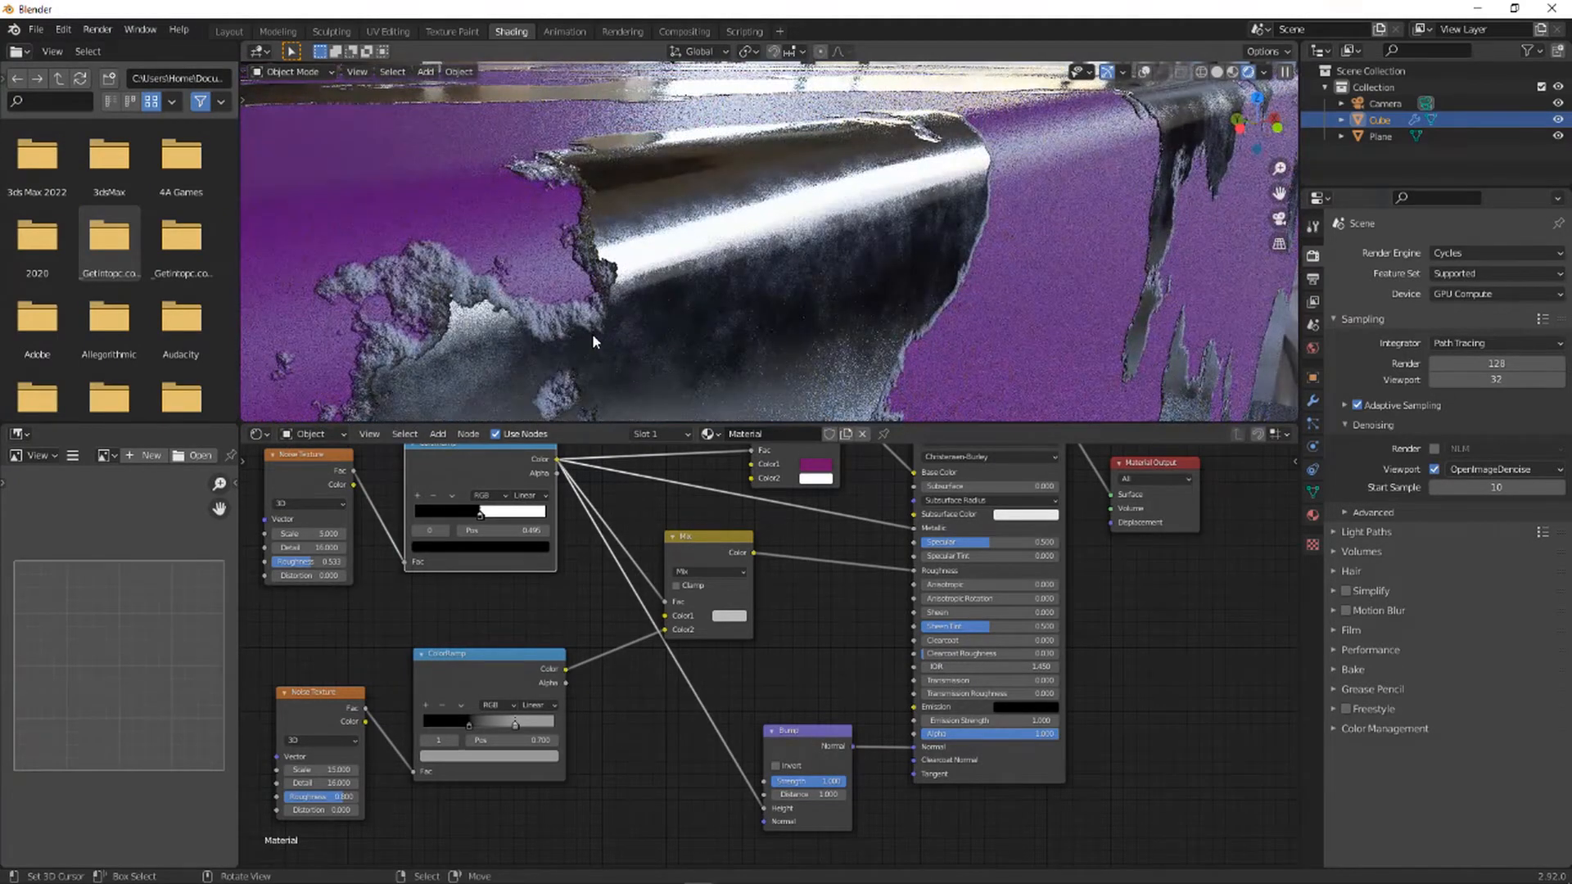
middle_drag(986, 279, 881, 333)
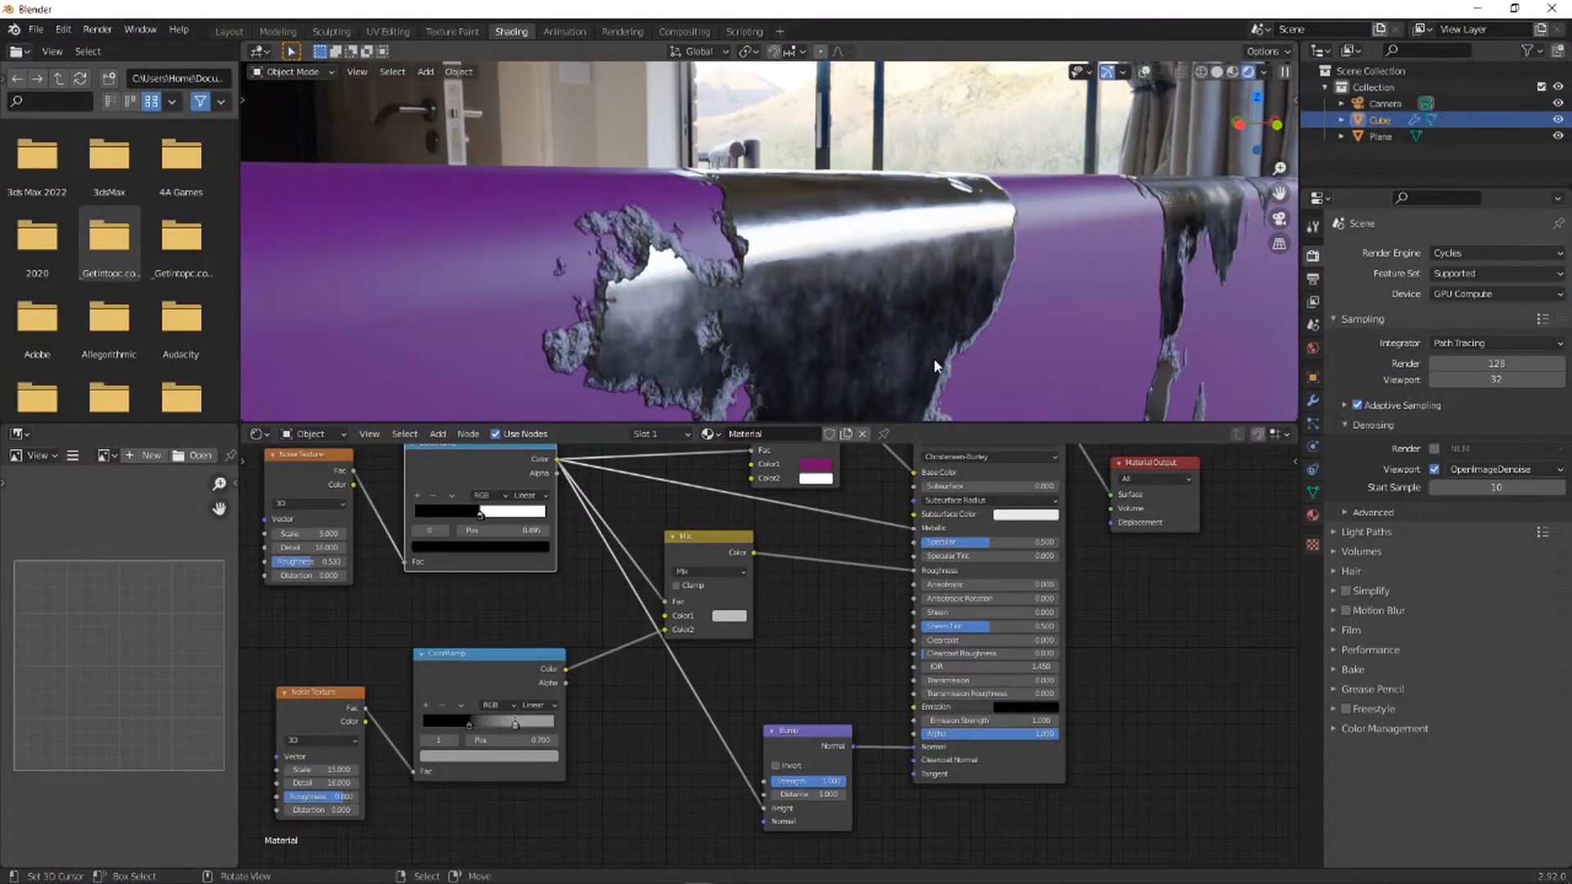
scroll(813, 701, up, 3)
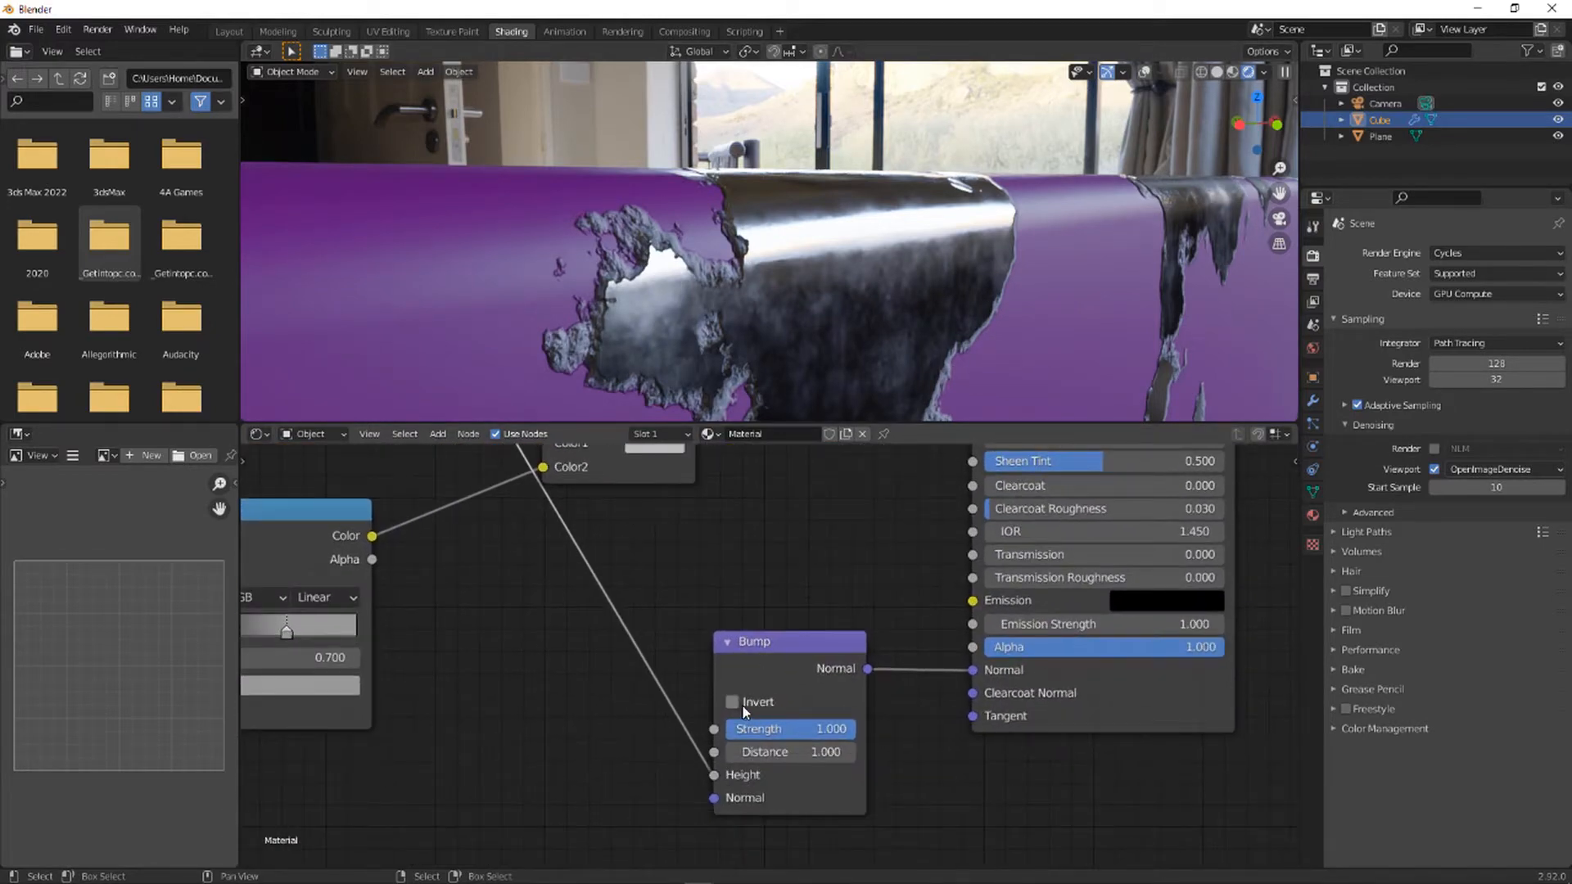
- Enable Invert on the Bump node and set its Distance to 0.001
click(732, 702)
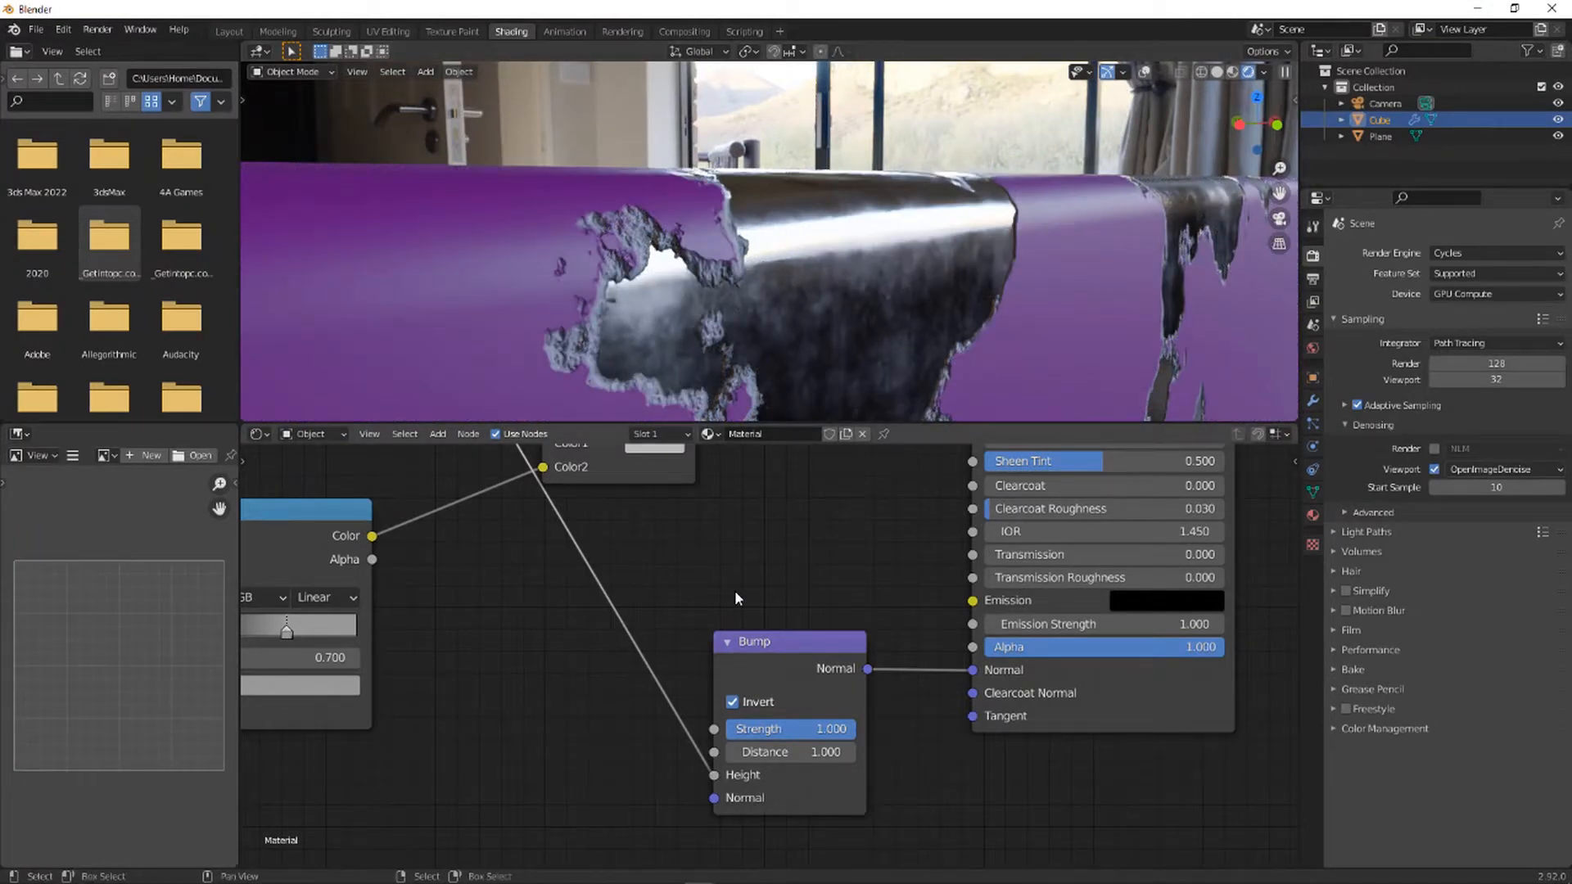
scroll(794, 721, up, 2)
click(814, 787)
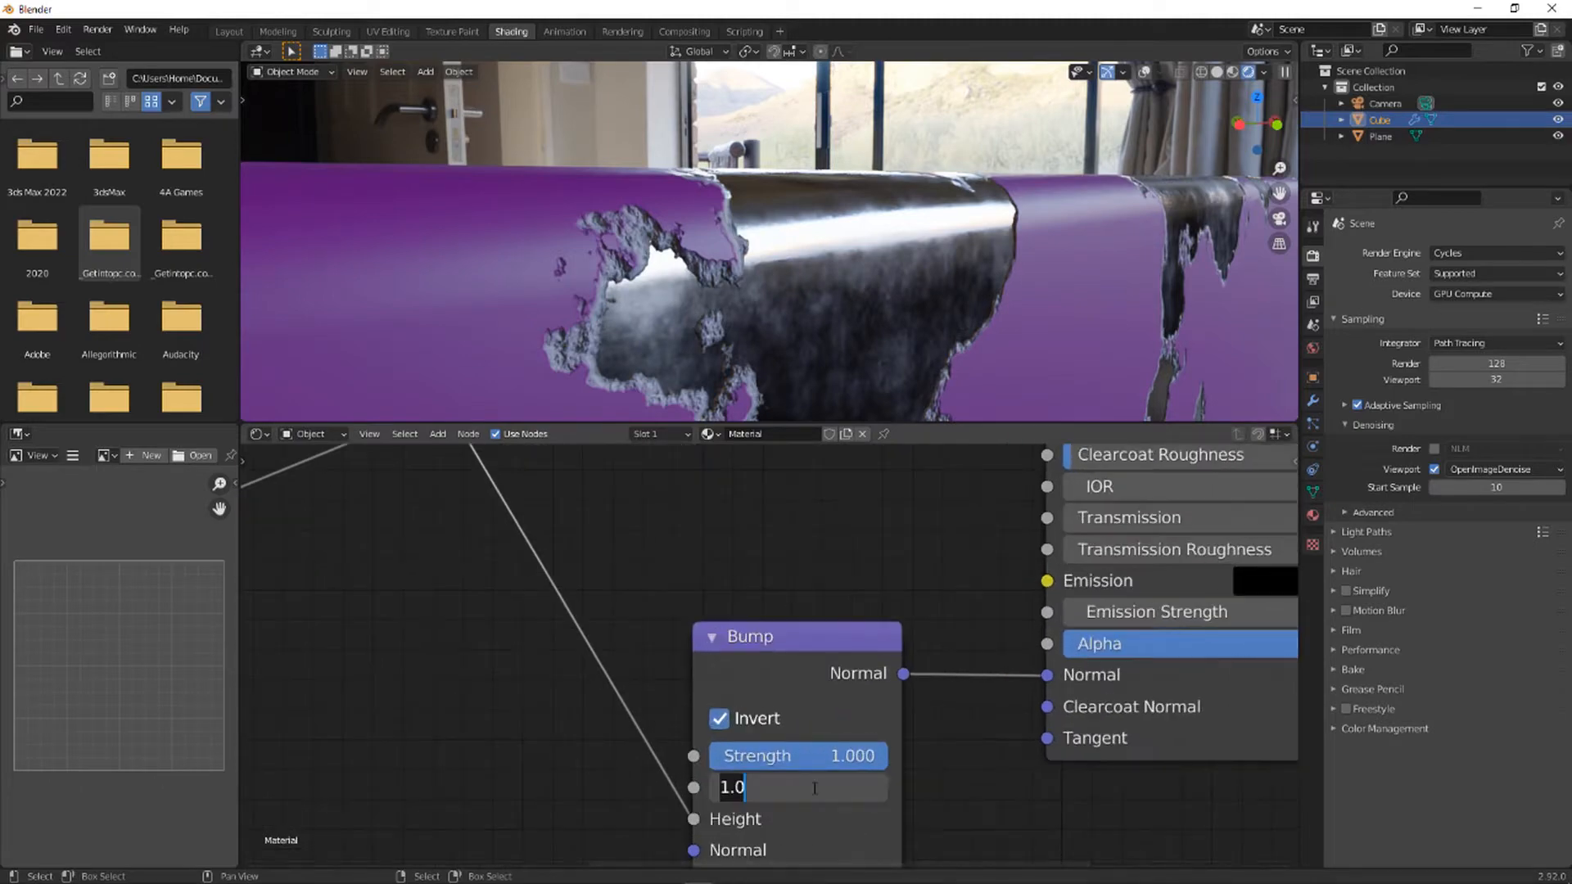
text(.001)
key(Return)
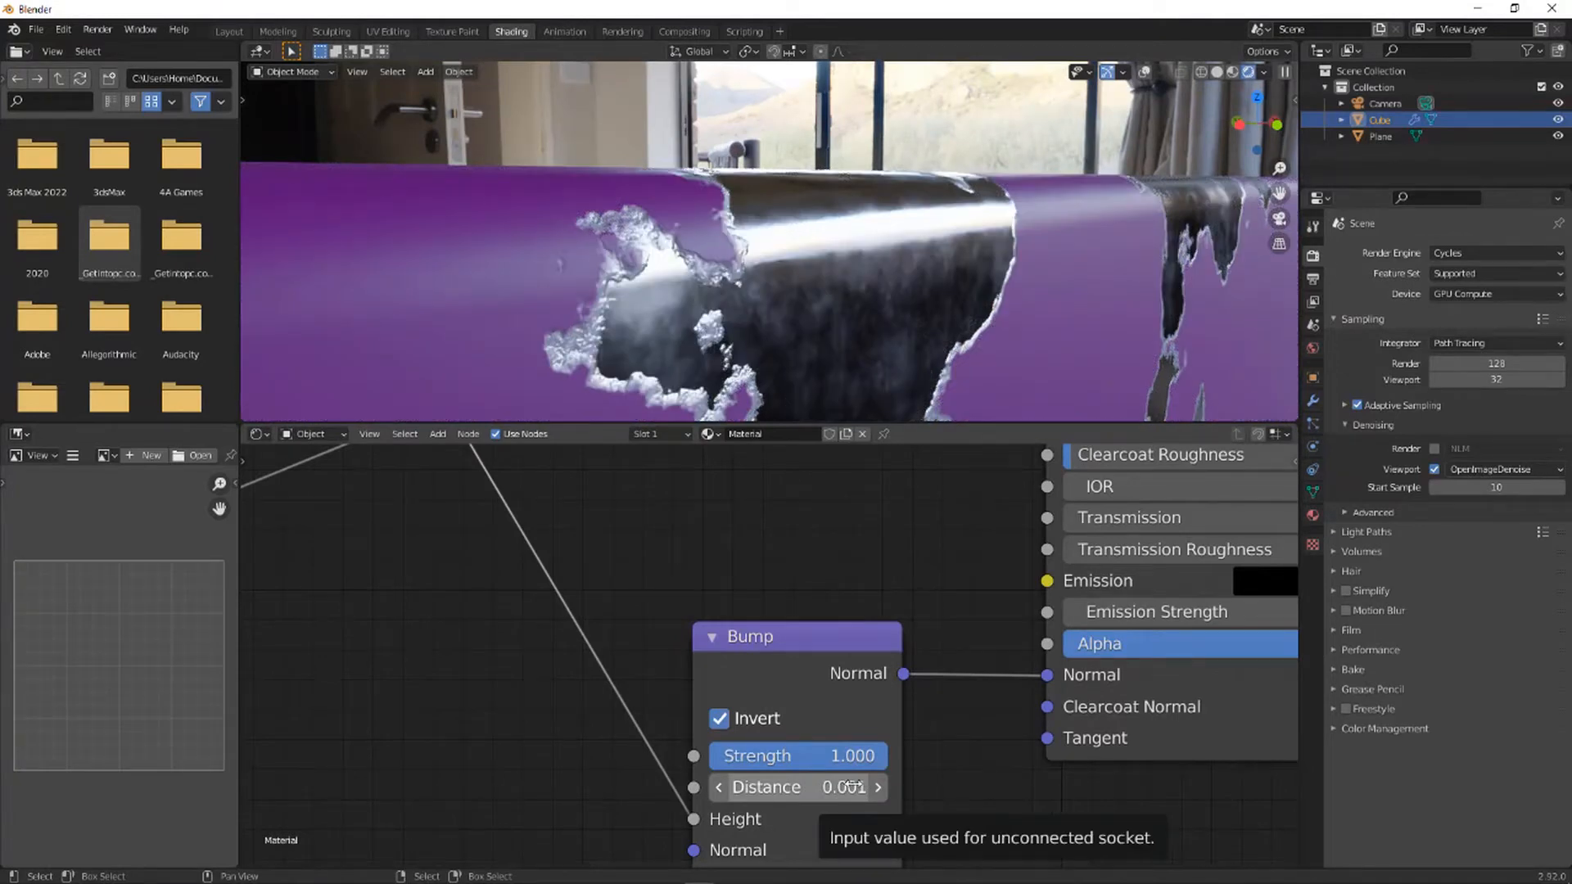
- Reduce the Bump node's Distance to 0.00025 and check the paint edges from several sides of the cube
click(852, 786)
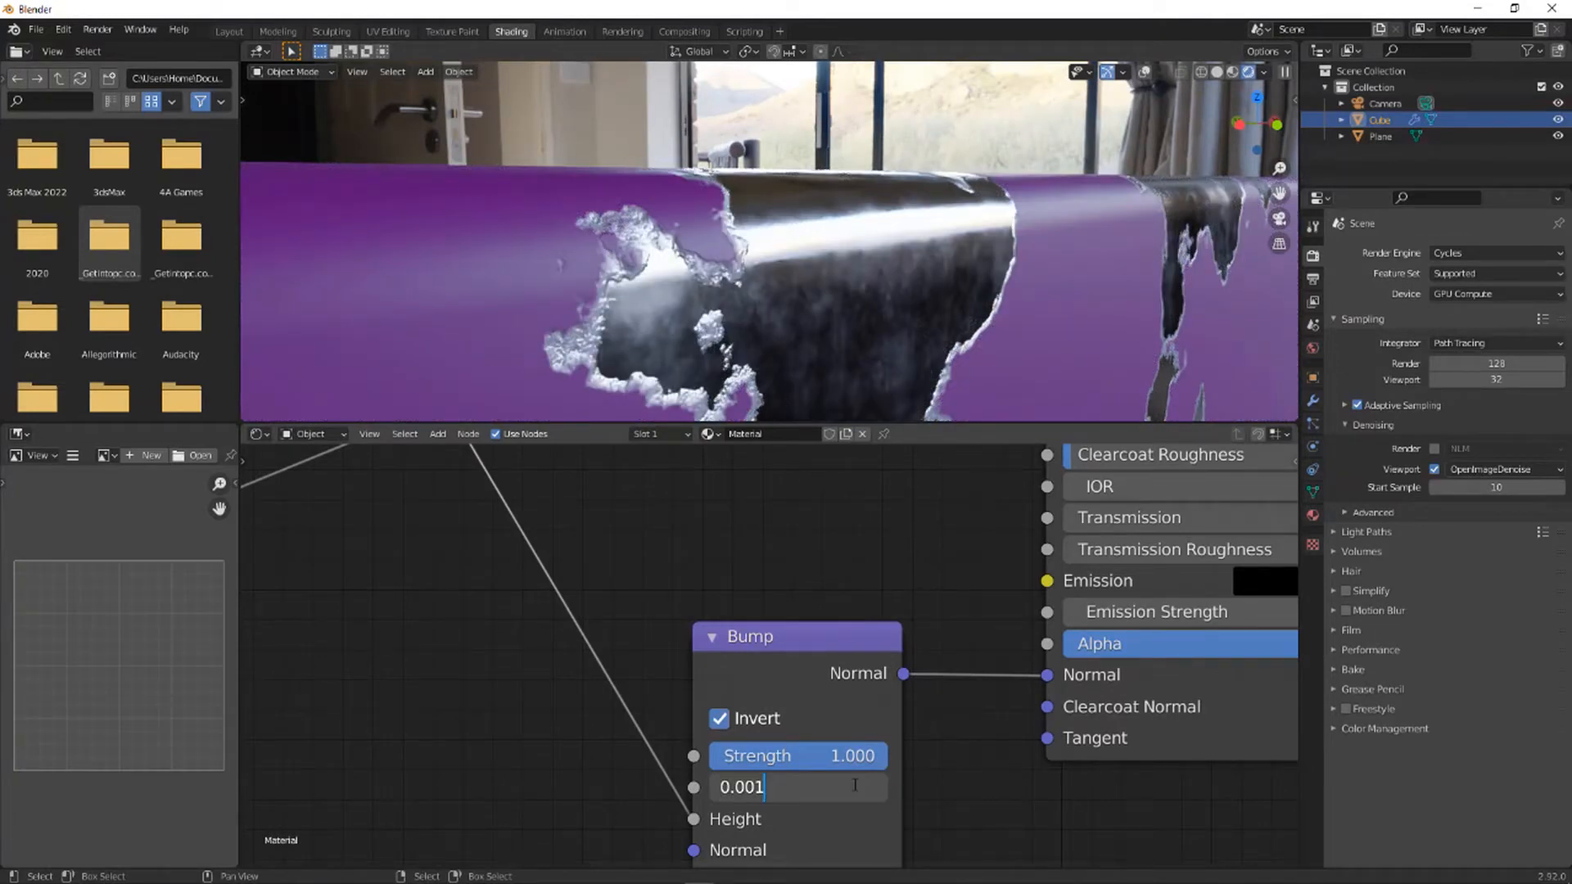
key(BackSpace)
text(025)
key(Return)
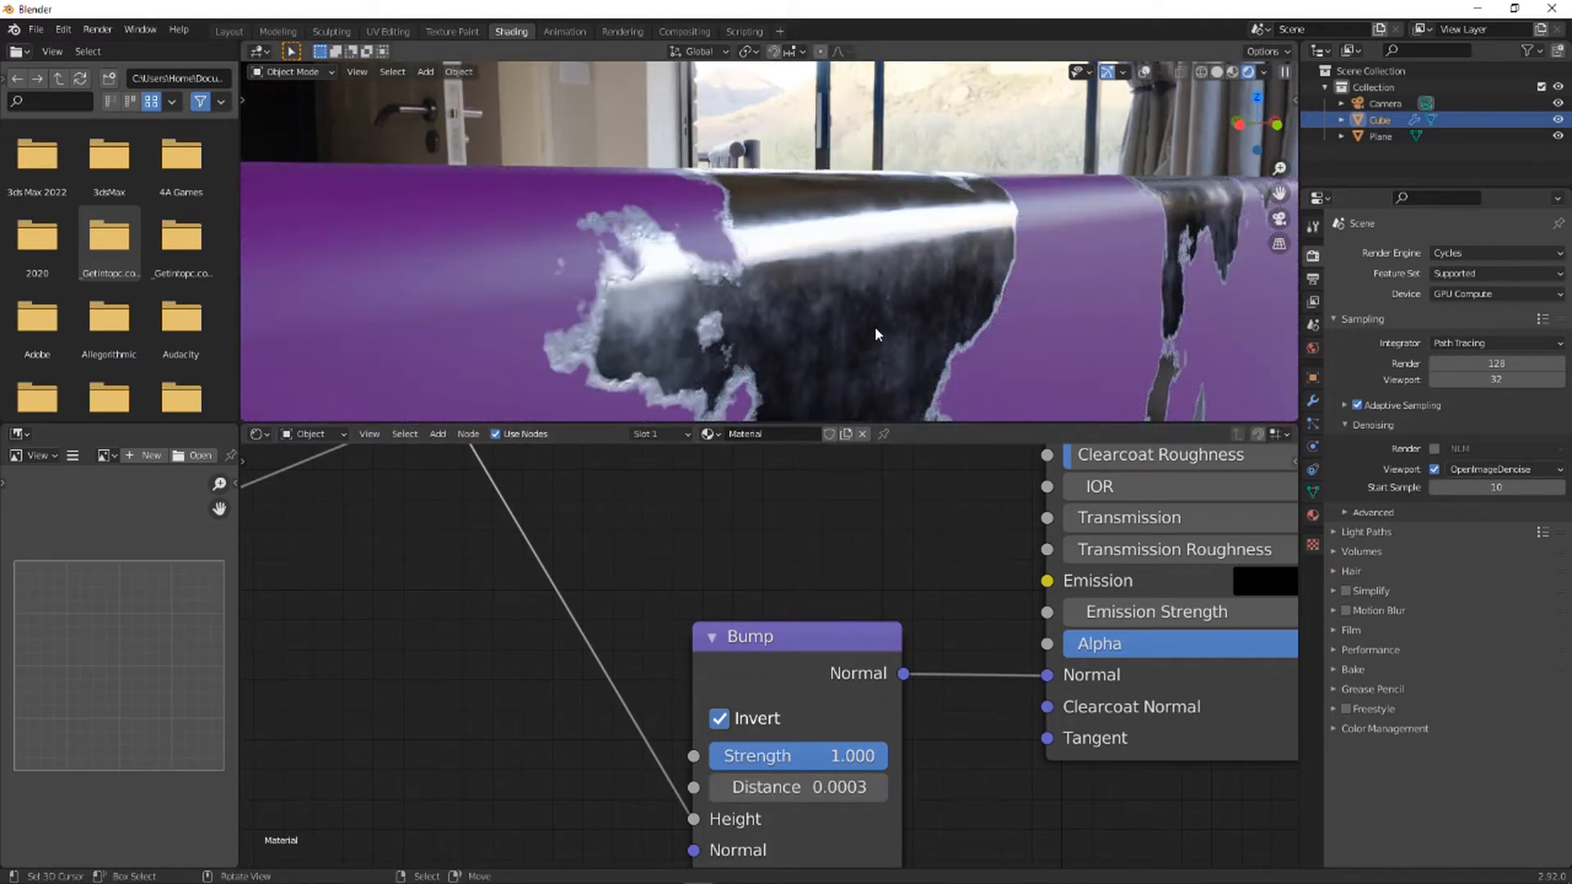
scroll(874, 326, down, 4)
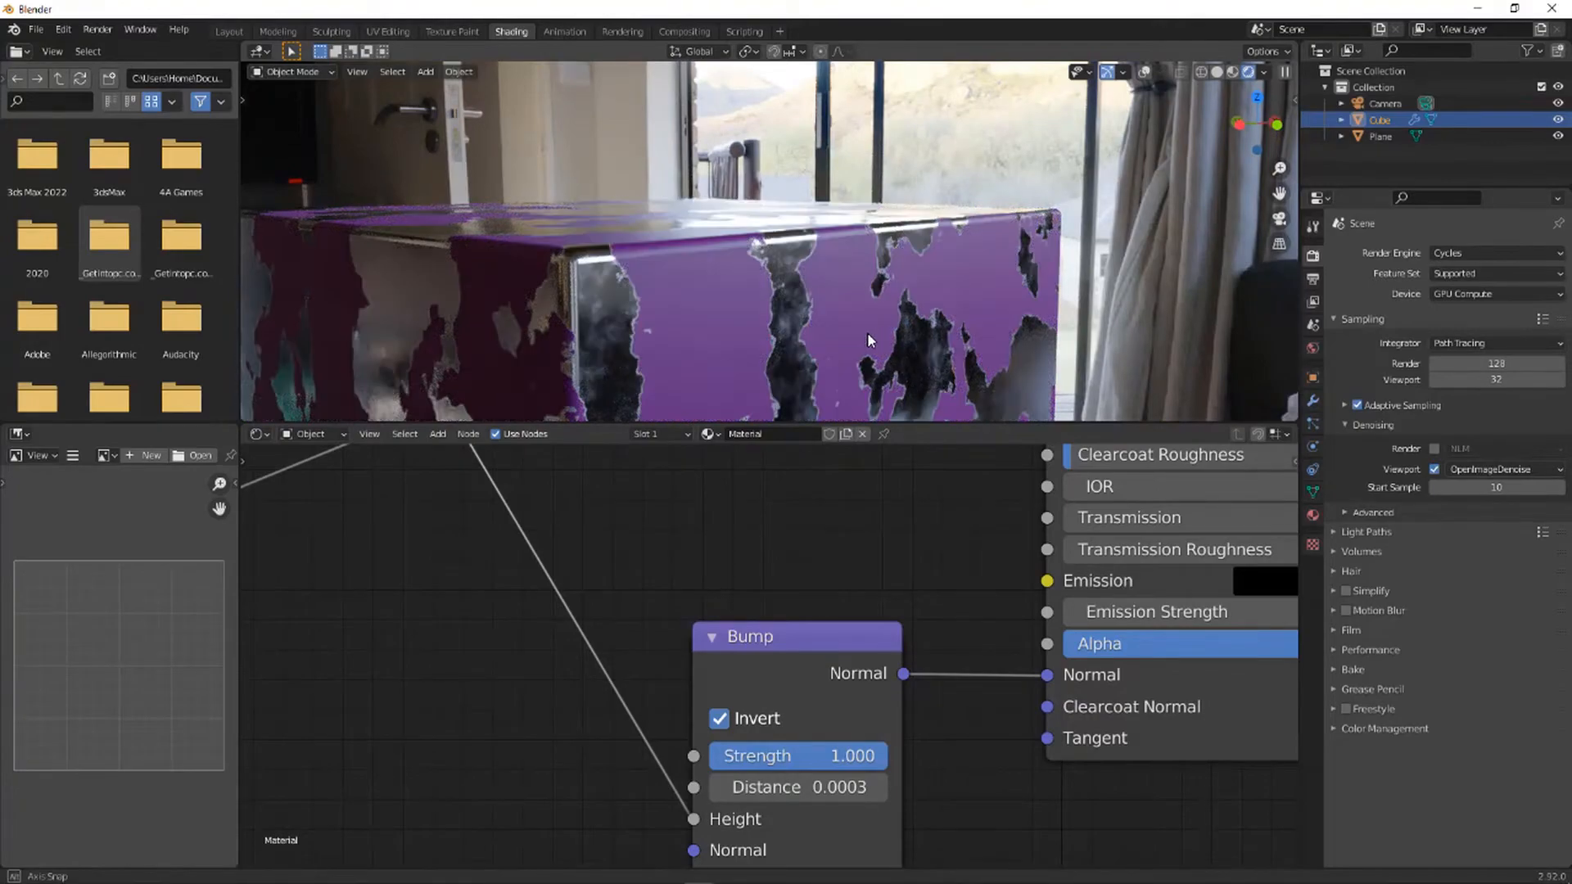
middle_drag(867, 333, 829, 356)
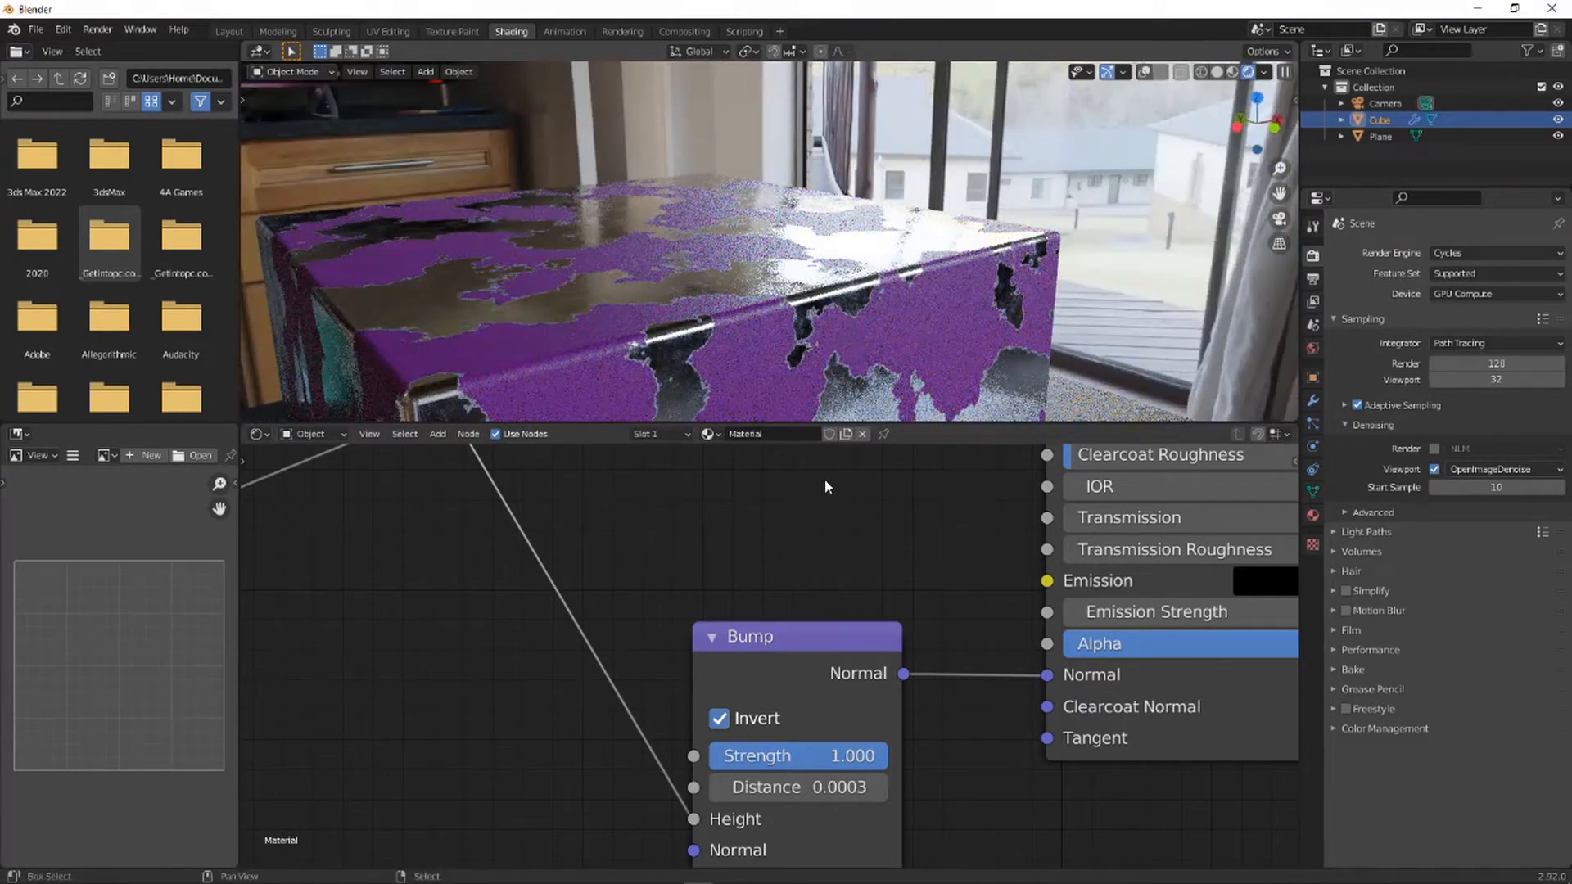
middle_drag(827, 144, 873, 125)
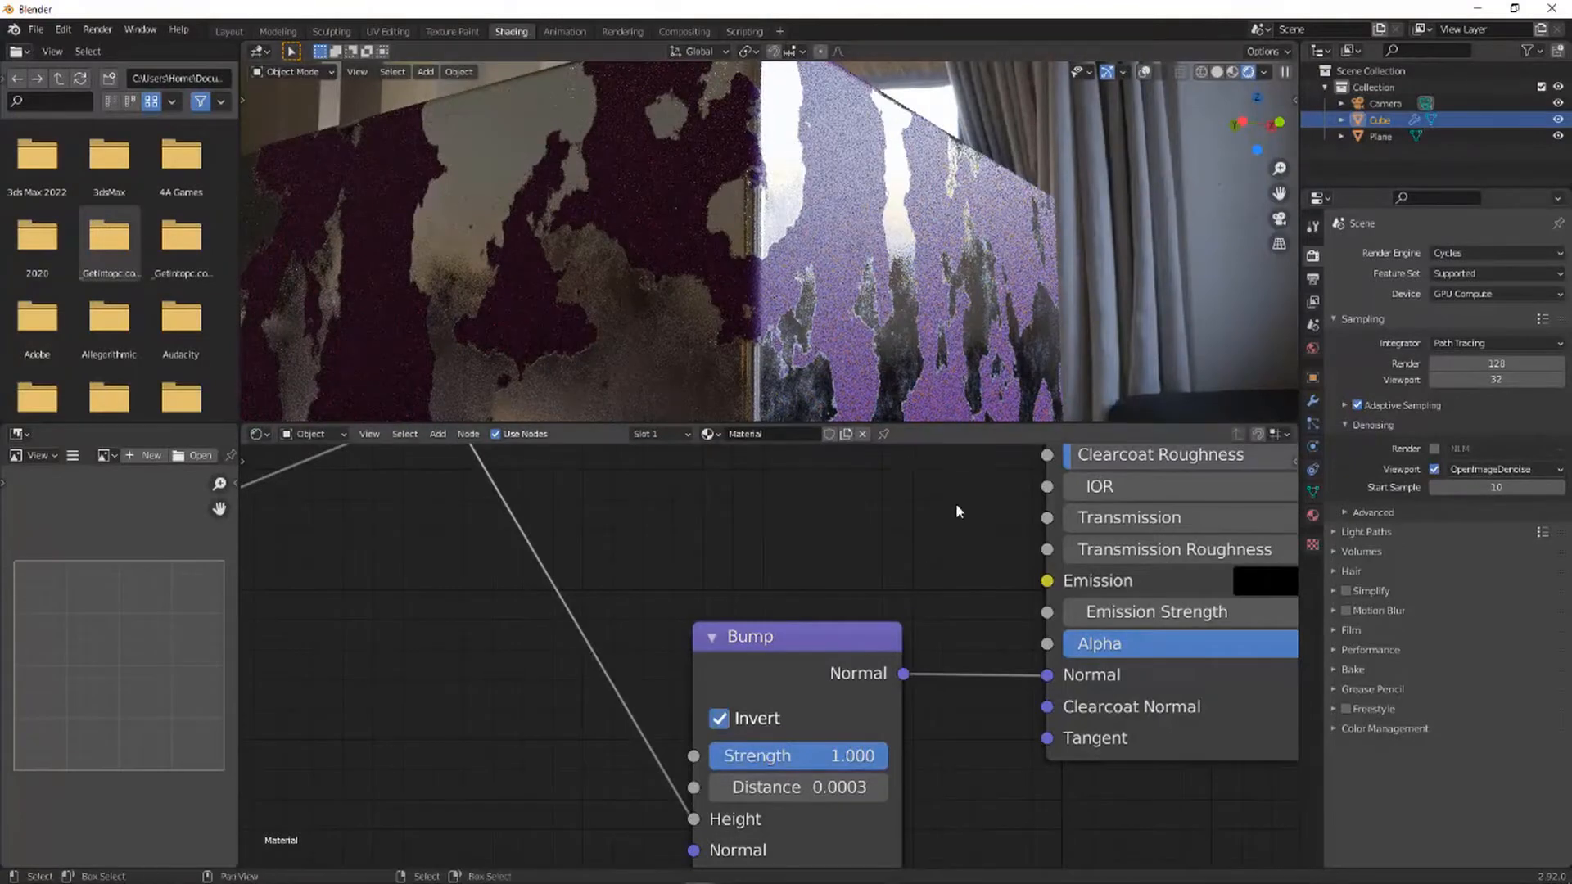
- Tidy the node layout by moving the roughness Mix node towards the Principled BSDF and the Bump node slightly lower
scroll(890, 541, down, 6)
middle_drag(889, 542, 914, 653)
scroll(832, 619, up, 1)
middle_drag(832, 619, 871, 657)
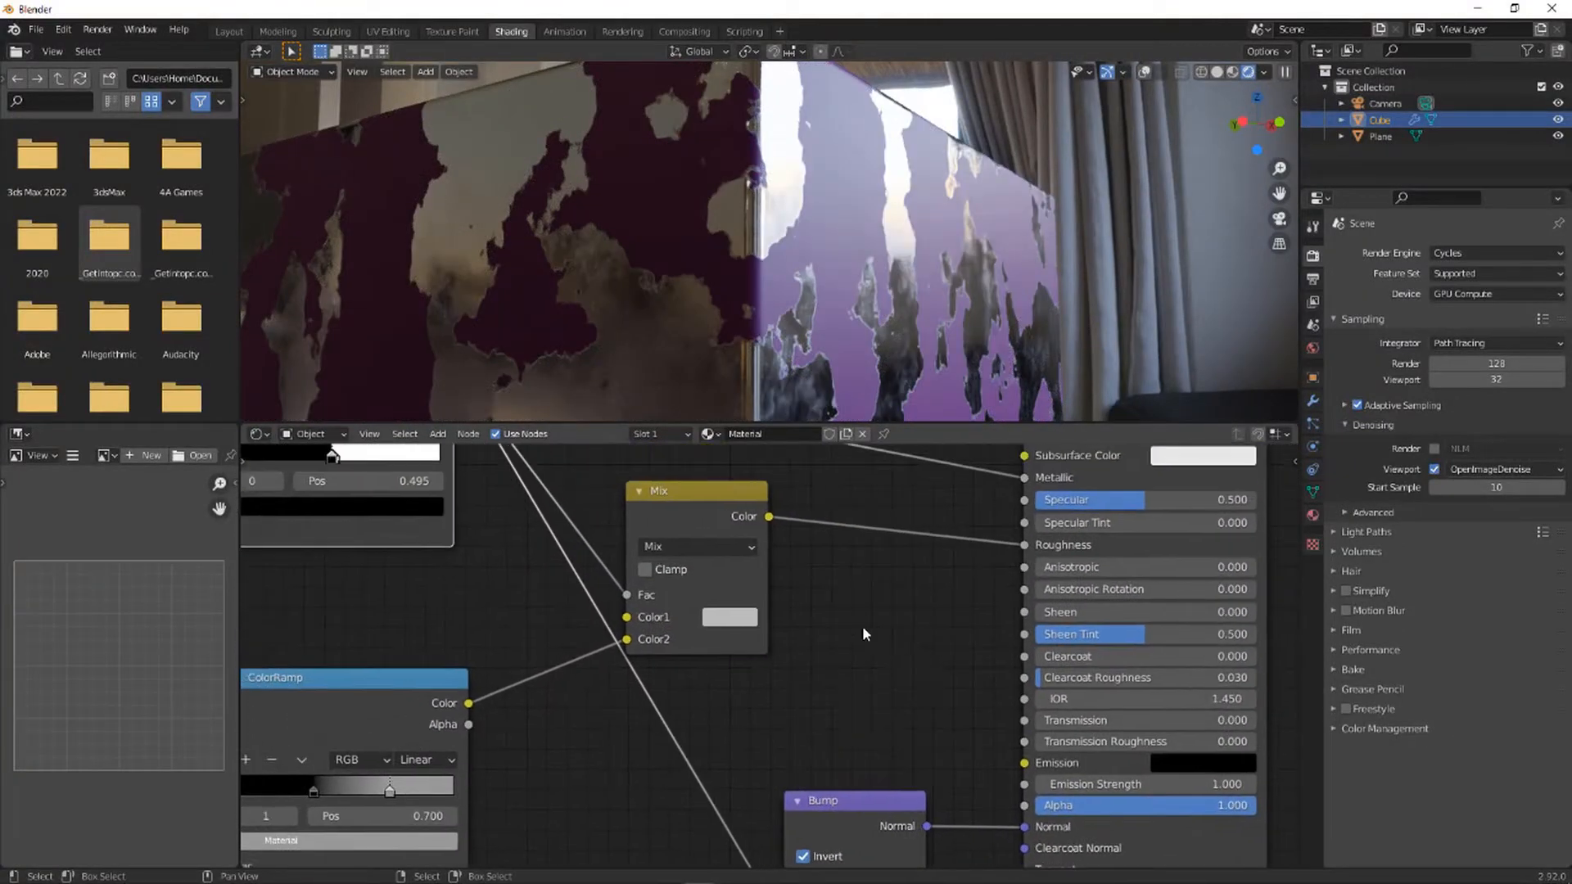
scroll(839, 570, down, 4)
scroll(874, 497, up, 1)
drag(737, 533, 810, 499)
scroll(833, 538, down, 2)
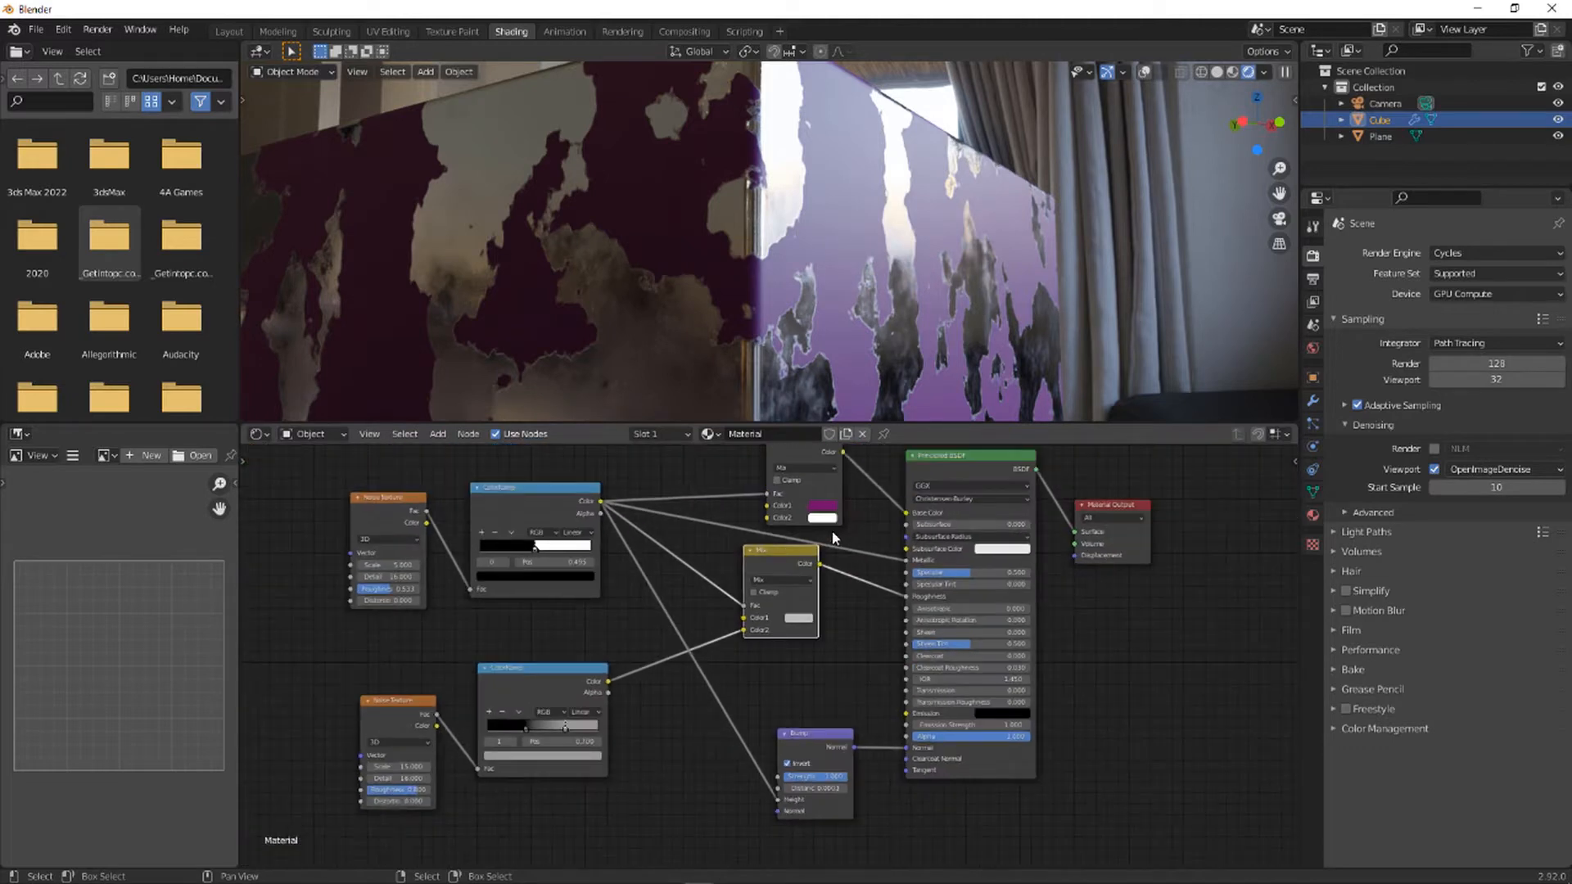
drag(828, 744, 798, 771)
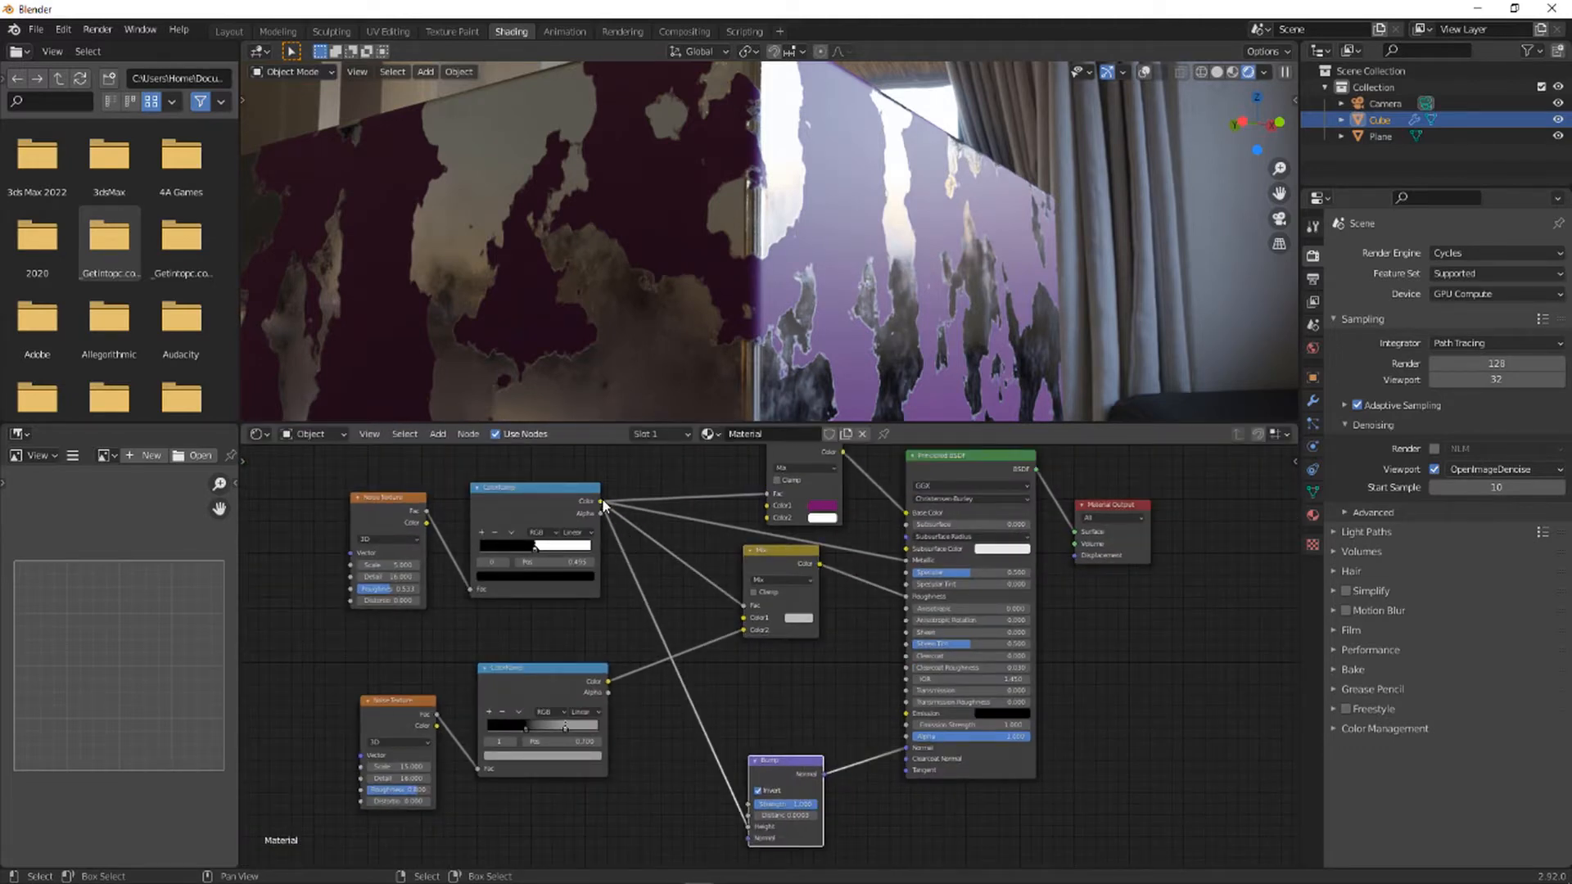
- Connect the paint-mask ColorRamp's Color to the Principled BSDF's Clearcoat, then collapse the roughness Mix node and place it clear of the links
drag(602, 502, 907, 656)
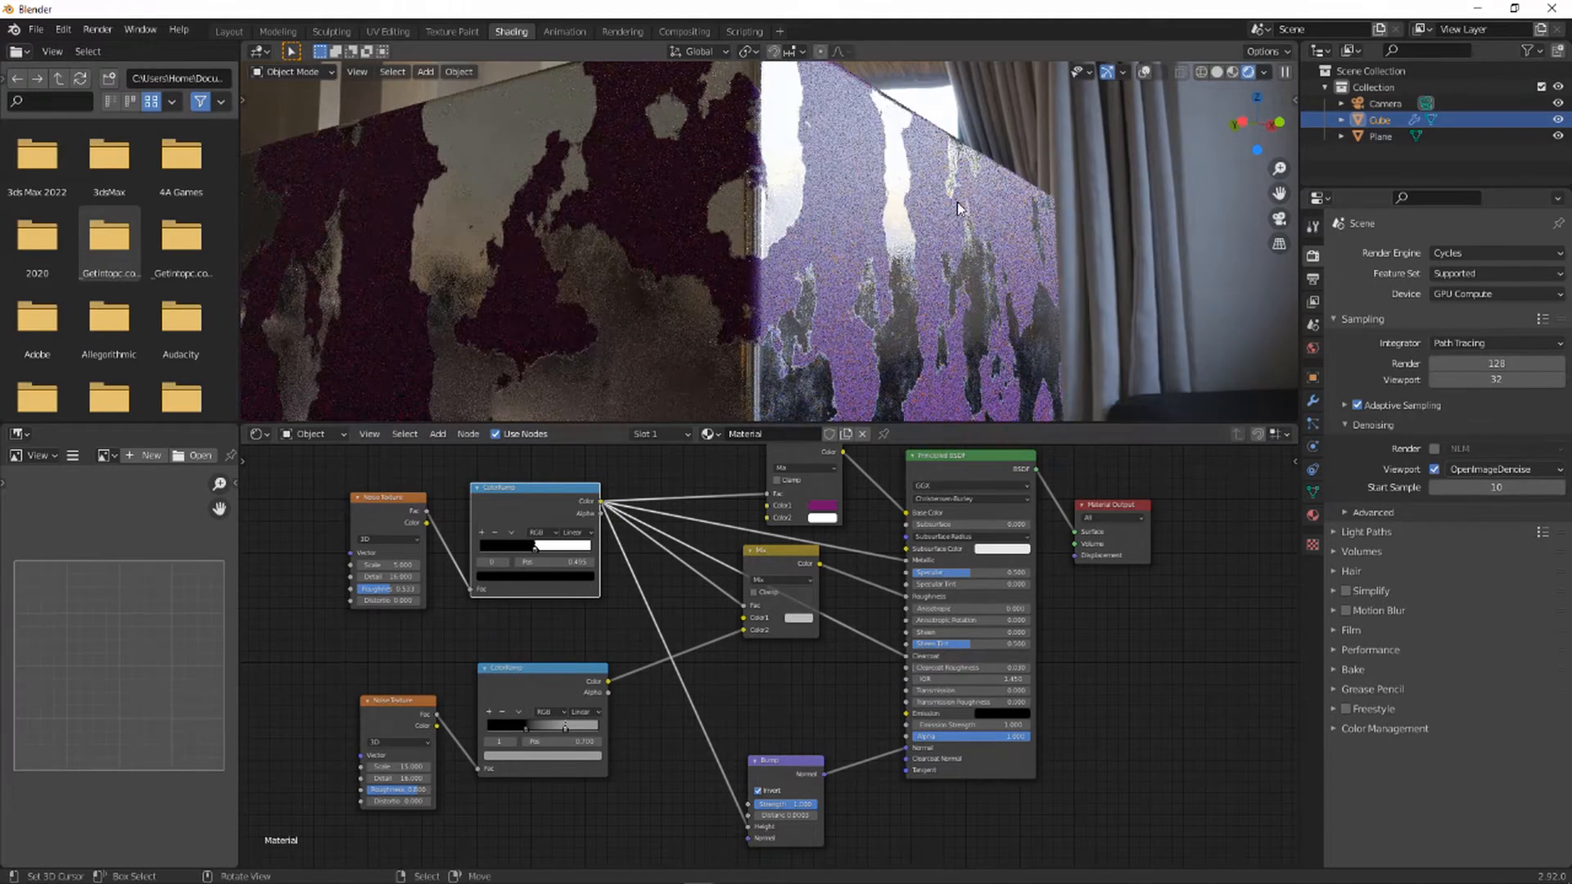
click(750, 550)
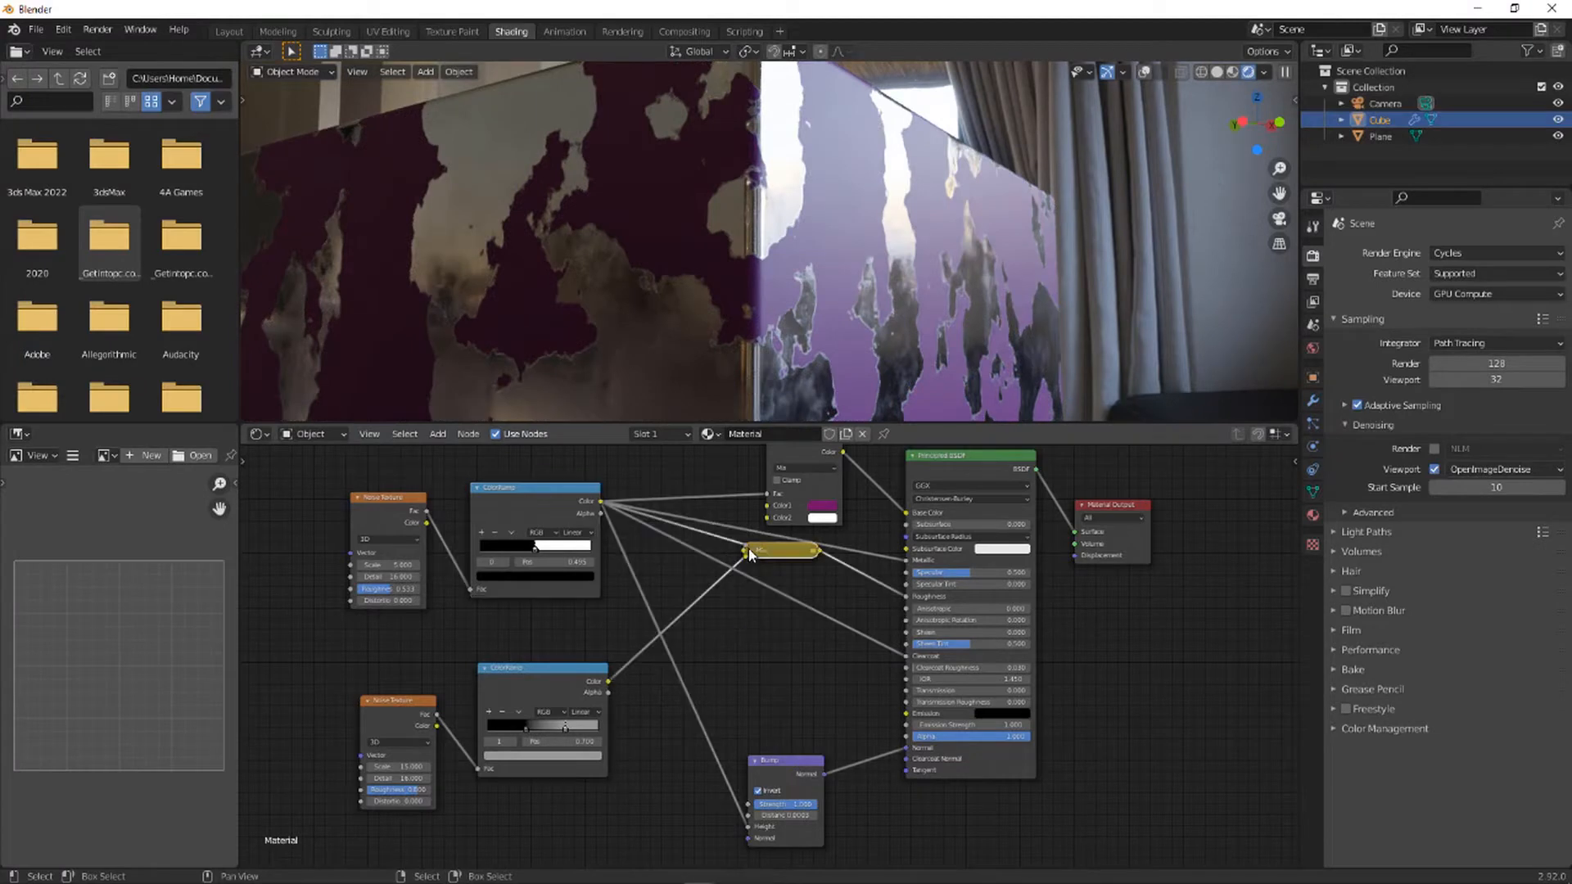
drag(779, 553, 822, 577)
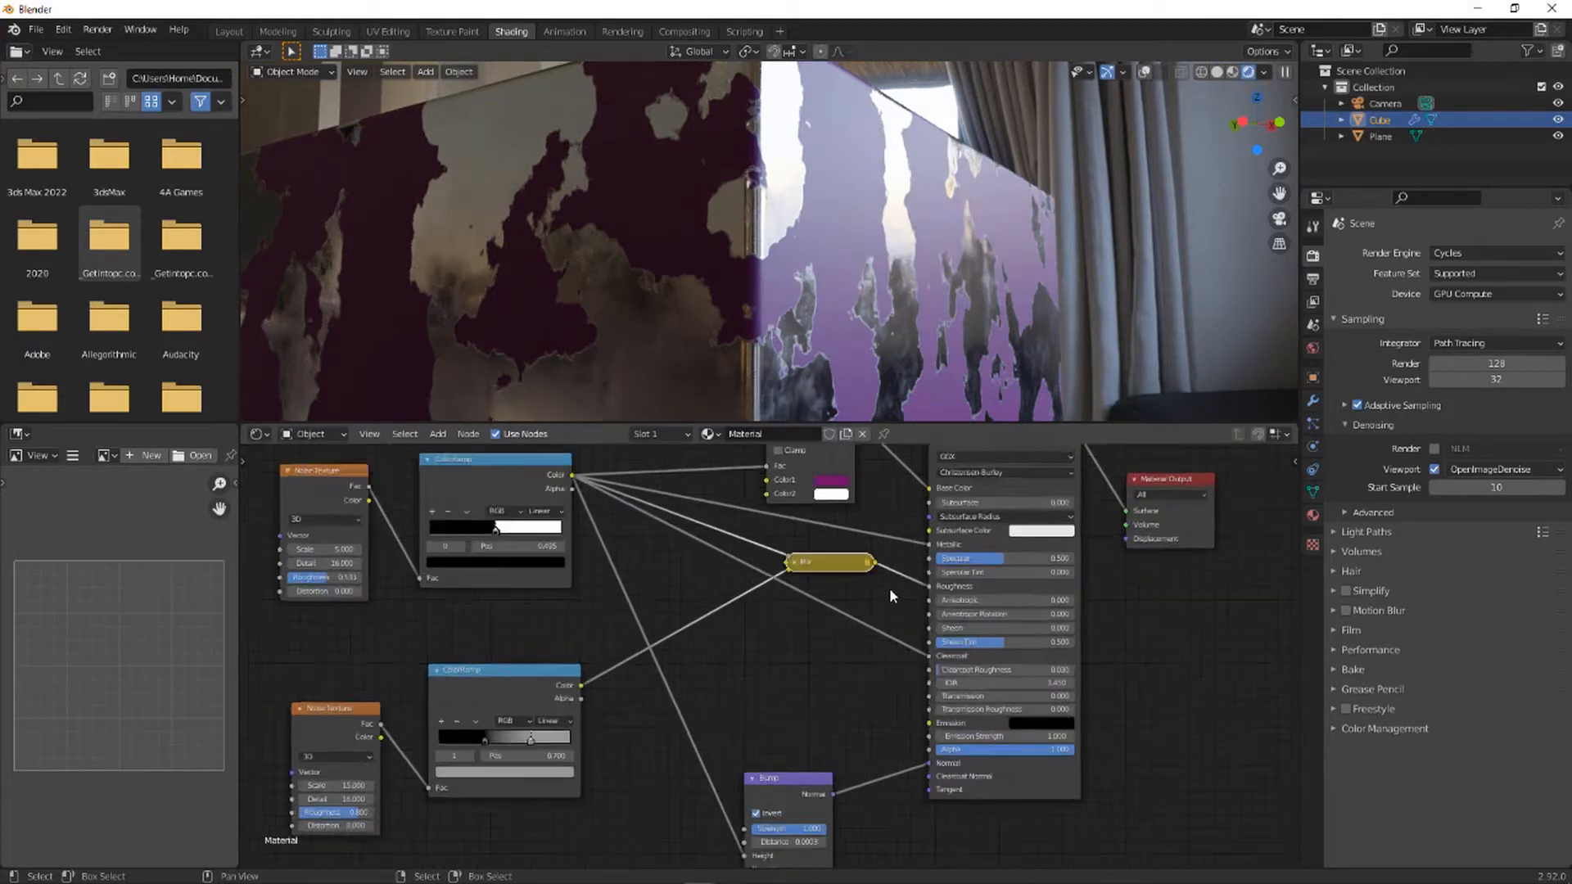
scroll(889, 588, up, 1)
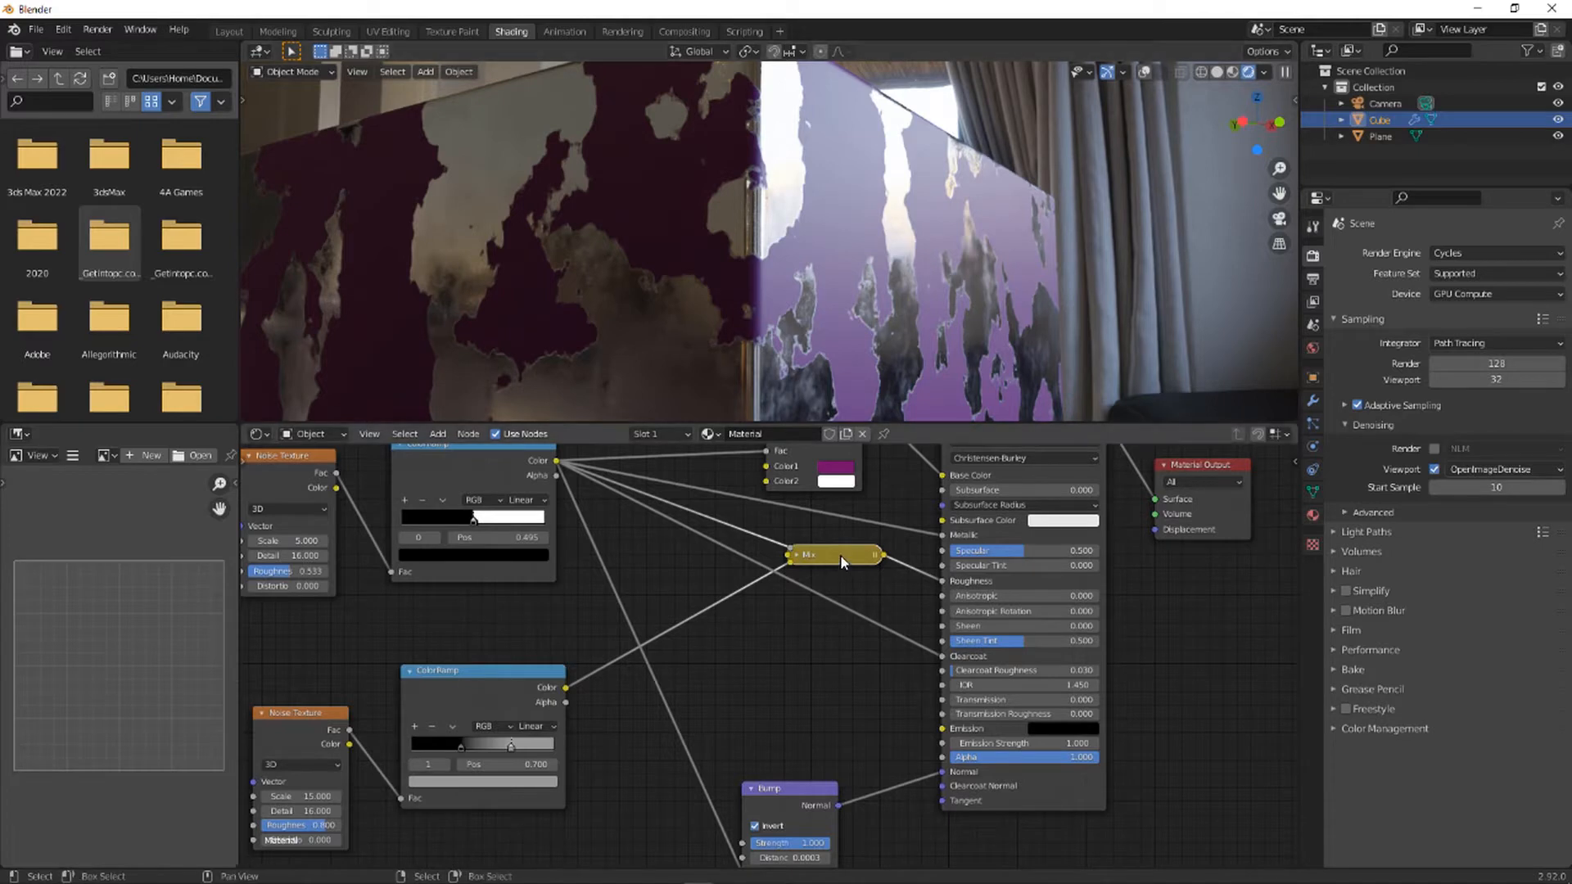
drag(840, 554, 865, 567)
scroll(865, 566, up, 2)
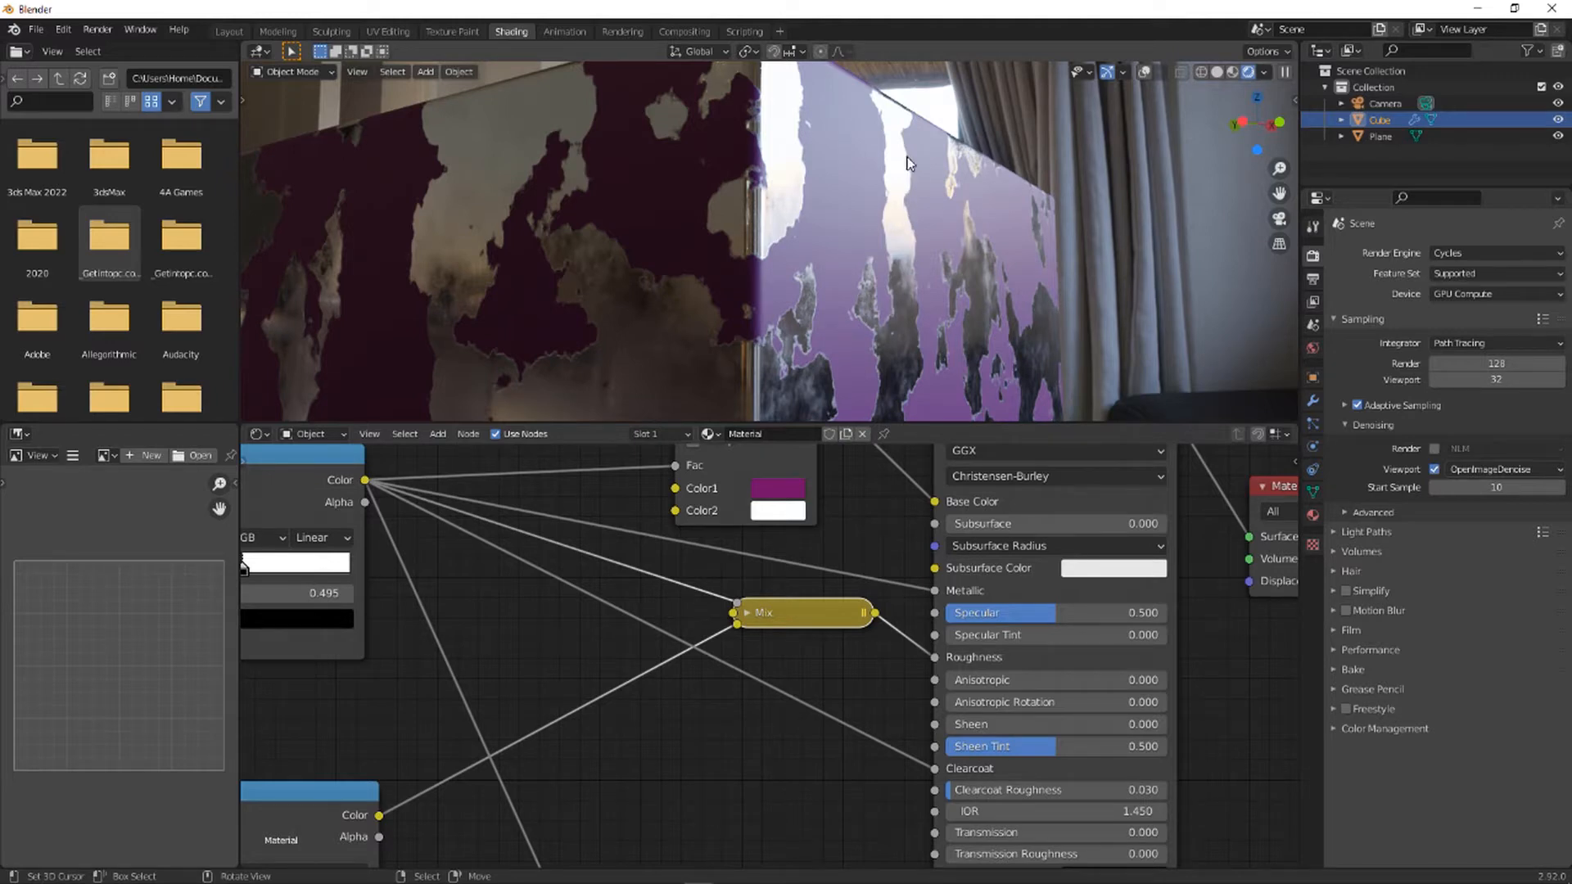
- Tidy the node layout by moving the paint-mask ColorRamp and the roughness ColorRamp slightly lower
drag(339, 490, 370, 621)
middle_drag(399, 765, 586, 607)
drag(504, 682, 516, 733)
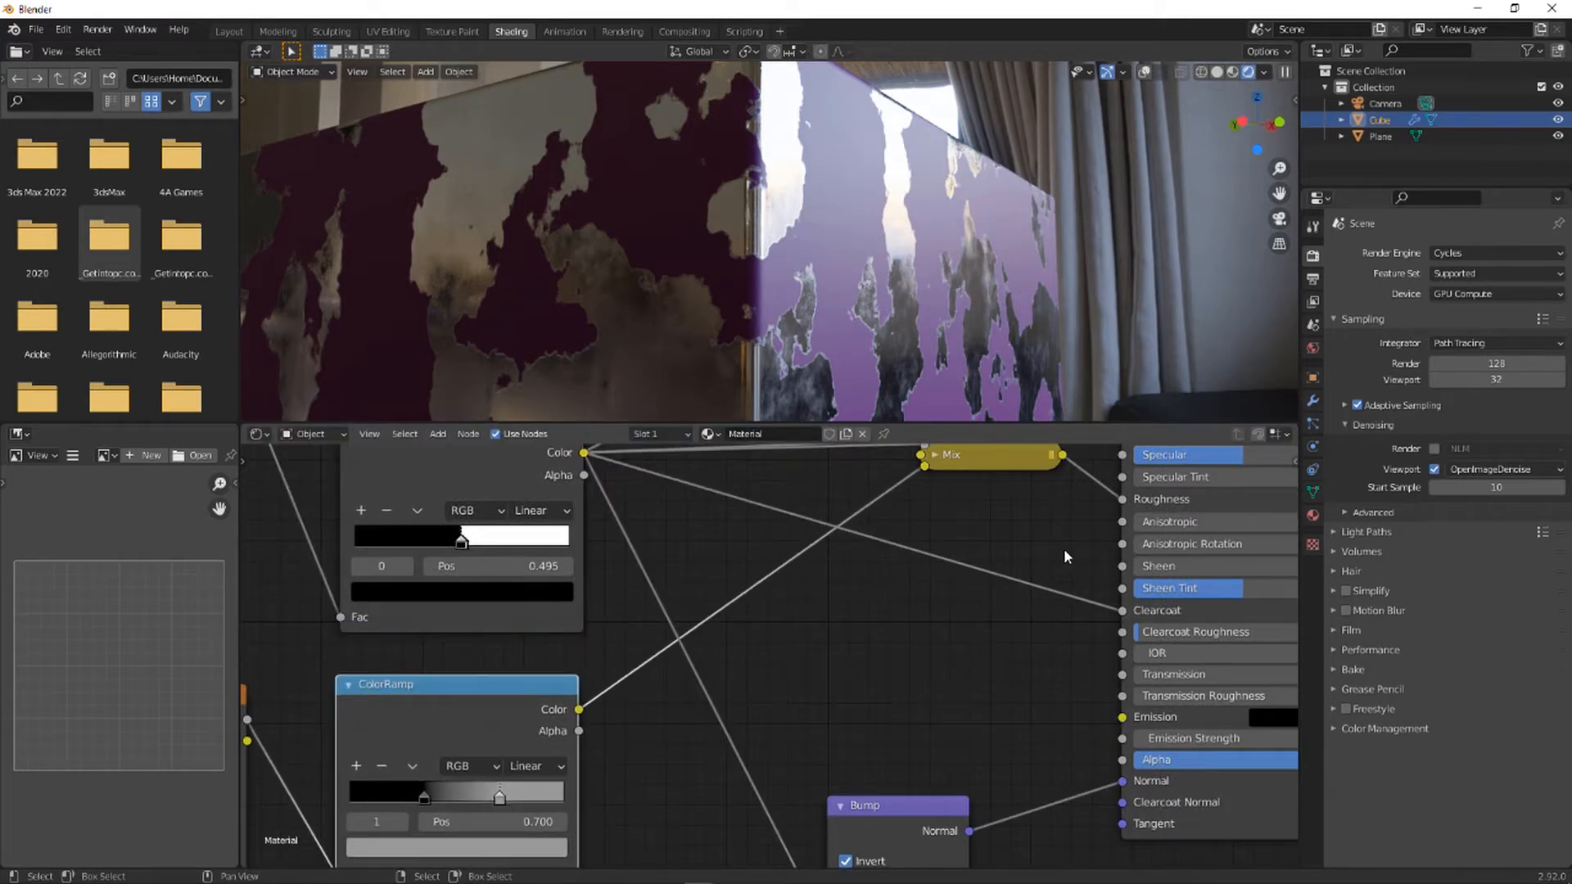
- Insert an Invert node on the link between the paint-mask ColorRamp and Clearcoat, placing it clear of the Principled BSDF
key(shift+a)
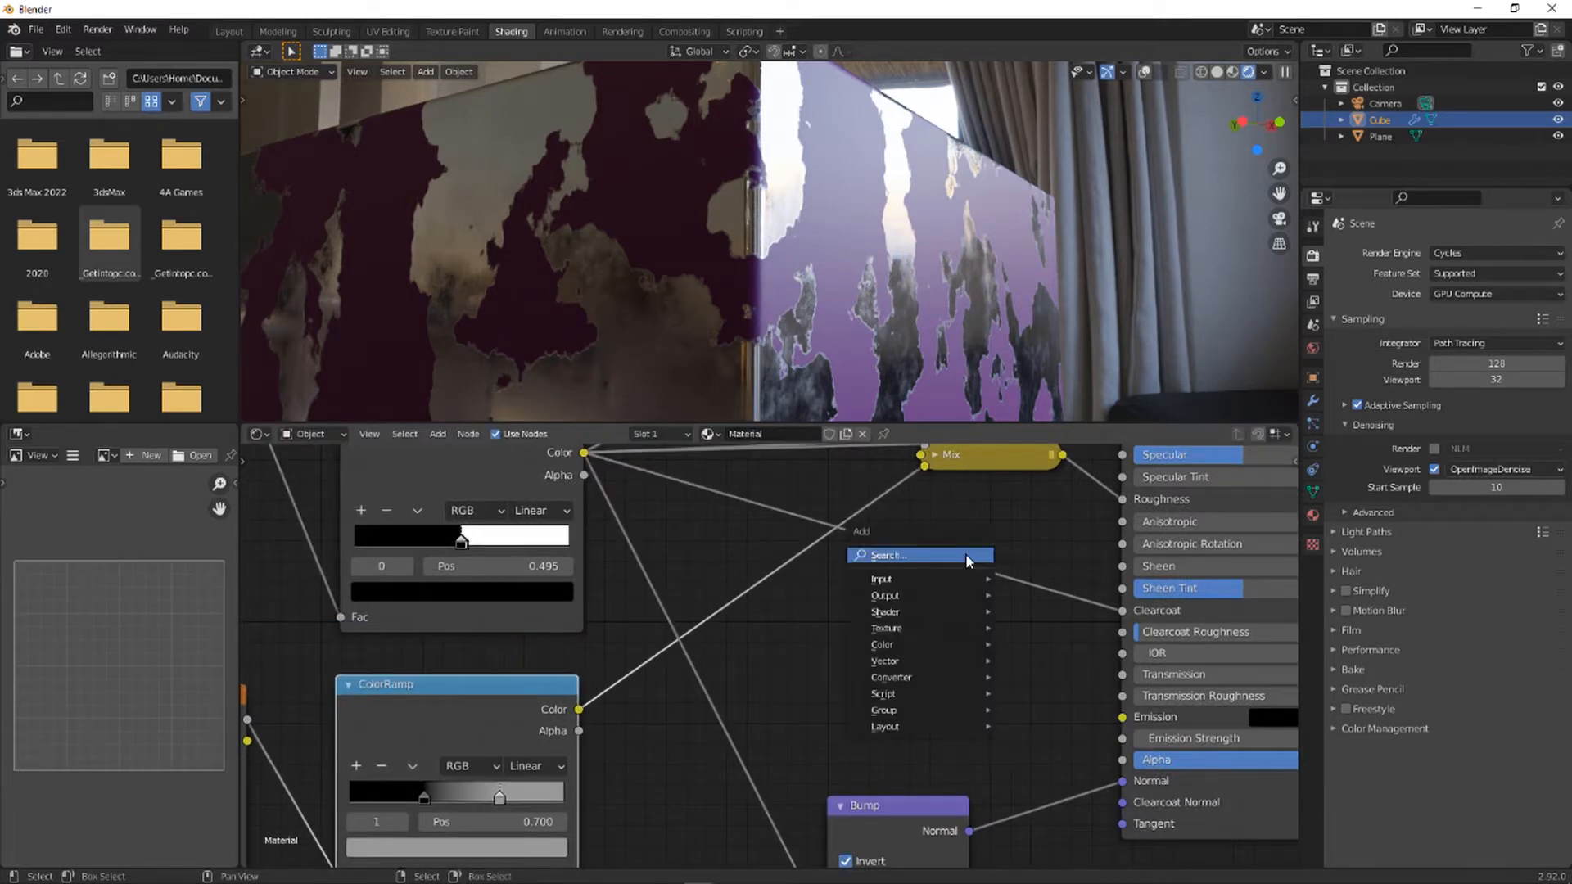
click(978, 560)
text(invert)
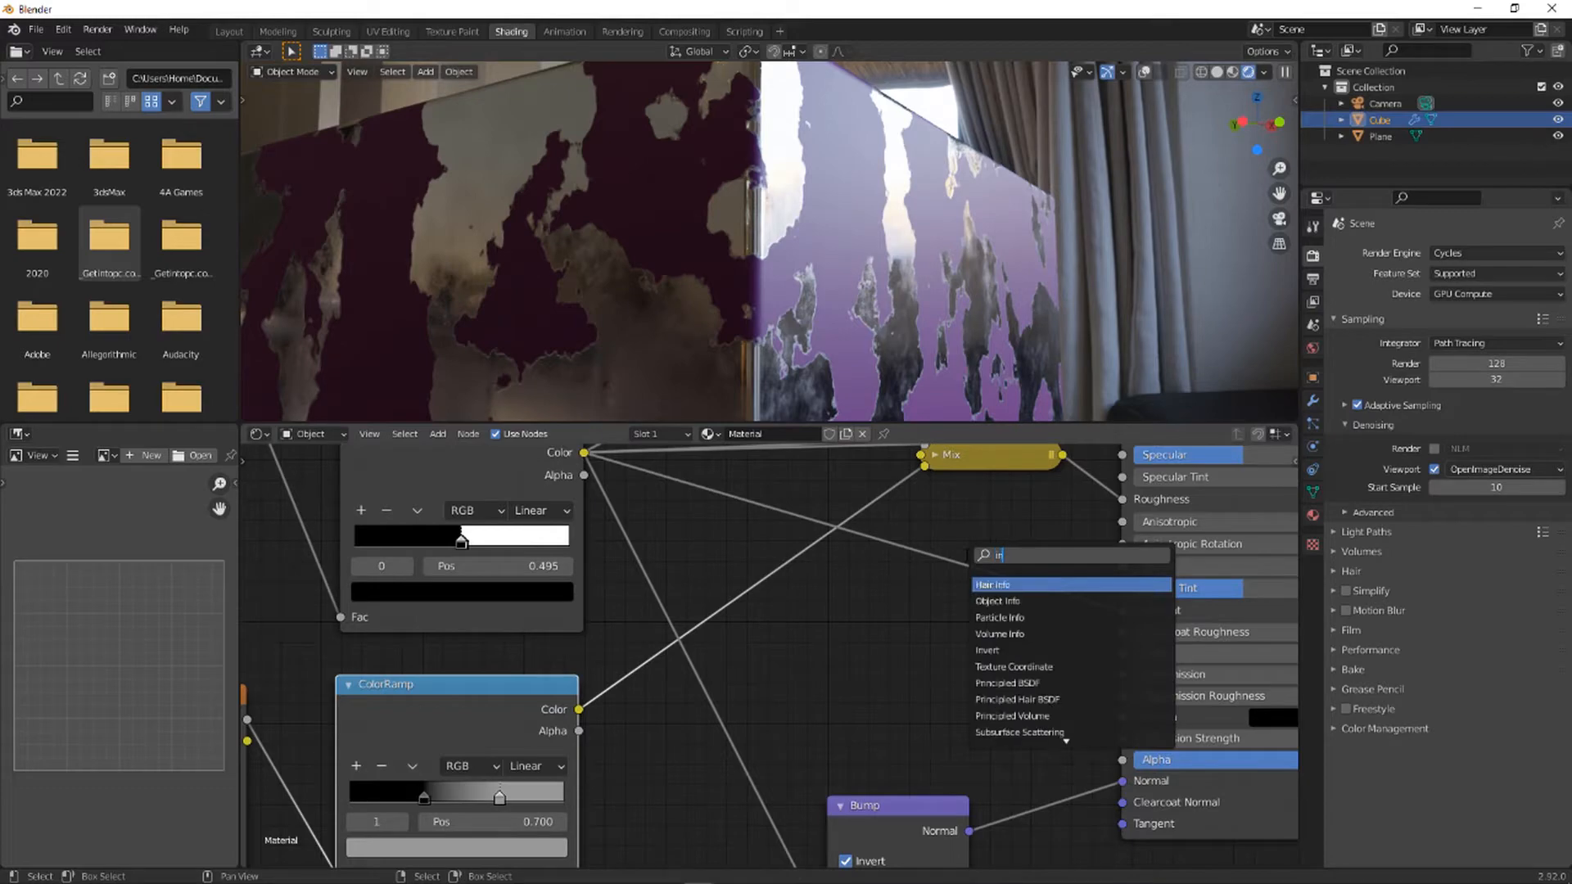
key(Return)
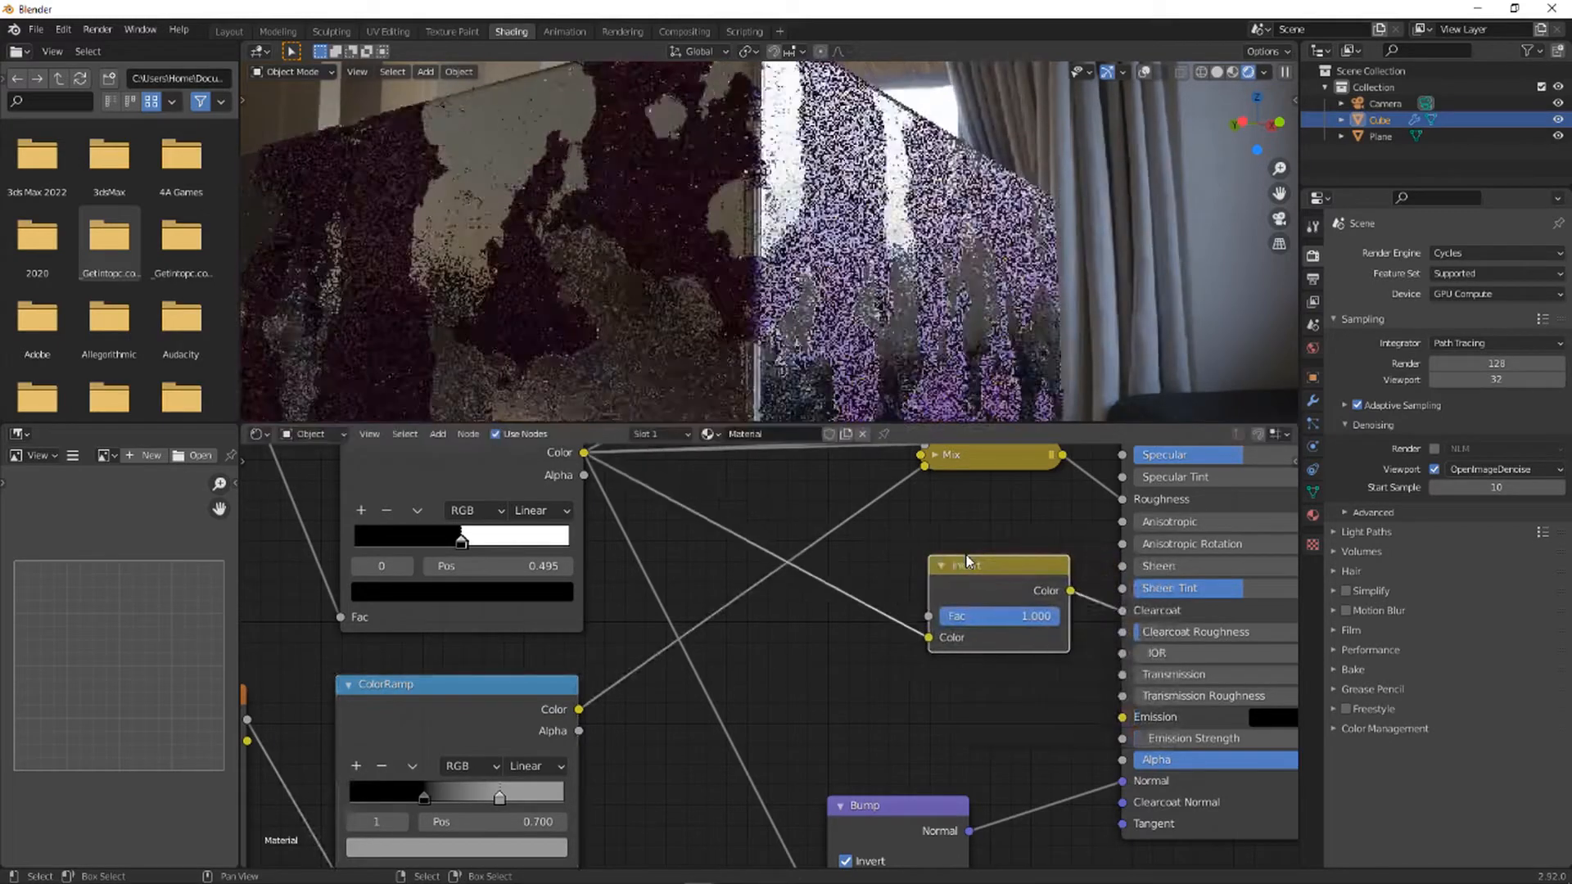
click(896, 557)
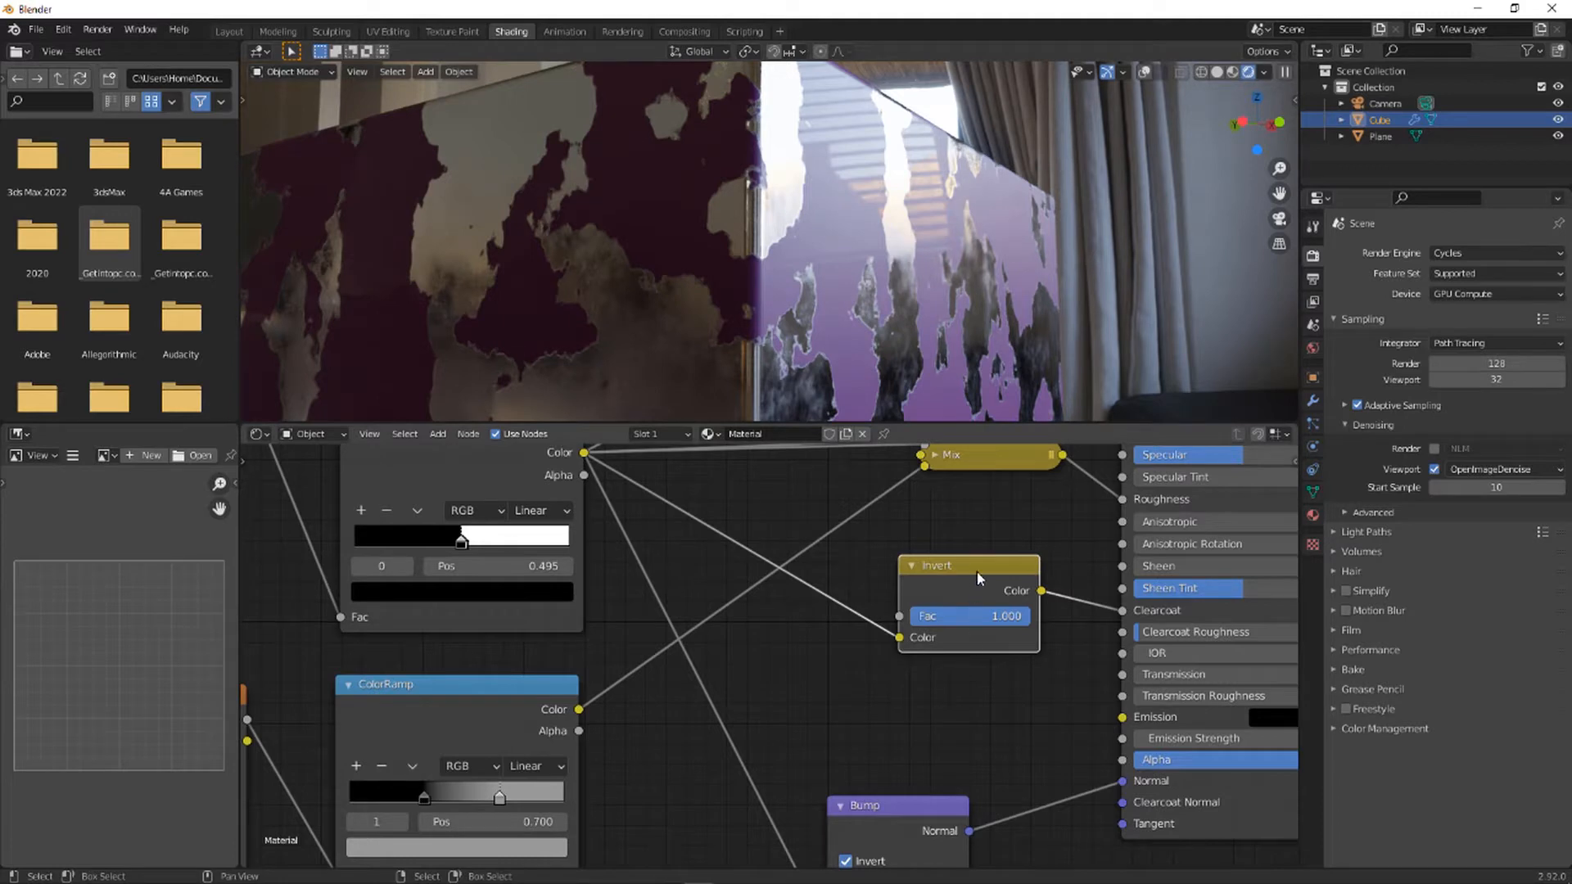
drag(976, 571, 885, 603)
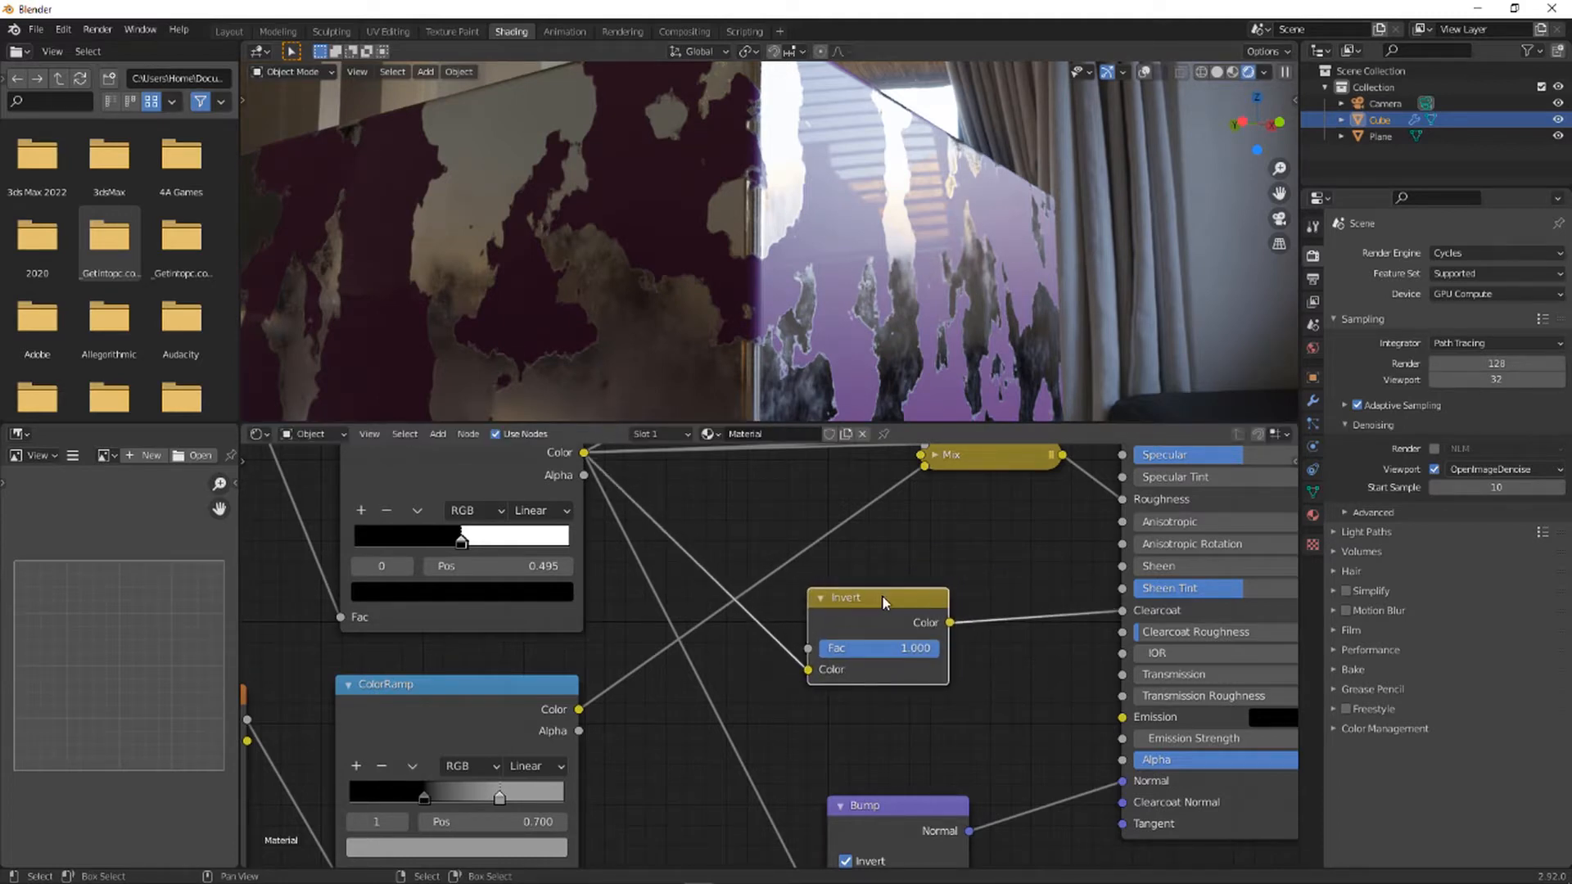
- Review how the paint-mask ColorRamp feeds the Mix nodes, the Invert node and the Principled BSDF inputs
middle_drag(592, 517, 577, 660)
scroll(617, 632, down, 2)
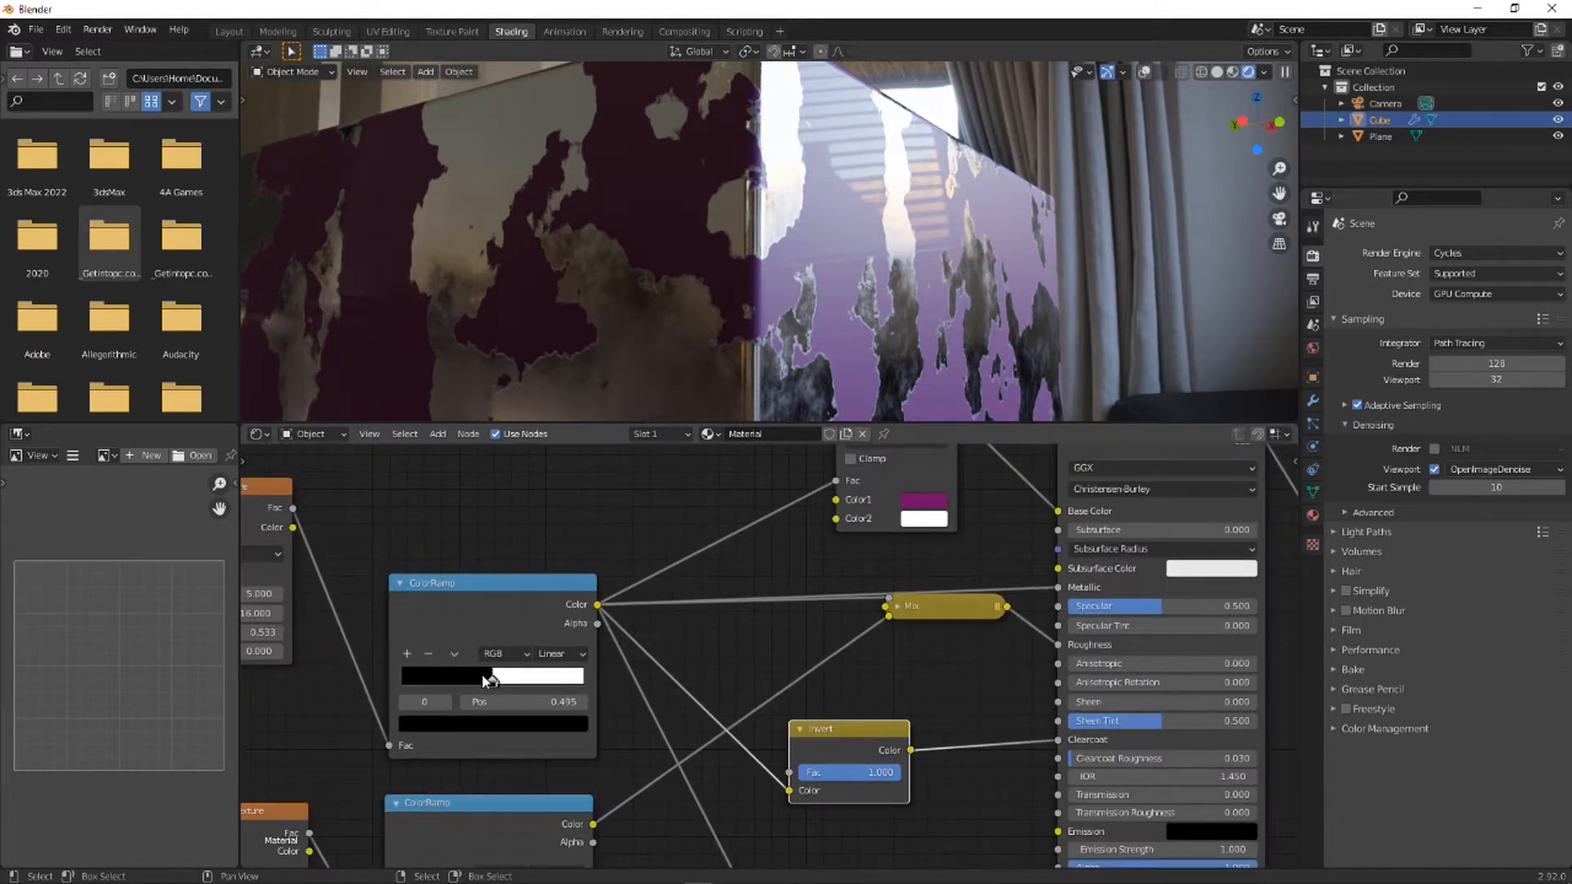
middle_drag(845, 617, 950, 636)
middle_drag(752, 596, 628, 654)
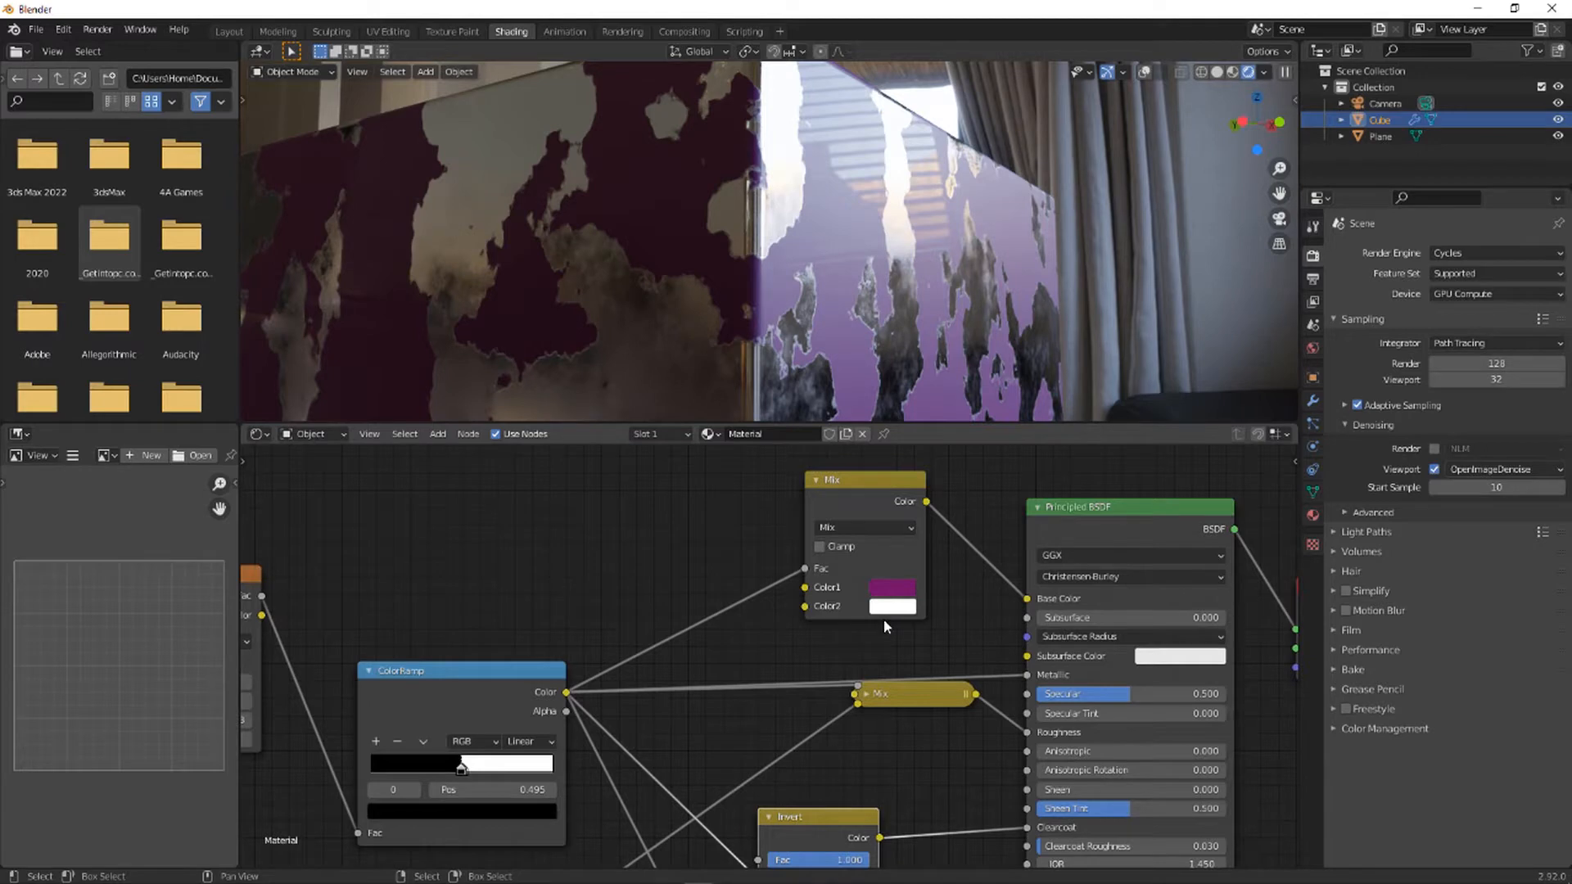
middle_drag(884, 621, 885, 553)
middle_drag(853, 706, 848, 662)
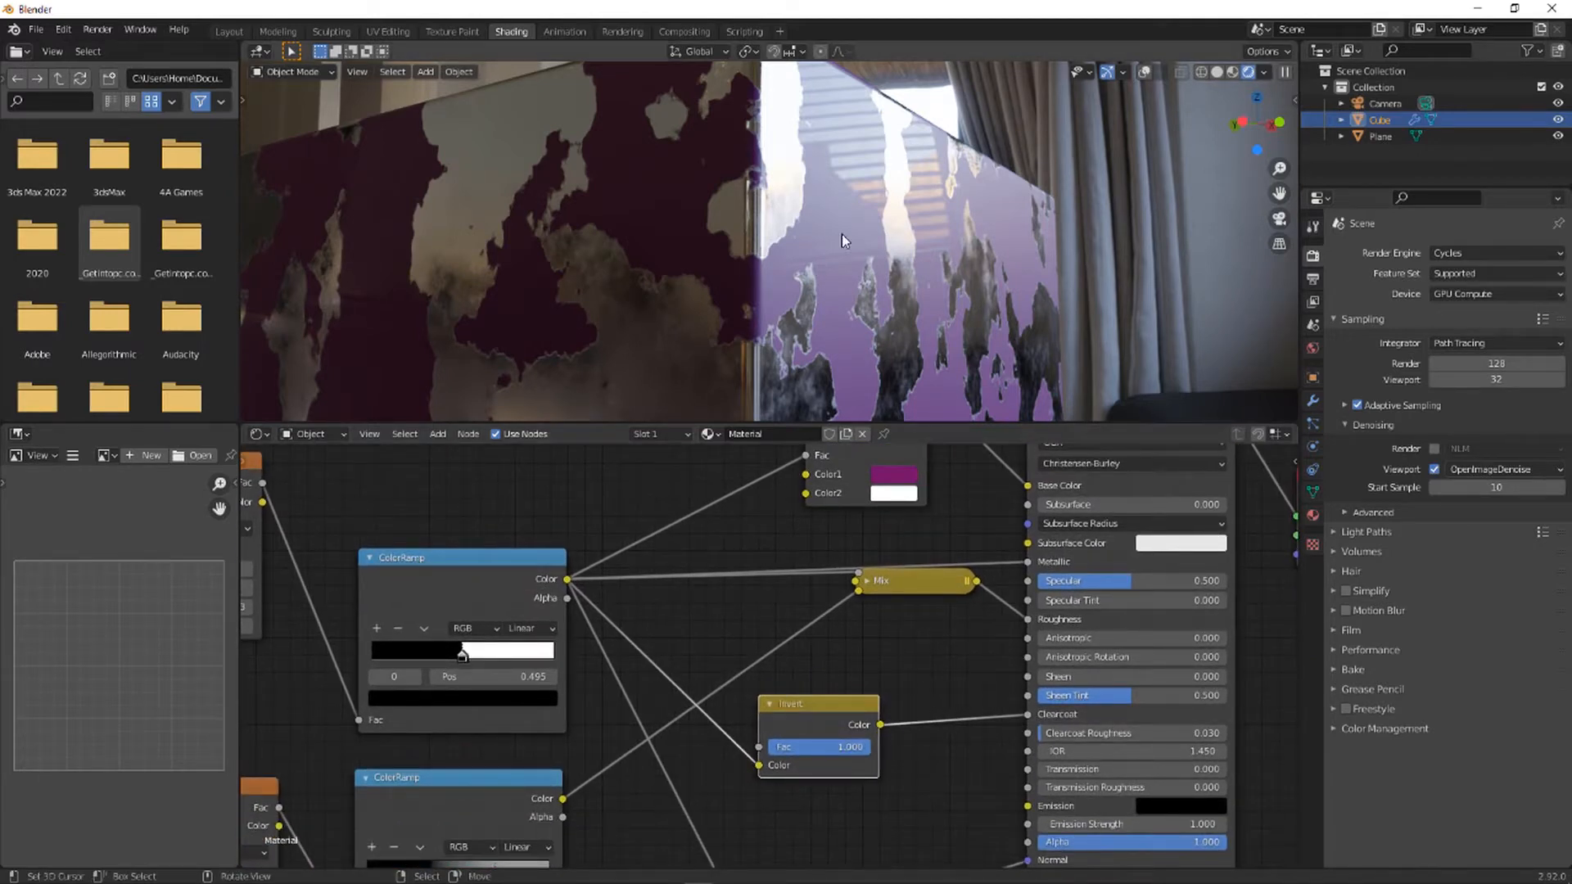
middle_drag(903, 474, 885, 534)
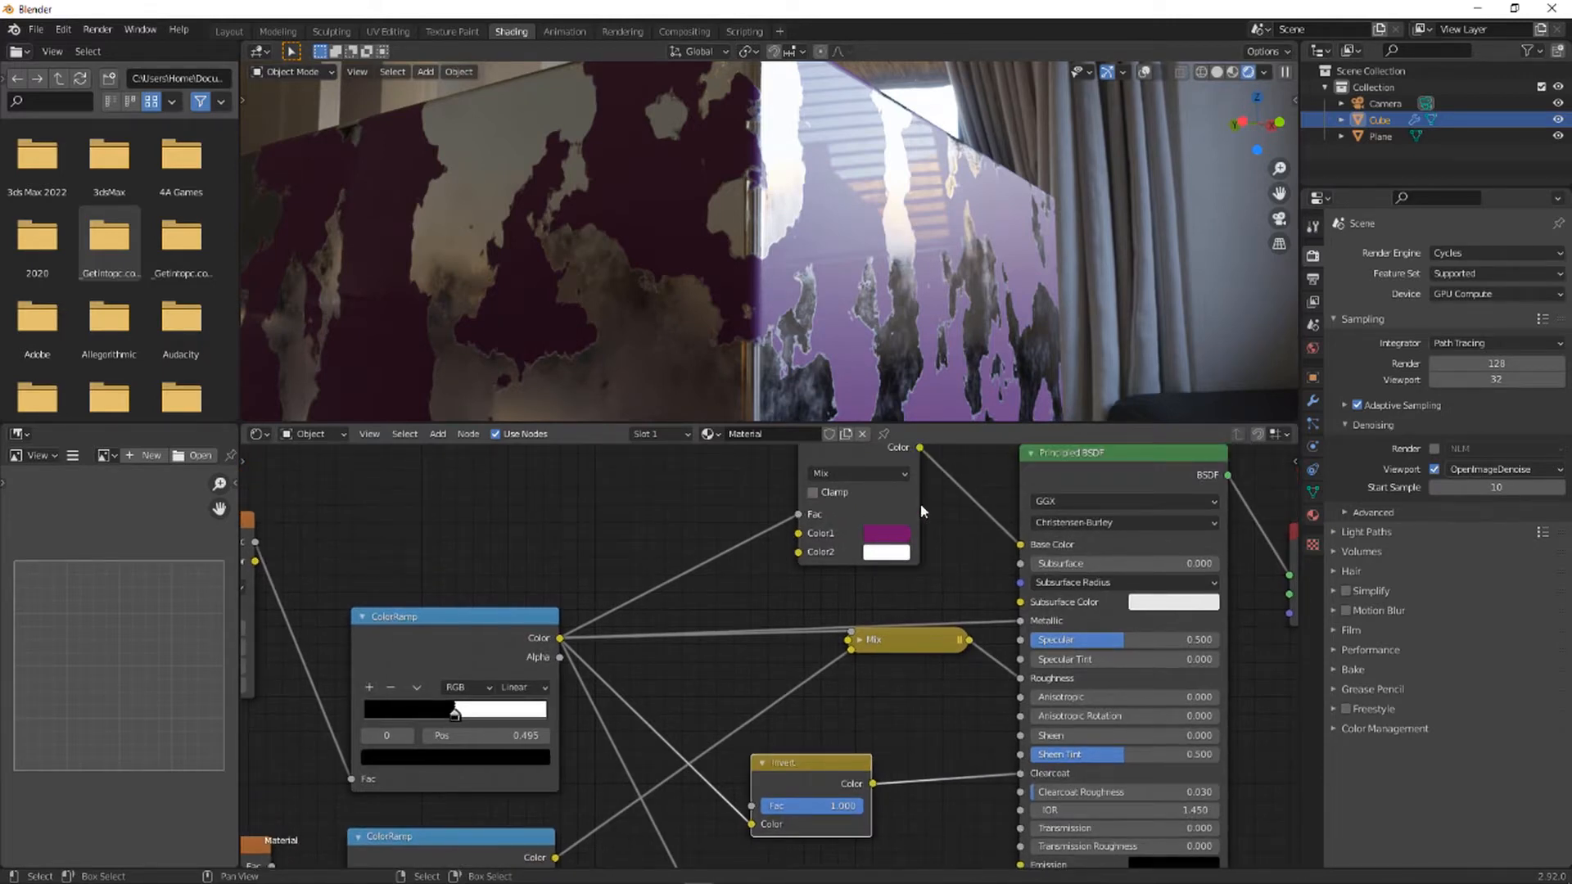
middle_drag(841, 449, 841, 502)
middle_drag(862, 653, 799, 566)
scroll(799, 567, up, 1)
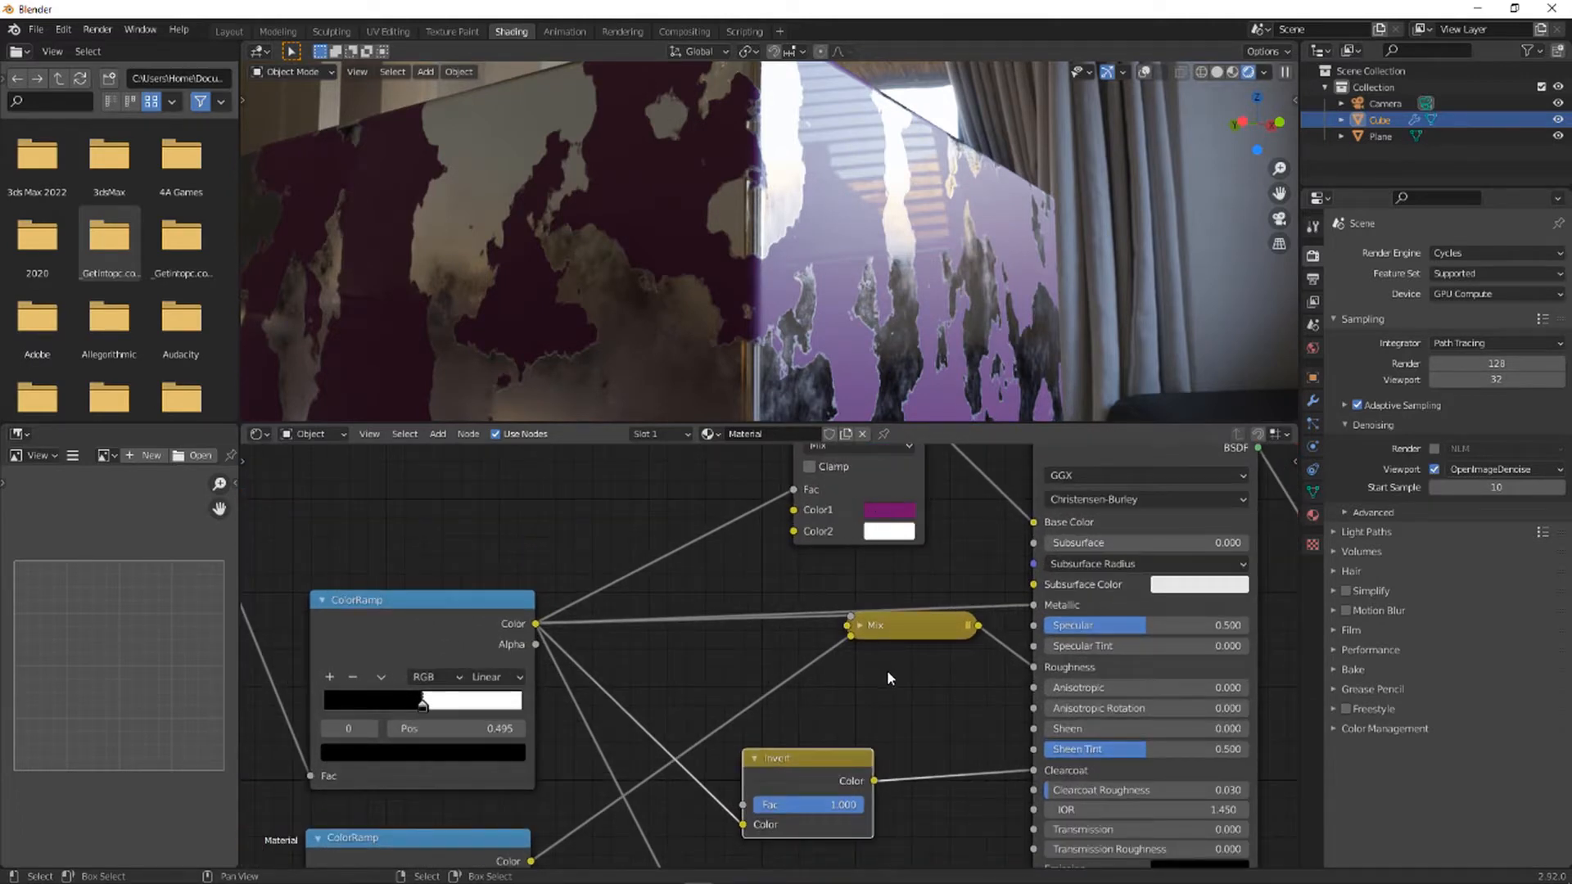
middle_drag(887, 673, 865, 626)
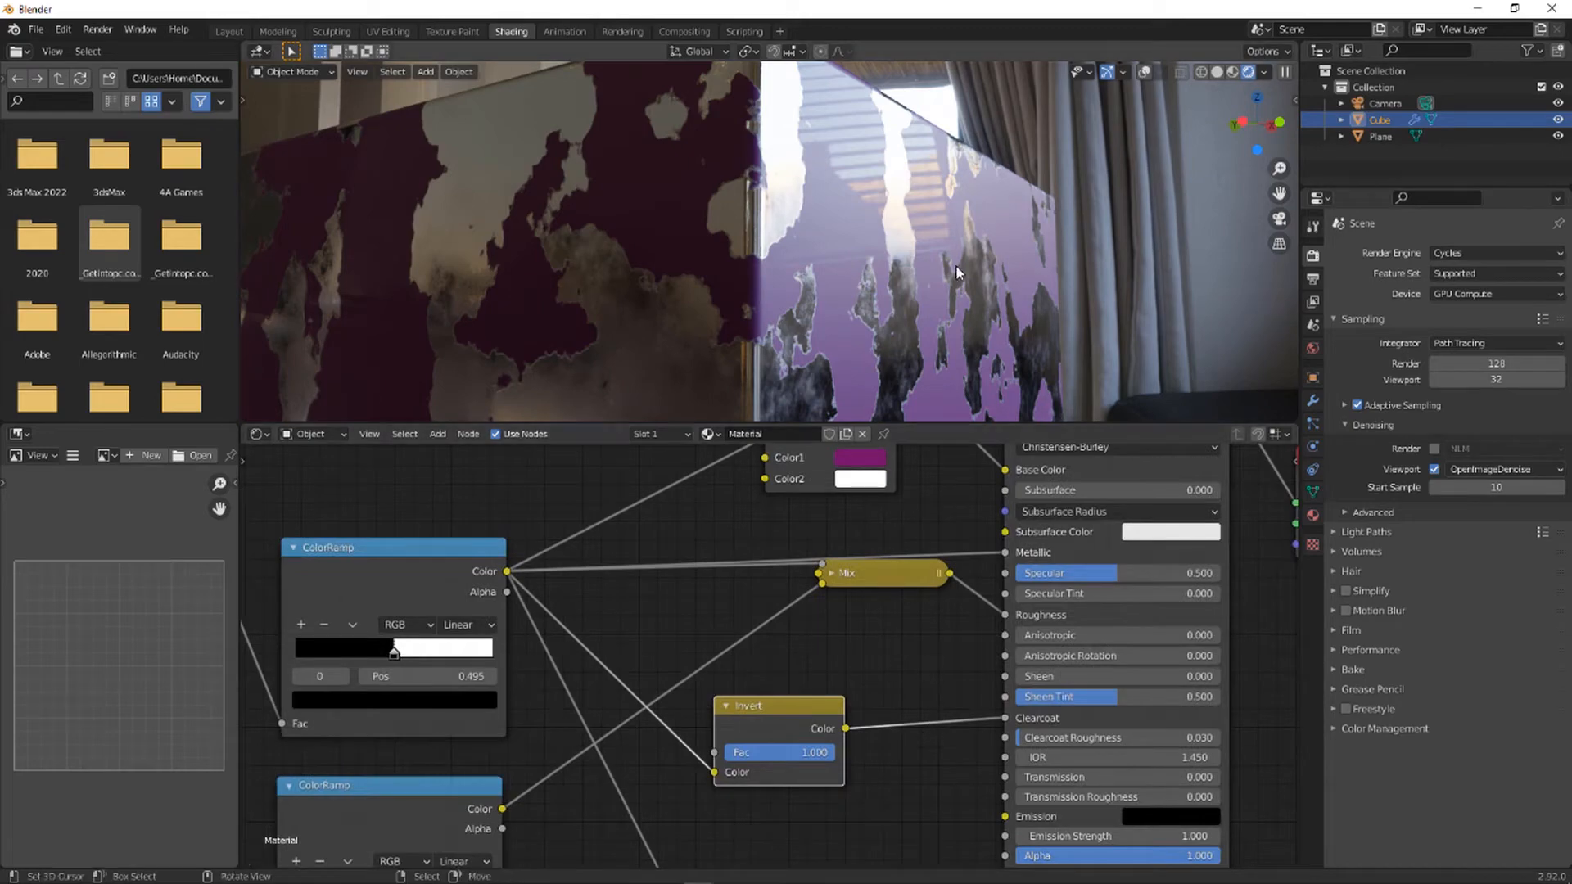
- Insert a Math node between the Invert node and Clearcoat and set its operation to Multiply
key(shift+a)
click(981, 677)
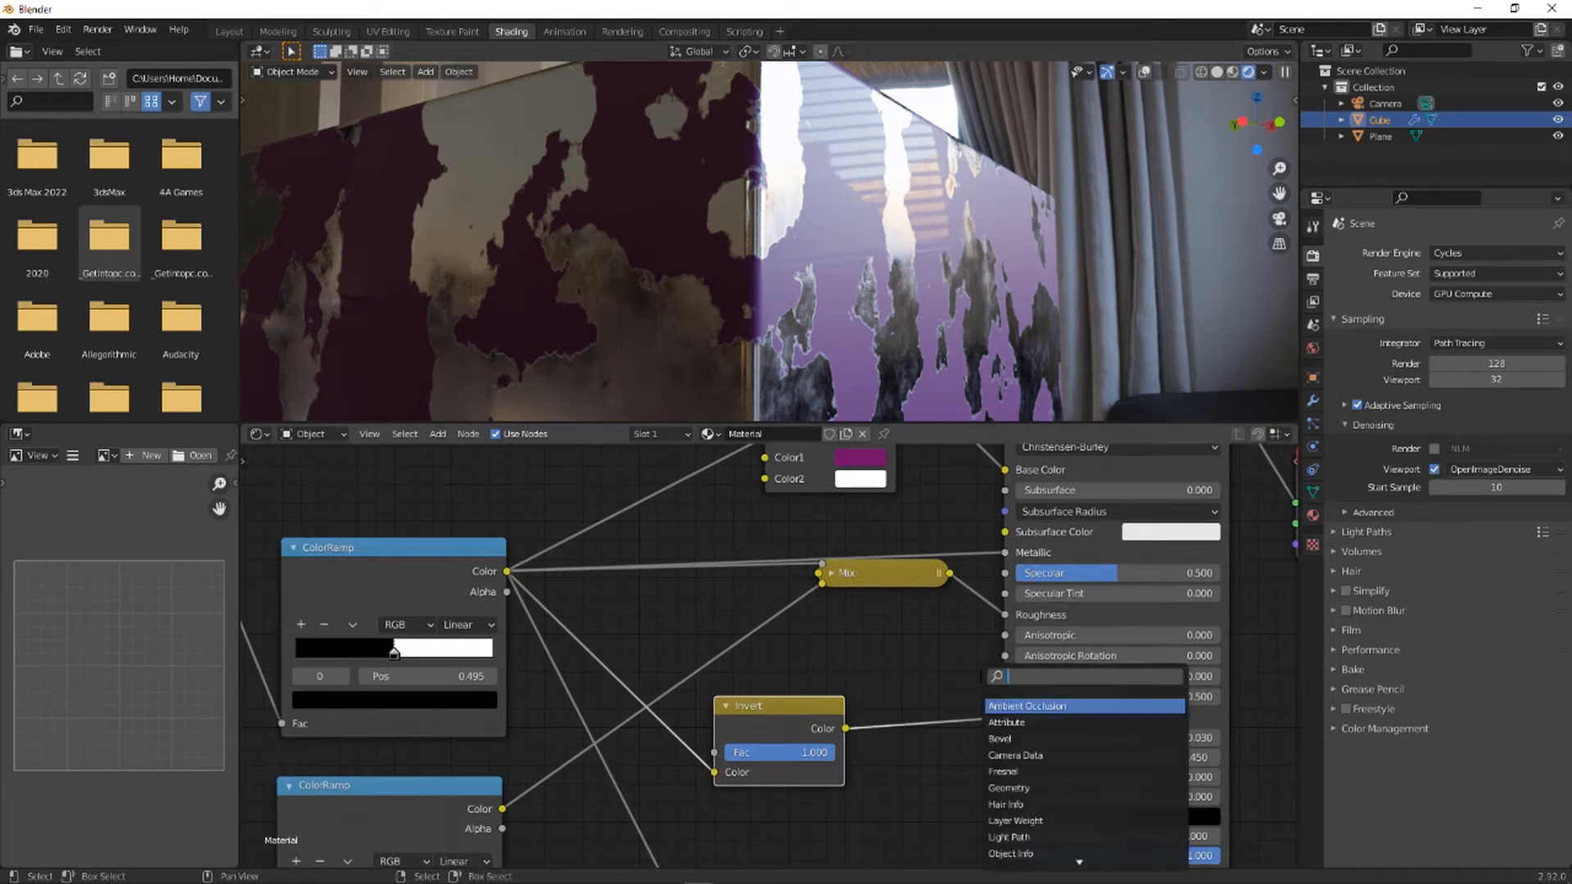
text(add)
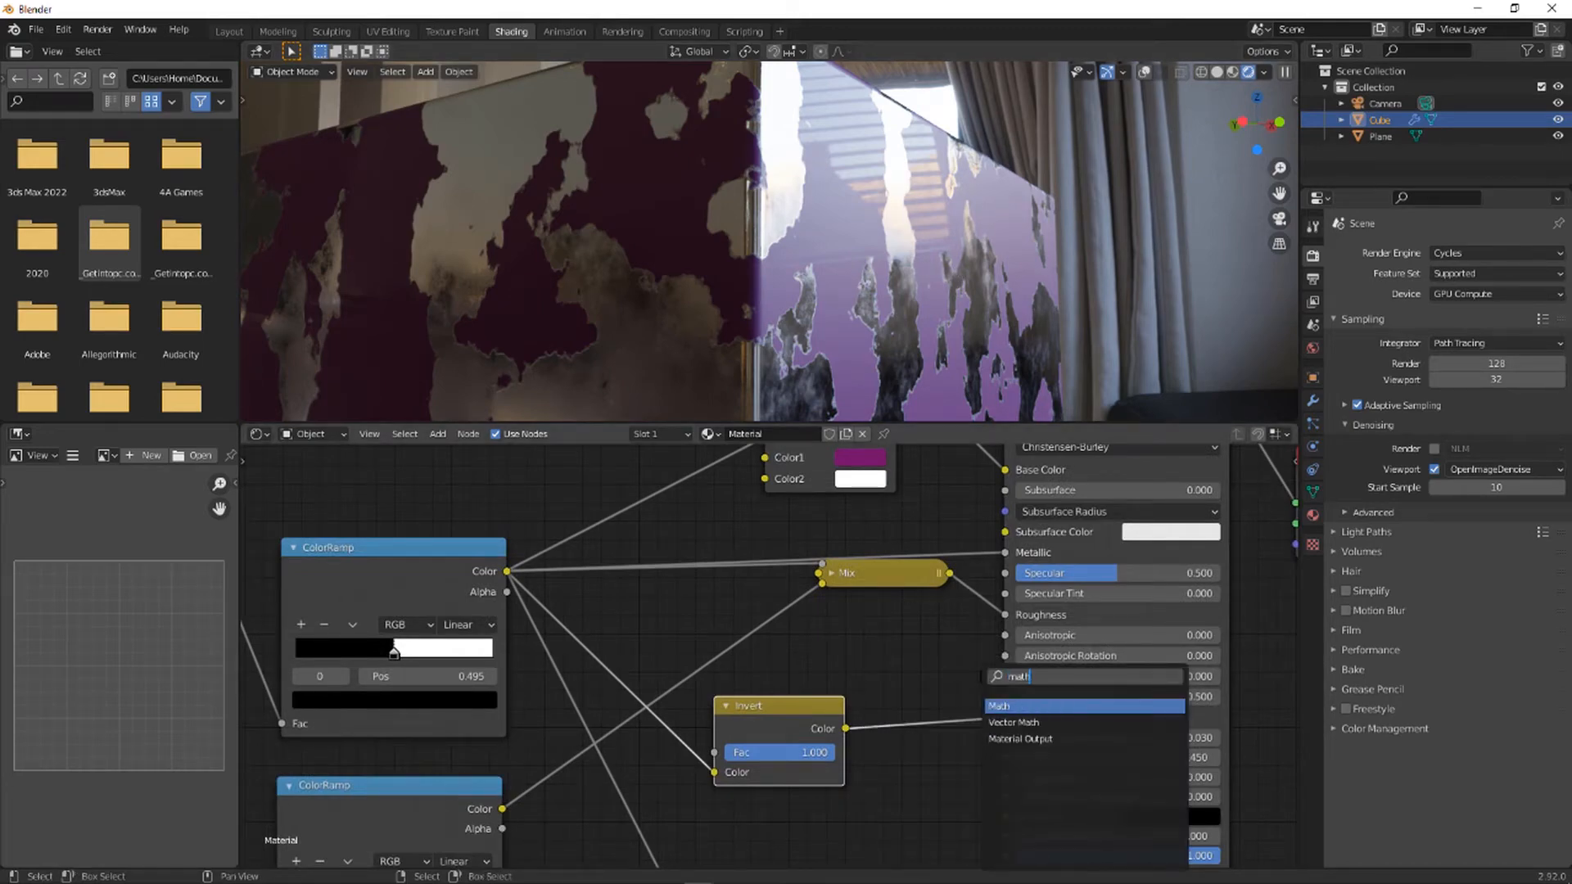
key(Return)
click(898, 668)
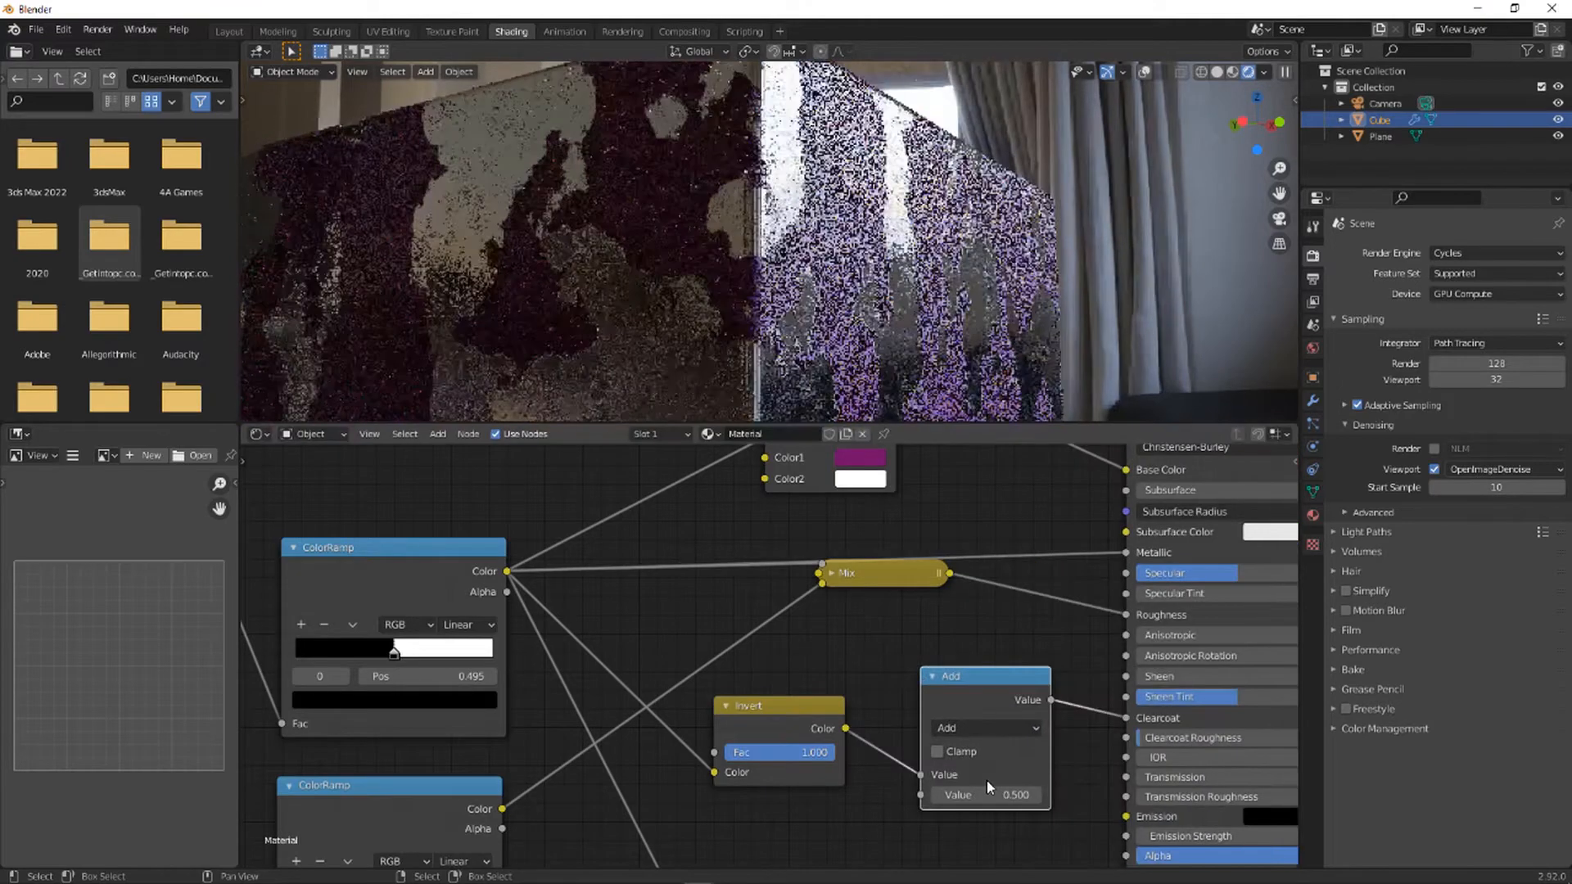
click(1007, 726)
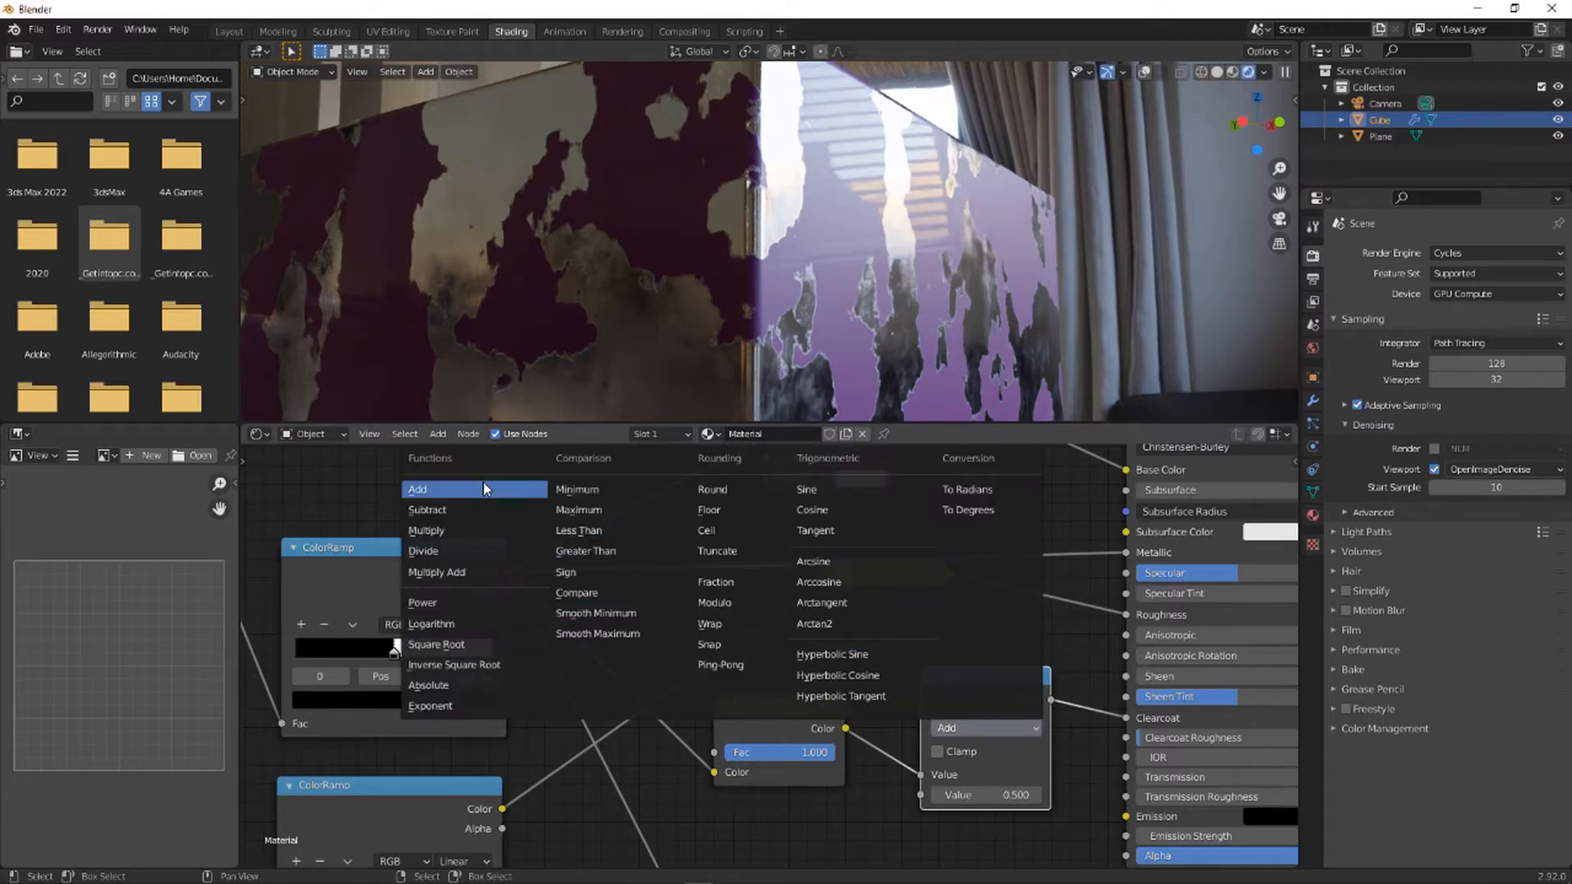
click(500, 531)
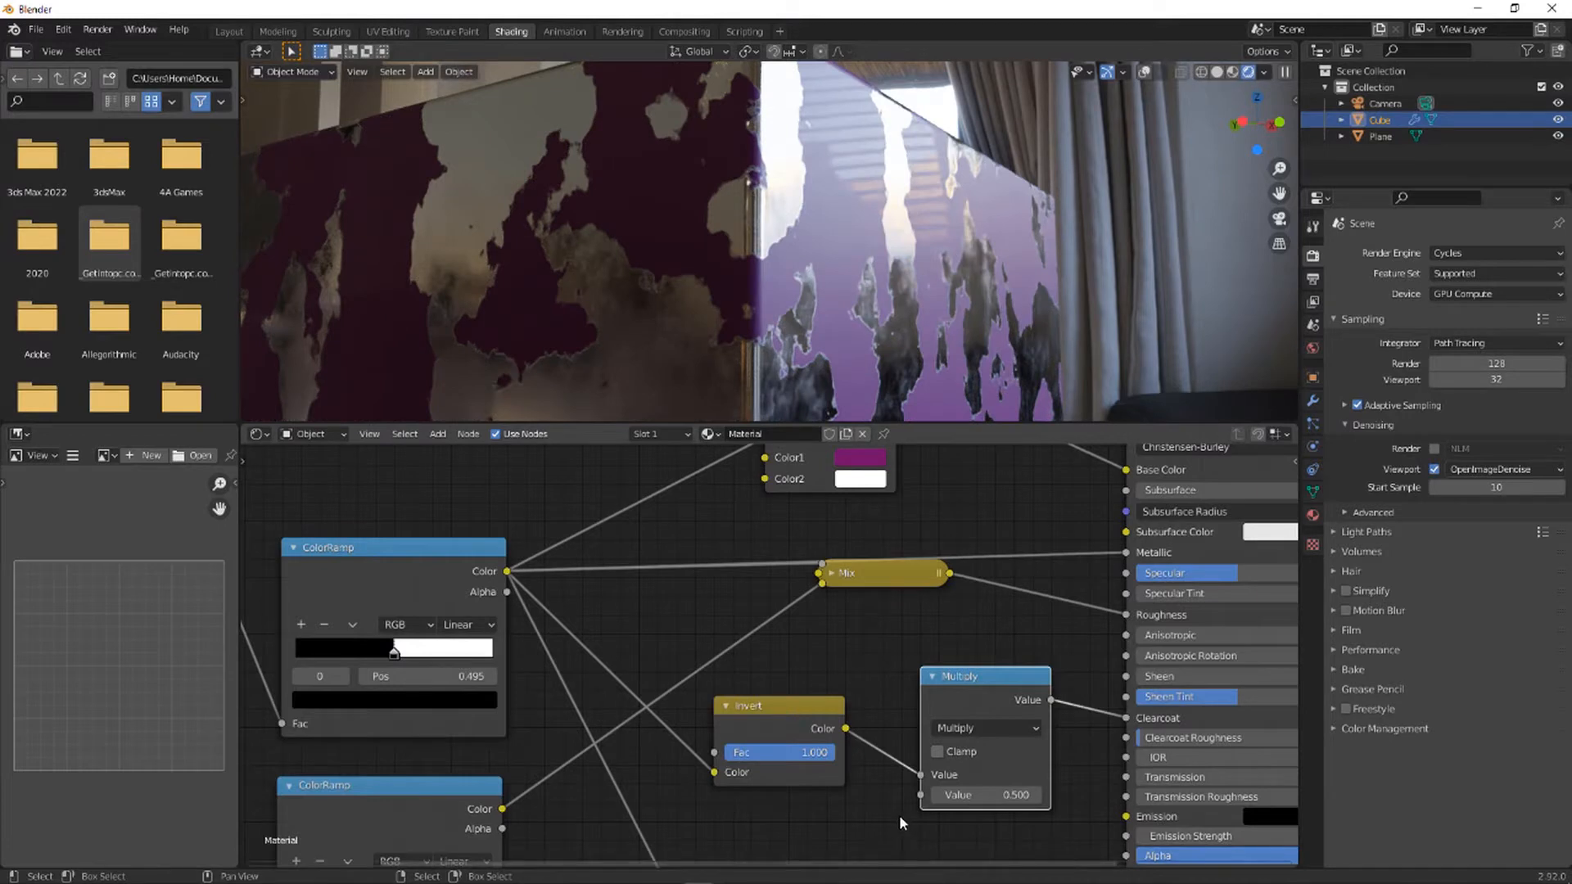
- Try a Value of 10 on the Multiply node to exaggerate the clearcoat
click(1015, 795)
text(0.5)
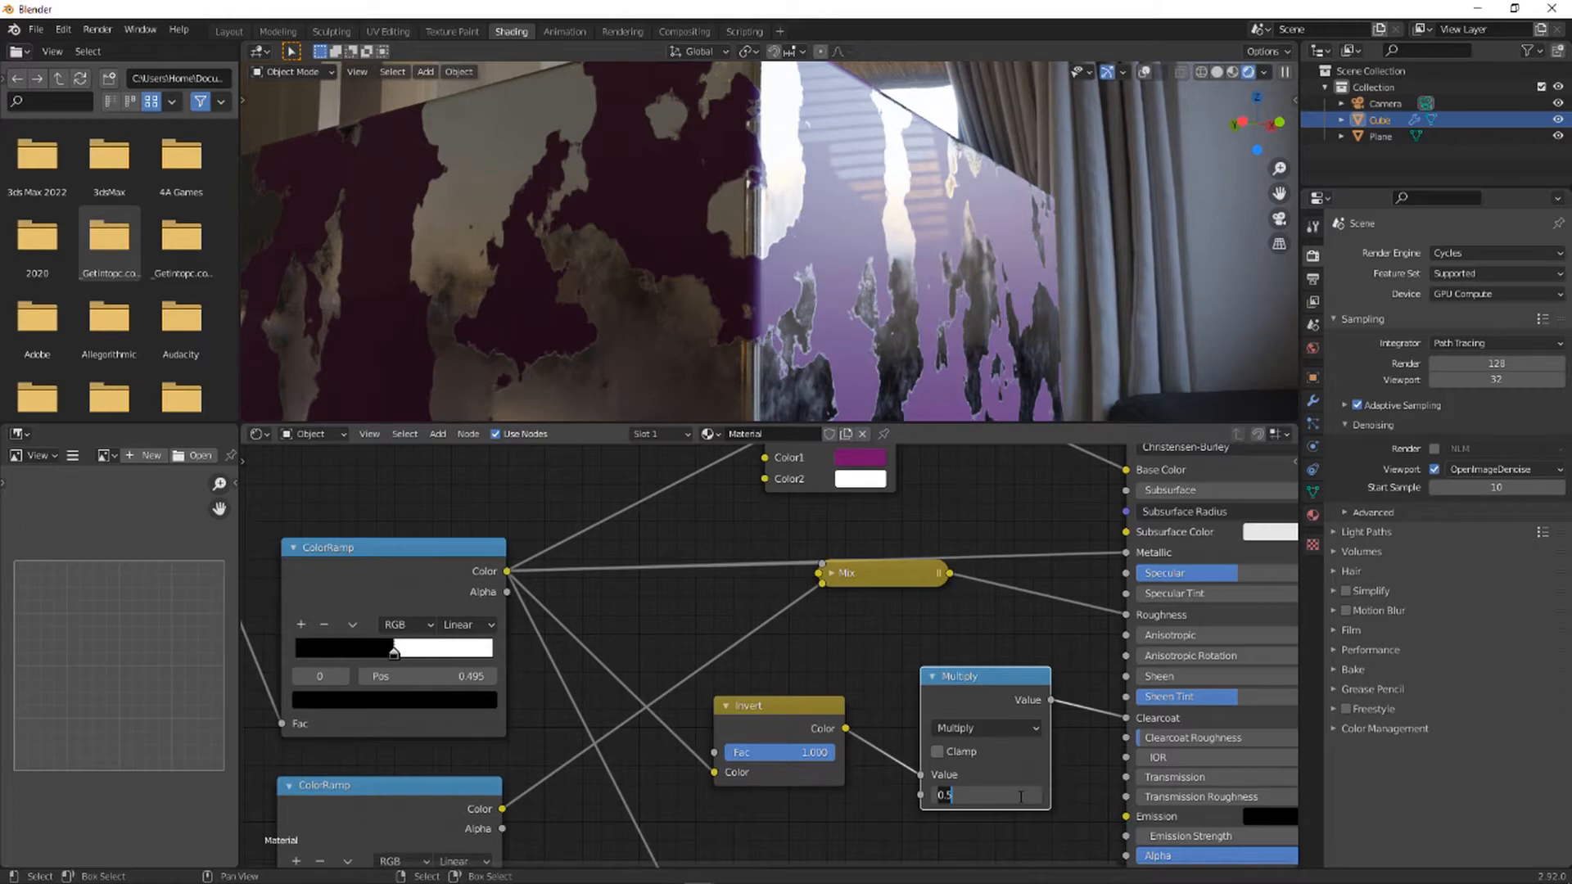
text(10)
key(Return)
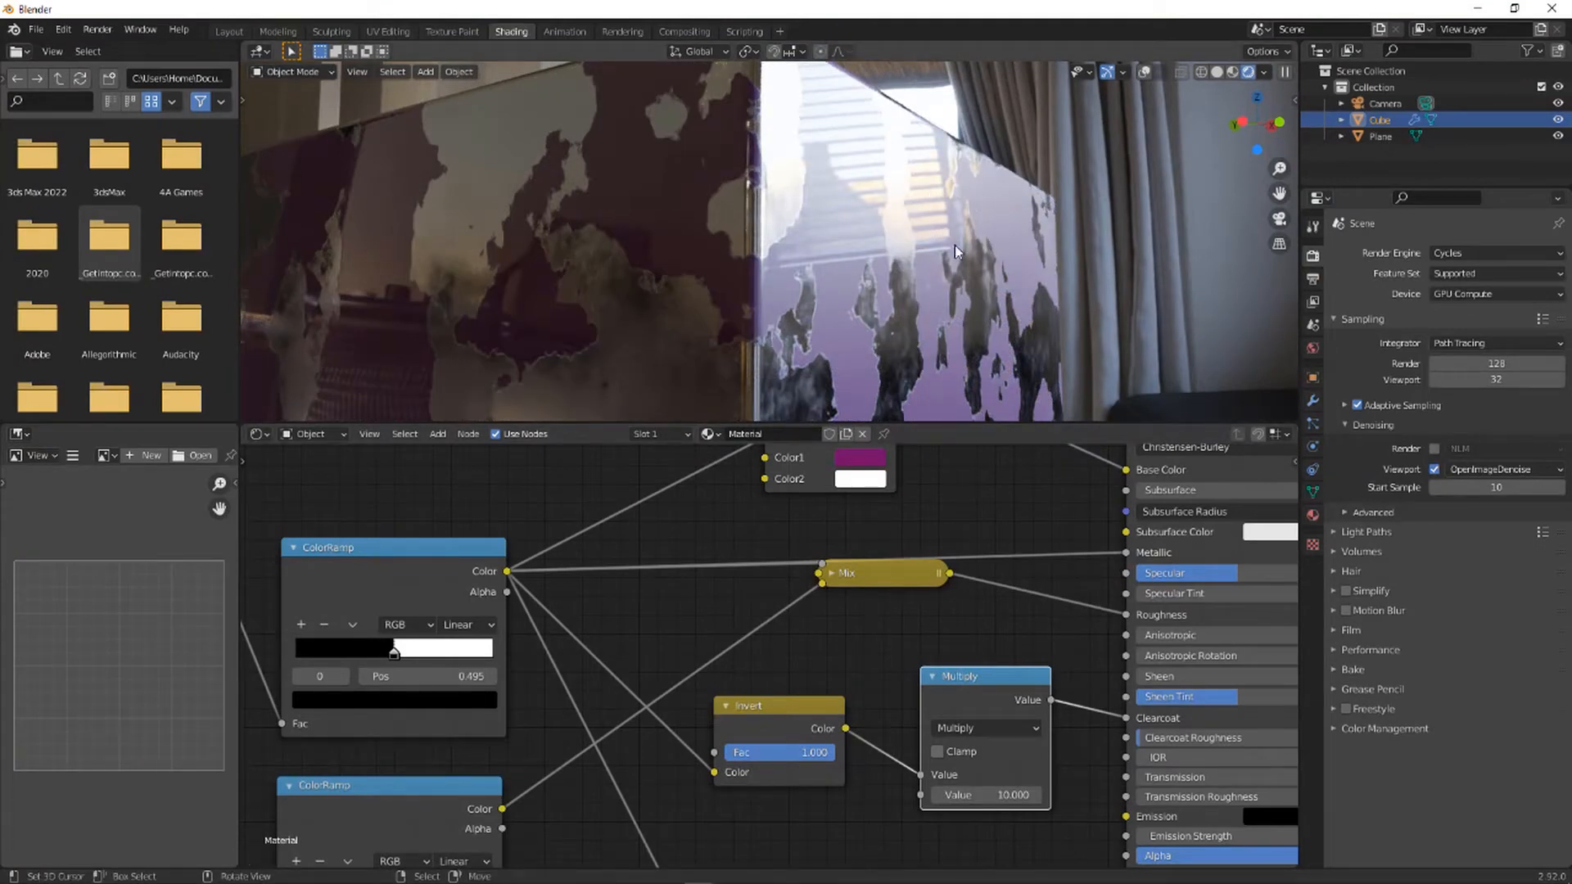
- Set the Multiply node's Value to 0.4
double_click(976, 795)
key(BackSpace)
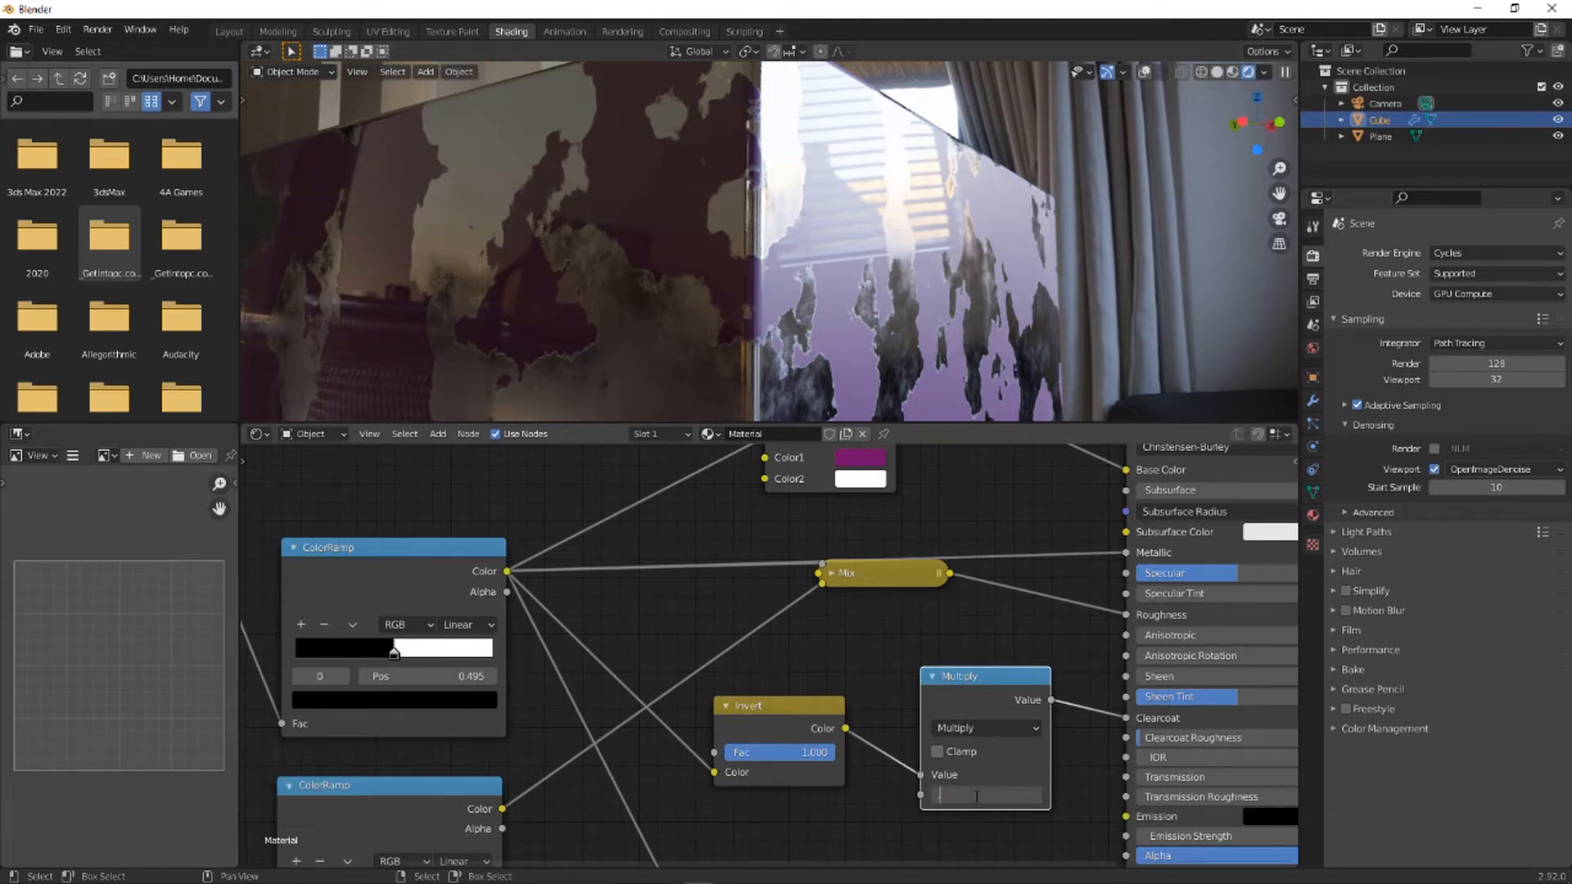
text(.4)
key(Return)
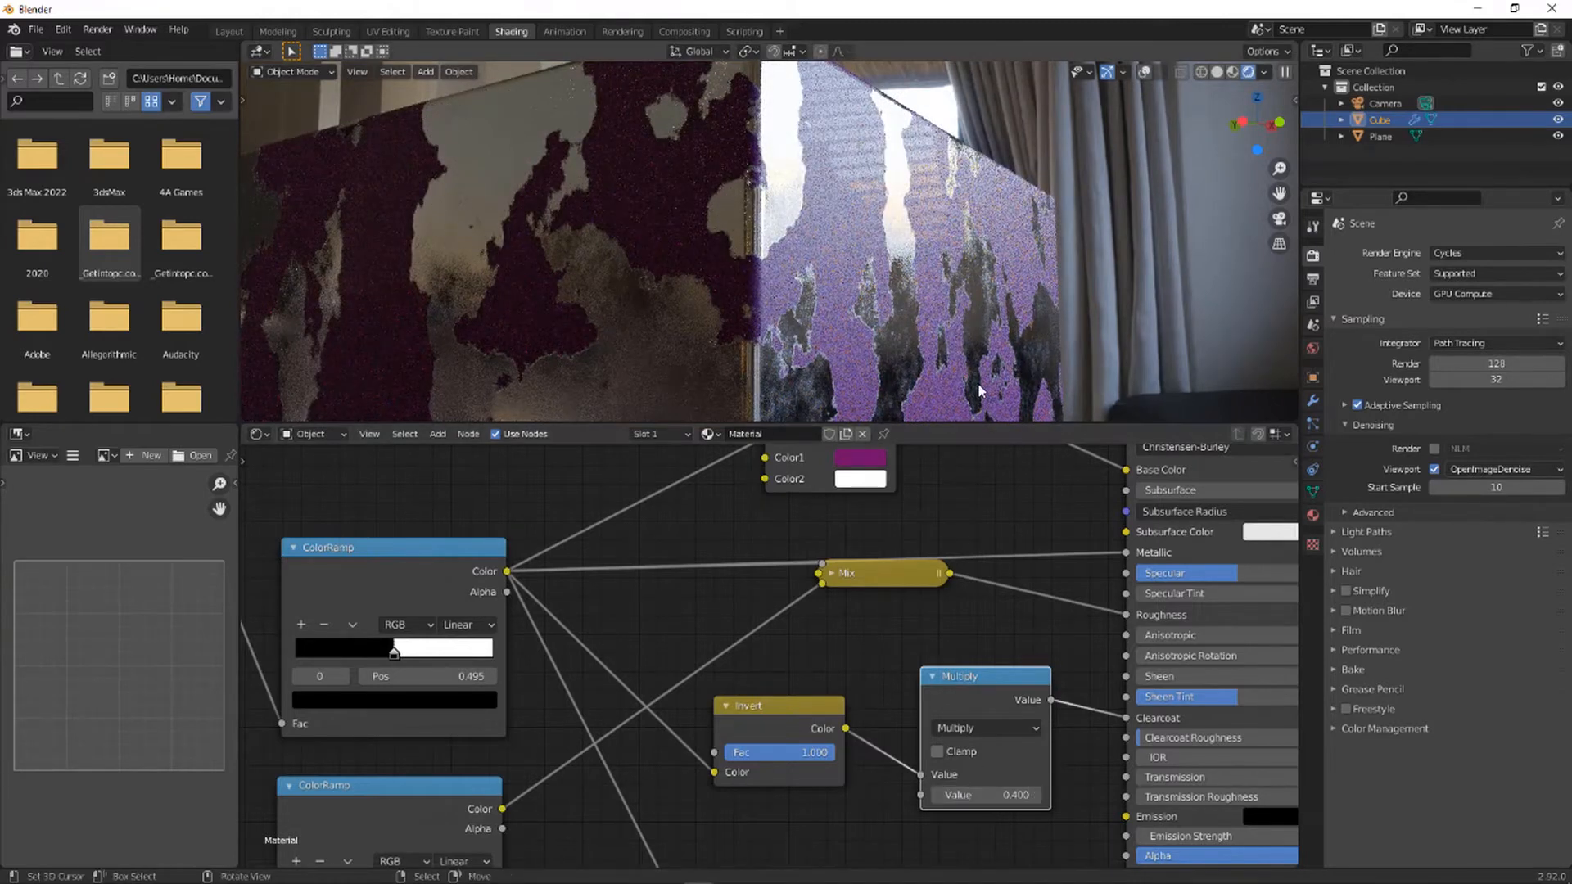
- Look over the whole node tree and examine the clearcoat and paint edges on the cube's top, corners and sides
middle_drag(1101, 727, 1084, 723)
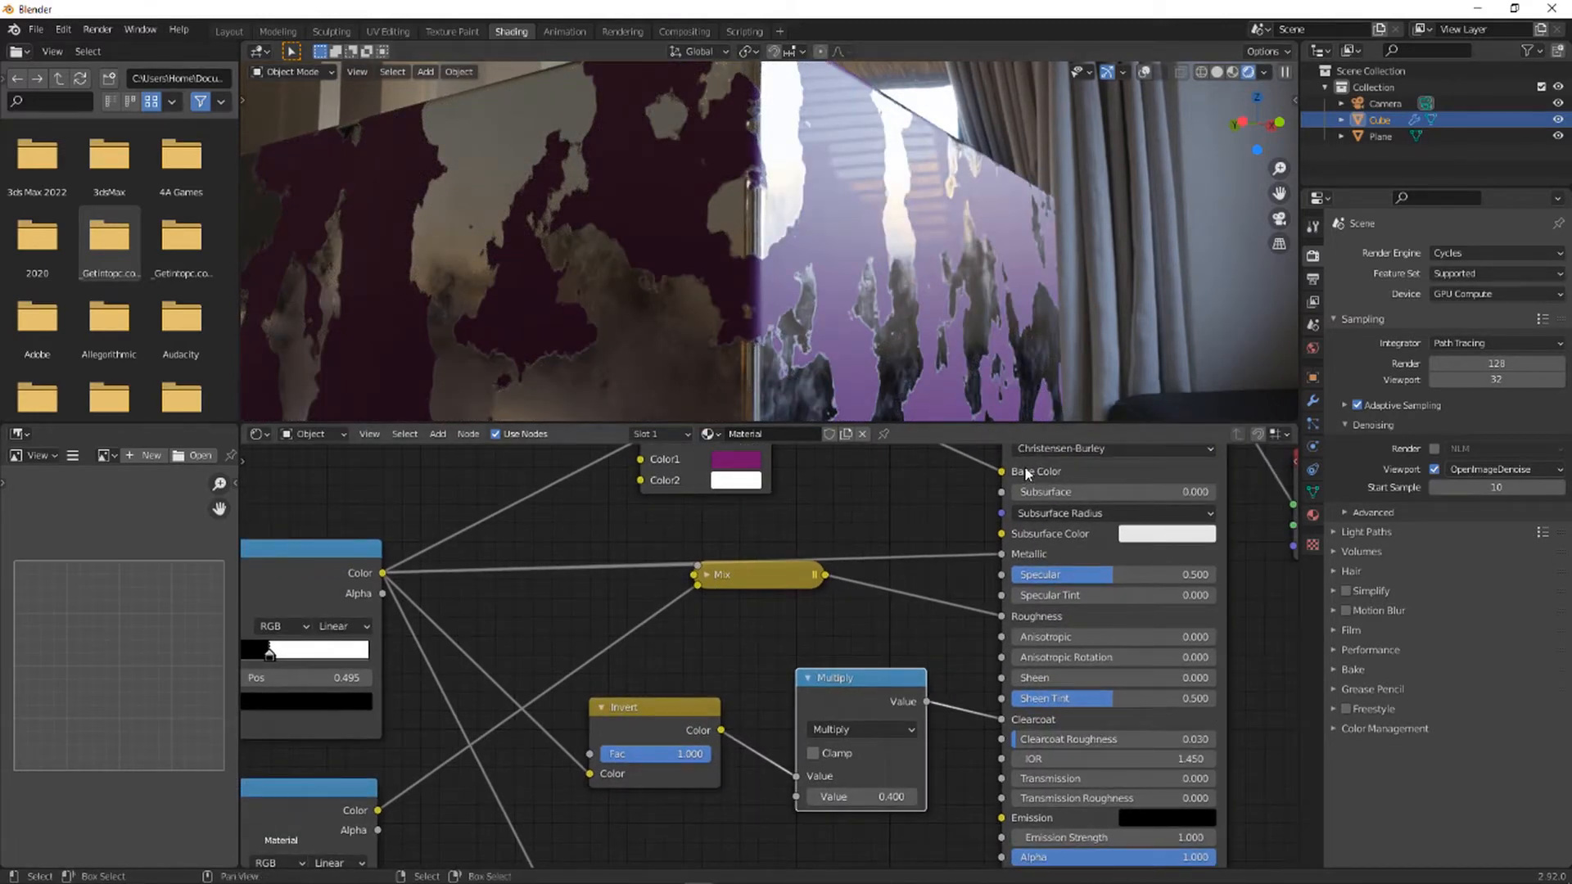
scroll(958, 557, down, 2)
scroll(955, 549, down, 5)
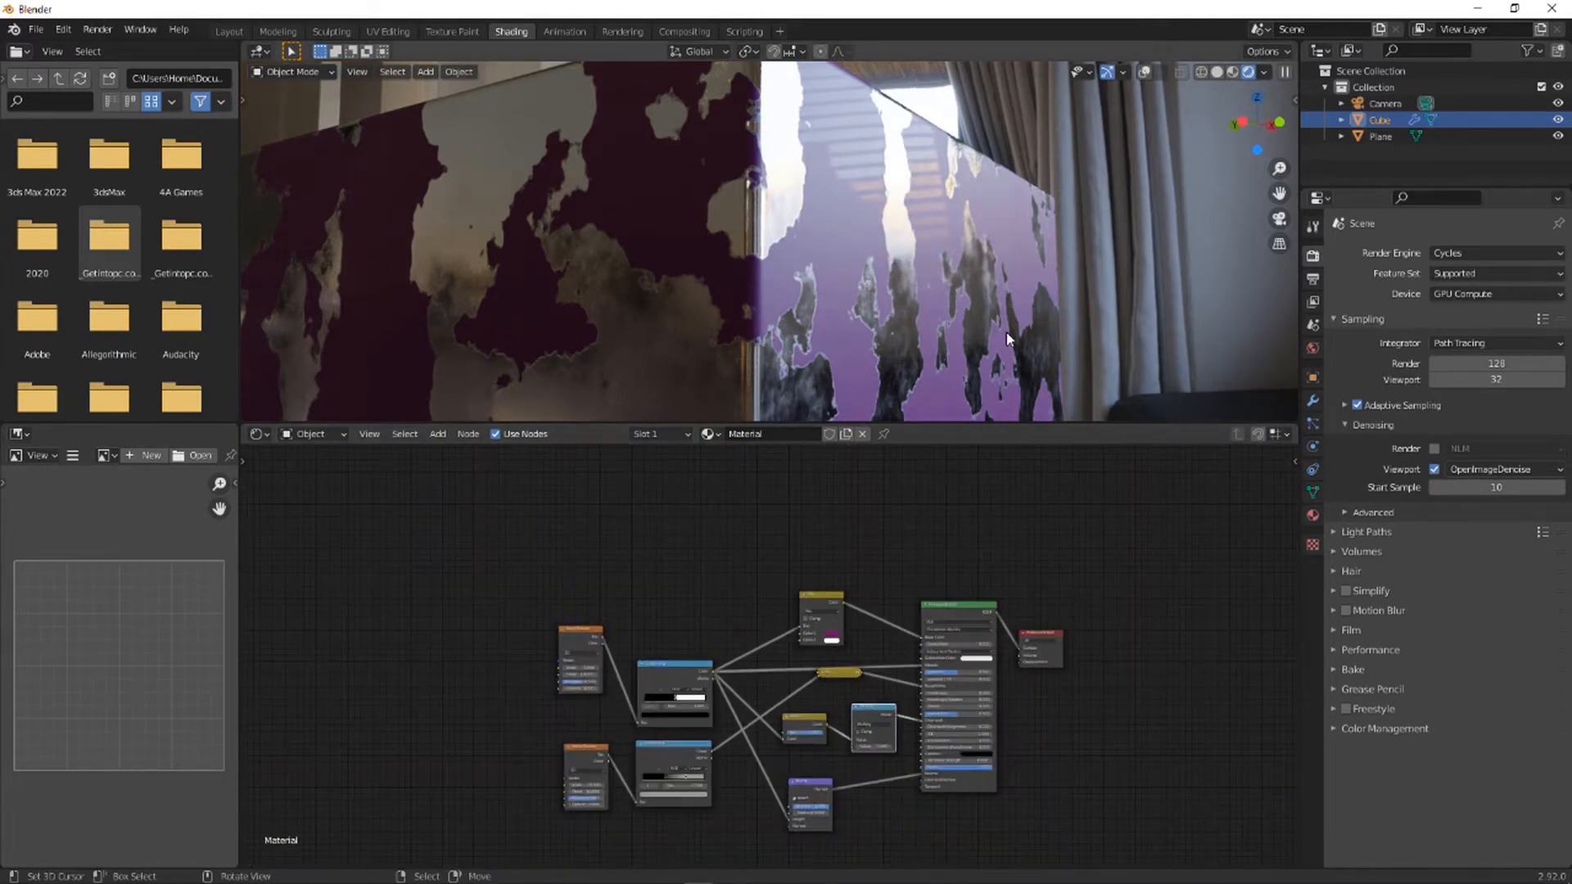
middle_drag(1011, 339, 946, 303)
scroll(960, 344, down, 1)
scroll(966, 325, up, 1)
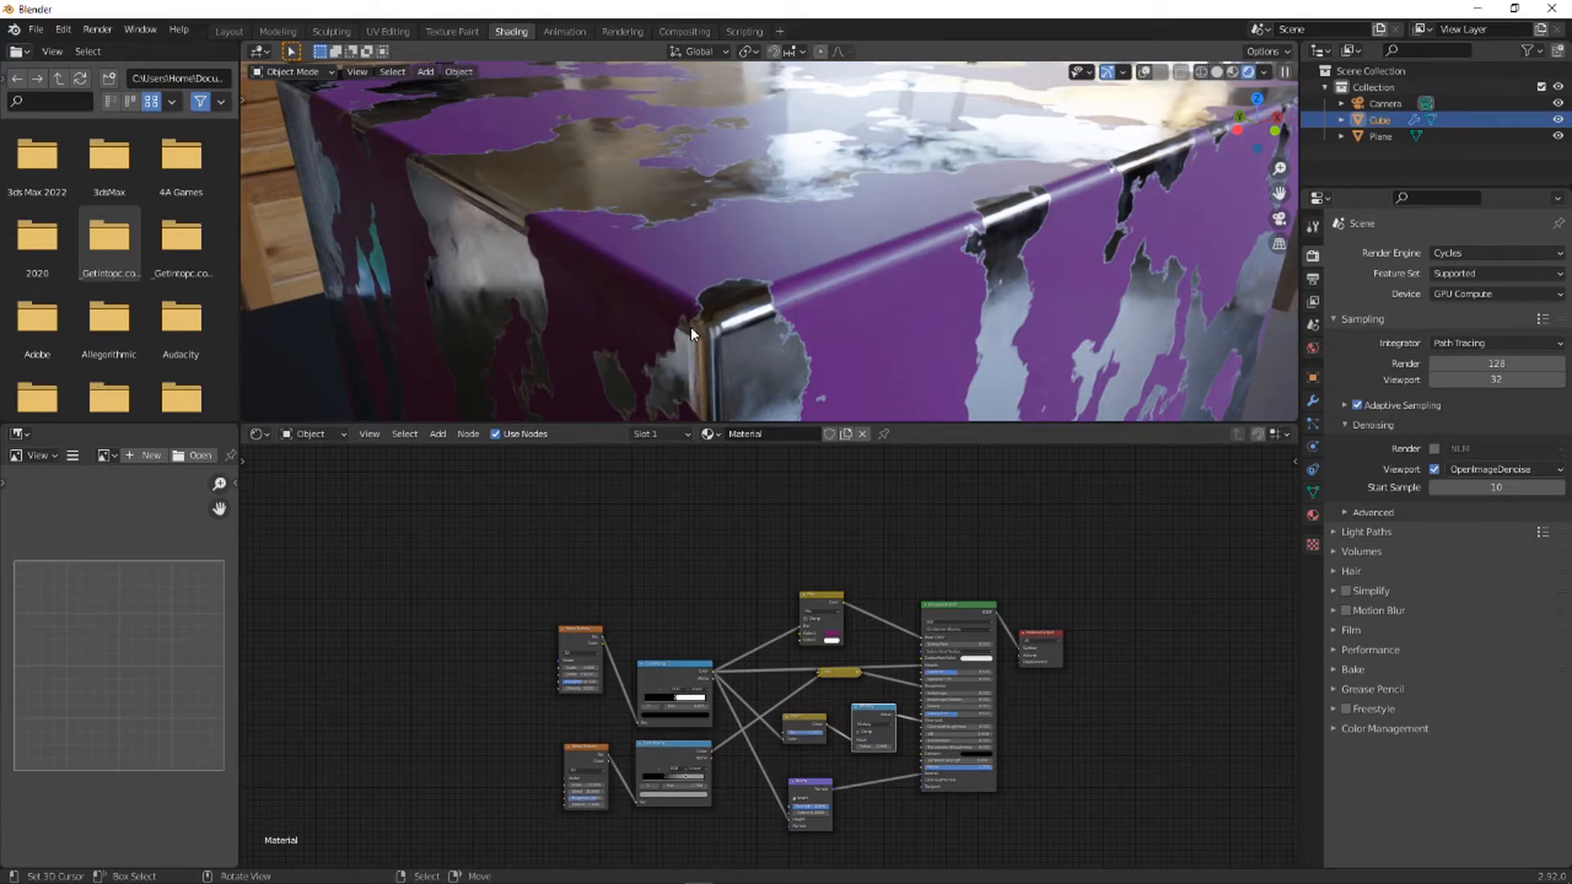
middle_drag(802, 314, 942, 270)
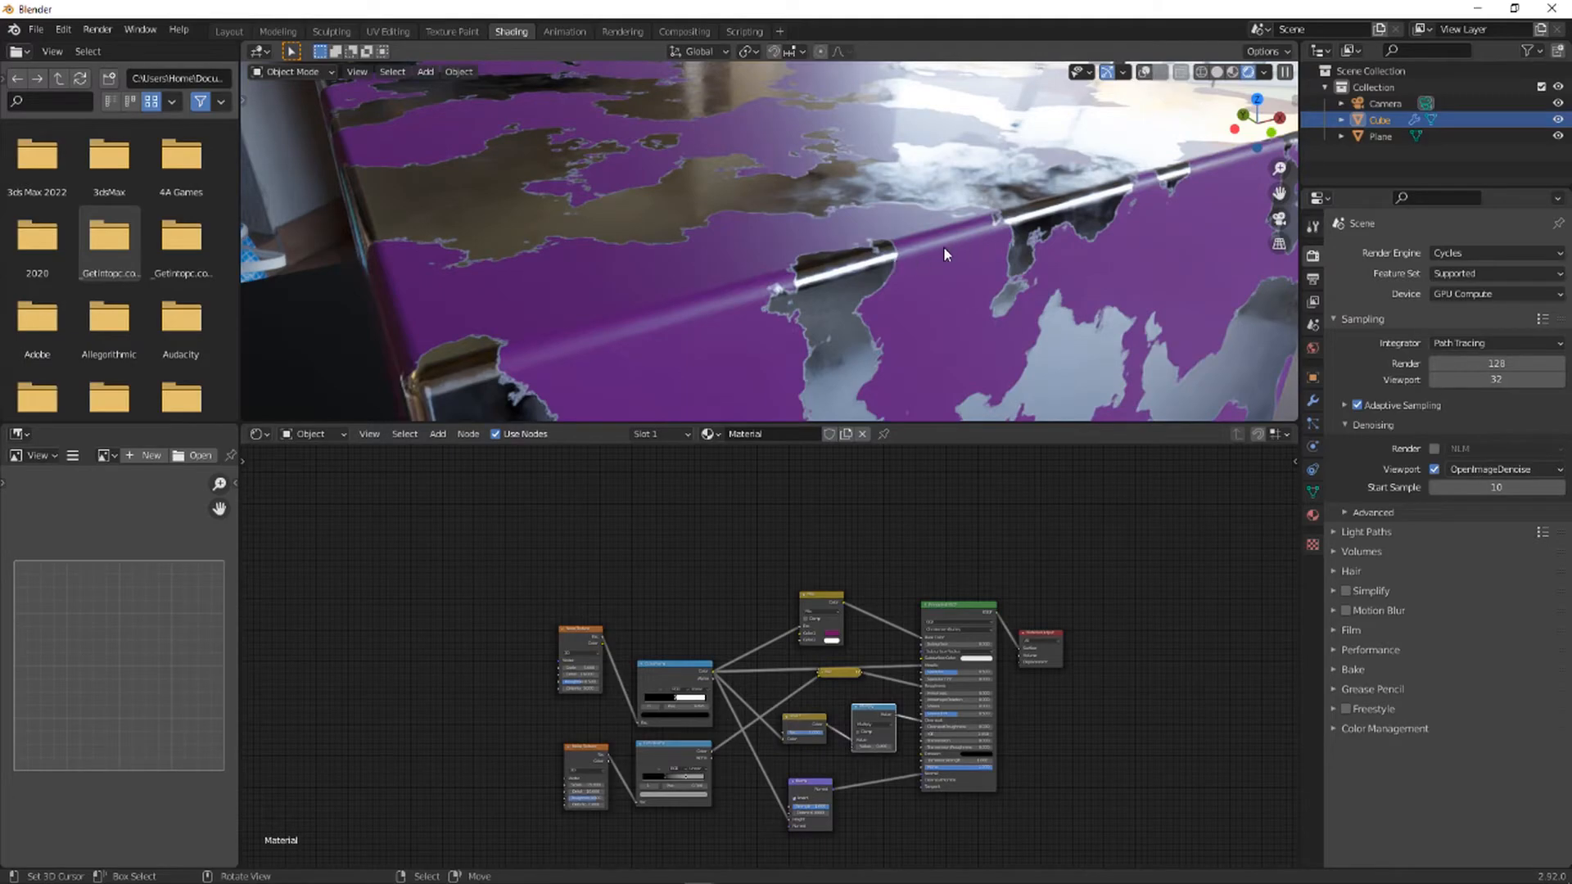
middle_drag(955, 243, 1021, 273)
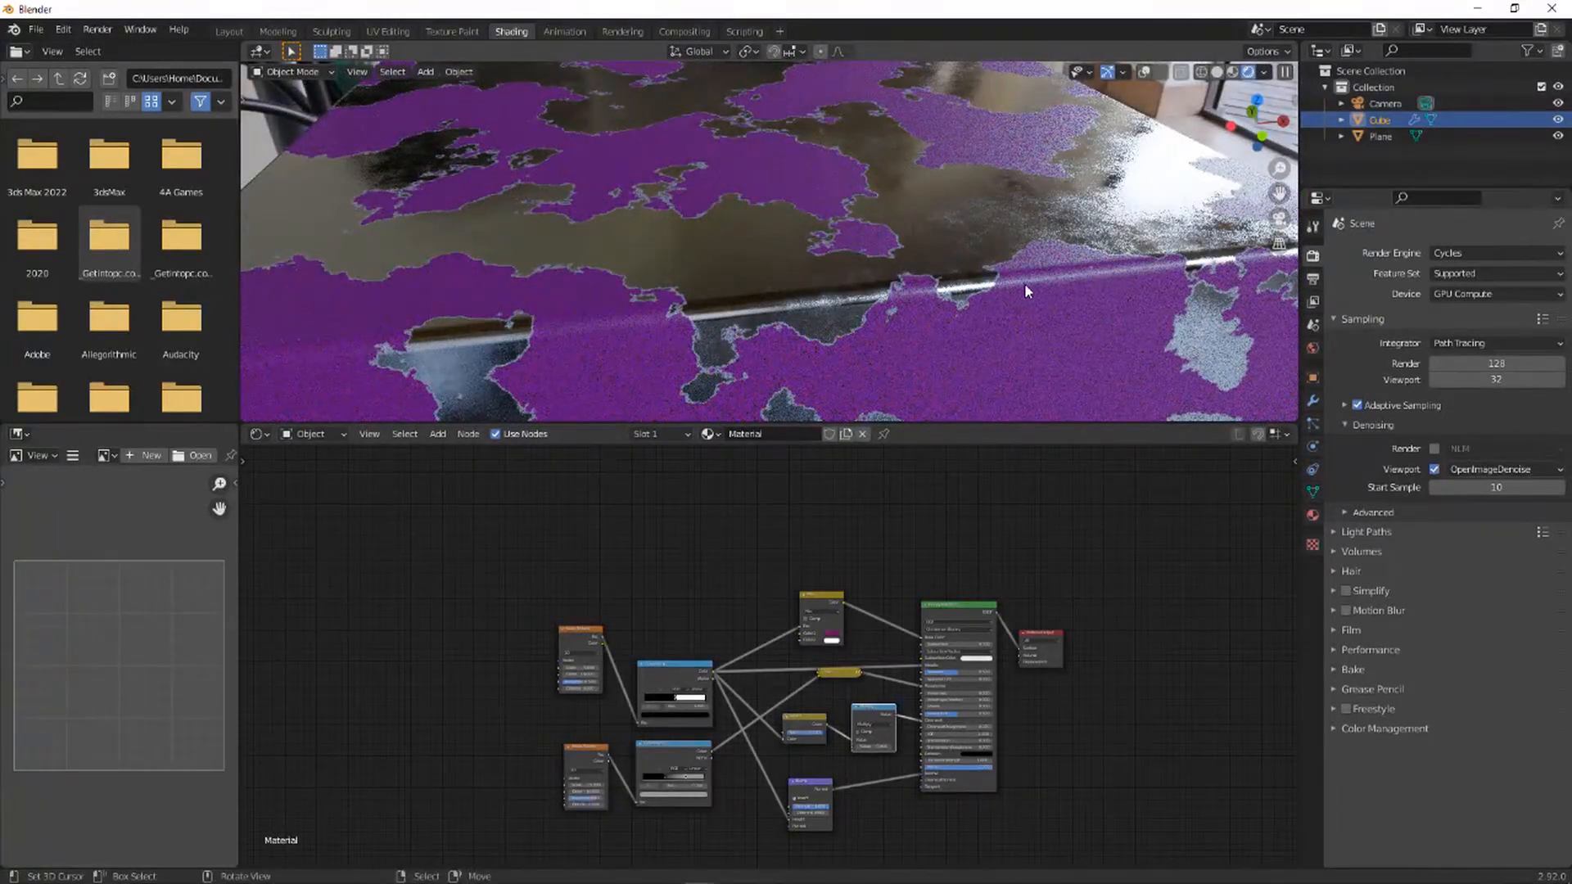
middle_drag(694, 312, 806, 317)
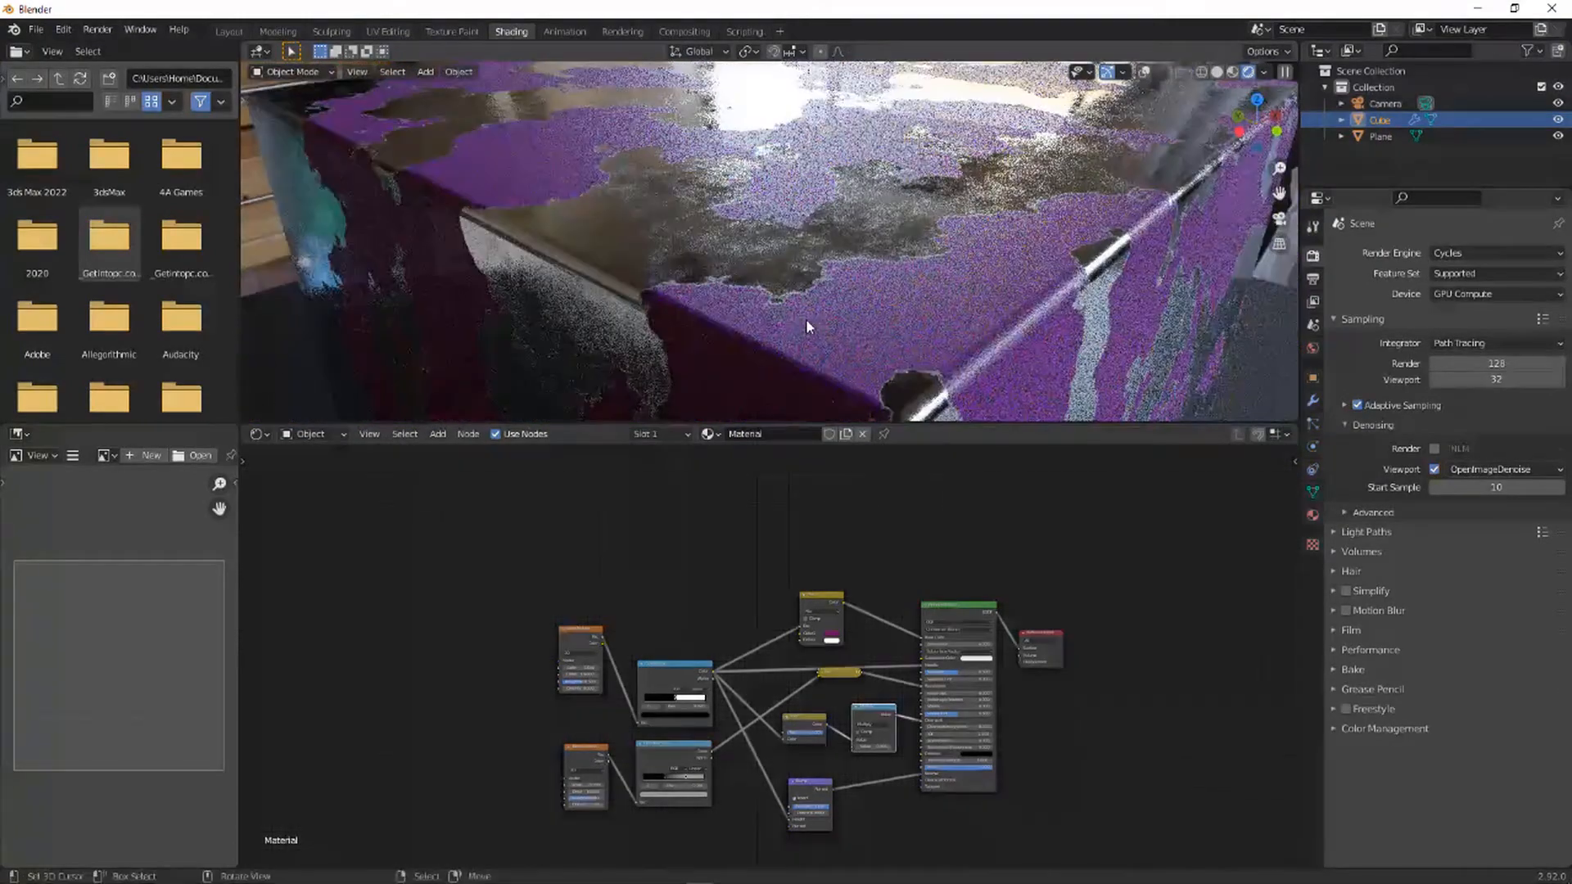
- Move all nodes feeding the Principled BSDF well away from it to make room for more nodes, then deselect them
middle_drag(921, 570, 936, 495)
drag(874, 778, 561, 503)
key(g)
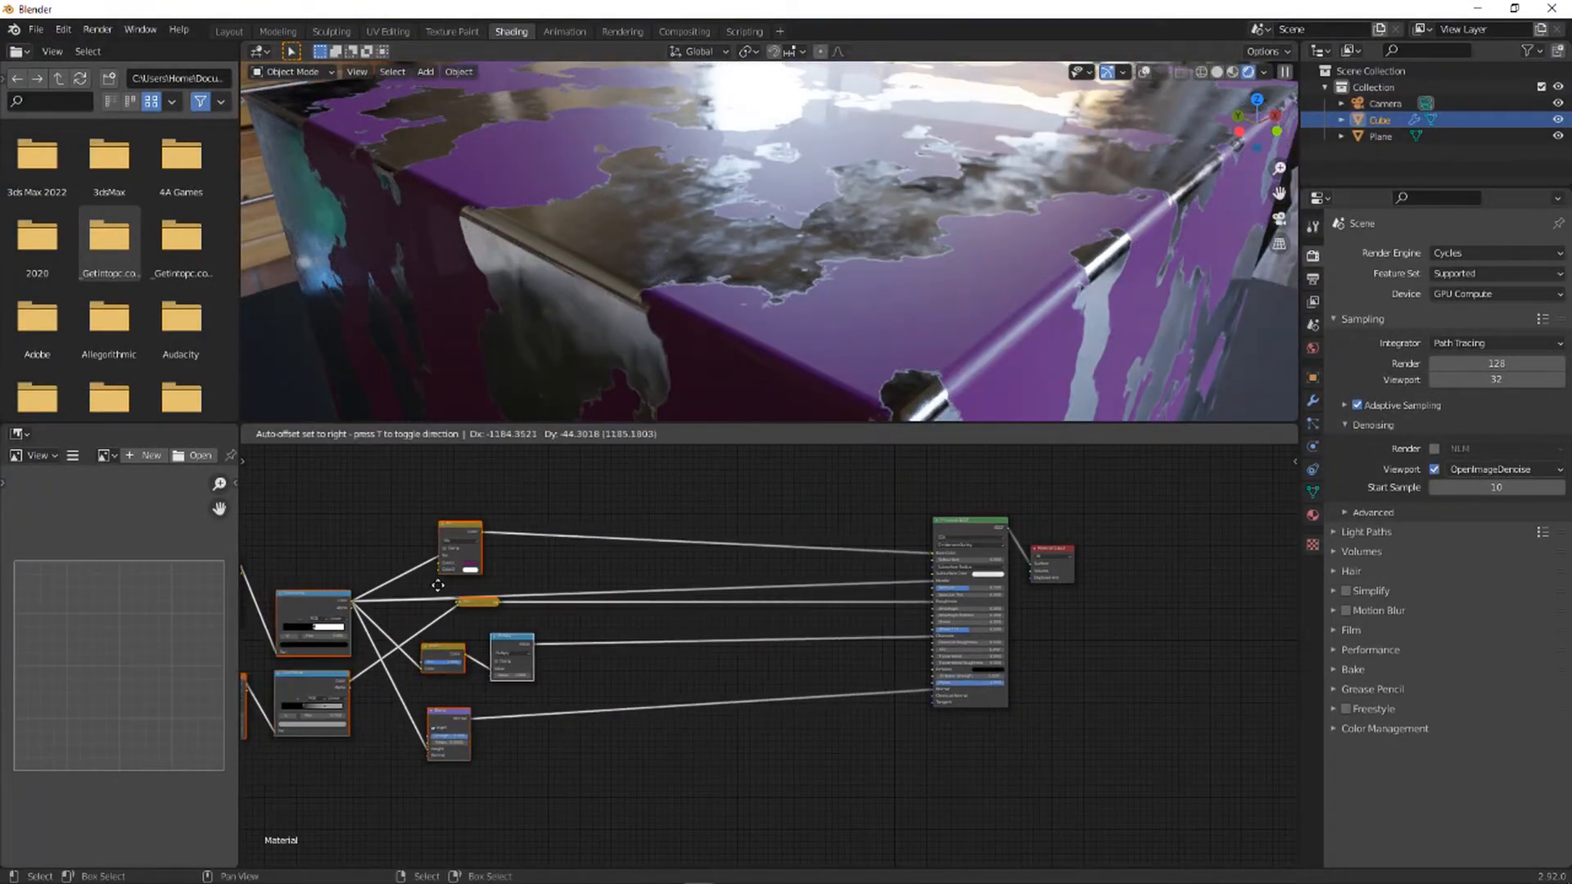
click(398, 582)
middle_drag(735, 609, 968, 739)
scroll(872, 659, up, 4)
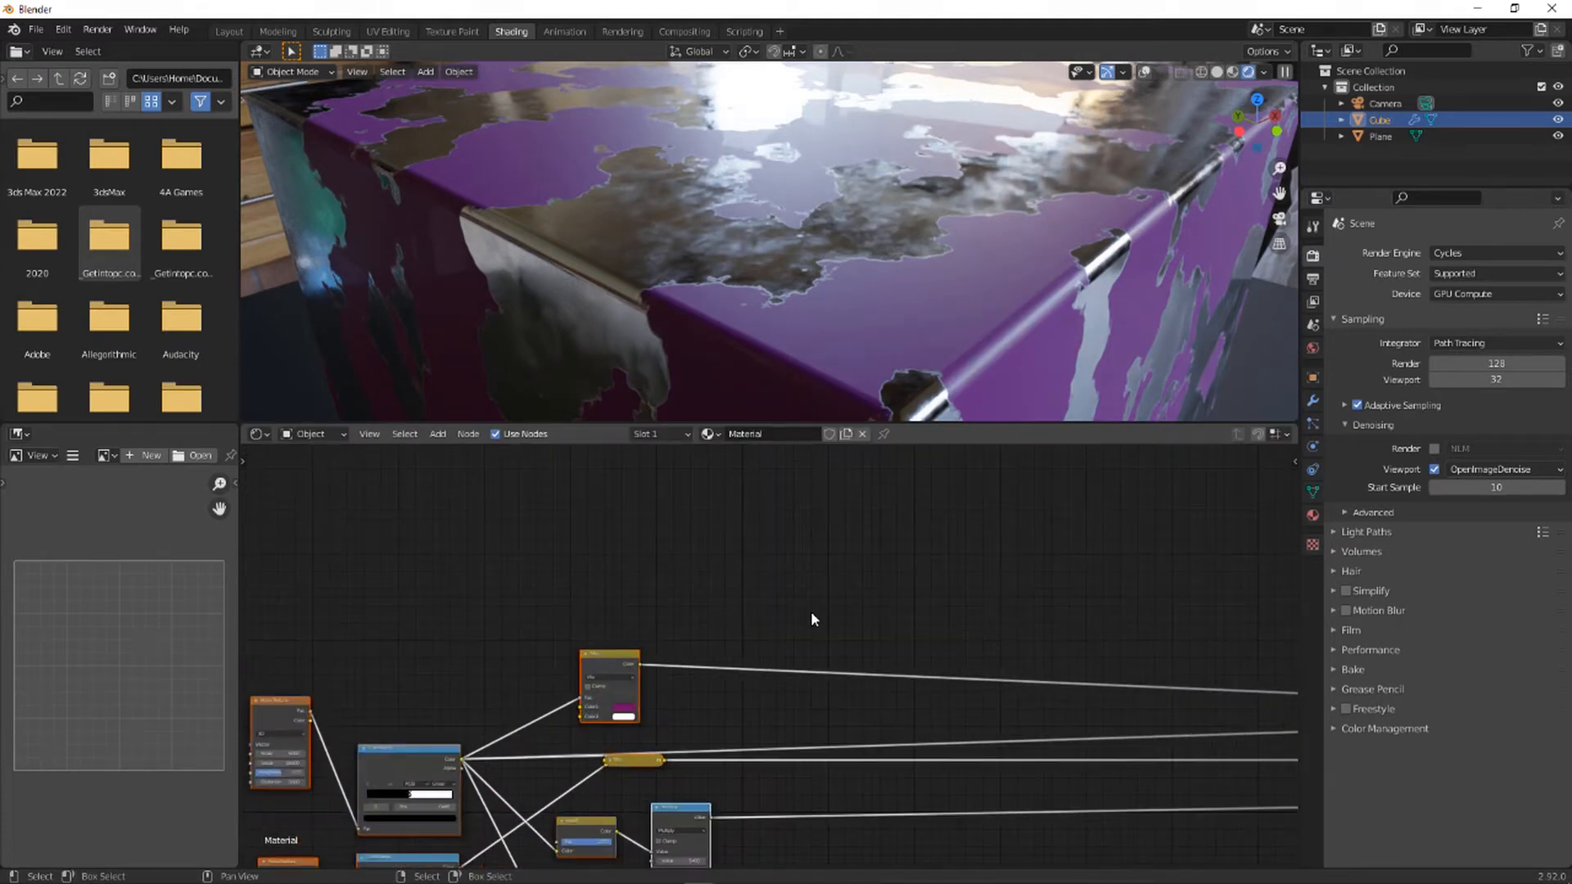
click(818, 607)
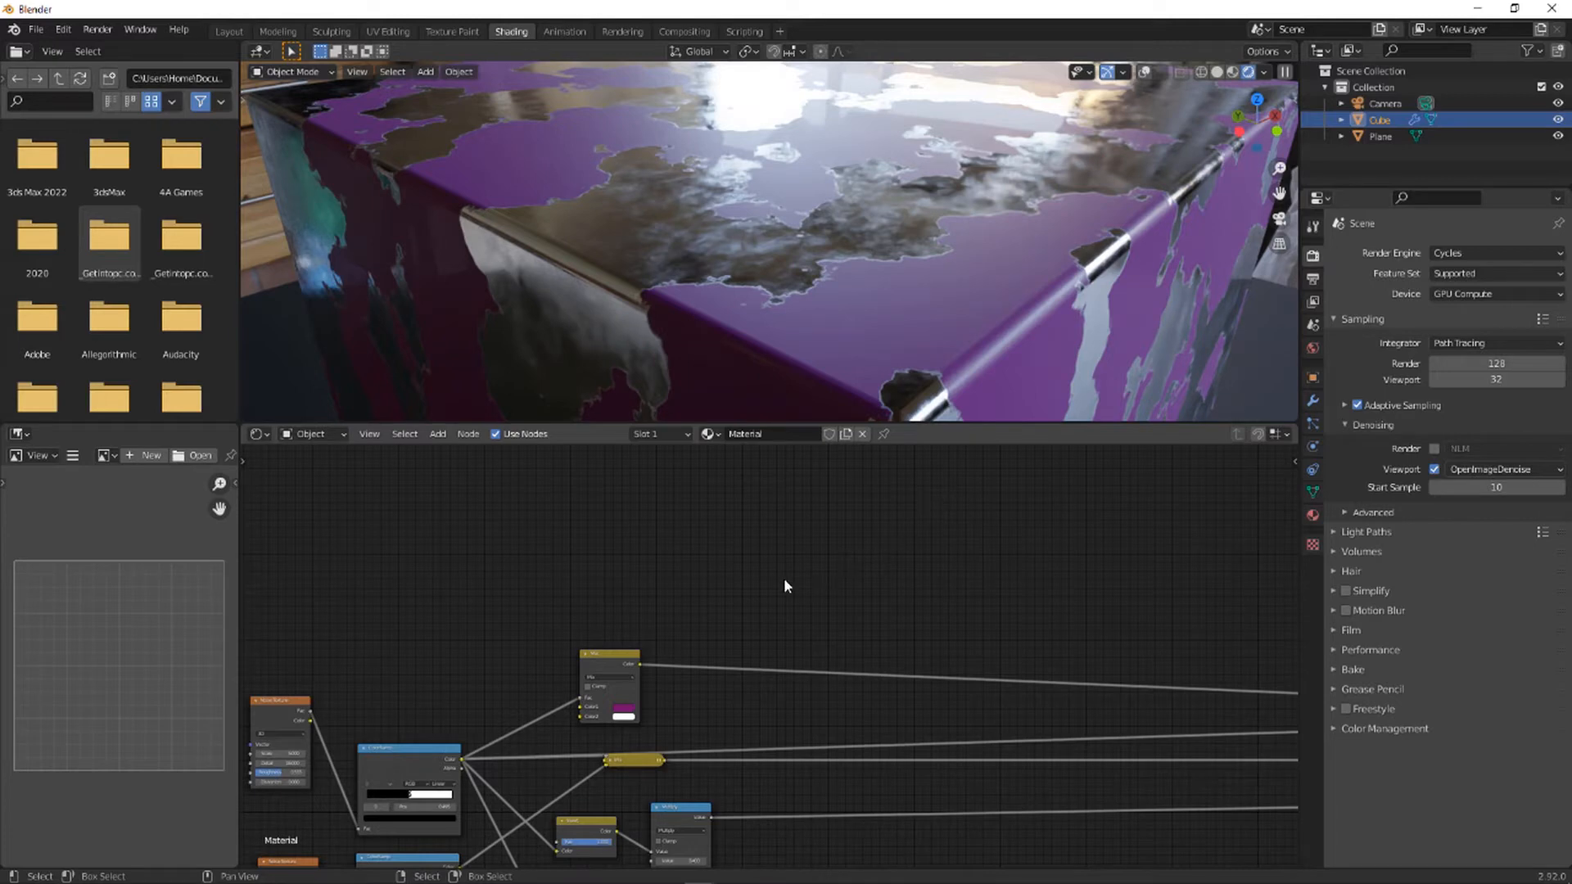
- Add a Geometry node and place it above the base-colour Mix node
middle_drag(773, 574, 811, 552)
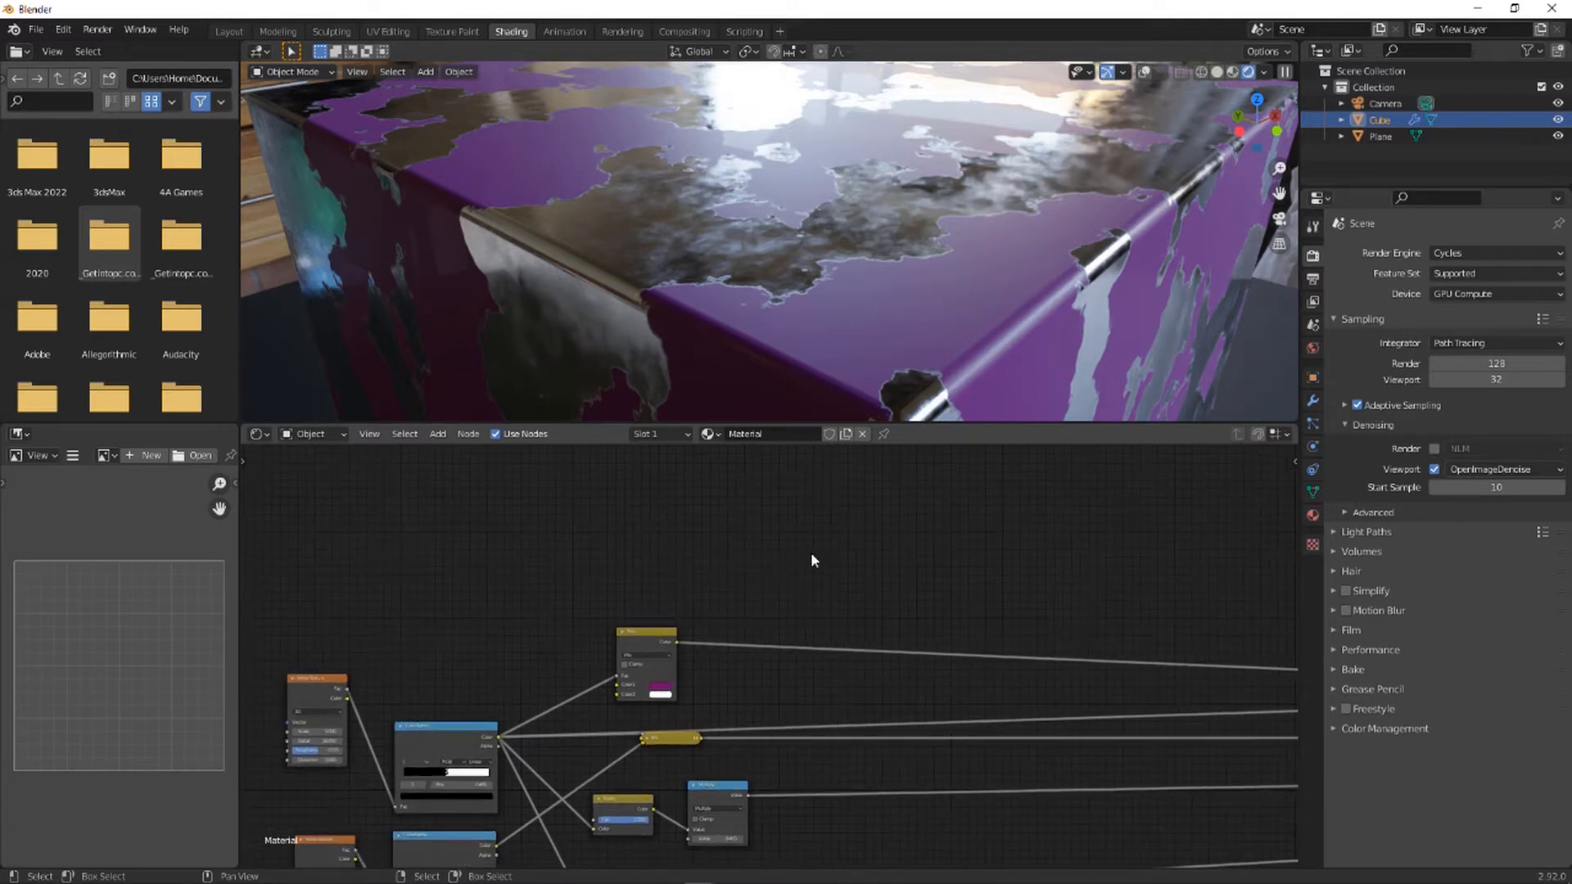
scroll(810, 552, up, 6)
key(shift+a)
click(801, 530)
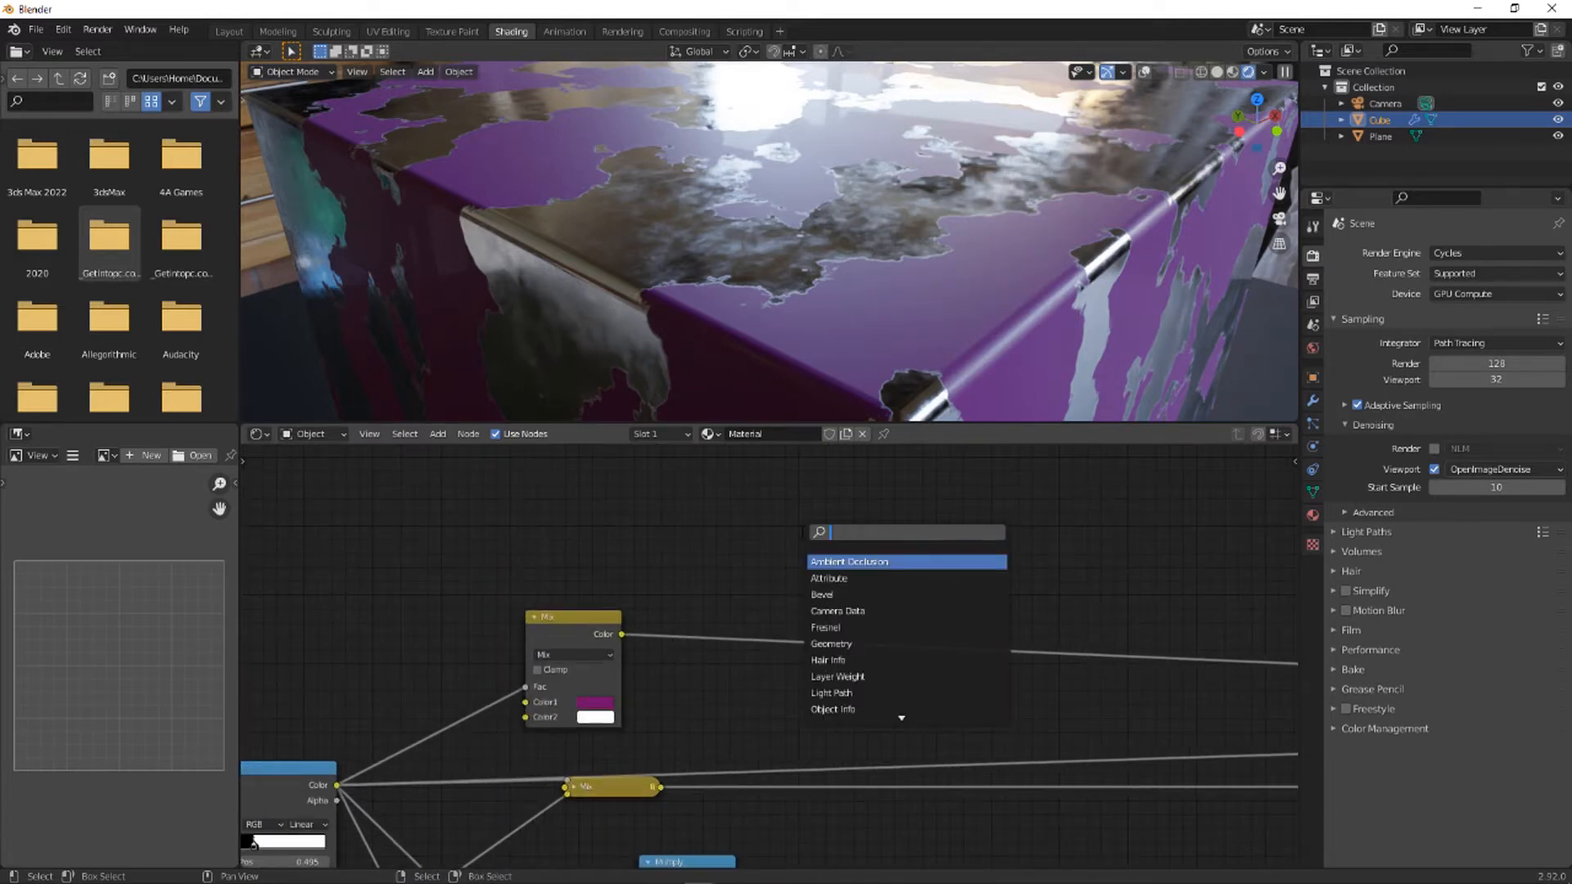
text(geo)
key(Return)
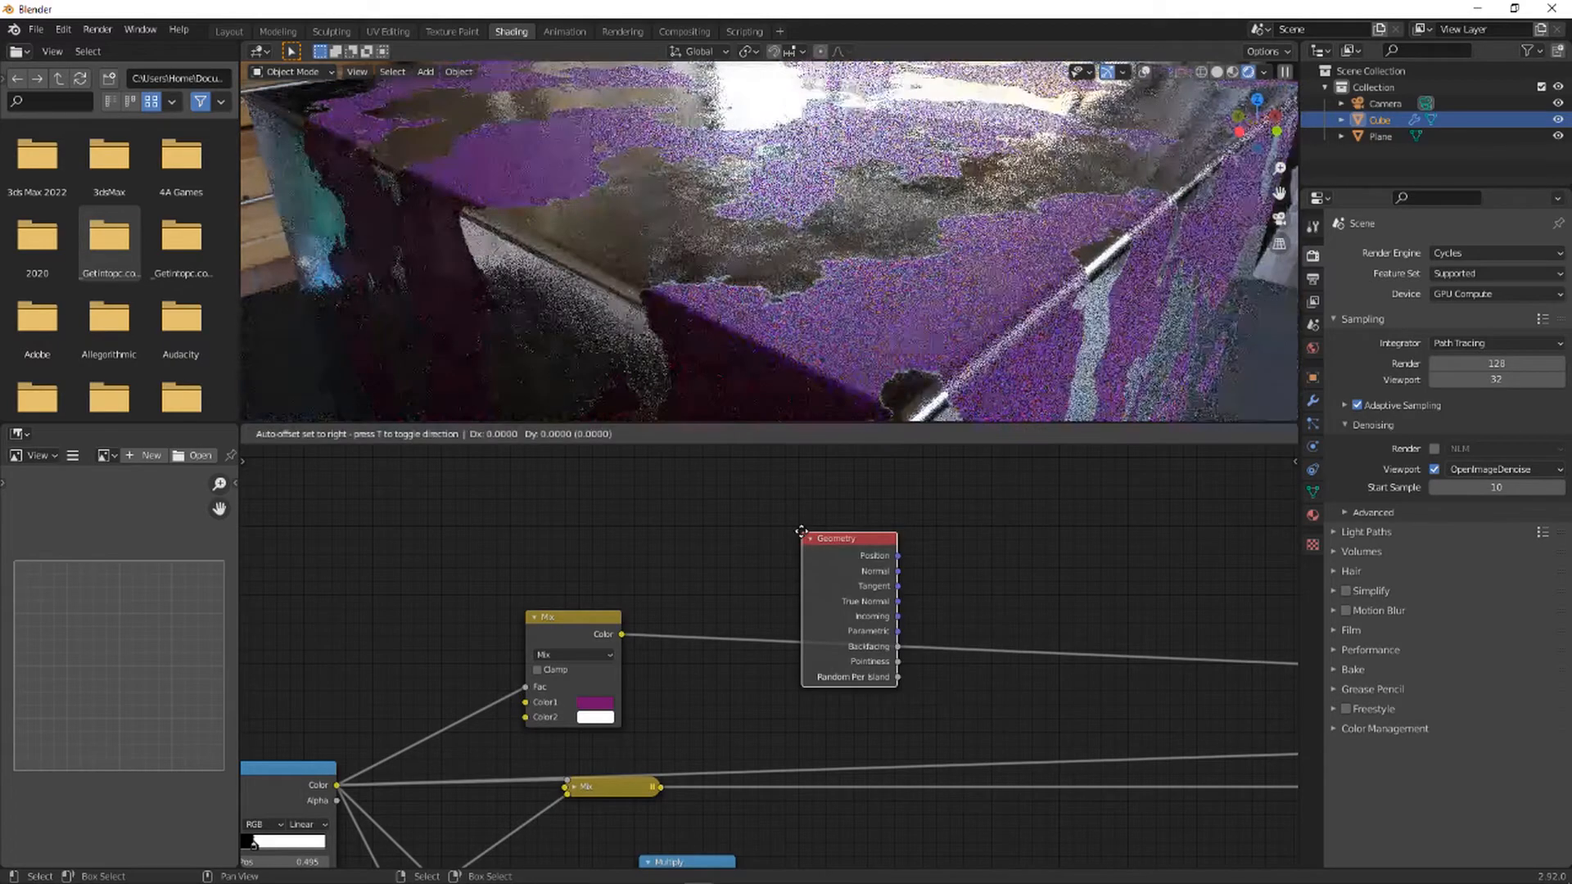
click(650, 446)
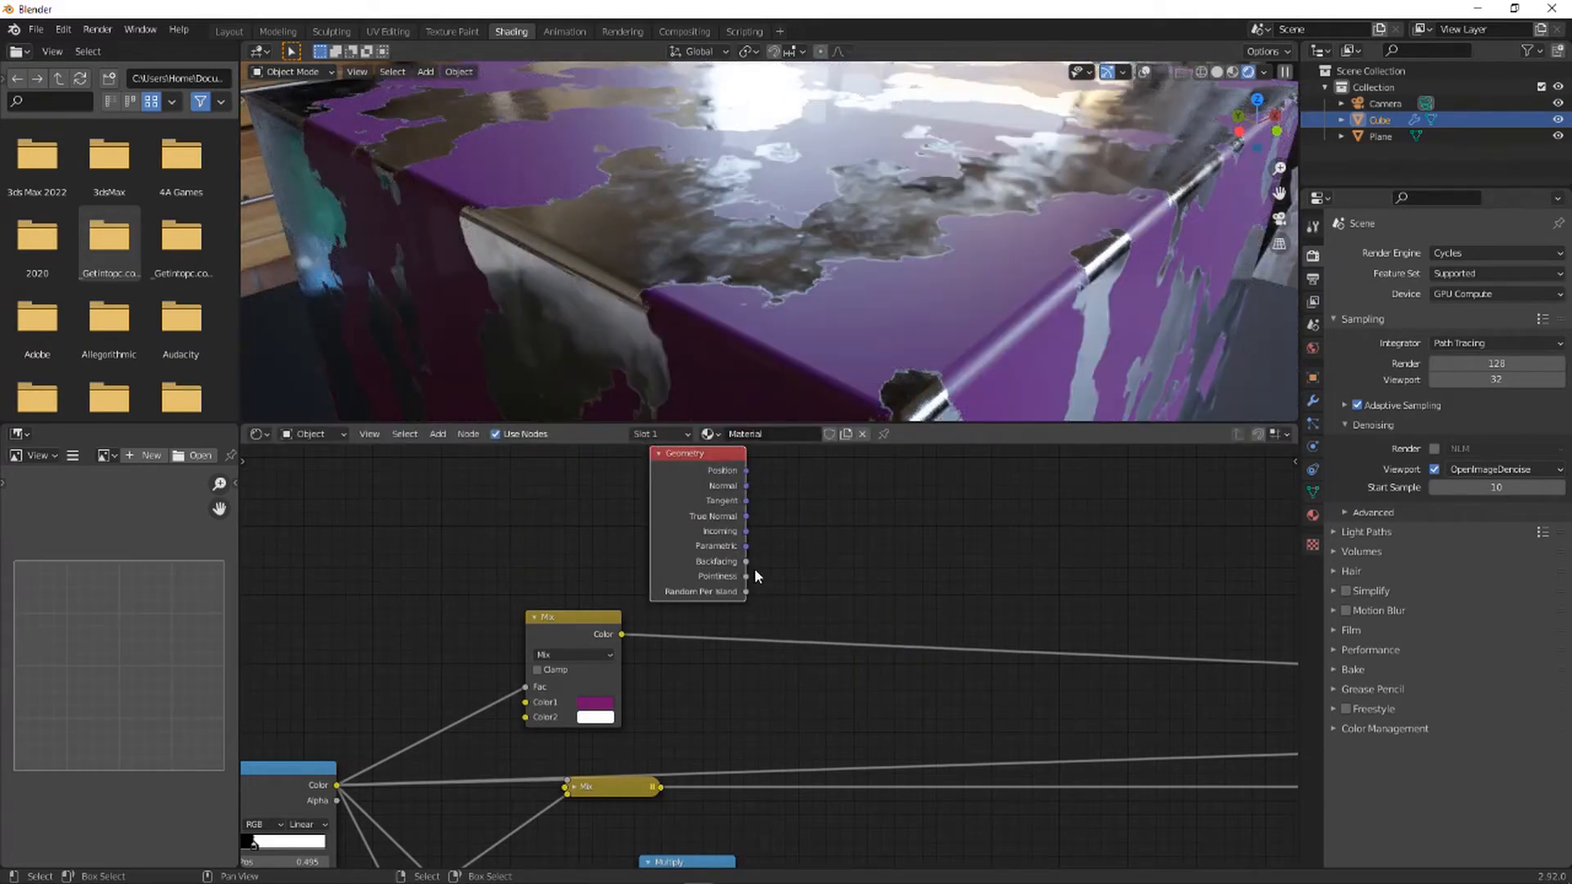
middle_drag(877, 450, 834, 452)
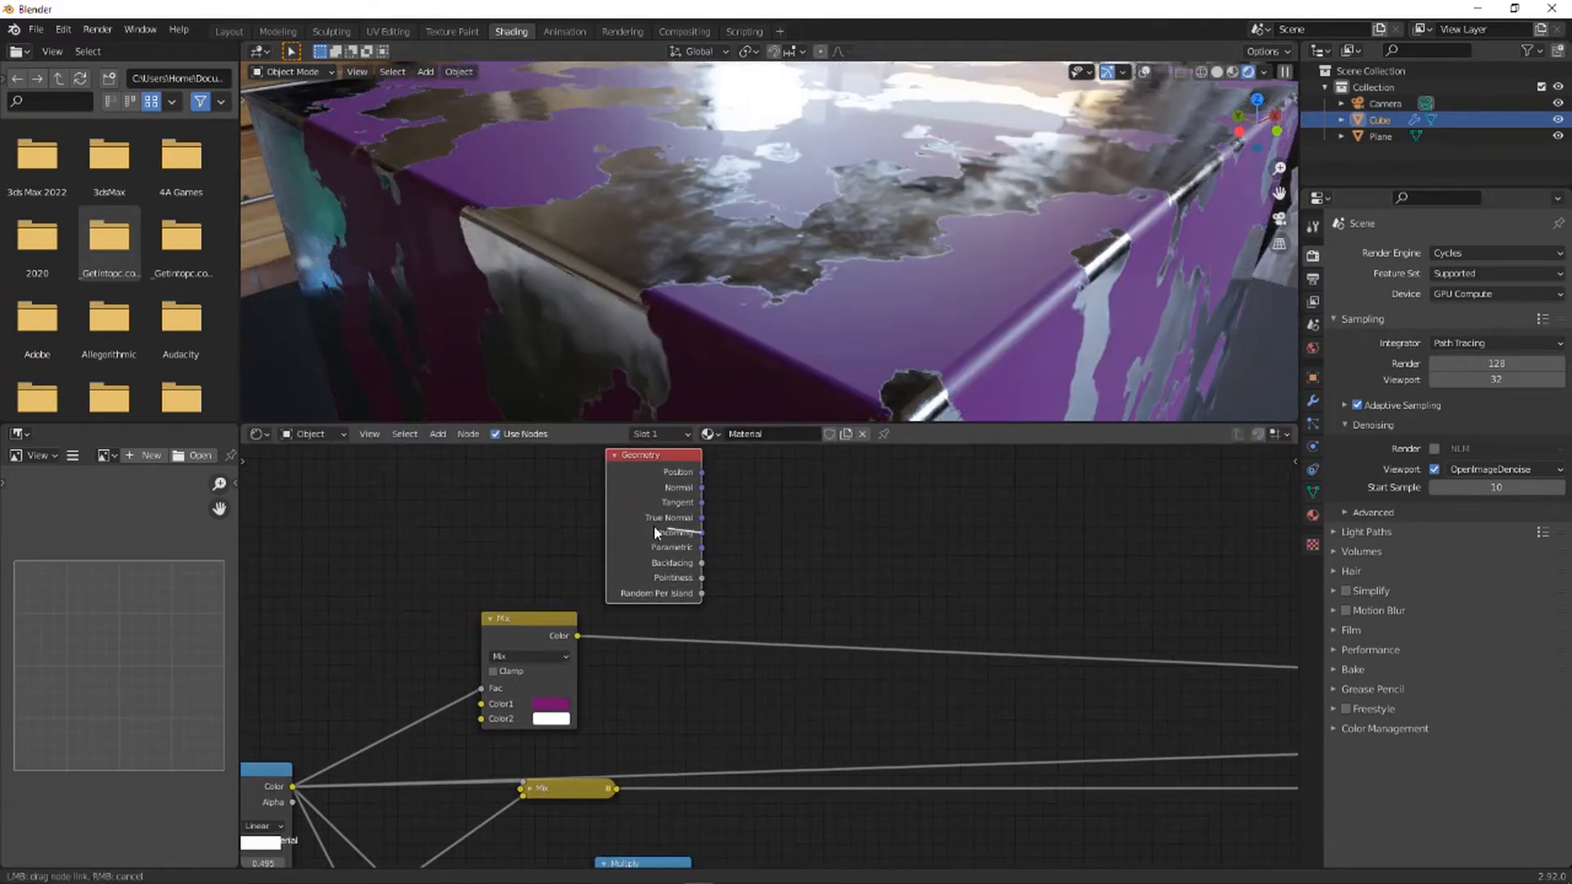
- Add a ColorRamp node beside the Geometry node, above the base-colour Mix node
drag(699, 565, 671, 524)
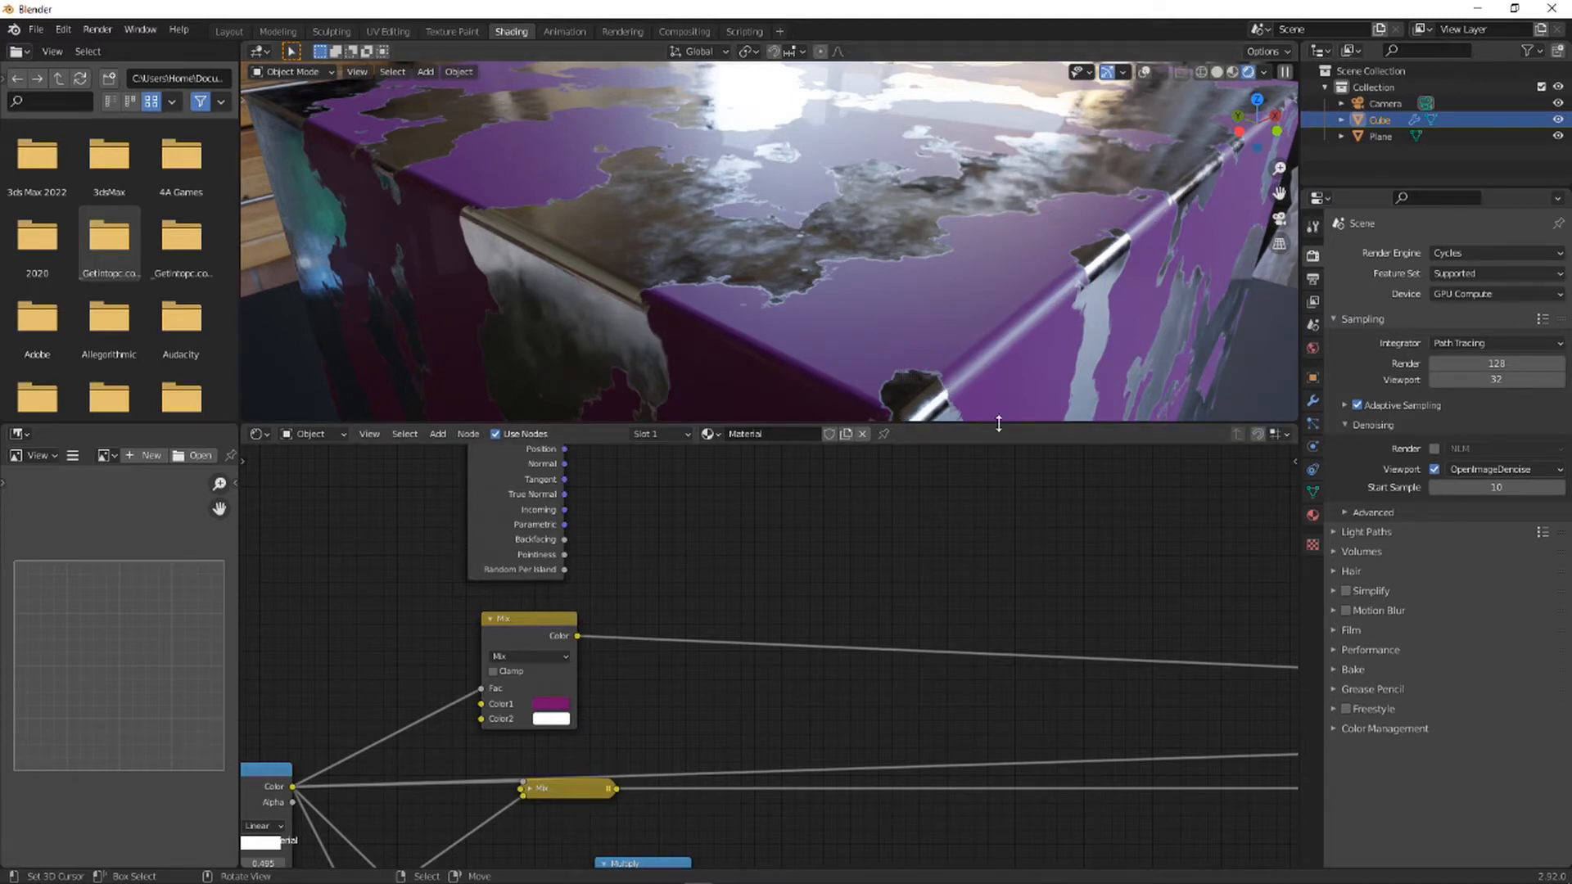
middle_drag(905, 536, 862, 576)
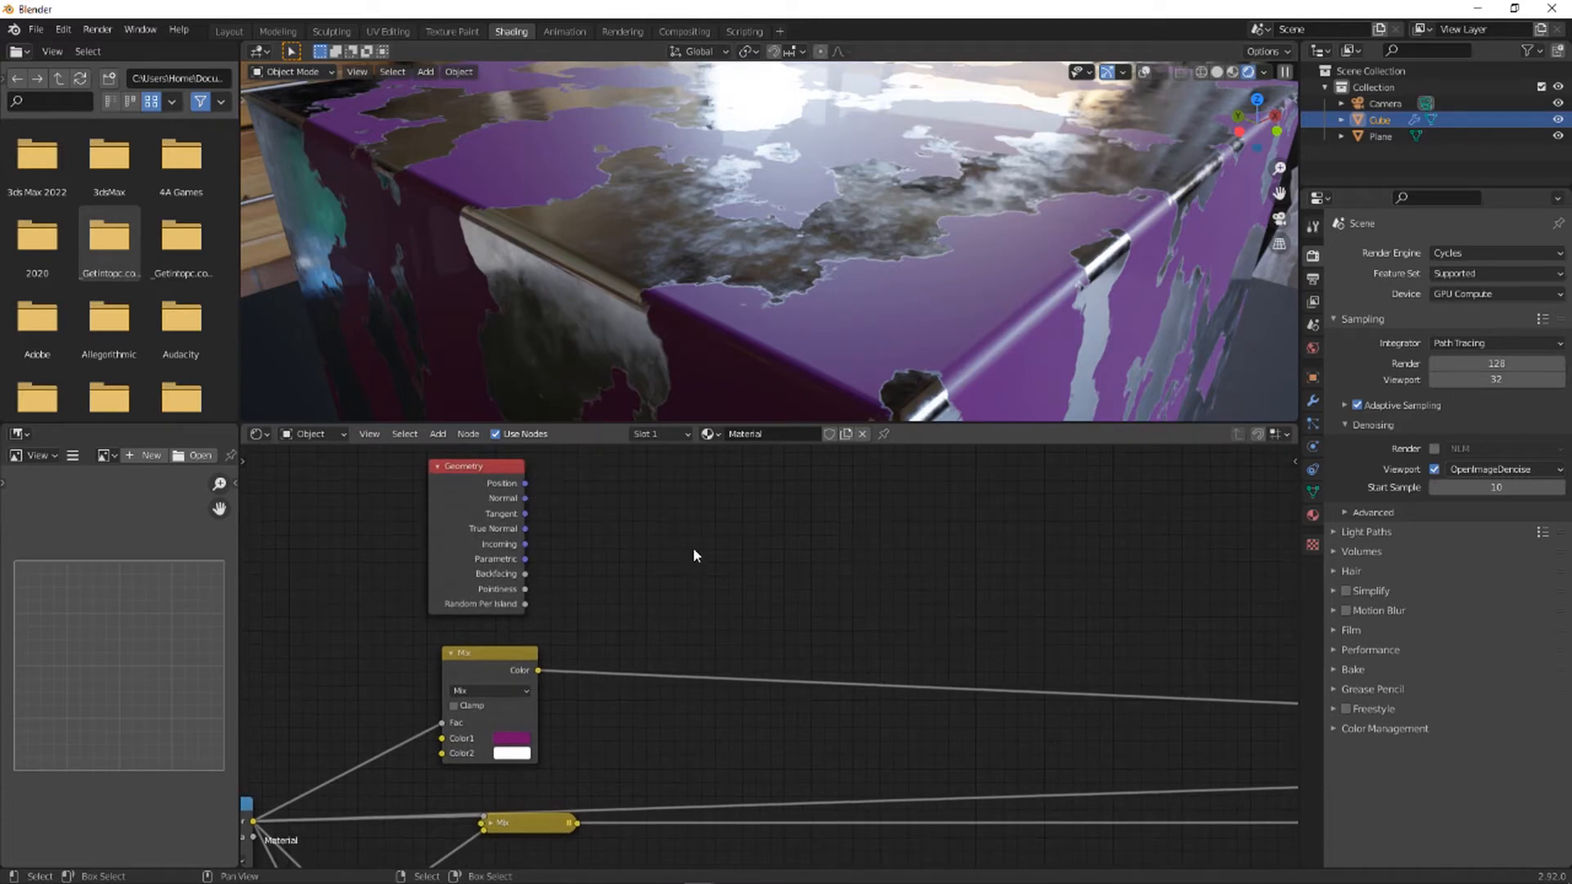
key(shift+a)
click(705, 528)
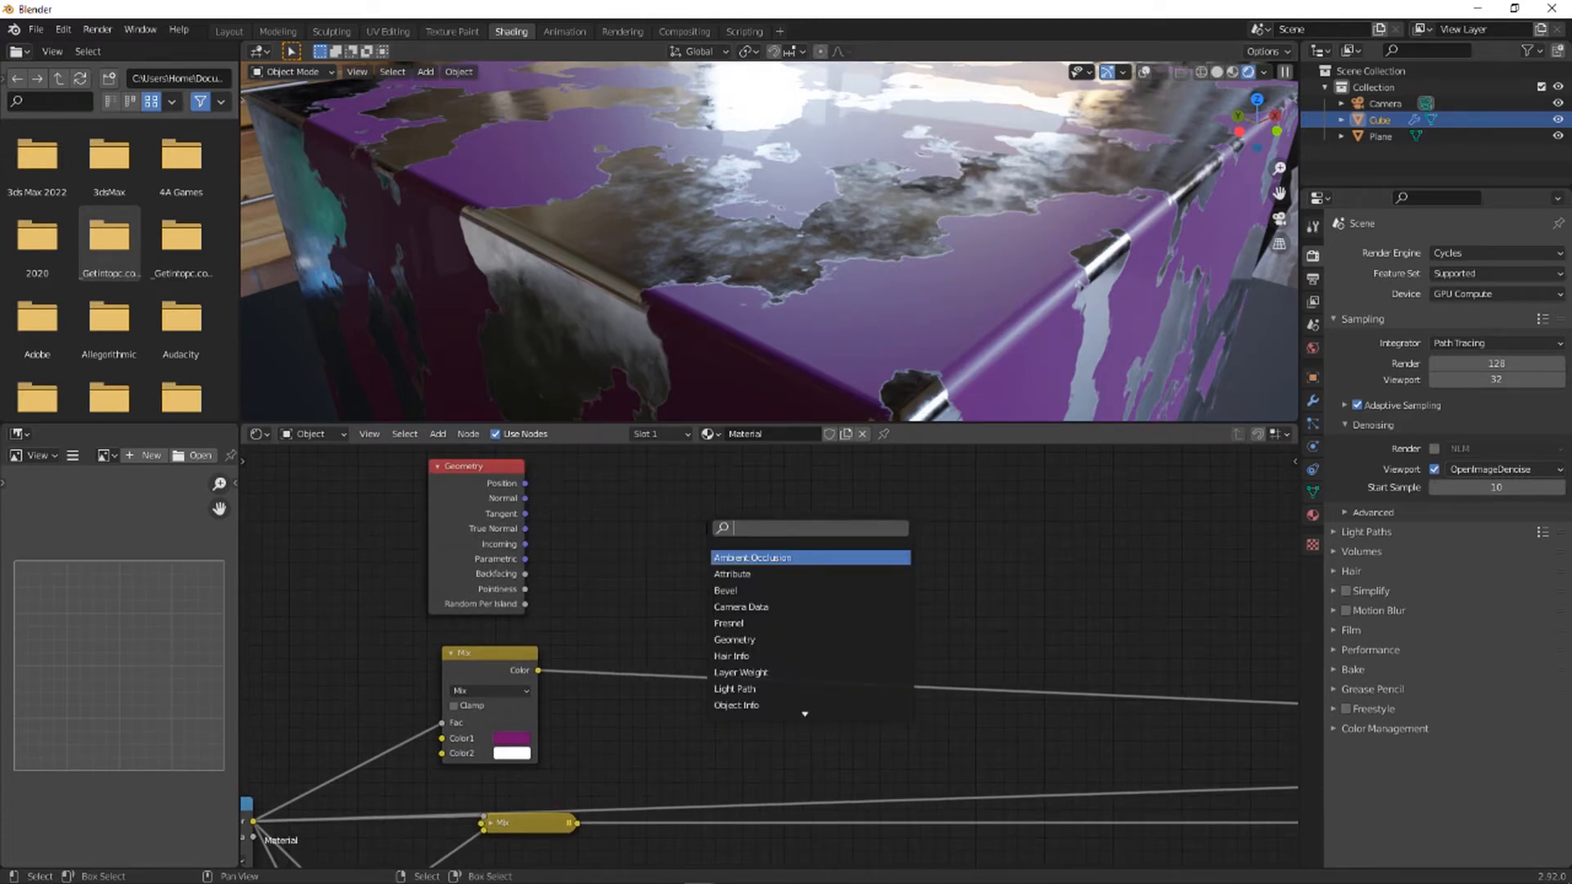
text(ramp)
key(Return)
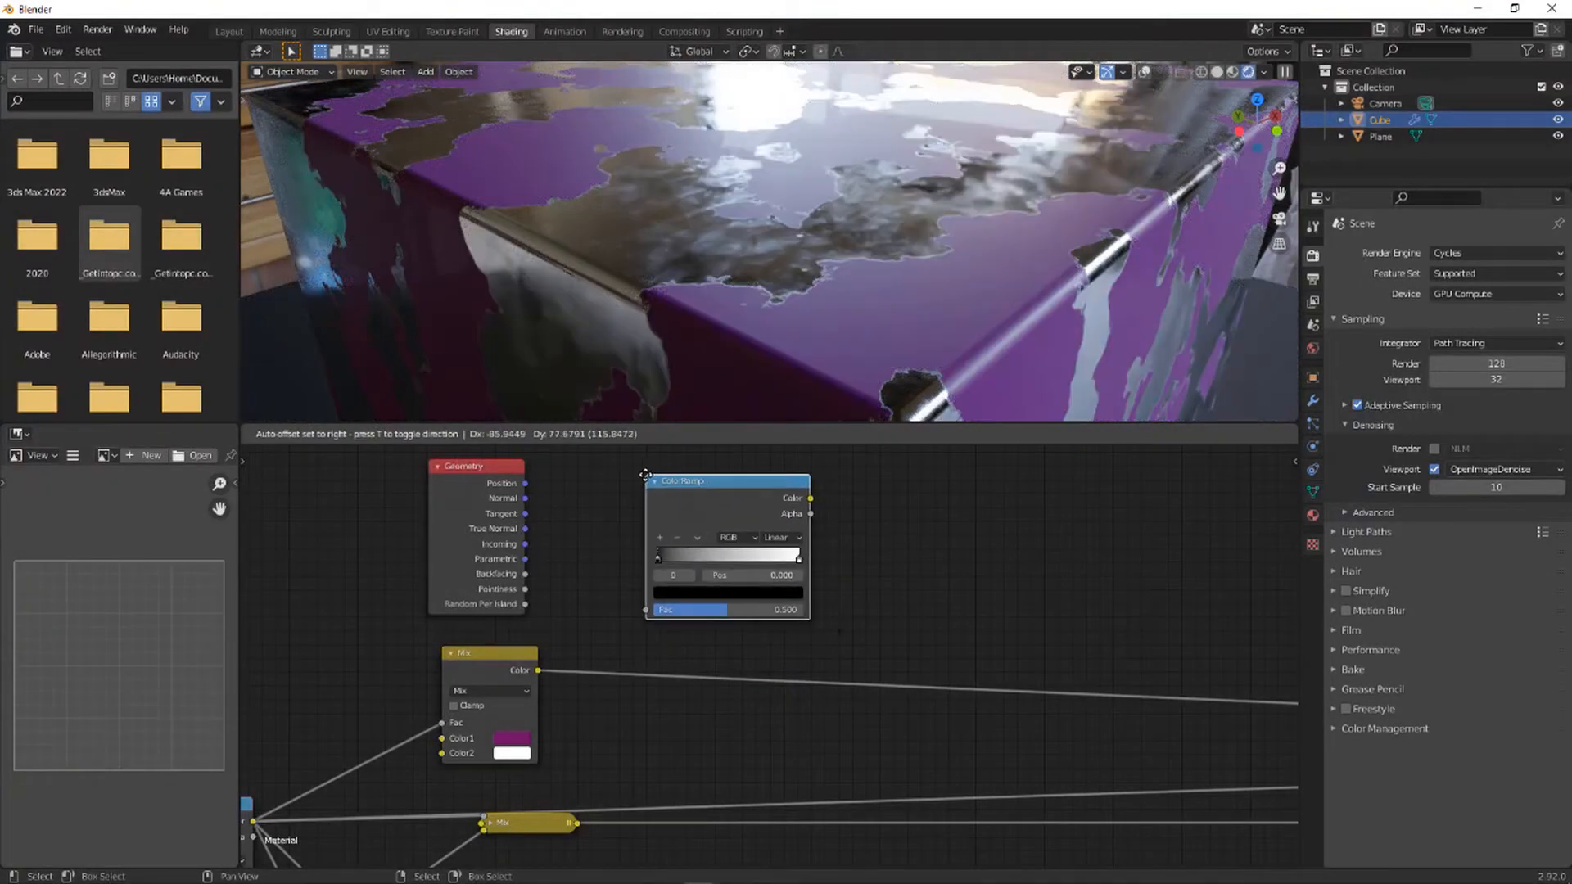
click(645, 475)
- Connect the Geometry node's Pointiness to the new ColorRamp's Fac and preview the ramp's output on the cube
scroll(587, 750, down, 4)
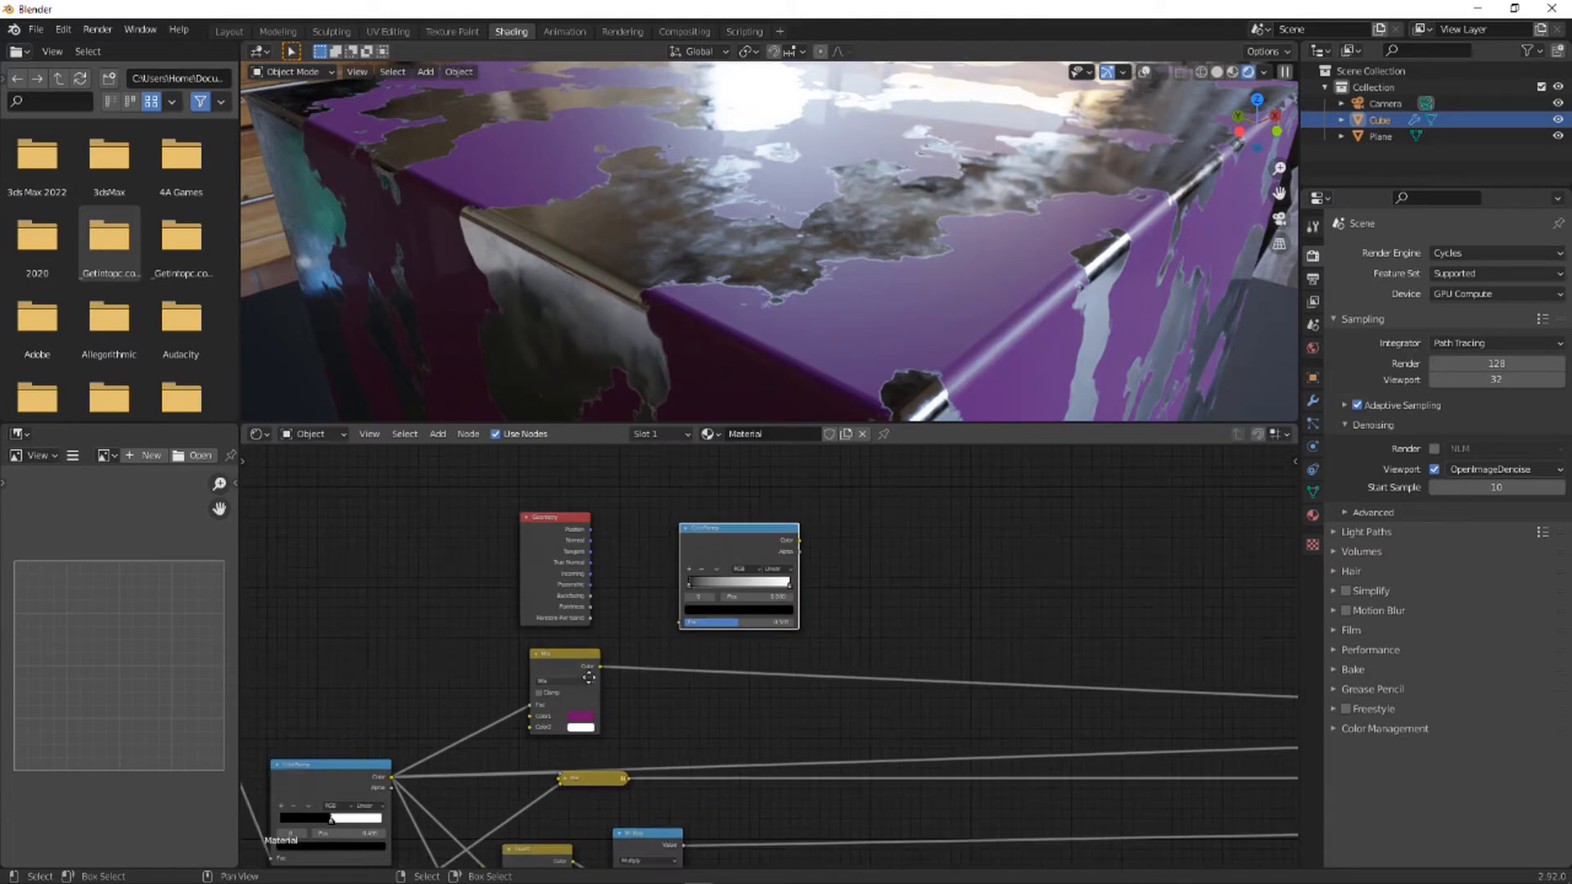
middle_drag(587, 679, 749, 545)
middle_drag(594, 540, 547, 709)
scroll(573, 679, up, 5)
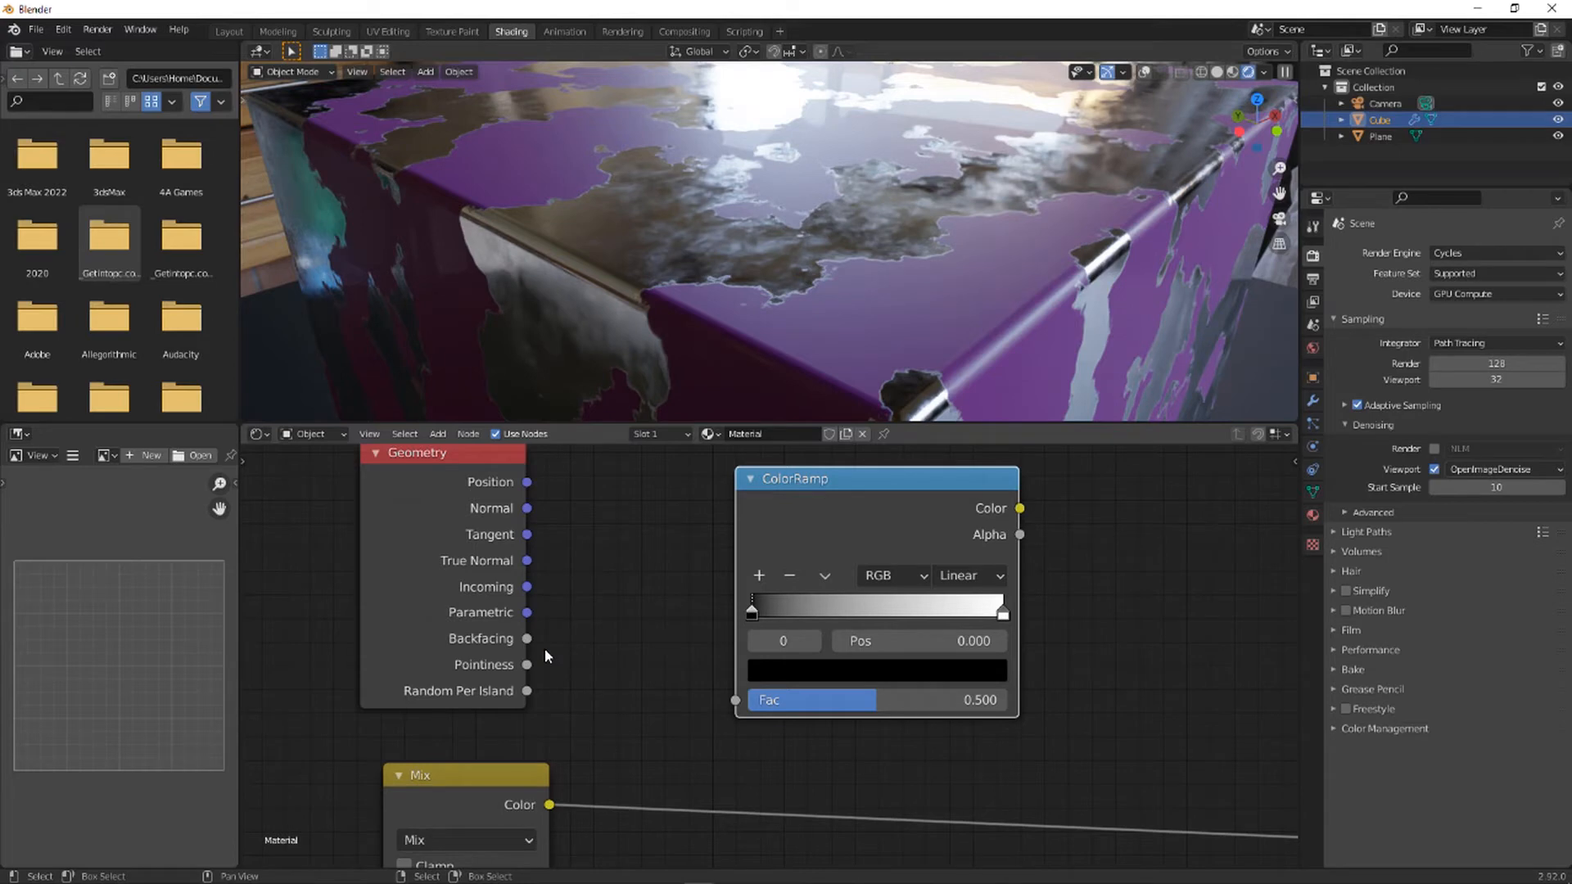
drag(527, 665, 738, 696)
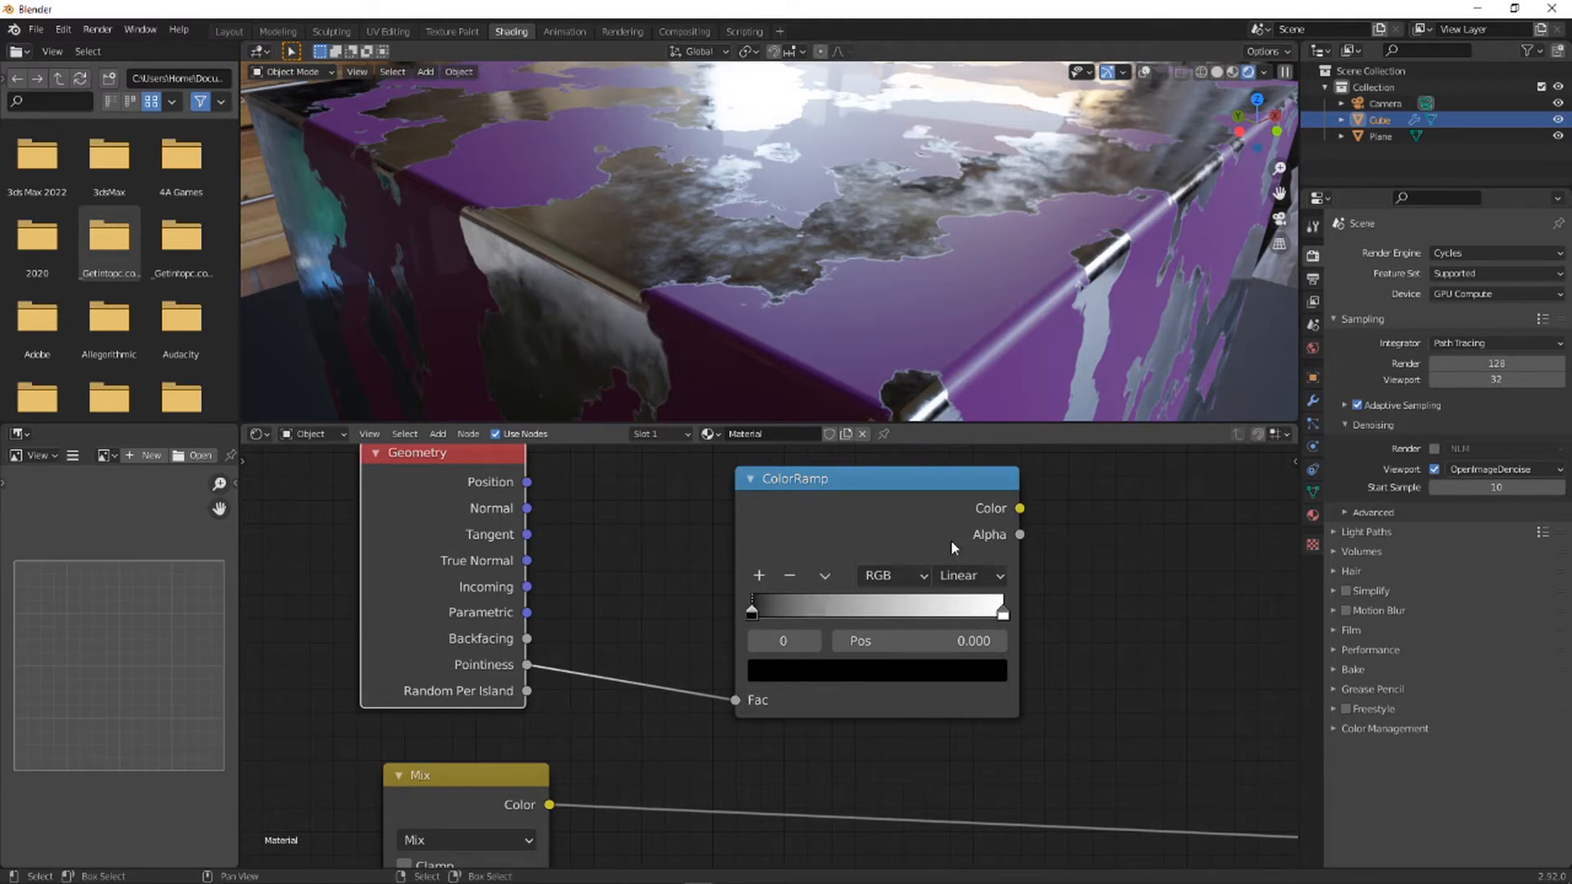
ctrl+shift+click(870, 504)
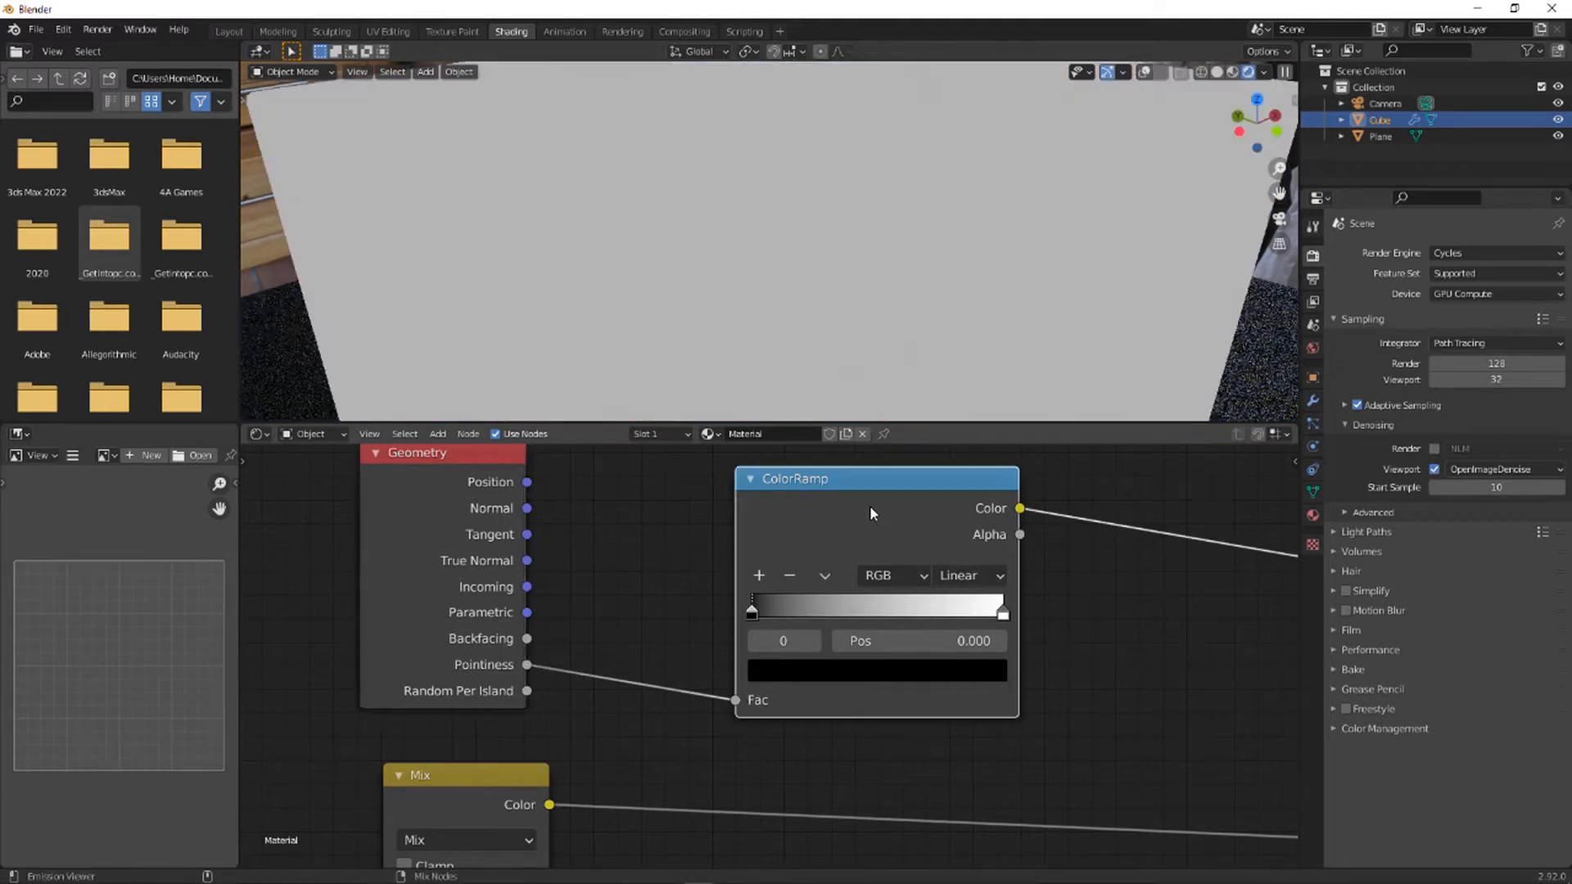
scroll(1017, 558, down, 2)
scroll(947, 339, down, 3)
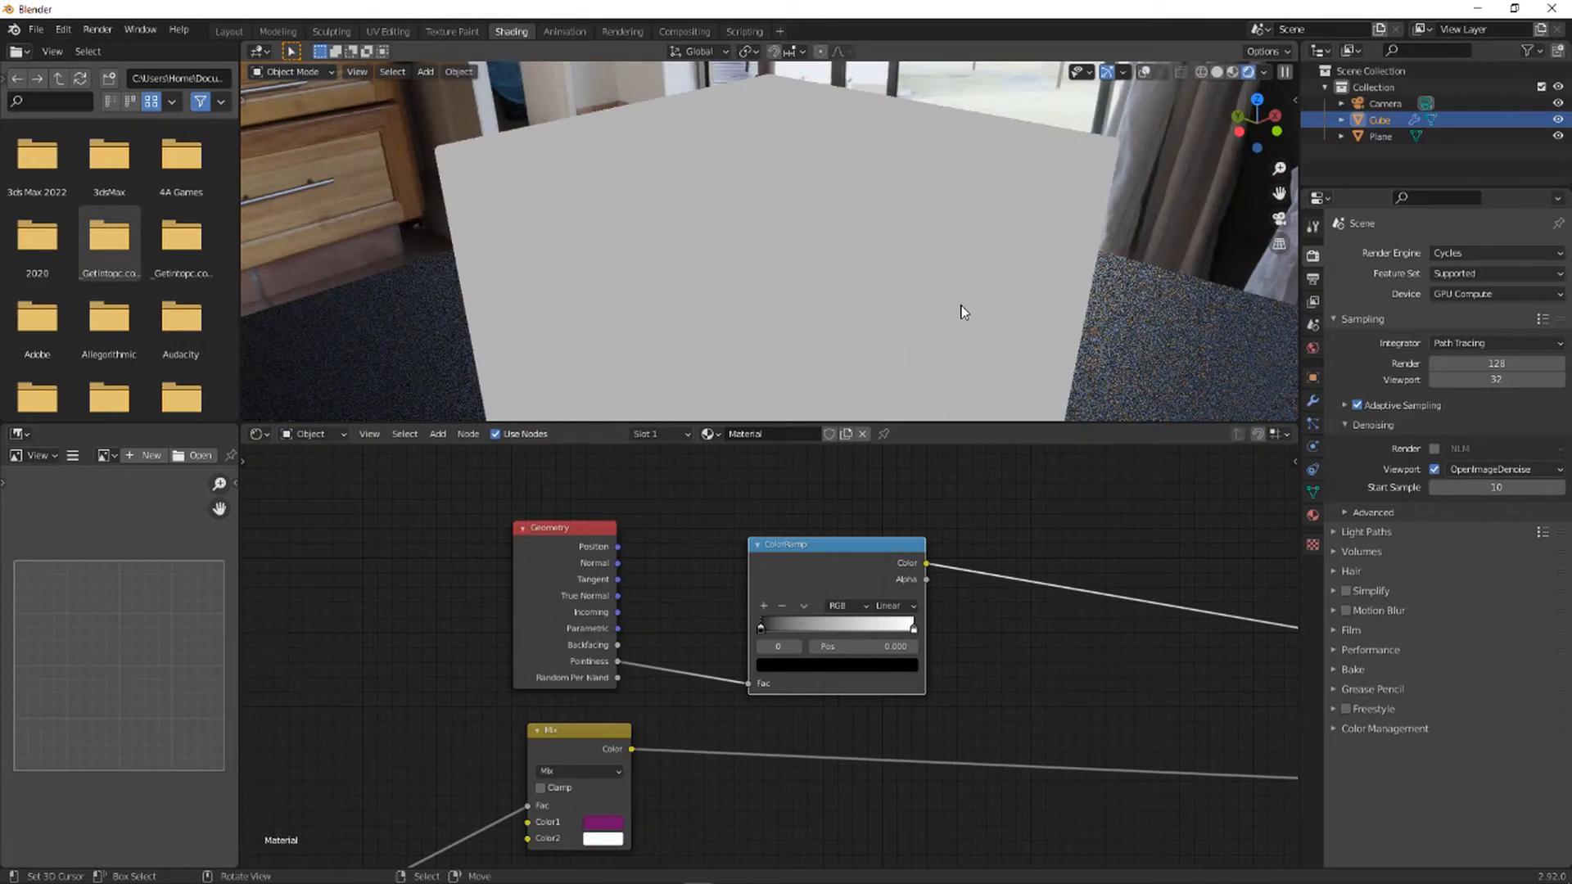
middle_drag(959, 298, 942, 393)
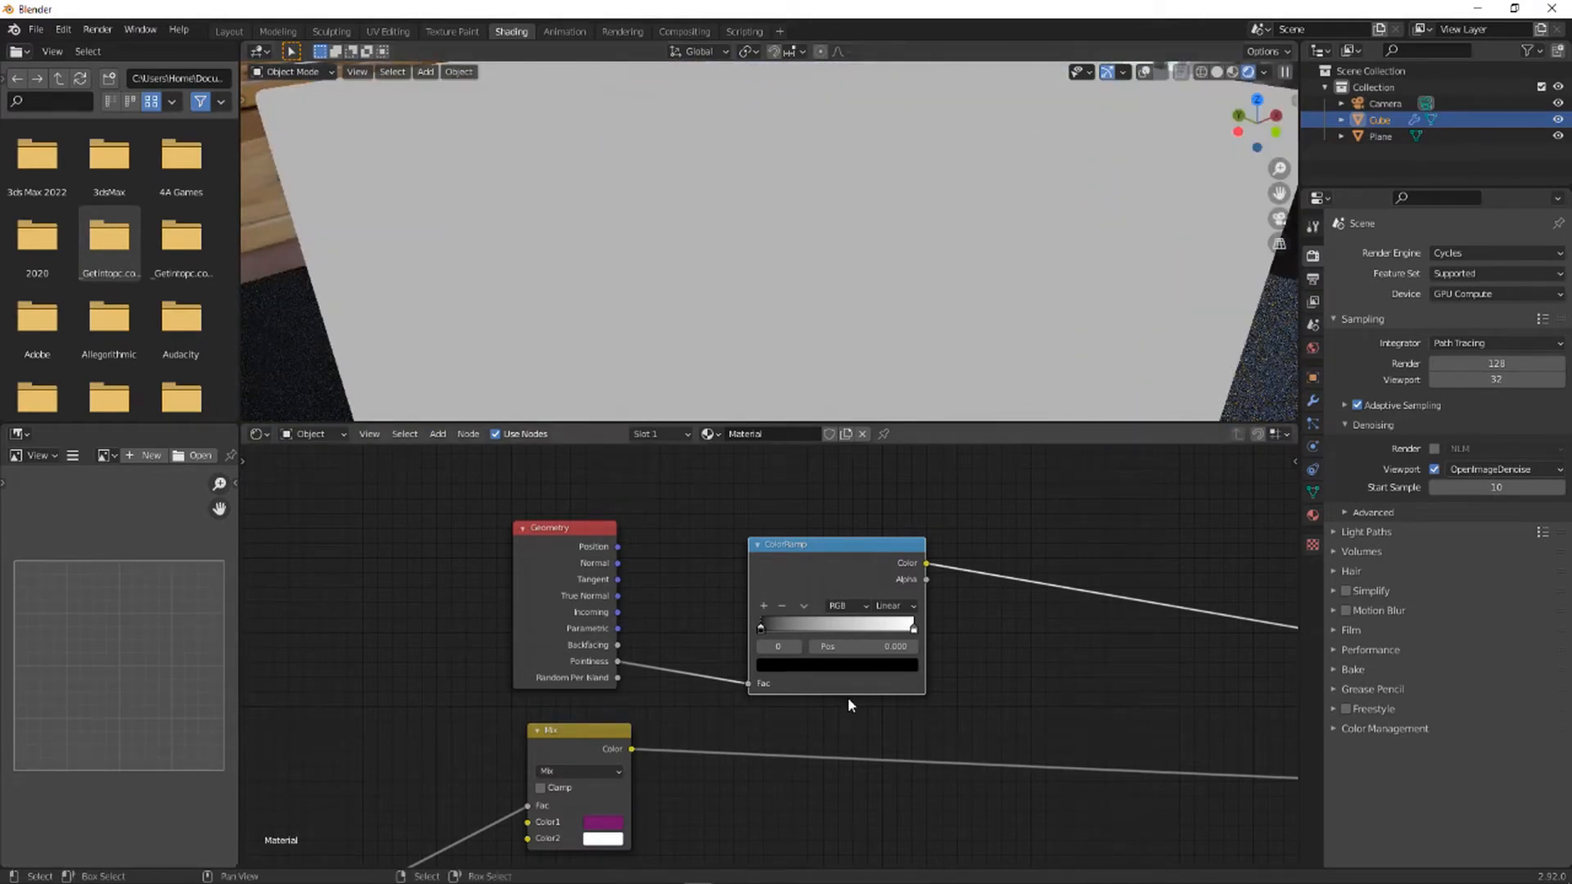
- Pull the pointiness ColorRamp's white stop in towards the middle and set its black stop to 0.541 to isolate the cube's edges
drag(912, 628, 855, 637)
drag(760, 628, 830, 626)
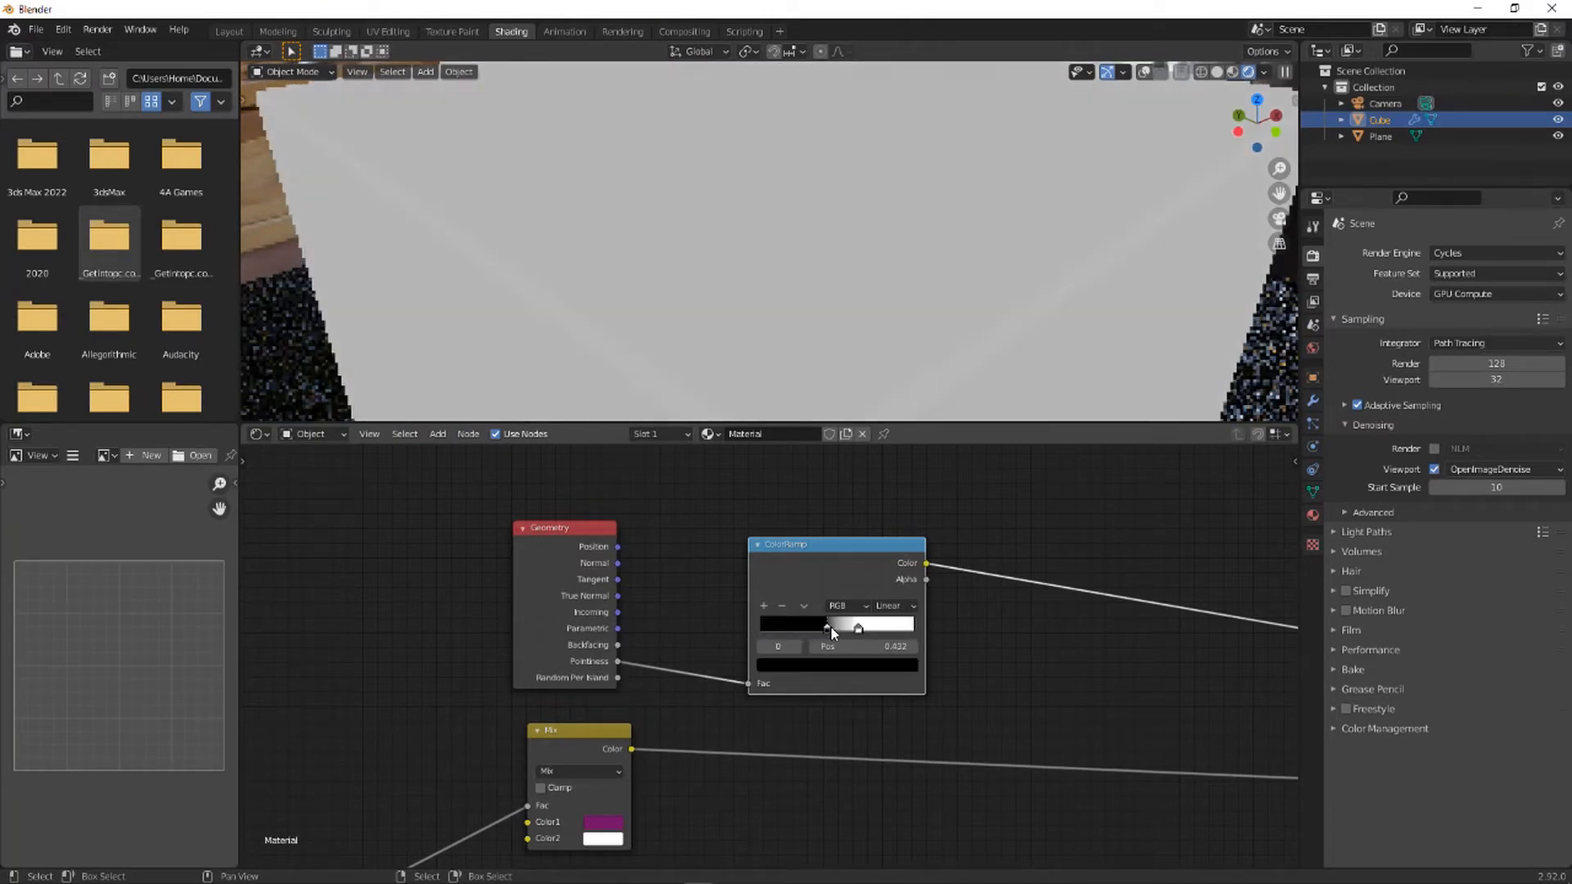
scroll(835, 639, up, 4)
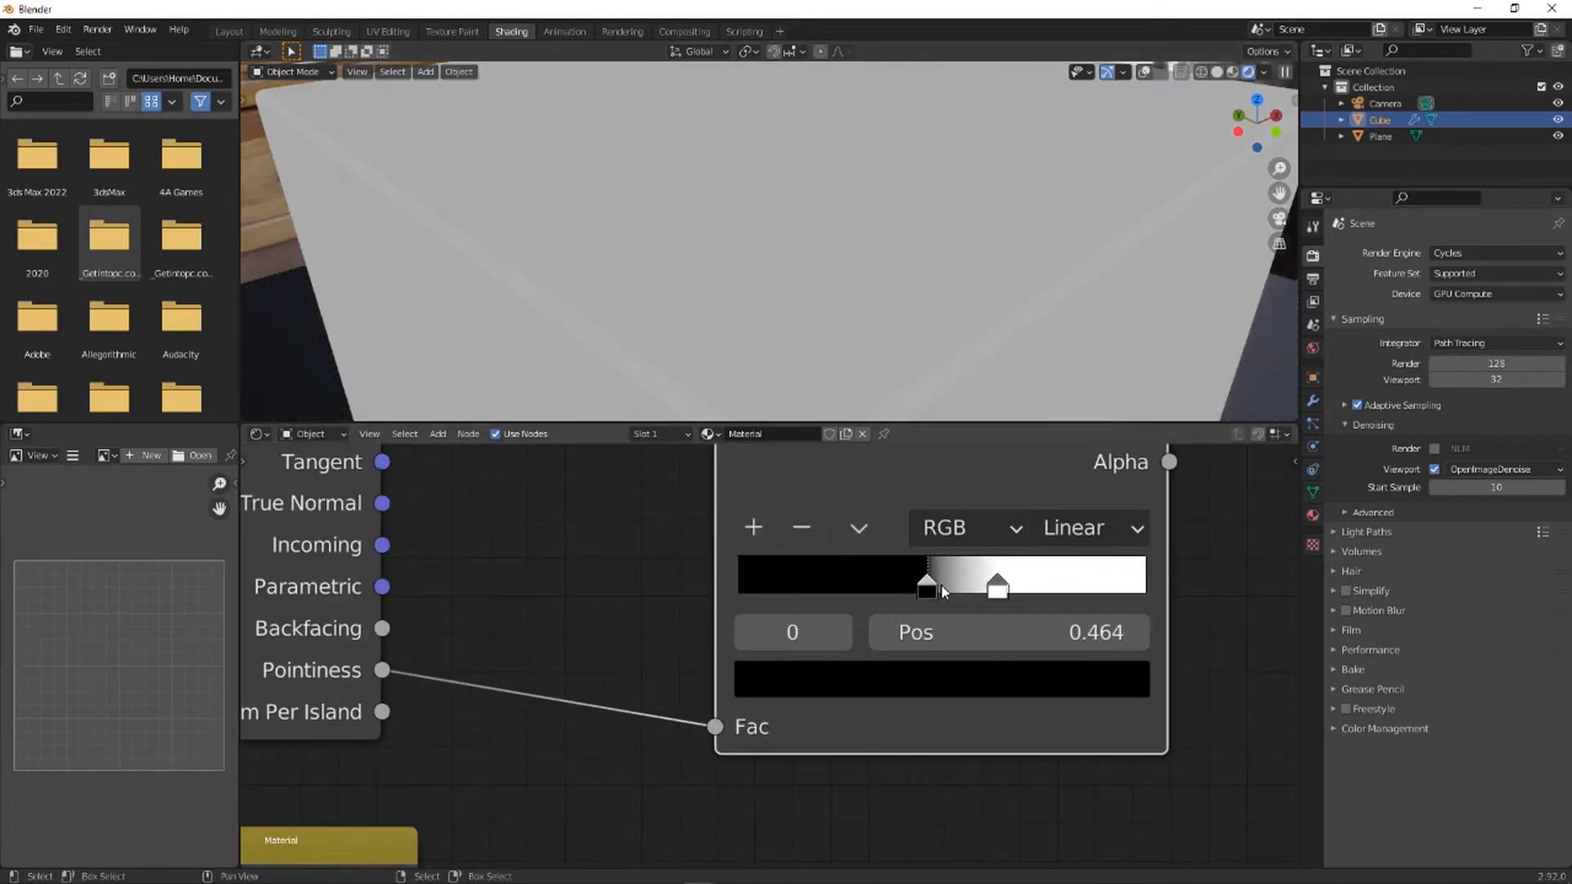
drag(939, 590, 964, 588)
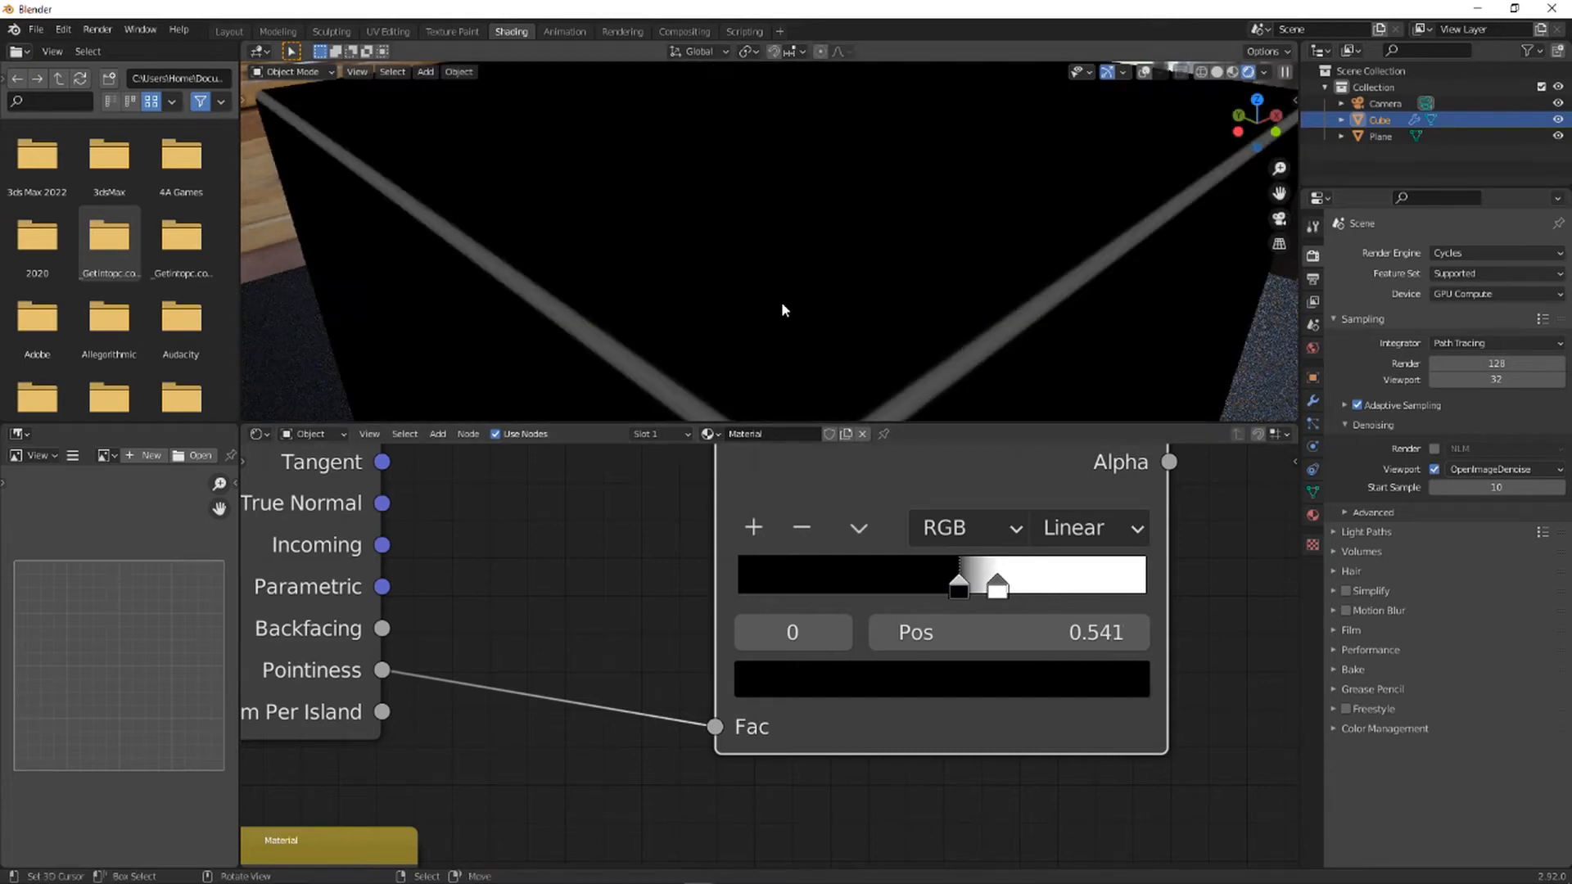
middle_drag(789, 290, 796, 270)
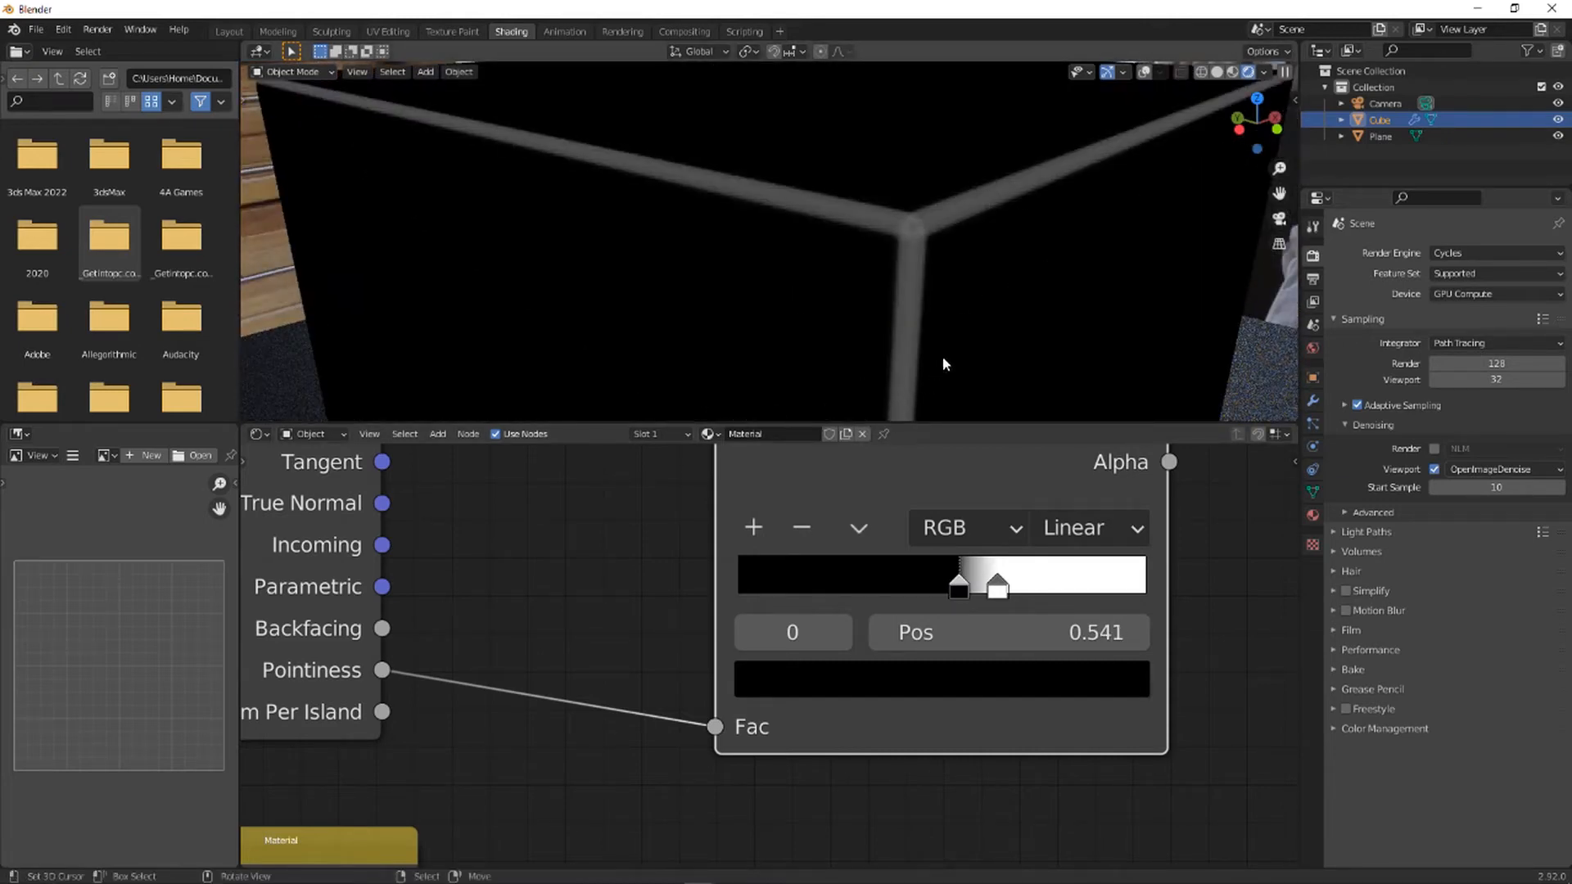
- Move the pointiness ColorRamp's white stop to 0.545 to brighten the edge lines
drag(998, 588, 968, 591)
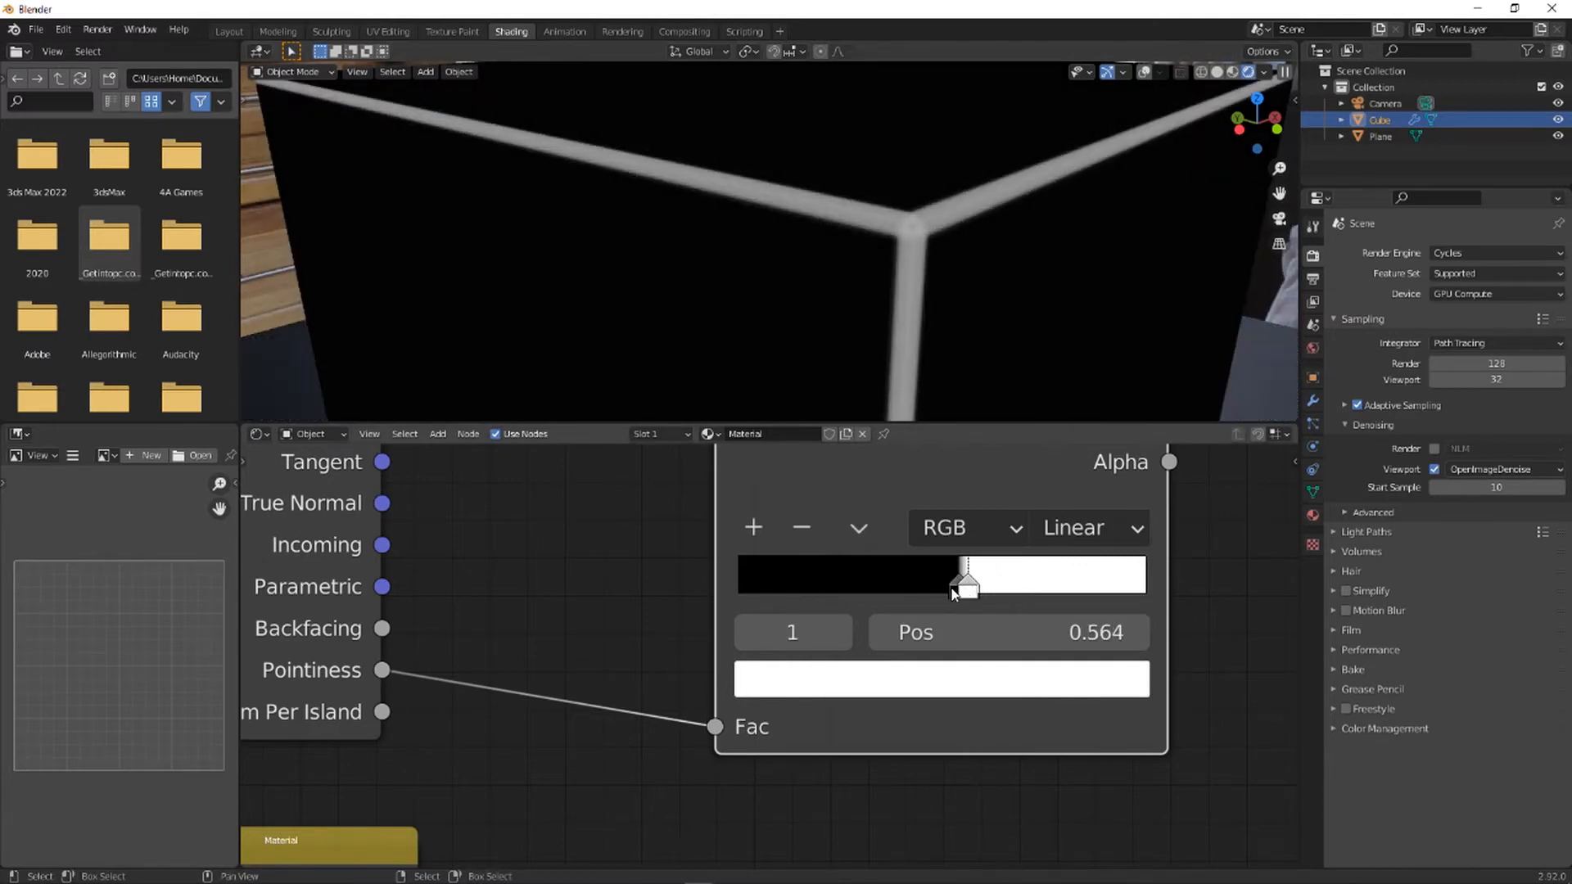
click(953, 586)
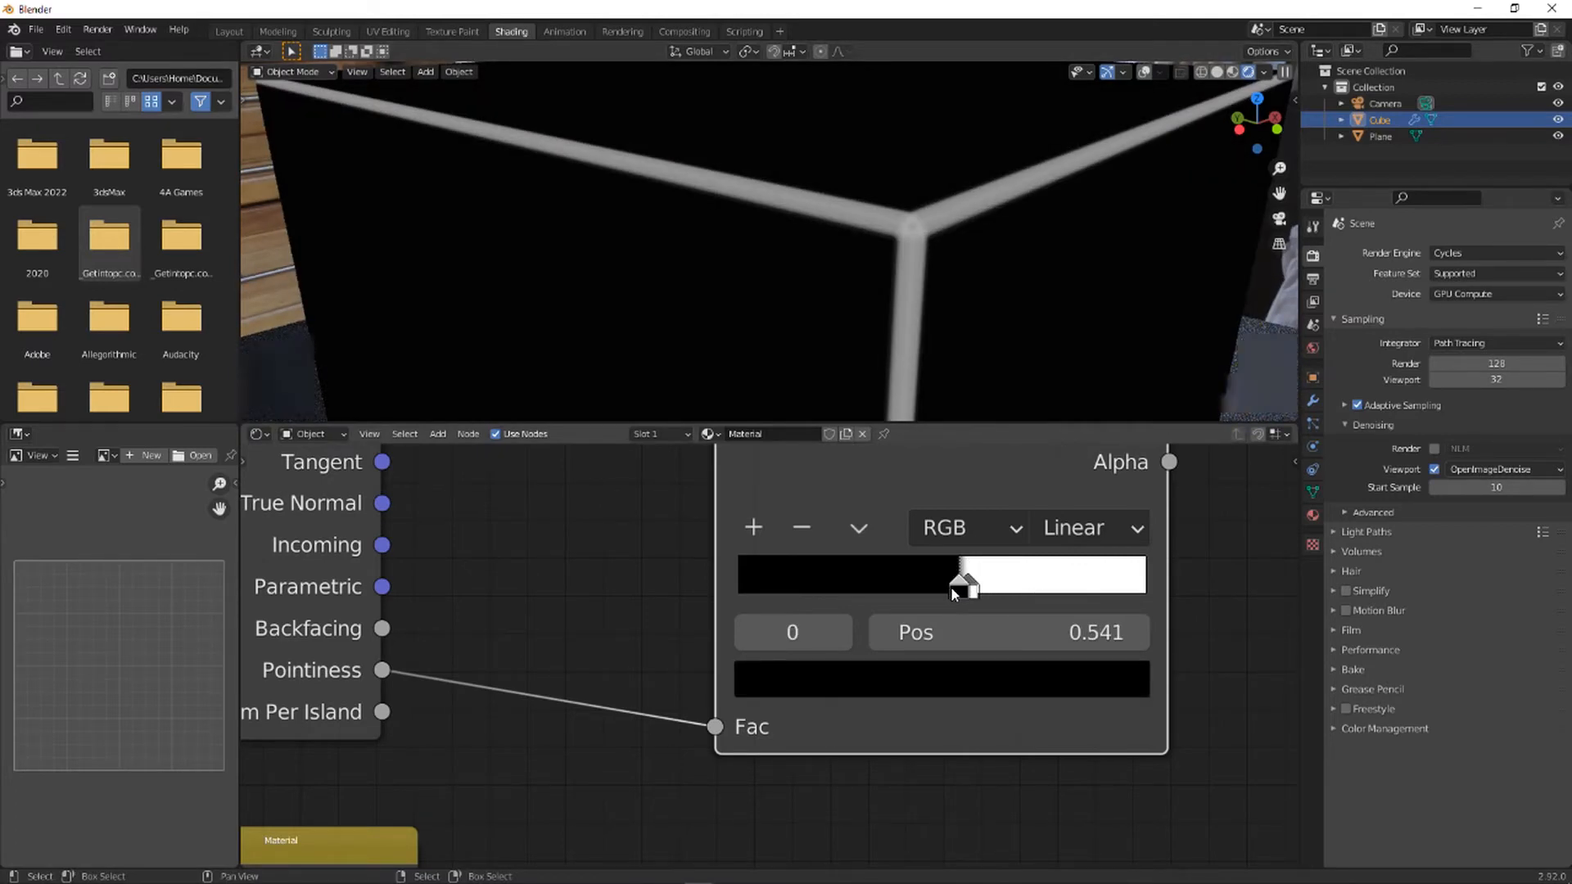
key(XF86AudioMute)
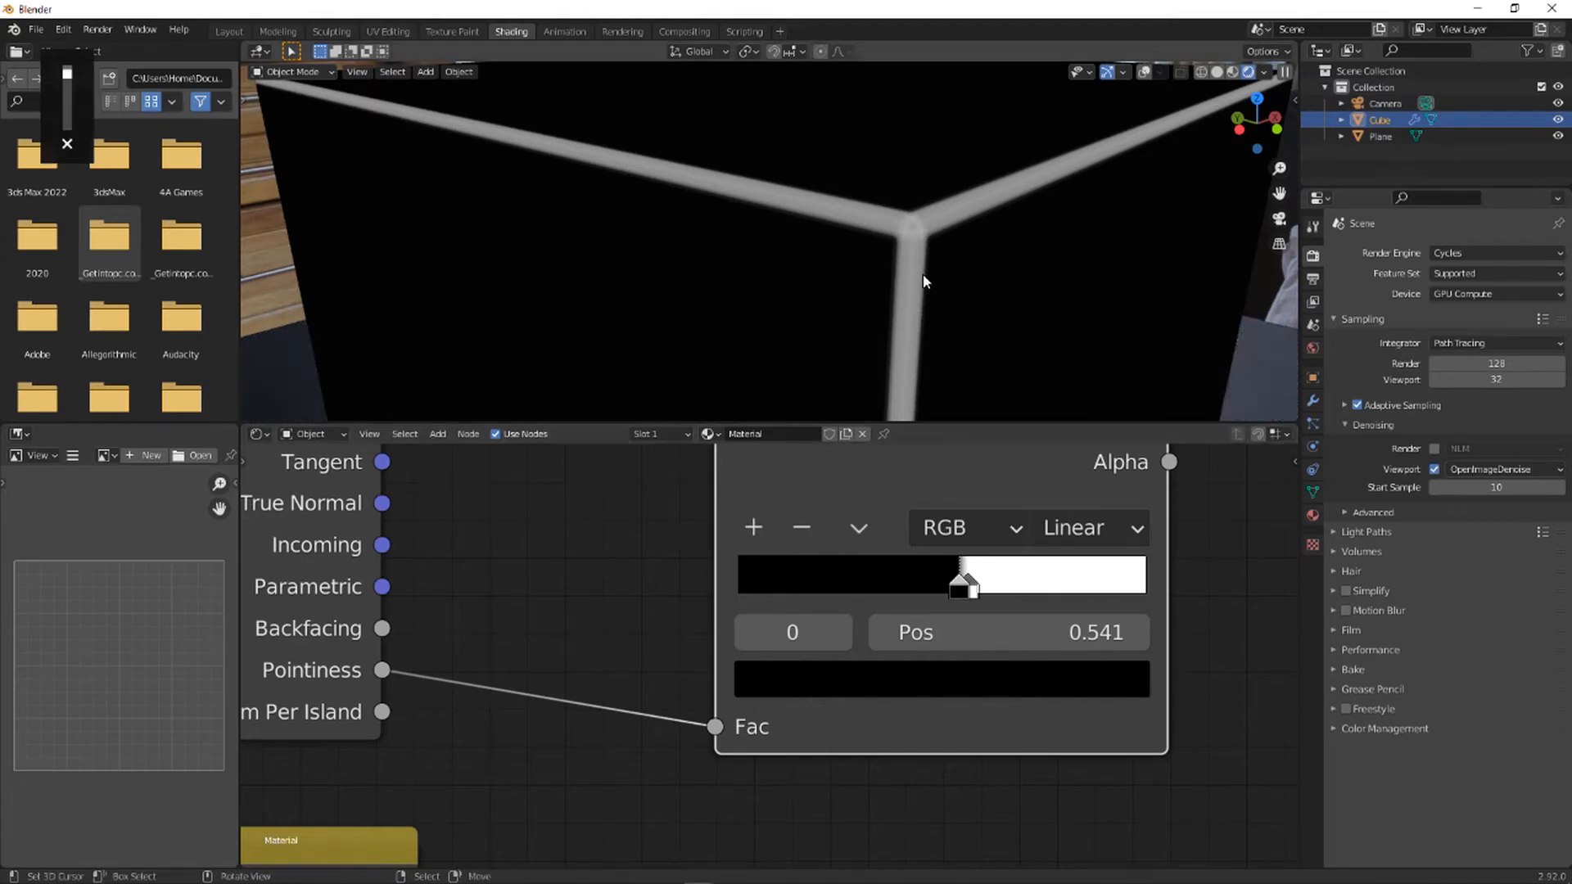
click(967, 587)
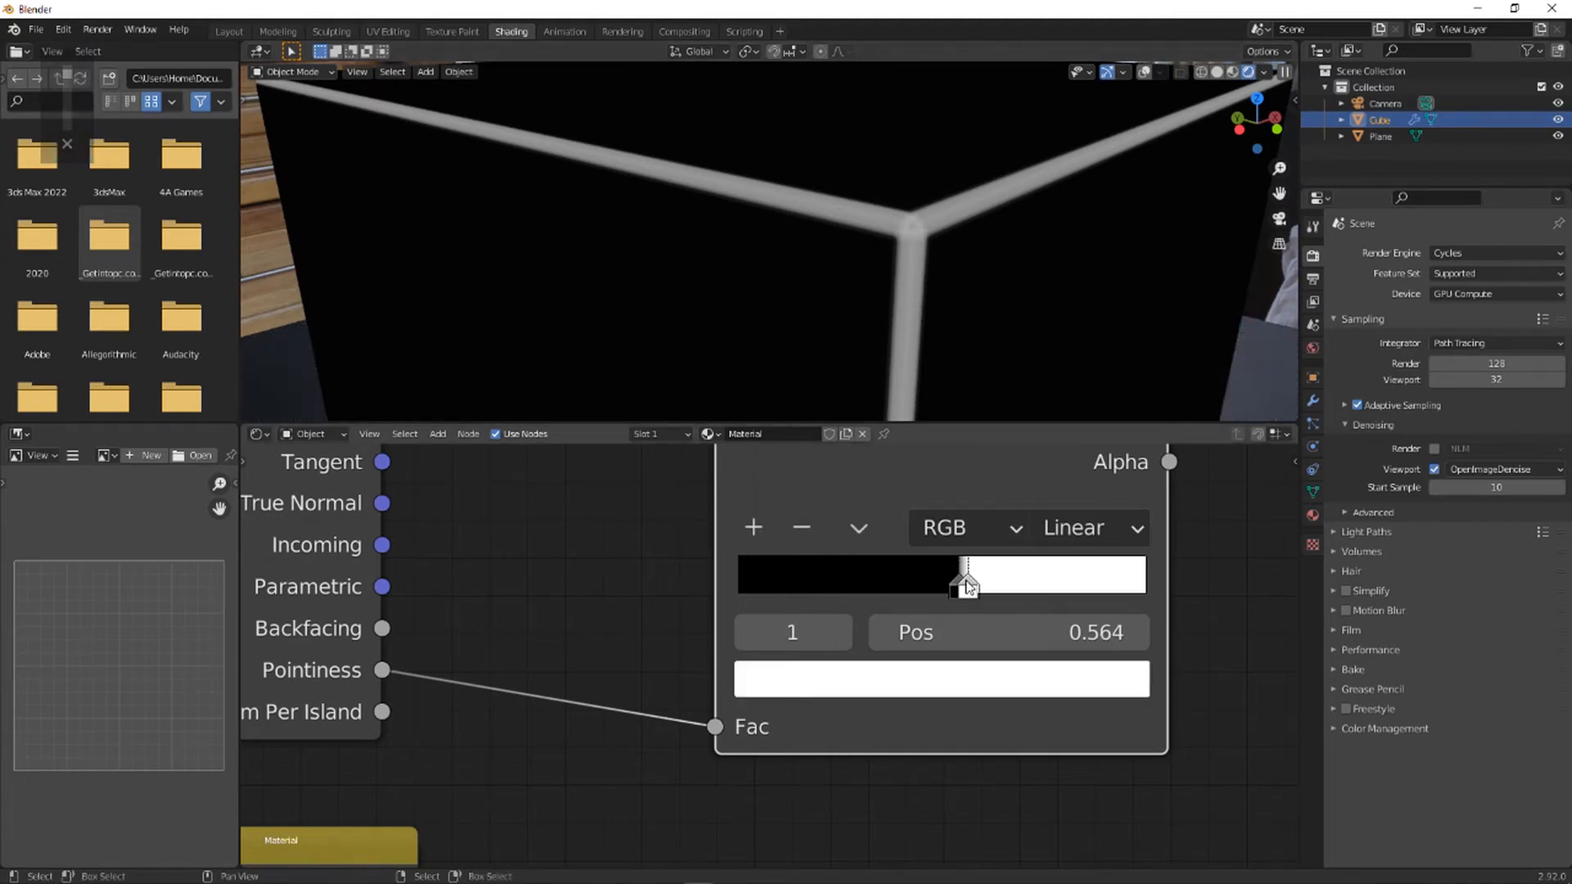
drag(965, 585, 963, 587)
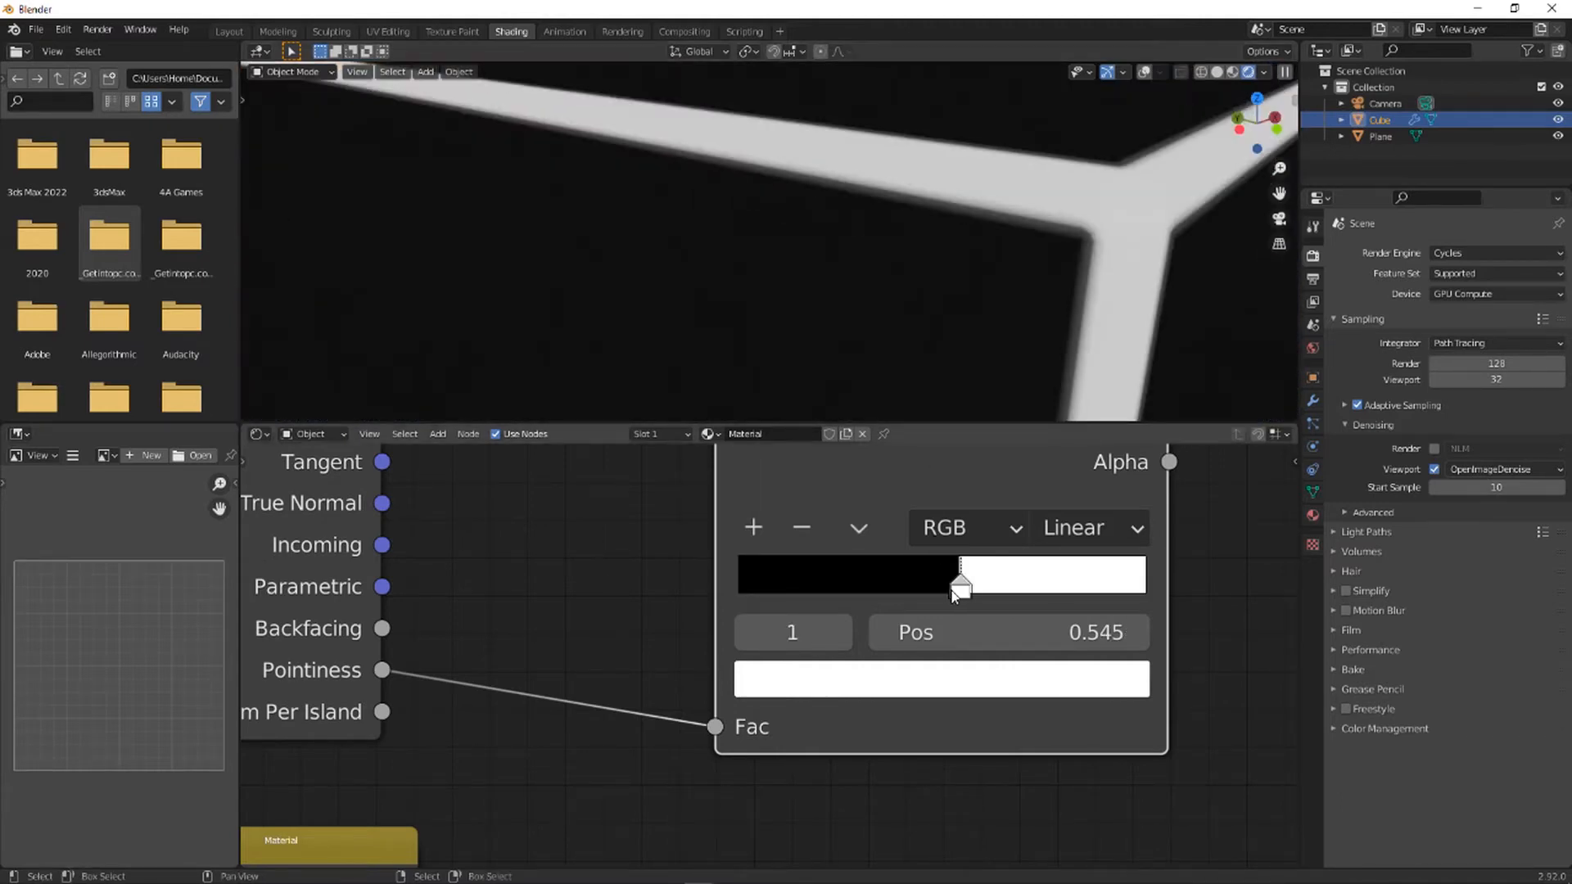
- Fine-tune the edge mask by moving the ColorRamp's black stop to 0.545 and bringing the white stop back tightly against it
click(951, 590)
click(948, 588)
drag(953, 595, 954, 595)
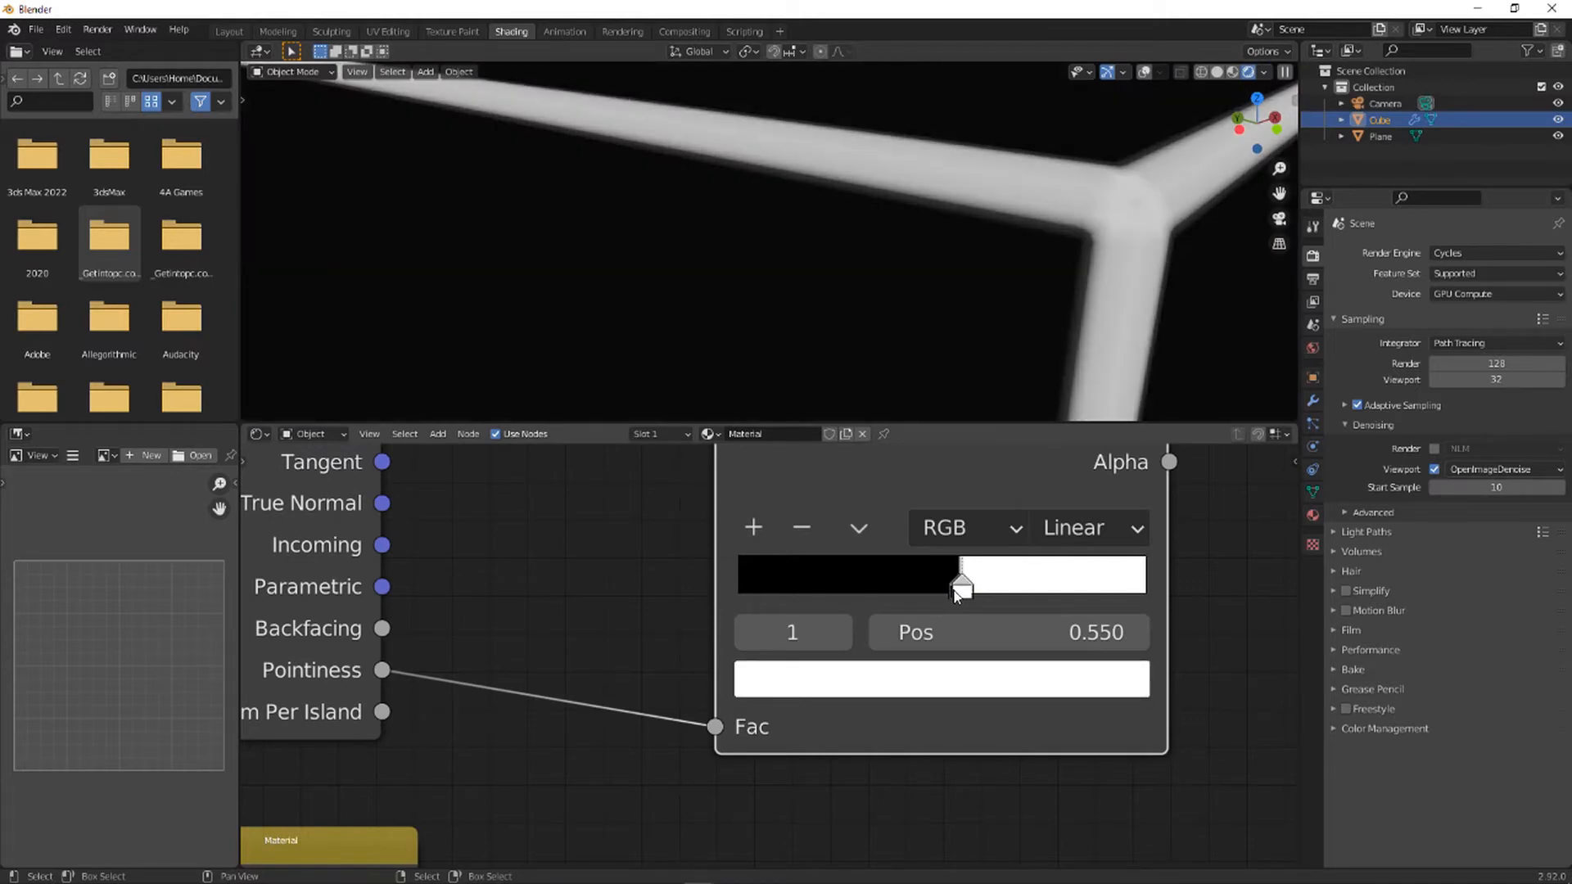
mouse_move(956, 594)
mouse_down()
mouse_move(968, 591)
mouse_move(955, 597)
mouse_up()
click(950, 590)
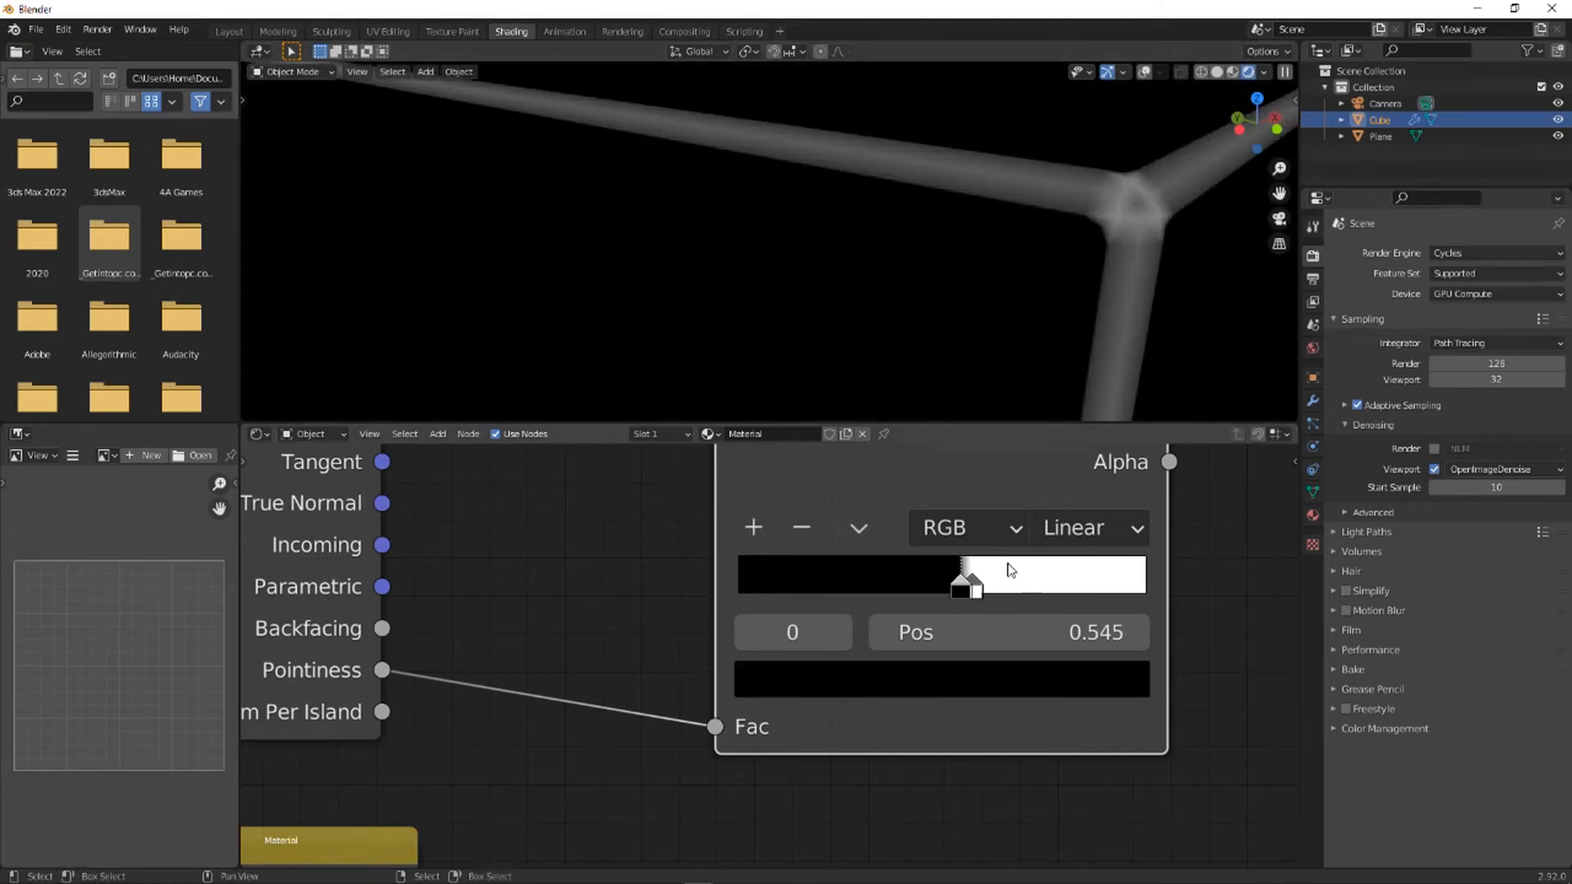
click(974, 590)
drag(975, 591, 965, 586)
scroll(855, 558, down, 4)
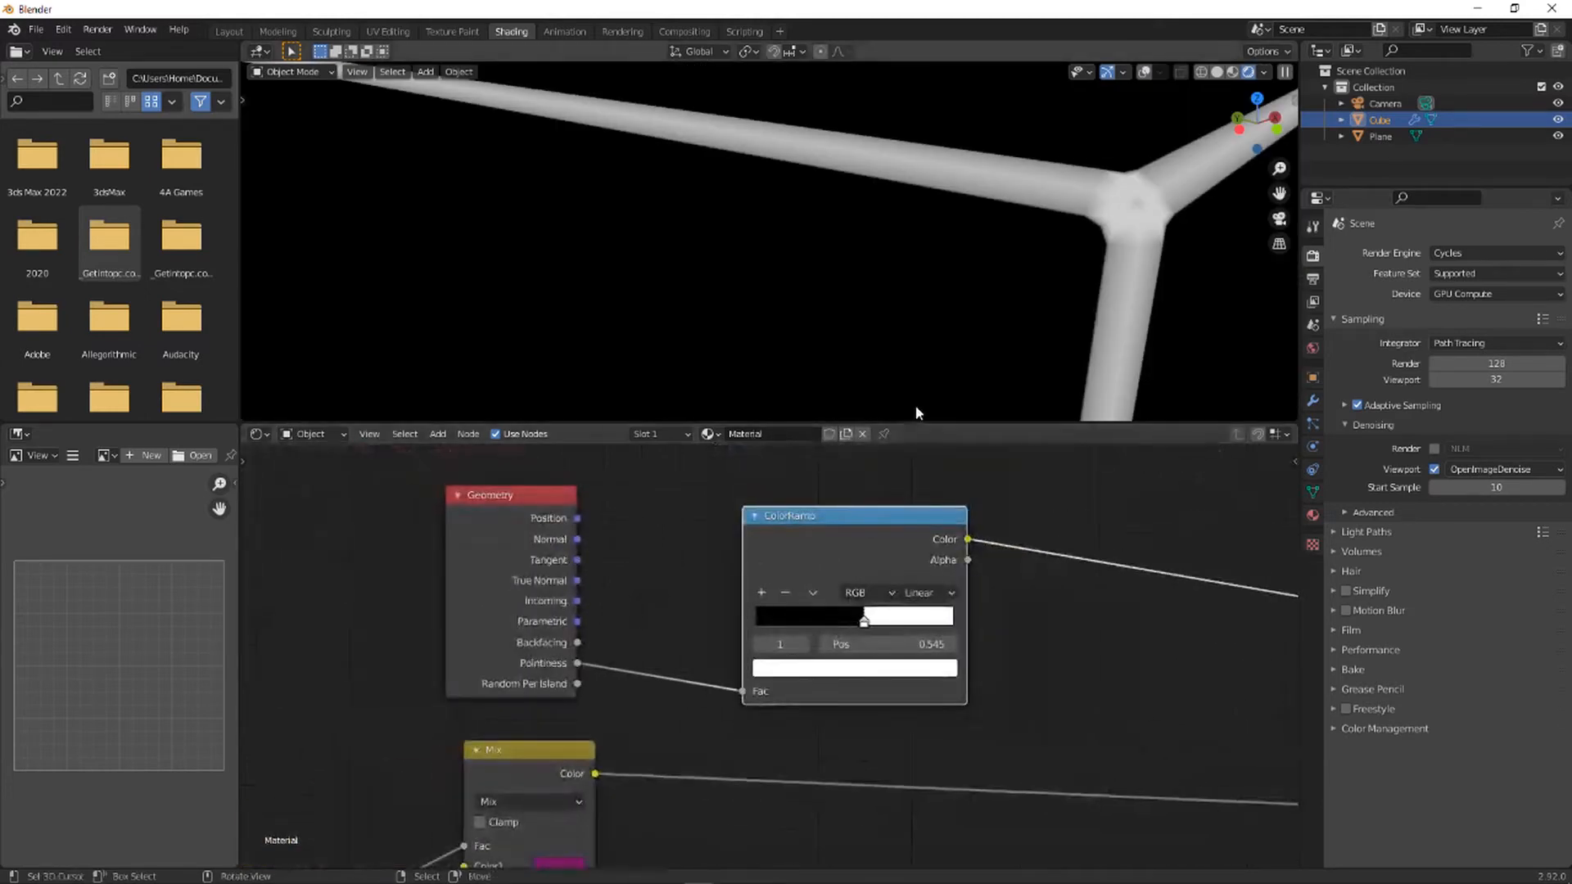
- Move the base-colour Mix node towards the Principled BSDF and shift the Geometry and ColorRamp pair the opposite way to make room between them
scroll(929, 387, down, 12)
scroll(1045, 614, down, 5)
middle_drag(1044, 619, 909, 506)
scroll(1015, 561, down, 2)
scroll(995, 573, down, 4)
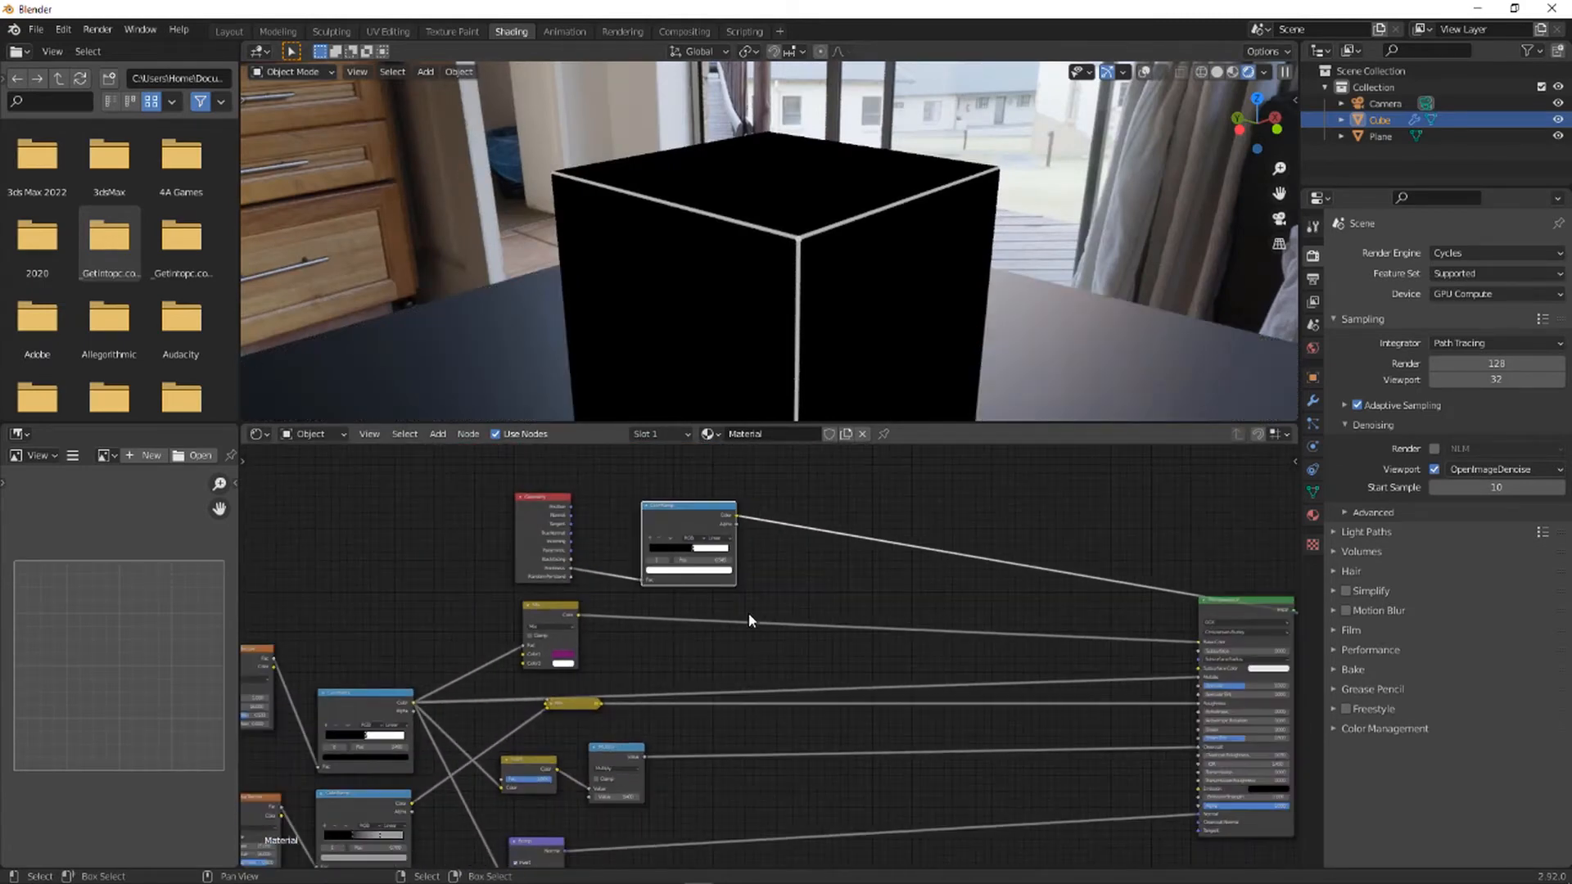
drag(556, 613, 922, 619)
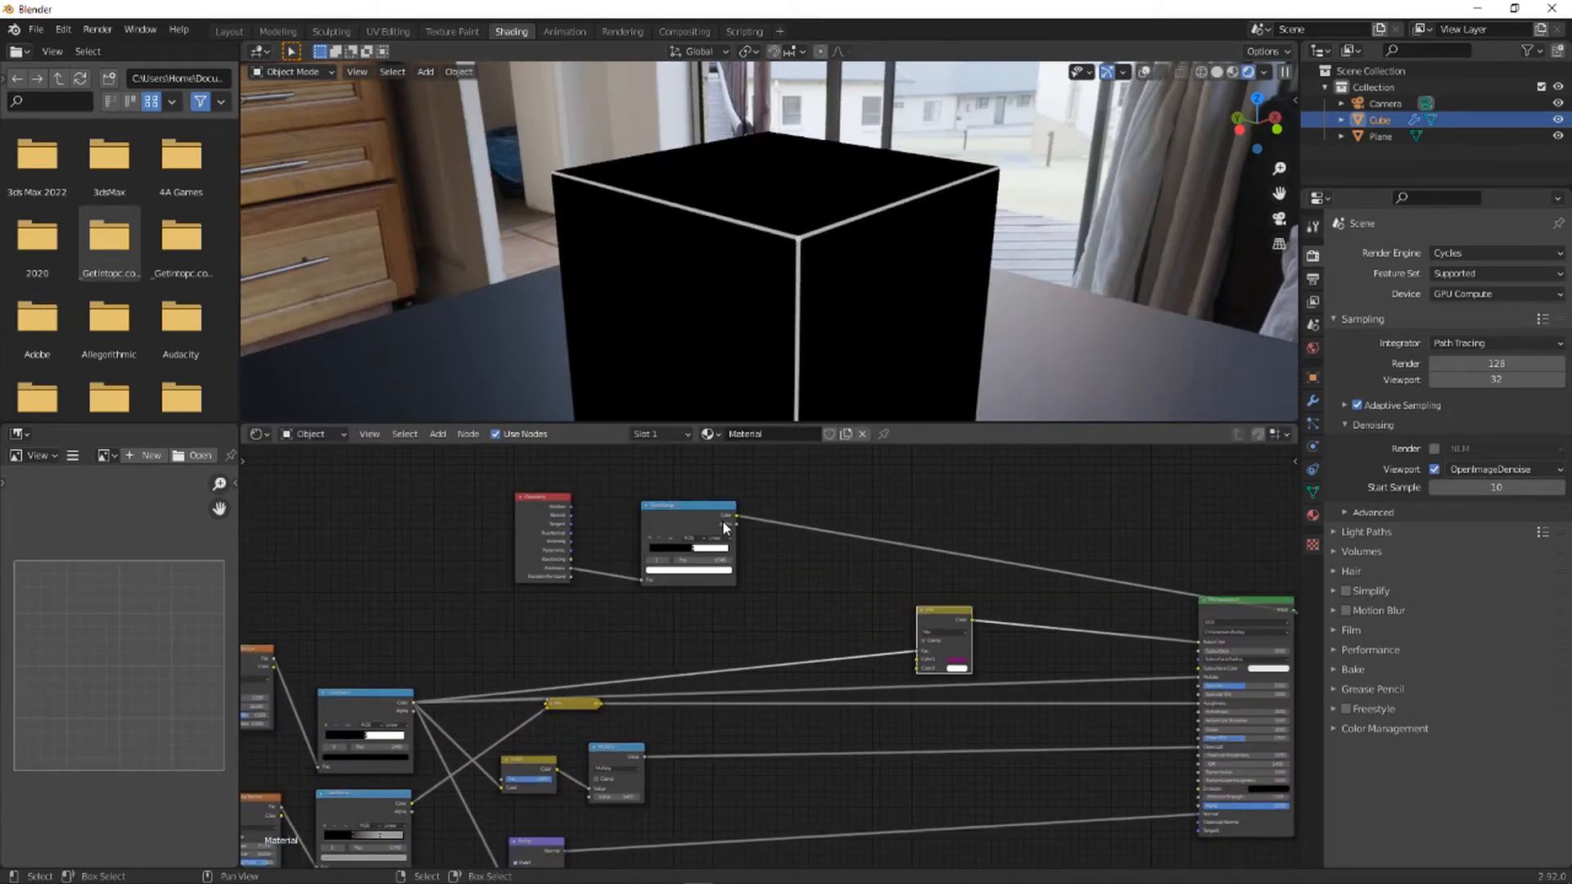
drag(501, 484, 703, 578)
key(g)
click(519, 560)
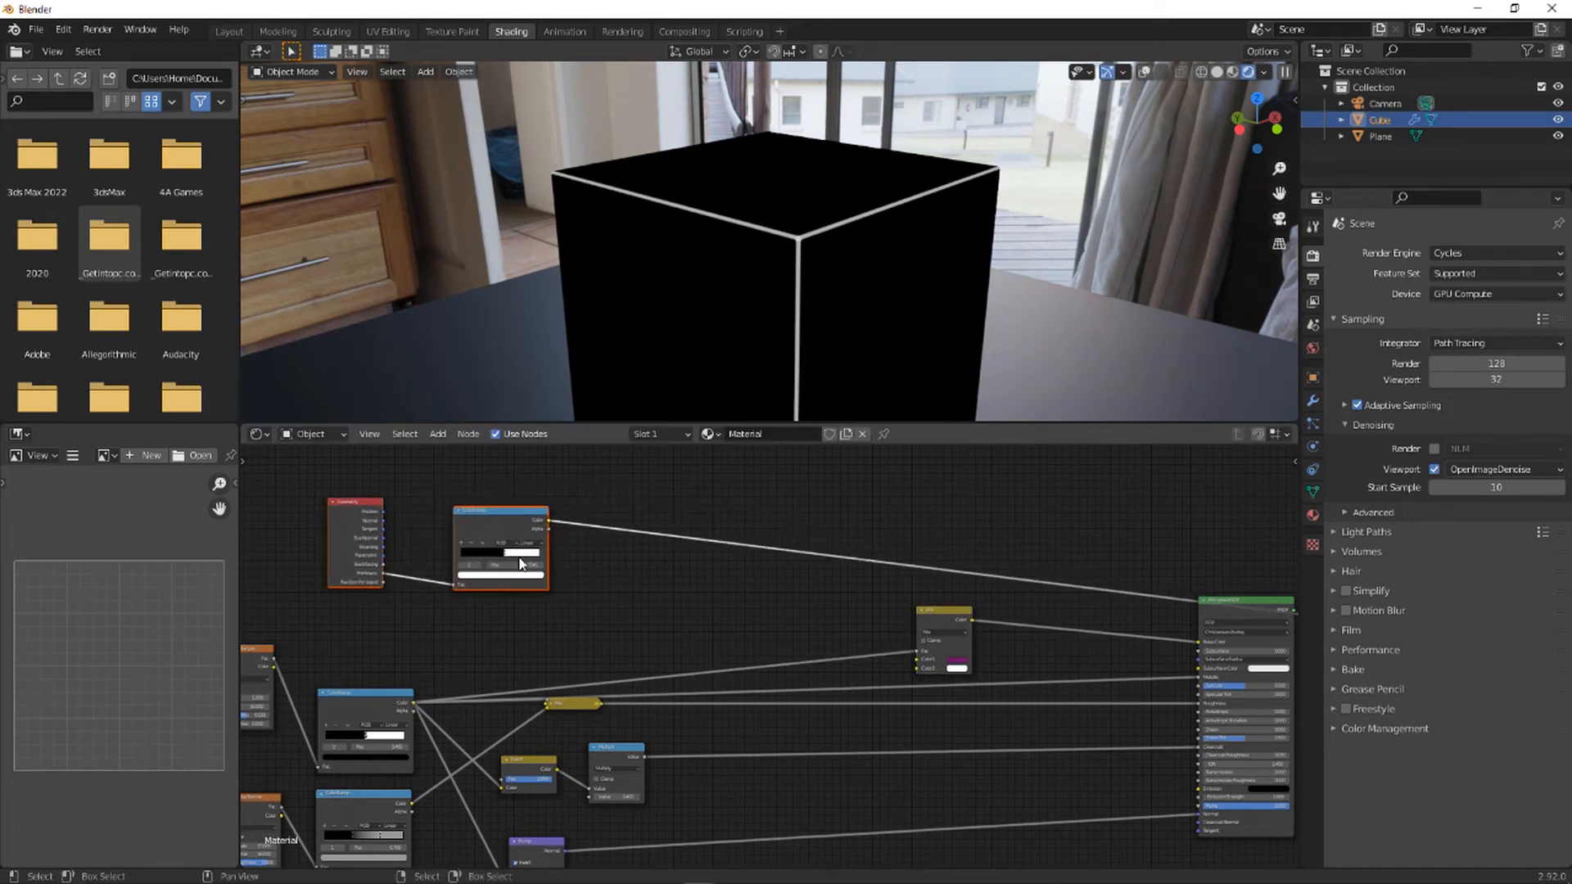
scroll(572, 624, up, 1)
scroll(573, 626, up, 3)
middle_drag(640, 651, 723, 631)
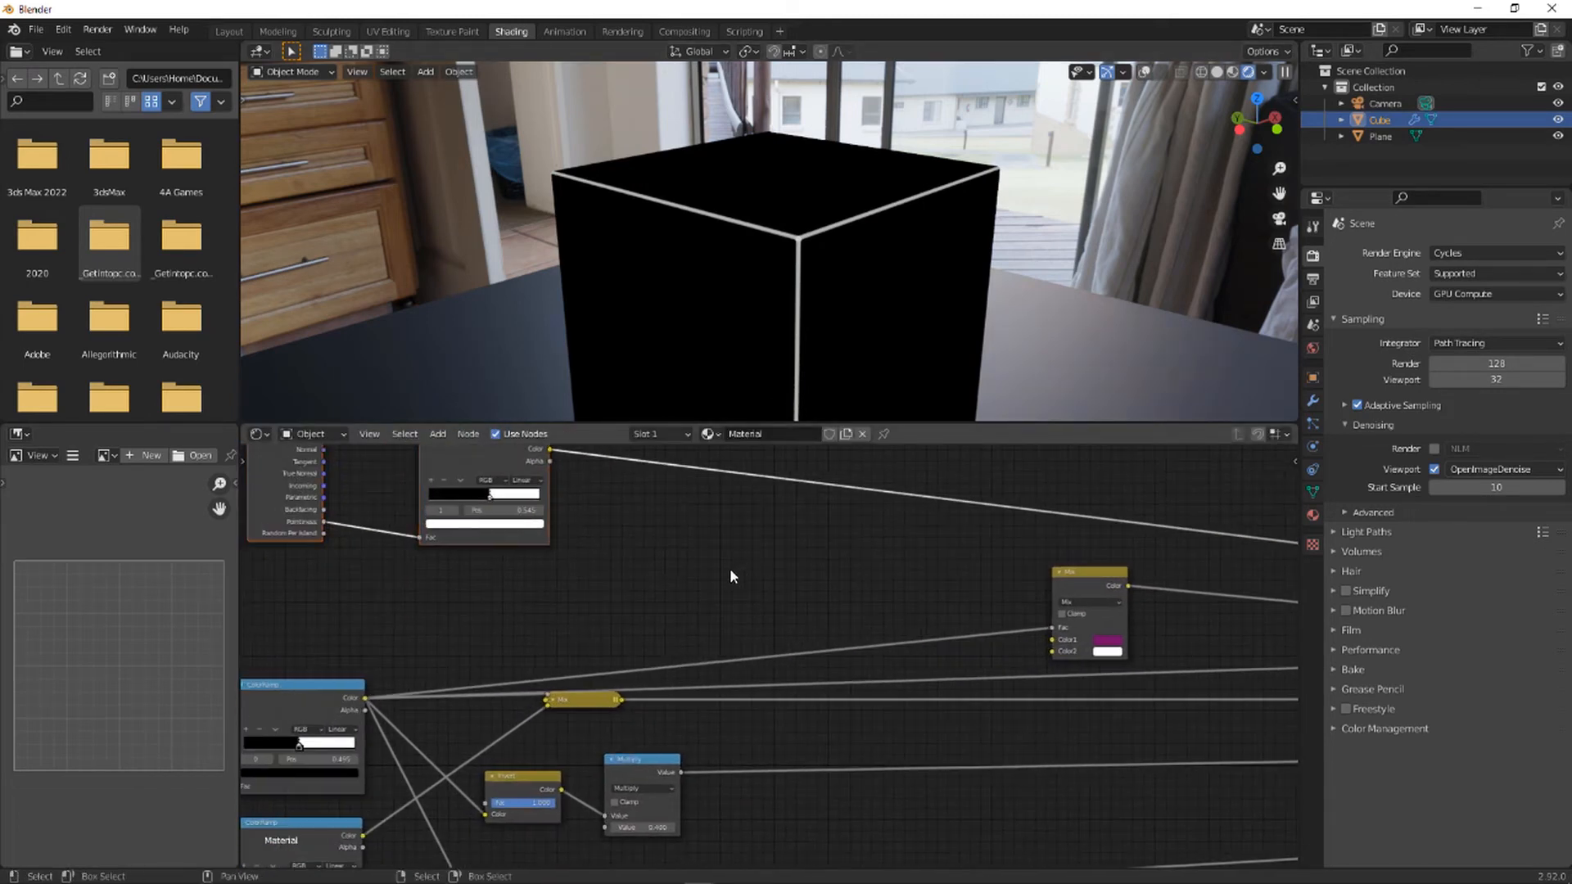
drag(1062, 578, 1029, 552)
middle_drag(460, 613, 526, 659)
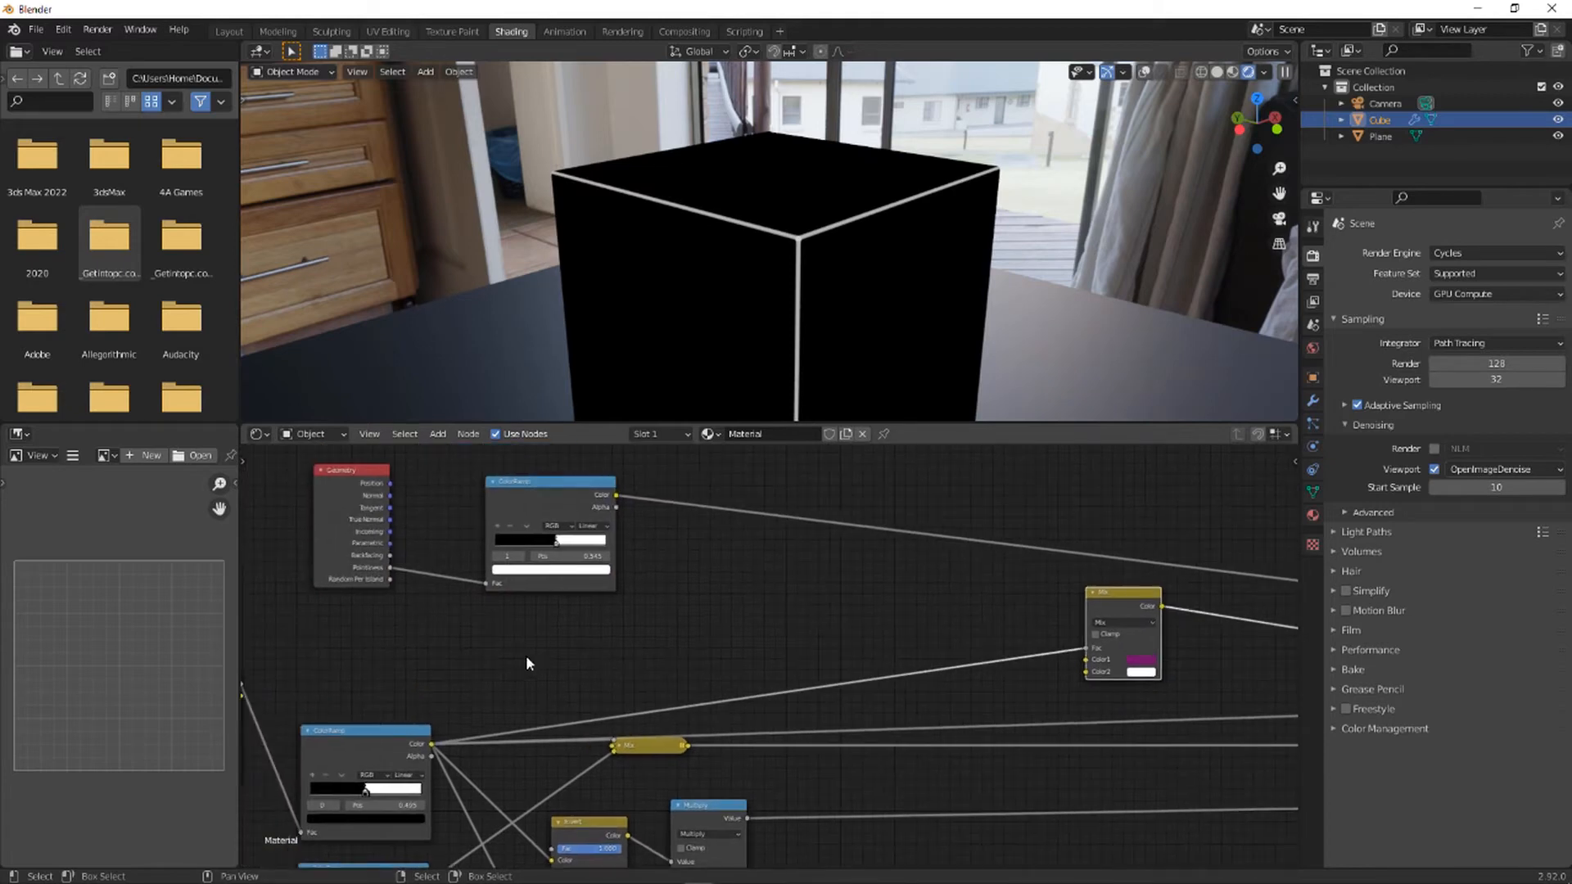
- Insert a MixRGB node into the link between the noise mask ColorRamp and the base-colour Mix node's Fac
scroll(773, 603, up, 3)
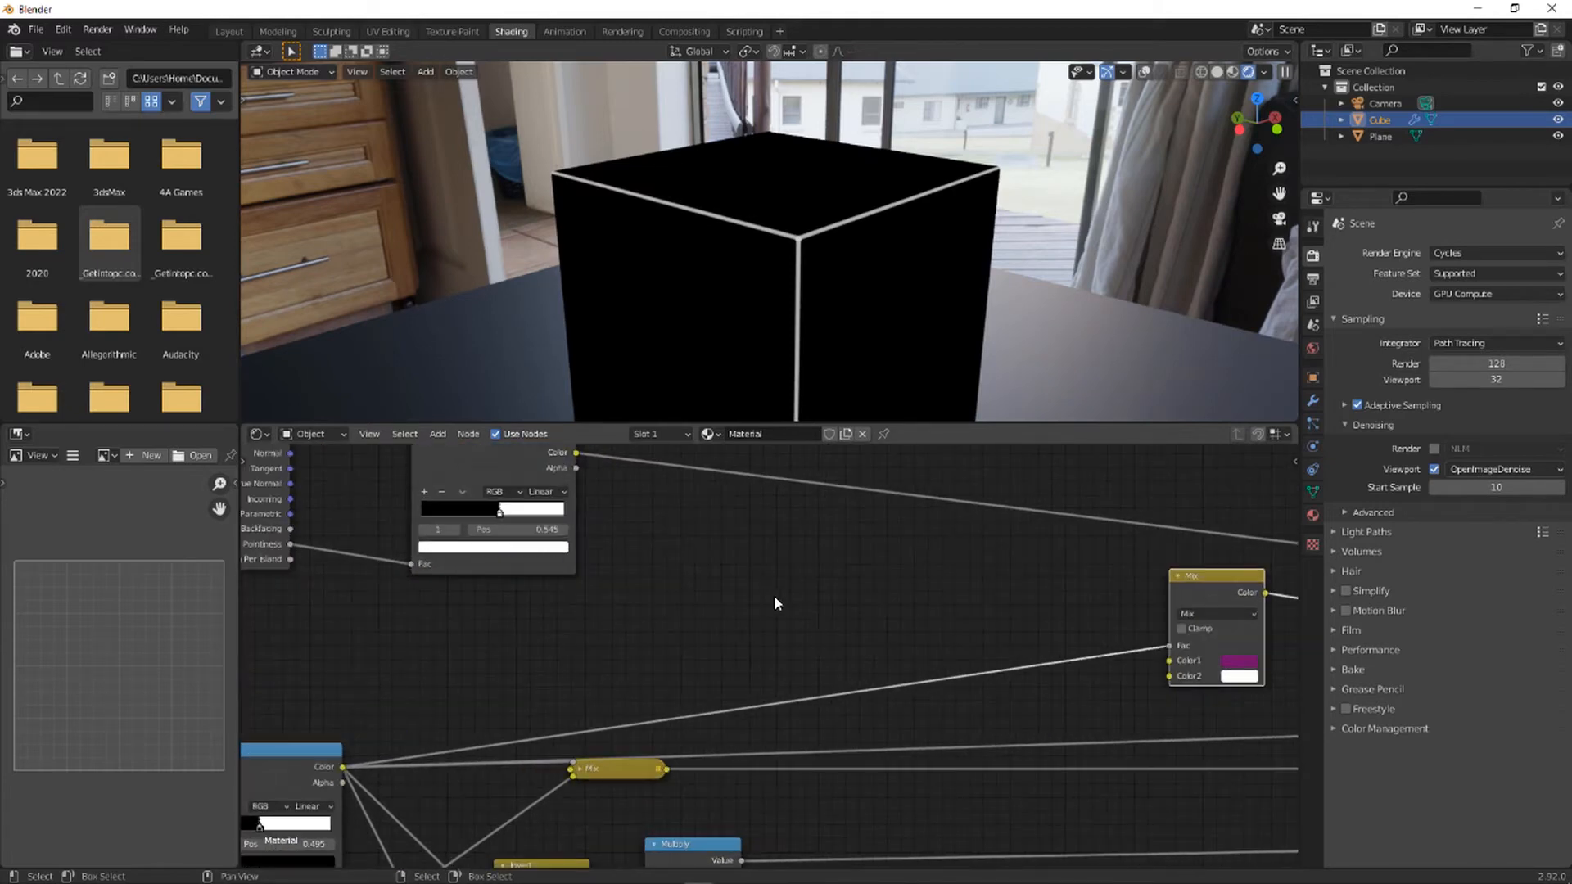
key(shift+a)
click(768, 586)
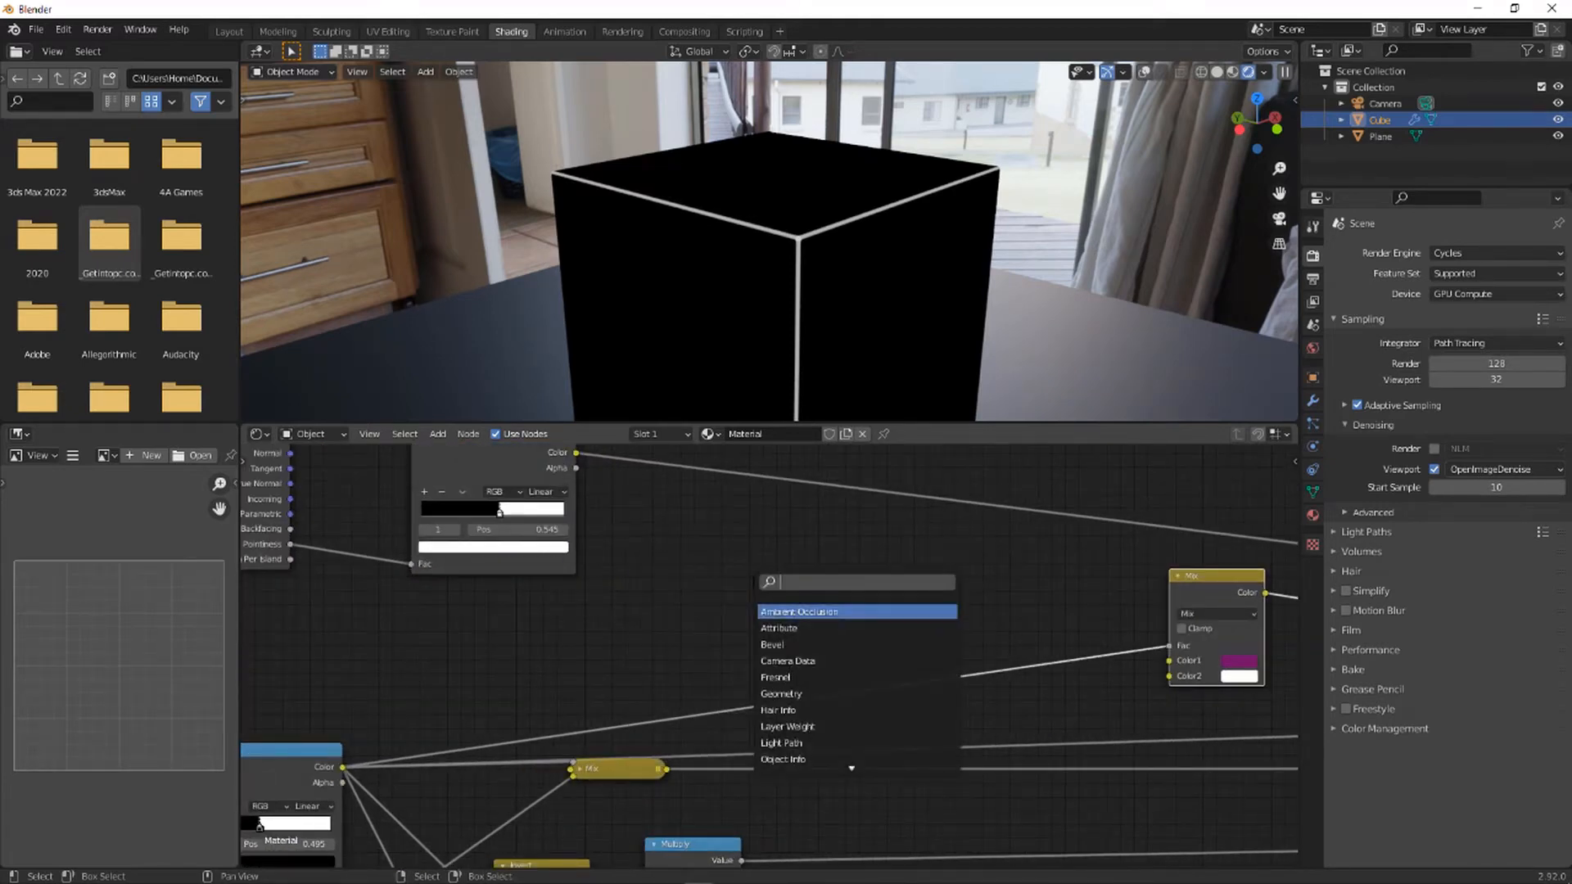
text(mix)
click(777, 628)
click(751, 616)
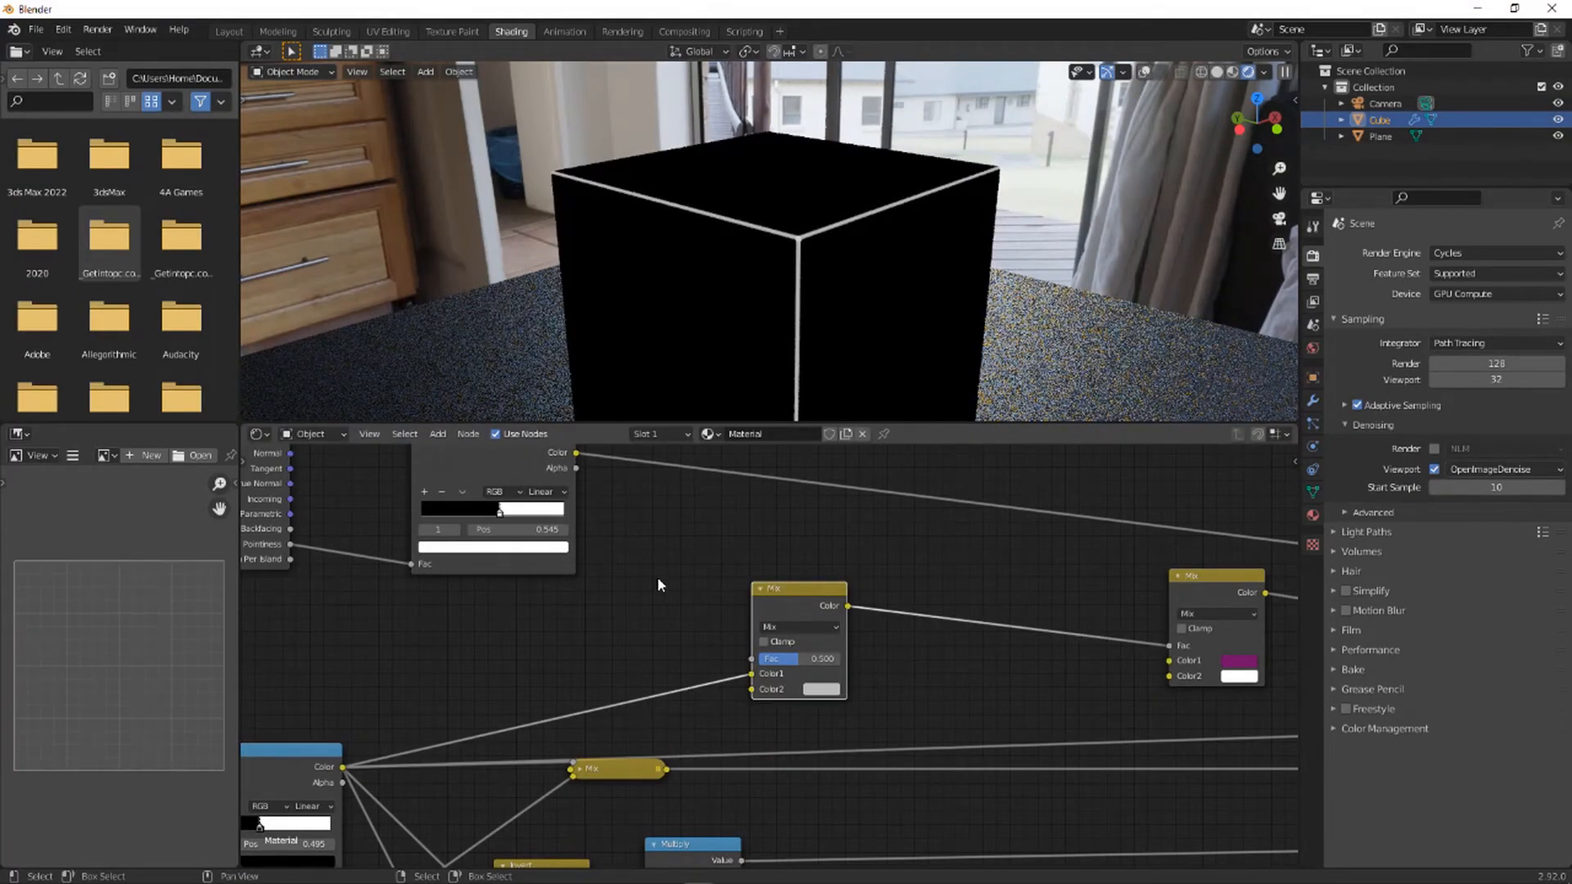
- Connect the pointiness ColorRamp to the new Mix node's Color1, with the noise mask in Color2, and preview the mix on the cube
middle_drag(703, 560, 701, 585)
drag(574, 478, 751, 701)
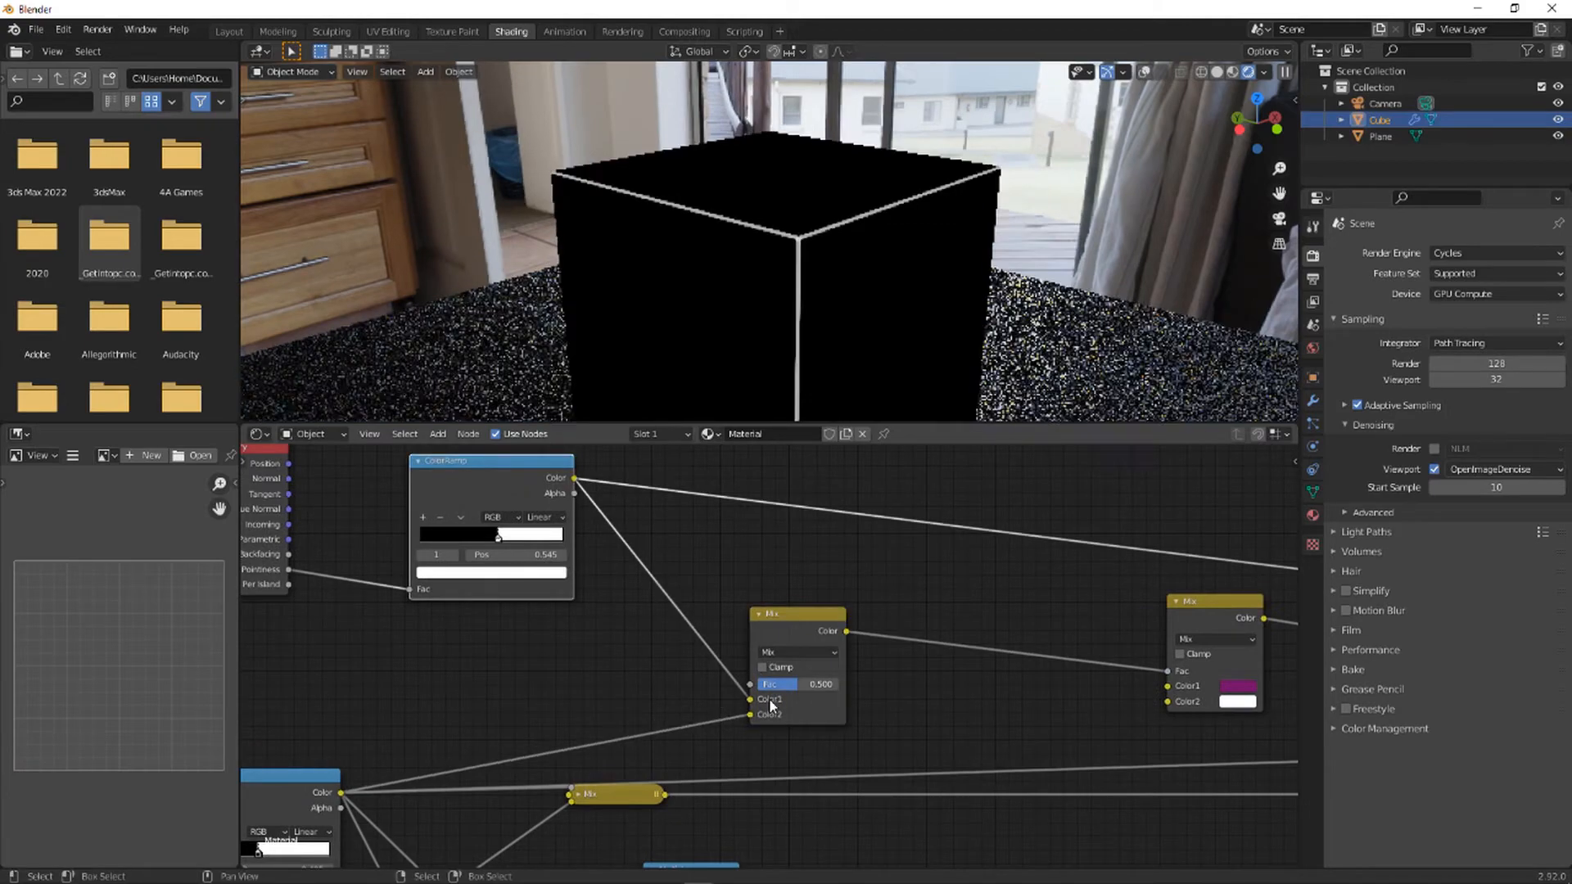
ctrl+shift+click(825, 633)
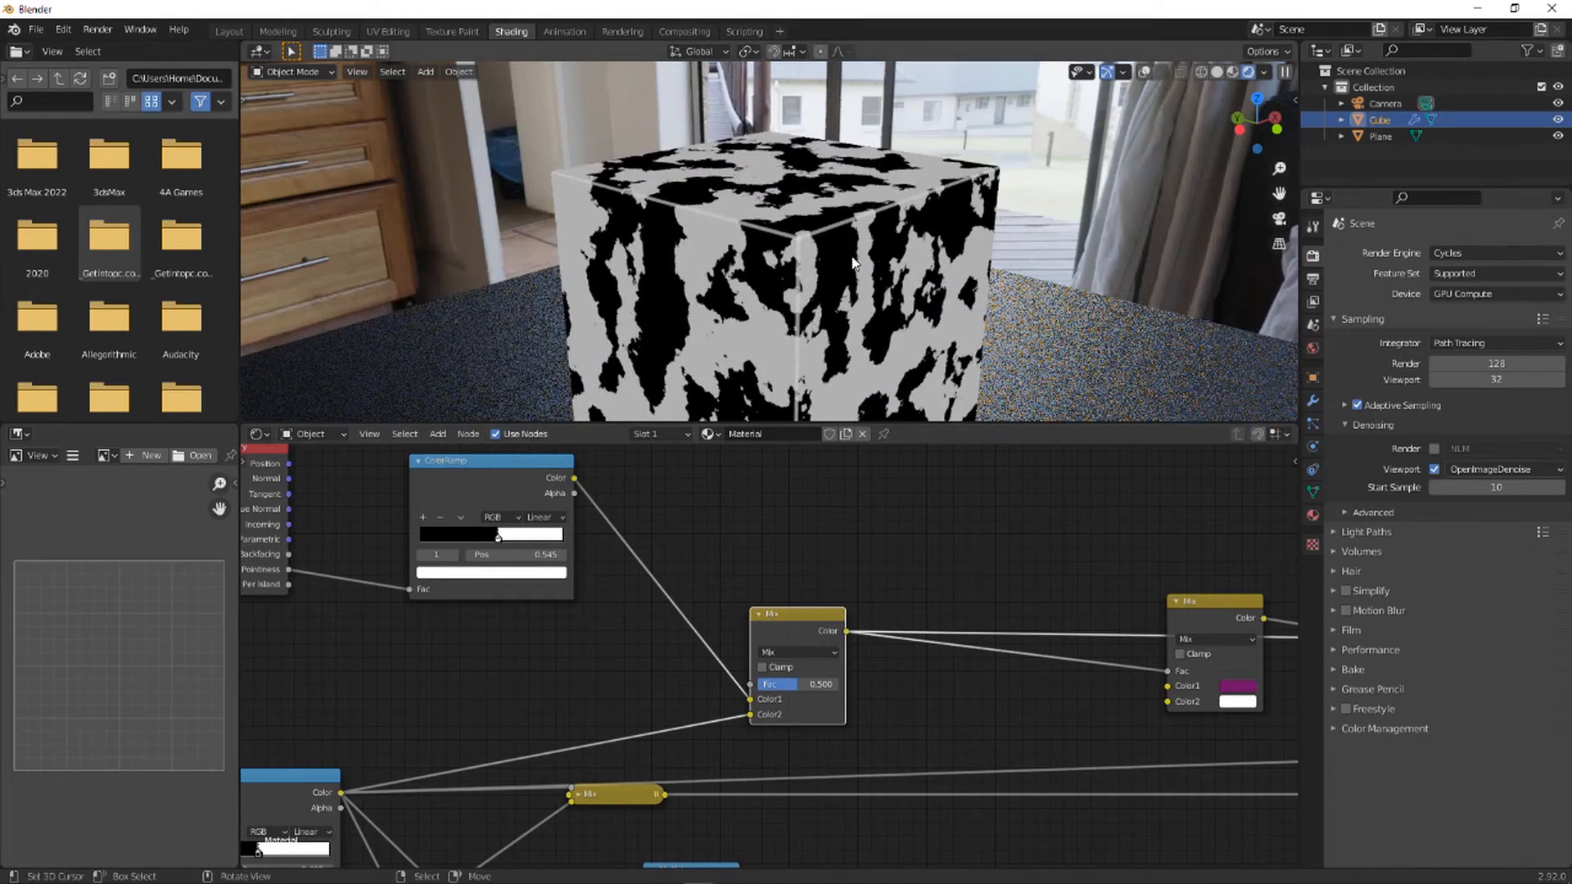
scroll(880, 348, up, 5)
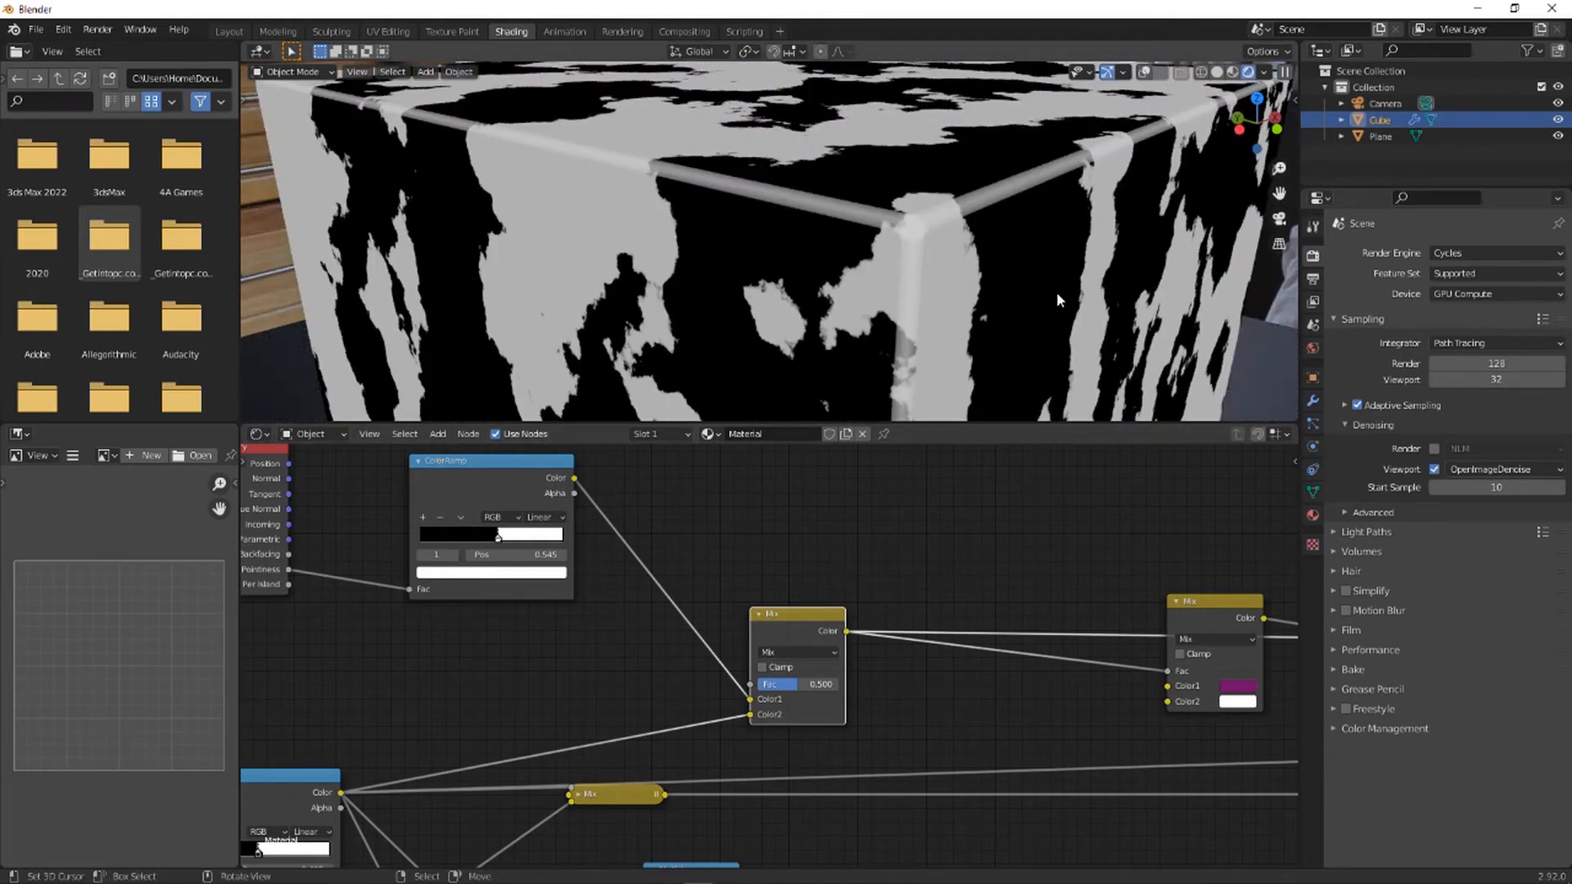
- Set the new mask-combining Mix node's blending mode to Add and its Fac to 1.000
middle_drag(1214, 590, 1106, 561)
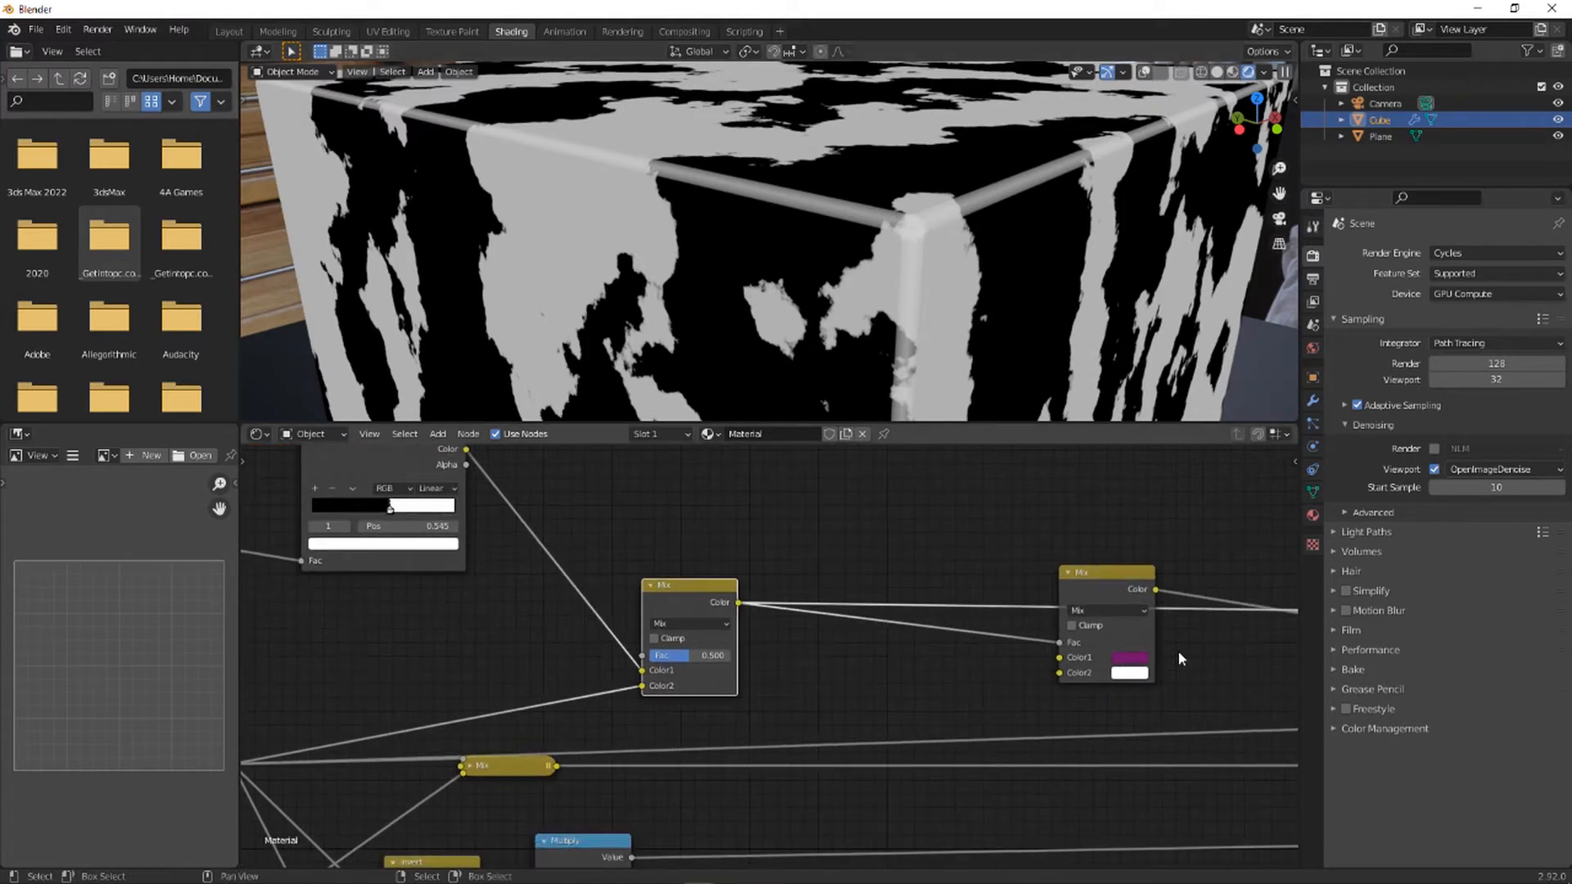
click(685, 623)
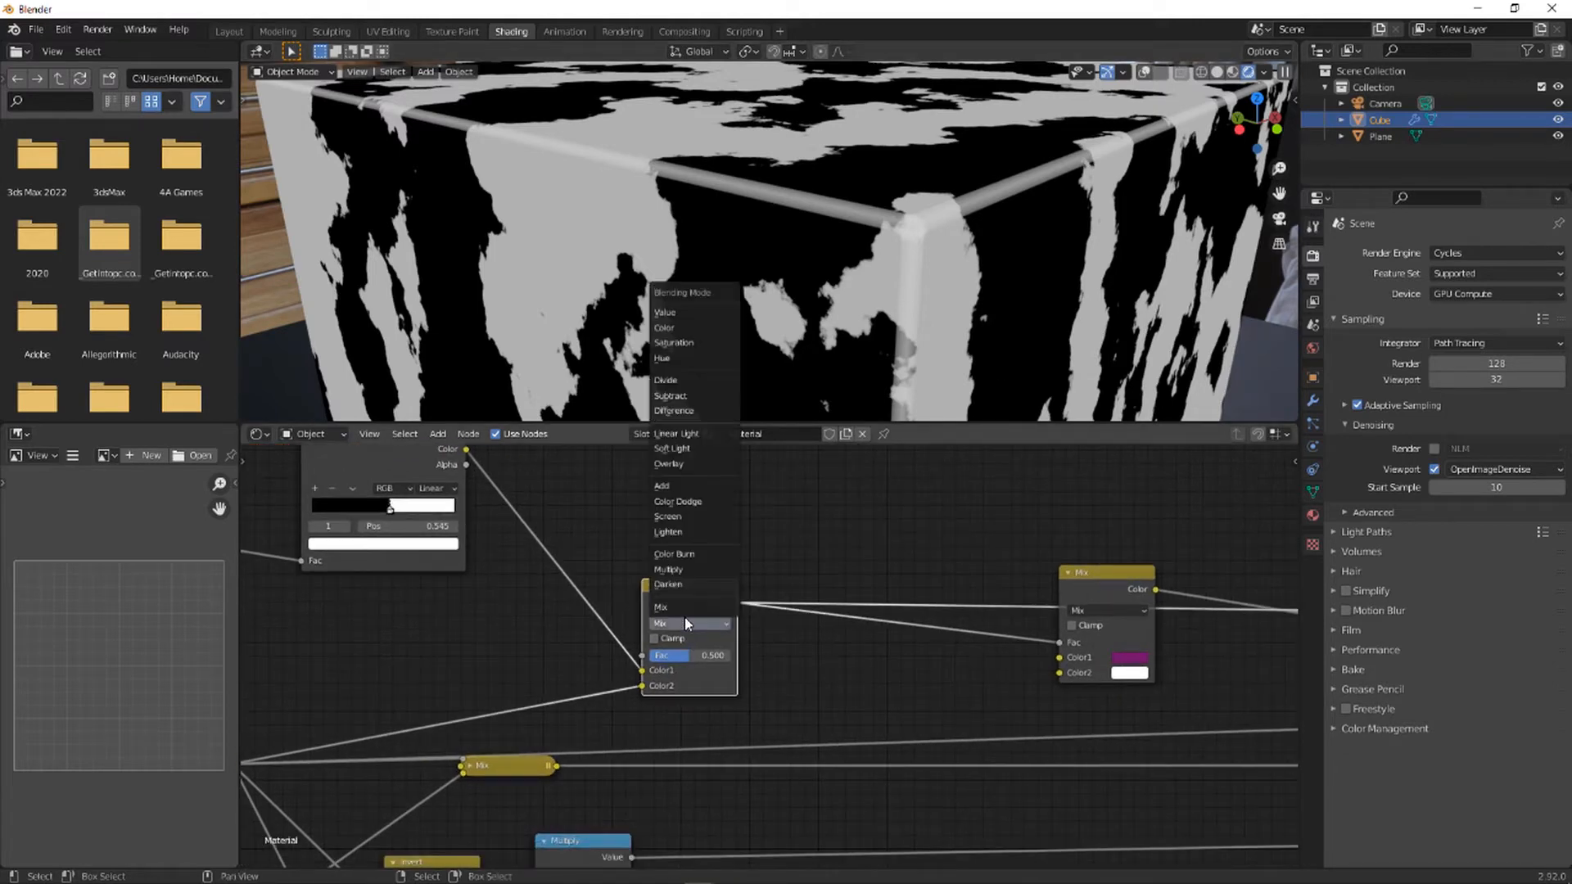
click(688, 490)
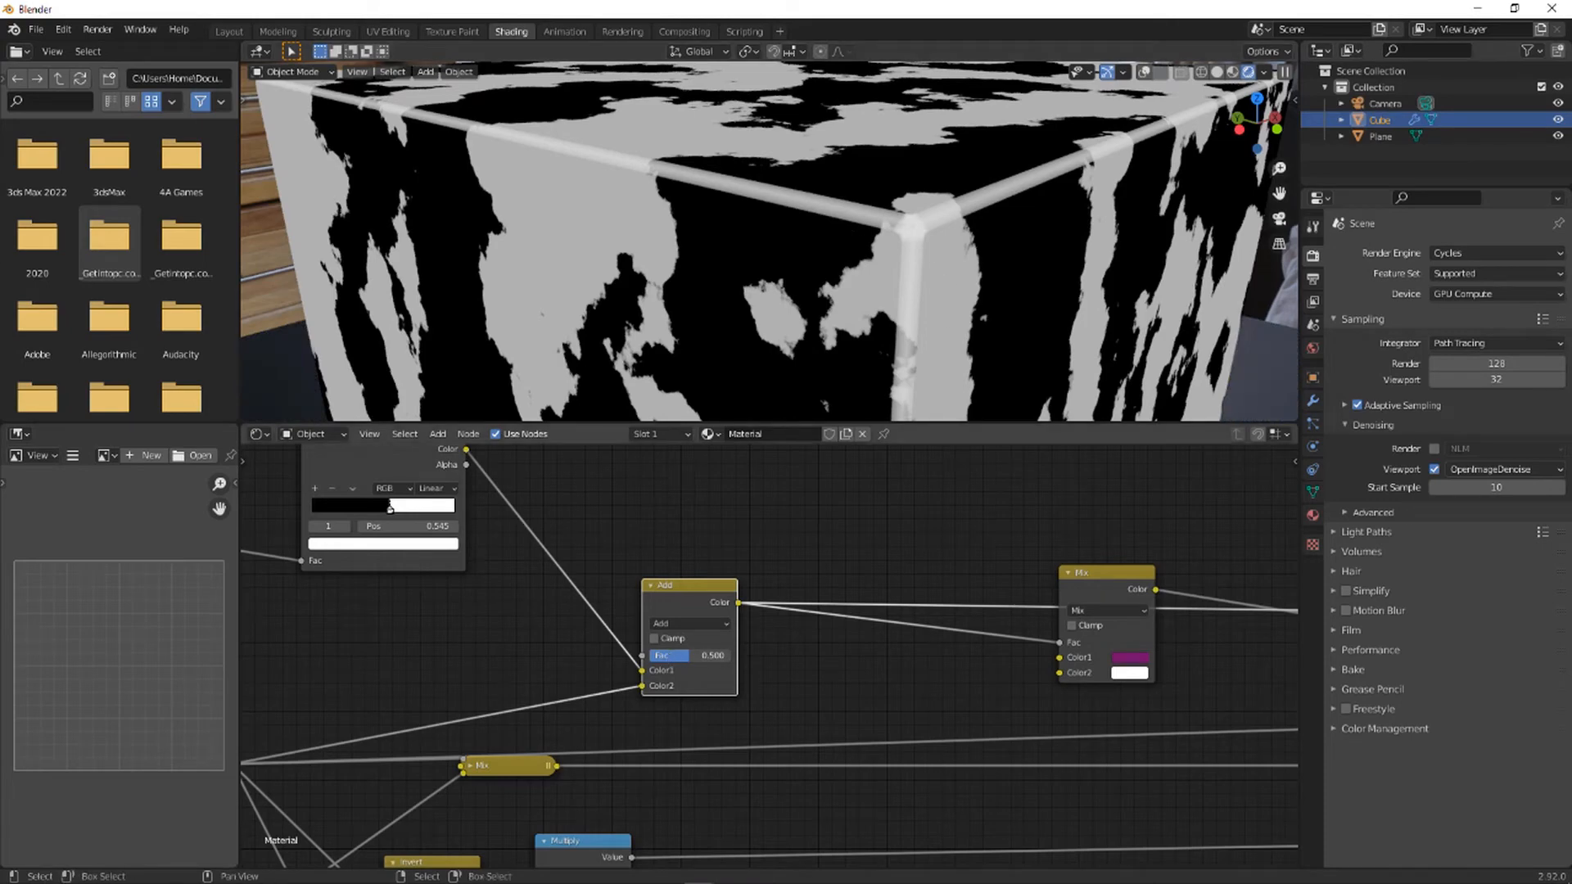
drag(689, 655, 729, 655)
middle_drag(593, 575, 709, 601)
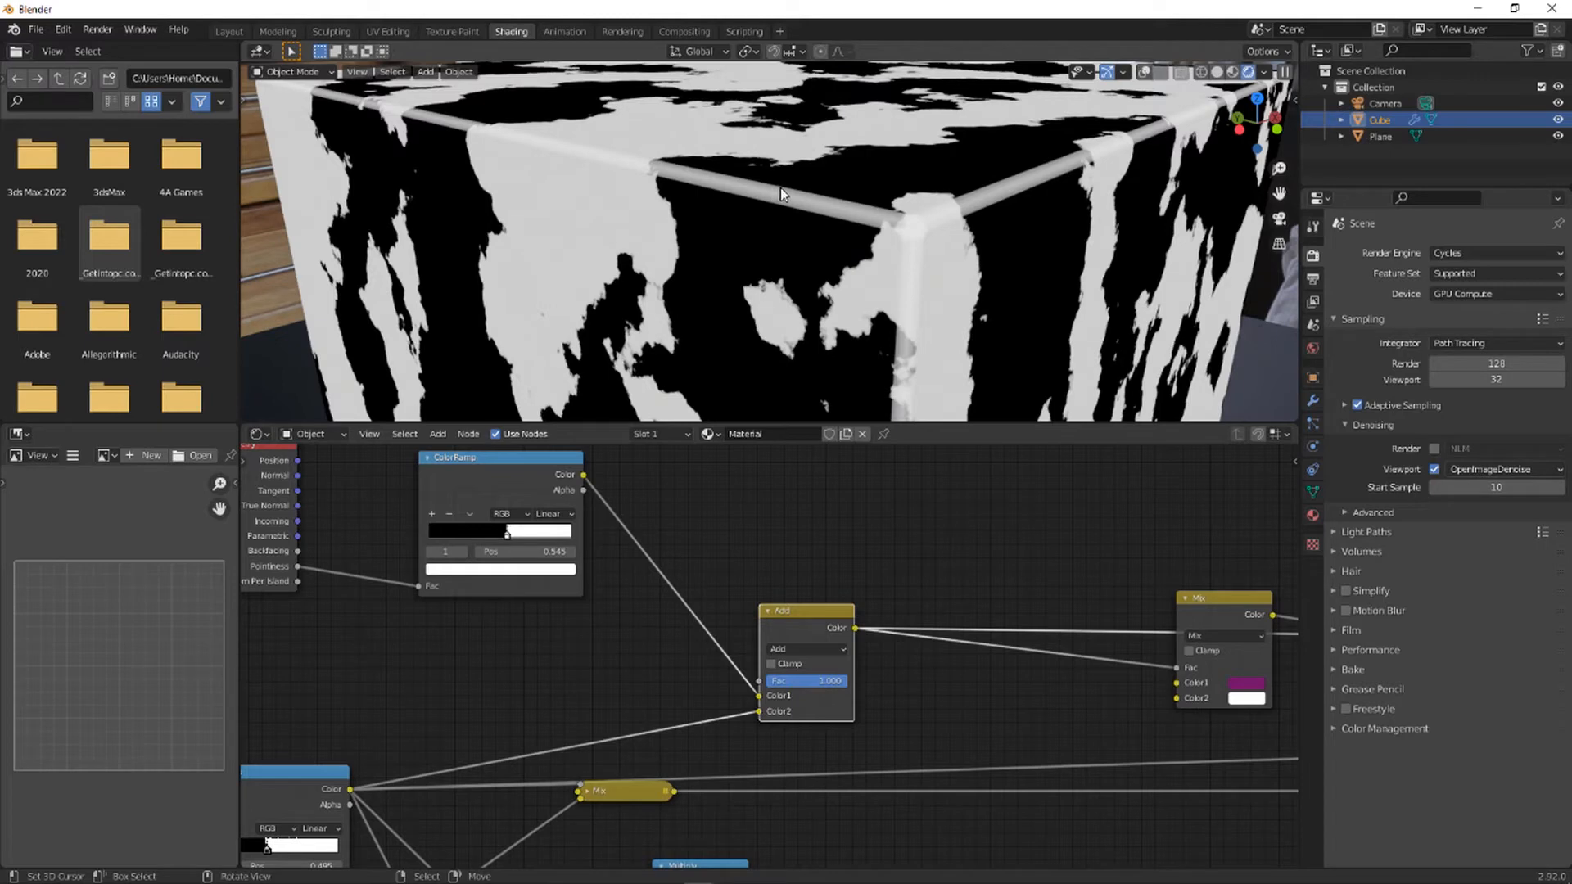
- Move the Geometry and pointiness ColorRamp nodes away from the Add node to make room between them
drag(503, 462, 452, 473)
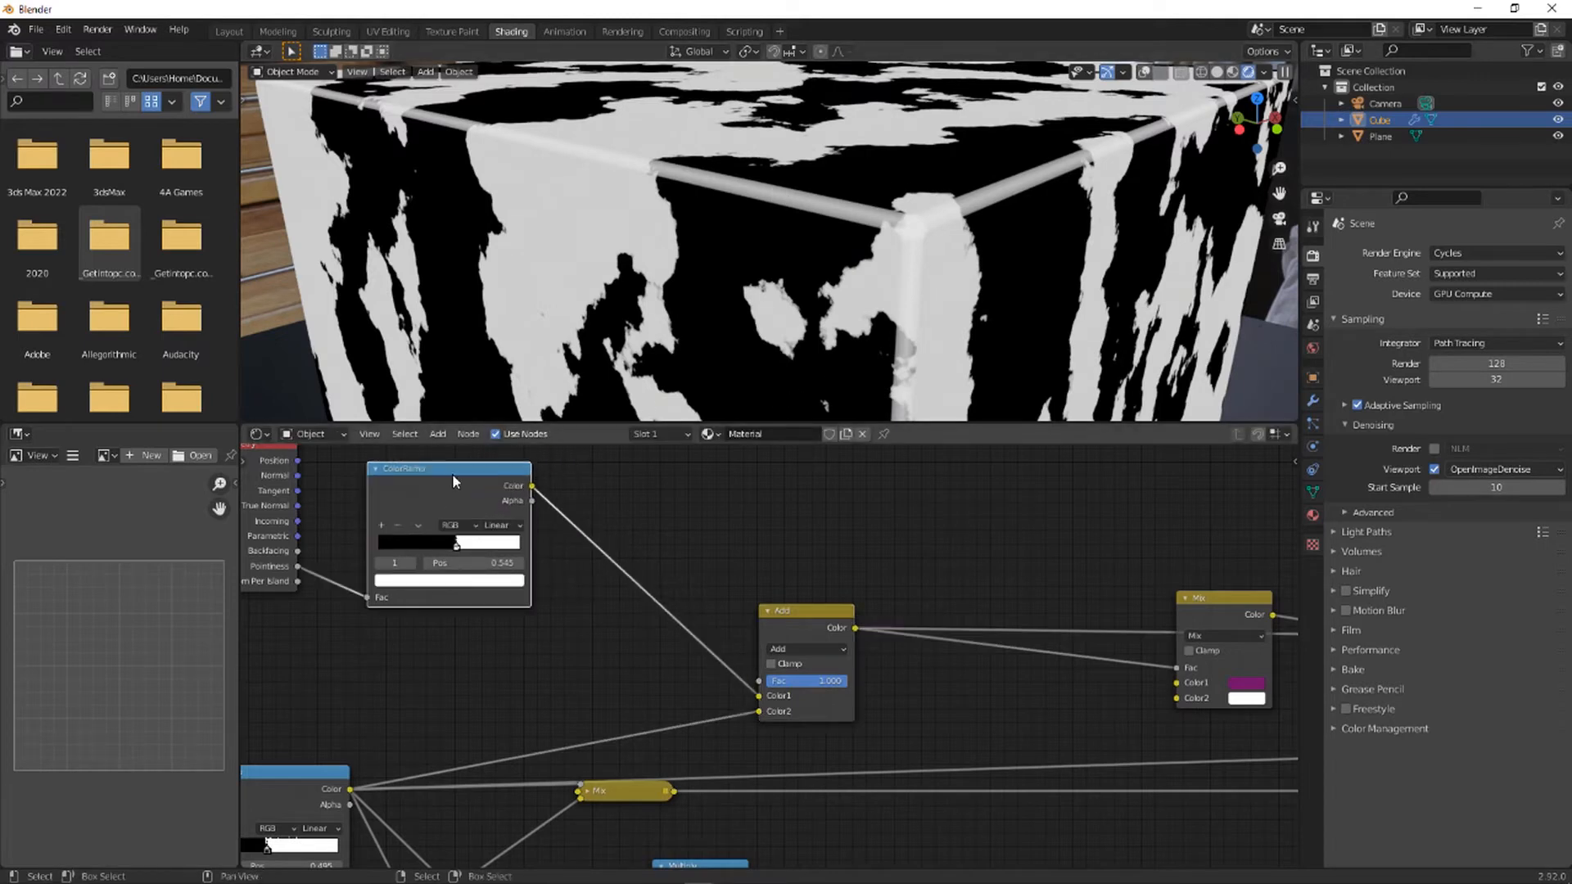
middle_drag(452, 473, 703, 519)
drag(817, 632, 499, 540)
key(g)
click(465, 561)
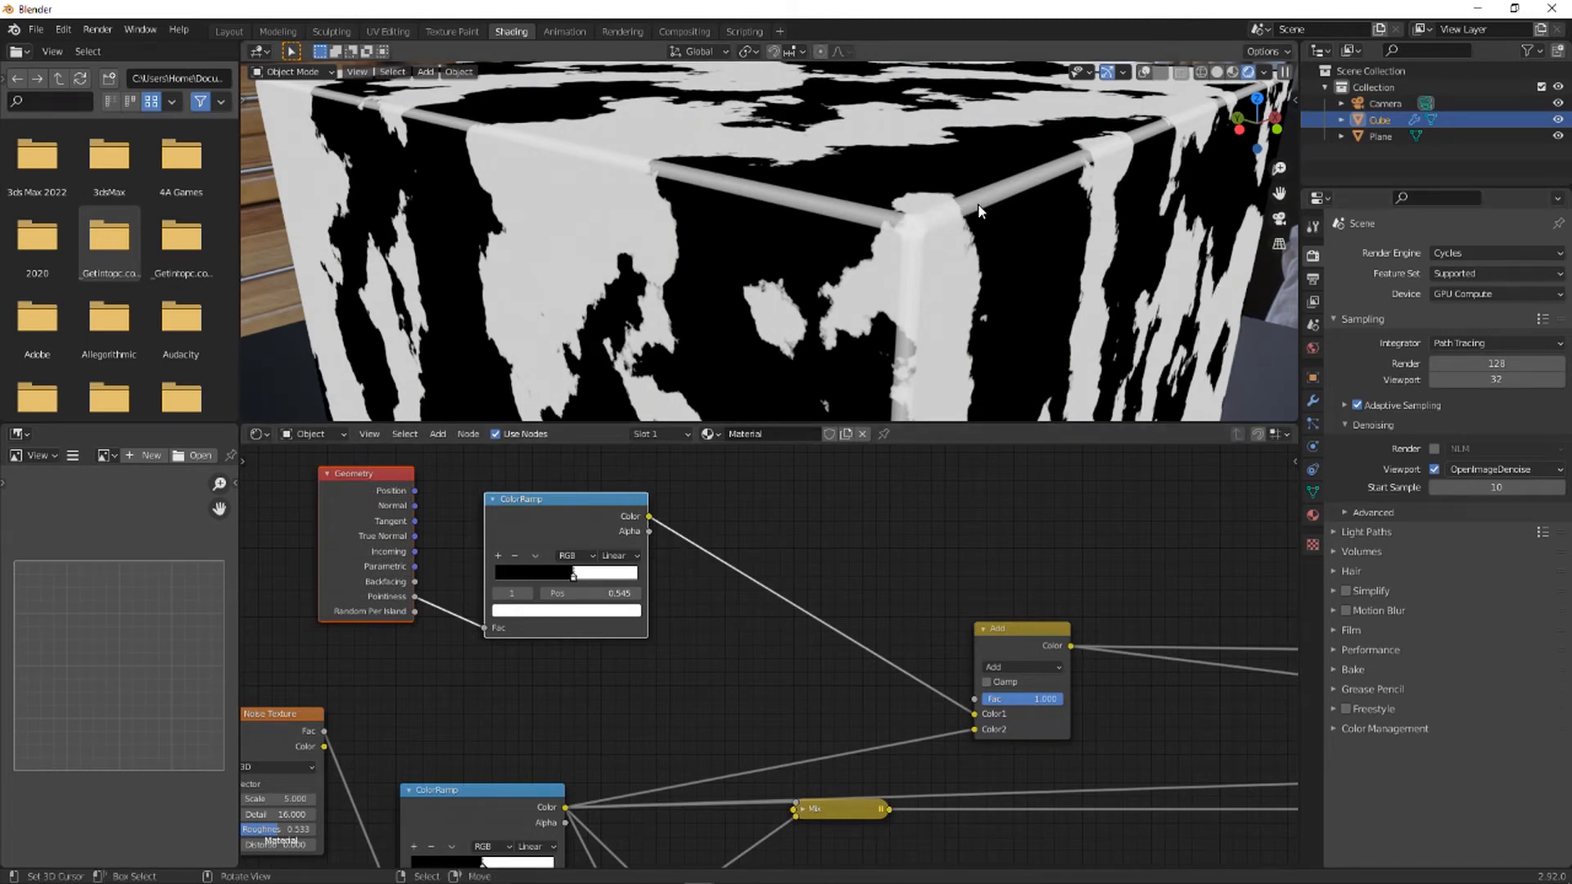
- Insert a Math node between the pointiness ColorRamp and the Add node, set to Multiply with a value of 100
key(shift+a)
click(842, 513)
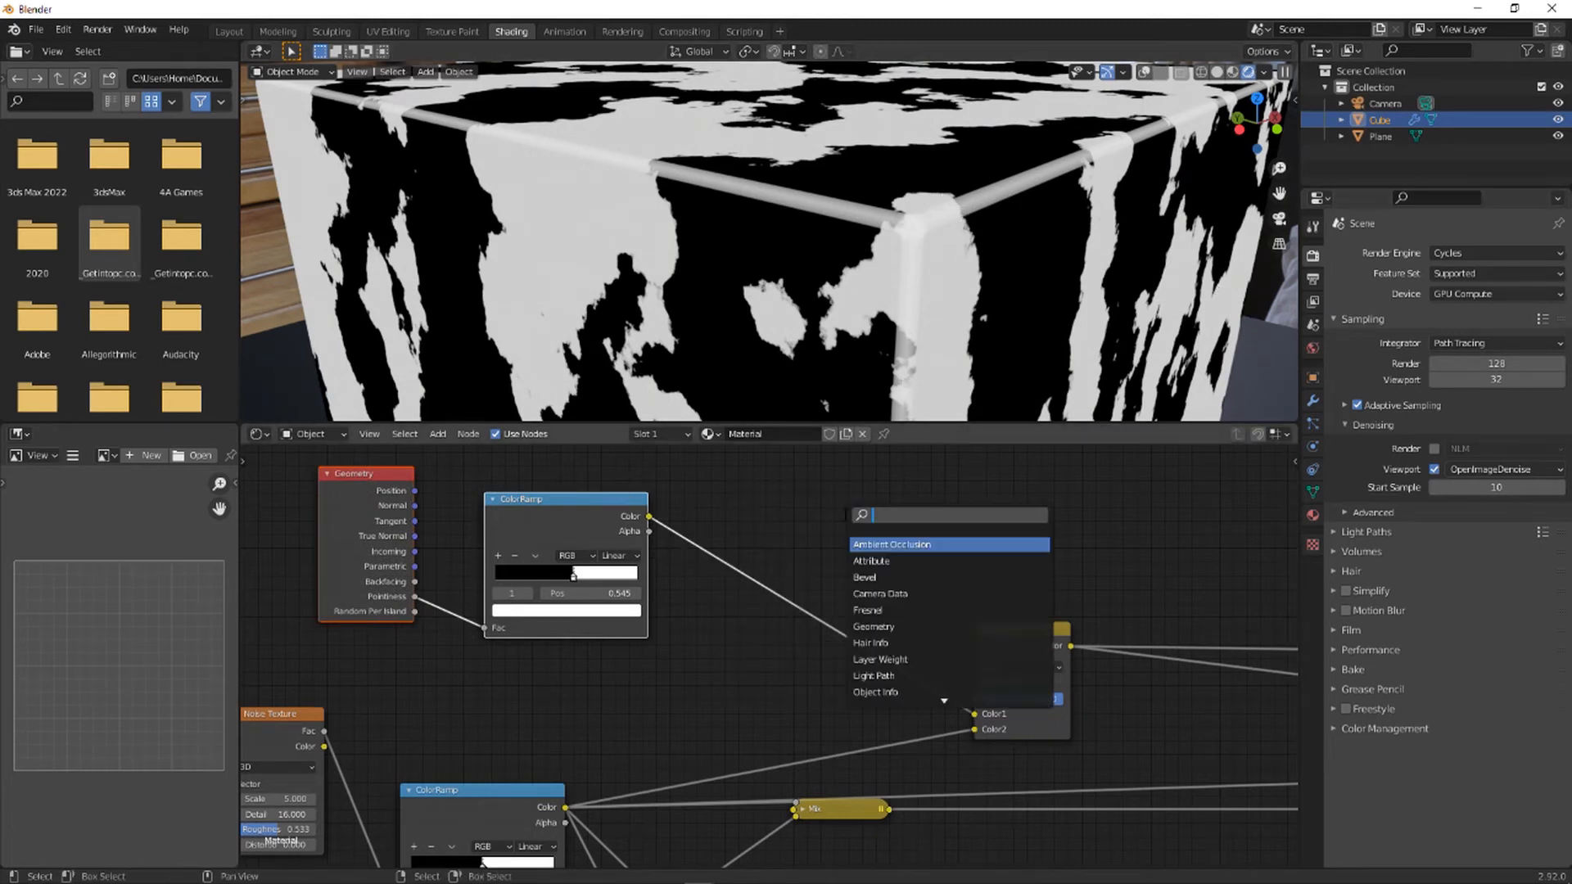
text(add)
key(Return)
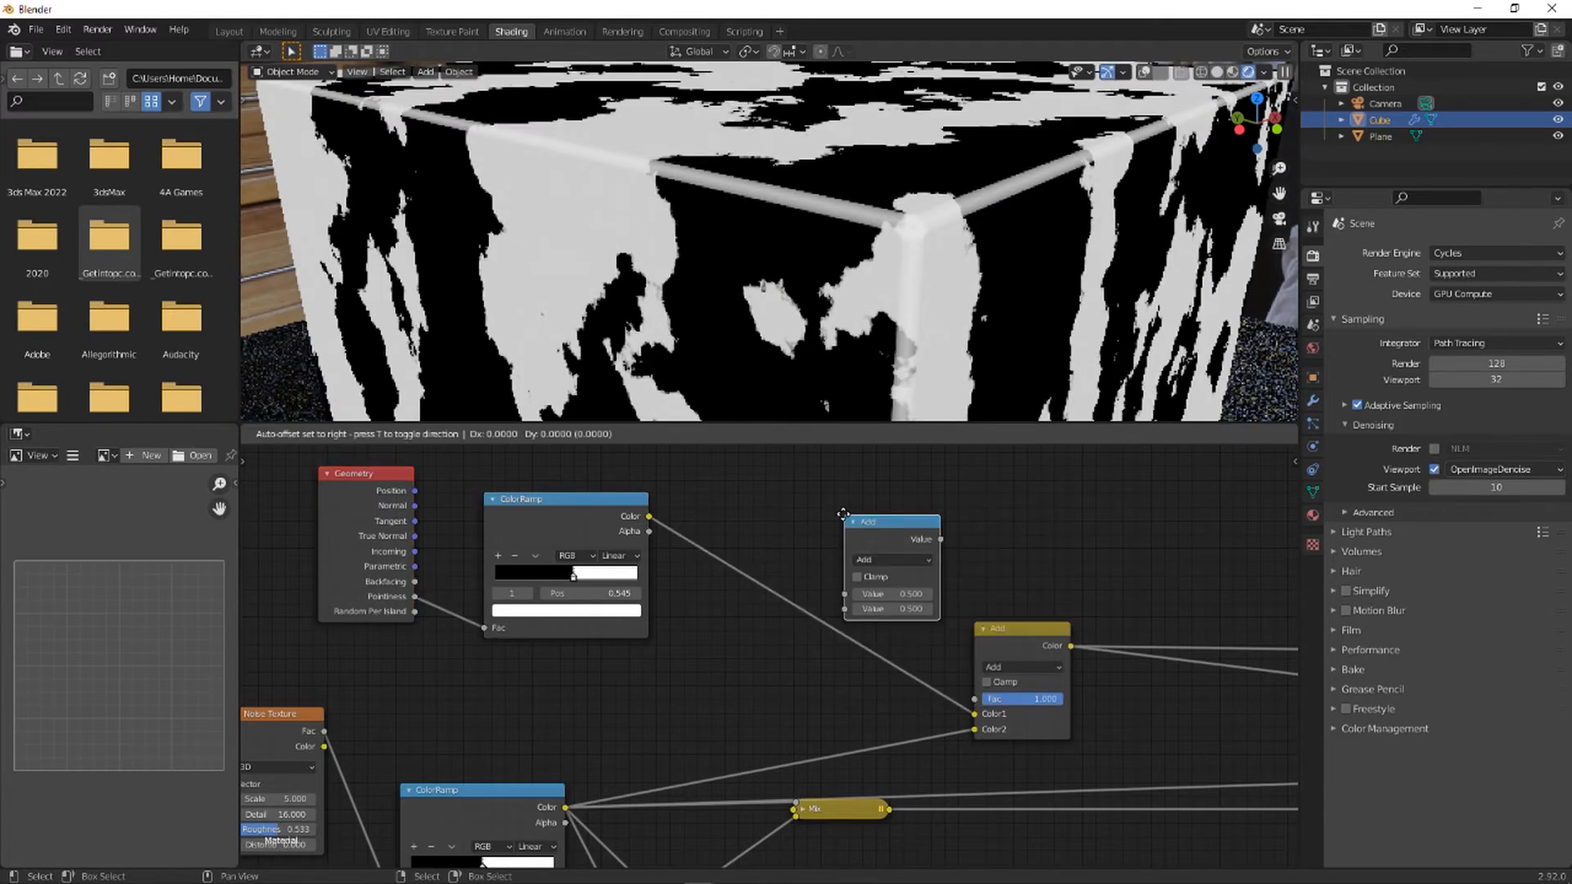
click(789, 530)
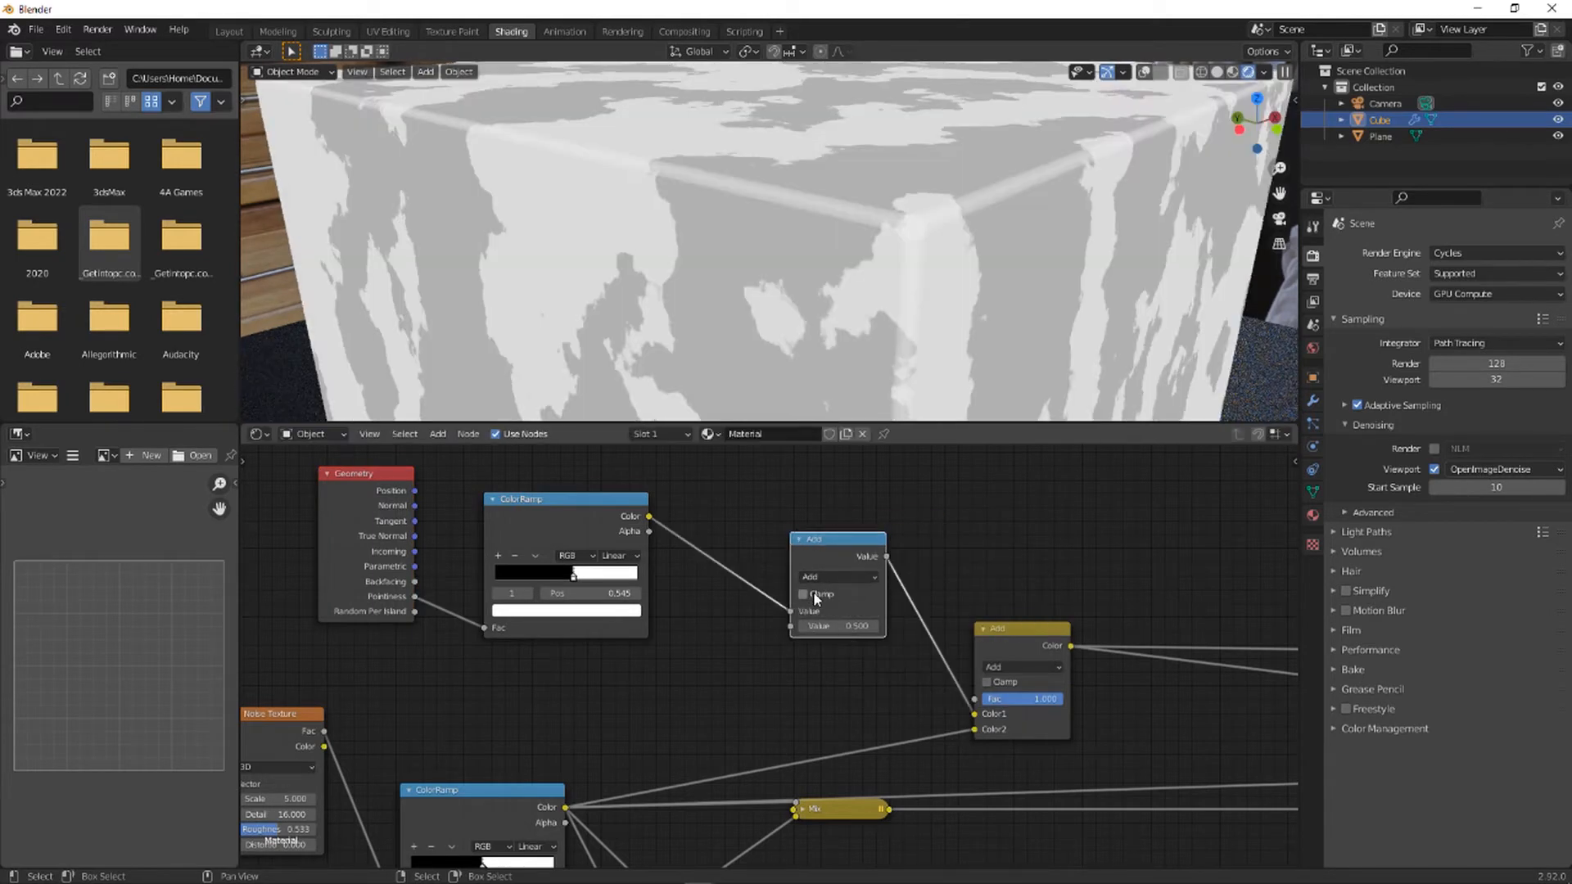
click(827, 578)
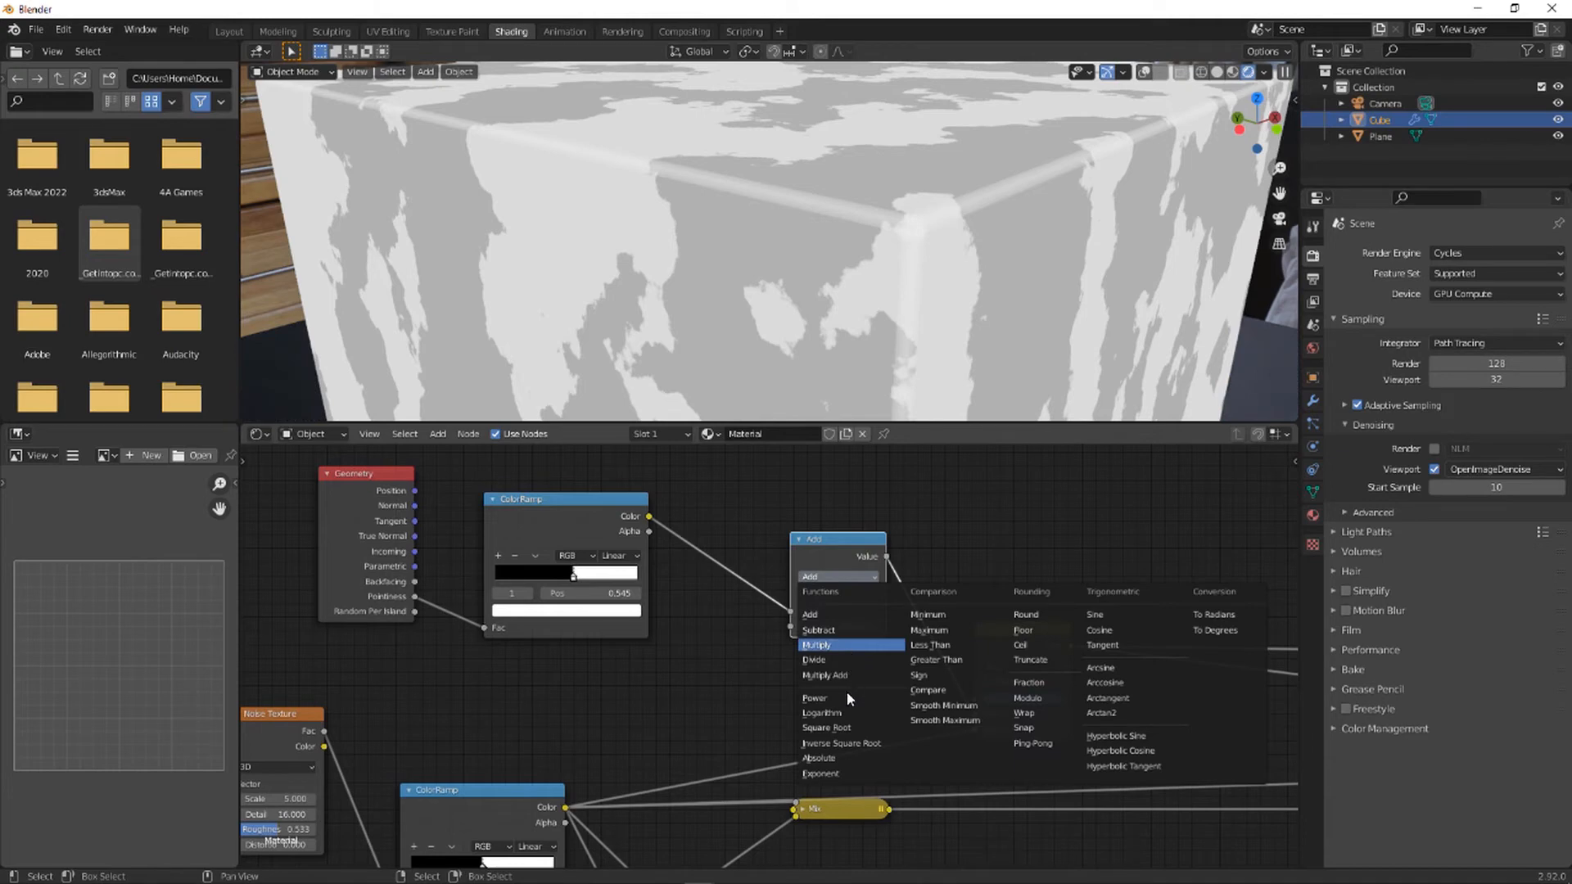
click(834, 646)
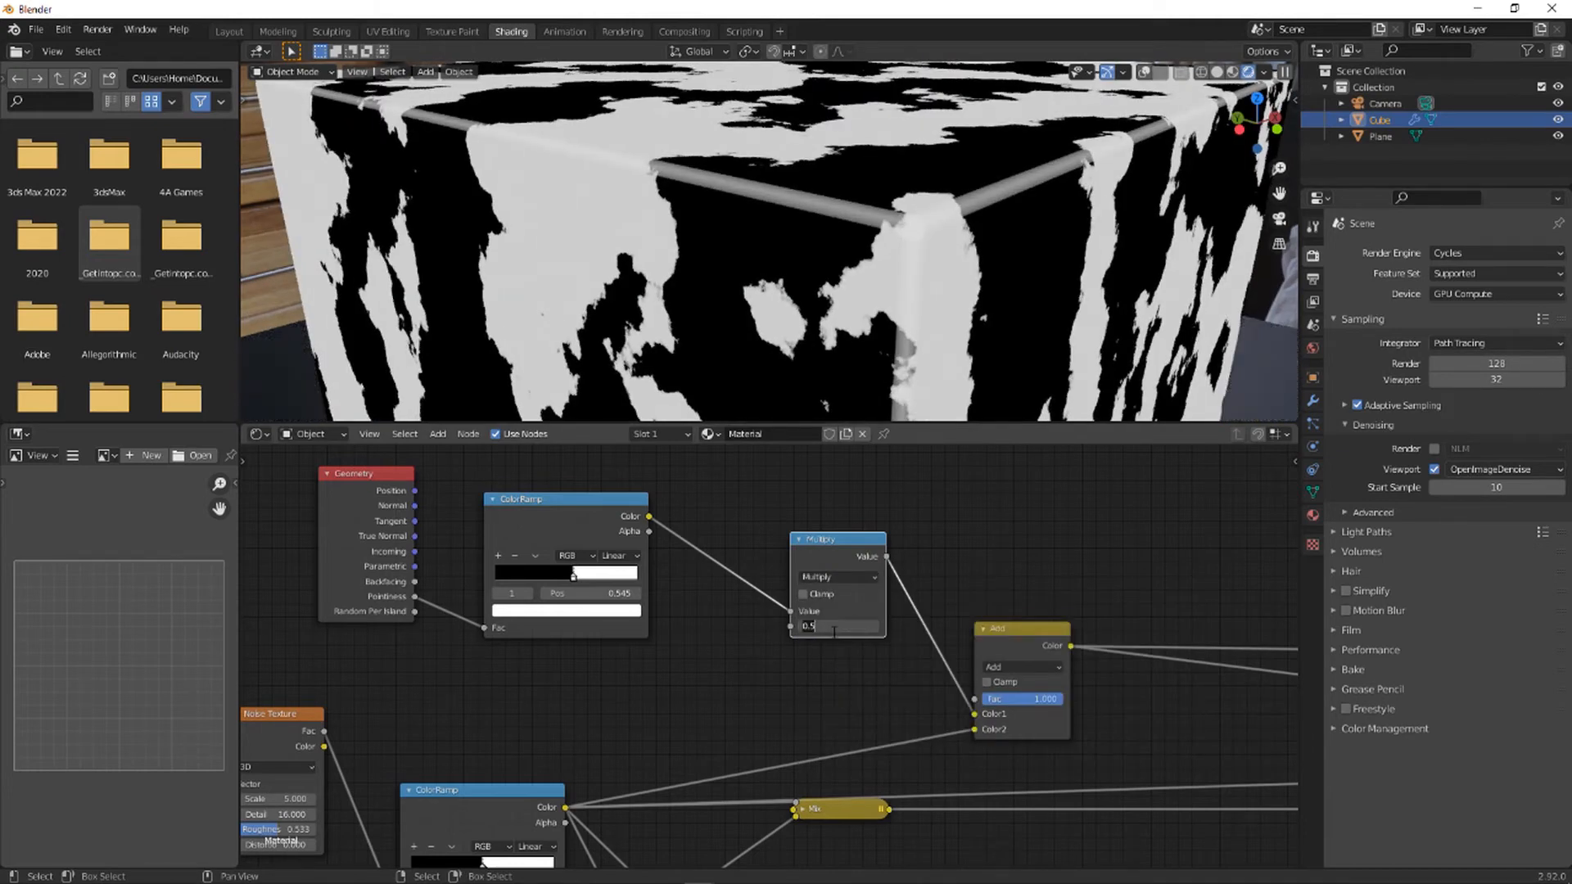
key(Return)
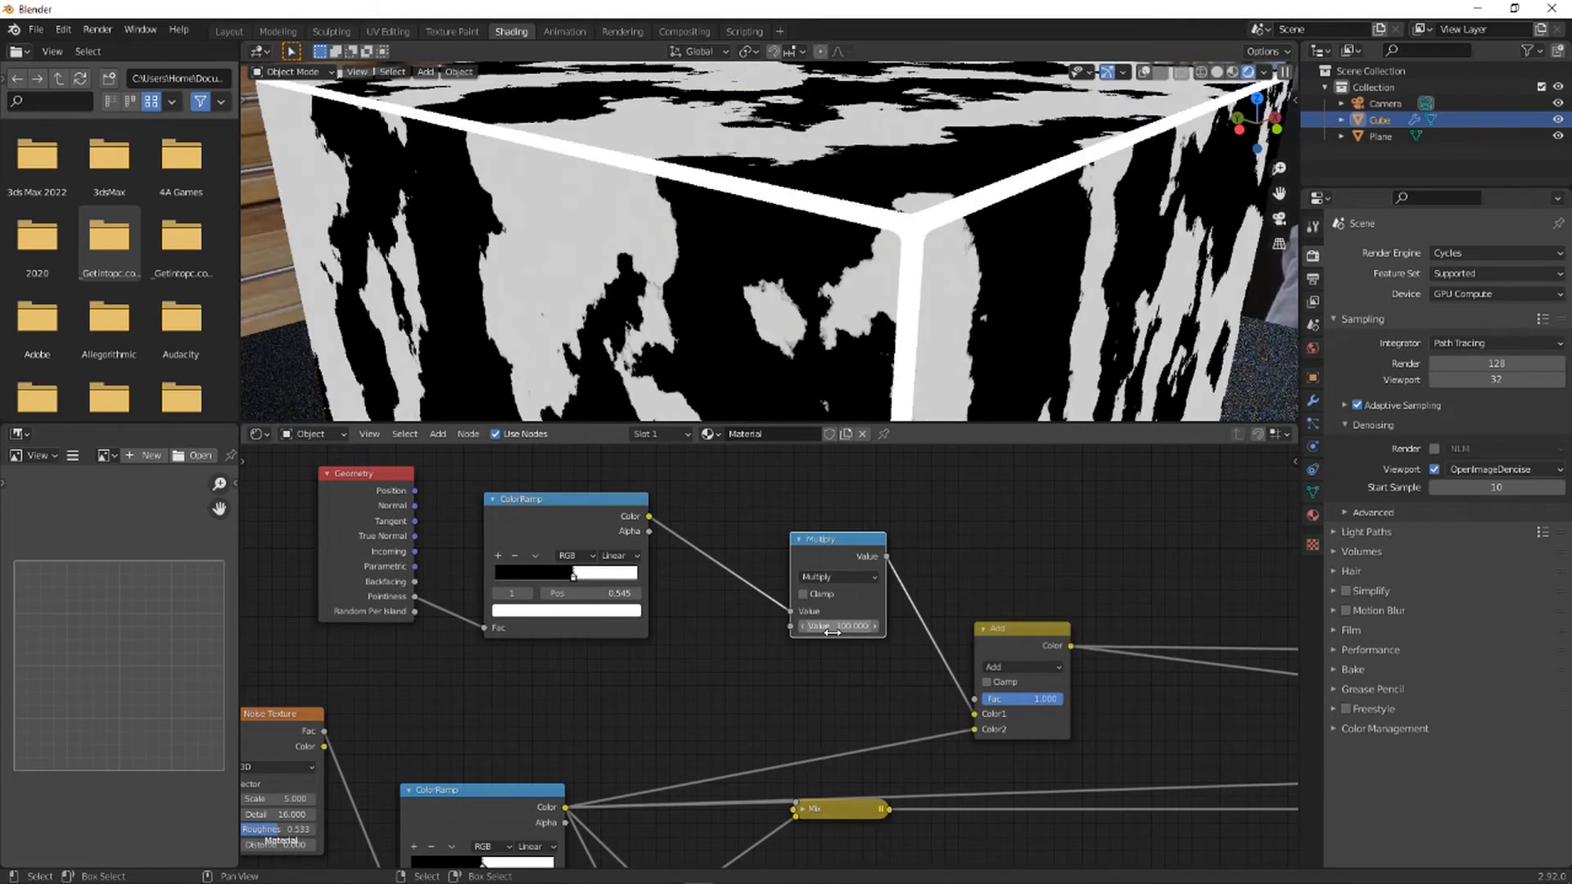
- Enable Clamp on the Add node, and switch the preview to the Principled BSDF to view the material on the cube's edges
middle_drag(1098, 494, 888, 462)
click(792, 653)
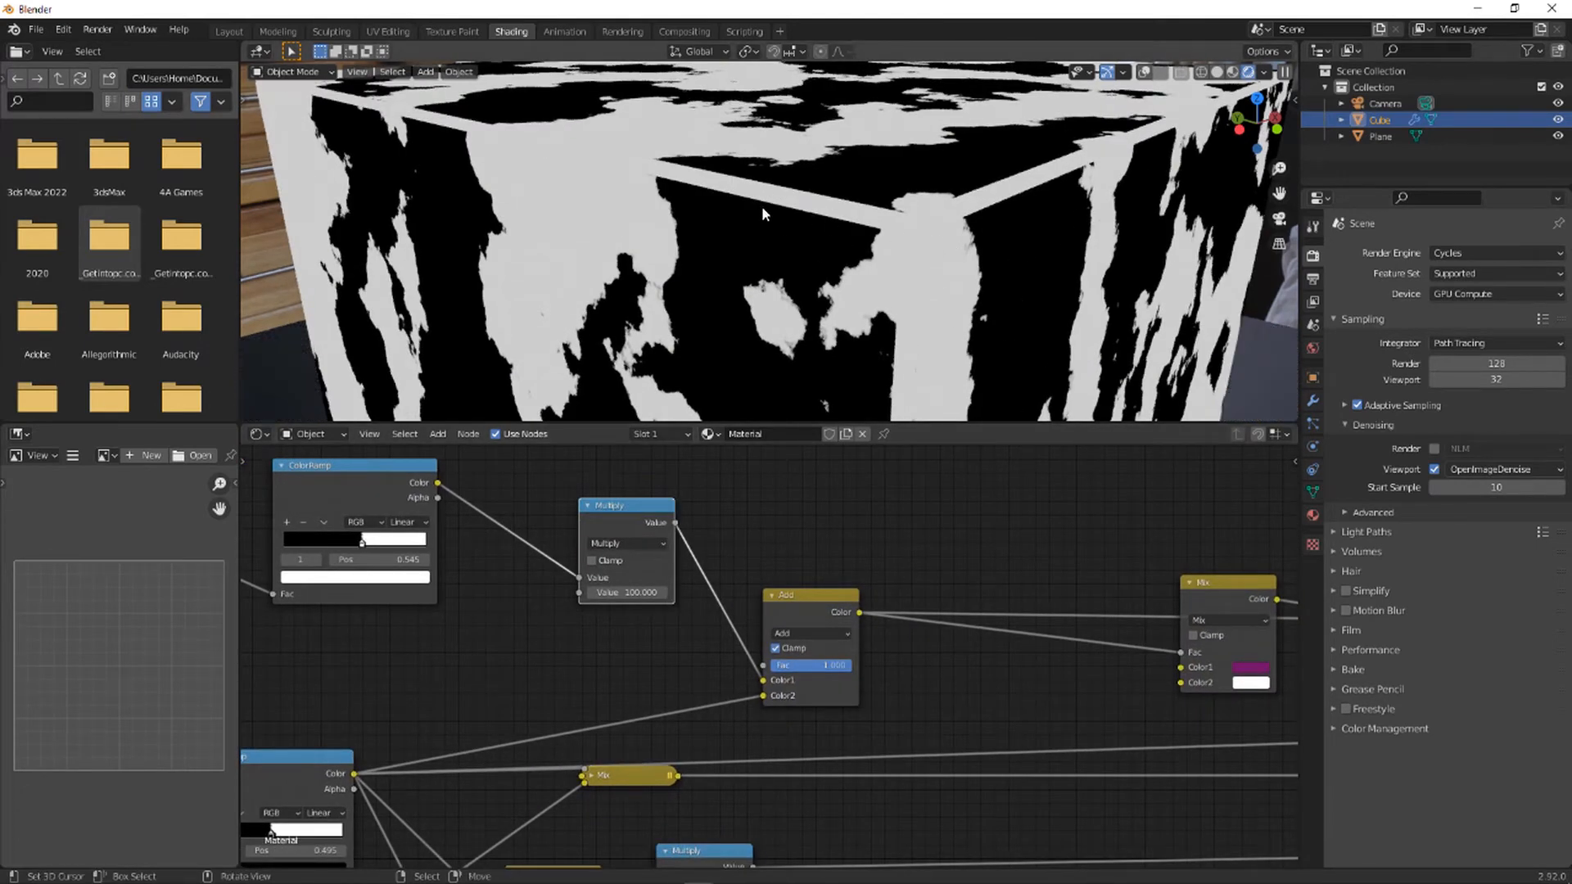
middle_drag(1081, 635, 735, 626)
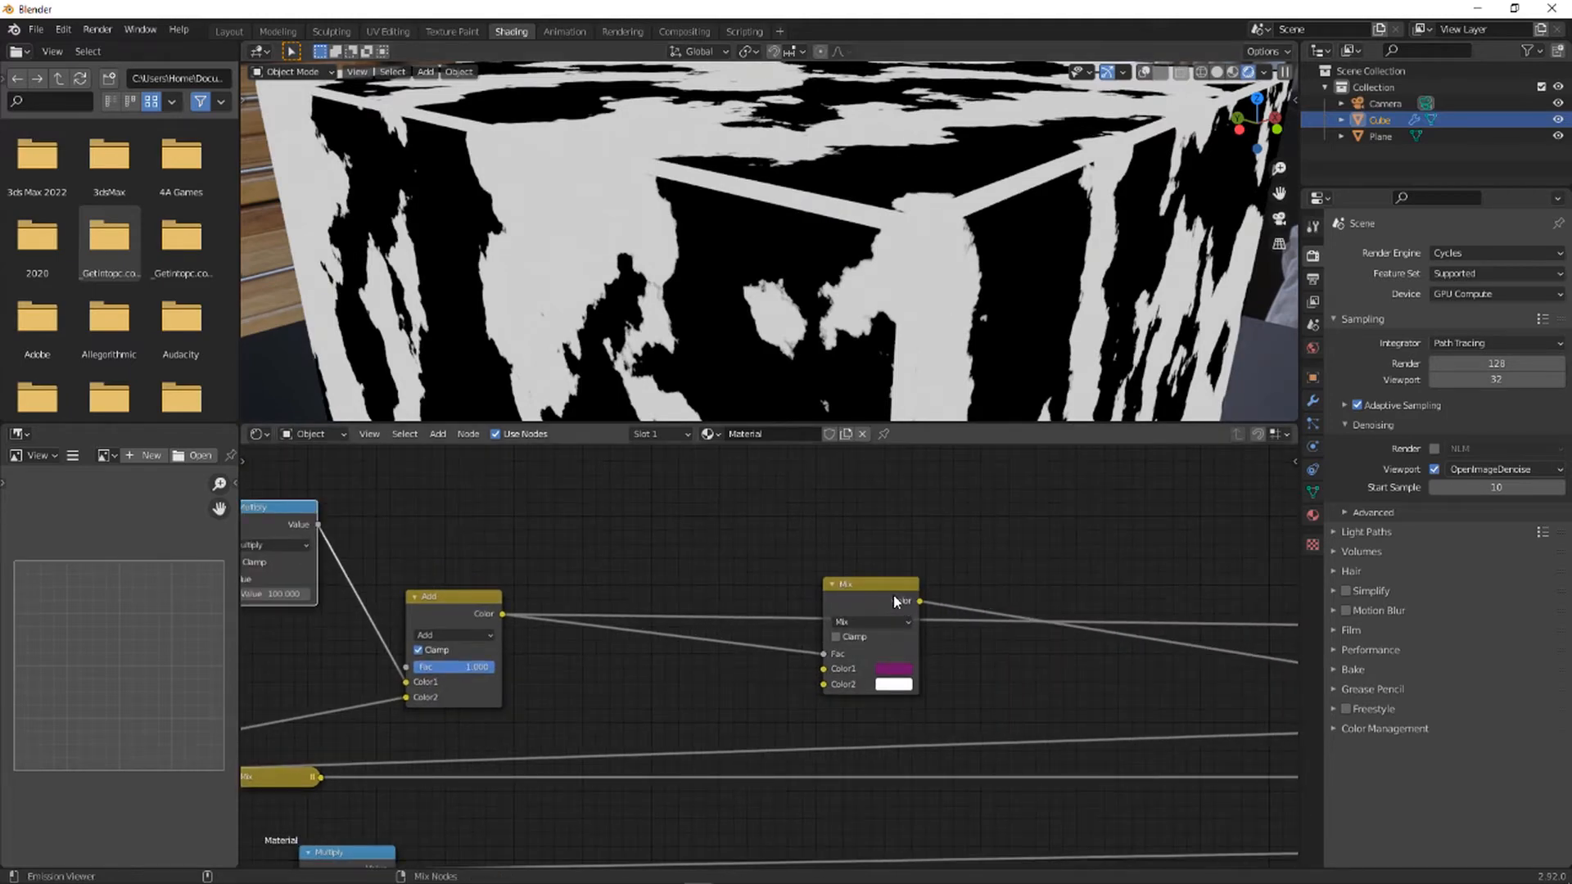
scroll(1091, 617, down, 4)
middle_drag(1130, 643, 961, 607)
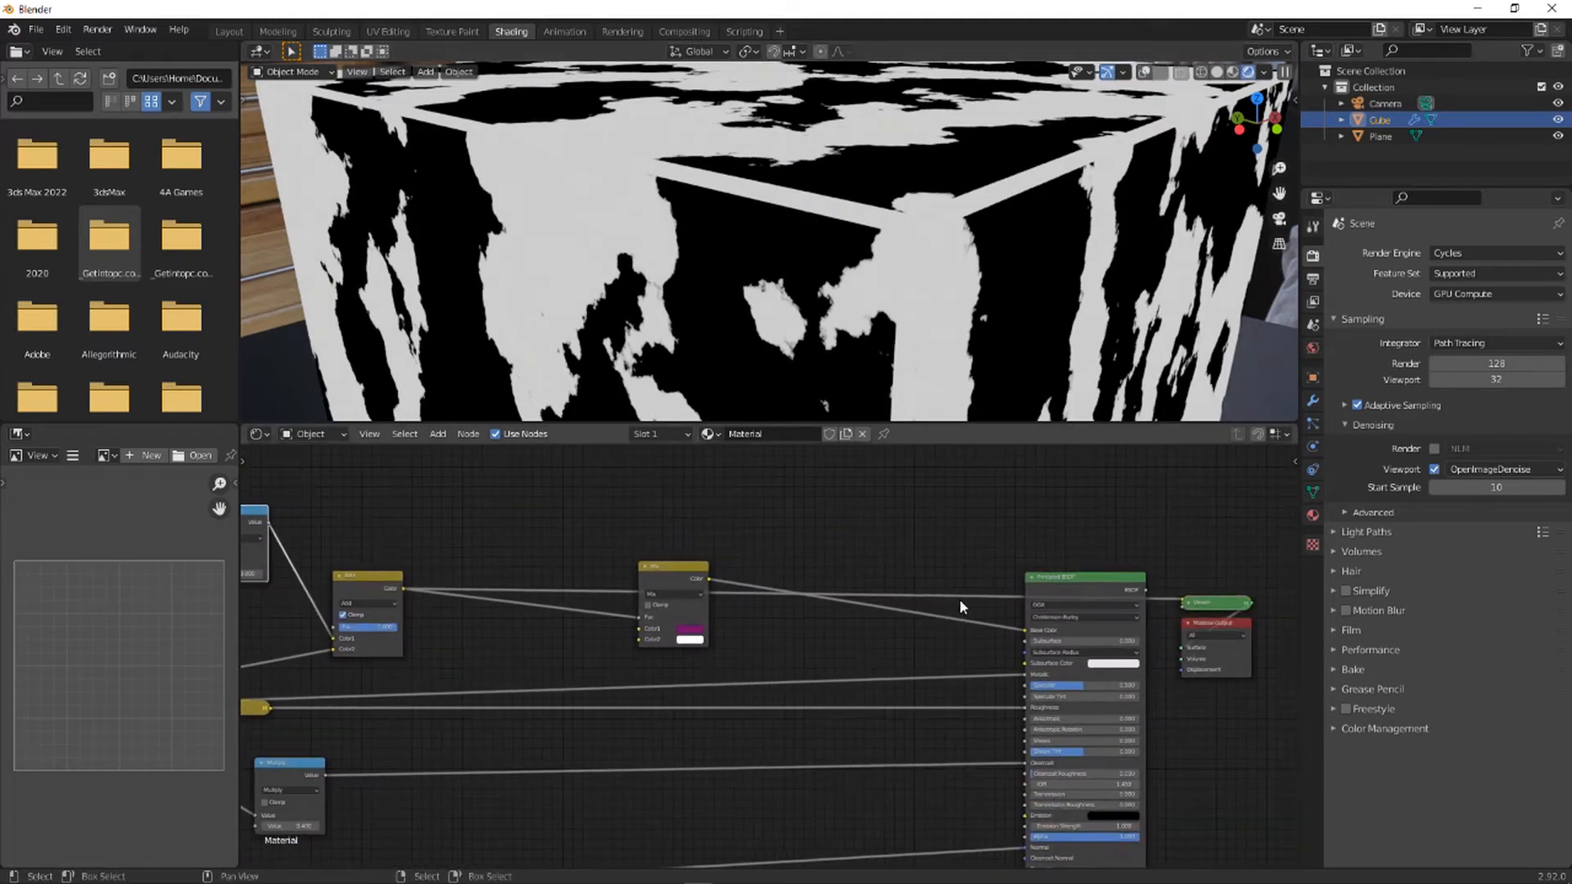
ctrl+shift+click(1088, 587)
middle_drag(1013, 333, 985, 336)
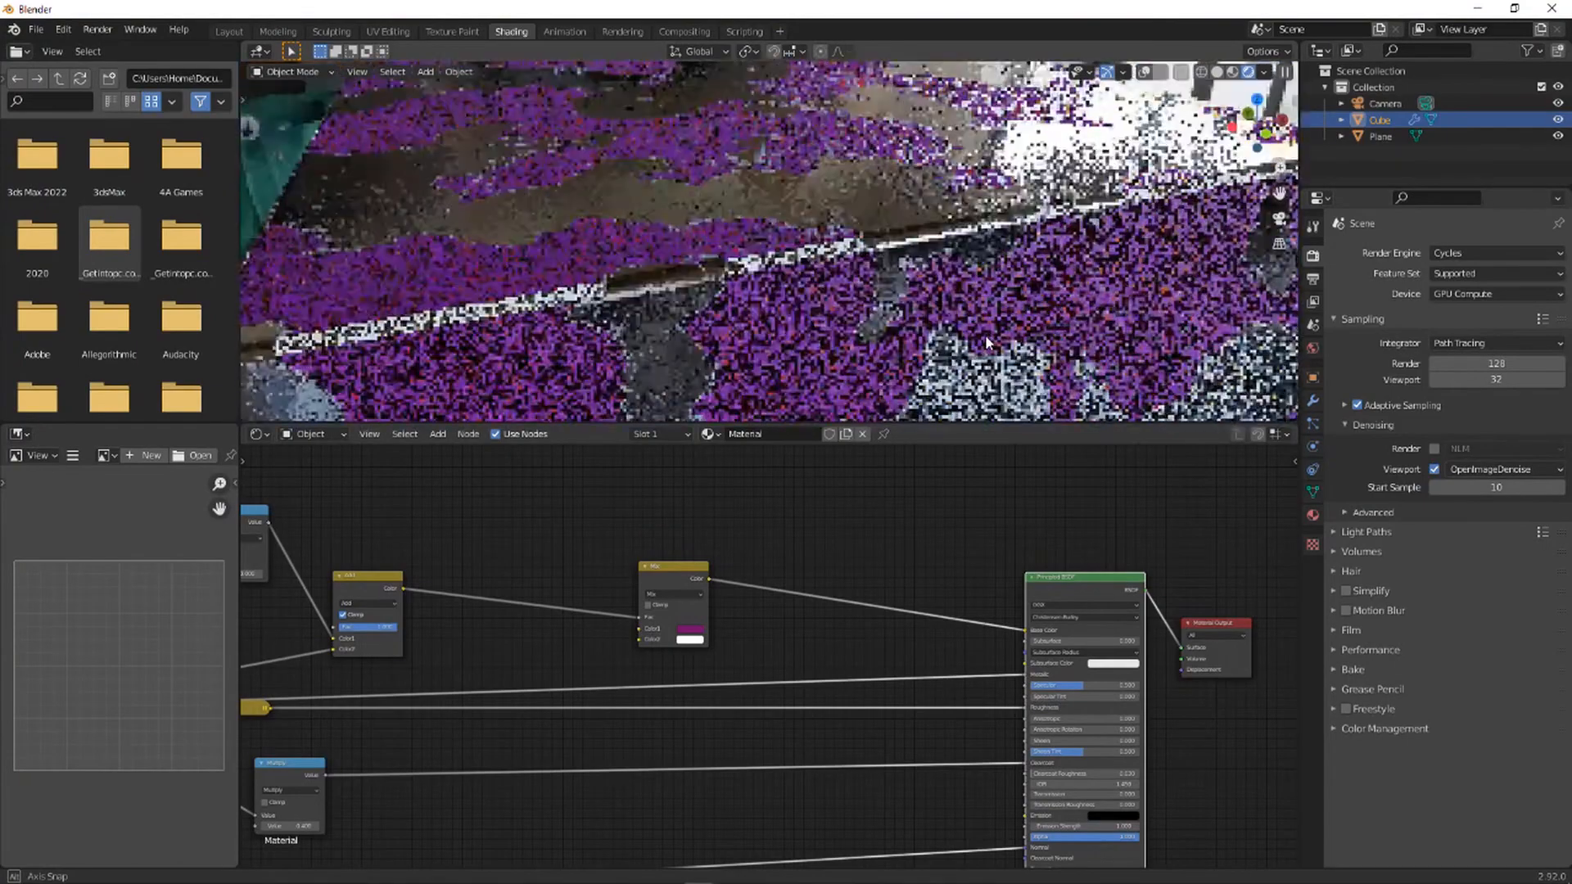
middle_drag(677, 329, 850, 268)
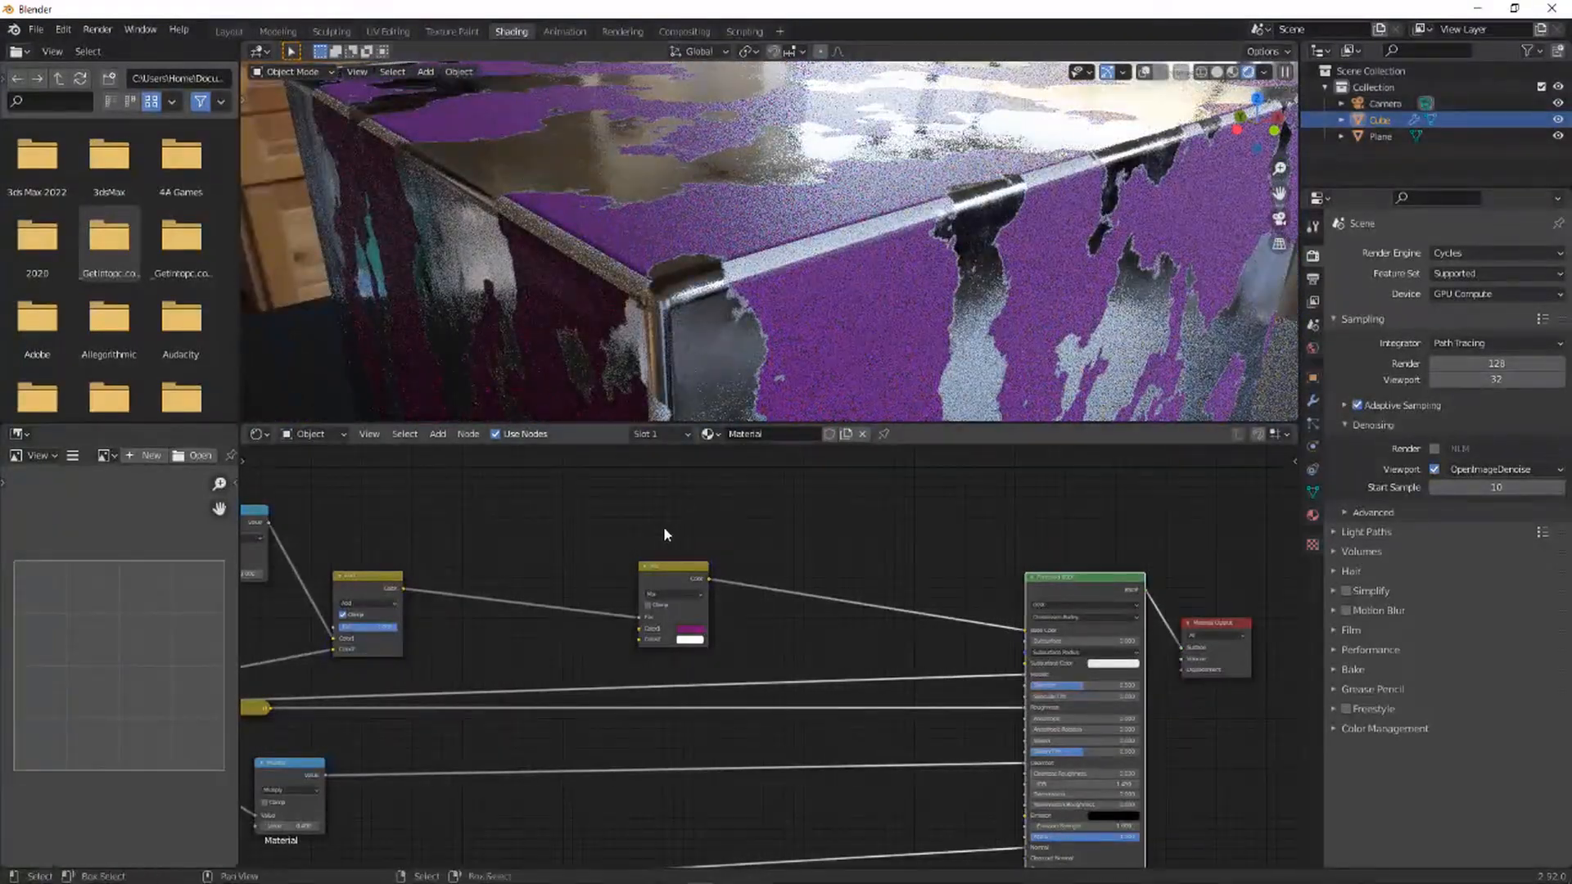
- Move the collapsed roughness Mix node below the base-colour Mix node, and bring the Add node closer to the edge-mask Multiply node
scroll(631, 536, down, 2)
middle_drag(603, 544, 758, 544)
scroll(592, 606, up, 3)
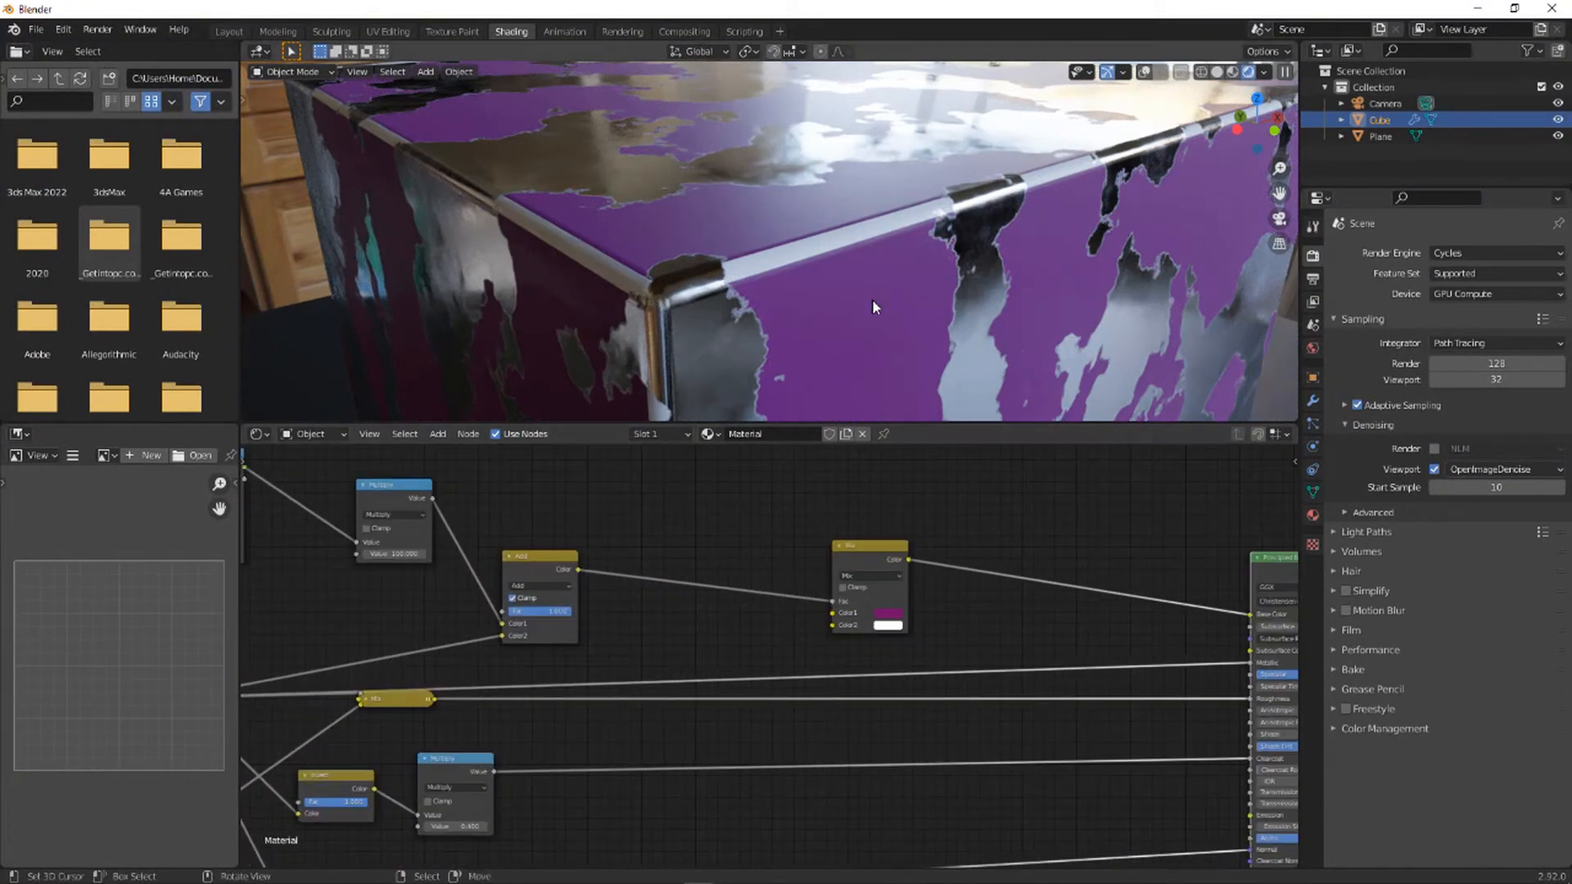
middle_drag(615, 523, 701, 487)
drag(493, 663, 891, 652)
drag(641, 525, 587, 468)
middle_drag(482, 575, 567, 555)
drag(958, 636, 960, 685)
middle_drag(932, 632, 698, 666)
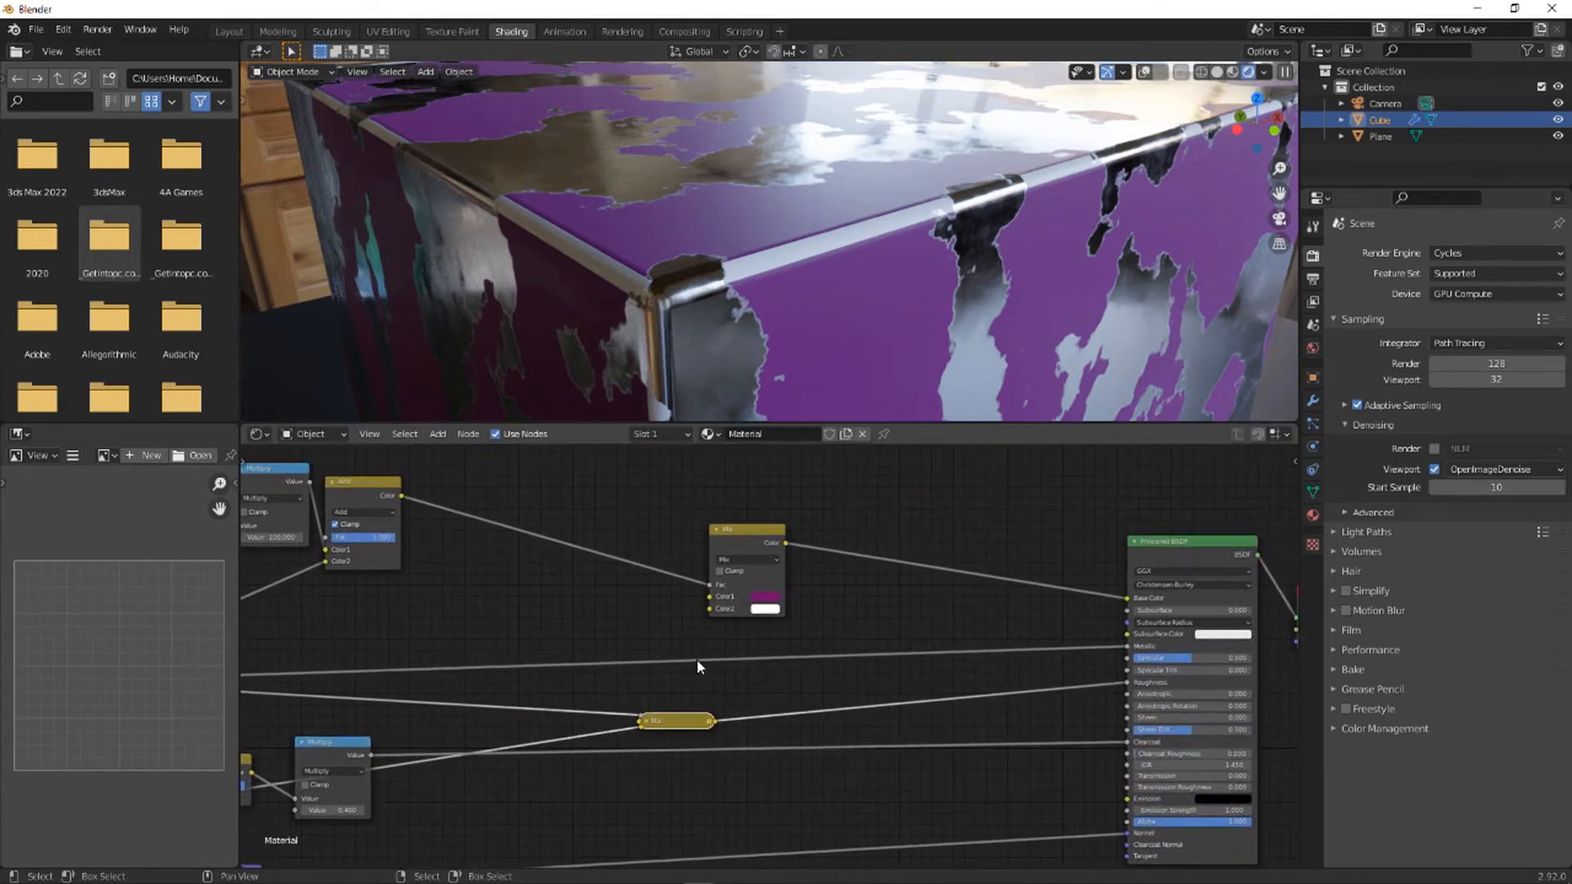
- Connect the Add node's Color to the Principled BSDF's Metallic and, replacing the noise mask, to the roughness Mix node, shifting the Invert and Multiply nodes aside
drag(402, 497, 1132, 650)
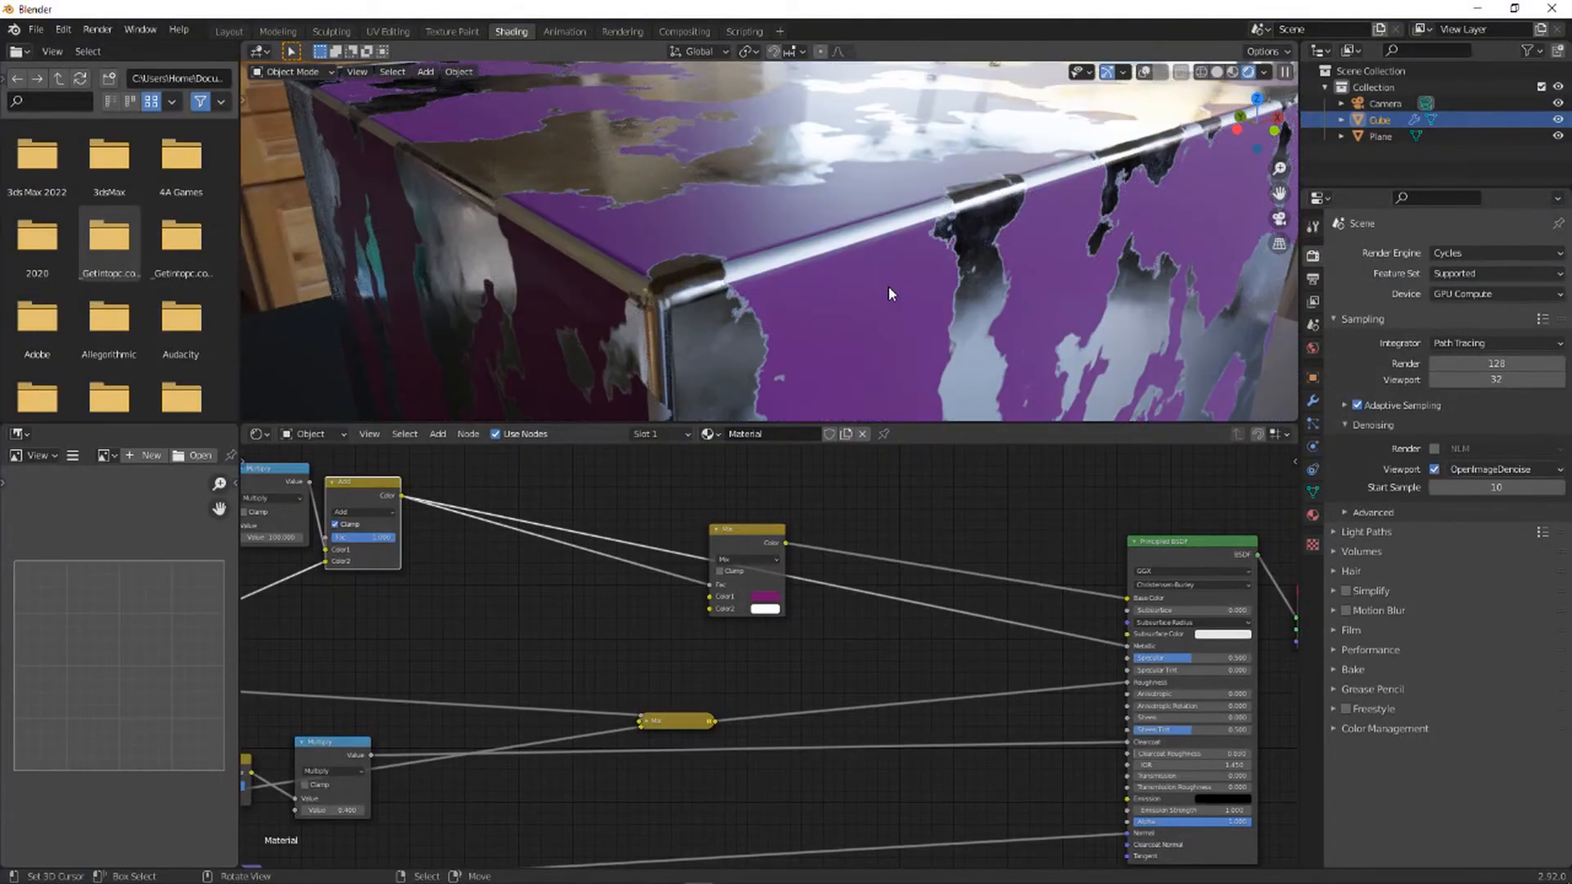
middle_drag(426, 549, 577, 514)
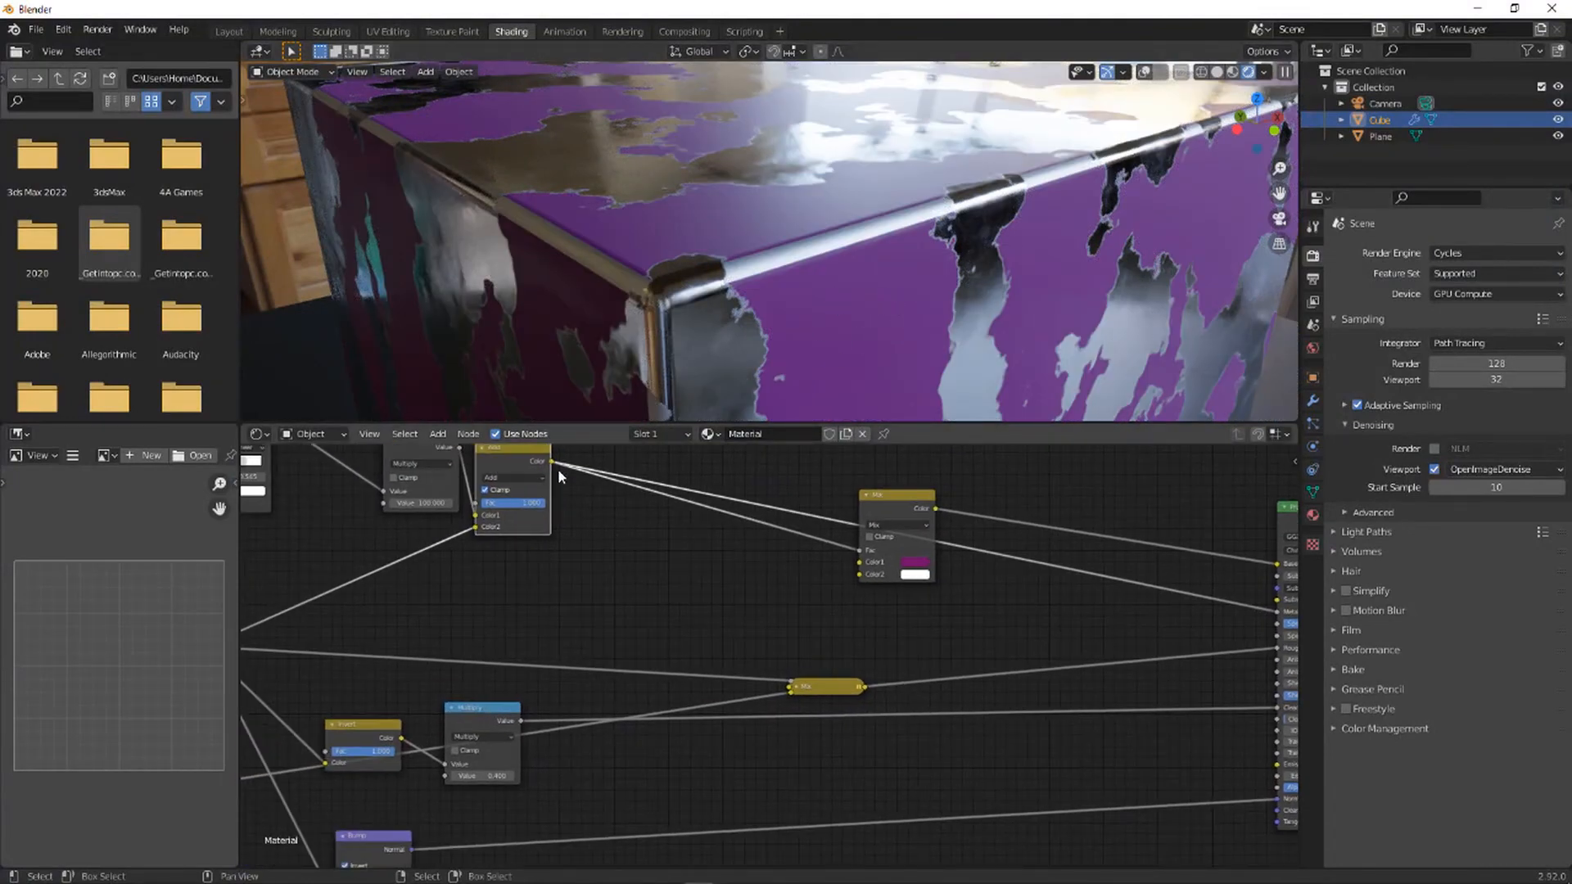
drag(489, 748, 684, 786)
drag(374, 746, 474, 805)
middle_drag(595, 501, 671, 470)
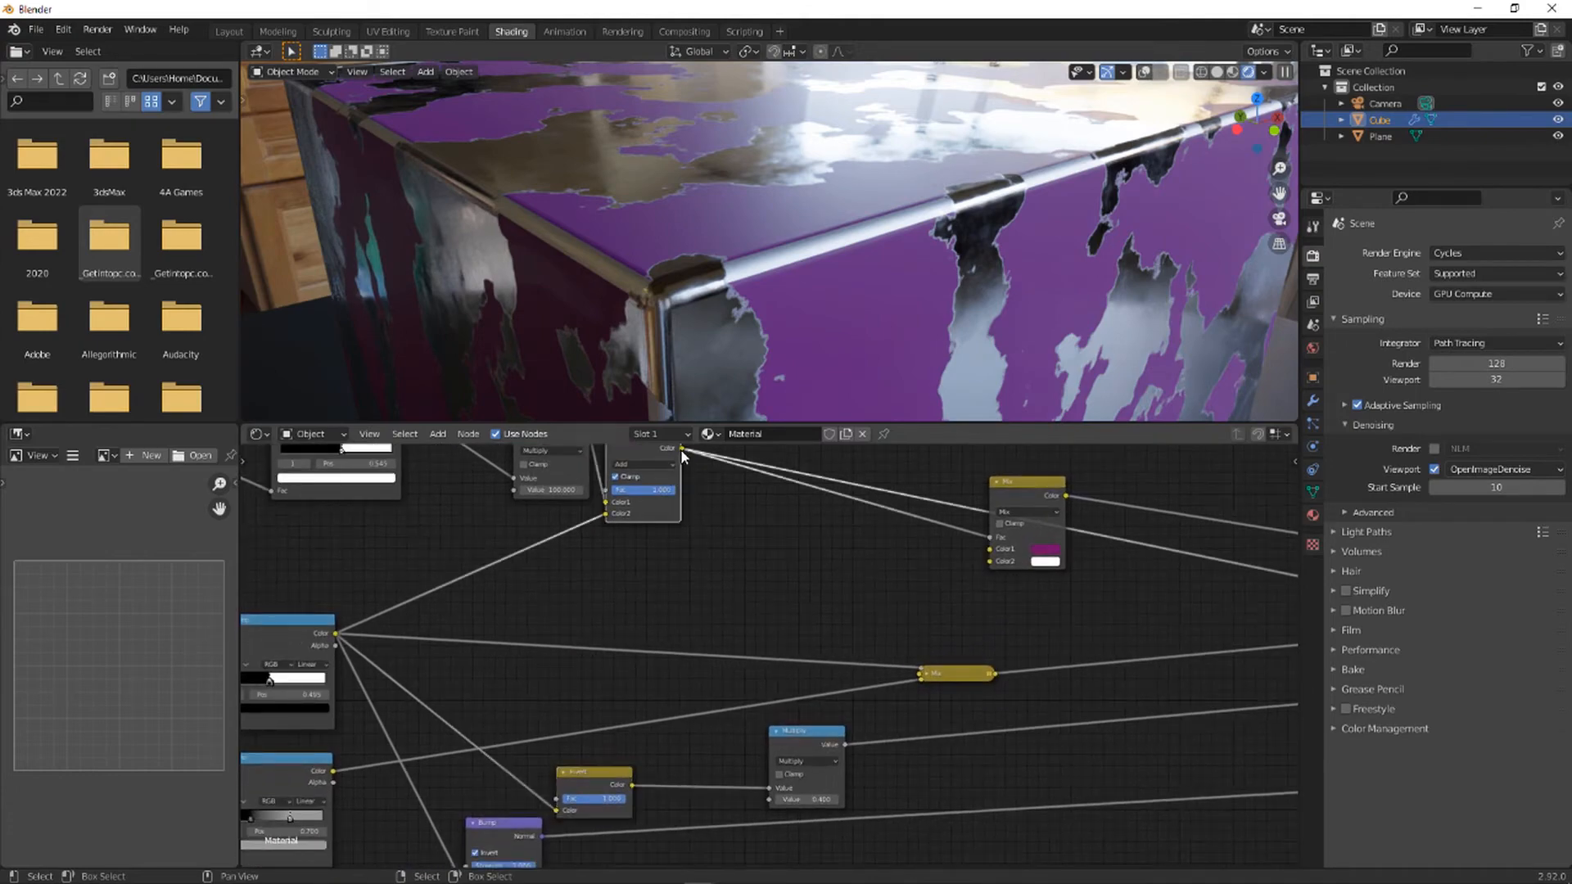
drag(920, 674, 919, 673)
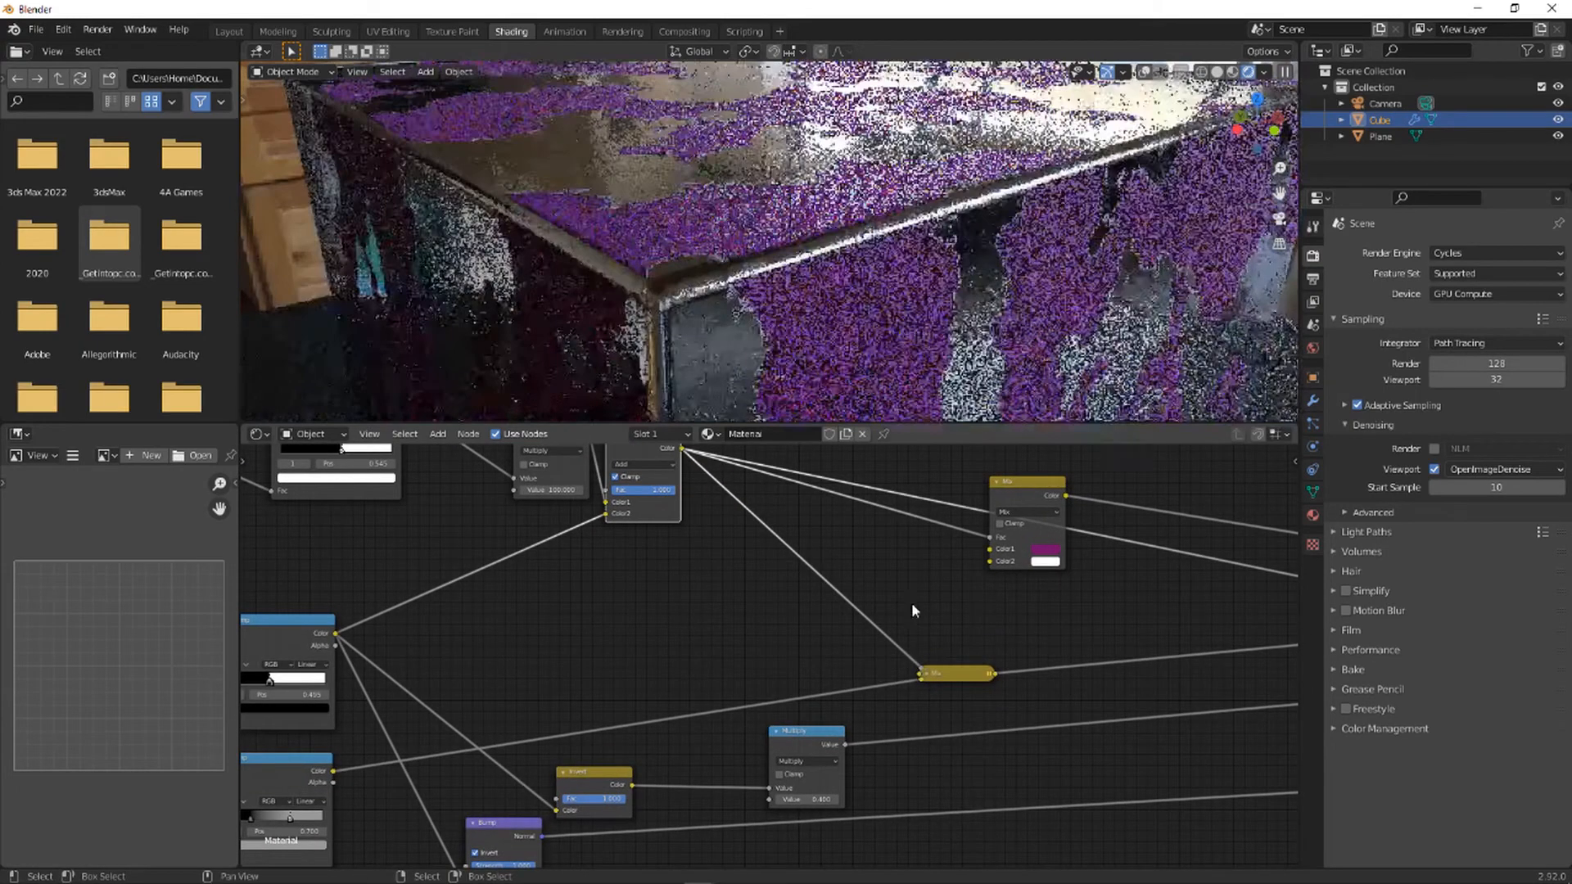
scroll(796, 741, down, 1)
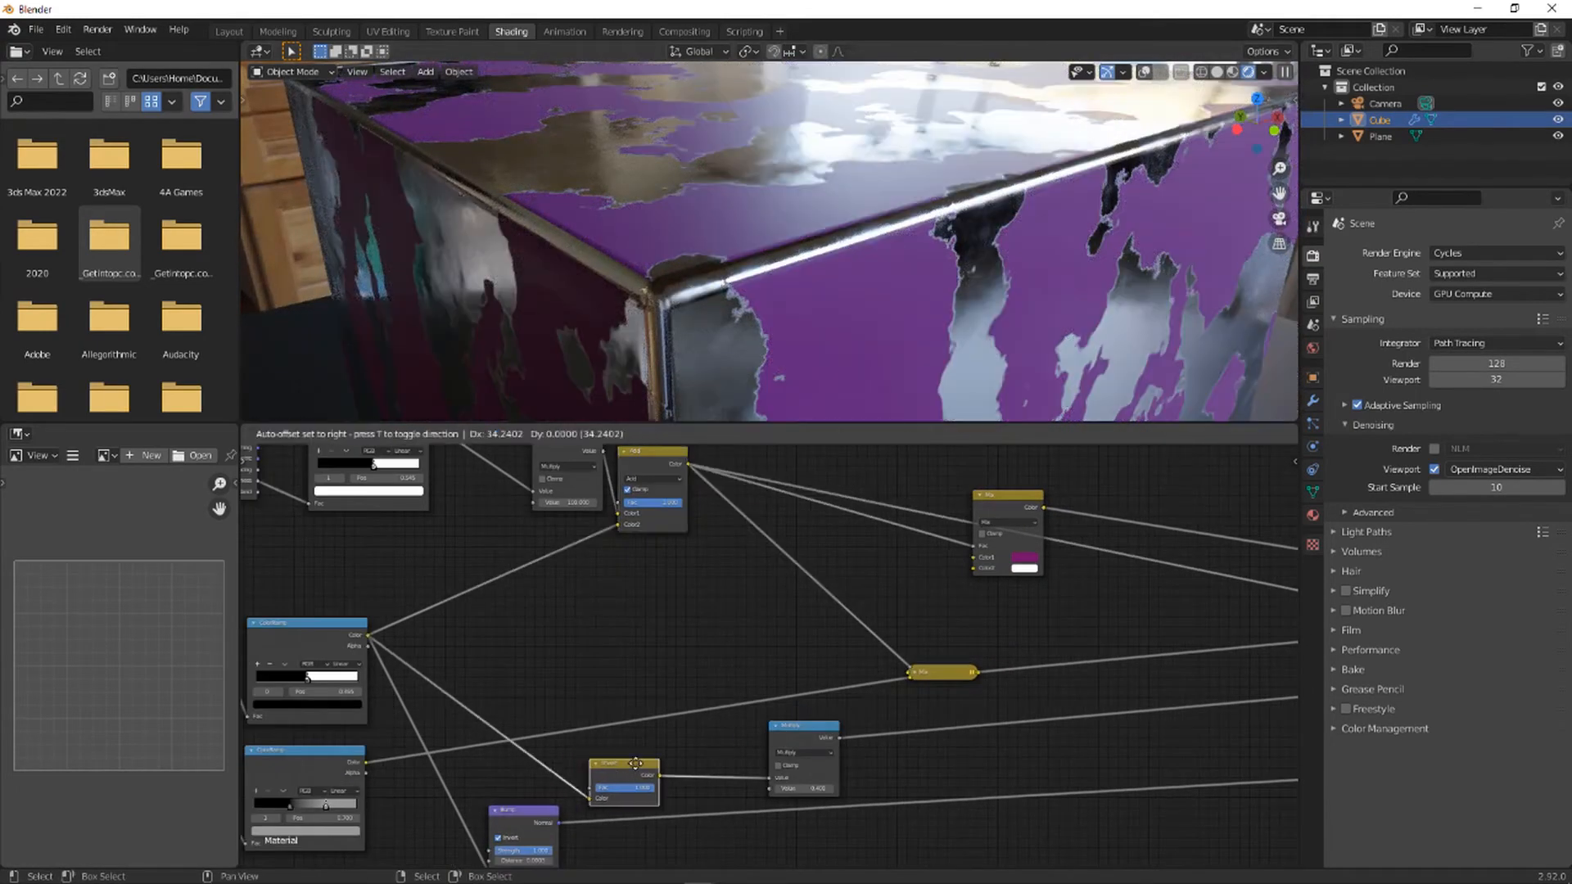
- Lower the Add node towards the Invert node and feed its Color output into the Invert node's Color input
drag(598, 773, 654, 768)
drag(653, 460, 558, 608)
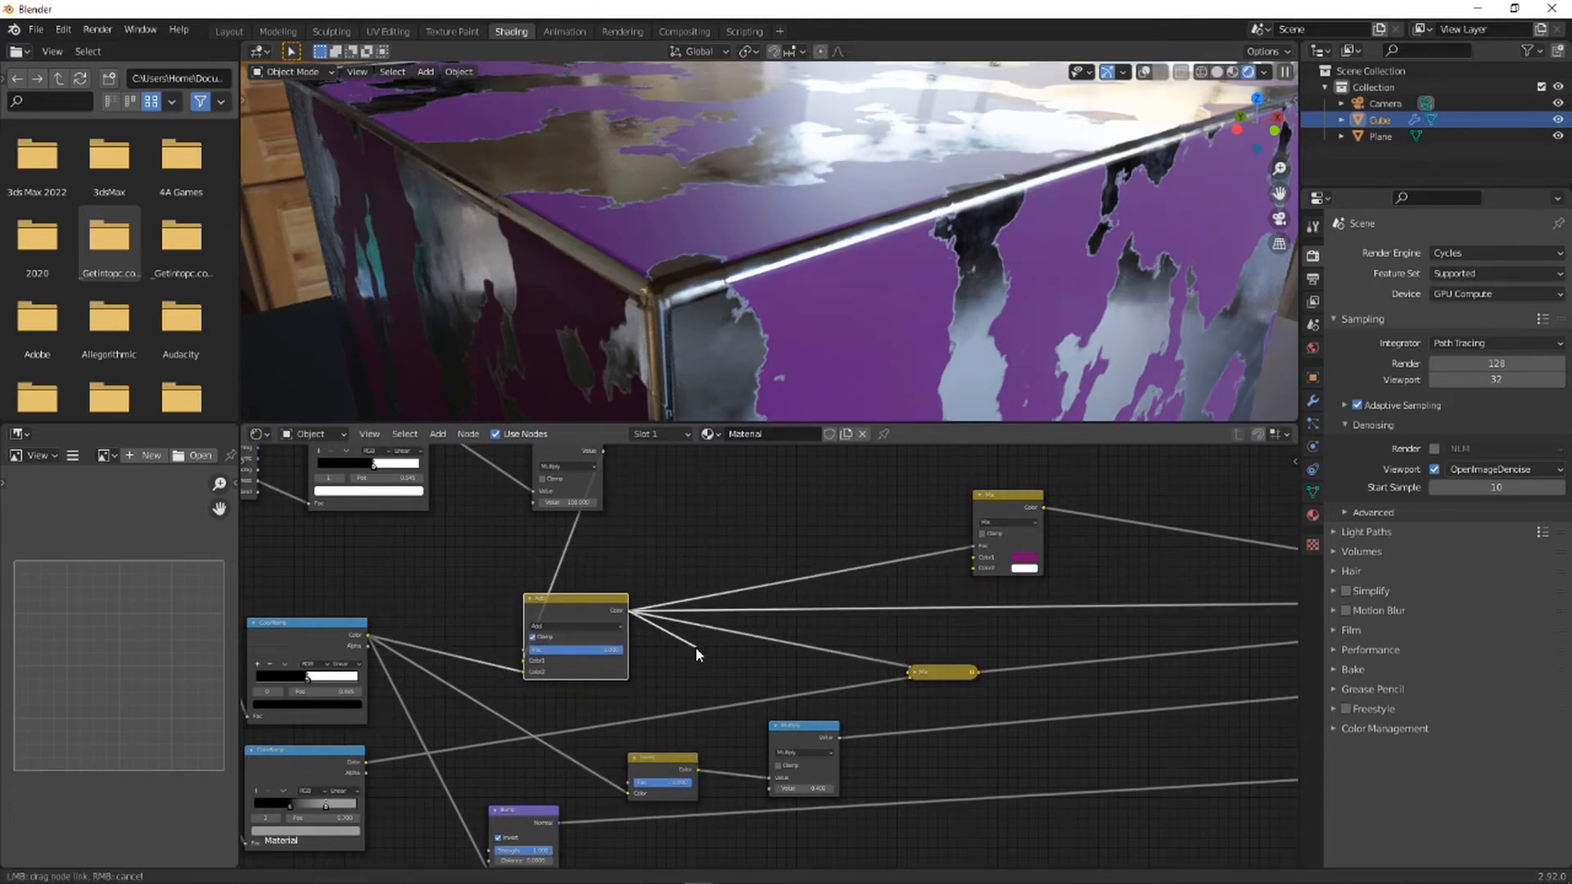
drag(620, 792, 621, 793)
- Connect the Add node's Color to the Bump node's Height, move the Bump node beyond the clearcoat Multiply, and inspect the cube
middle_drag(632, 618, 736, 540)
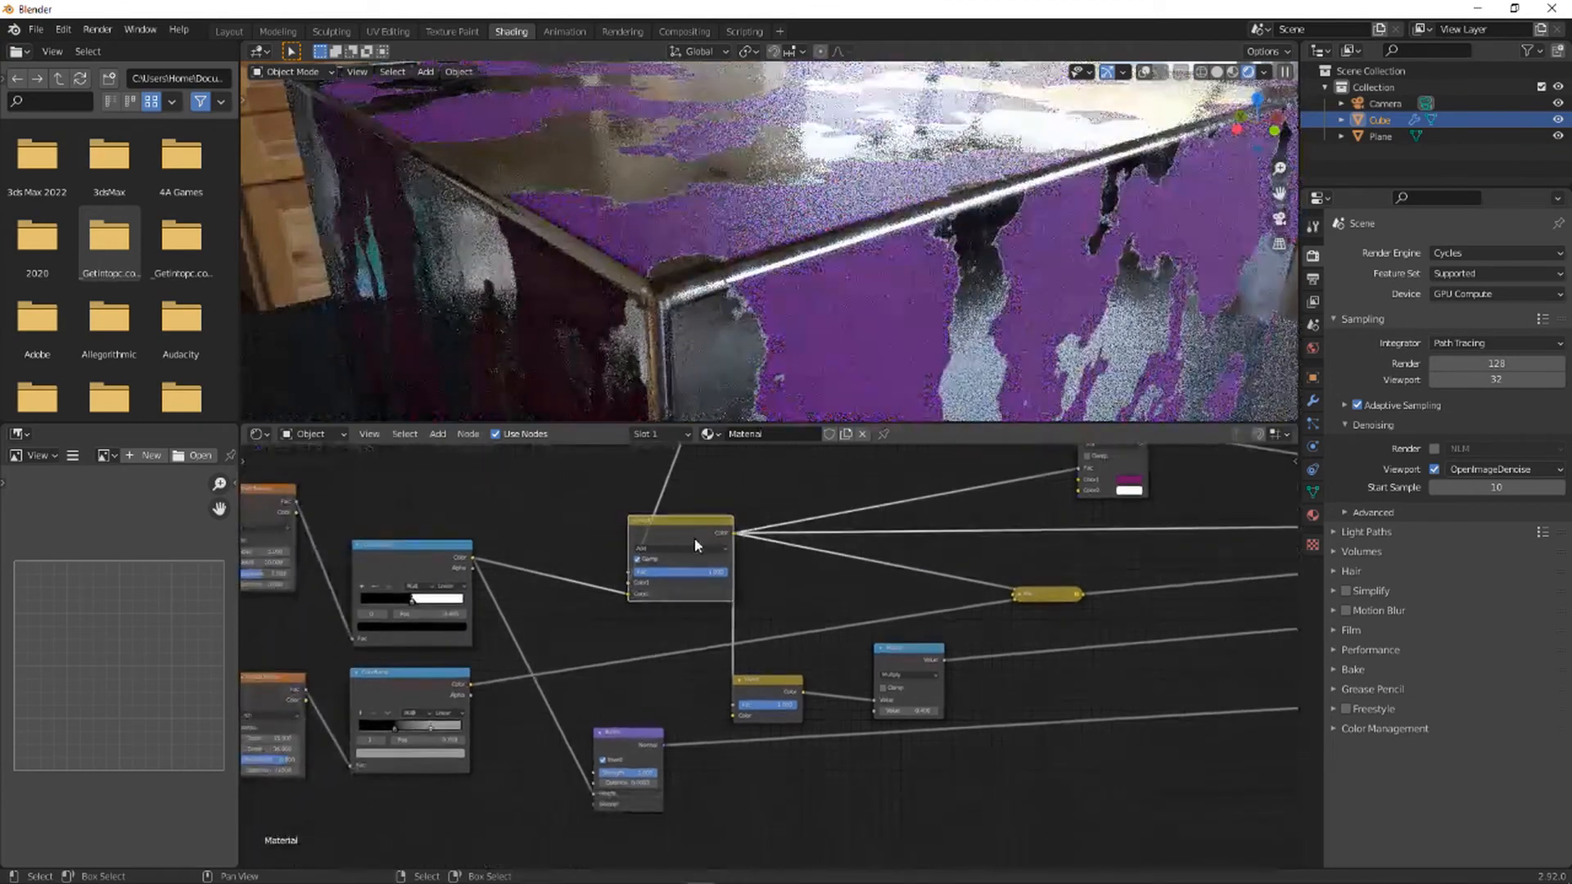
drag(736, 539, 800, 606)
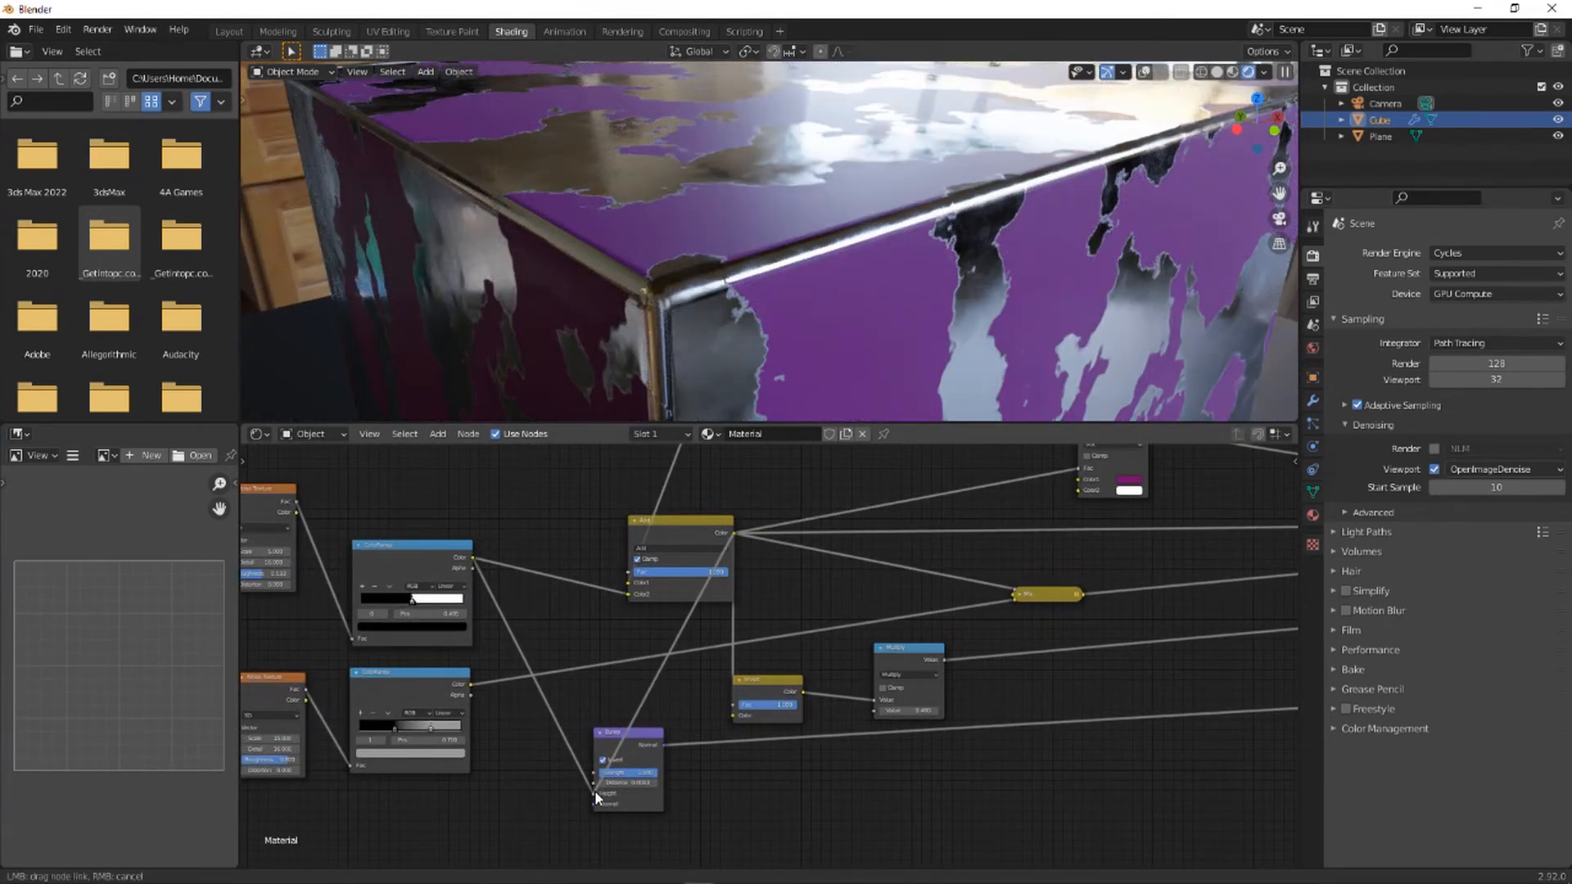
drag(636, 750, 1027, 750)
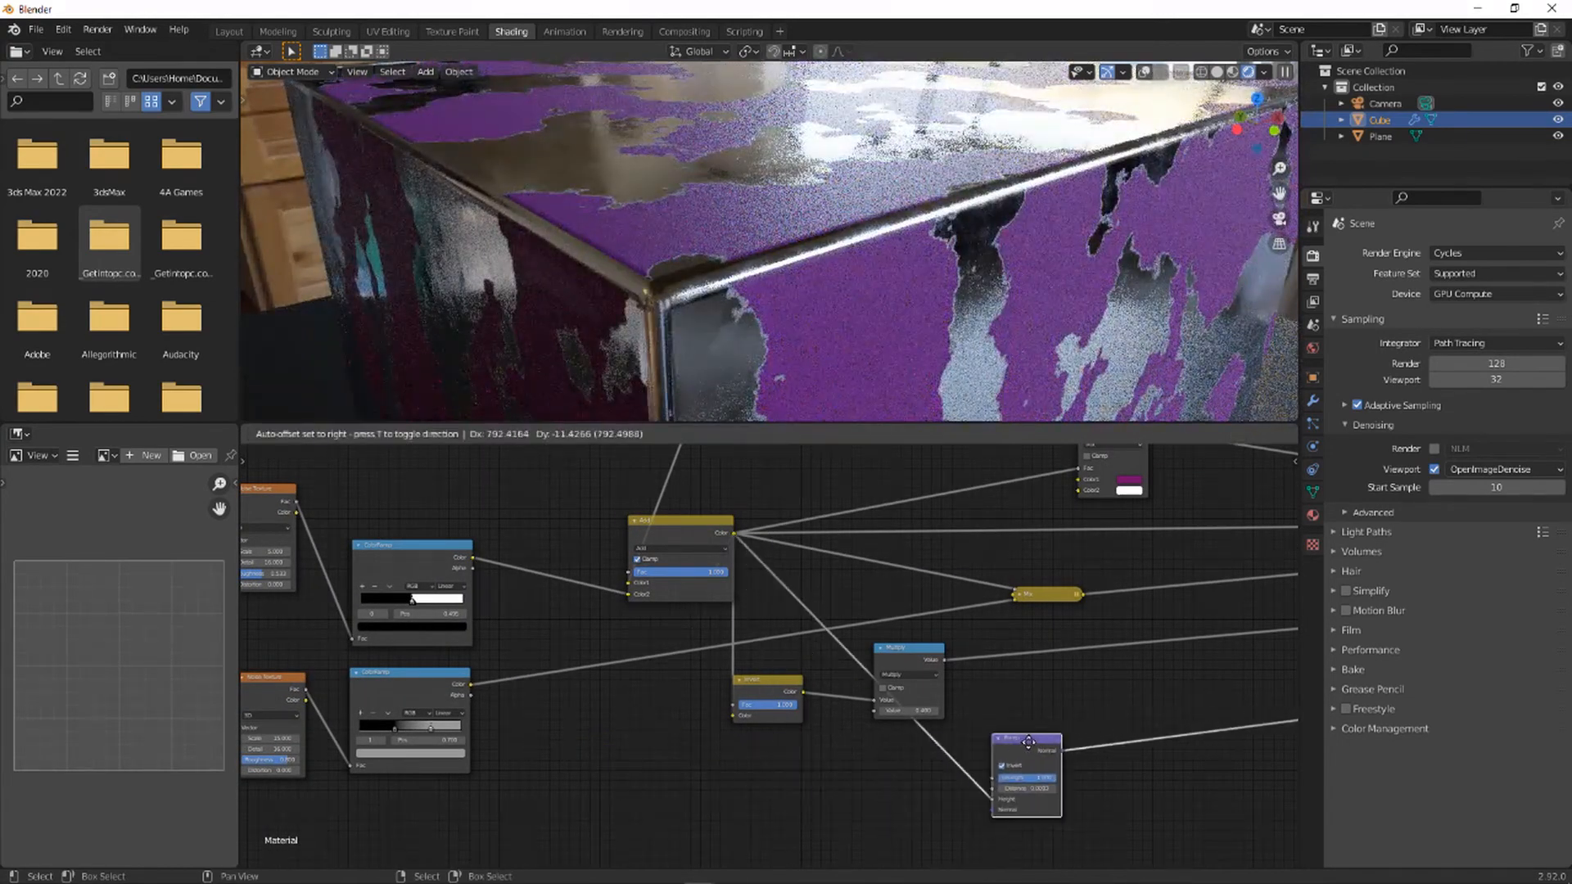
middle_drag(989, 313, 1040, 356)
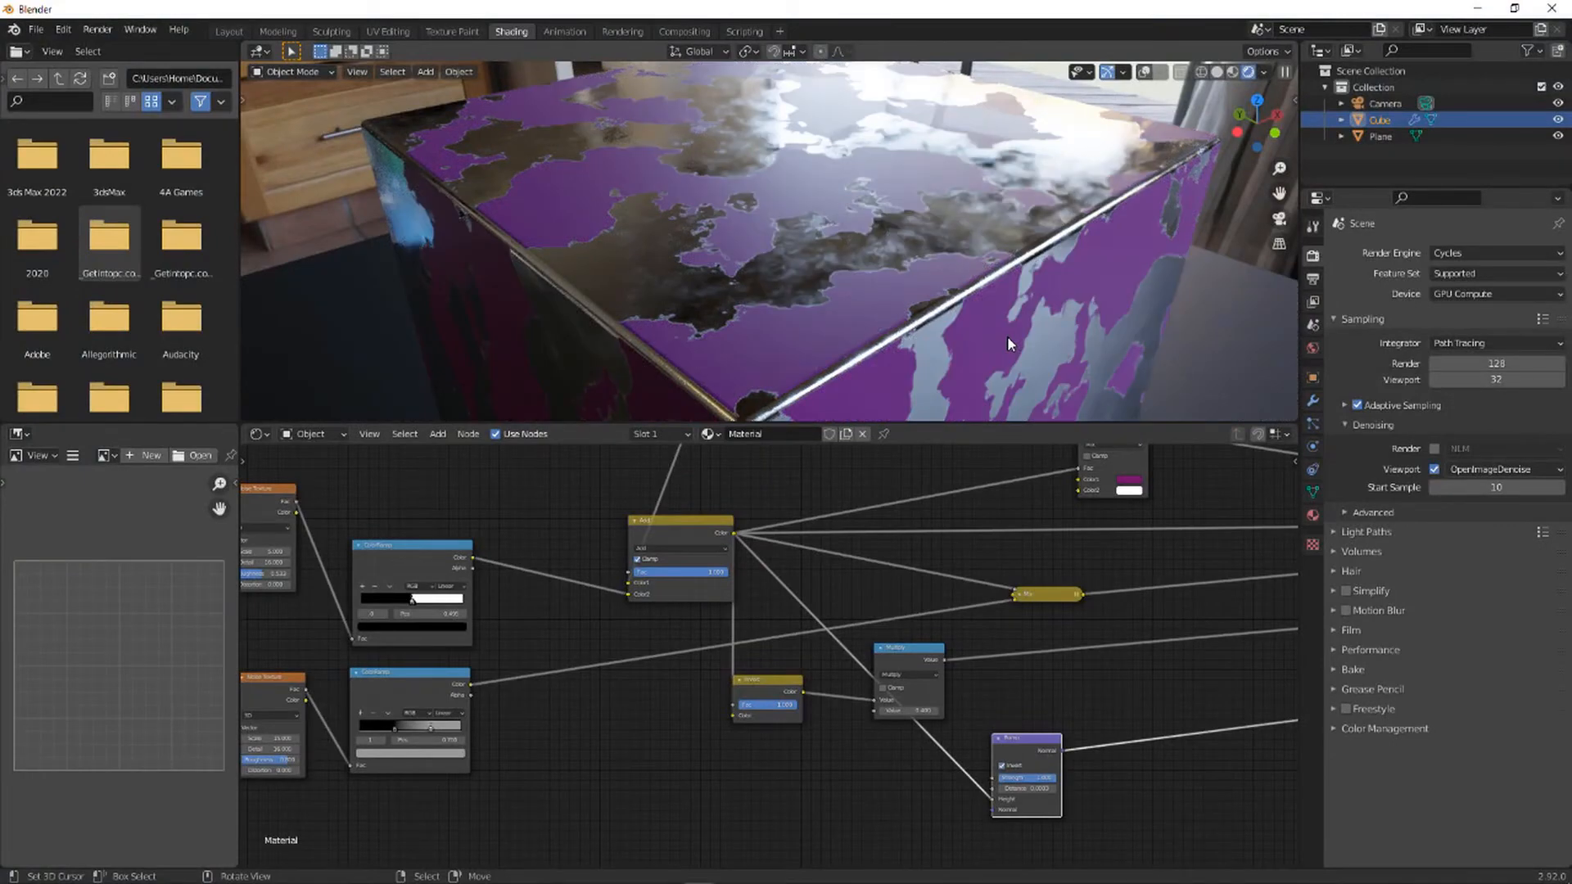
middle_drag(885, 298, 883, 298)
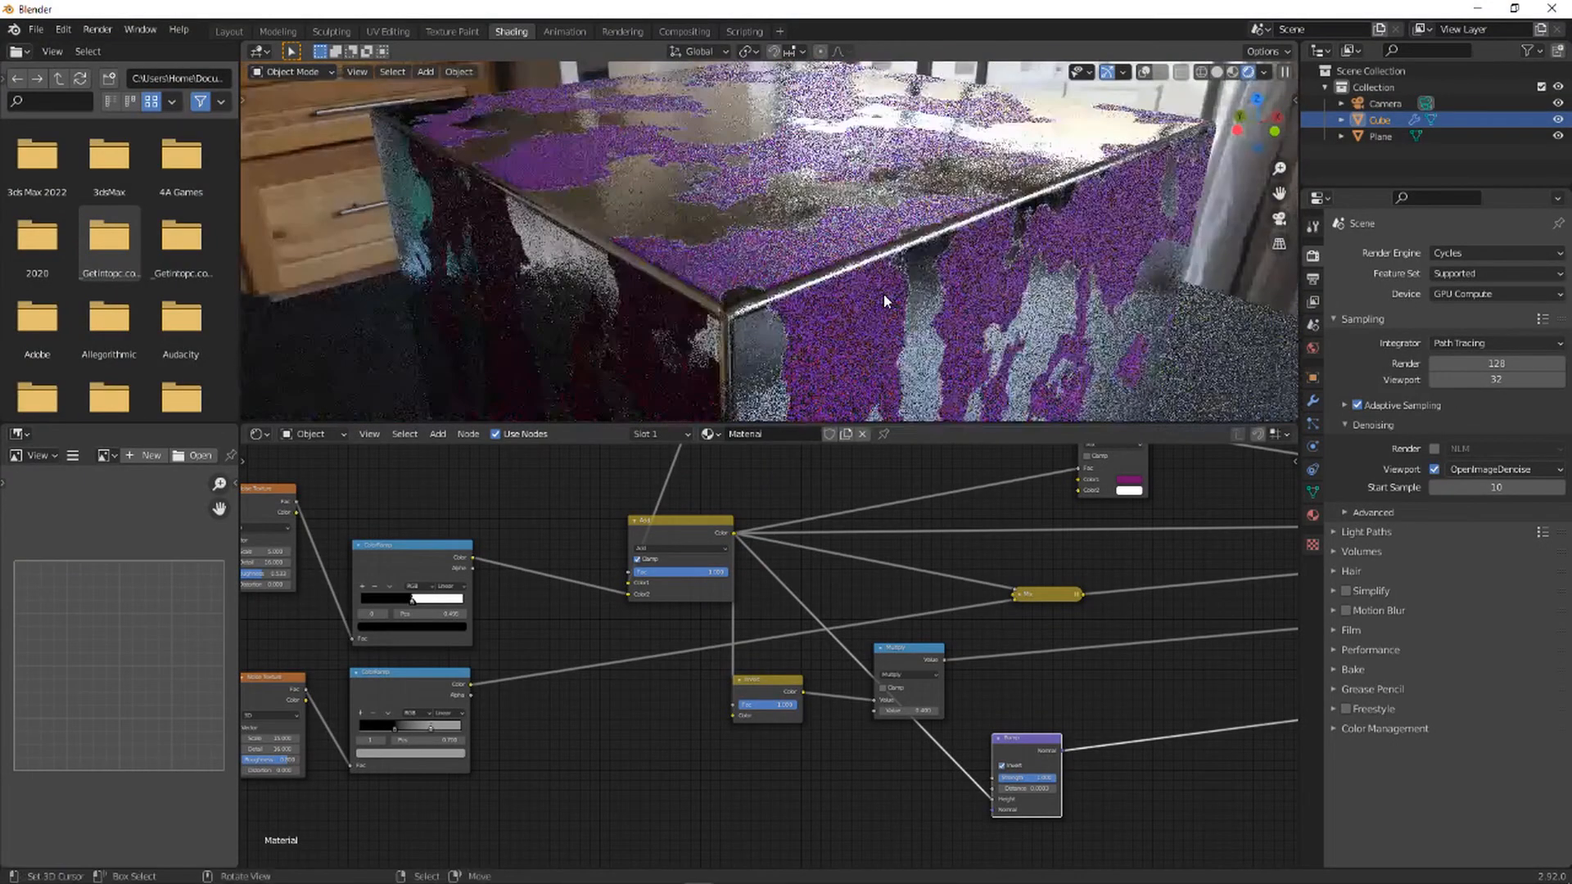
scroll(882, 293, up, 2)
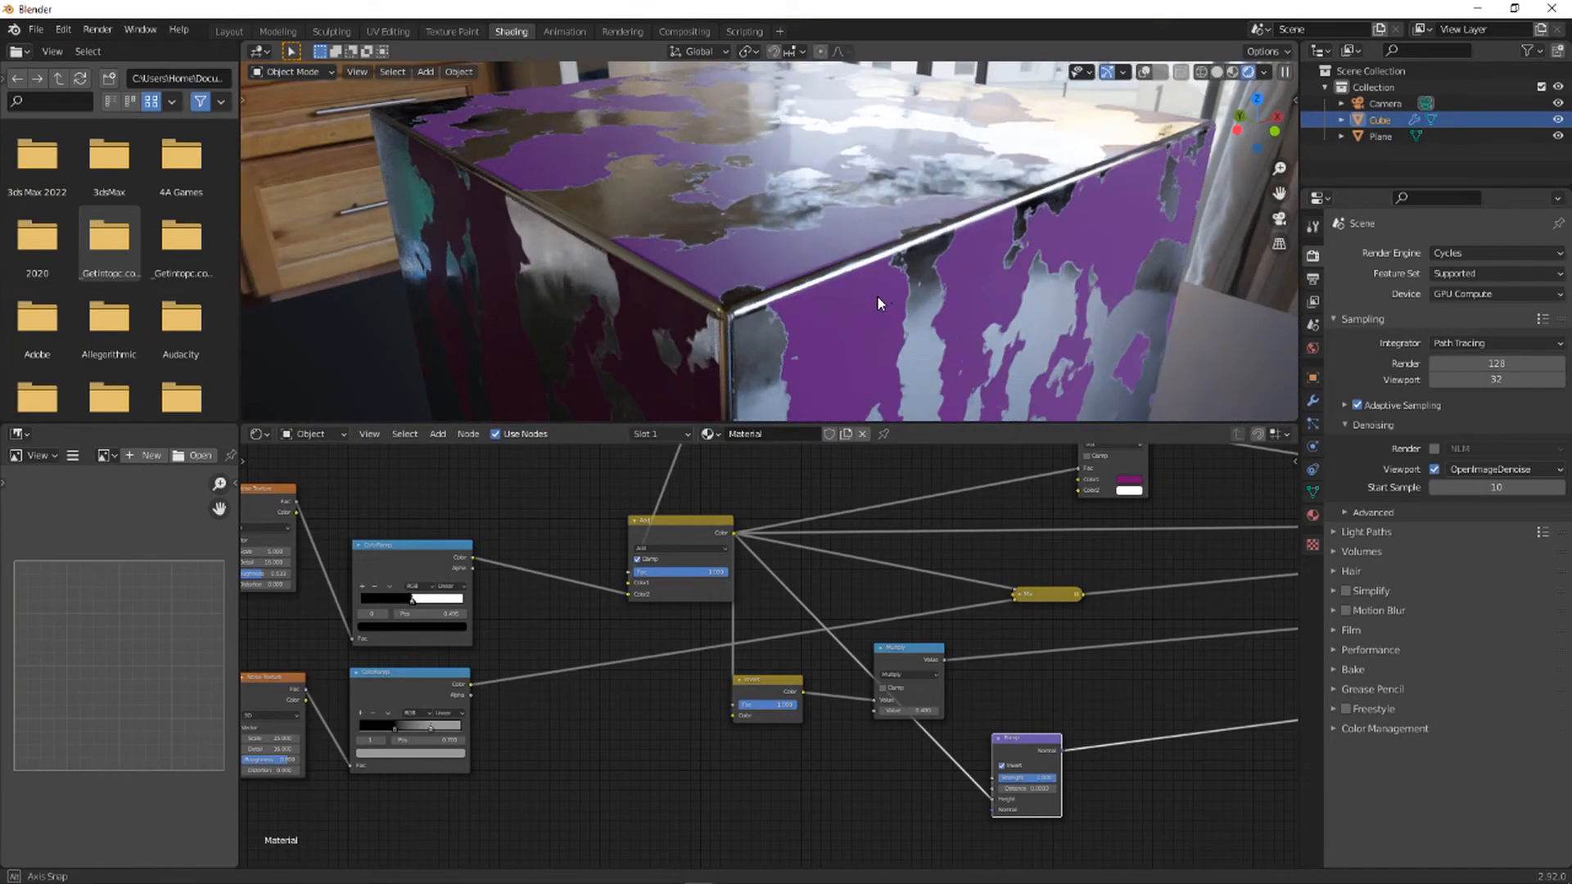
scroll(877, 297, up, 5)
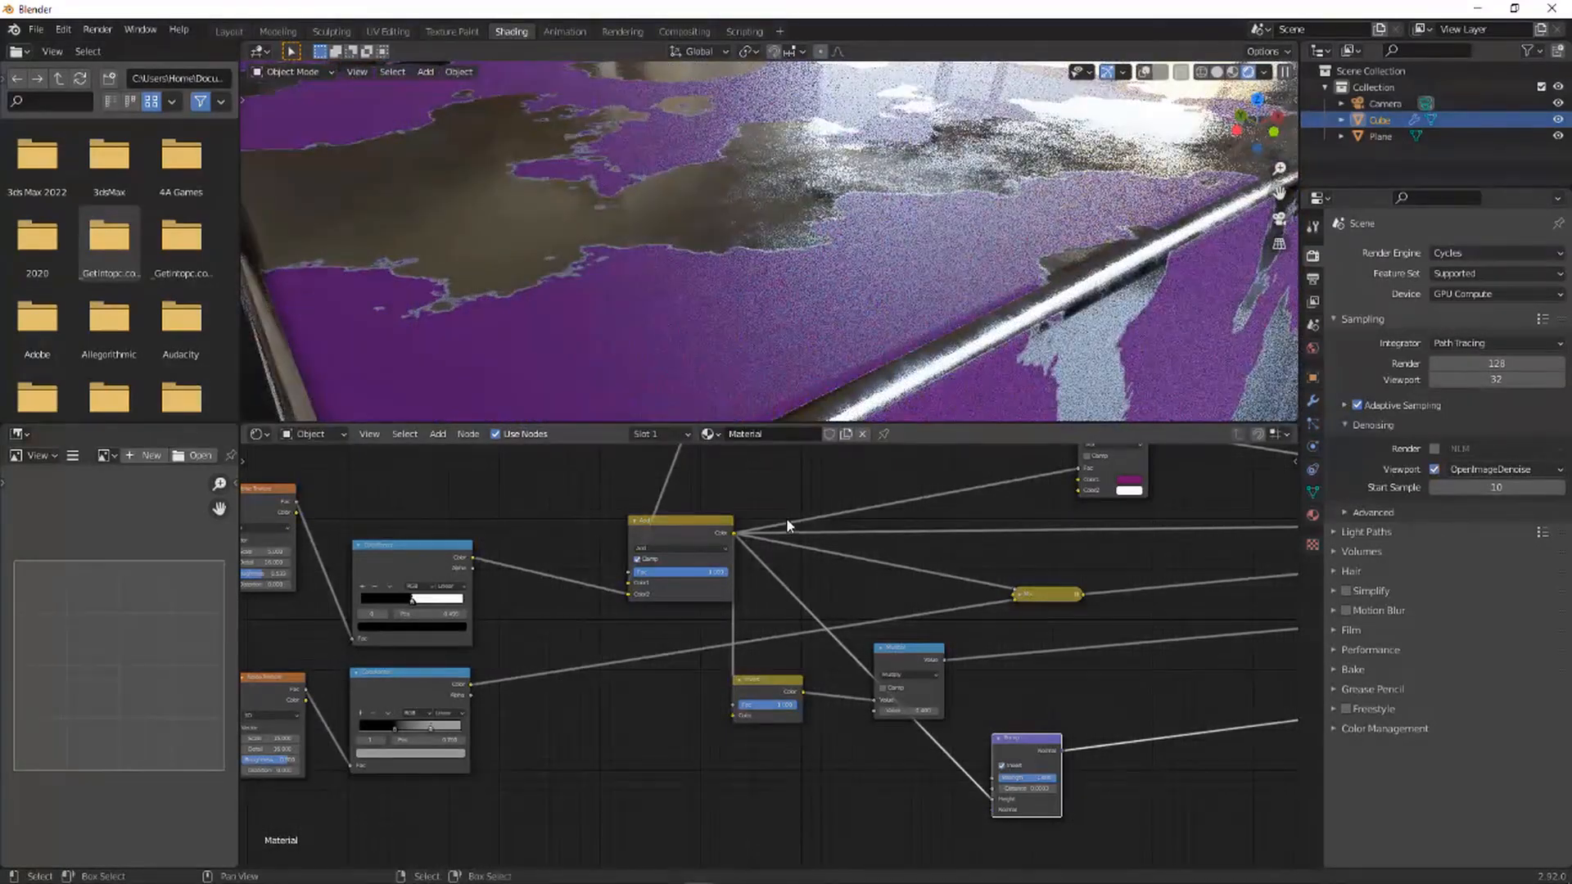
- Spread the Geometry node and the edge-mask ColorRamp apart to make room between them for another node
middle_drag(708, 500, 1051, 560)
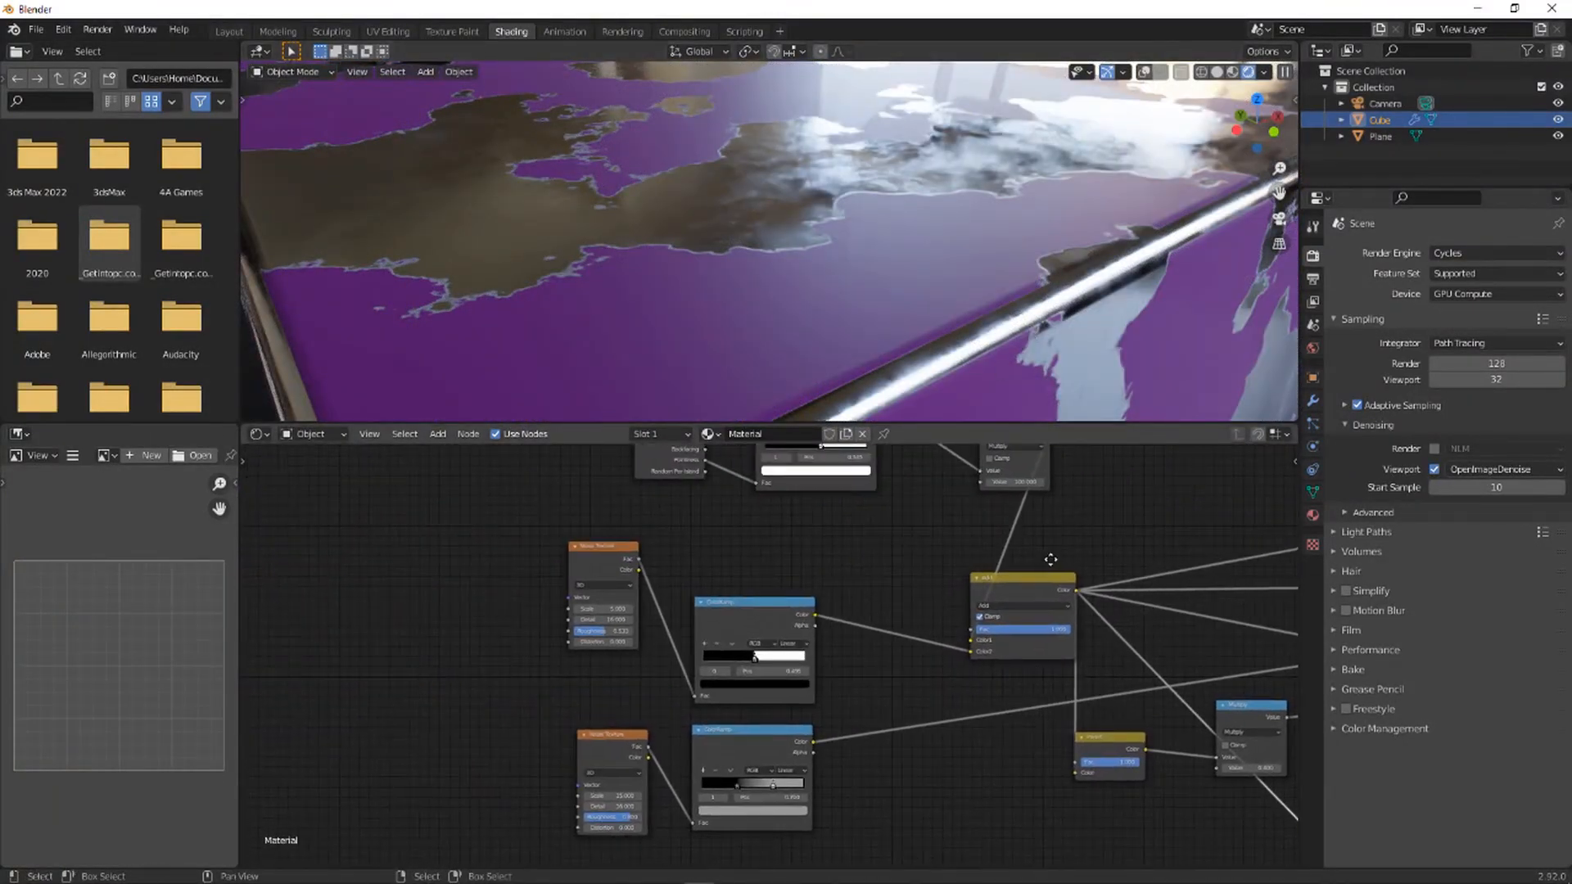
scroll(847, 555, down, 3)
middle_drag(847, 557, 809, 670)
scroll(807, 667, up, 5)
middle_drag(755, 620, 867, 670)
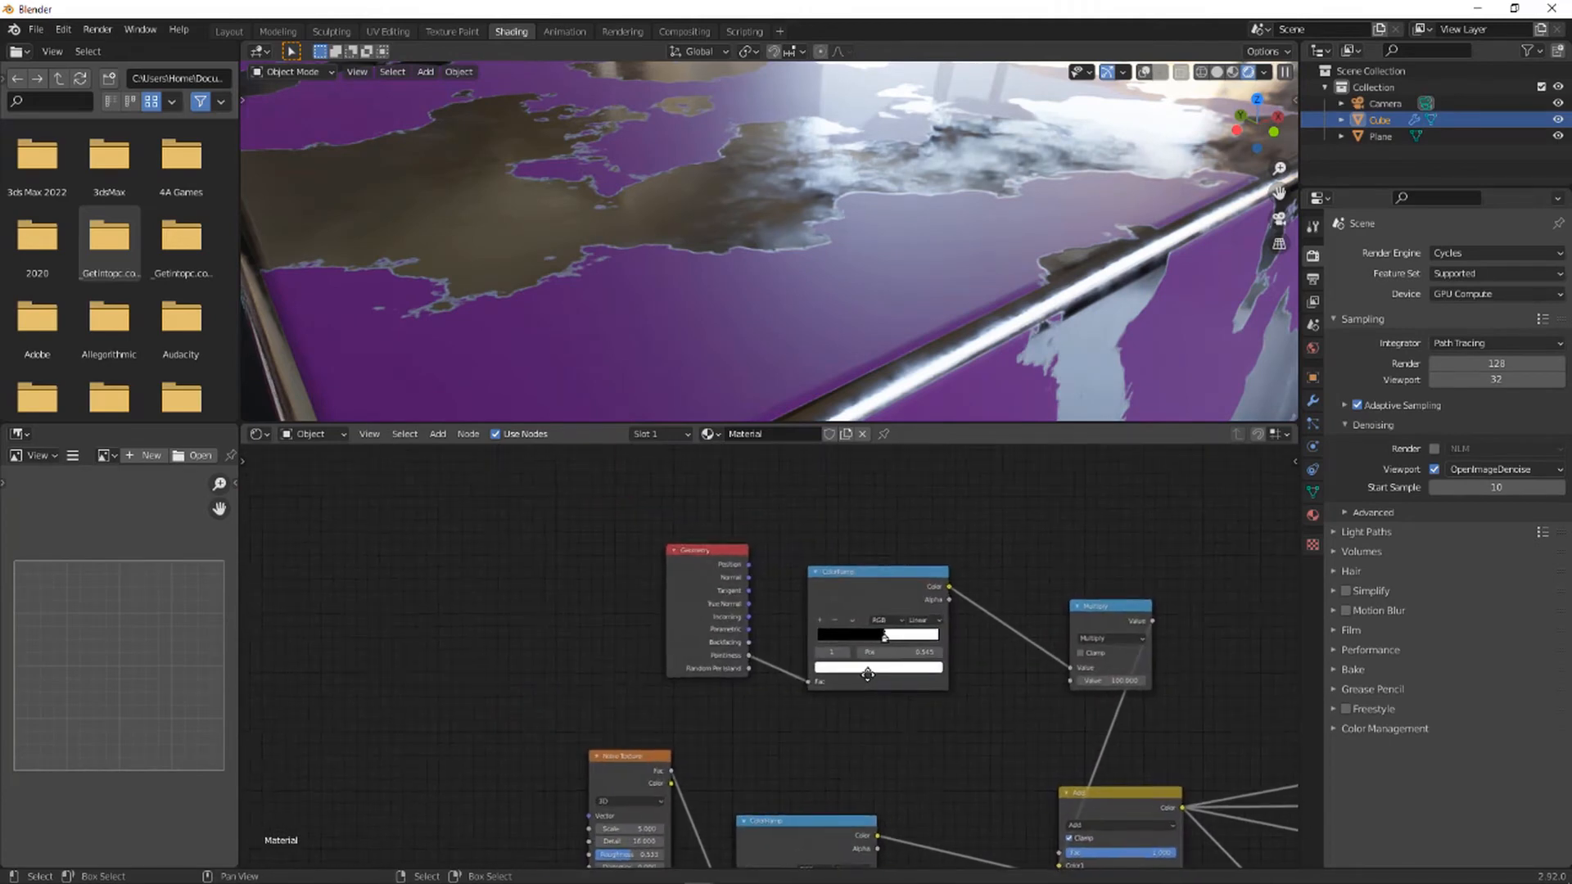
scroll(983, 673, down, 3)
middle_drag(1022, 673, 931, 659)
scroll(931, 651, up, 3)
drag(871, 690, 544, 554)
key(s)
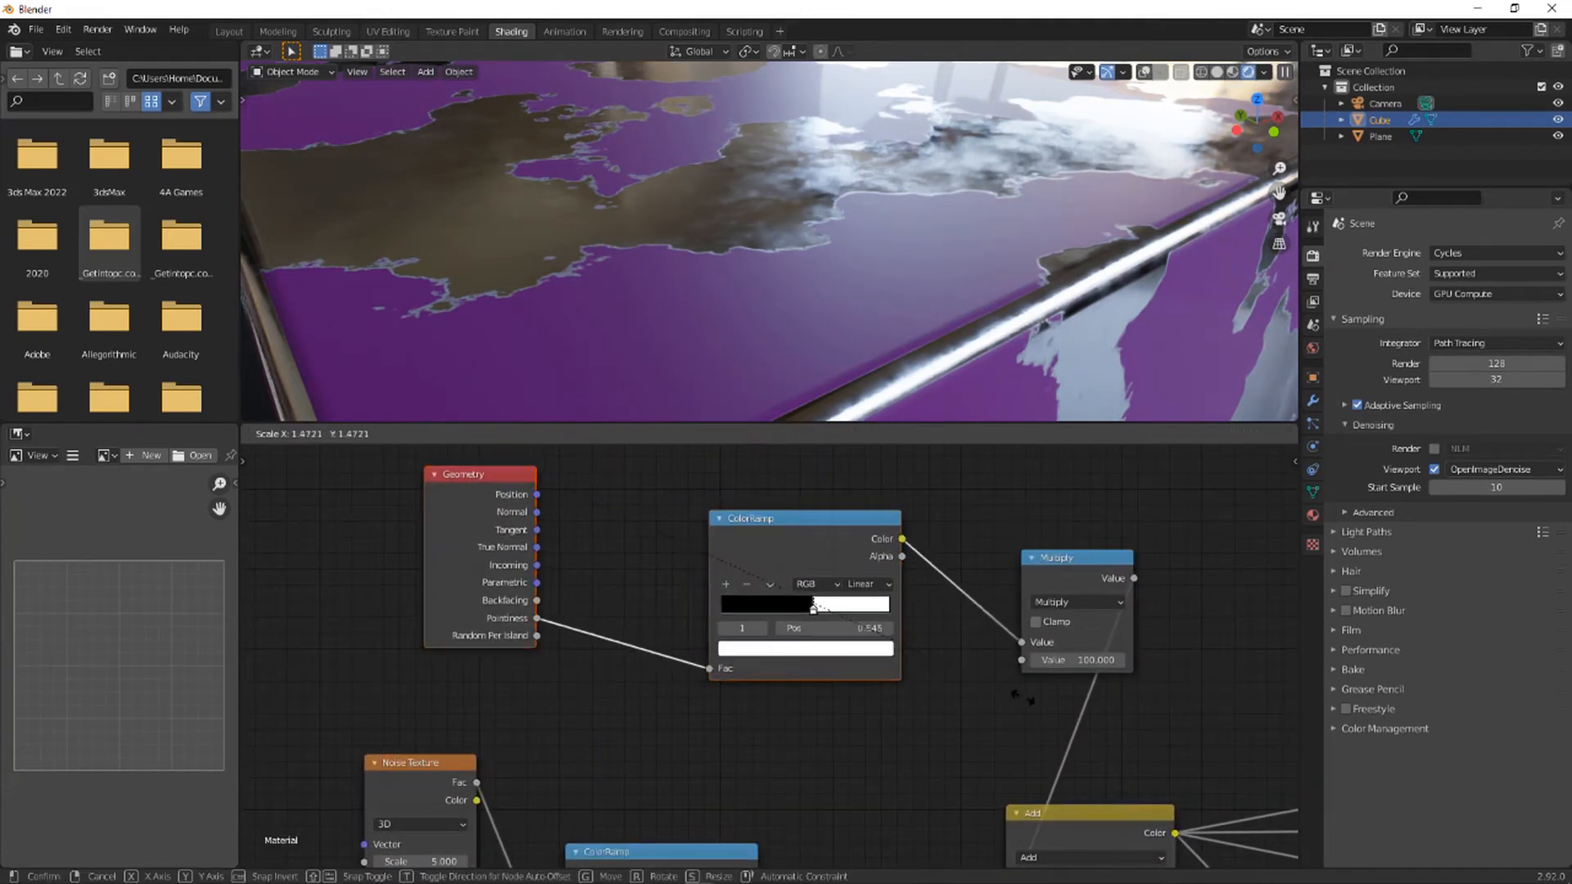
click(326, 681)
key(g)
click(925, 655)
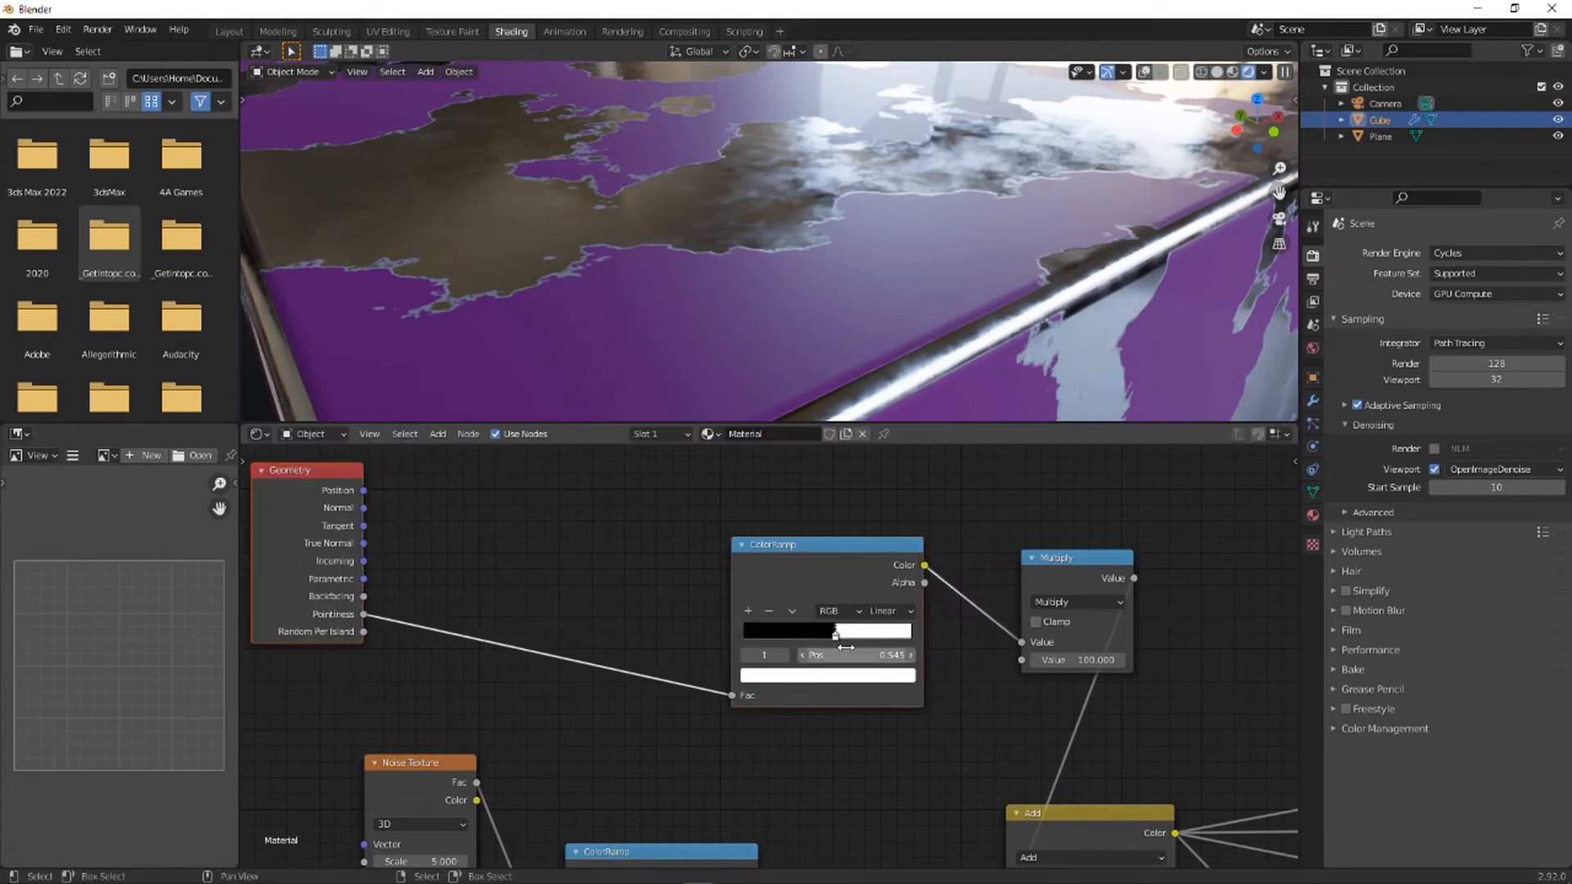
- Insert a MixRGB node on the link between the Geometry node's Pointiness and the edge-mask ColorRamp
middle_drag(610, 645, 756, 637)
scroll(758, 640, up, 3)
drag(527, 818, 457, 879)
key(shift+a)
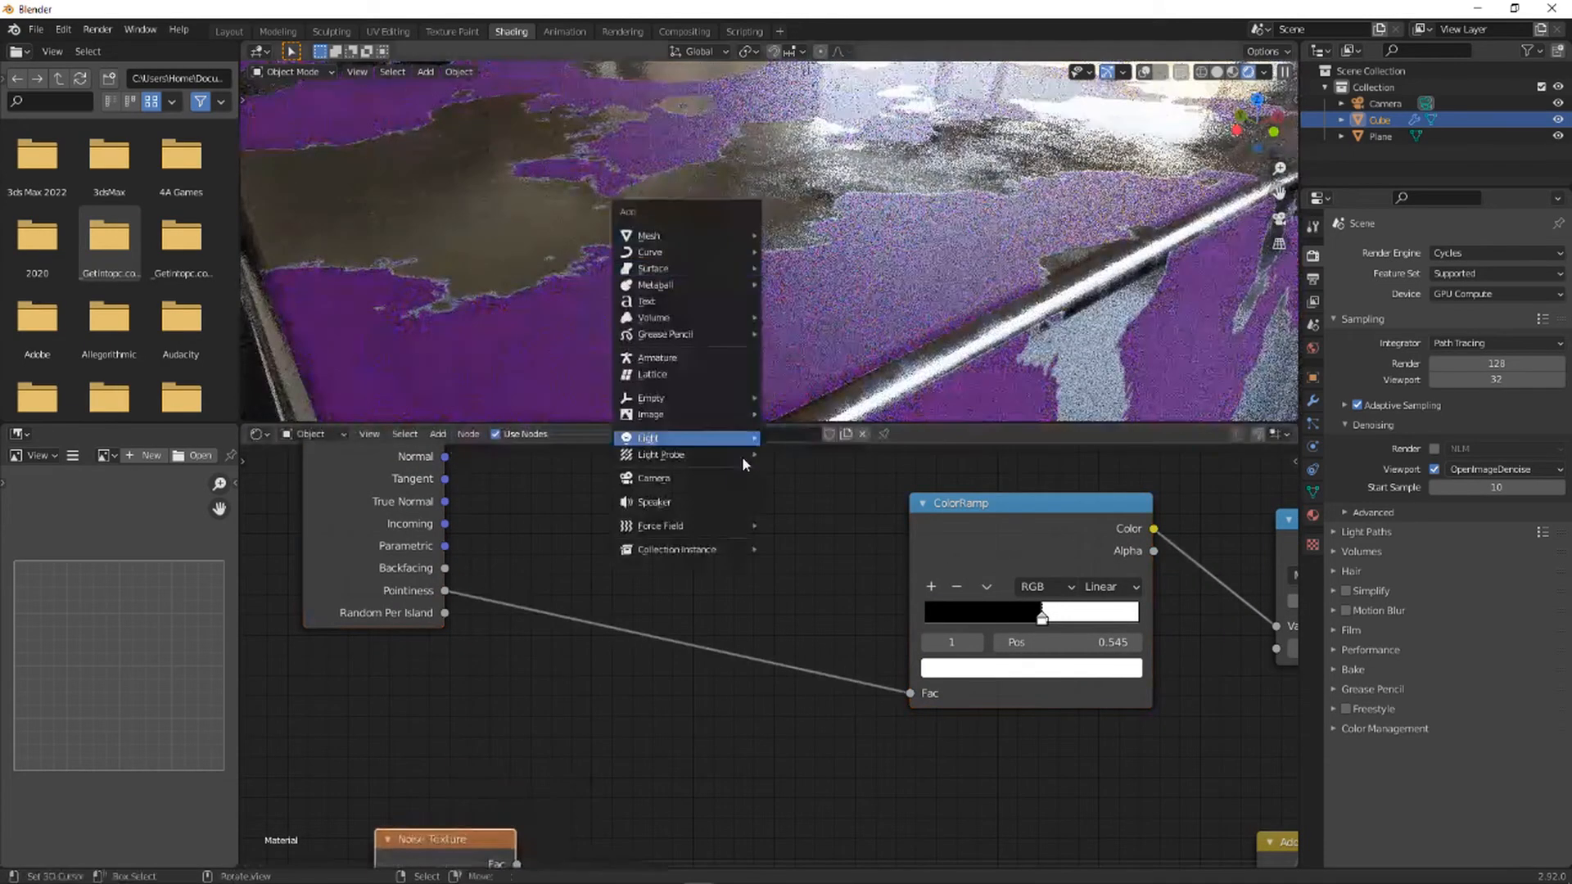
key(shift+a)
click(756, 586)
text(mix)
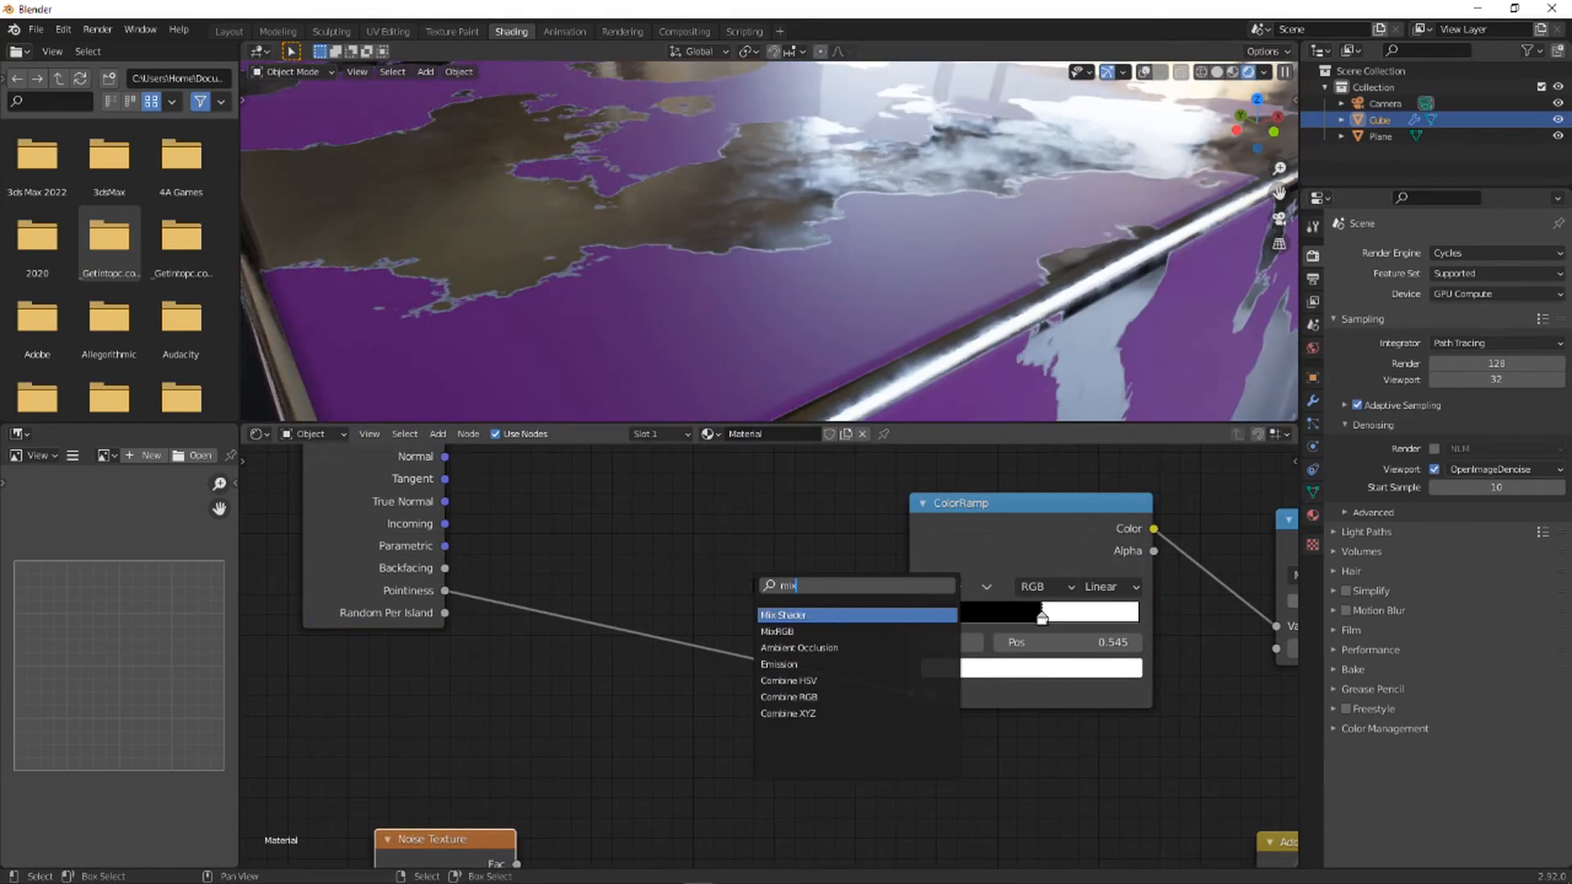
key(Down)
key(Return)
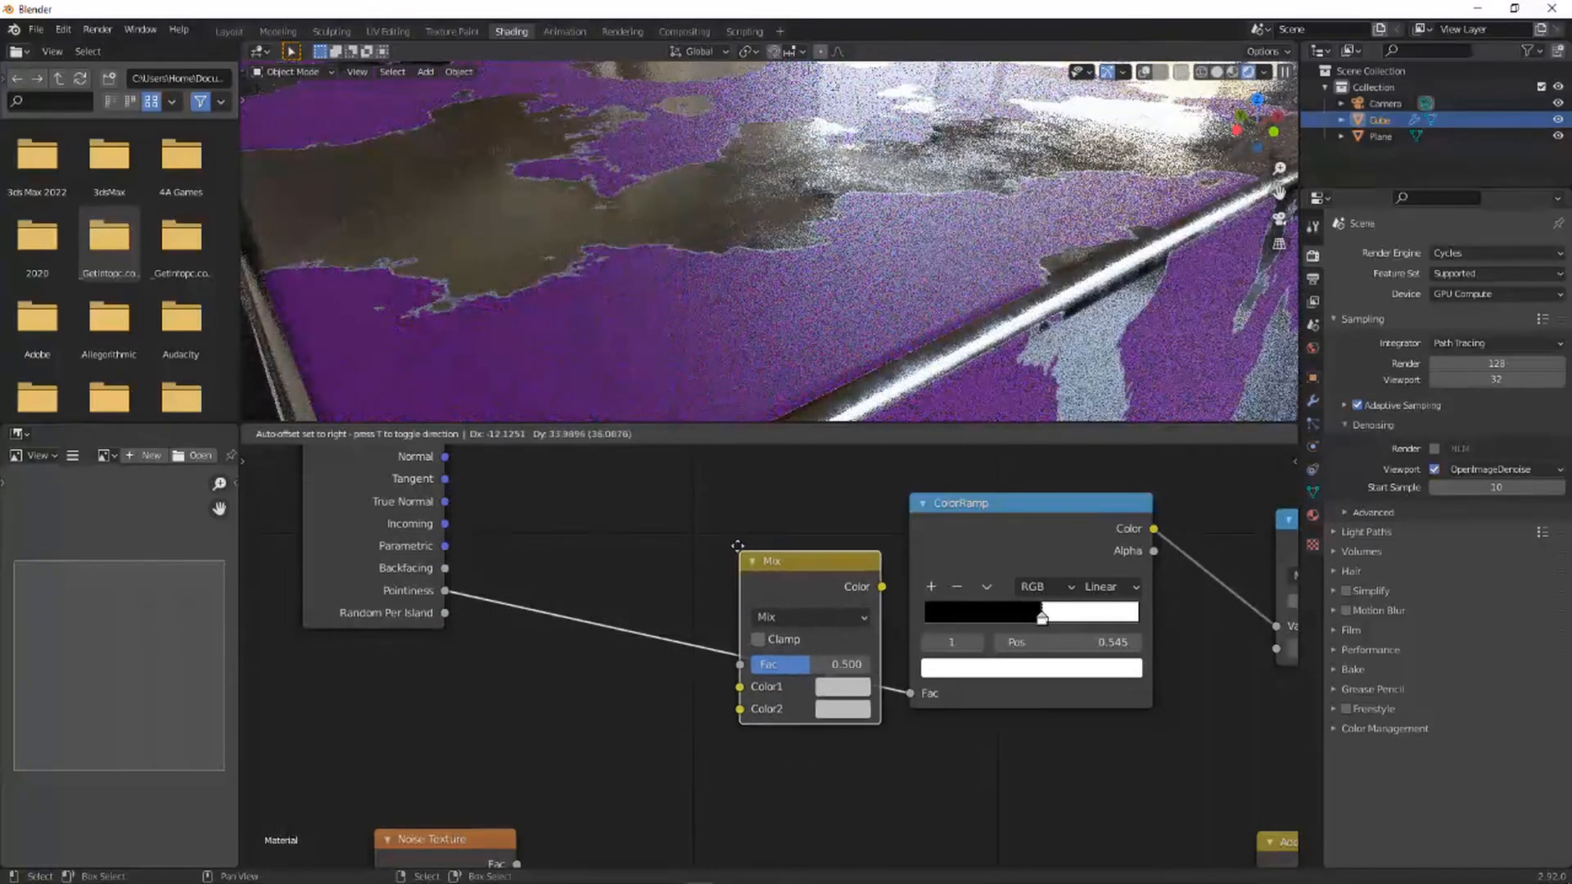
click(700, 646)
- Duplicate the Noise Texture node below the Geometry node and connect the copy's Fac to the new Mix node's Color2
middle_drag(605, 631, 868, 466)
drag(699, 729, 616, 822)
key(shift+d)
click(558, 579)
middle_drag(665, 552, 587, 628)
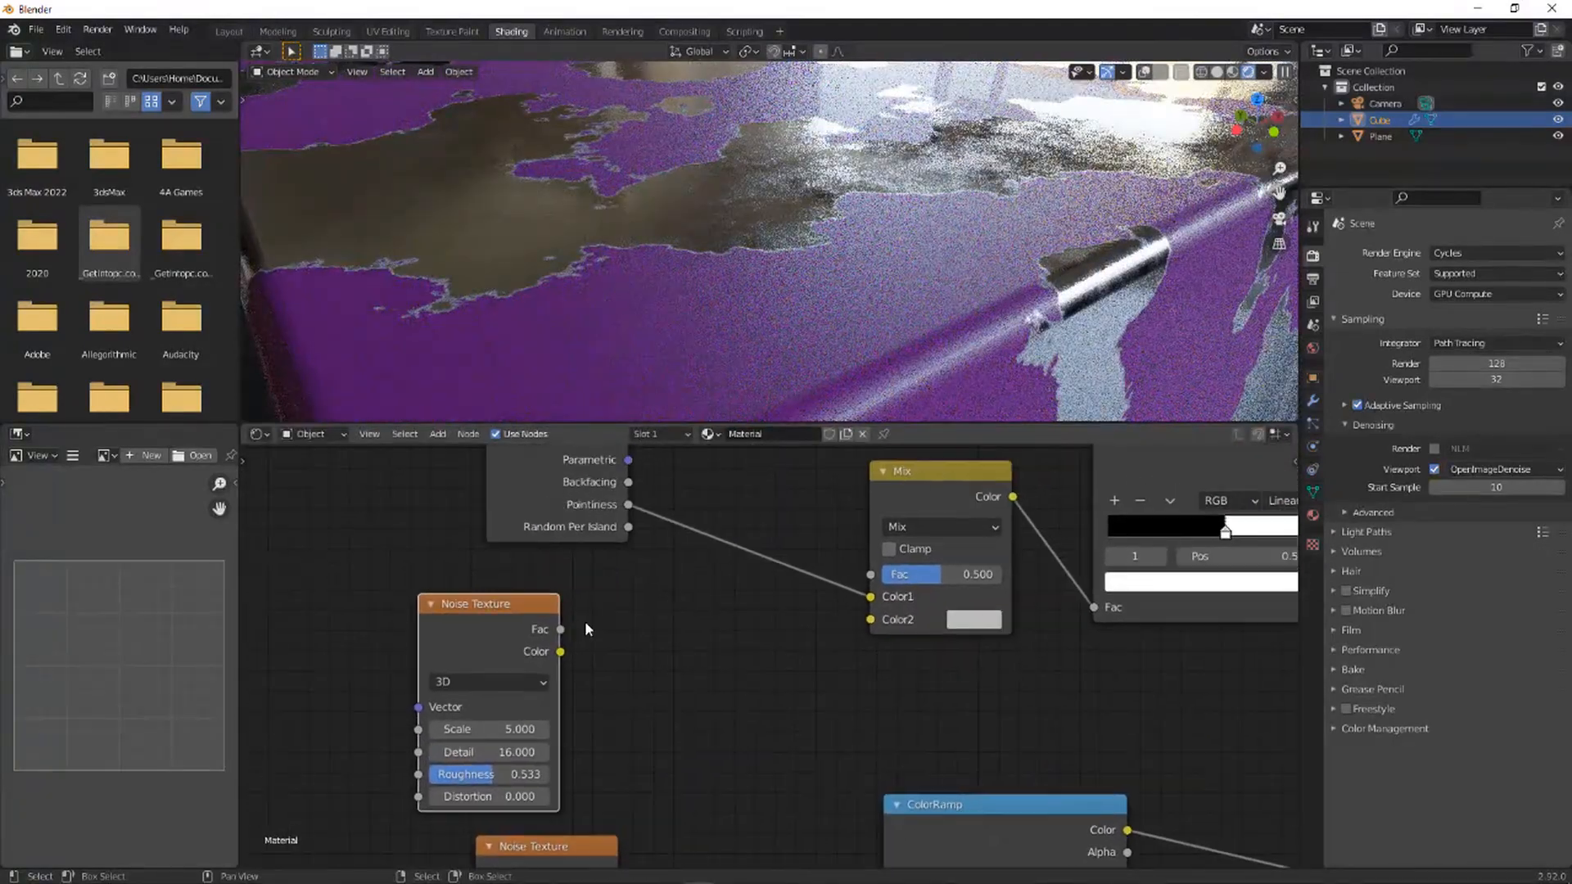
drag(560, 630, 881, 629)
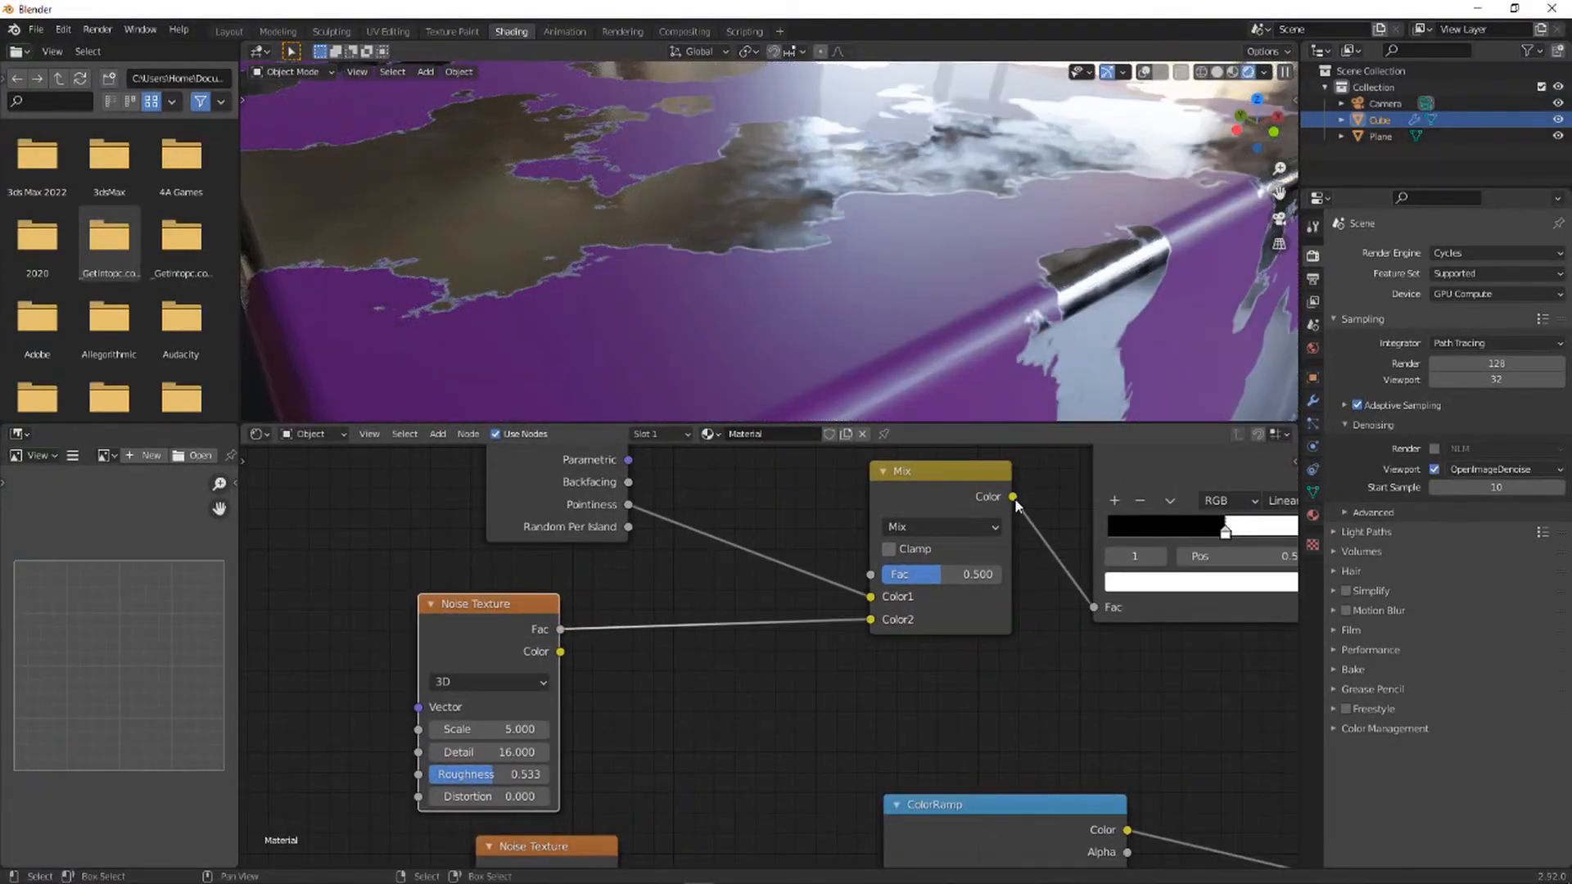
- Preview the edge-mask ColorRamp's output alone on the cube
middle_drag(987, 521, 816, 588)
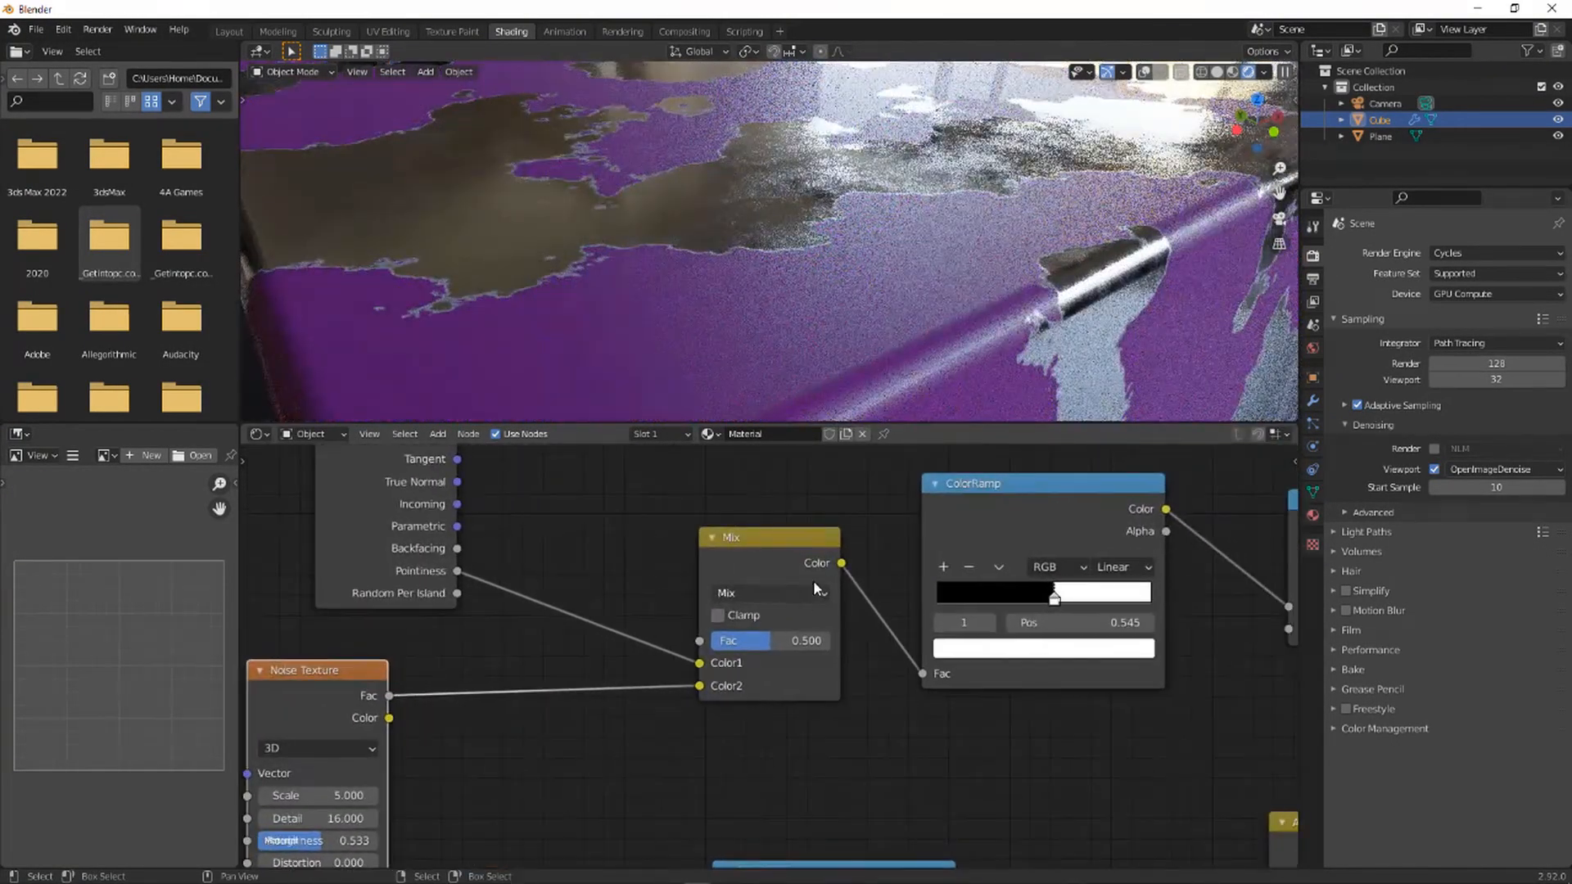
ctrl+shift+click(1037, 510)
middle_drag(944, 621, 912, 611)
scroll(1007, 565, down, 12)
scroll(967, 564, up, 5)
scroll(884, 532, down, 1)
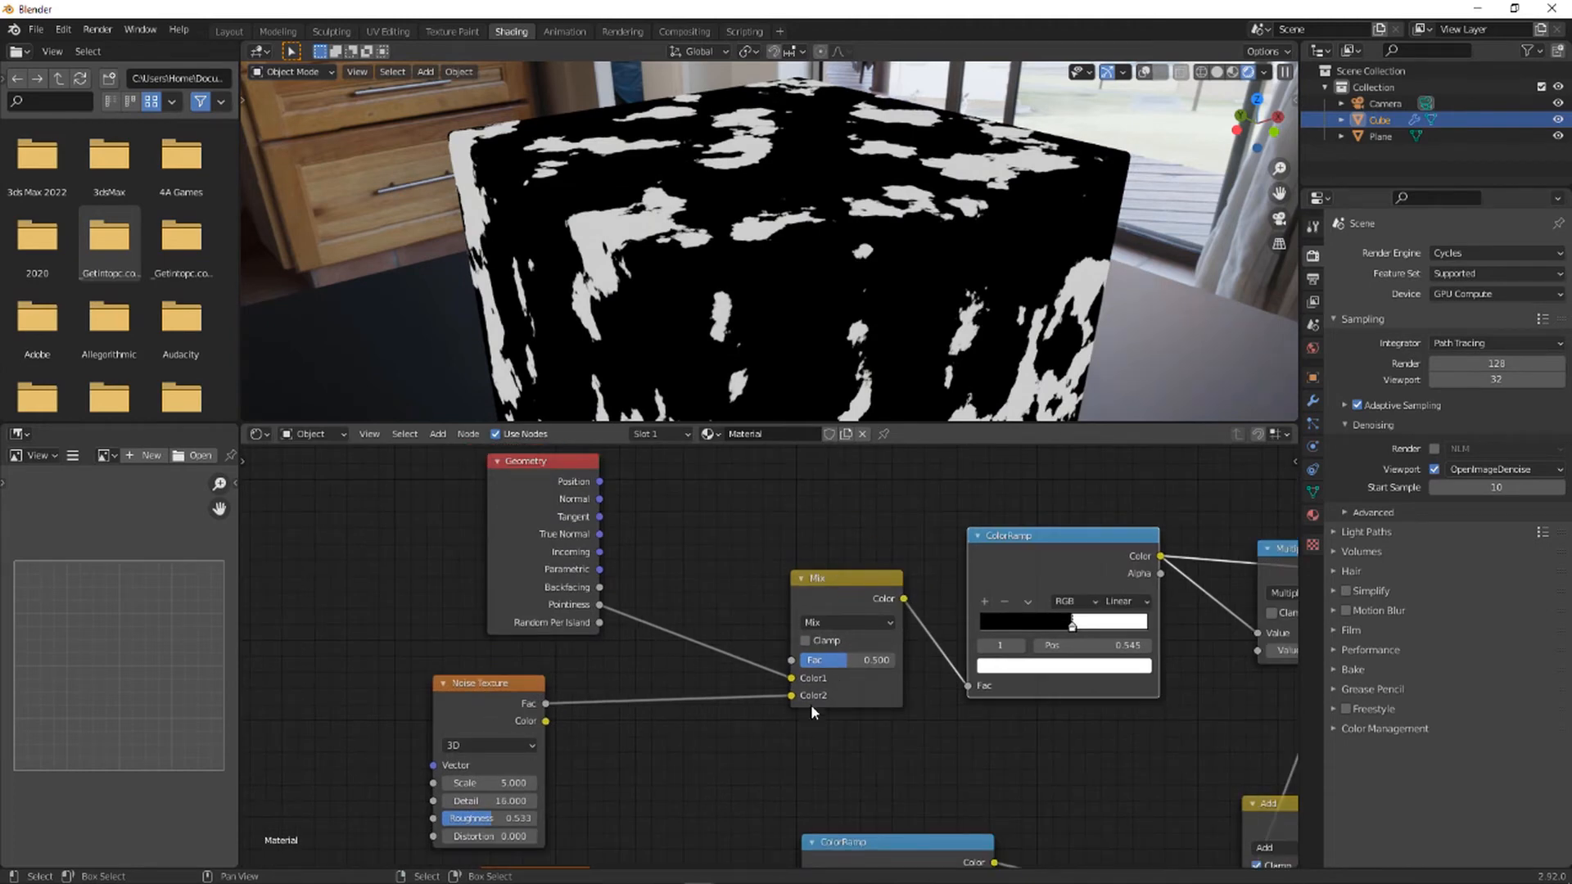
- Try a Fac of 0 on the pointiness Mix node, and settle on 0.01
key(Return)
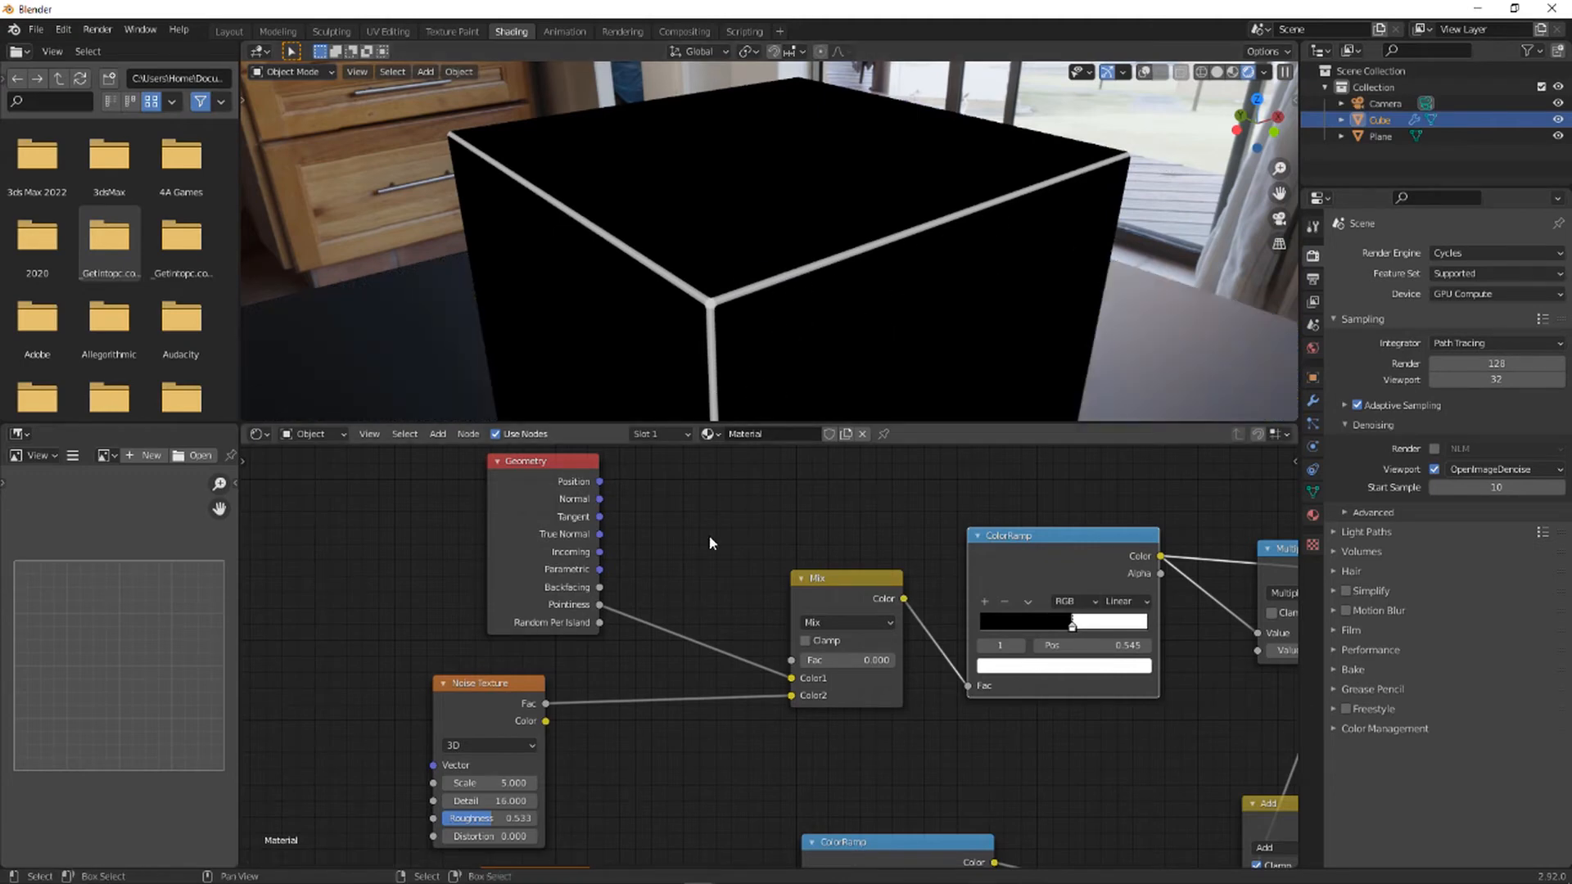
scroll(730, 664, up, 2)
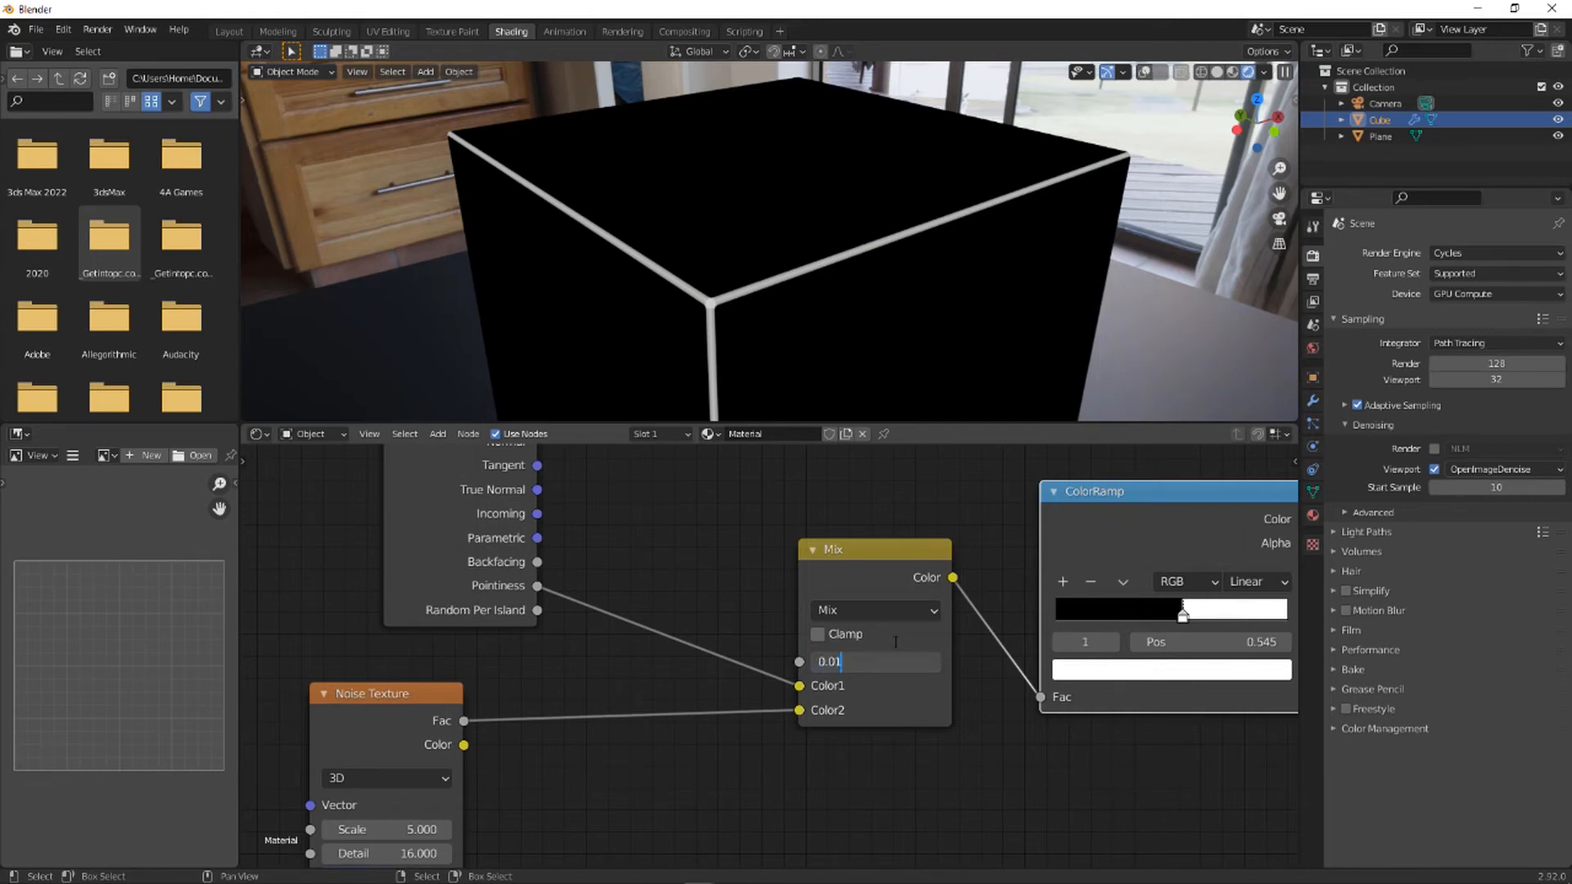
key(Return)
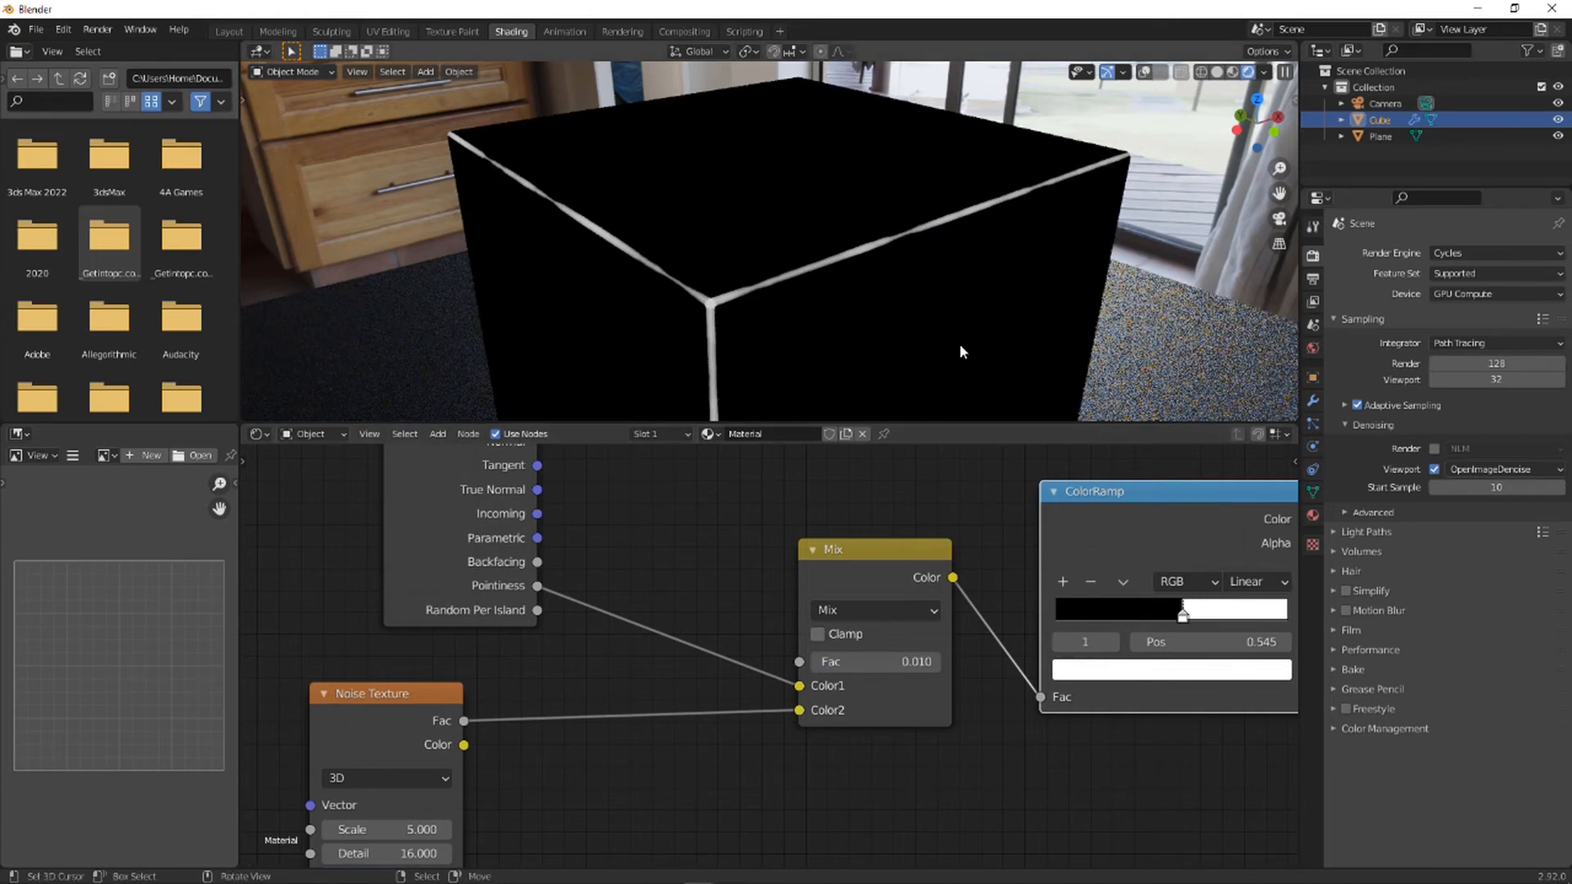
- Set the Scale of the Noise Texture feeding the pointiness Mix node to 150 with the cube's edges in close view
scroll(962, 322, up, 4)
middle_drag(560, 683, 688, 565)
click(491, 703)
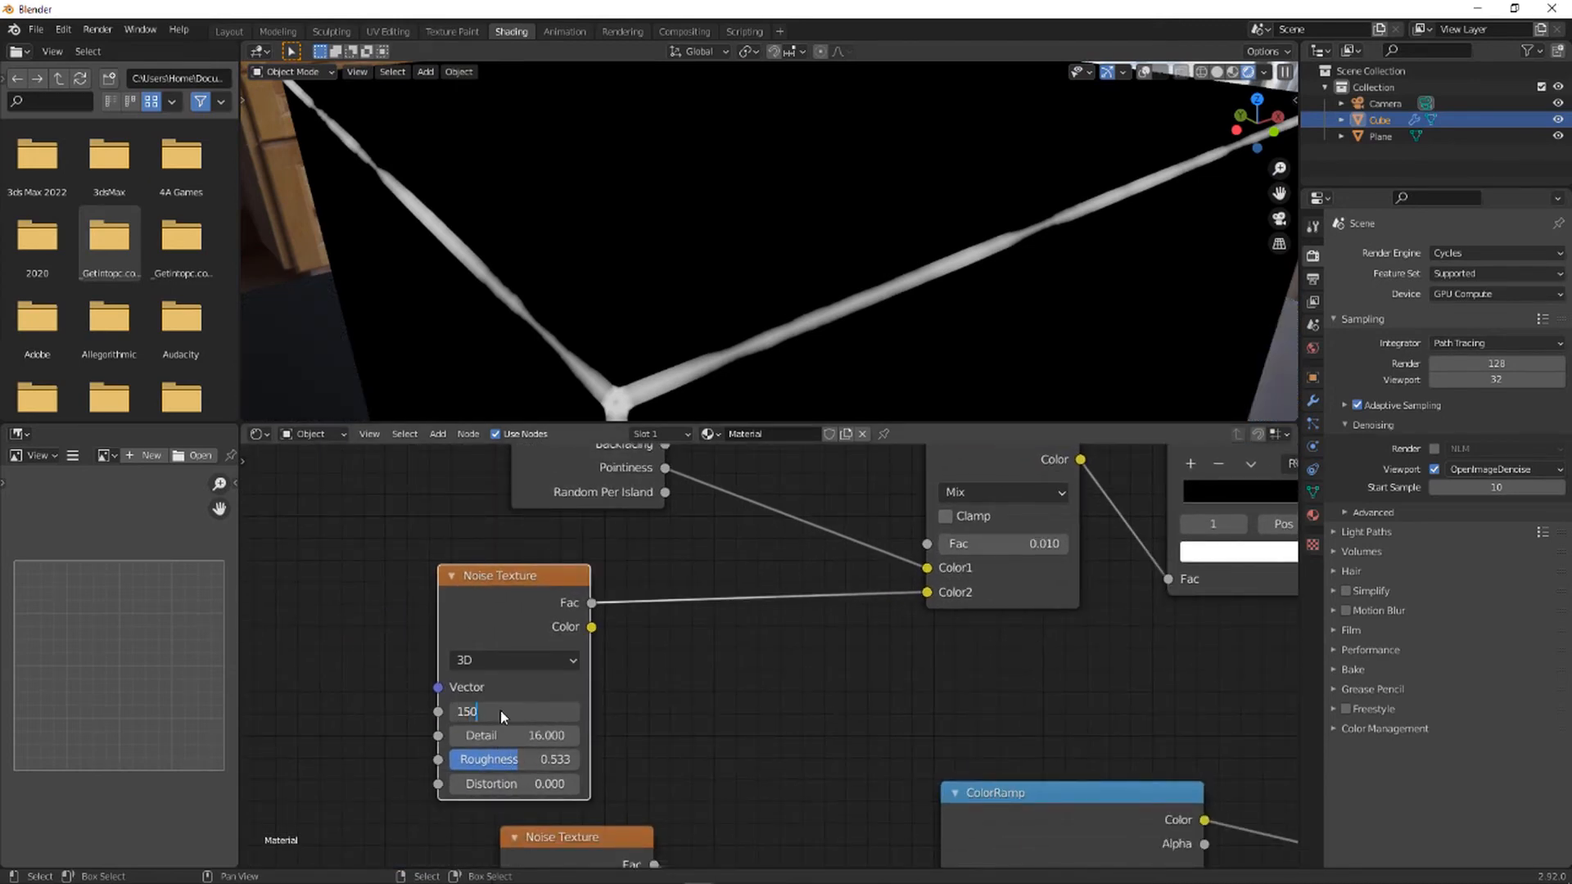
text(150)
key(Return)
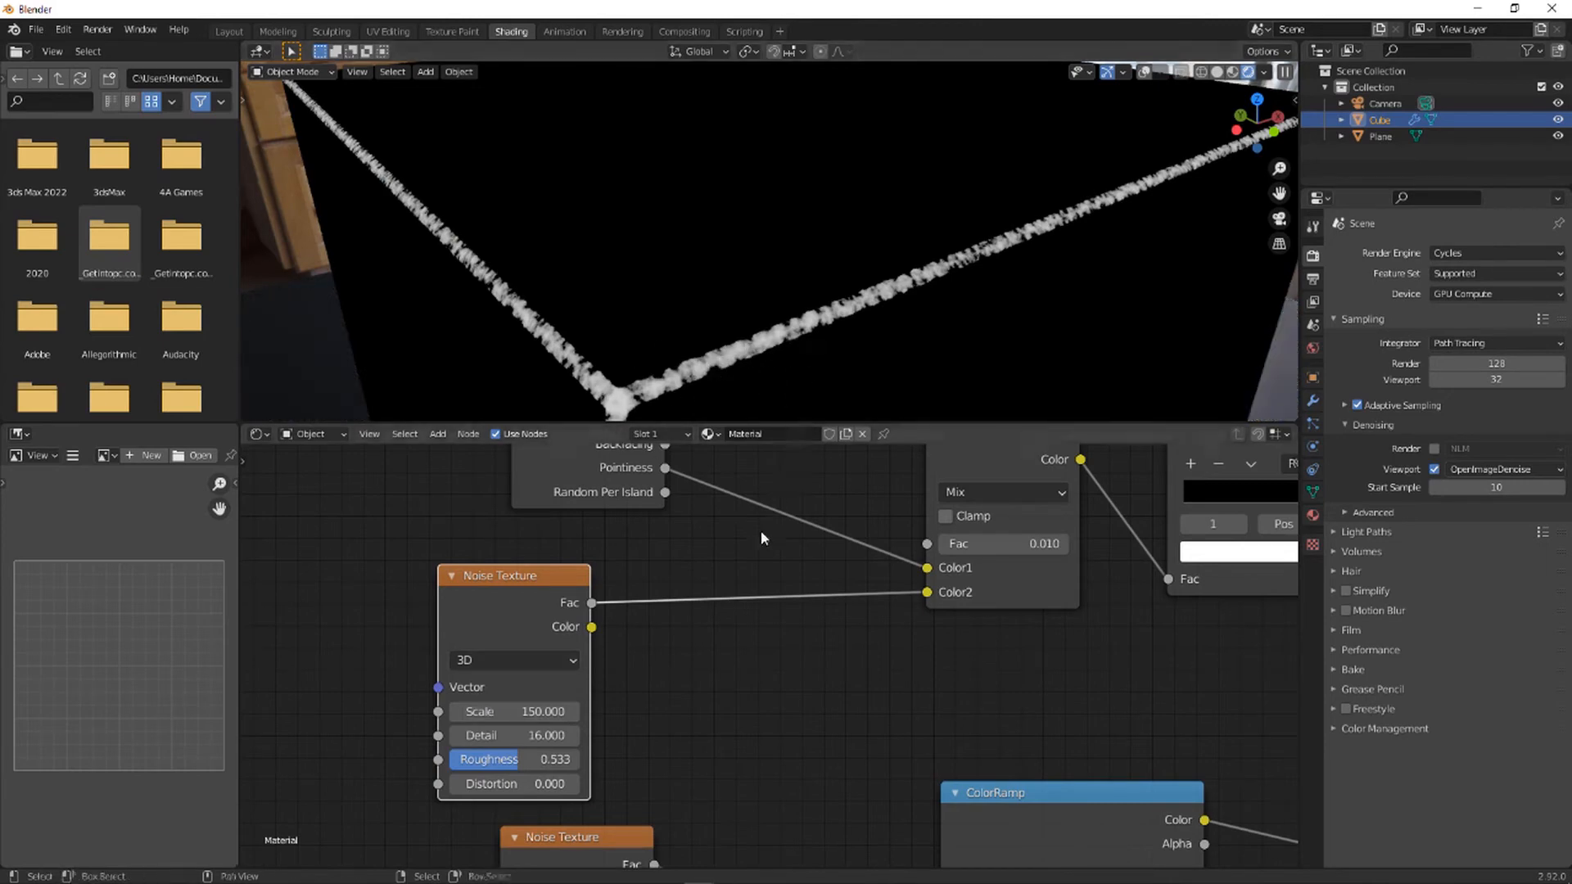
- Raise the edge Noise Texture's Scale to 250
scroll(666, 593, up, 1)
middle_drag(601, 663, 658, 617)
scroll(659, 623, up, 1)
click(547, 670)
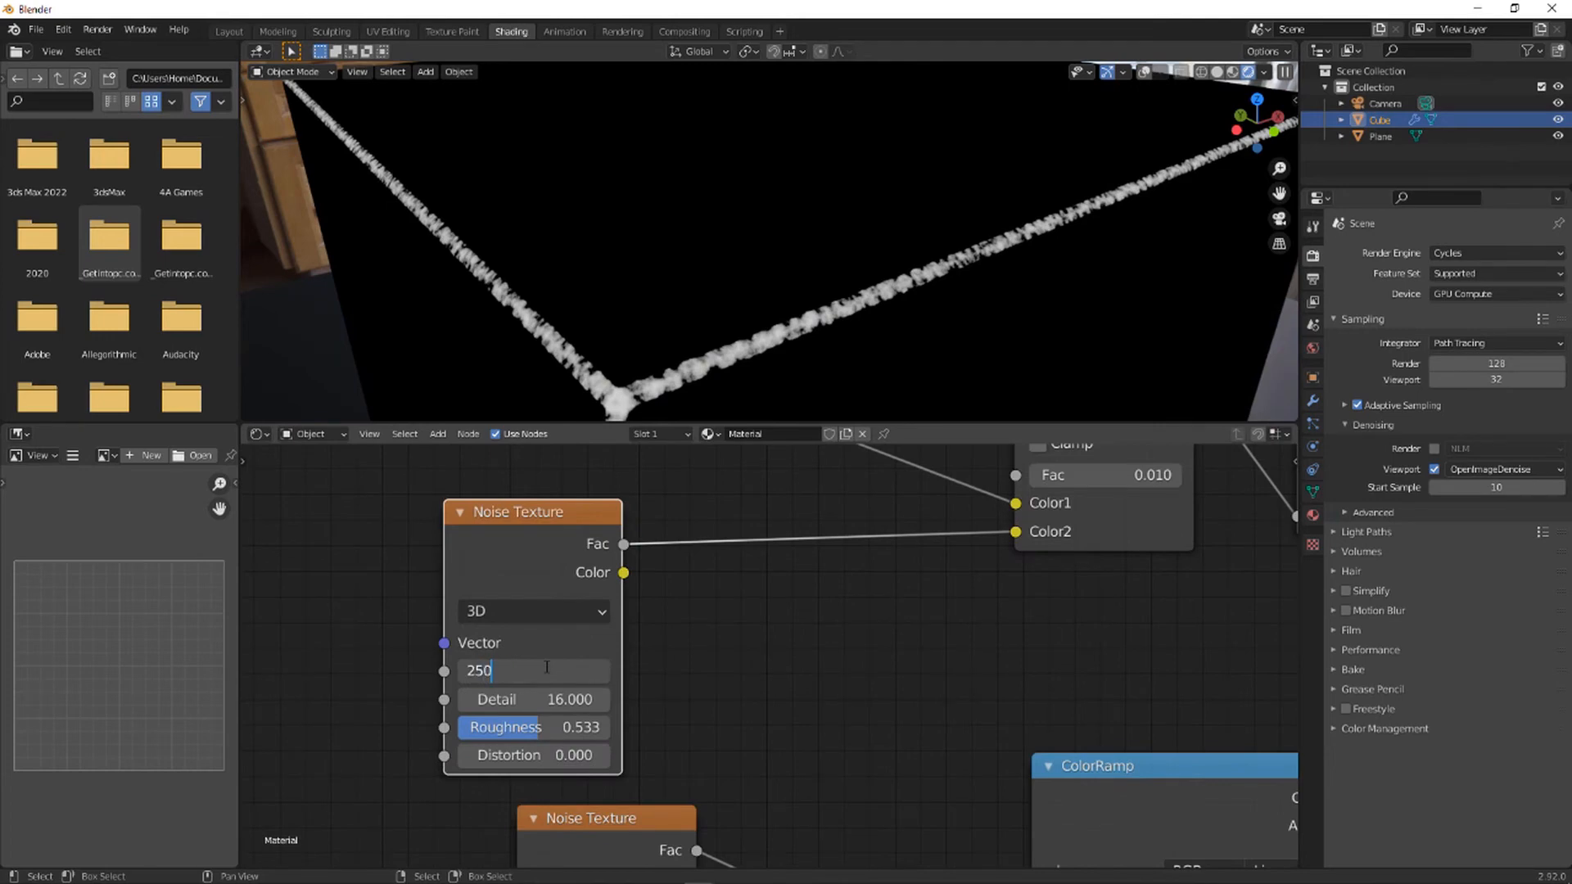
text(250)
key(Return)
- Switch the preview back to the Principled BSDF and inspect the worn edge of the cube up close
middle_drag(973, 606, 642, 782)
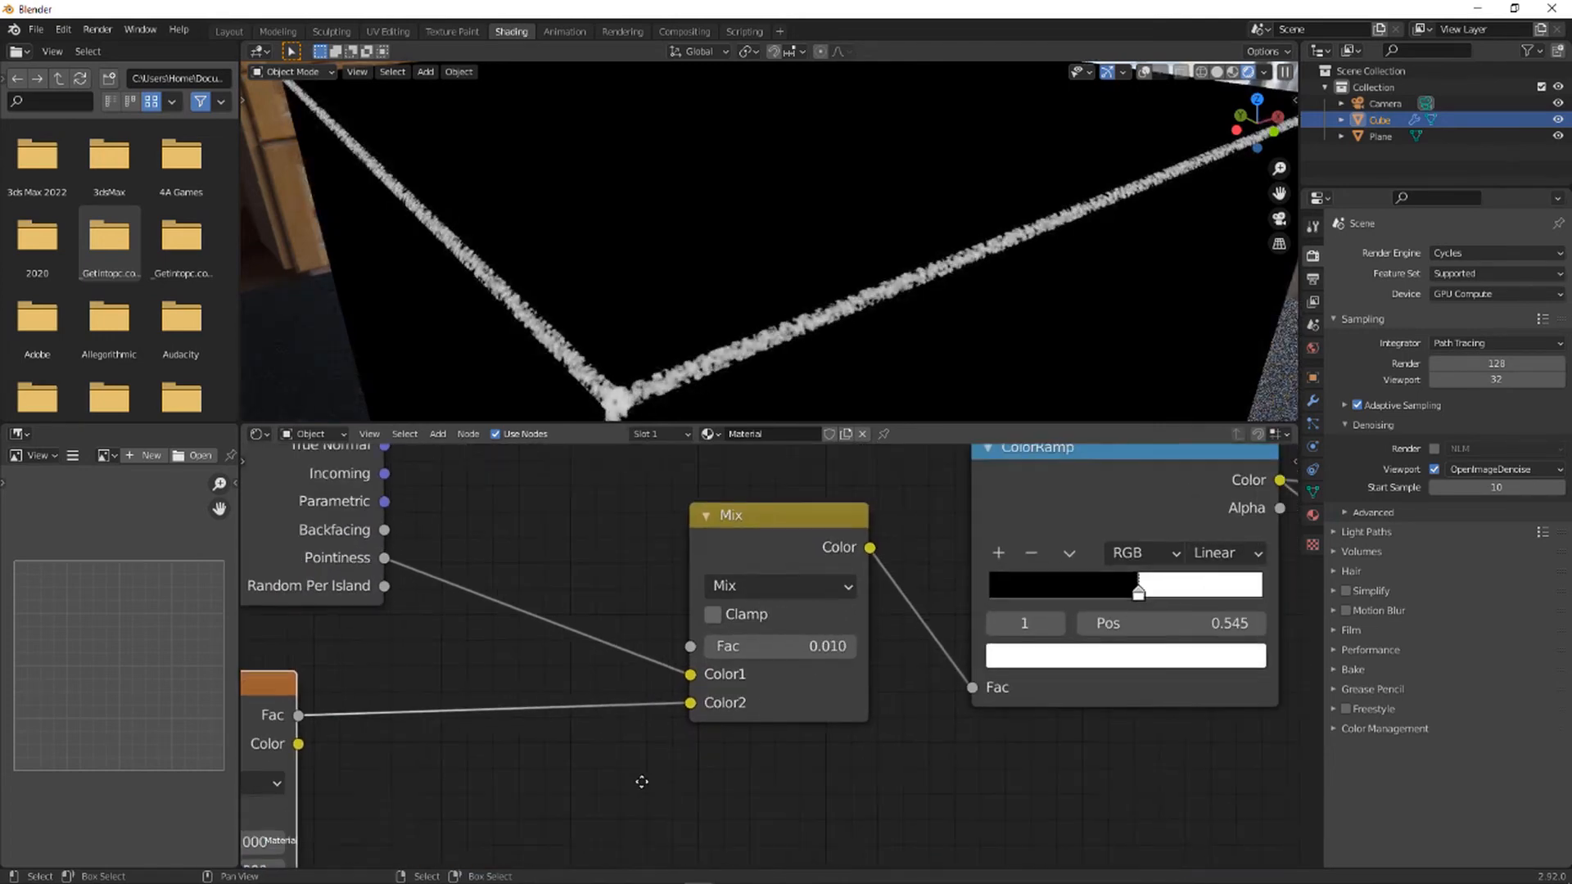
scroll(926, 646, down, 4)
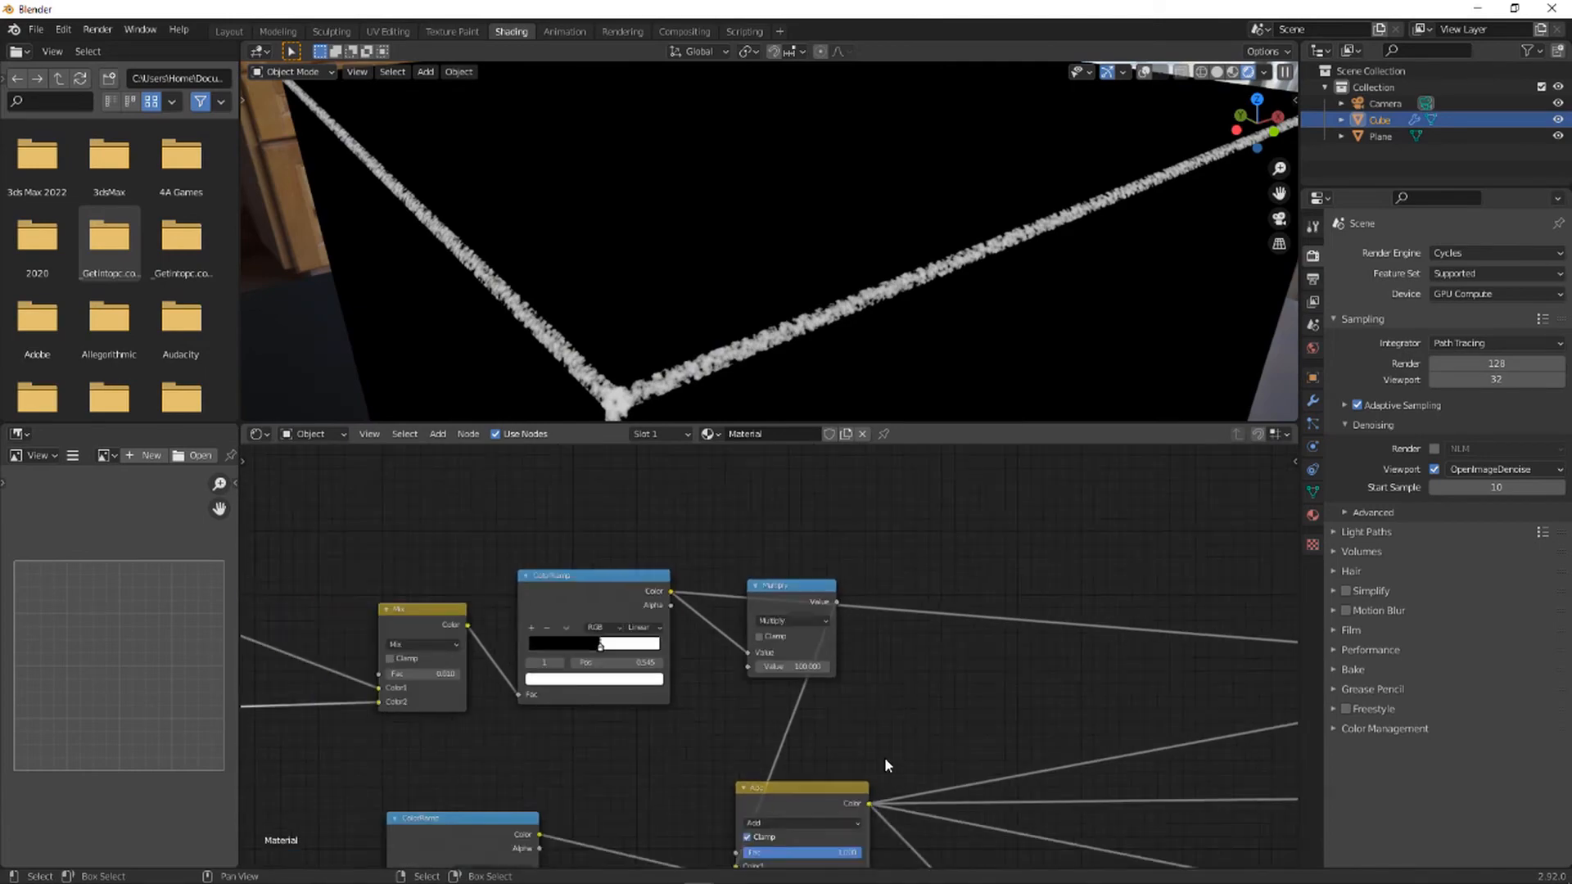
scroll(988, 745, down, 2)
middle_drag(987, 745, 494, 702)
middle_drag(936, 629, 673, 603)
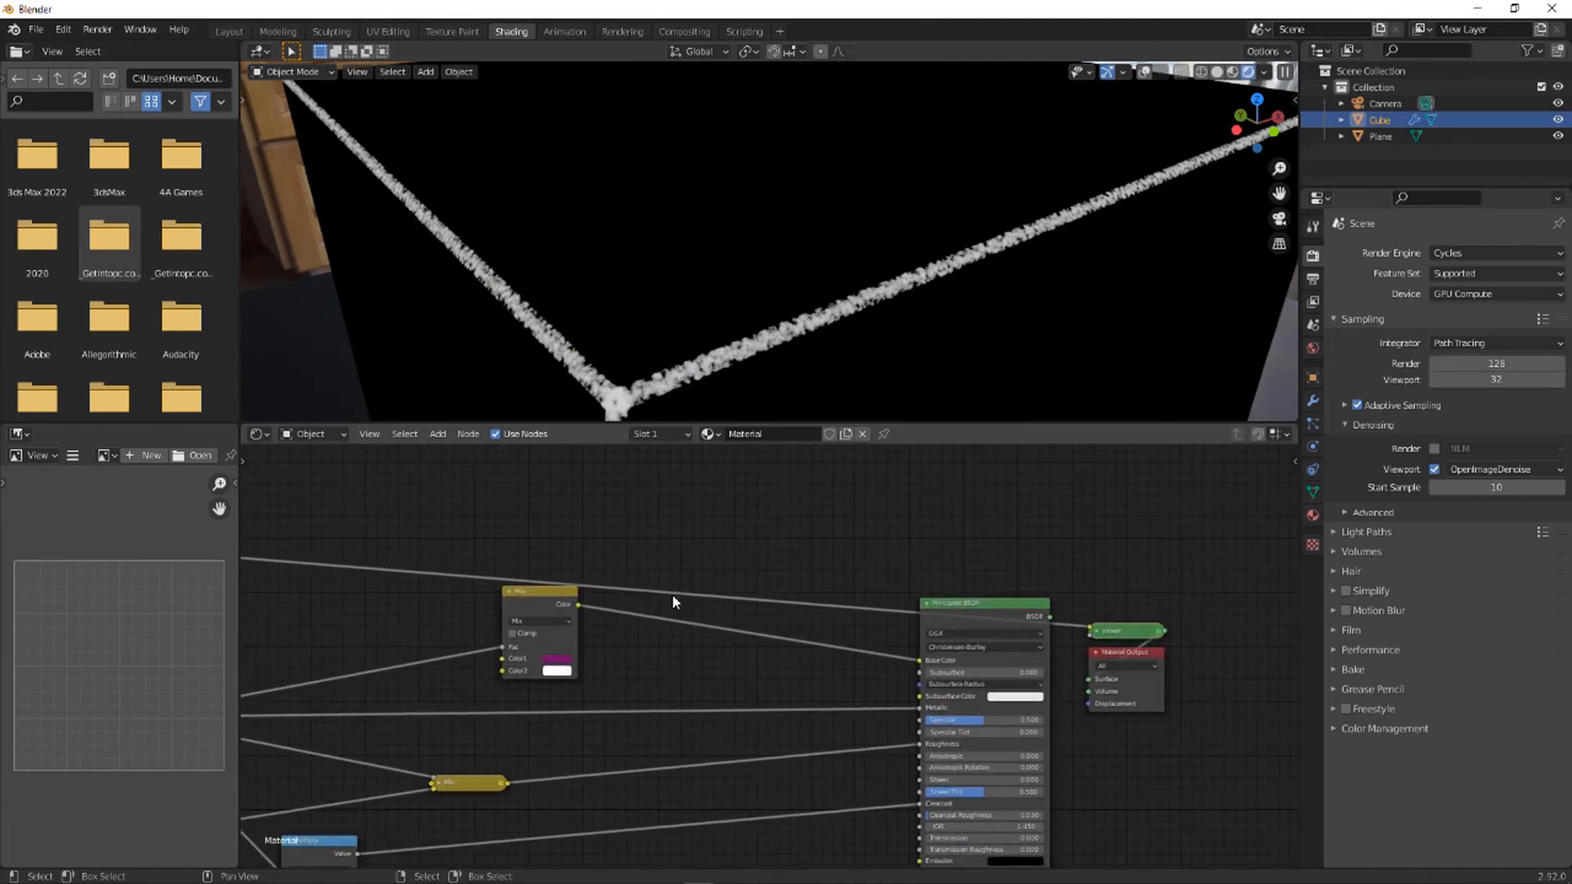
ctrl+shift+click(977, 622)
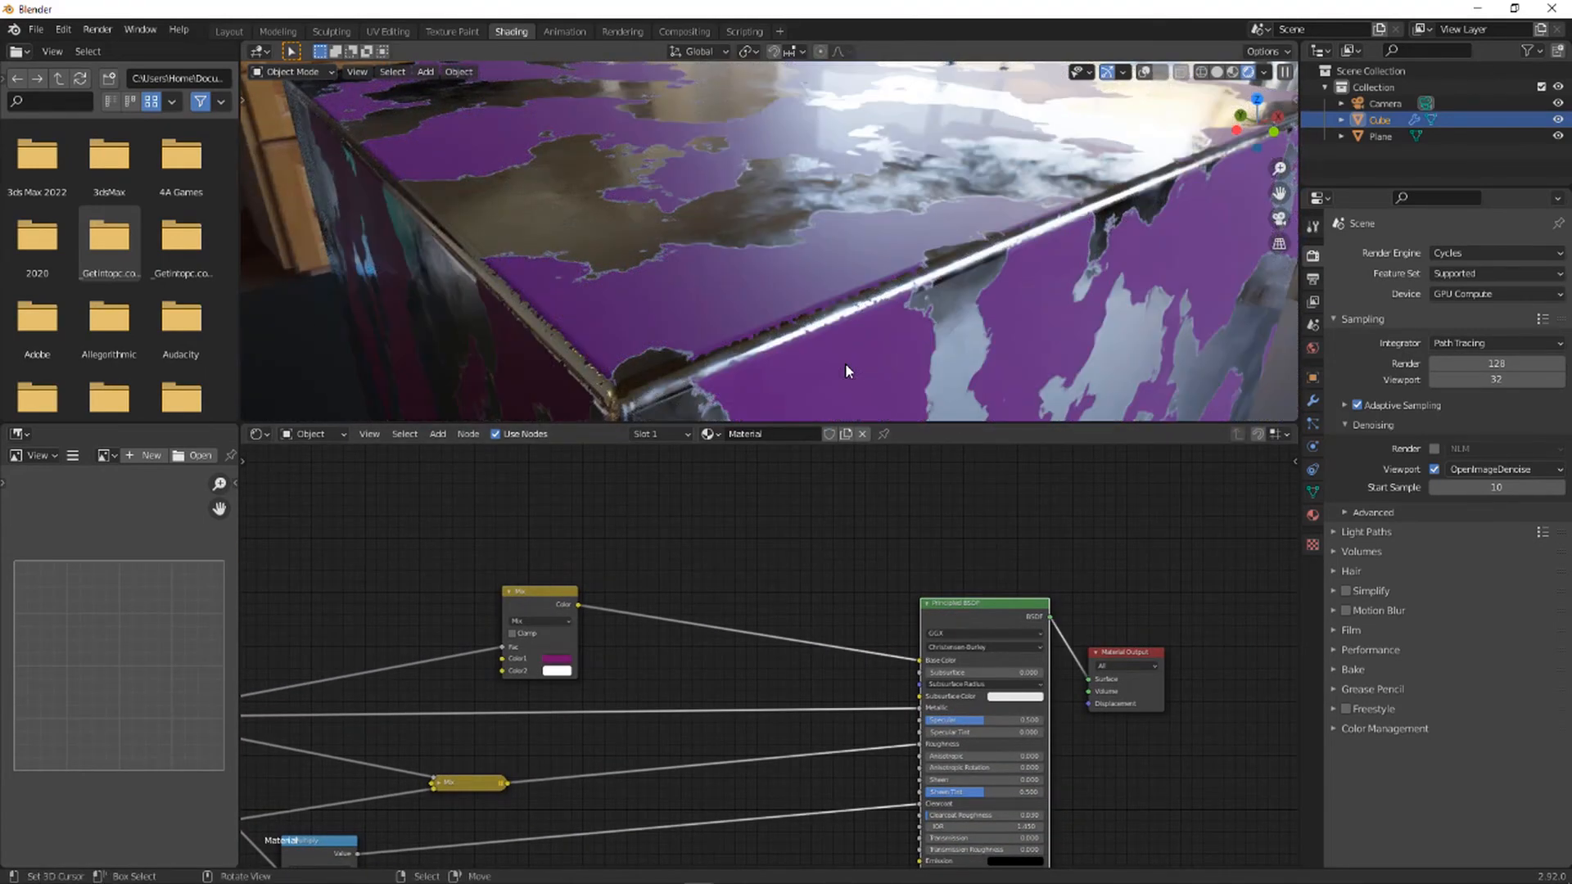
scroll(845, 362, up, 3)
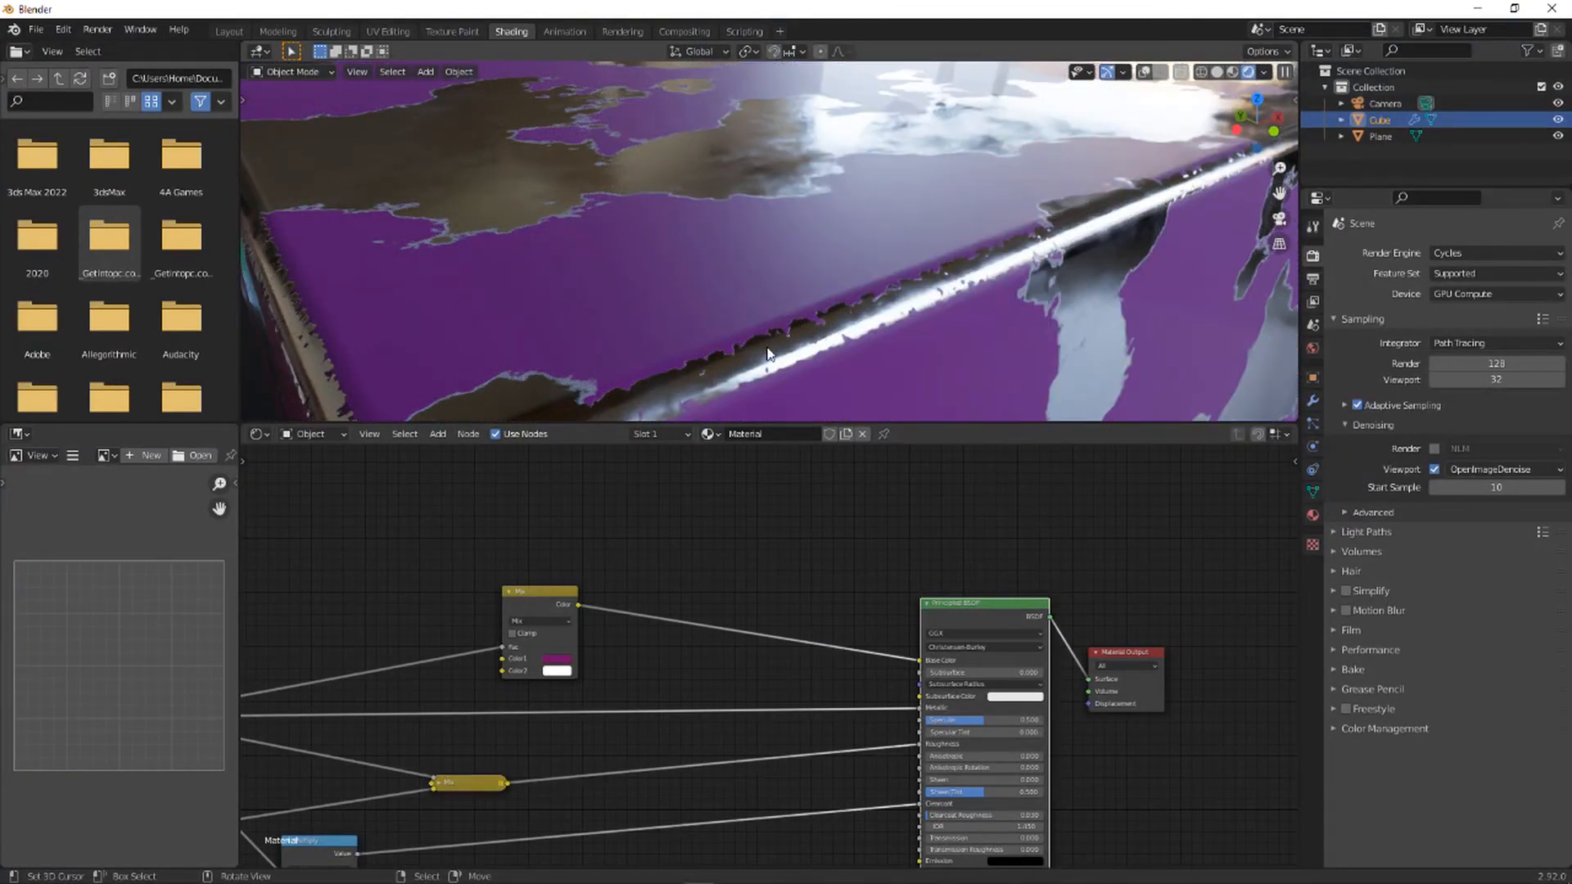
- Try a Scale of 5000 on the edge Noise Texture and reduce it to 500
middle_drag(550, 644, 1177, 672)
scroll(543, 625, up, 4)
middle_drag(679, 608, 973, 641)
scroll(638, 562, up, 2)
middle_drag(639, 561, 775, 603)
scroll(775, 602, up, 5)
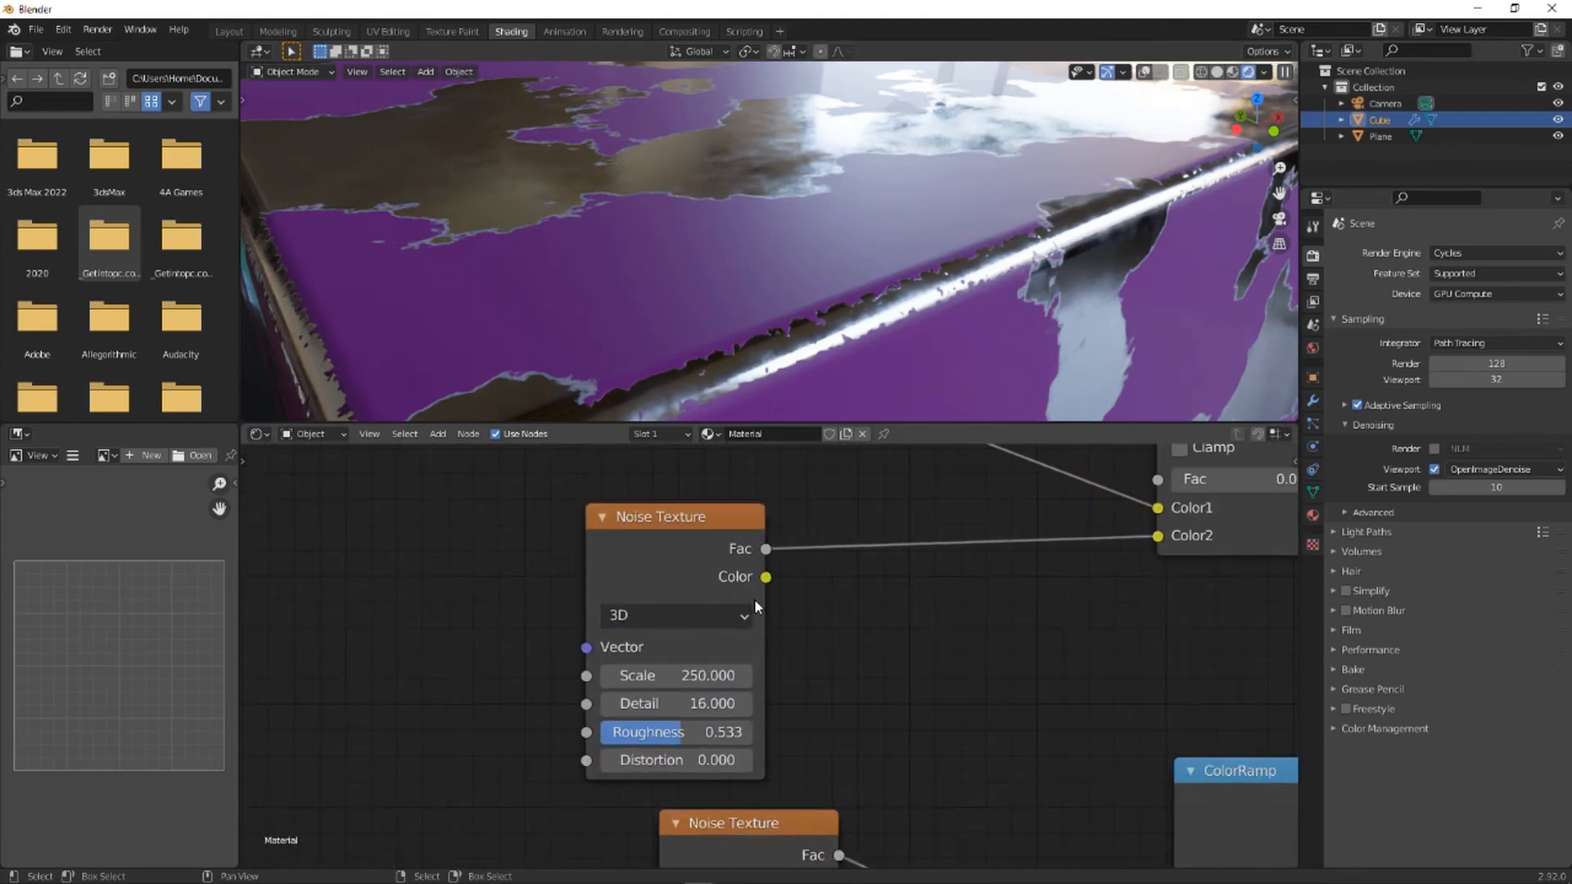
click(686, 675)
text(5000)
key(BackSpace)
key(BackSpace)
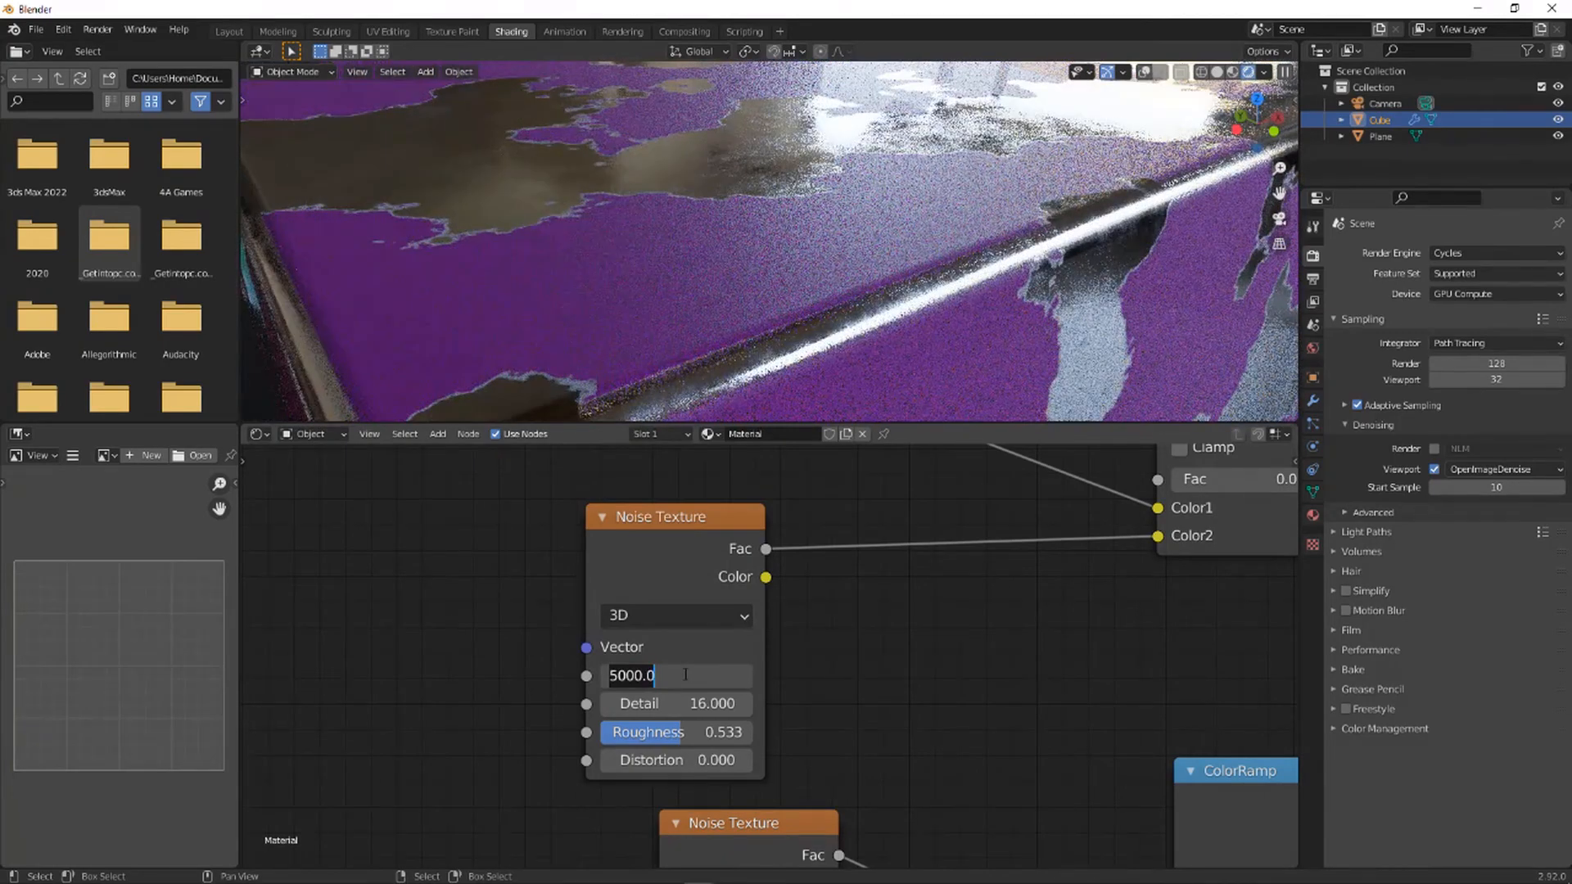
text(0)
key(Return)
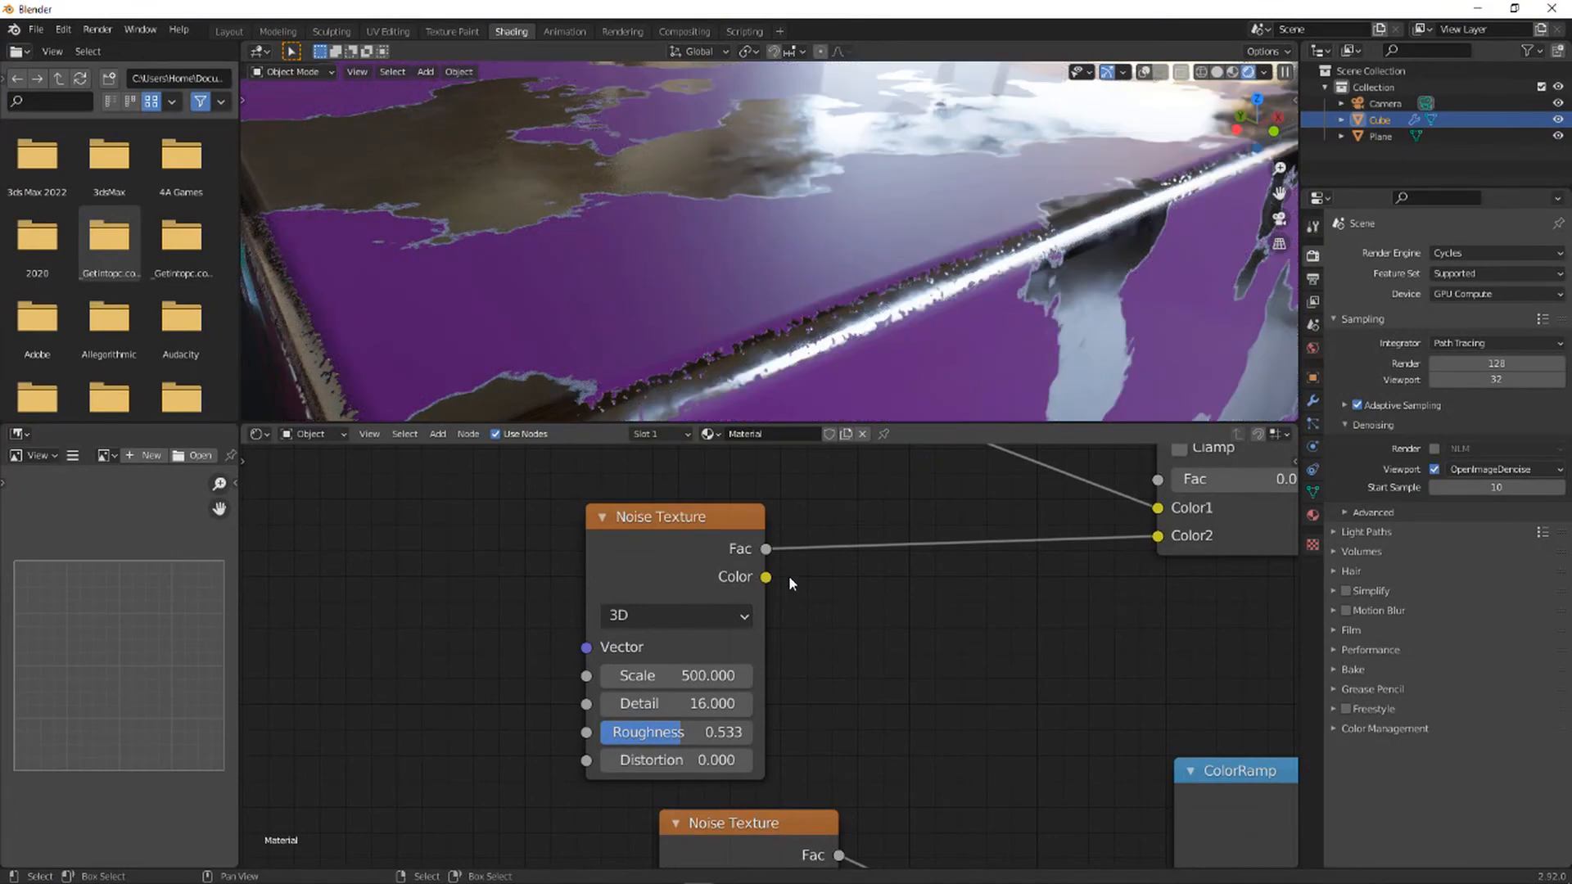
- Set the edge Noise Texture's Scale to 300 and inspect the whole cube
click(668, 676)
text(300)
key(Return)
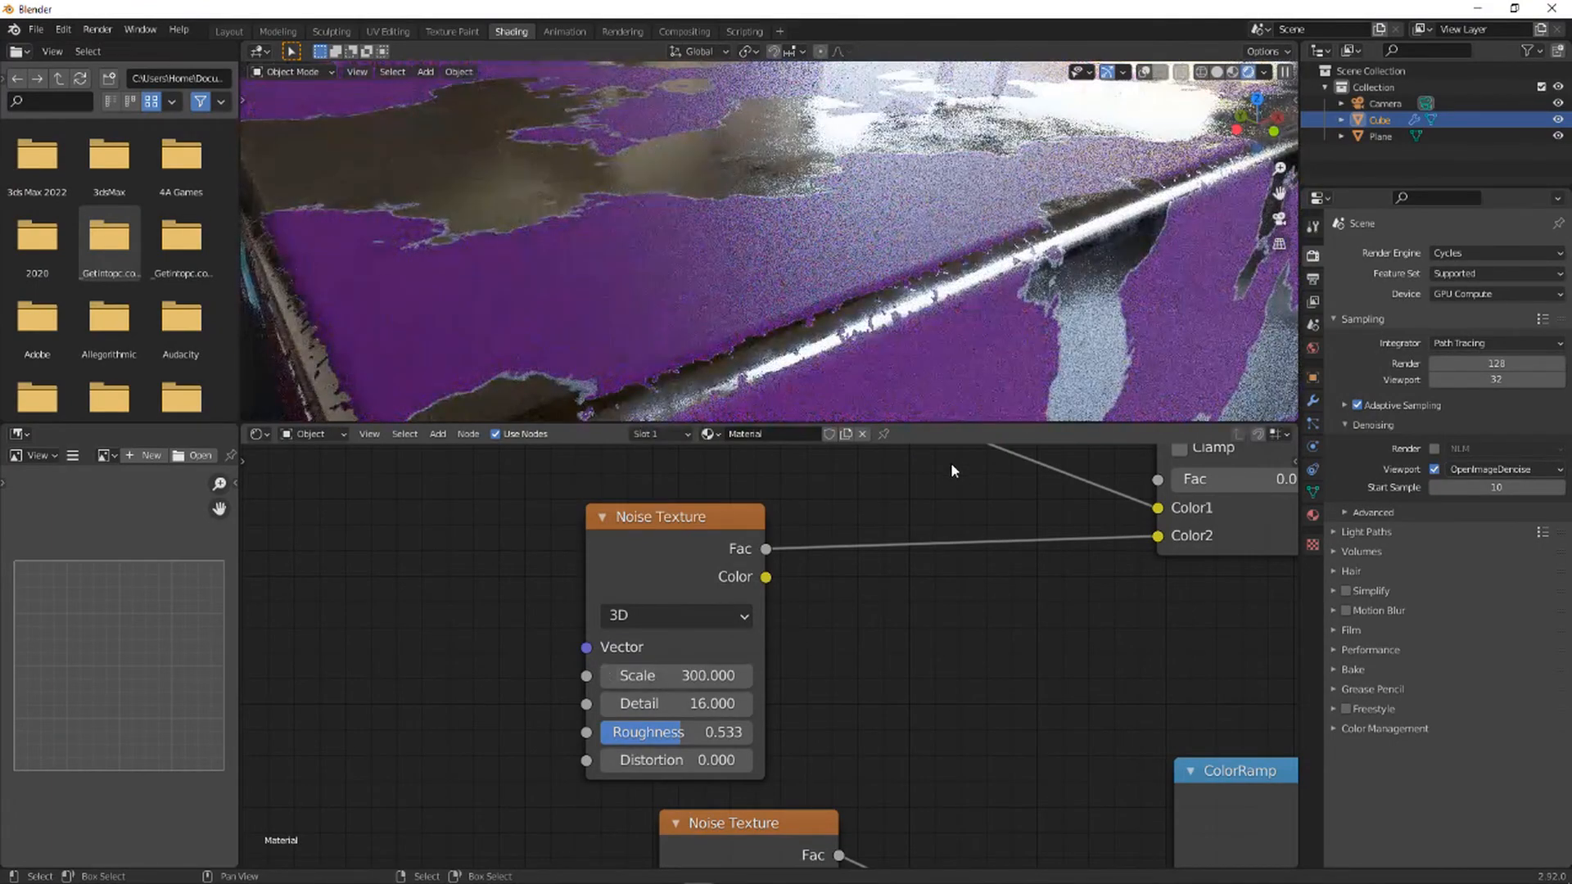
scroll(1003, 312, down, 6)
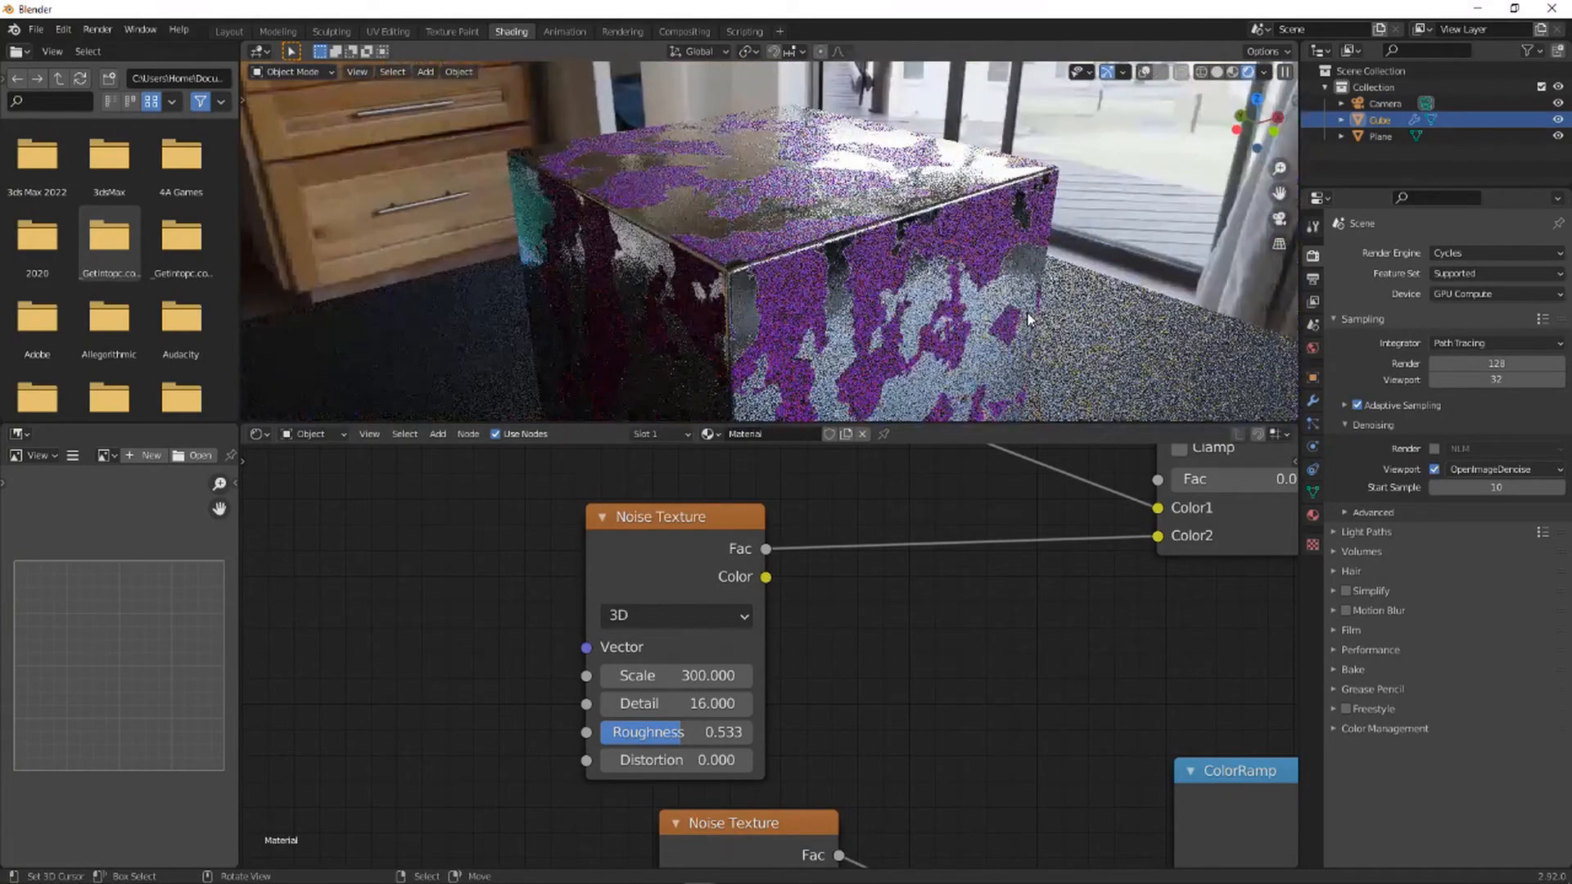
middle_drag(1030, 306, 843, 257)
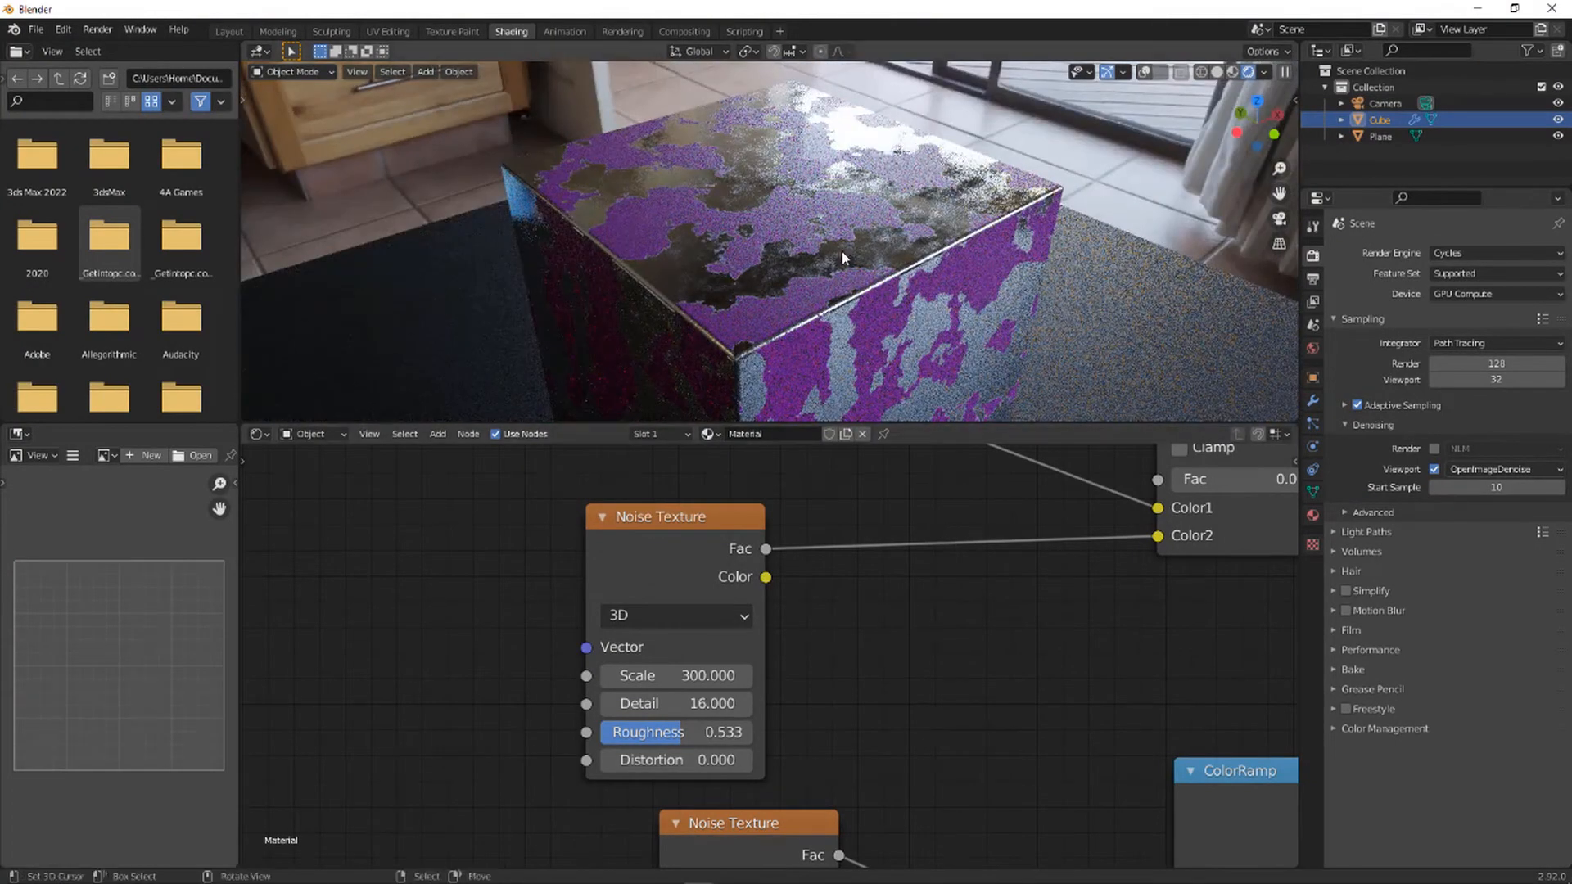
- On the paint-chip noise ColorRamp, move the white stop to 0.632 with the black stop just below it, and inspect the cube's sides and edges
scroll(983, 611, down, 2)
middle_drag(982, 611, 804, 441)
scroll(736, 679, up, 4)
scroll(761, 685, down, 9)
scroll(651, 655, up, 5)
middle_drag(651, 655, 799, 577)
scroll(799, 577, up, 5)
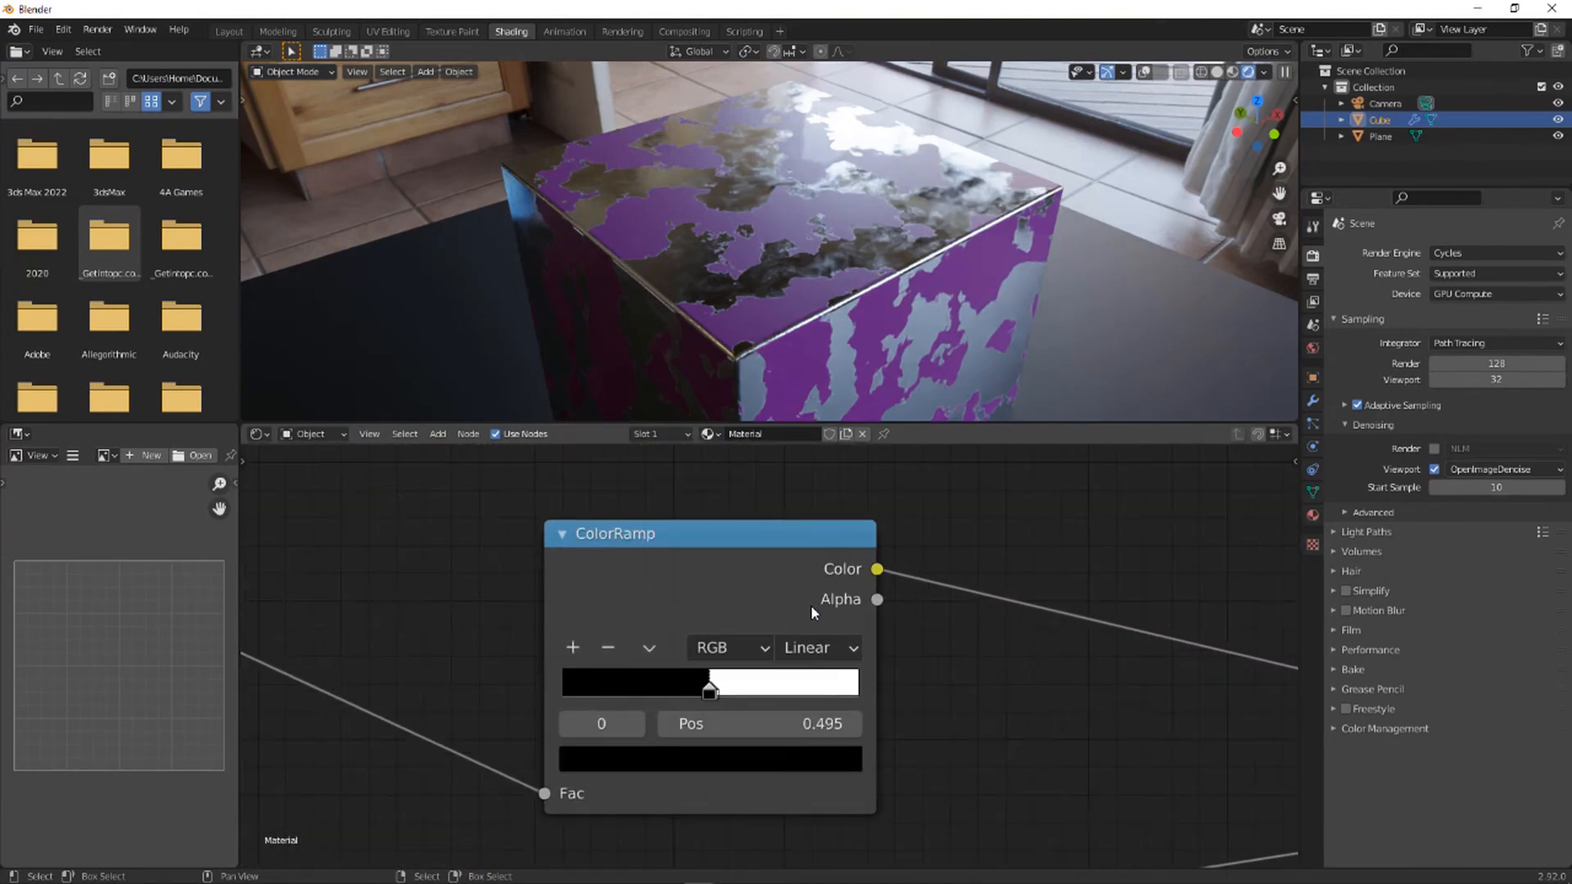
scroll(773, 651, up, 1)
middle_drag(854, 362, 811, 356)
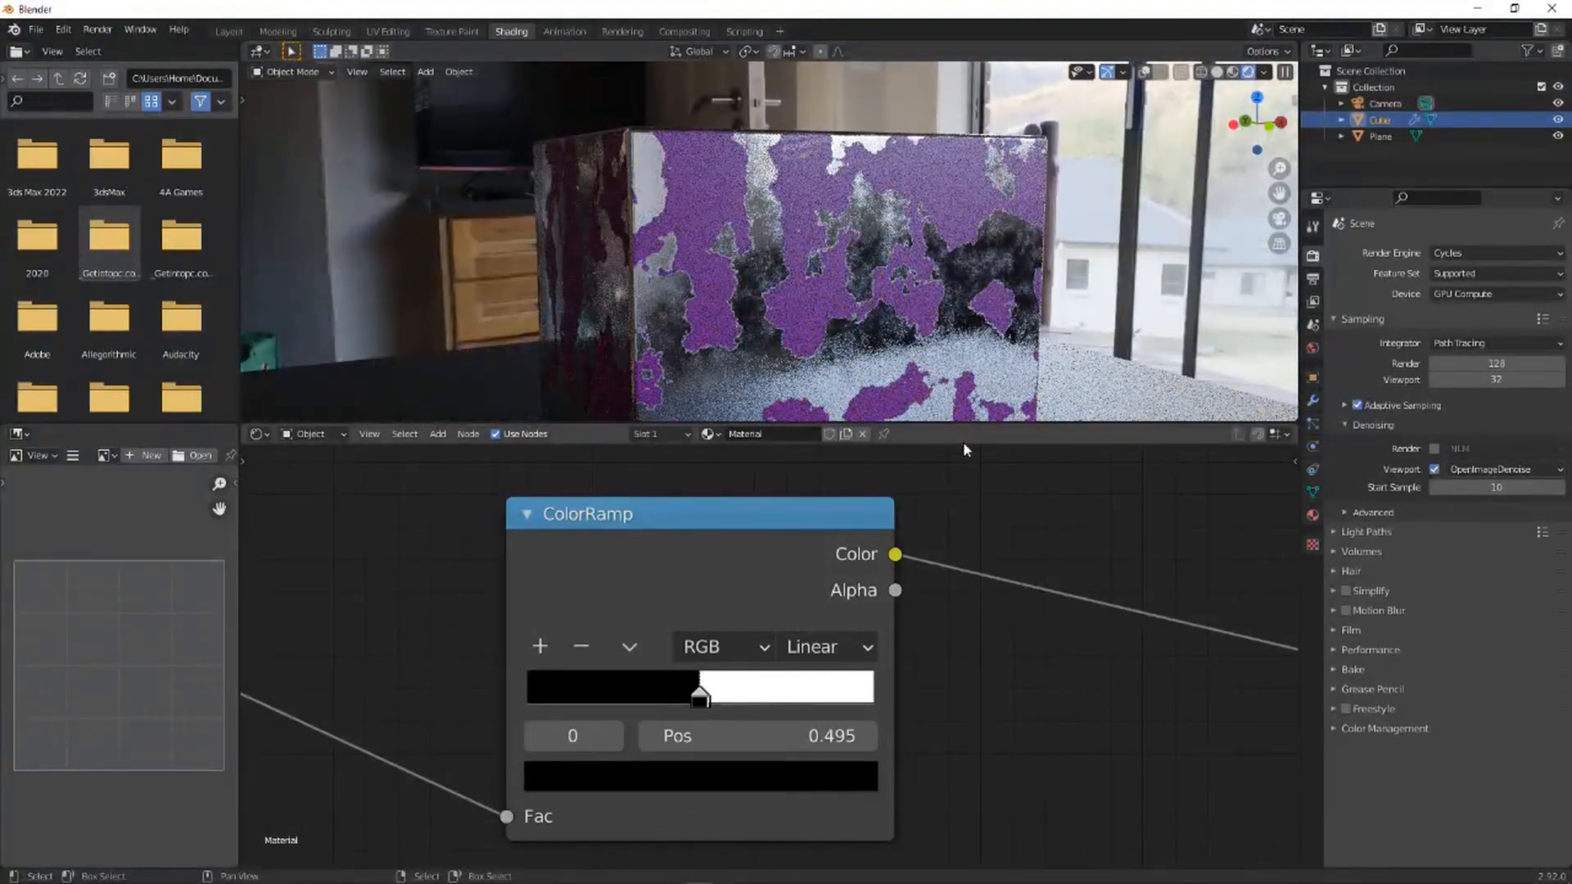
drag(714, 702, 790, 704)
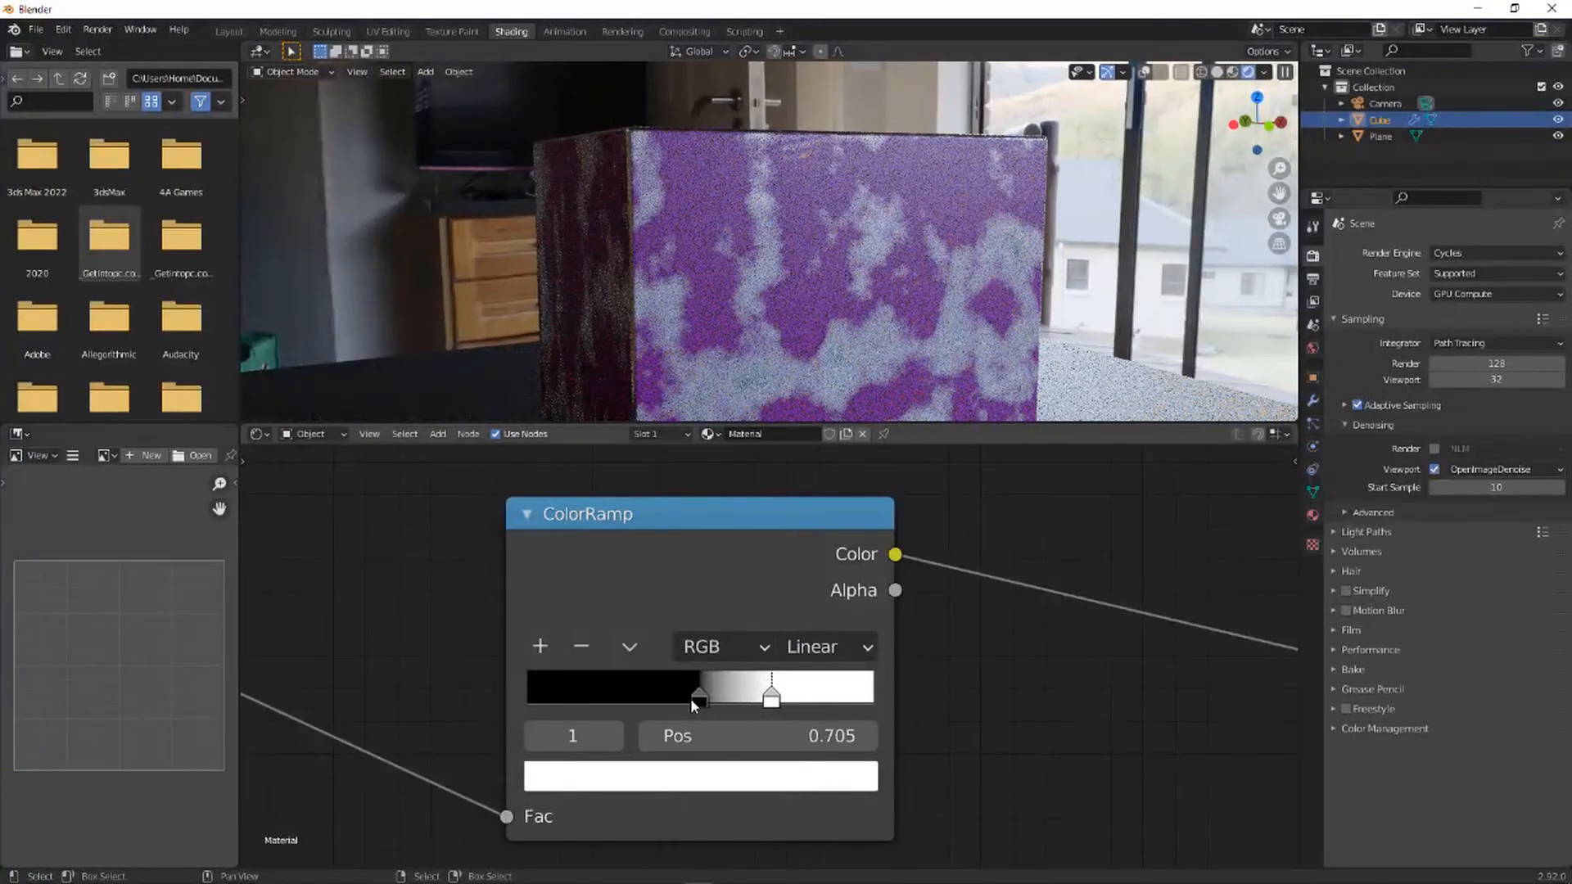
drag(692, 699, 743, 702)
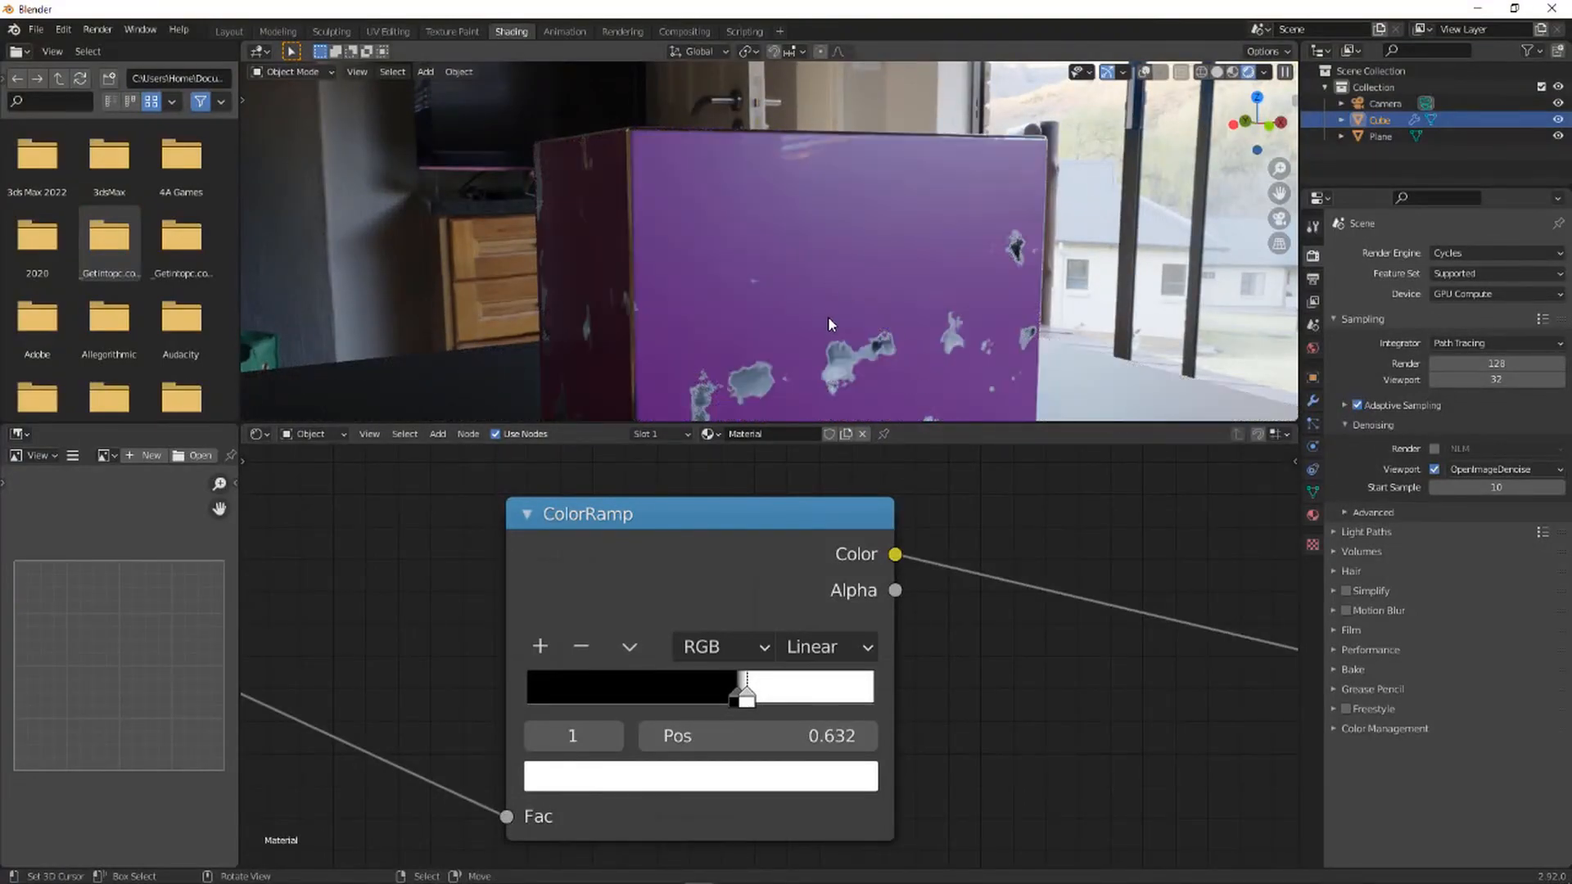
middle_drag(834, 337, 842, 353)
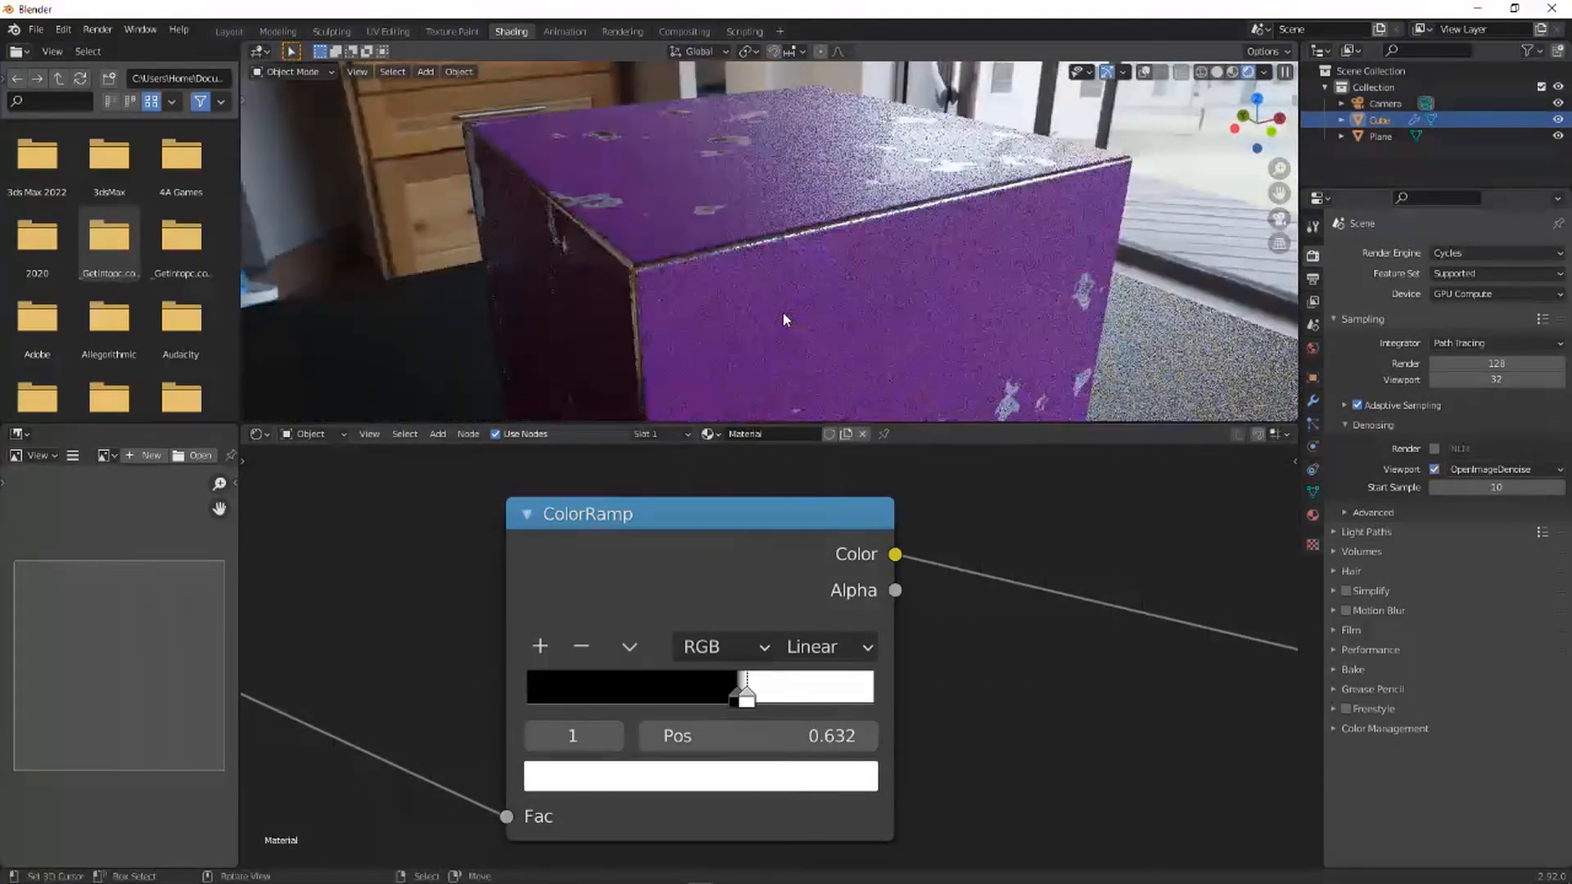
scroll(792, 268, up, 4)
middle_drag(573, 274, 655, 270)
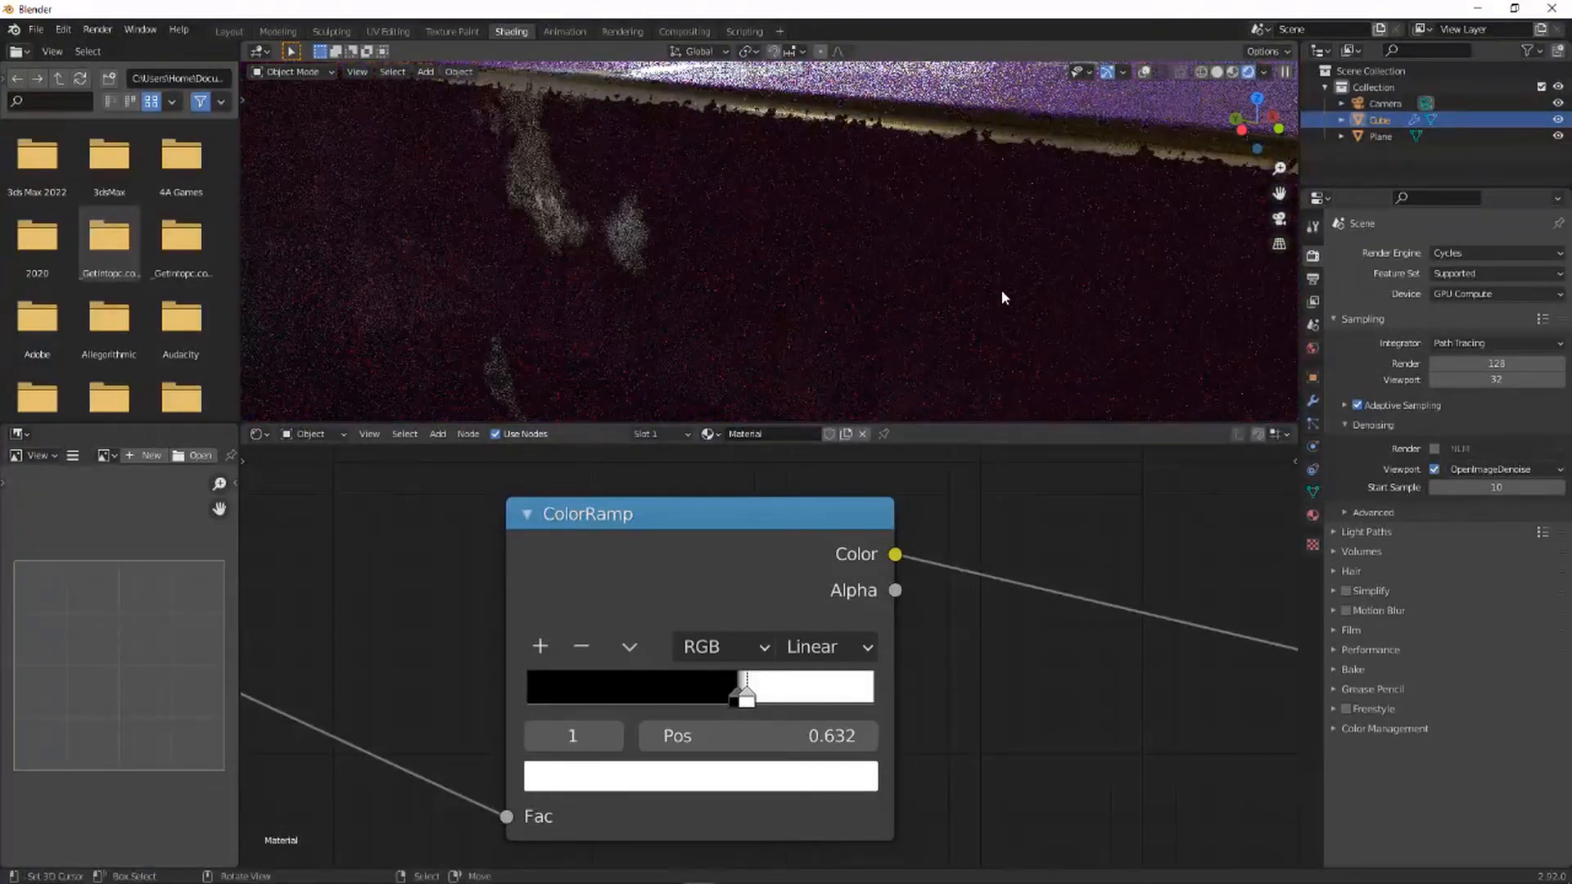
scroll(1007, 287, down, 4)
middle_drag(1007, 287, 876, 253)
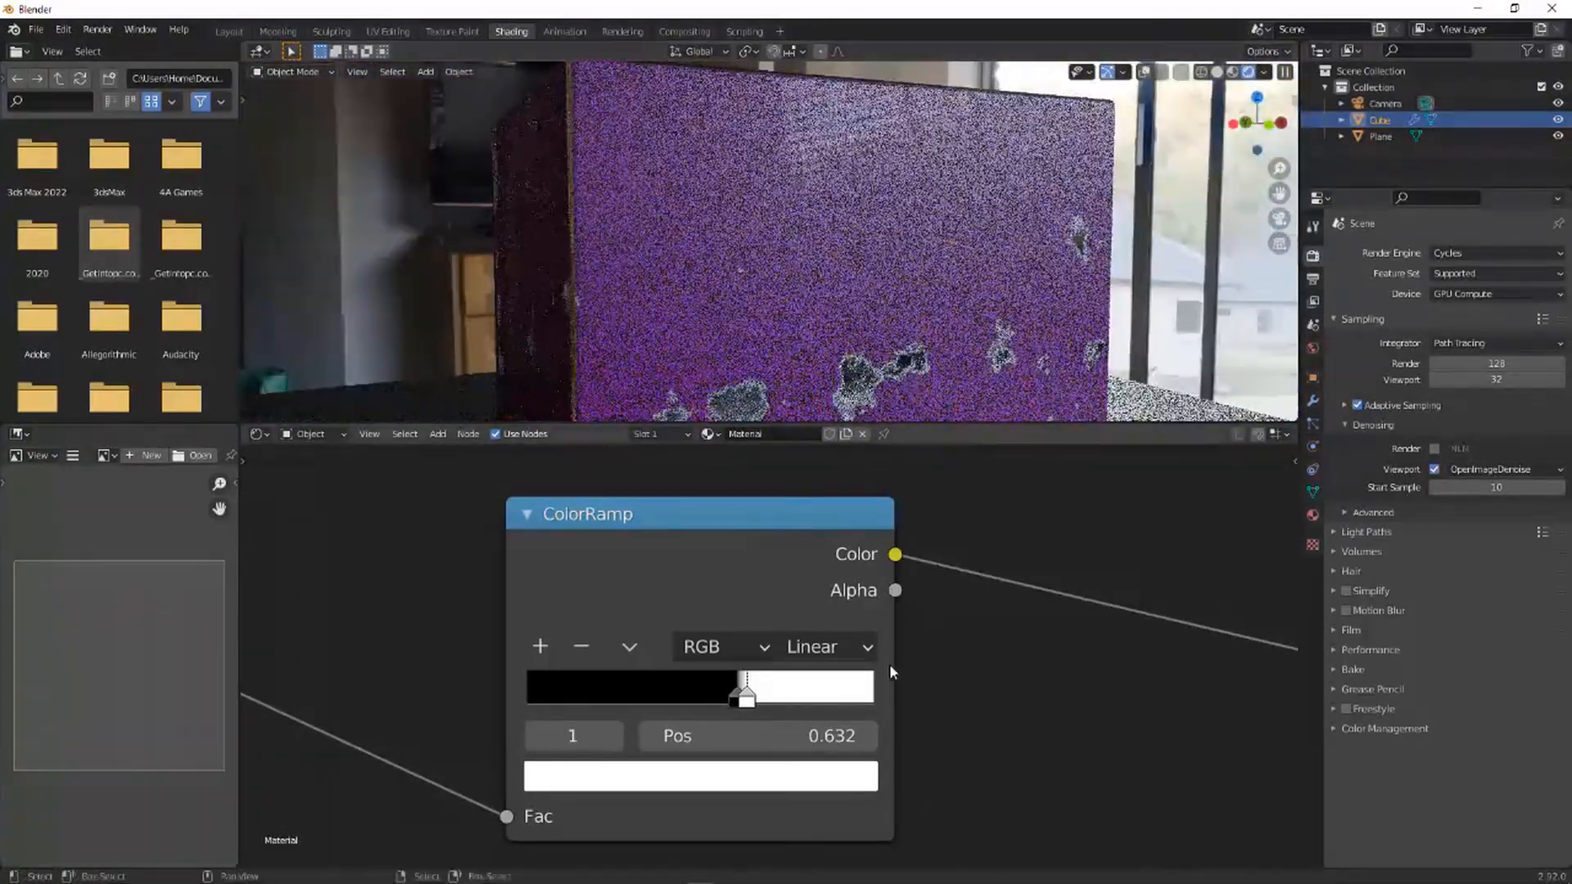
- Move the white stop of the paint-chip noise ColorRamp to 0.582 and inspect the chipping on the cube
middle_drag(835, 688, 865, 620)
scroll(866, 626, up, 1)
drag(769, 619, 758, 625)
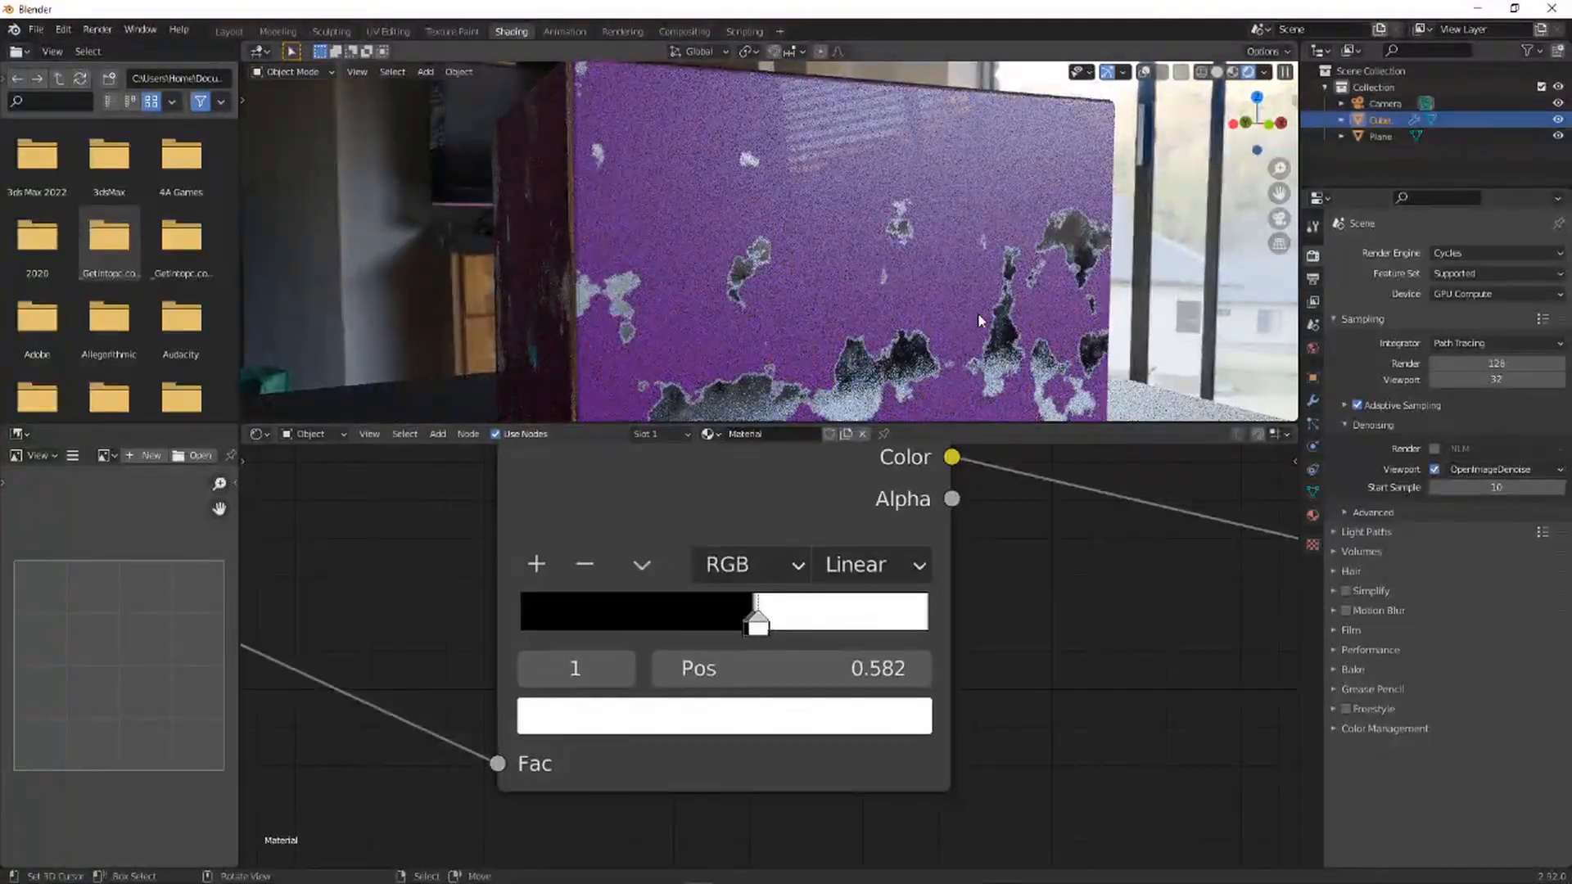
scroll(925, 318, down, 2)
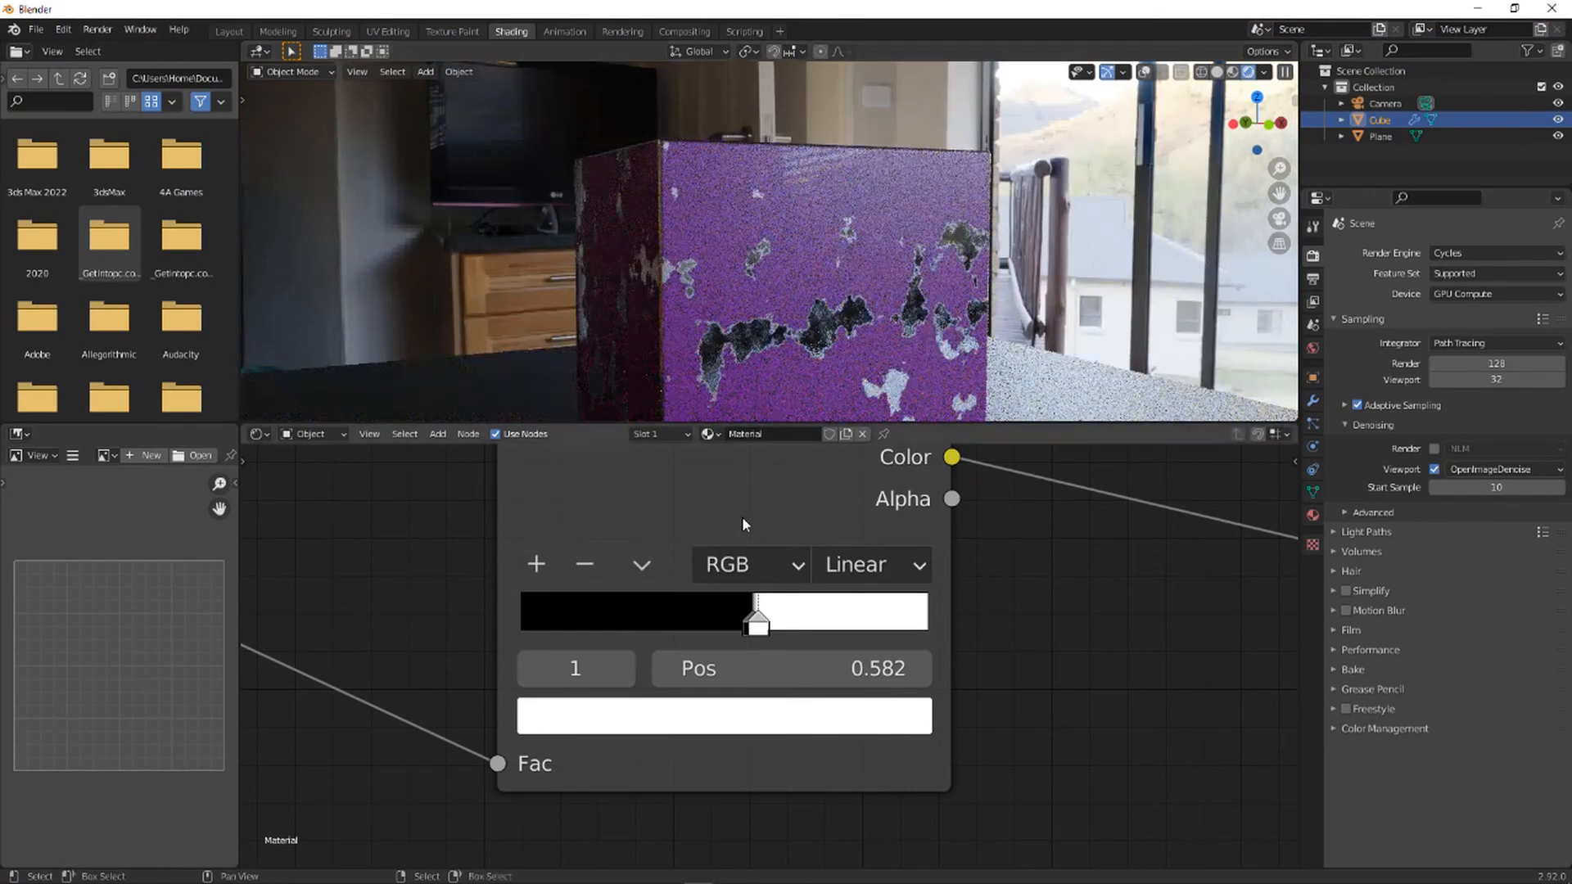
- Switch the paint-chip Noise Texture to 4D, set its W to 2.100, and inspect the new chip pattern around the cube
middle_drag(656, 559, 709, 552)
scroll(660, 566, down, 5)
click(672, 588)
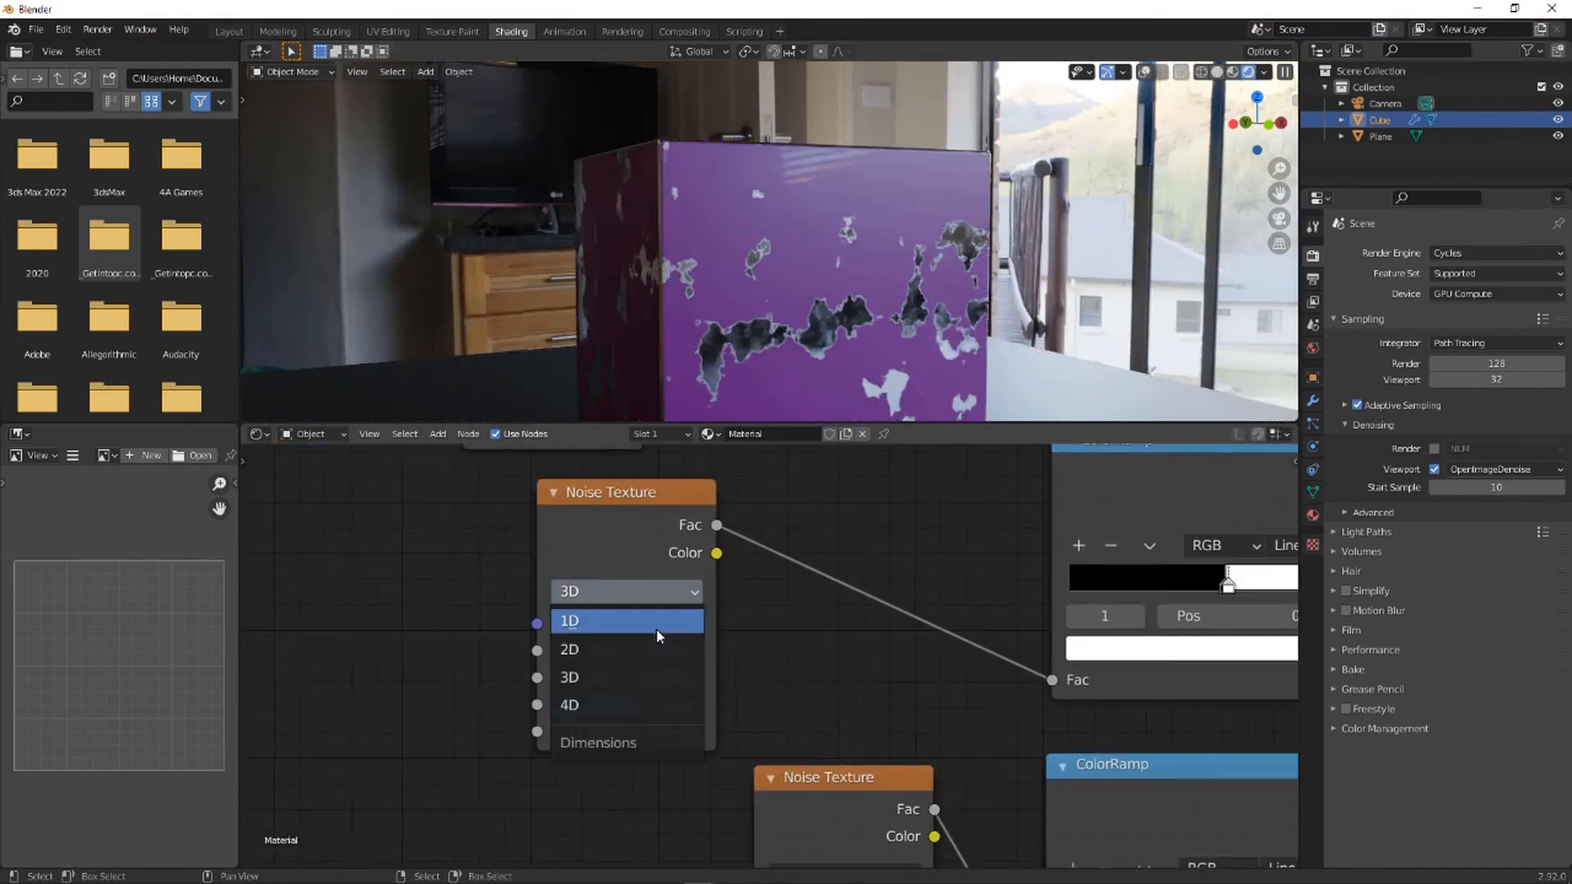
click(662, 705)
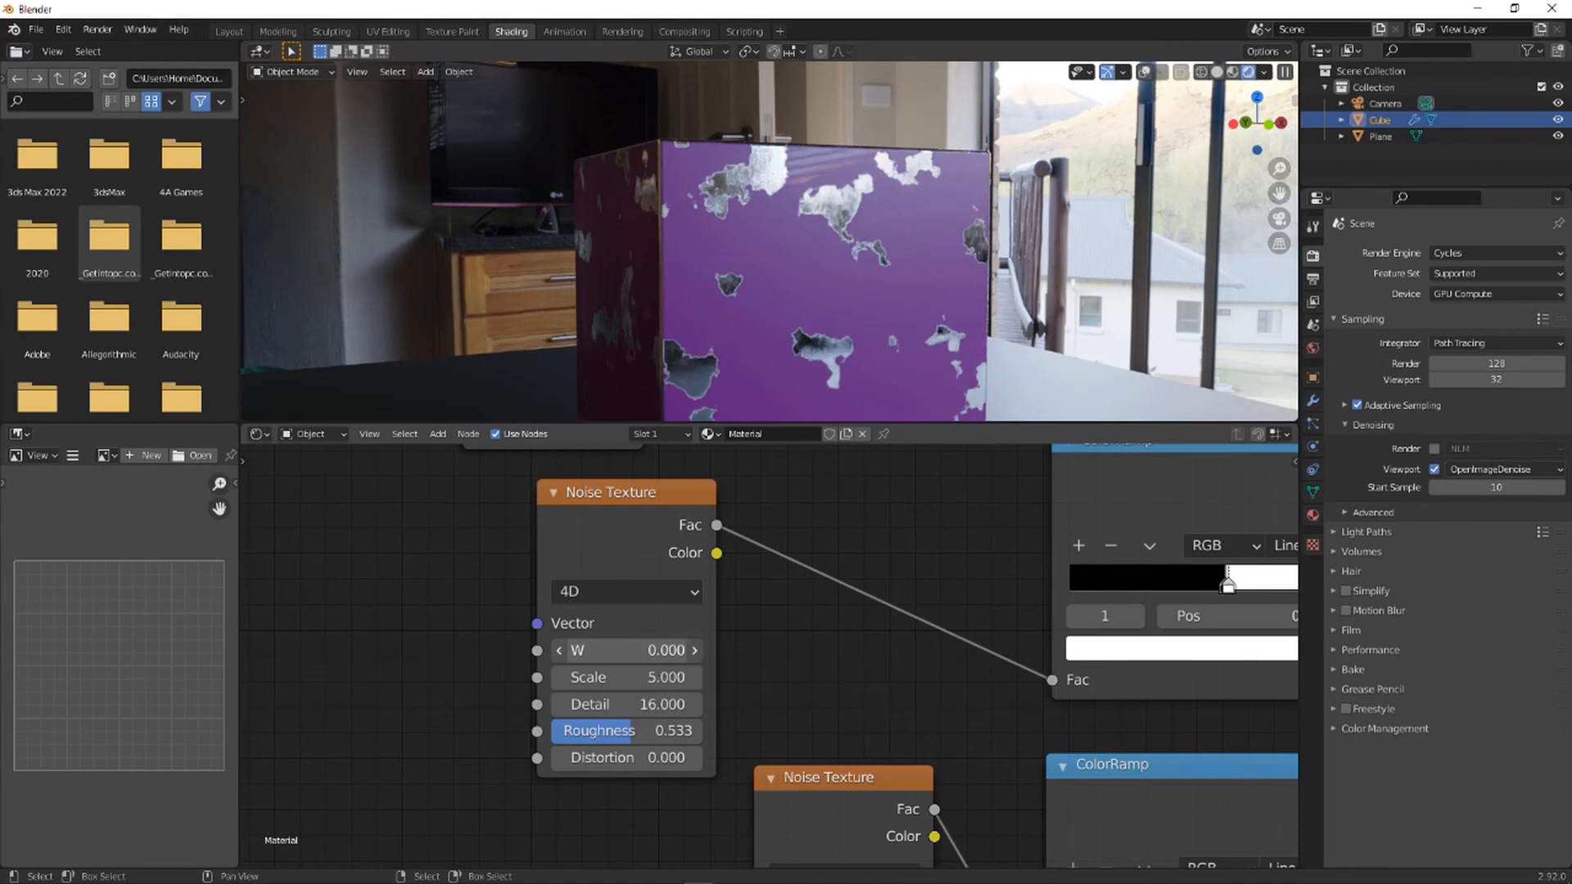
drag(626, 650, 641, 650)
middle_drag(876, 338, 788, 275)
scroll(810, 325, up, 4)
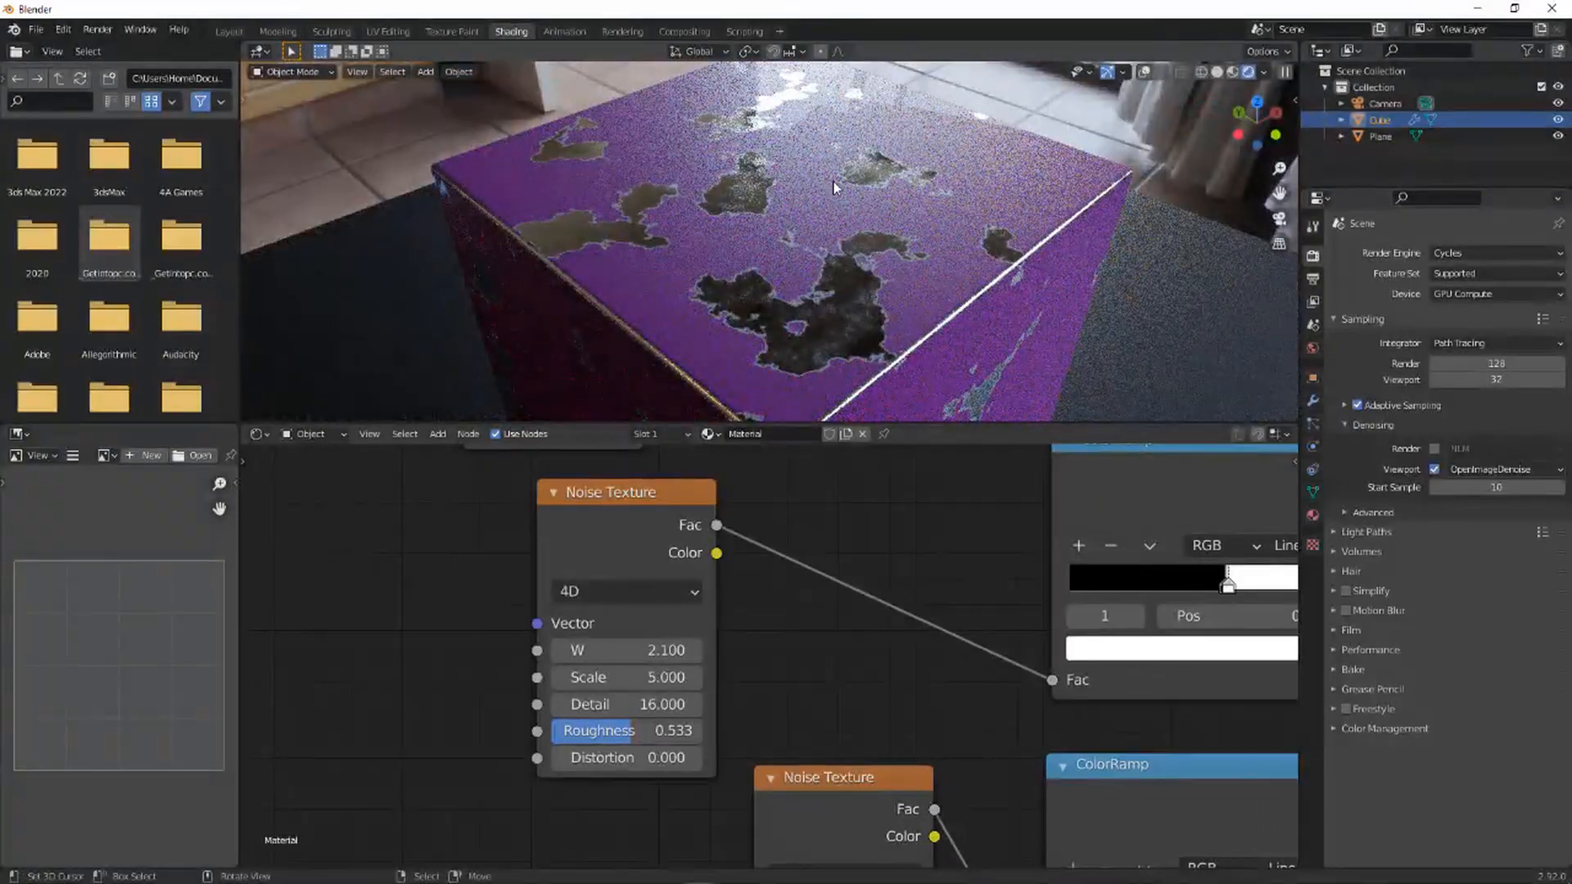
middle_drag(941, 356, 869, 287)
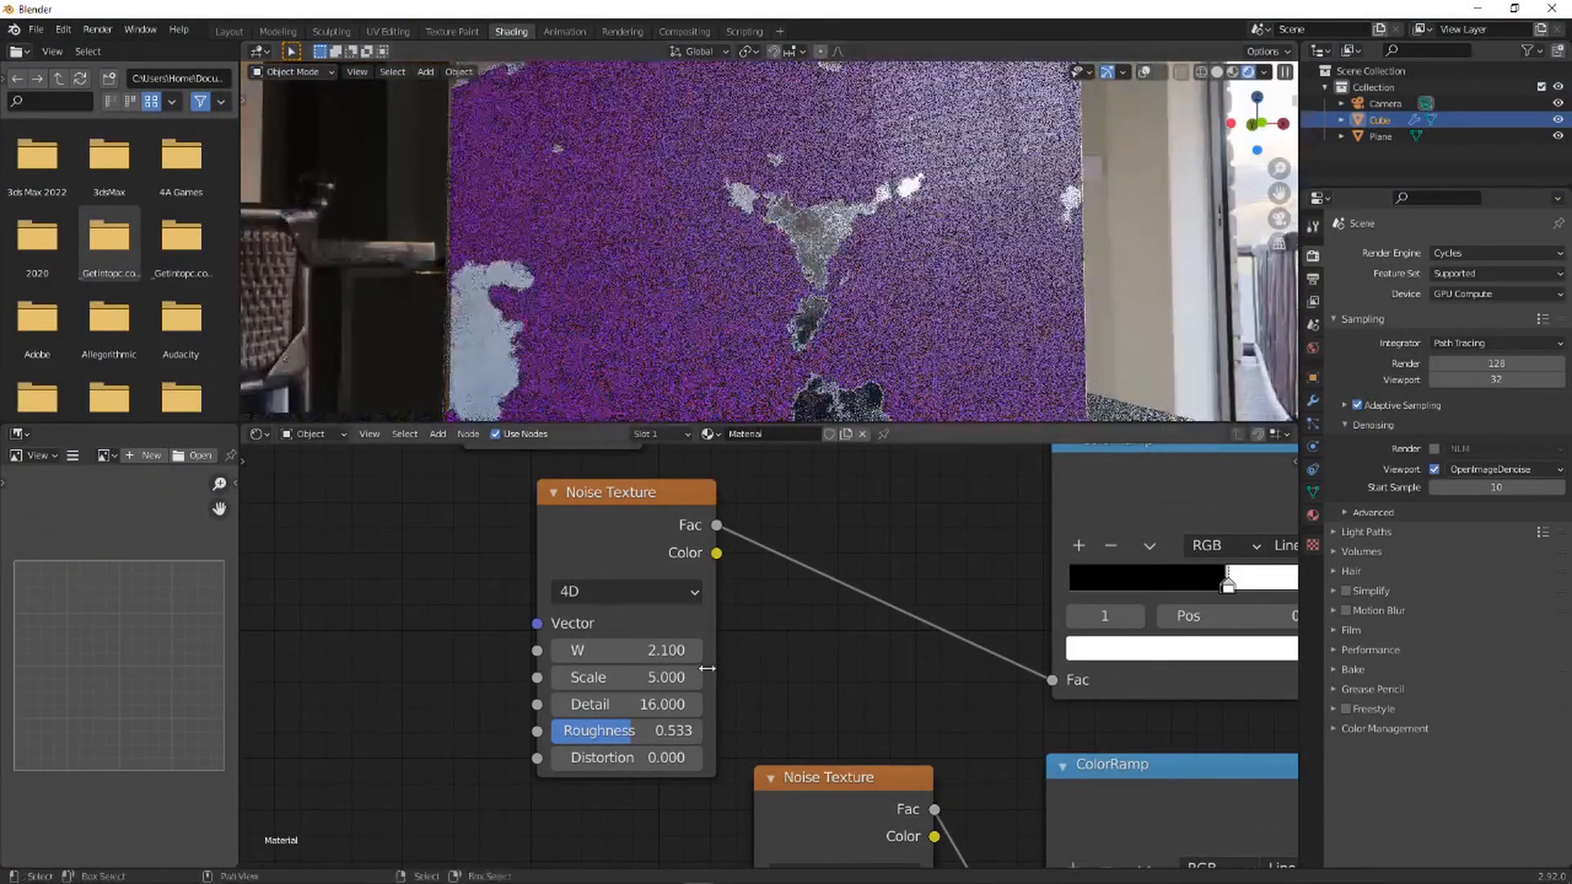
- Try a Distortion of 2.800 on the paint-chip Noise Texture, inspect the cube, and reset the Distortion to 0
drag(641, 759, 721, 759)
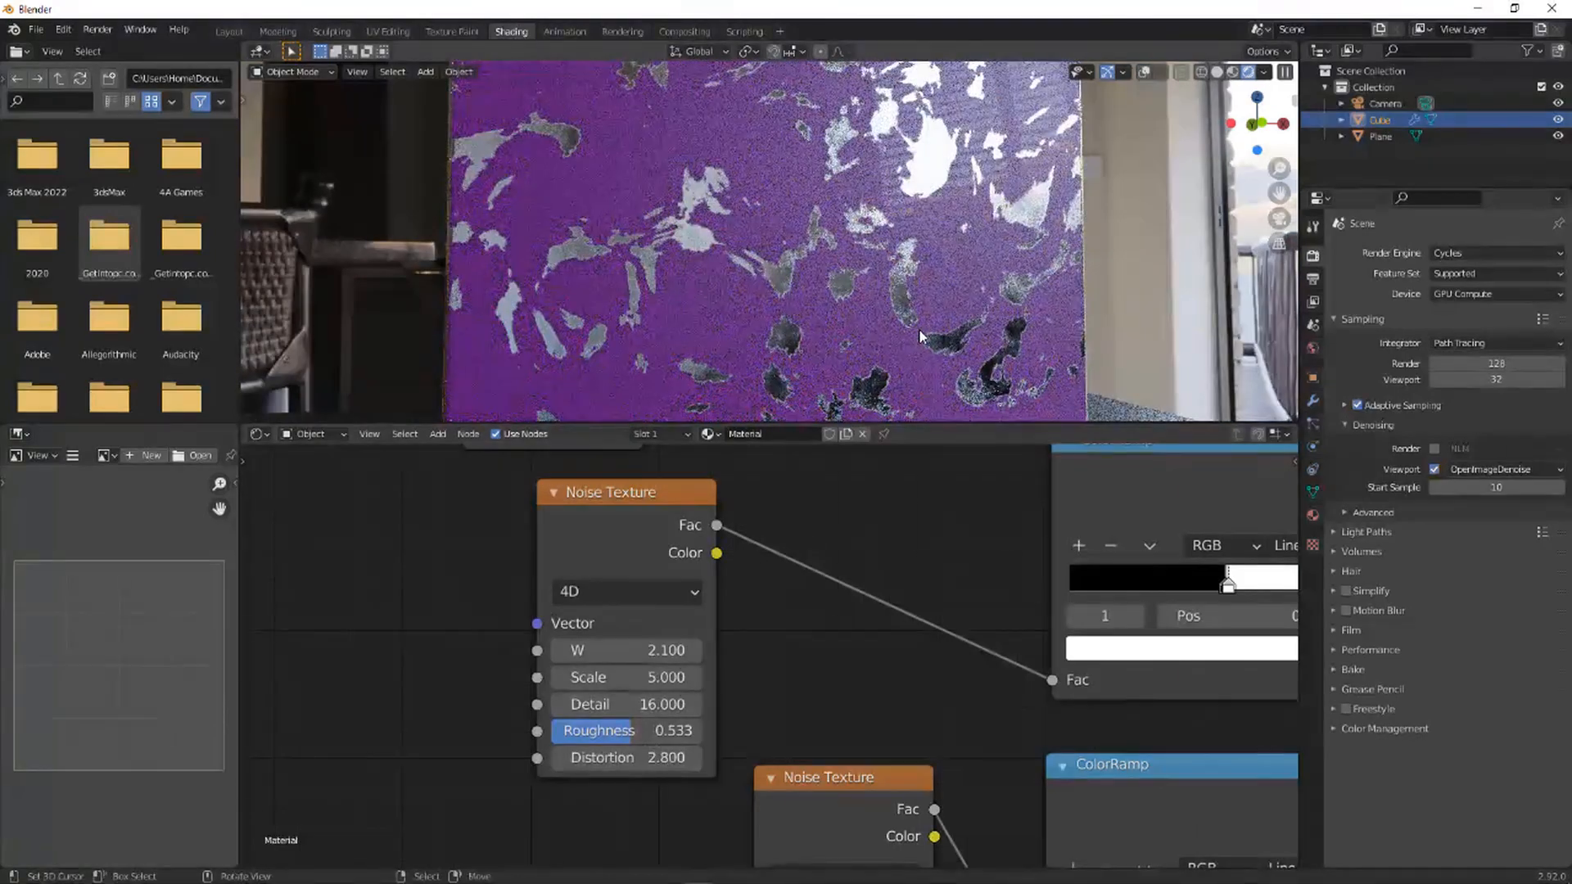
scroll(902, 329, down, 2)
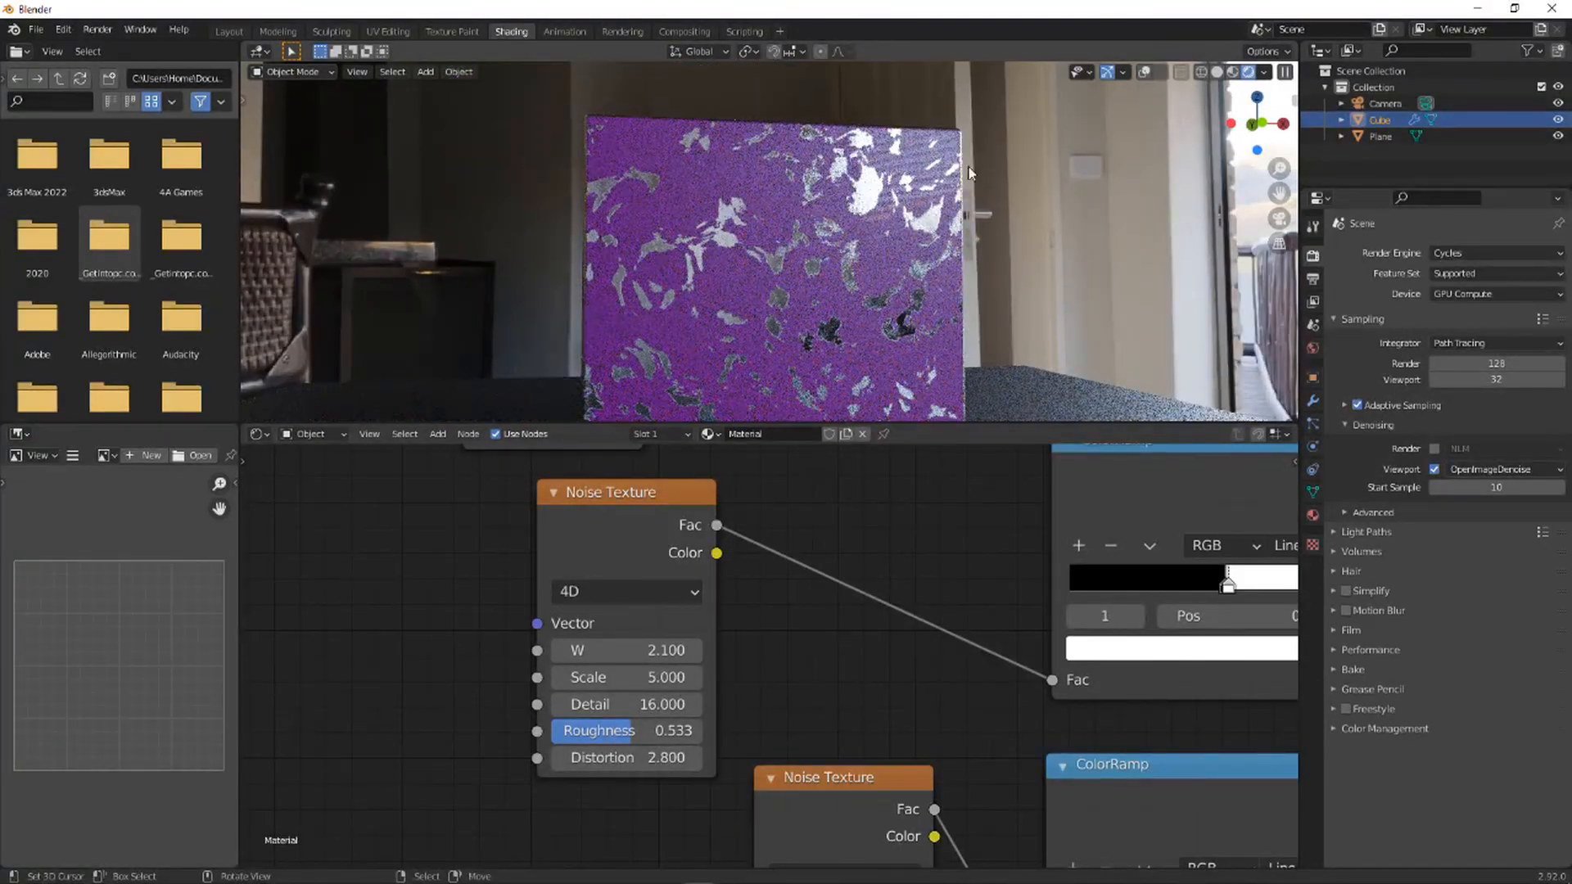
middle_drag(869, 174, 874, 356)
scroll(879, 351, up, 4)
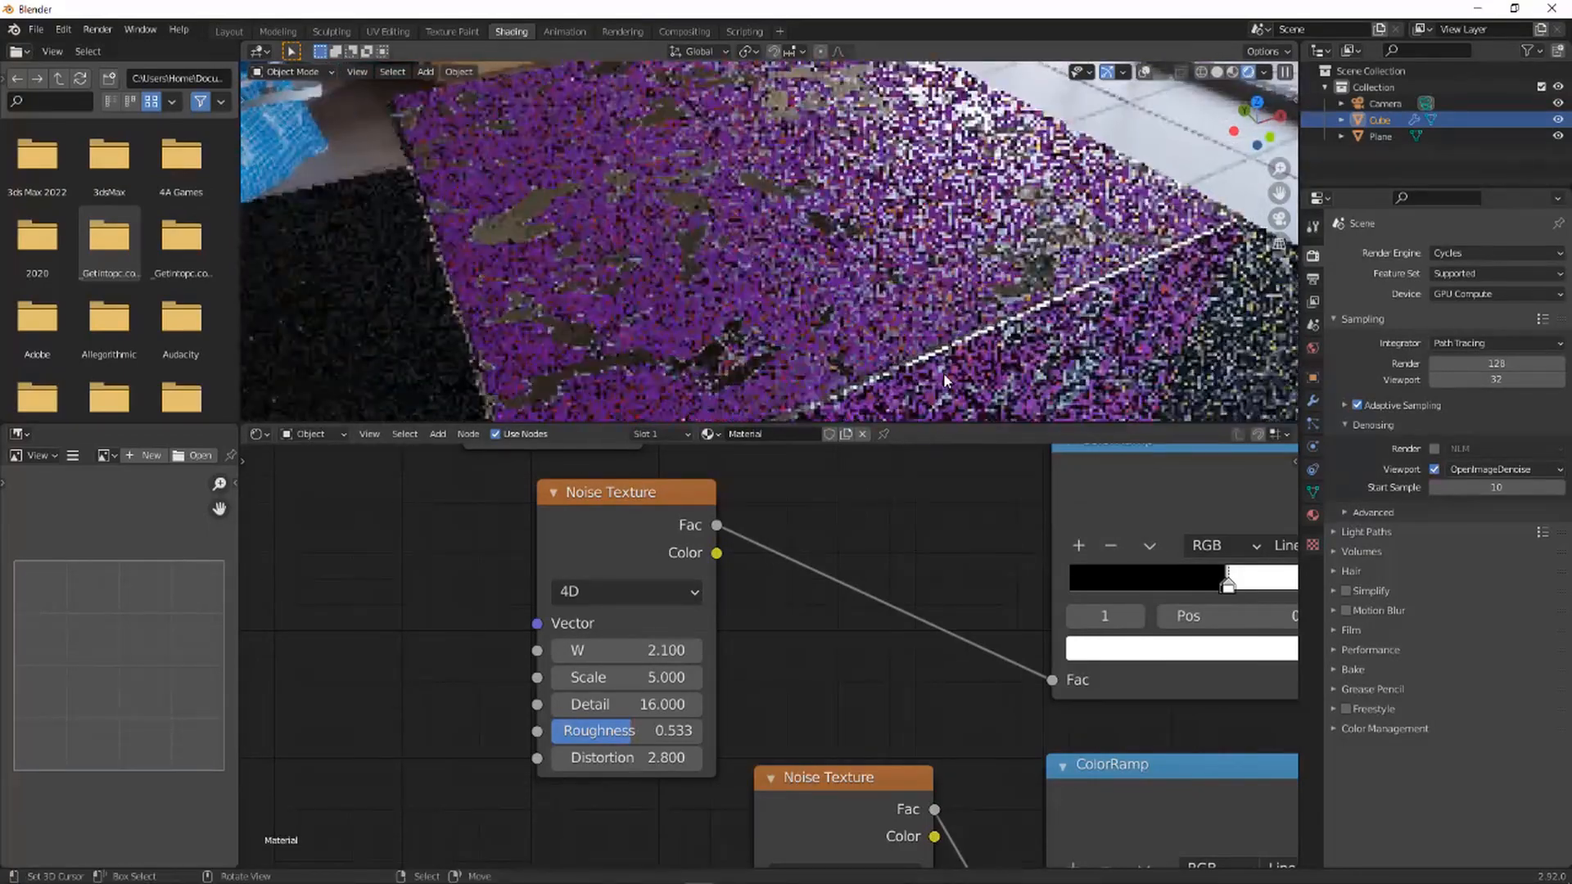
click(647, 755)
text(0)
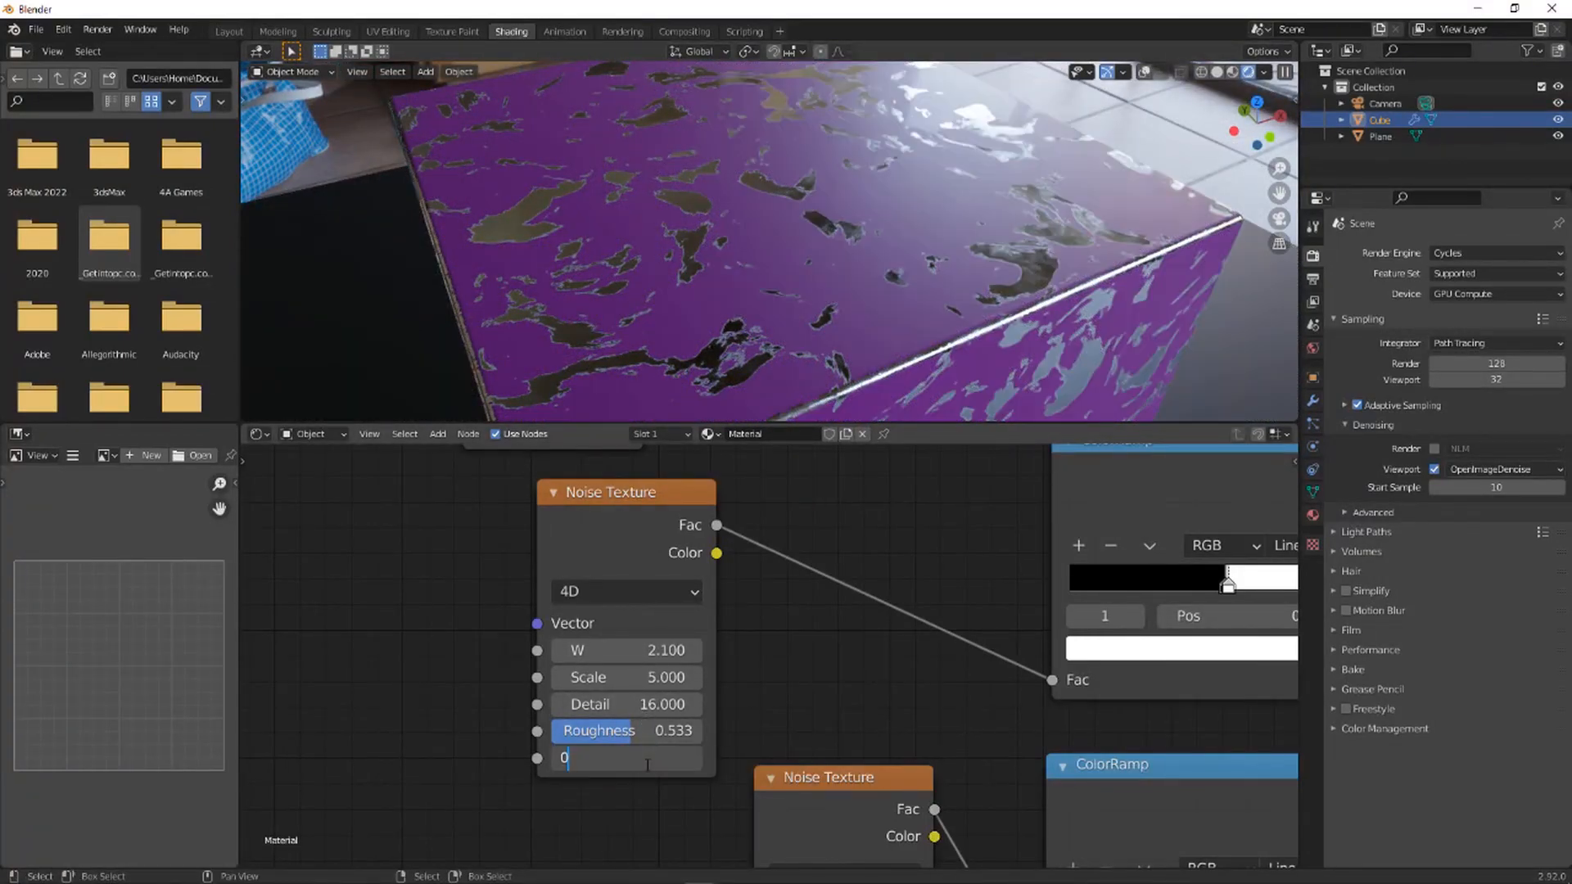
key(Return)
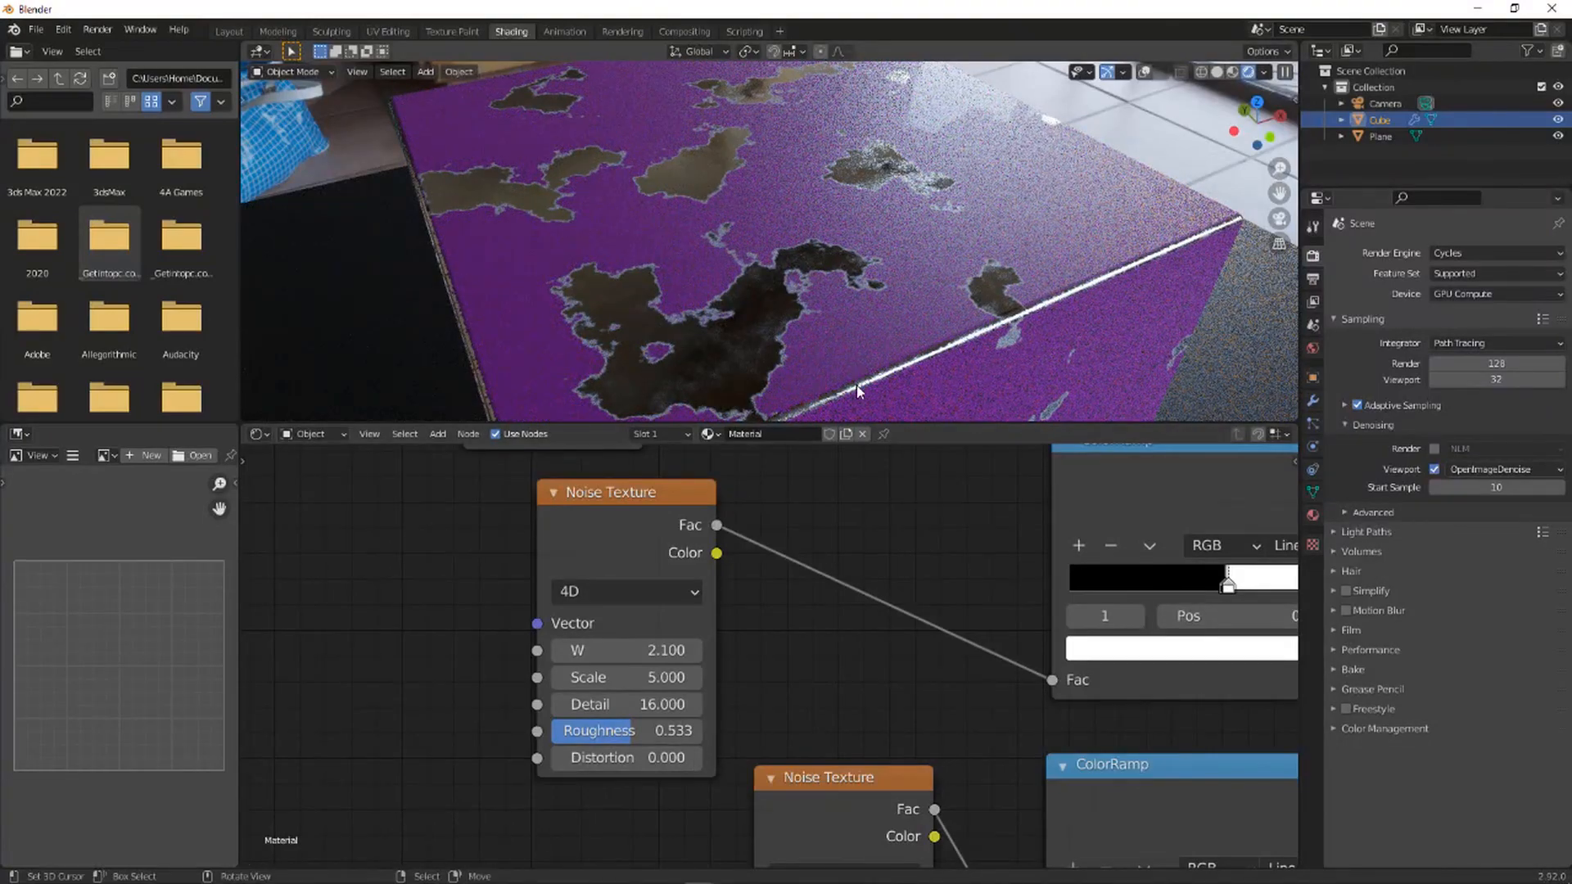
scroll(942, 328, down, 4)
middle_drag(941, 327, 884, 221)
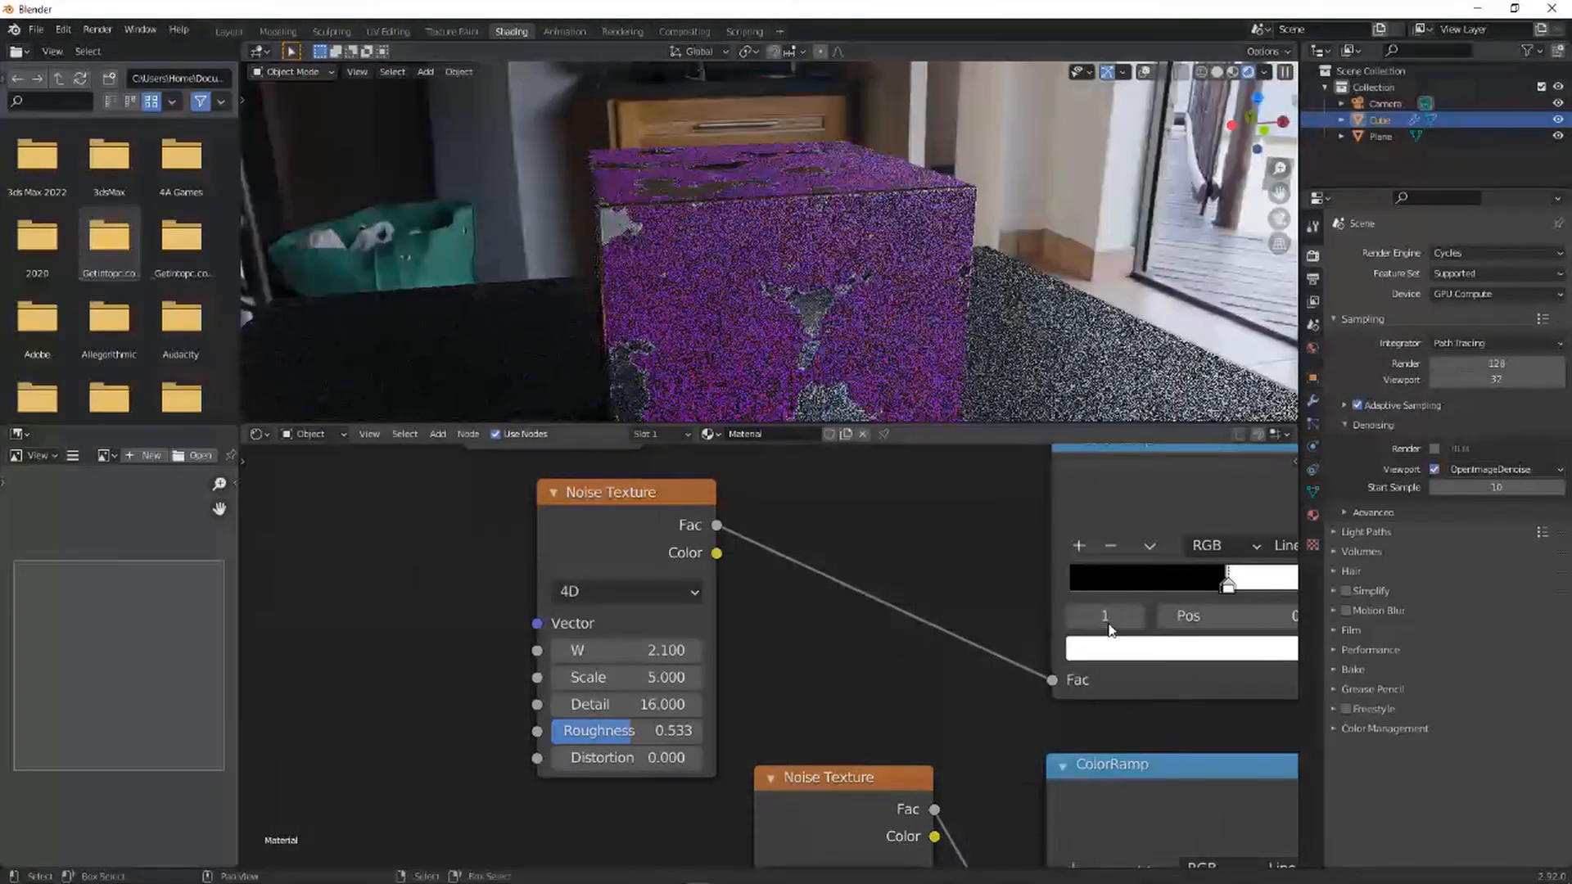
- Change Color1 of the paint colour Mix node from purple to dark blue and inspect the cube
middle_drag(1104, 620, 654, 749)
scroll(654, 753, down, 9)
middle_drag(1102, 670, 894, 861)
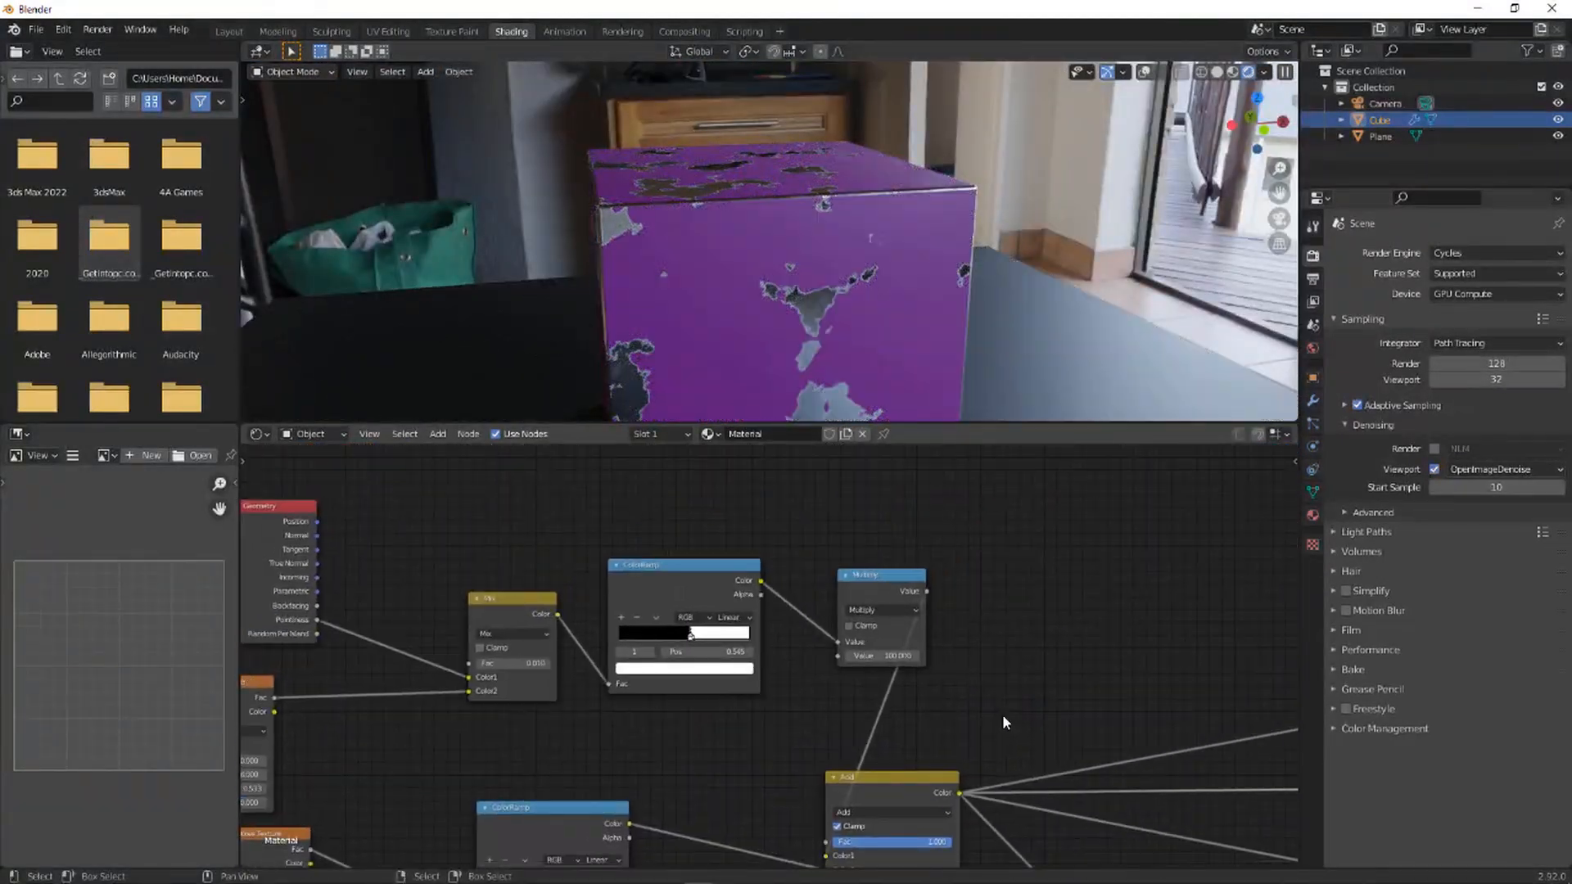
scroll(1004, 721, down, 5)
scroll(1060, 723, up, 2)
middle_drag(1060, 723, 551, 660)
scroll(806, 725, up, 2)
click(815, 706)
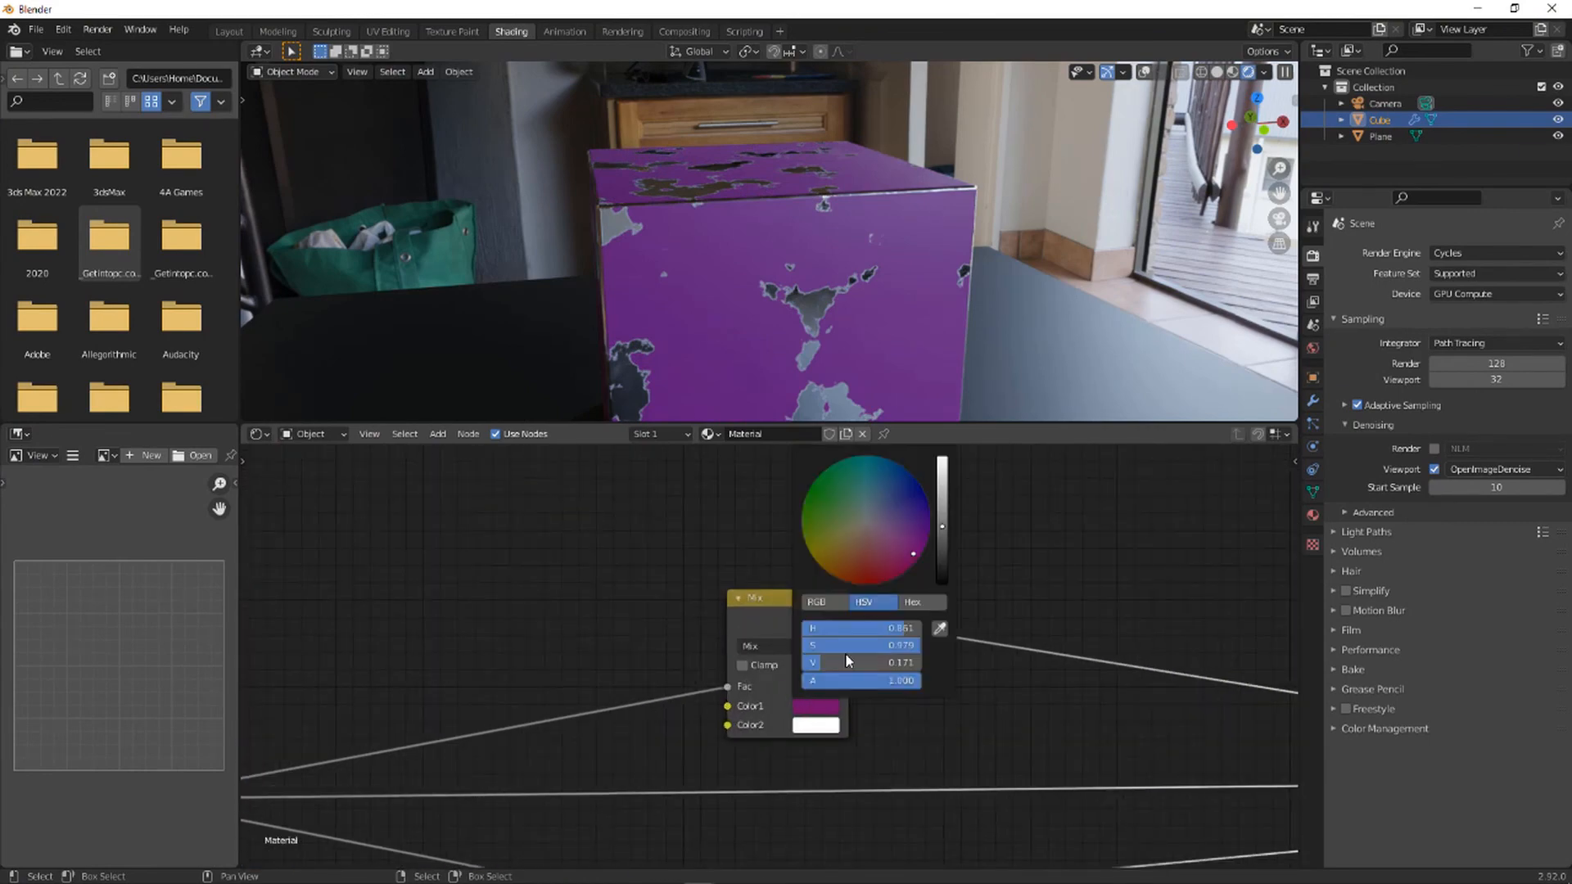
mouse_move(913, 554)
mouse_down()
mouse_move(855, 506)
mouse_move(922, 499)
mouse_up()
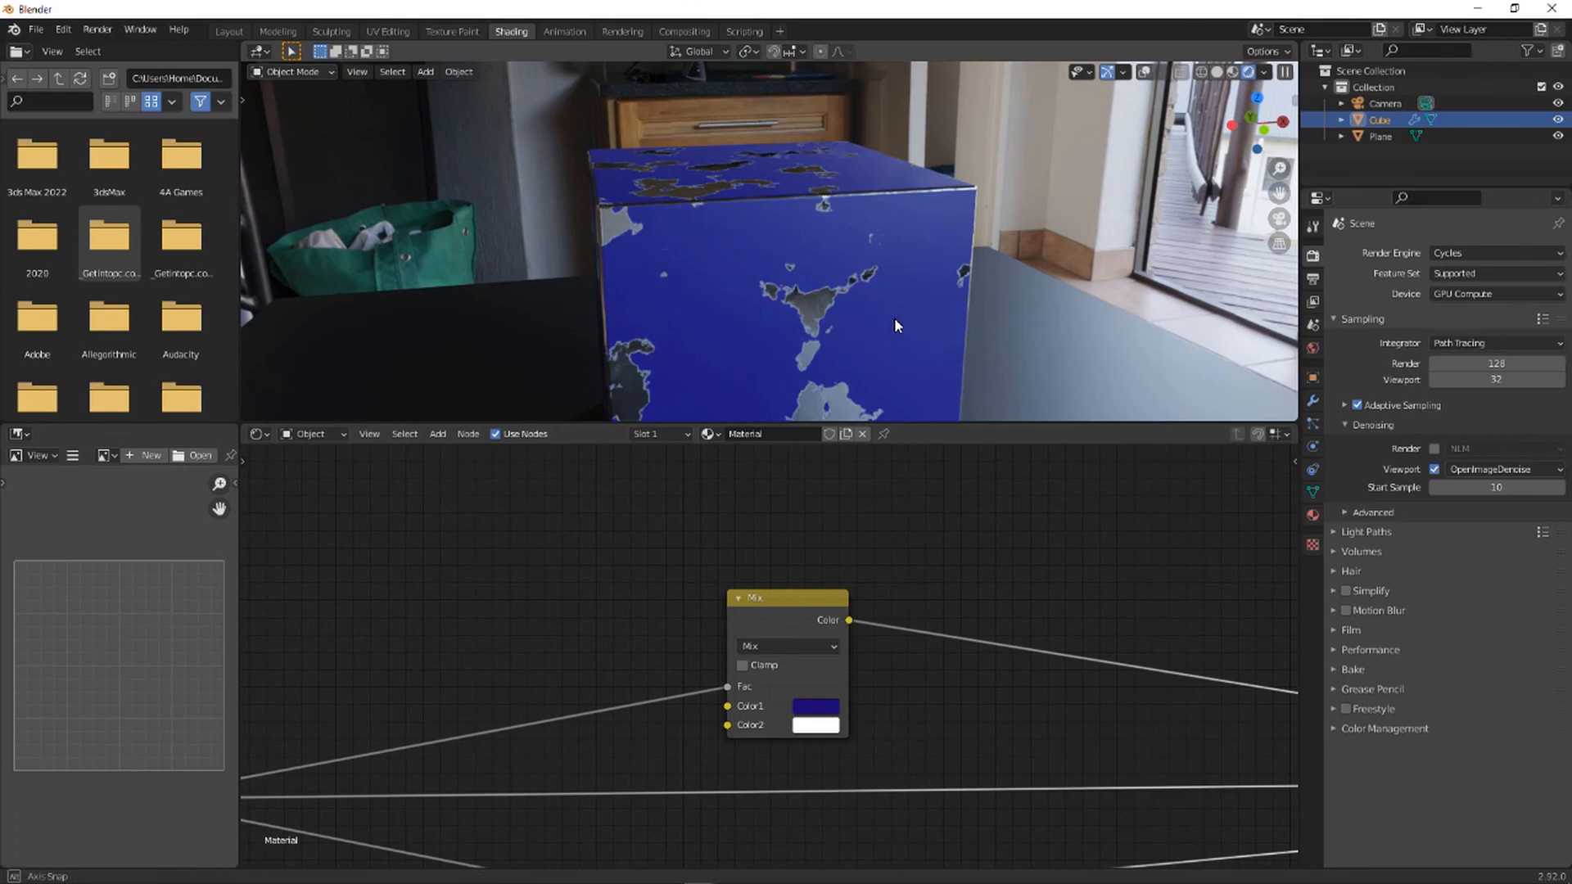
middle_drag(895, 318, 896, 318)
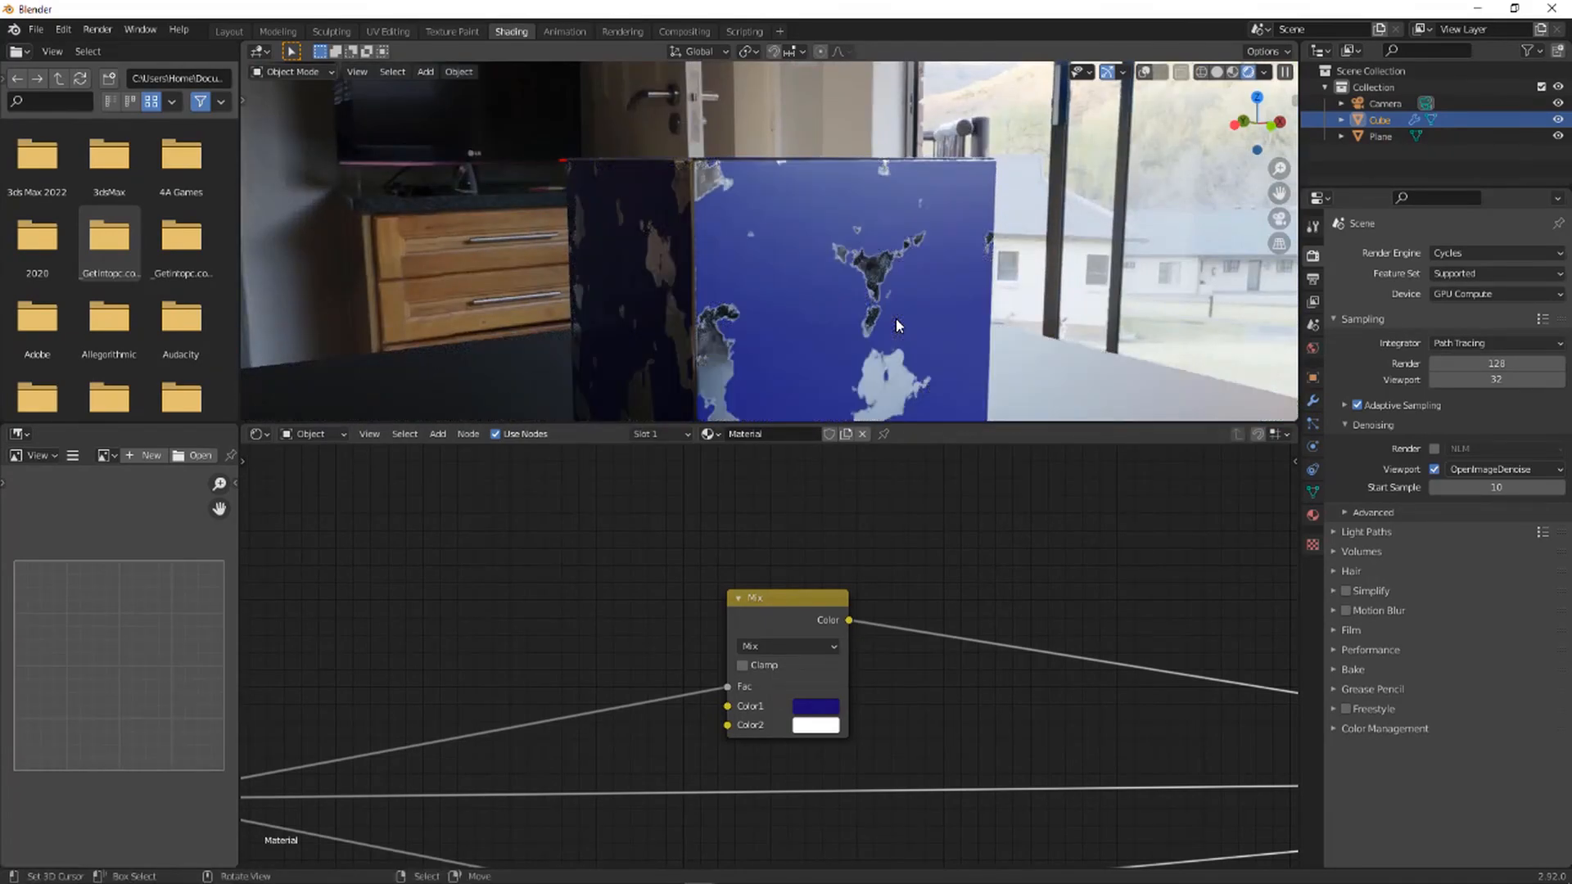